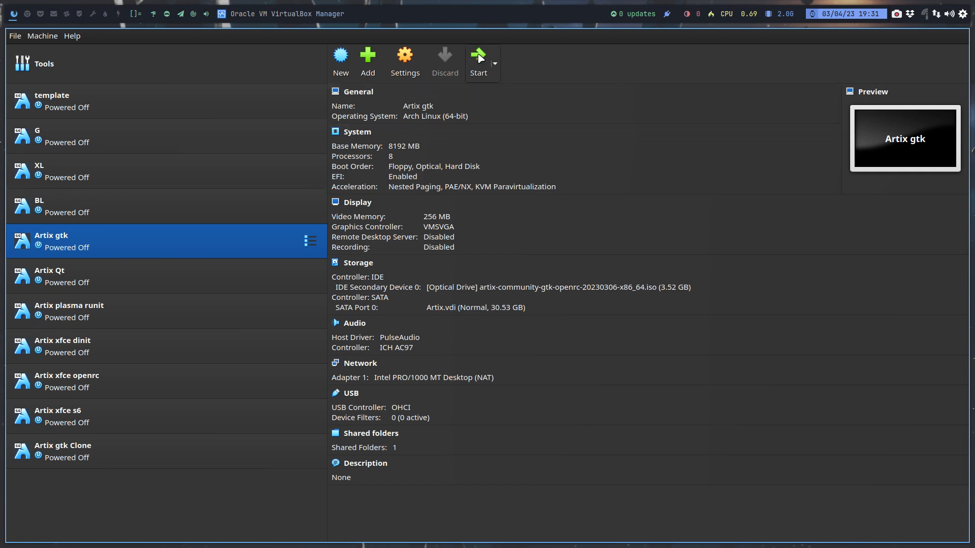
- Start the Artix gtk virtual machine, boot Artix Linux and place the Trash icon below the home folder icon
click(479, 56)
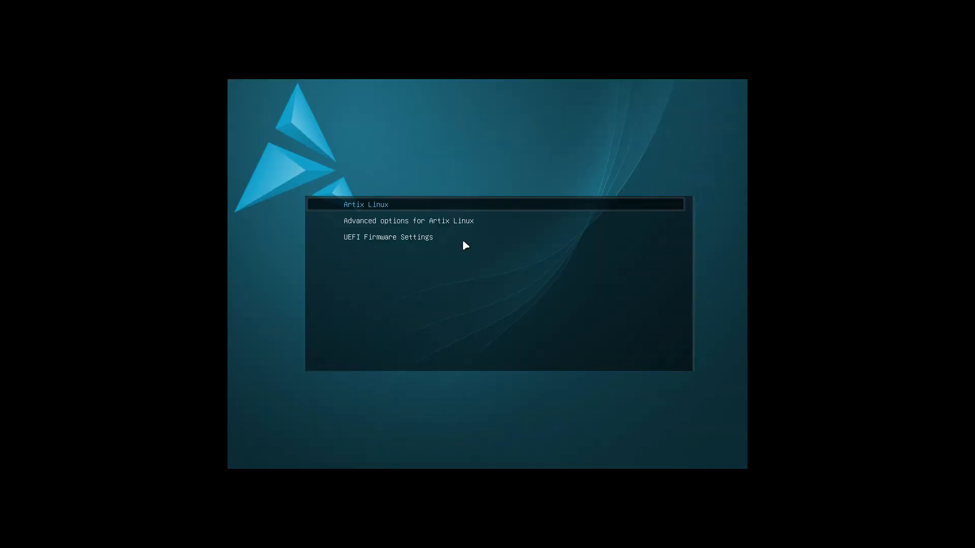
key(Return)
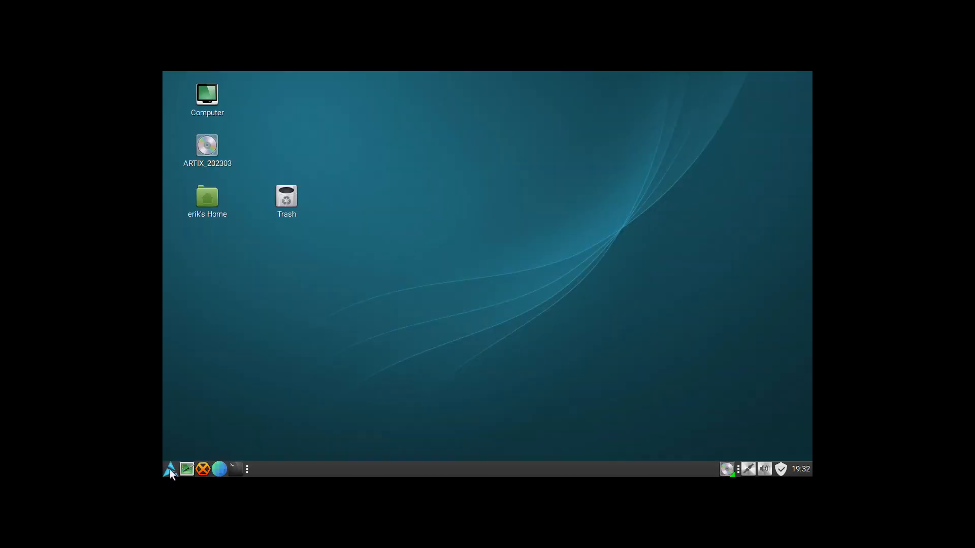
drag(293, 214, 212, 256)
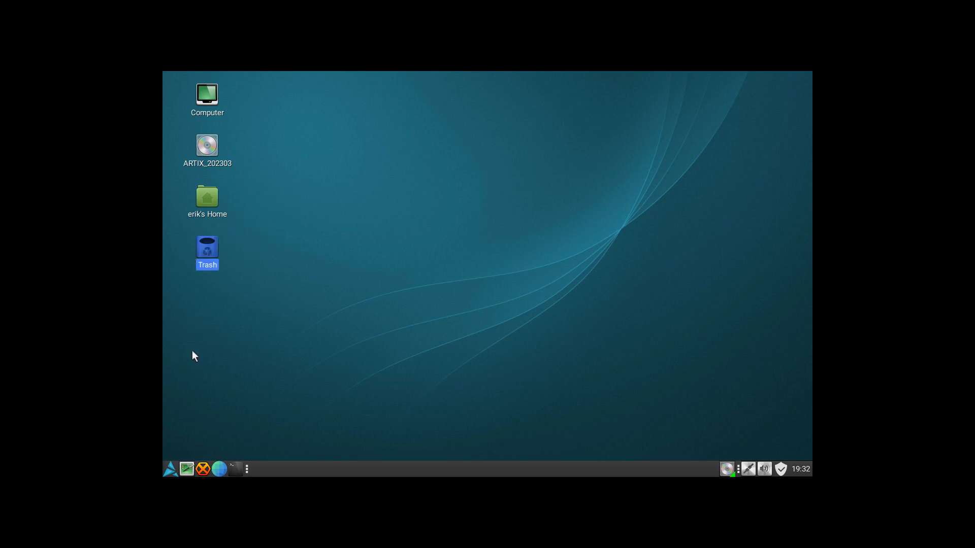
- Run sudo pacman -Syyu in a terminal, enter the account password, accept the installation and close the terminal
click(235, 467)
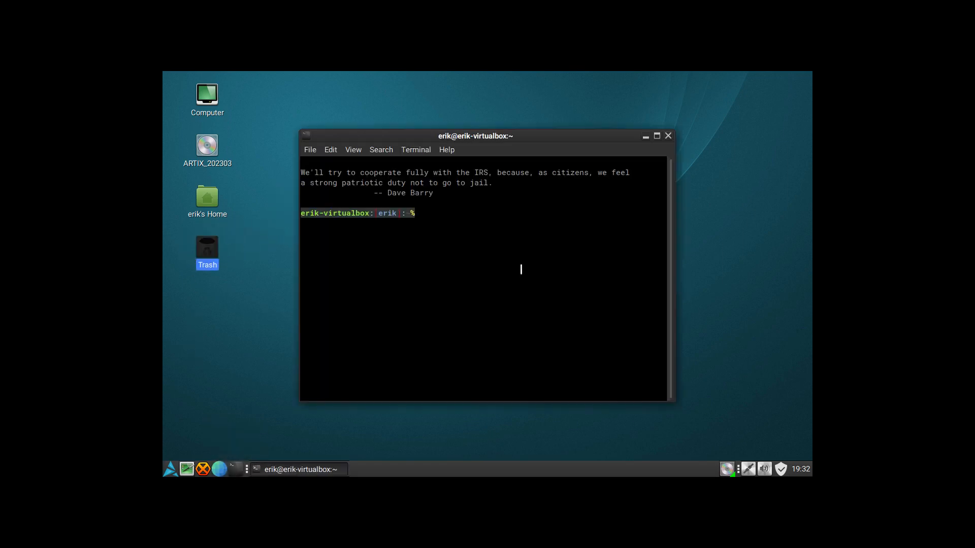
text(sudo pacman -Syyu)
key(Return)
key(Return)
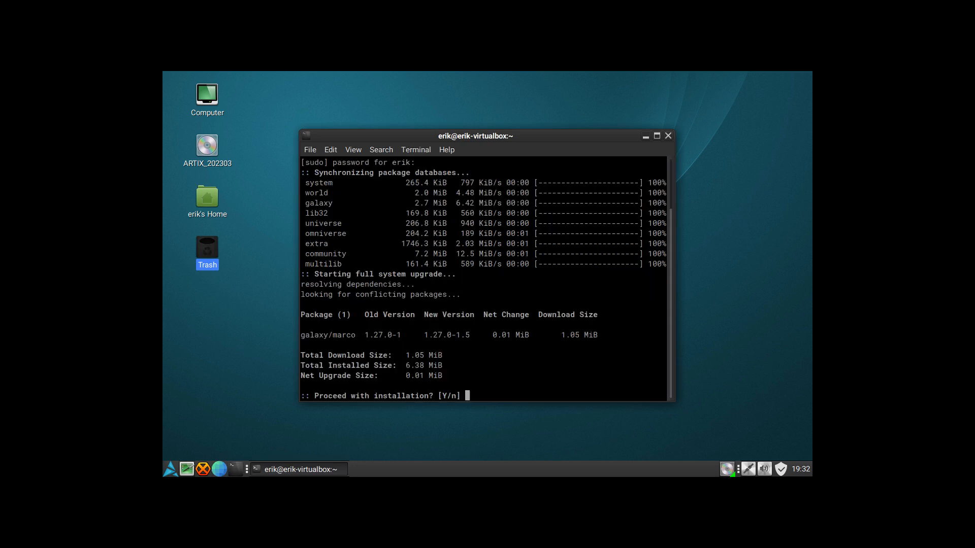
key(Return)
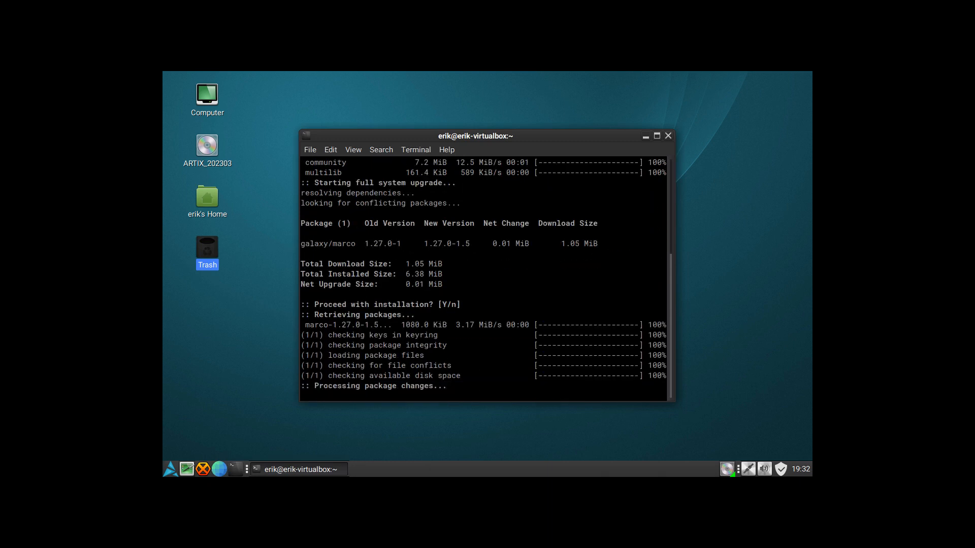
click(668, 136)
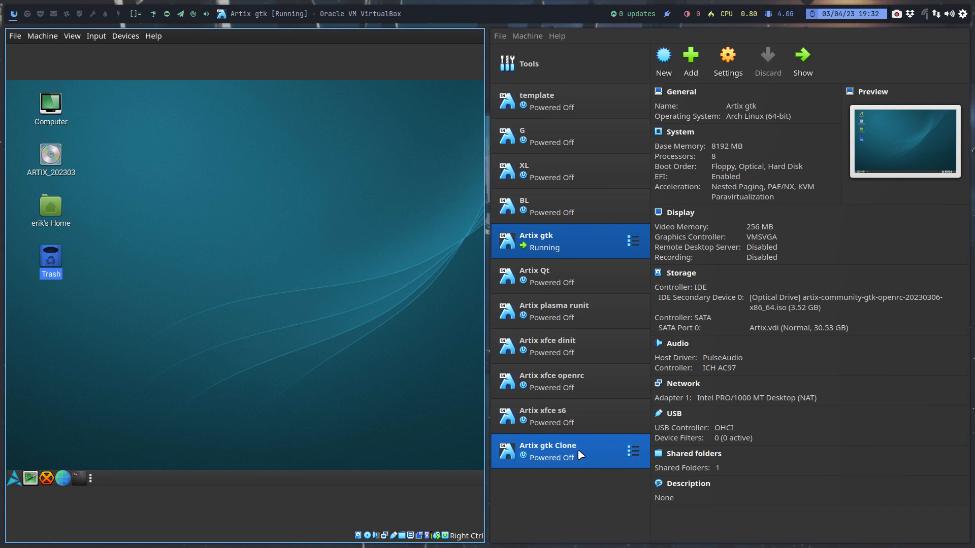
- Shut down the Artix gtk guest system from its desktop
click(15, 477)
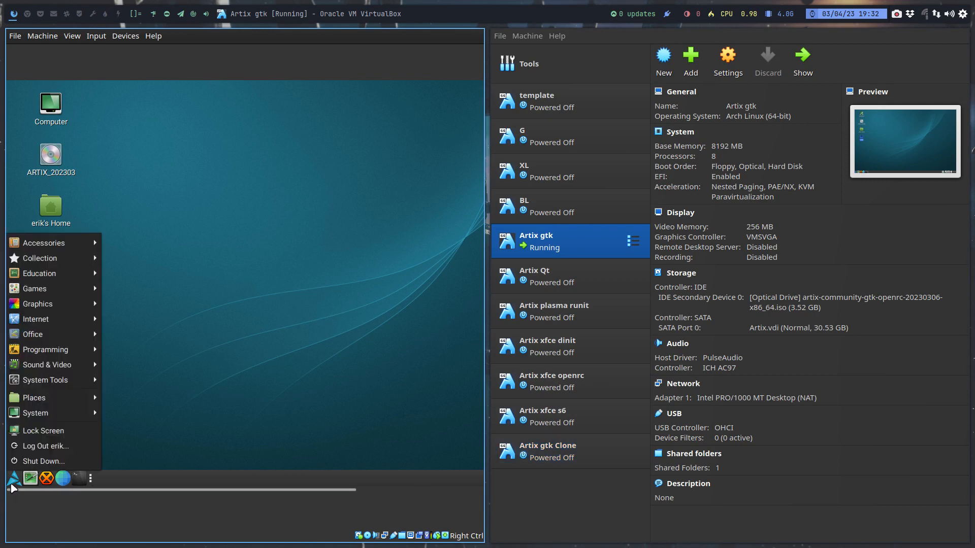
click(62, 460)
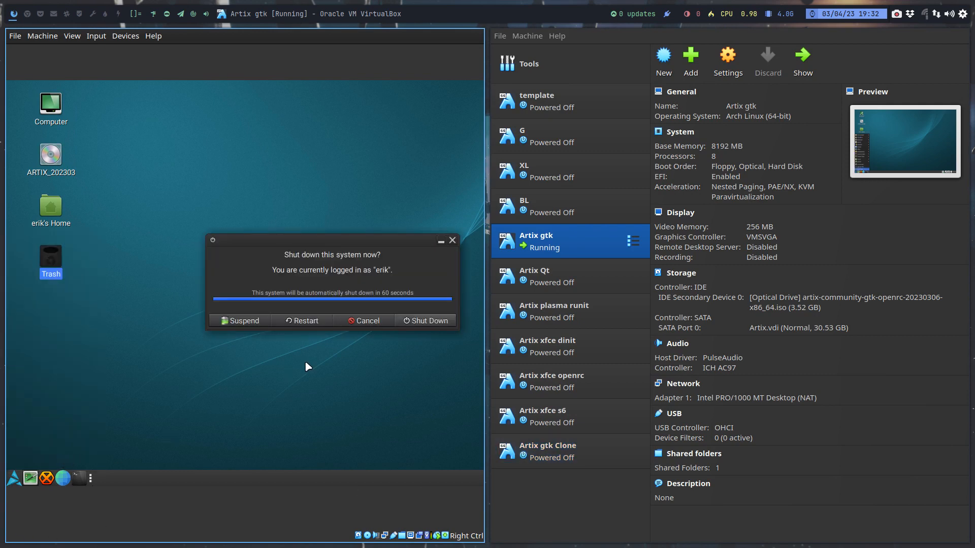
click(414, 322)
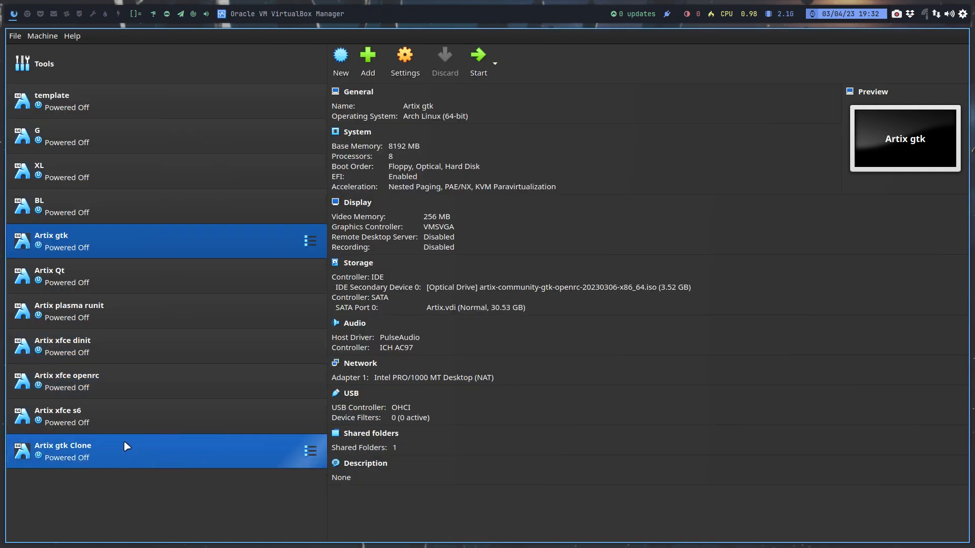
click(130, 450)
click(96, 243)
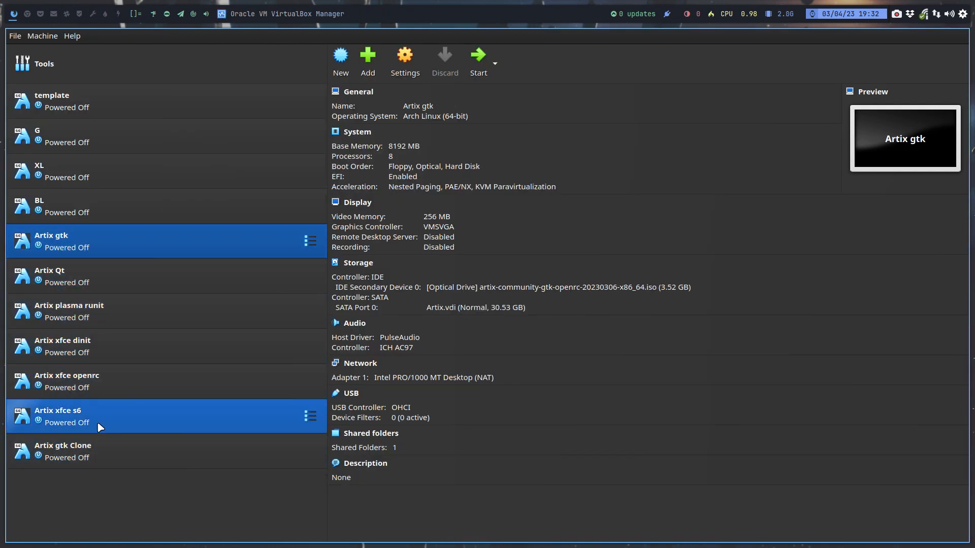
ctrl+click(96, 454)
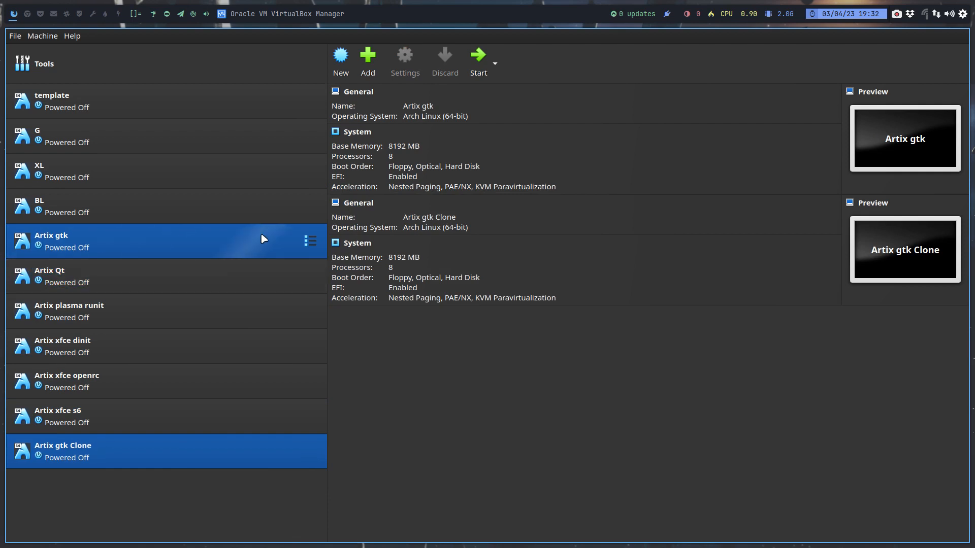
right_click(243, 243)
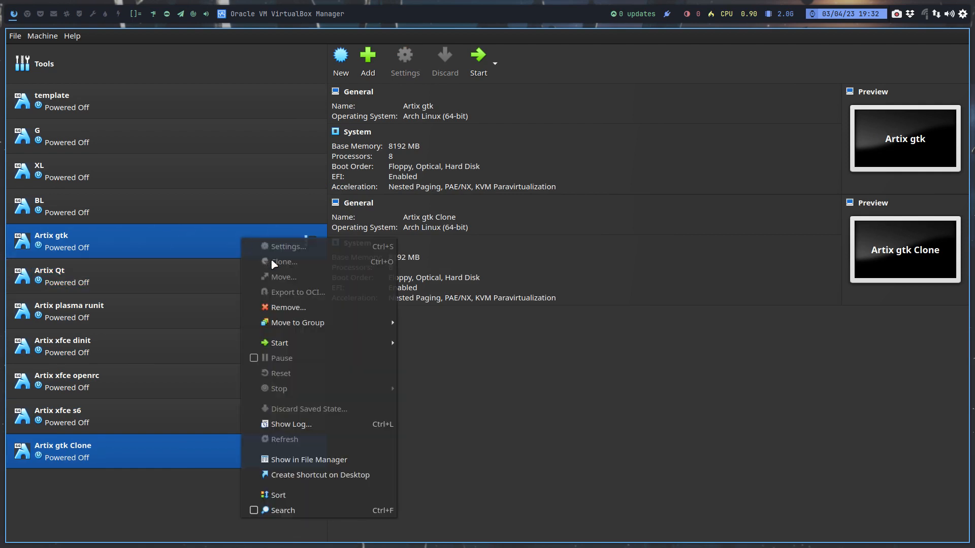
key(Escape)
click(203, 250)
- Start the Artix gtk Clone virtual machine and boot its default Artix Linux entry
click(147, 460)
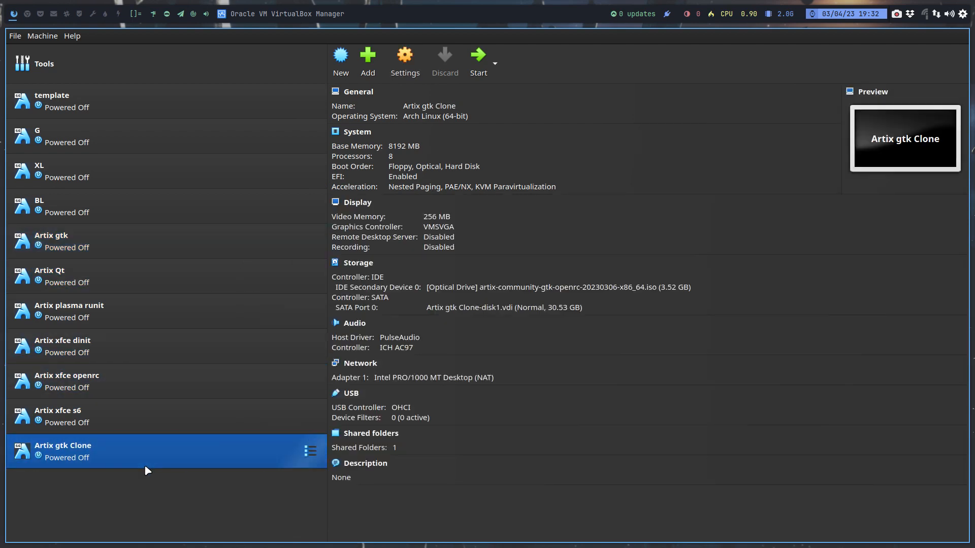
click(478, 57)
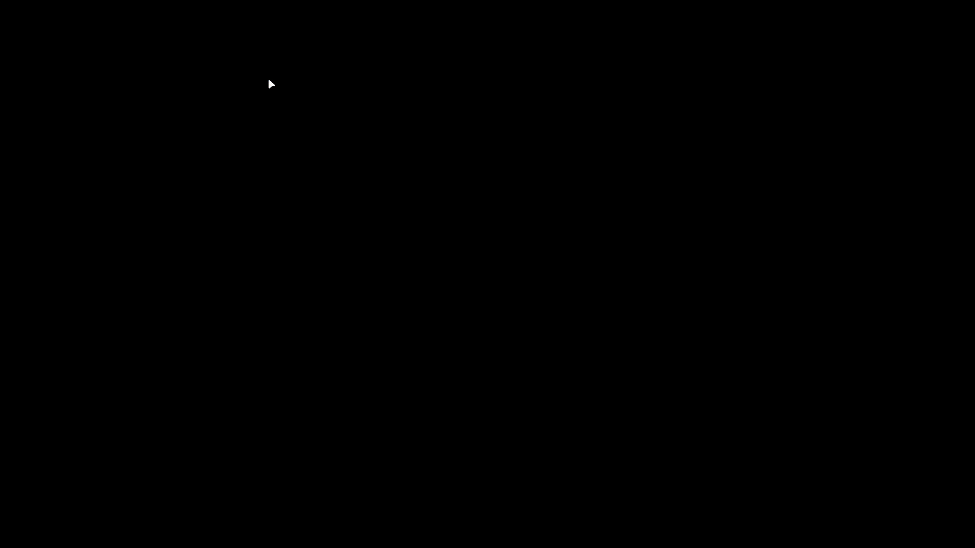
key(Return)
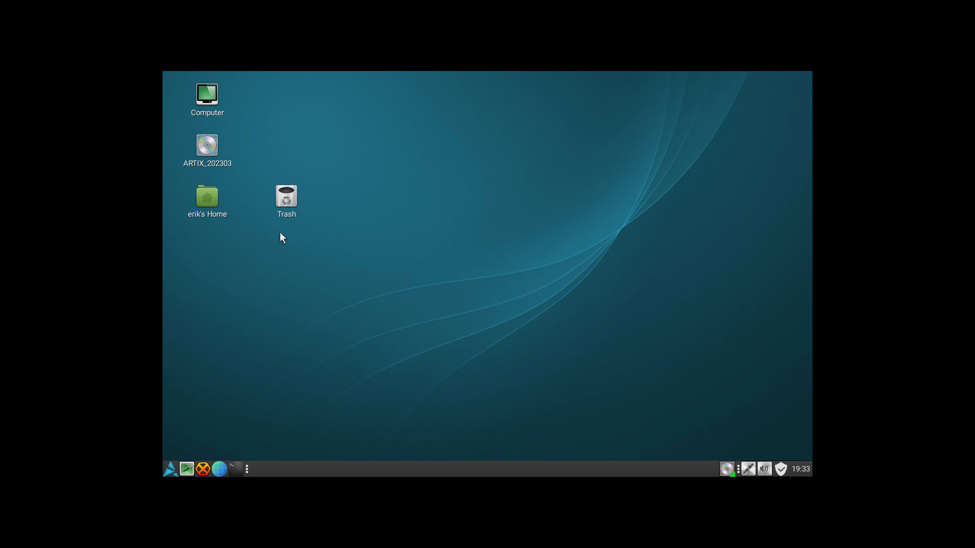
- Set the display resolution to 1920 x 1080 in Monitor Preferences, keep the new configuration and close the preferences
click(170, 470)
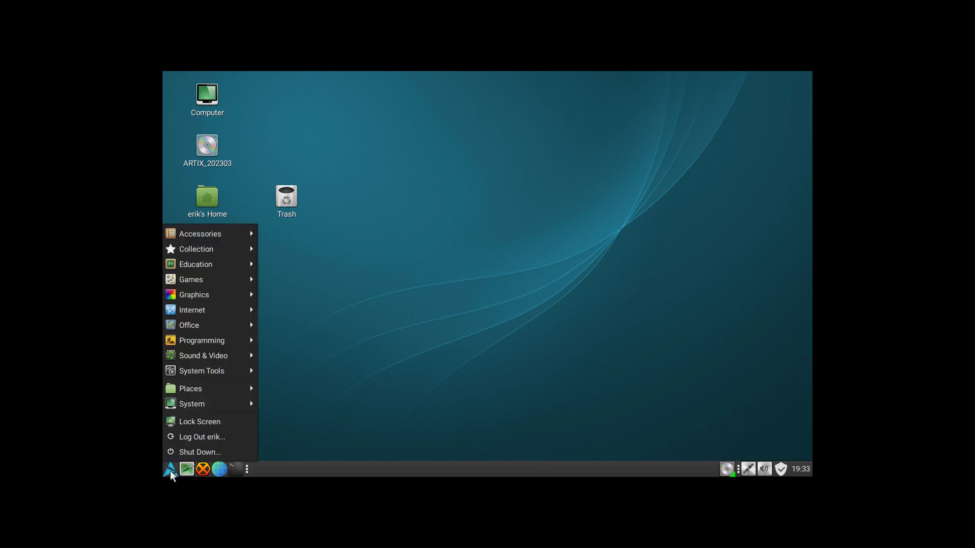
mouse_move(226, 406)
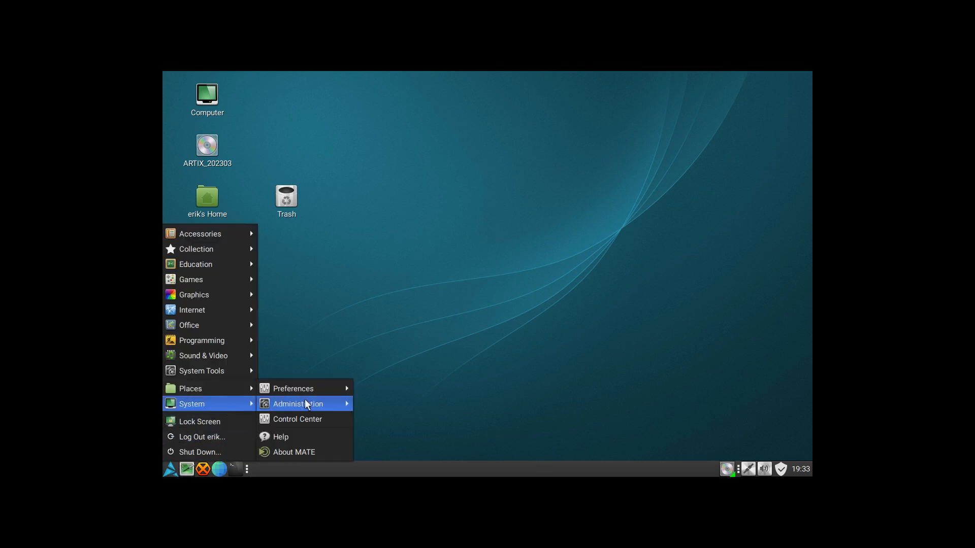
mouse_move(339, 388)
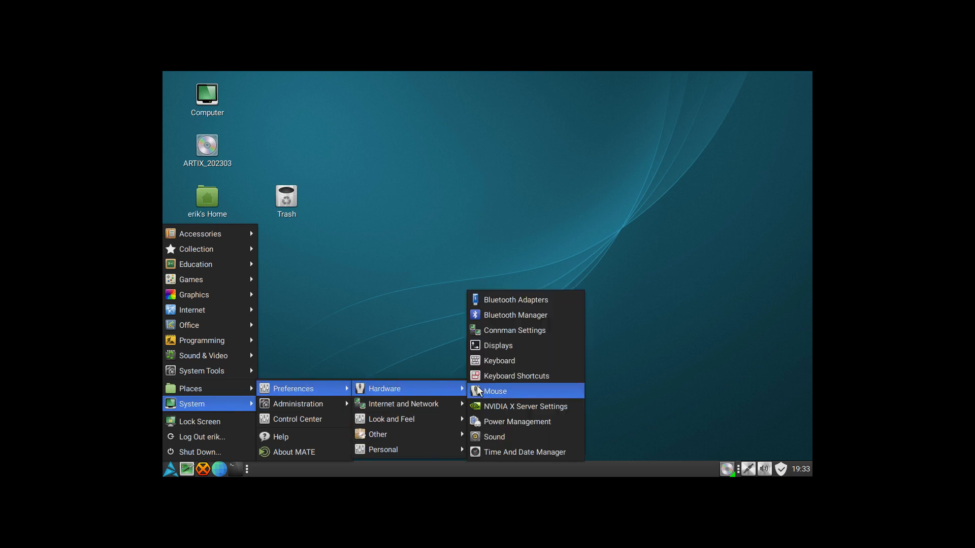
click(522, 344)
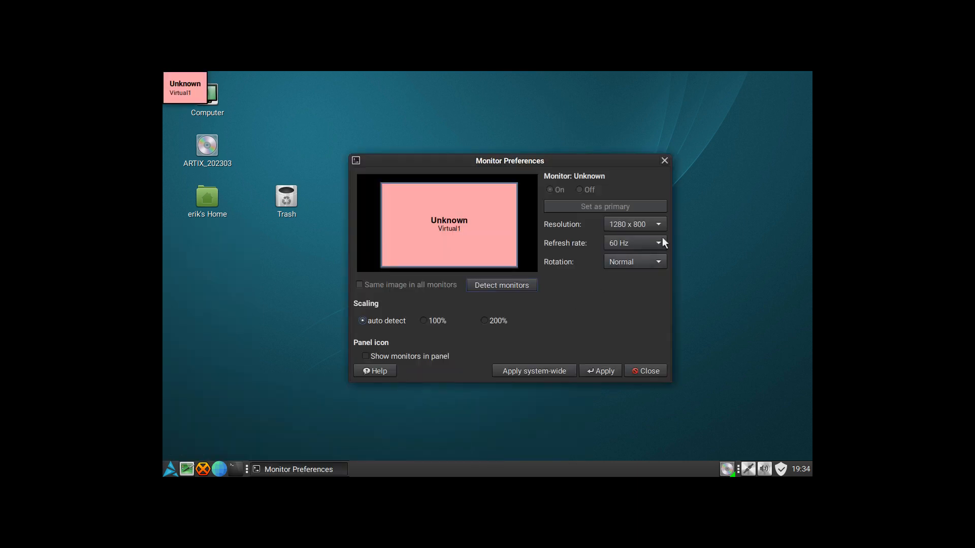
click(660, 224)
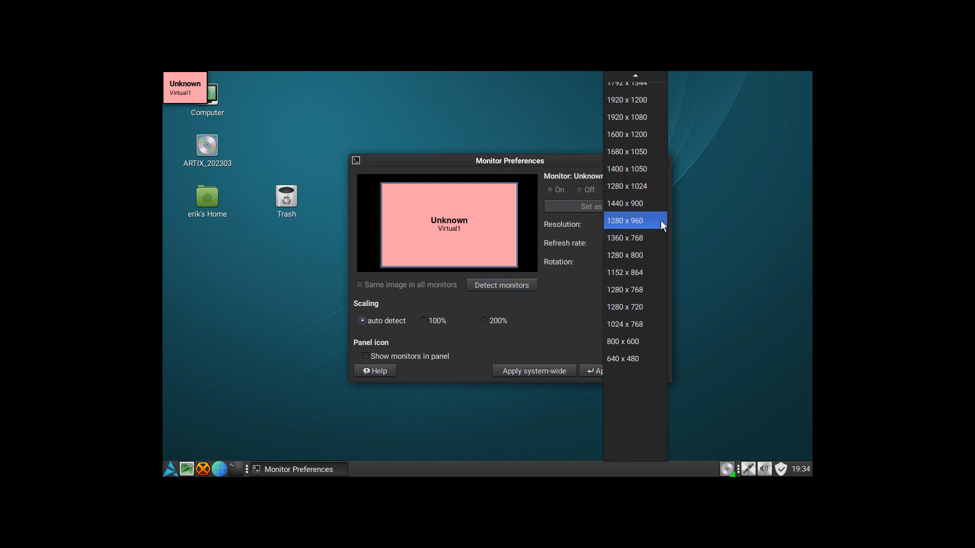
click(644, 116)
click(602, 370)
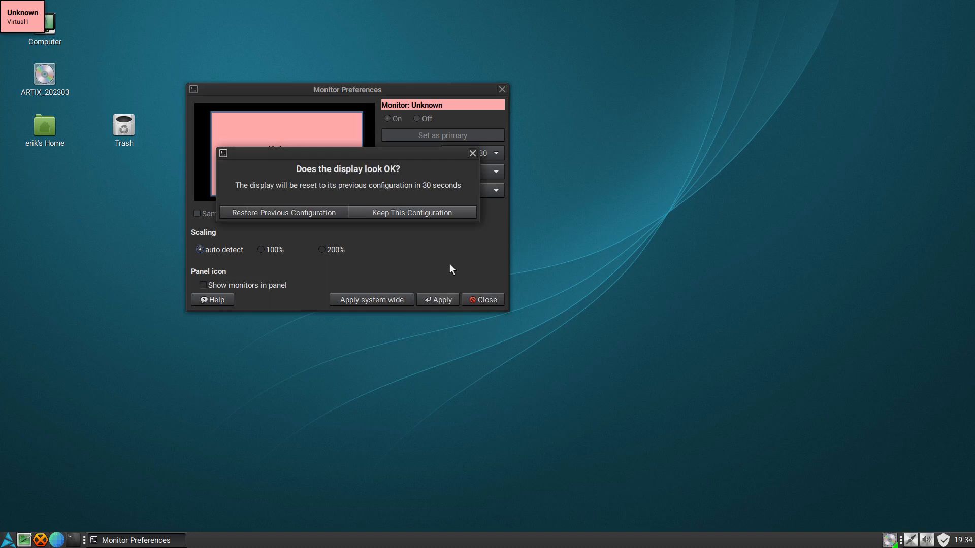
click(410, 215)
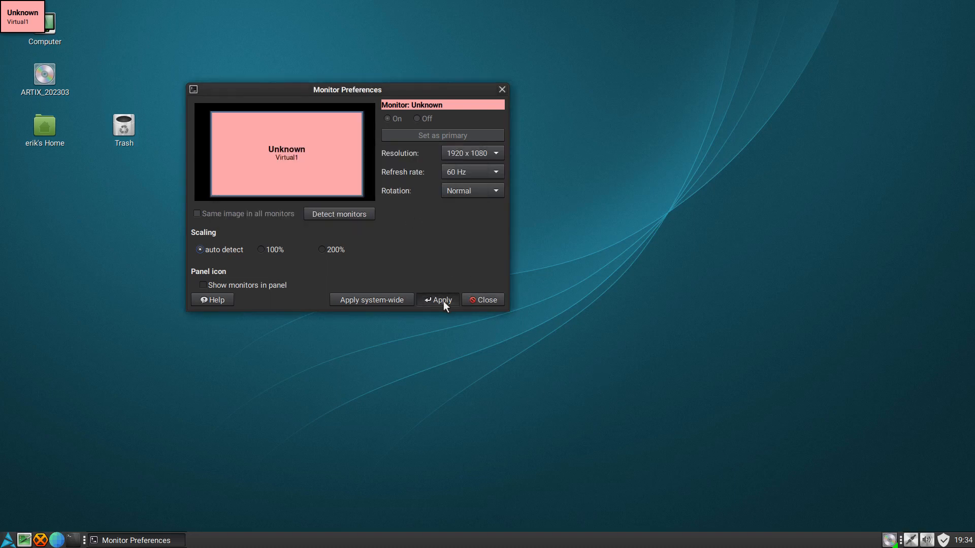
click(501, 90)
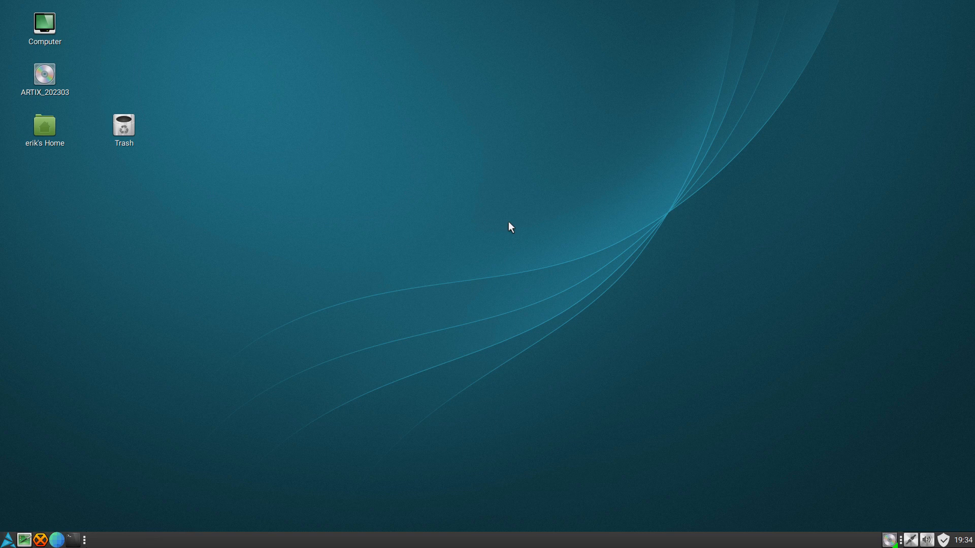
- Move the Trash icon directly below the home folder icon on the clone's desktop and deselect it
drag(31, 181, 32, 181)
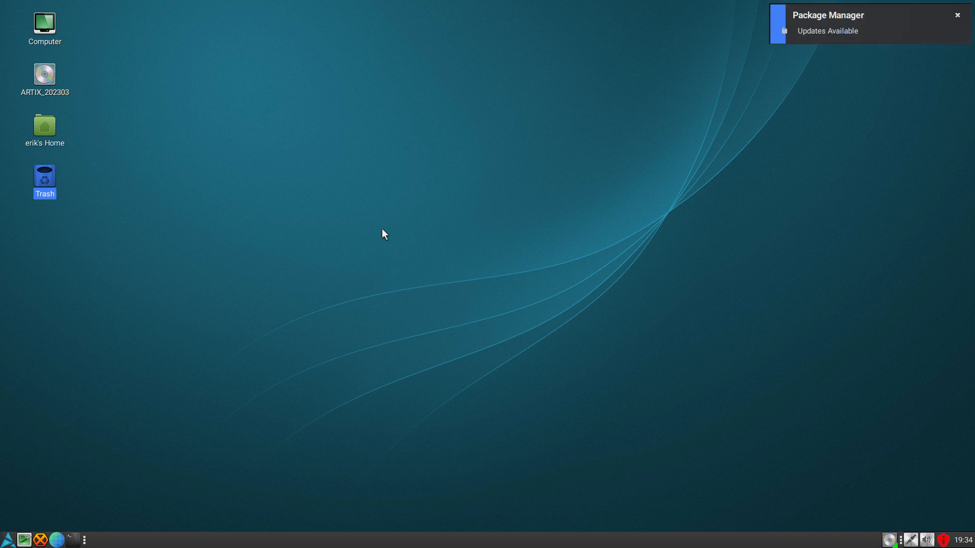
click(354, 231)
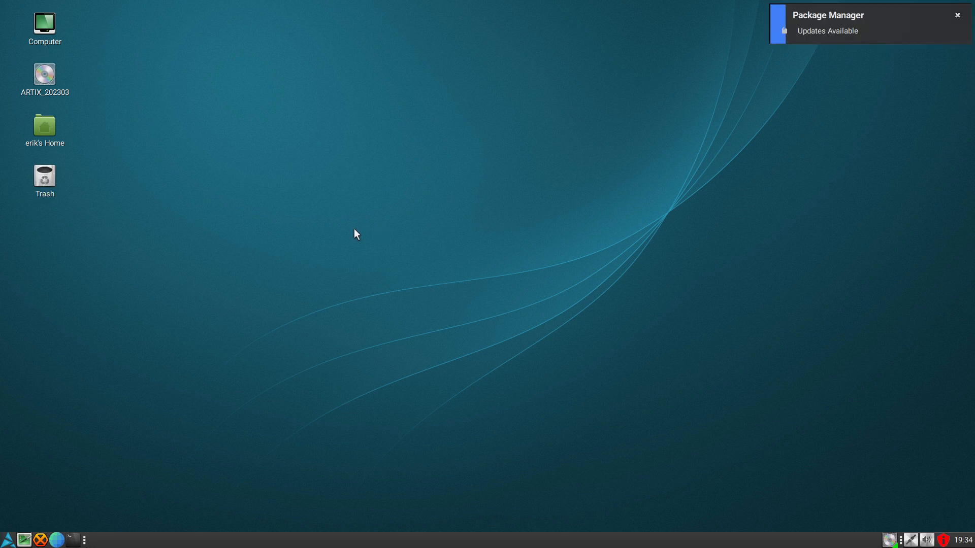
- Upgrade the clone's packages from a terminal with sudo pacman -Syyu, entering the account password and accepting the installation
click(74, 540)
text(su)
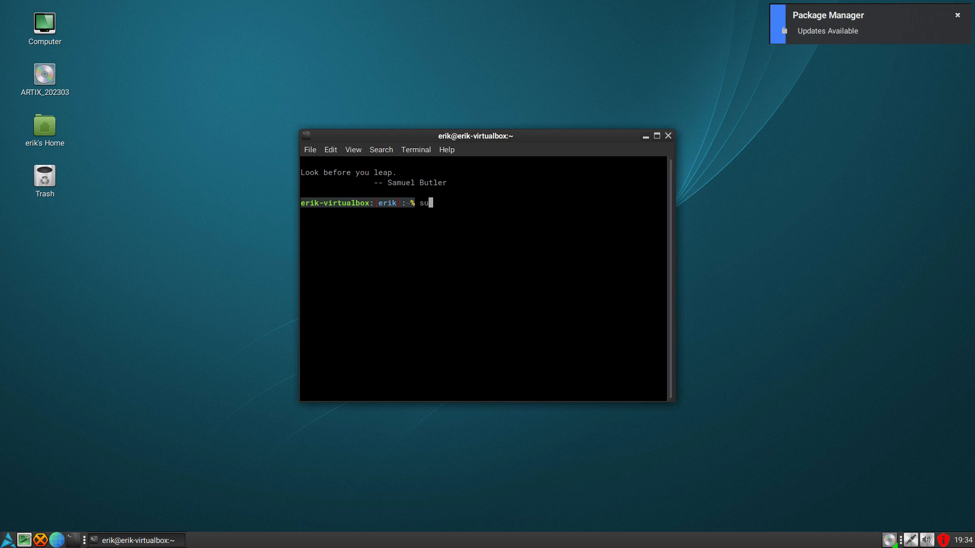
text(do pacman -Syyu)
key(Return)
key(Return)
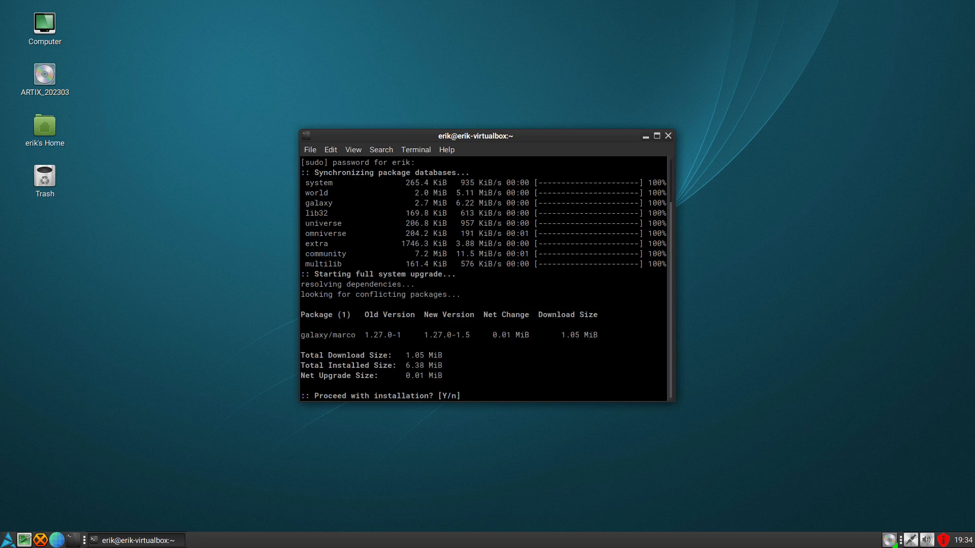
key(Return)
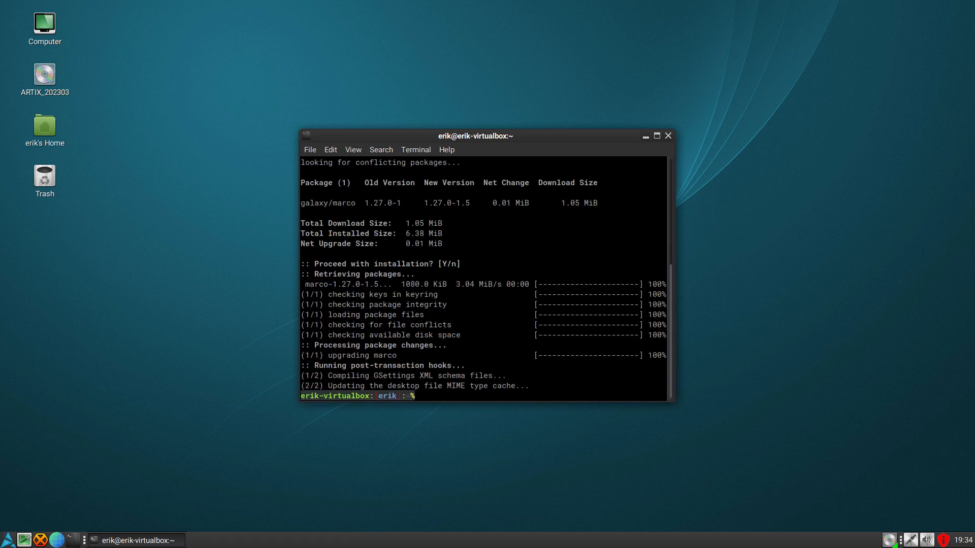
- Review the pacman upgrade output from its beginning and return to a fresh prompt
scroll(341, 305, up, 6)
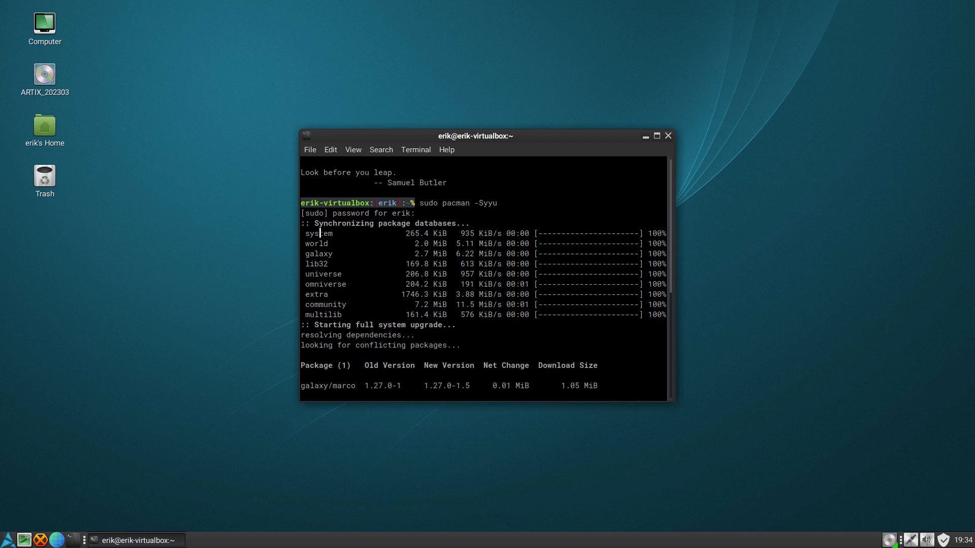
key(ctrl+f)
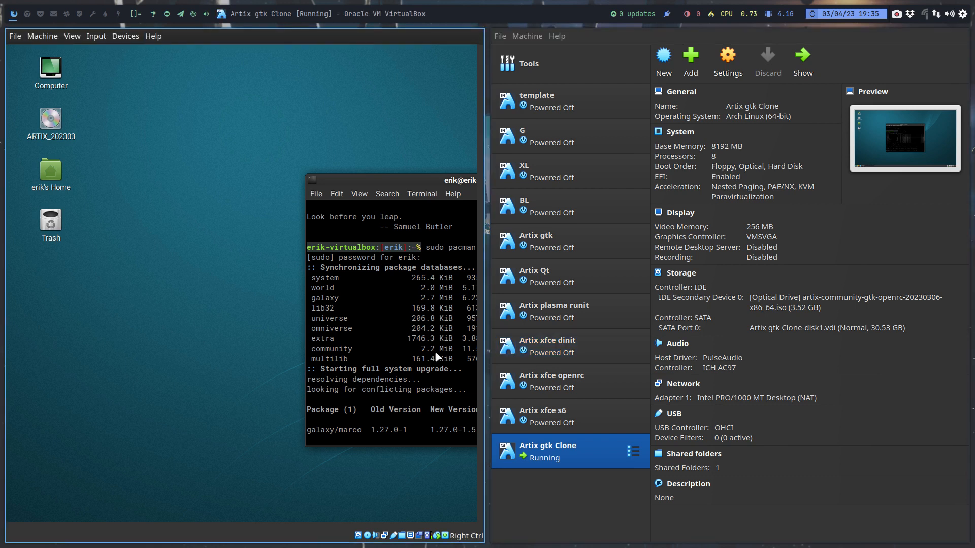
key(ctrl+f)
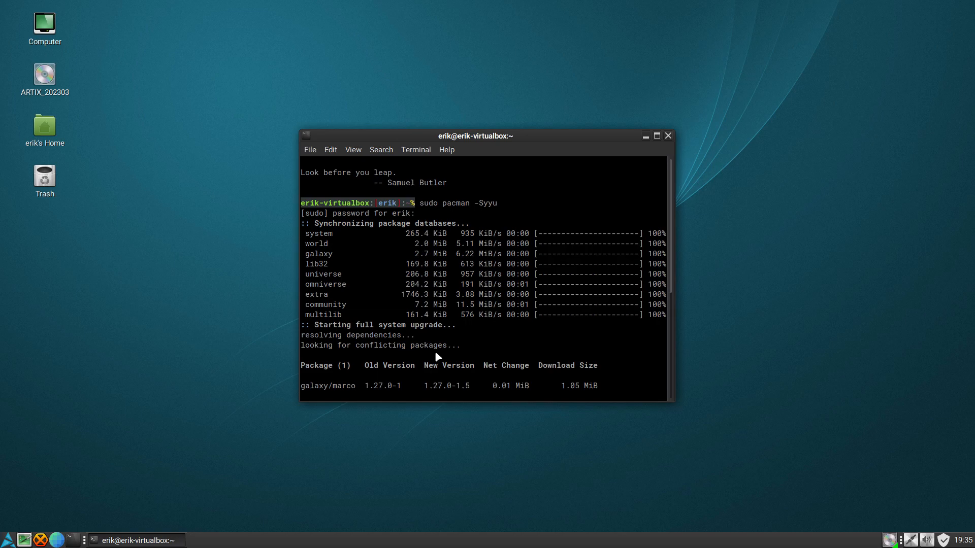
key(Return)
key(Return)
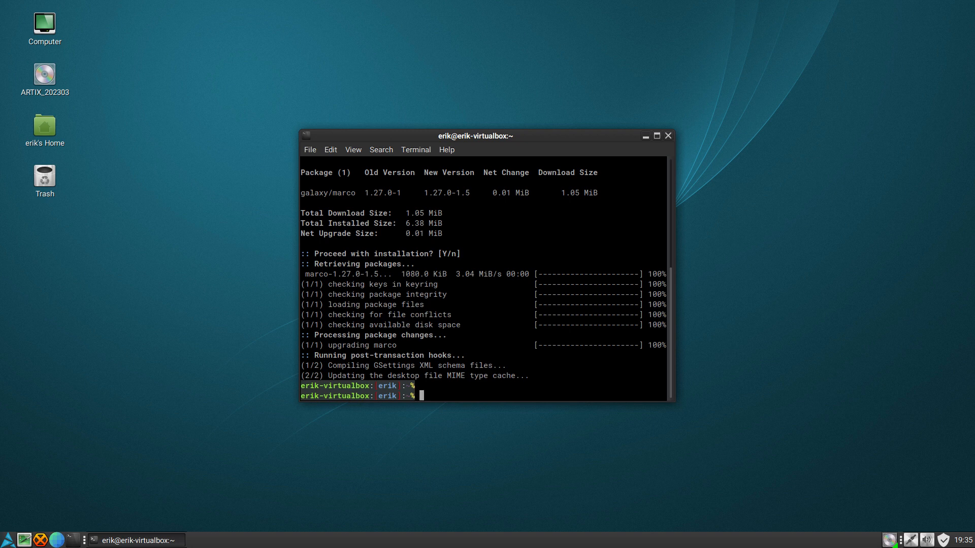
- Take the clone out of full-screen view and select the Artix Qt virtual machine in the VirtualBox Manager
key(ctrl+f)
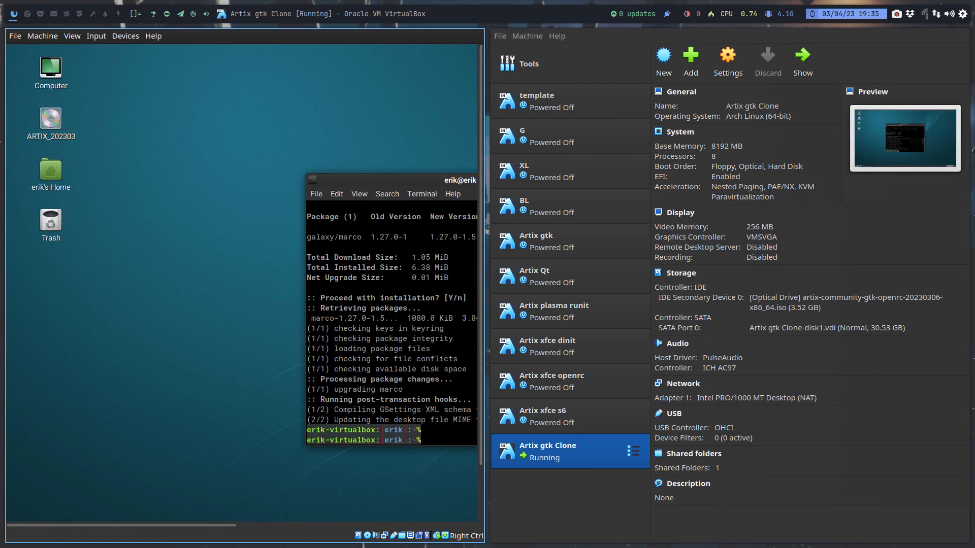
click(587, 245)
click(587, 274)
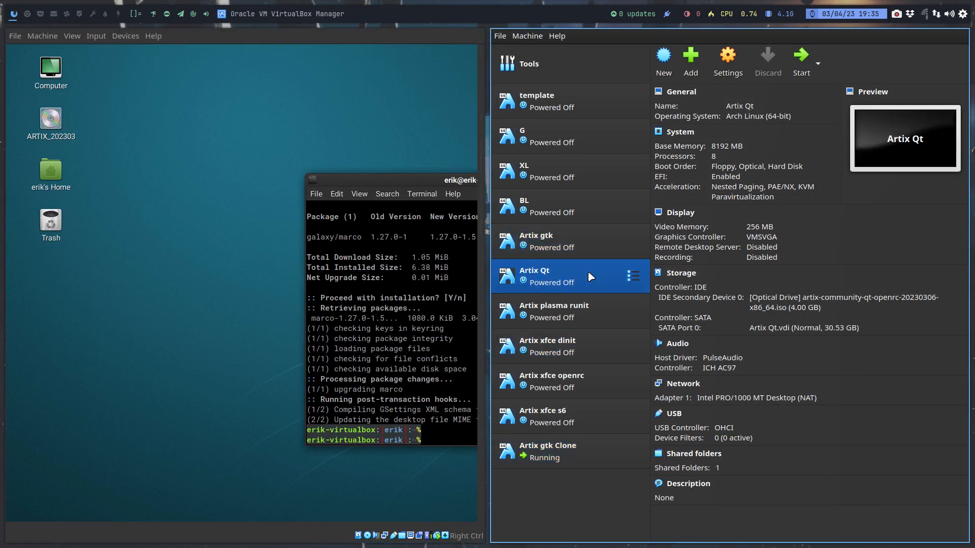
- Move the clone's terminal window fully into view and highlight the synchronised repositories, system through multilib, in the pacman output
click(584, 245)
click(583, 279)
drag(420, 185, 191, 178)
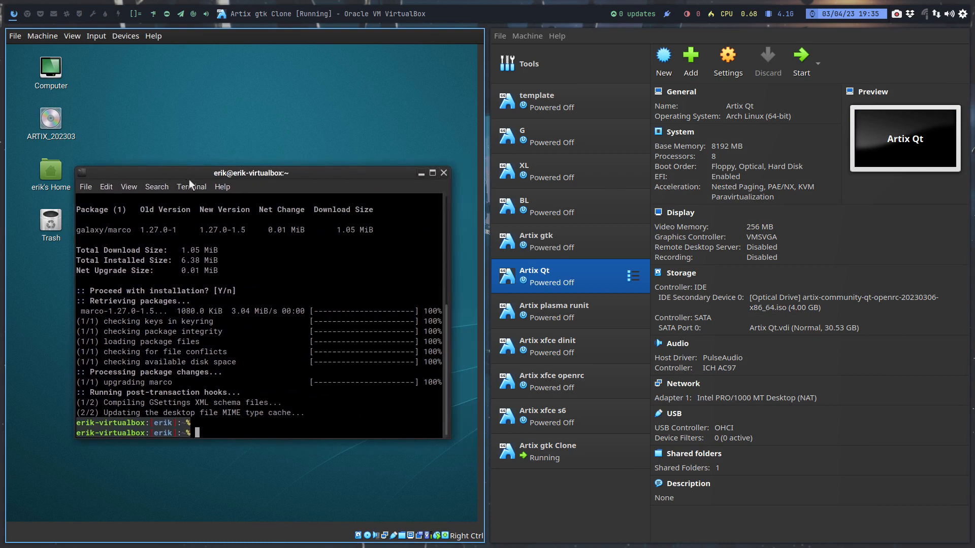
scroll(200, 347, up, 7)
drag(142, 352, 78, 270)
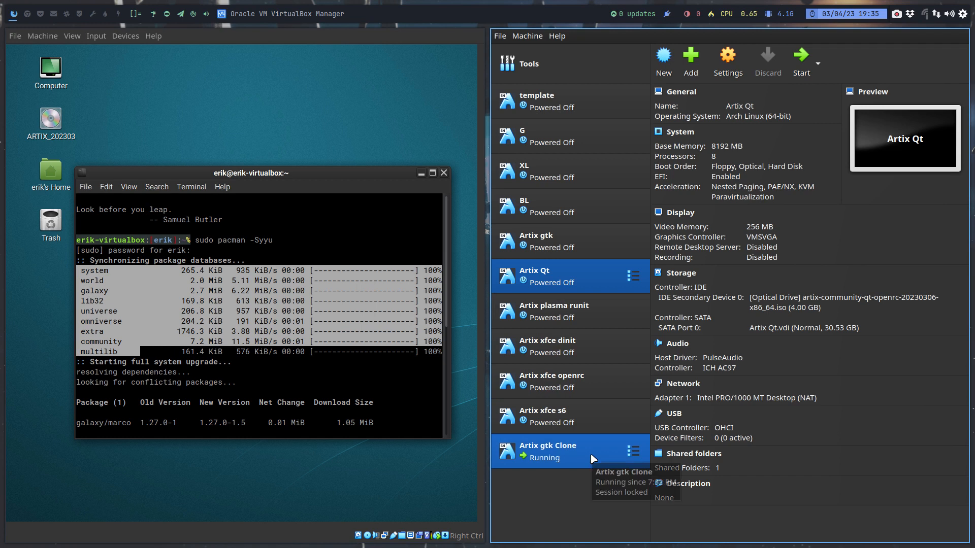
- Look through the details of the Artix virtual machines in the VirtualBox Manager, from Artix gtk to Artix xfce s6
click(545, 451)
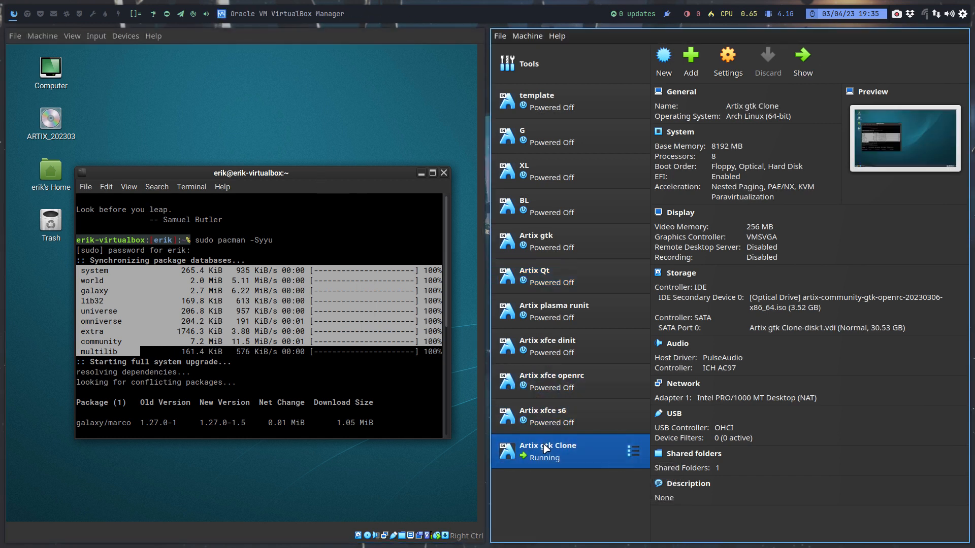
click(543, 241)
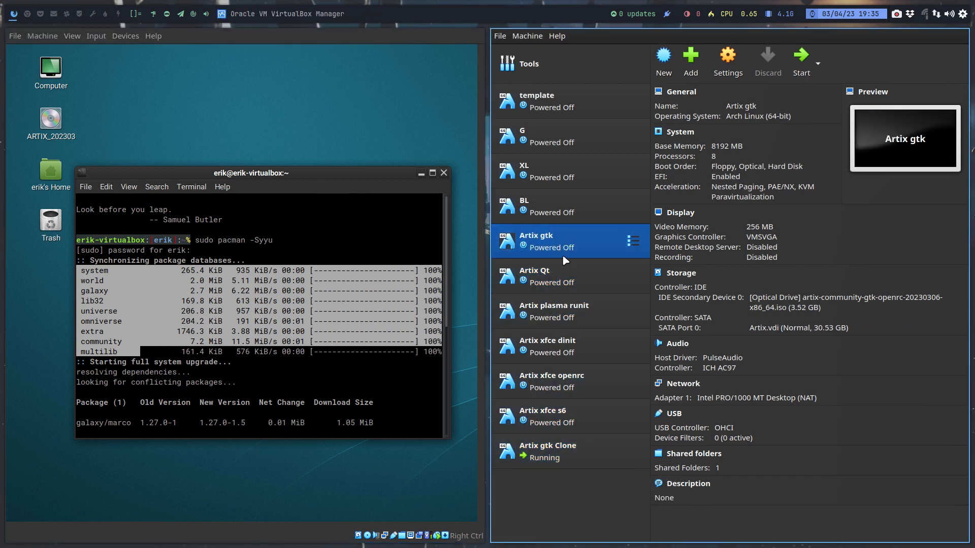
click(575, 455)
click(593, 279)
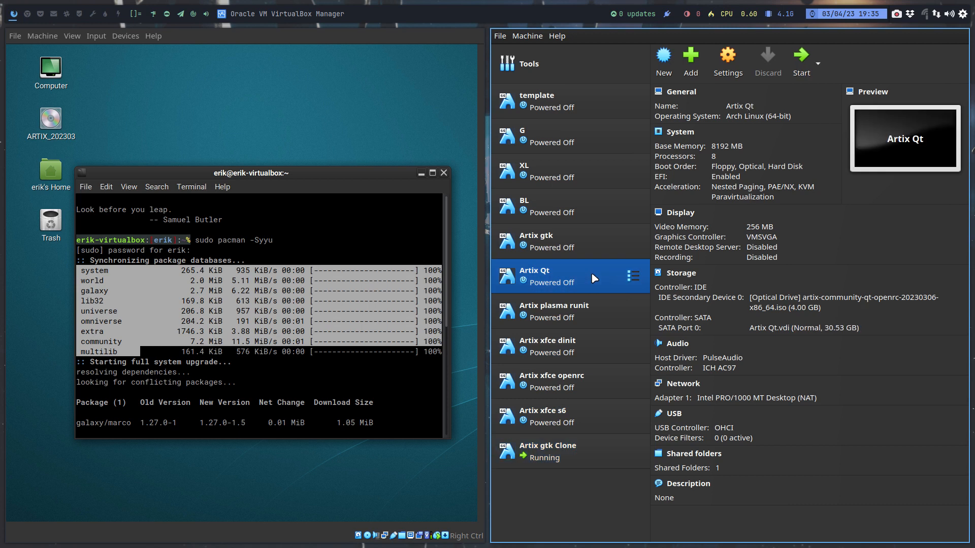
click(593, 312)
click(598, 352)
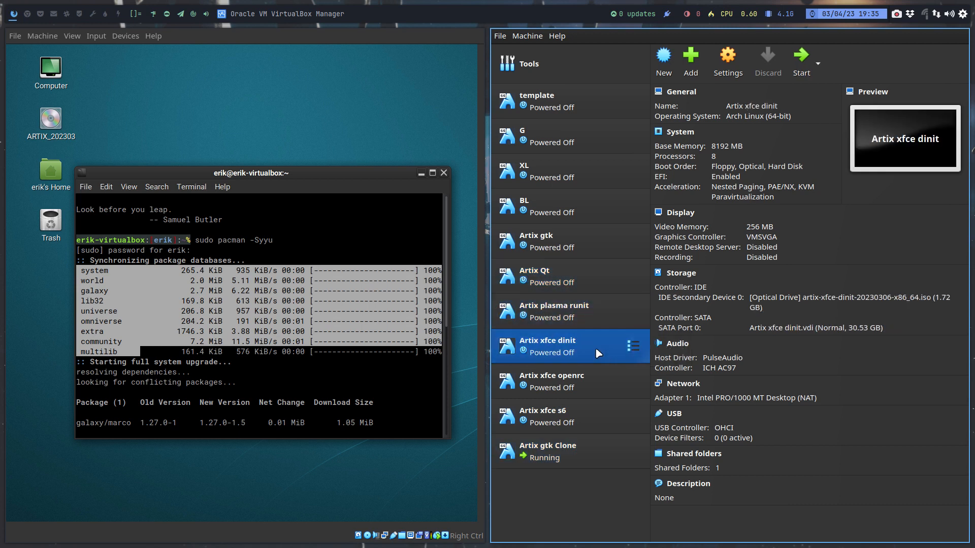
click(581, 388)
click(579, 421)
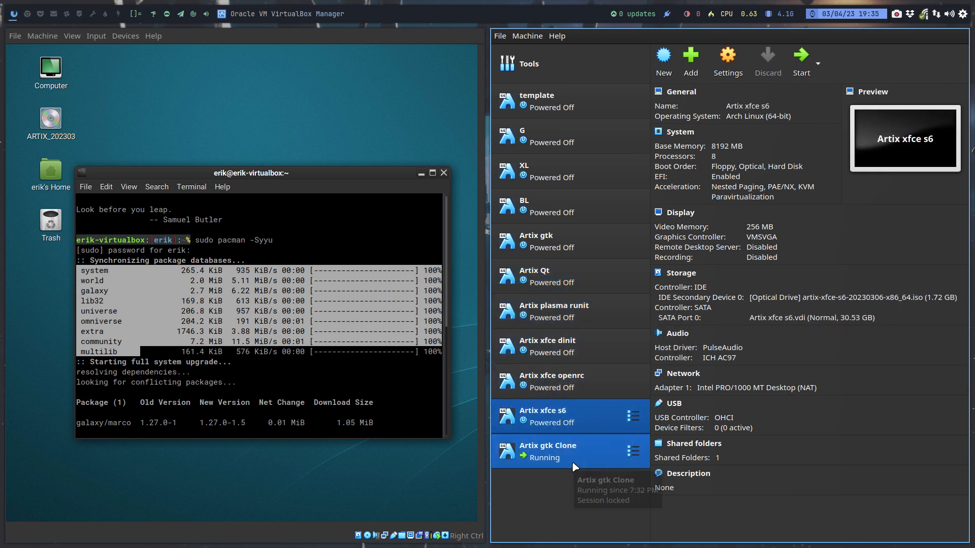
- Show the clone in full screen at its terminal prompt and move the terminal window to the middle of the desktop
click(393, 406)
key(Return)
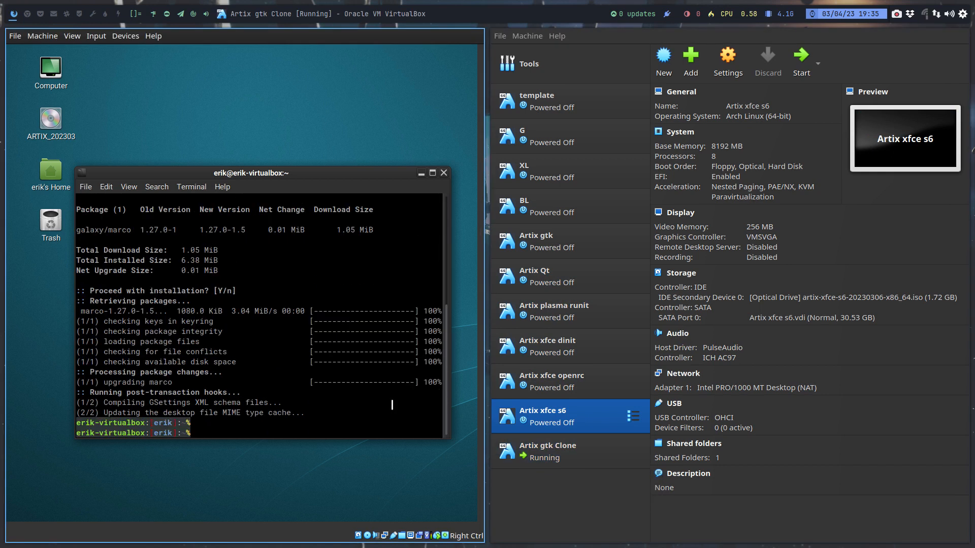
key(ctrl+f)
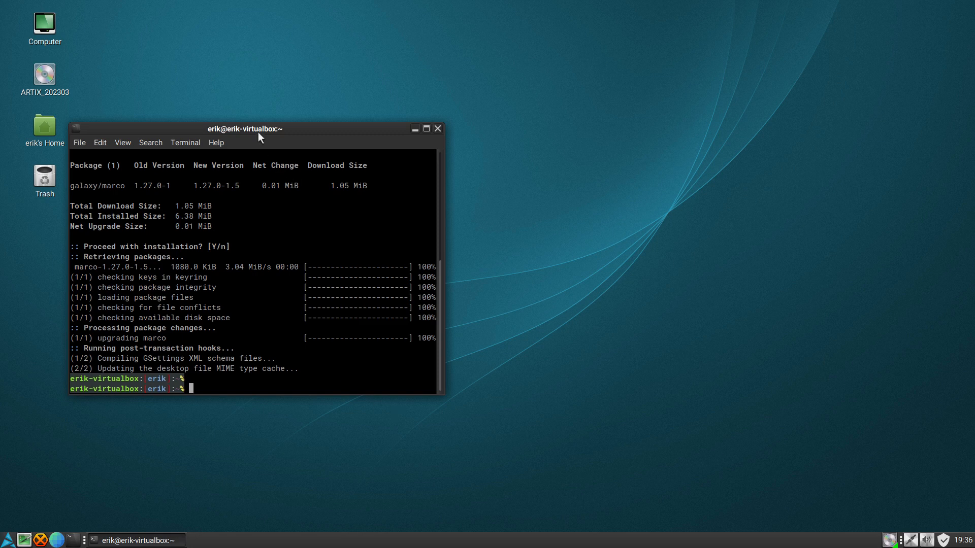
drag(258, 132, 481, 140)
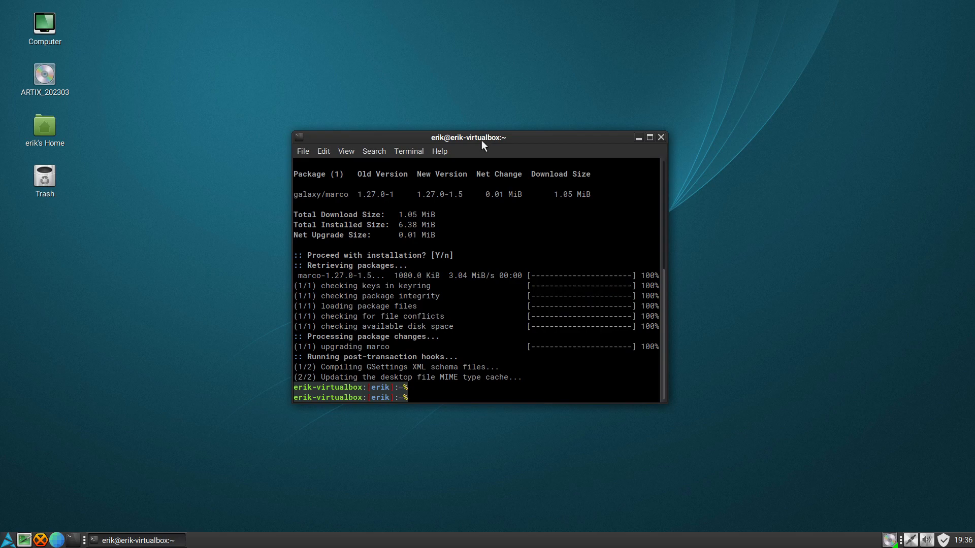
- Check which AUR helper is available by running yay, paru and trizen one after another
text(yay)
key(Return)
text(paru)
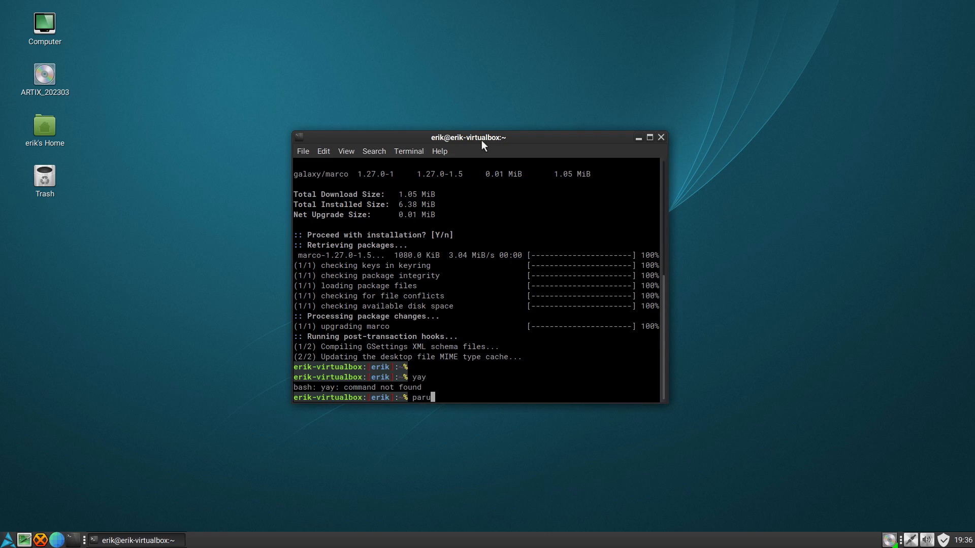
key(Return)
text(t)
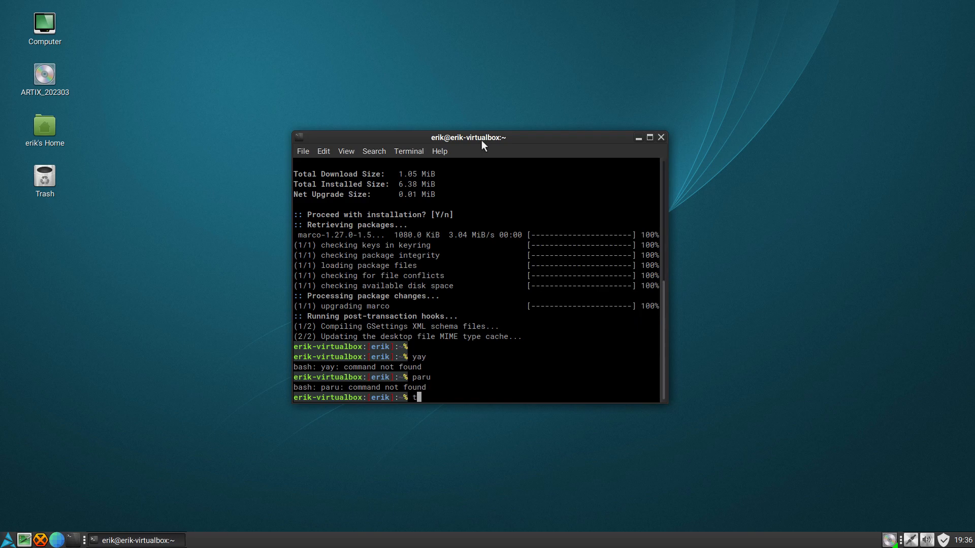
text(rizen)
key(Return)
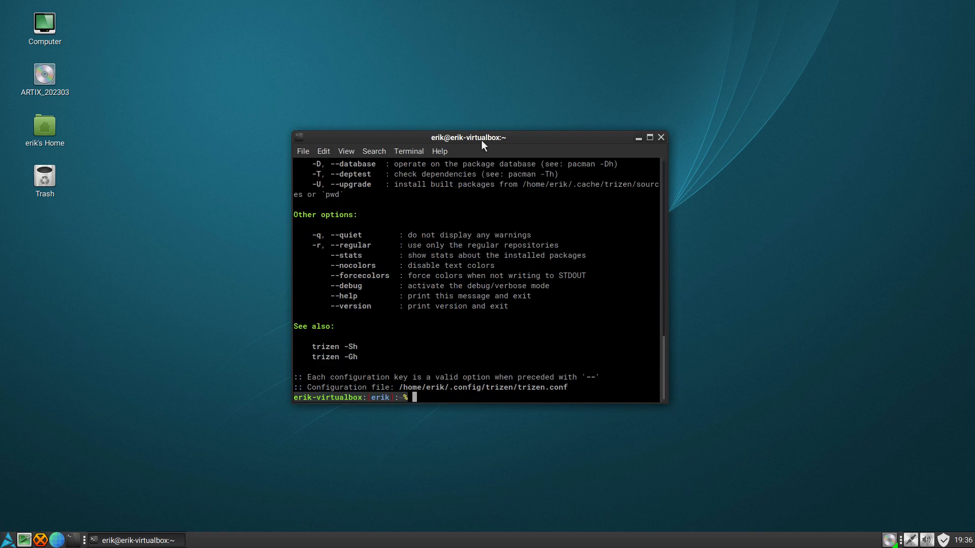
- Search for "archlinux tweak tool" with trizen, choose package 1 for installation and accept the default of not editing its PKGBUILD
text(trizen archlinux tweak tool)
key(Return)
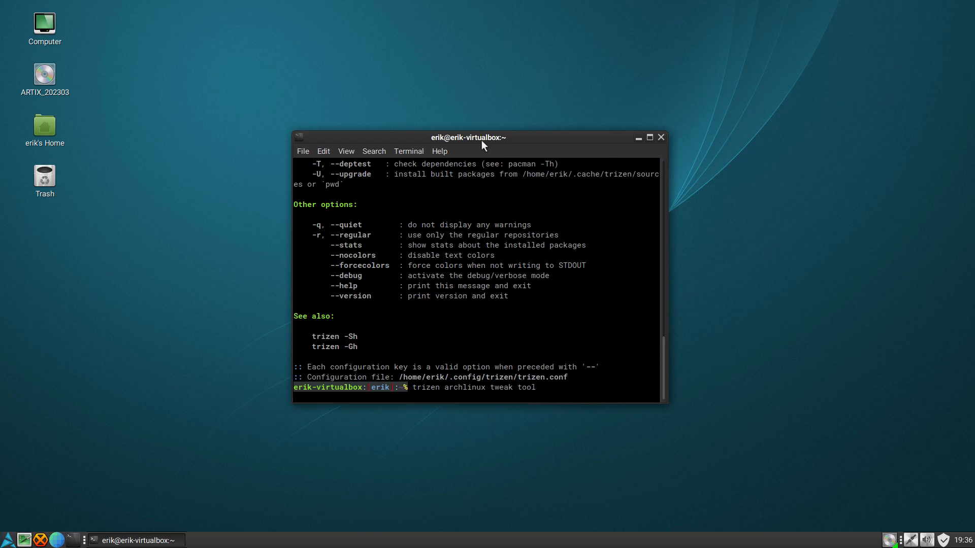
text(1)
key(Return)
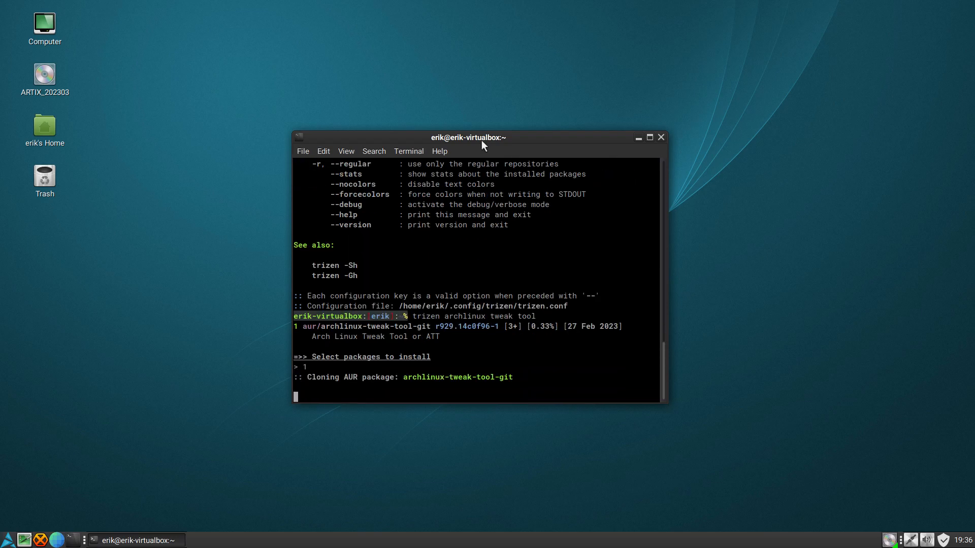
key(Return)
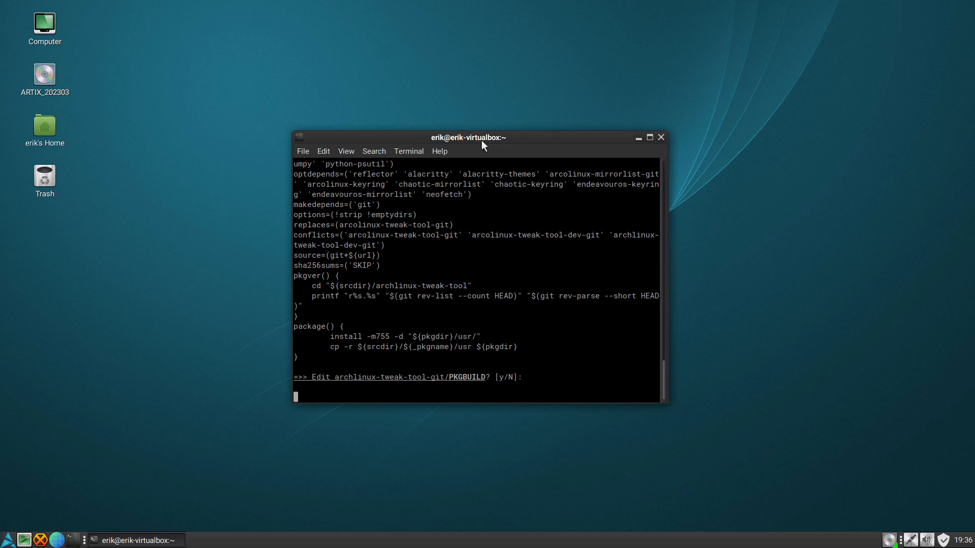
- Start the clone's web browser and open the arcolinux.info website
click(57, 541)
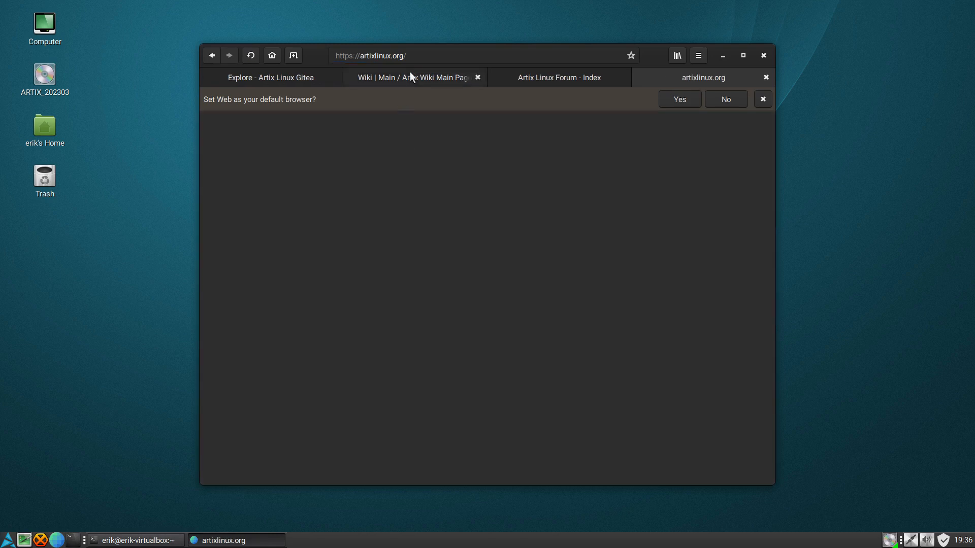
click(415, 56)
text(arcolinux;)
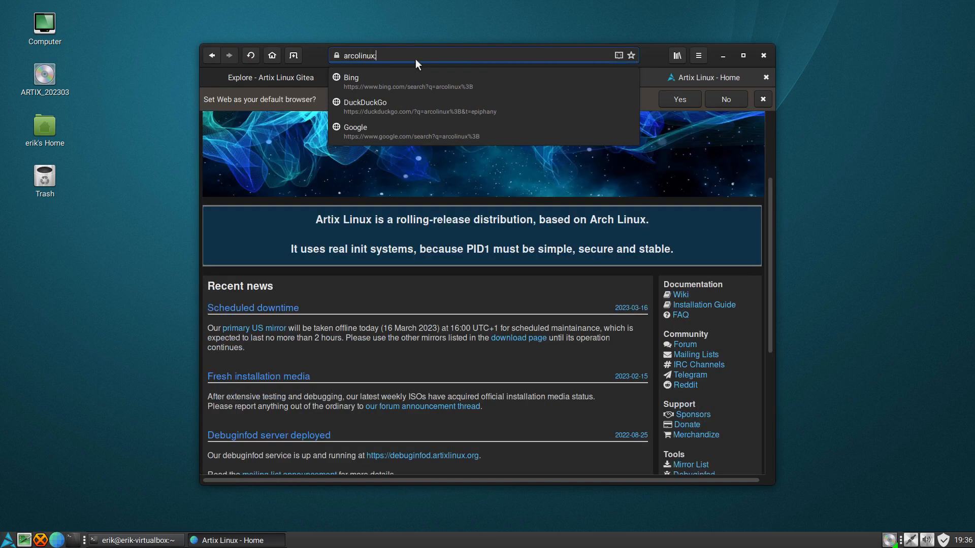
key(BackSpace)
text(.info)
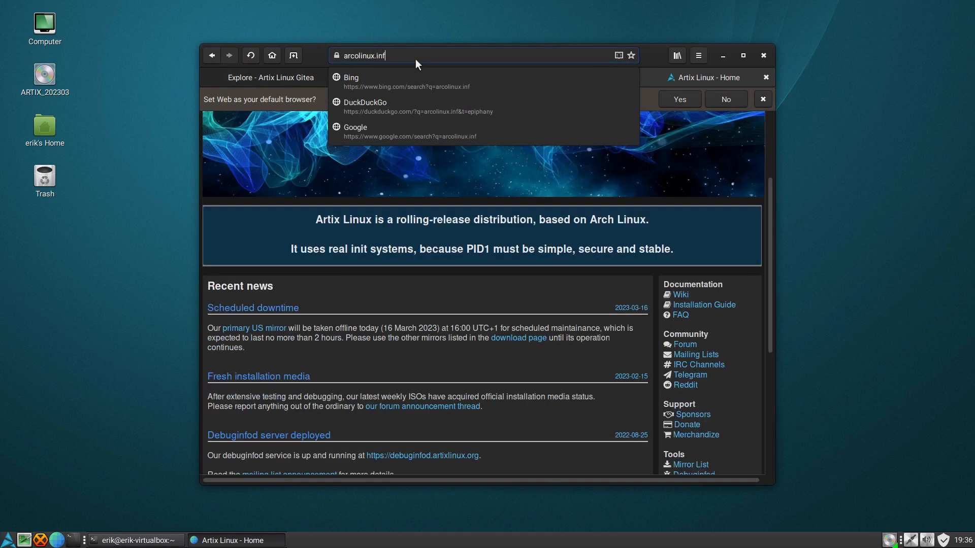
key(Return)
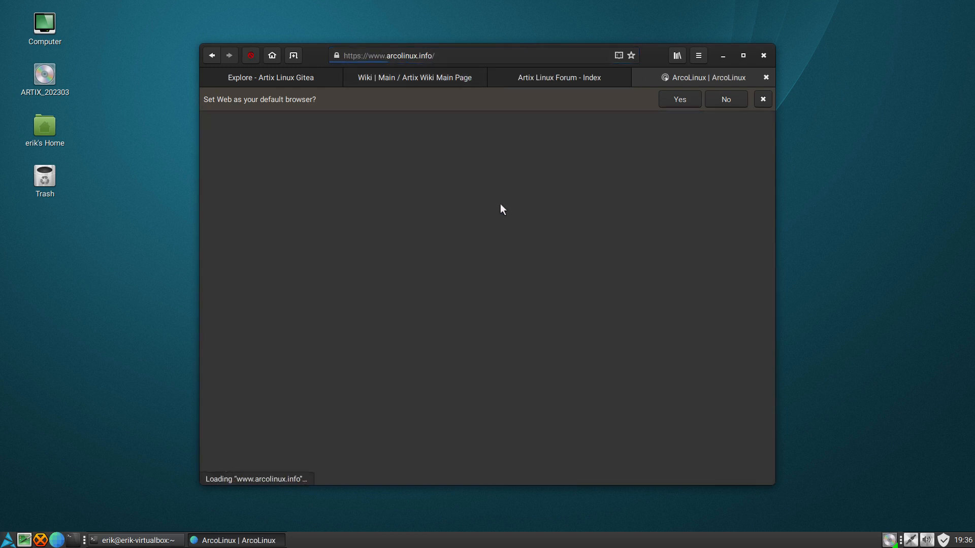
- Accept the site's cookies and open the ArcoLinux Spices Application page from the ArcoLinux home page
scroll(541, 313, down, 10)
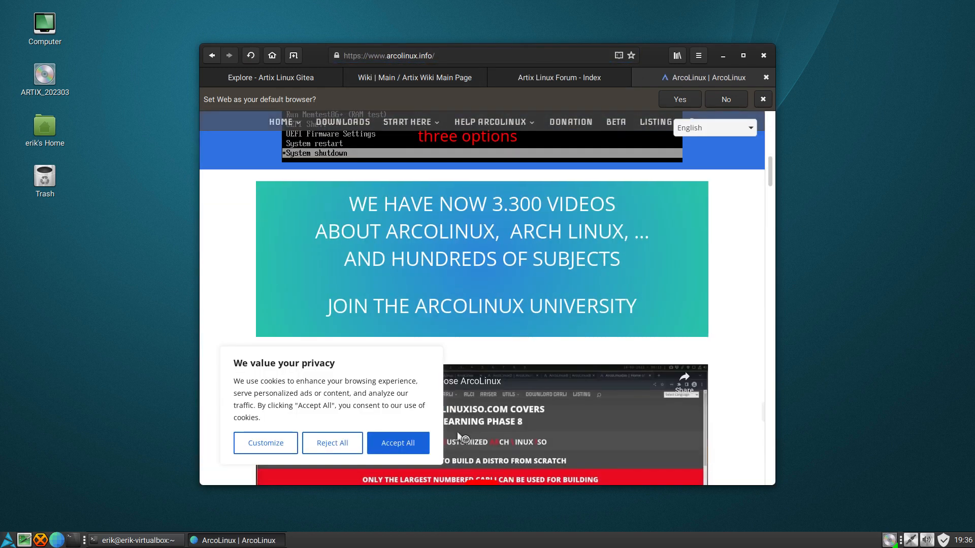
click(408, 445)
scroll(497, 355, down, 2)
scroll(498, 358, down, 20)
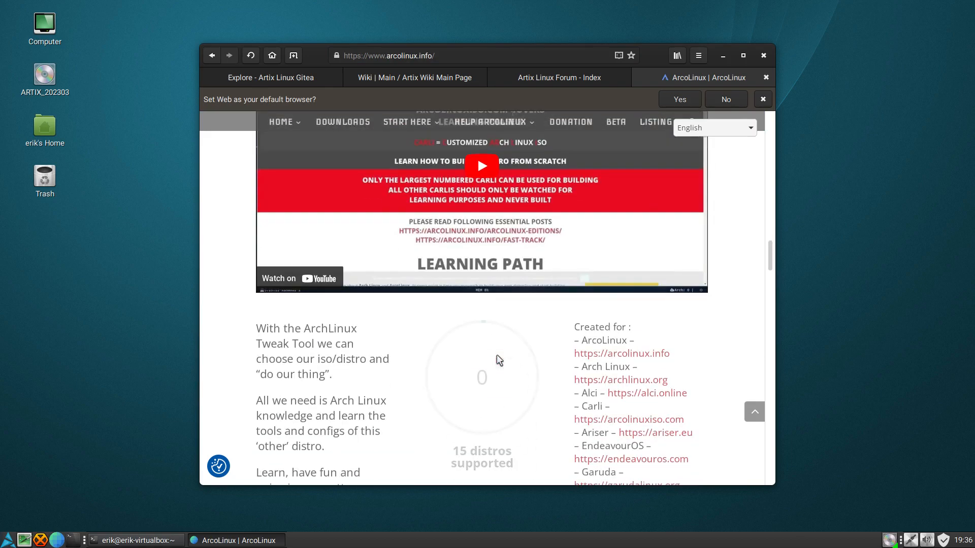
scroll(497, 359, down, 20)
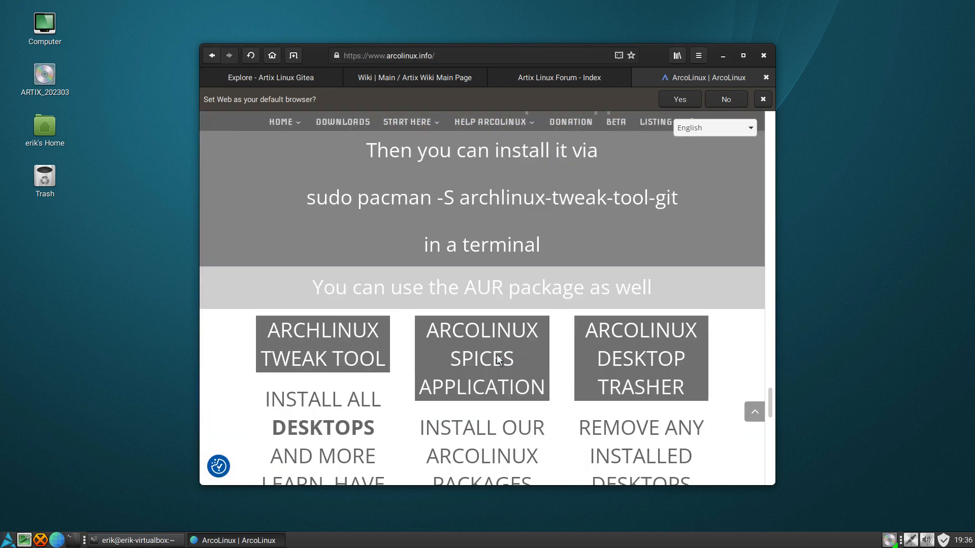
scroll(500, 350, up, 5)
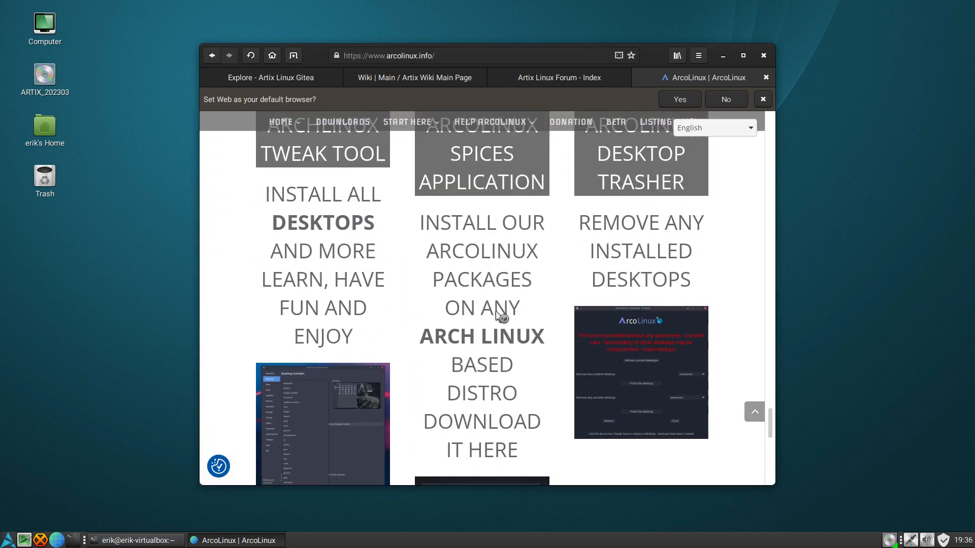
click(494, 285)
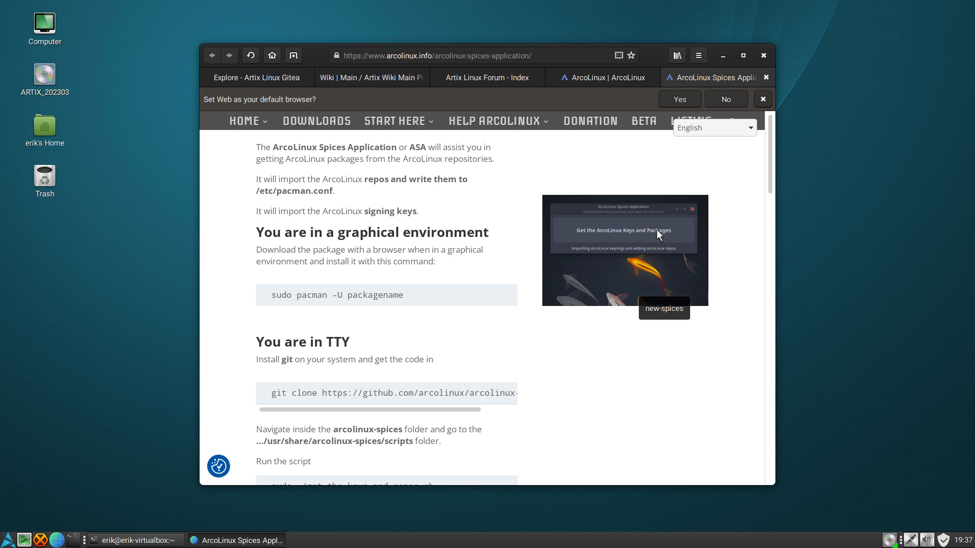
- Minimize the browser and finish installing archlinux-tweak-tool-git in the terminal, entering the account password and accepting the installation of dependencies and package
click(722, 56)
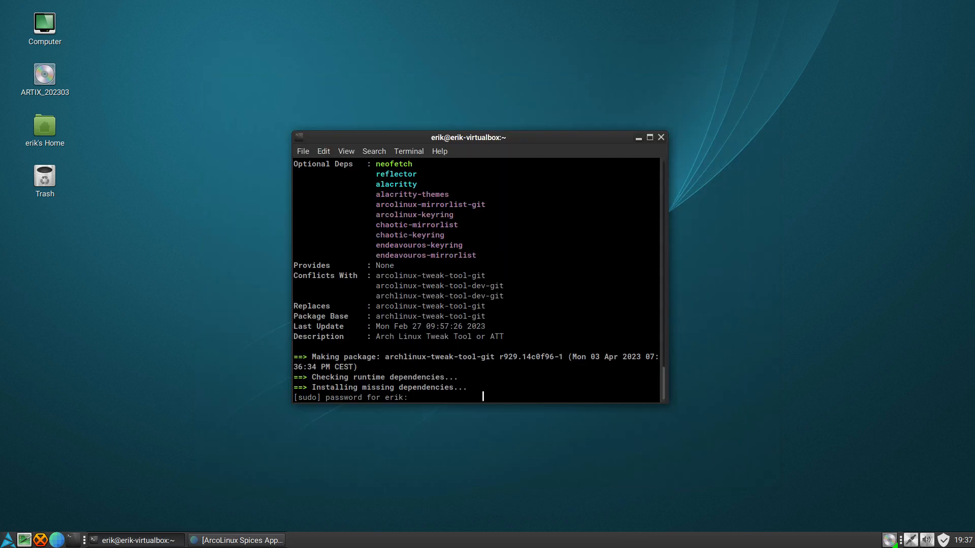
key(Return)
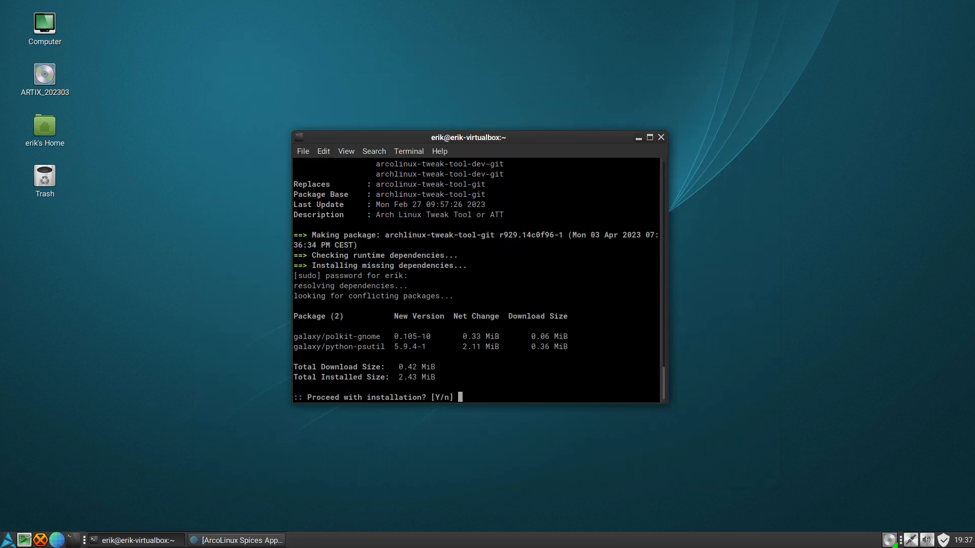
key(Return)
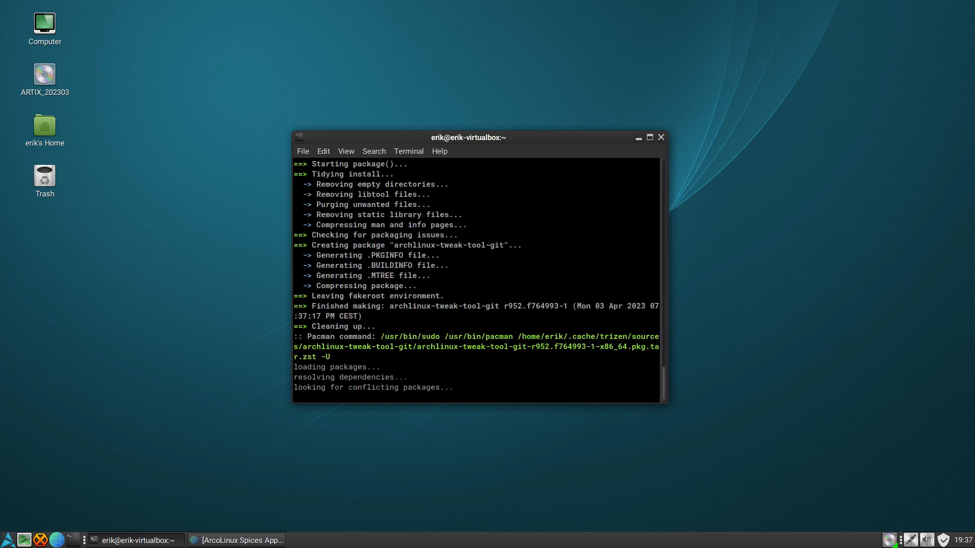
key(Return)
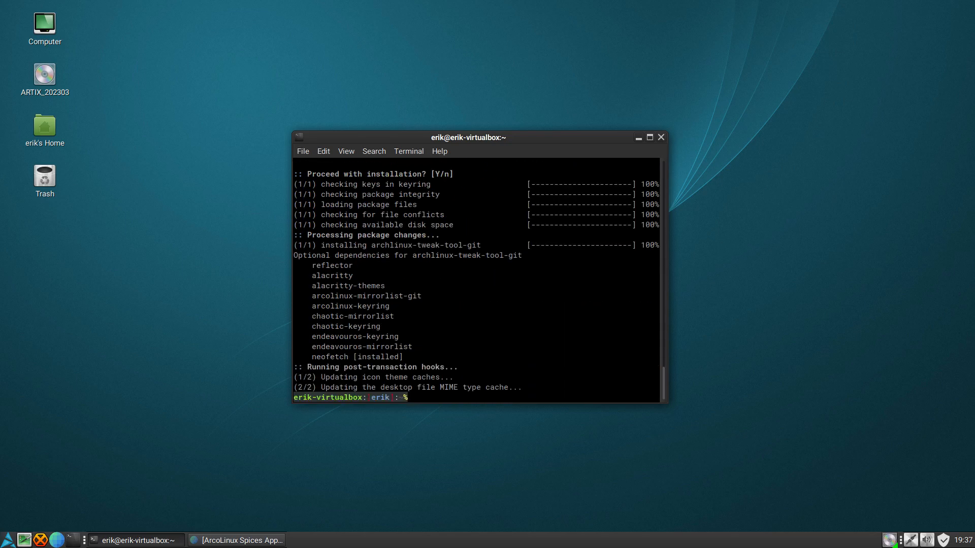
- Look up Arch Linux Tweak Tool among the Accessories applications and return to the terminal without launching it
click(9, 541)
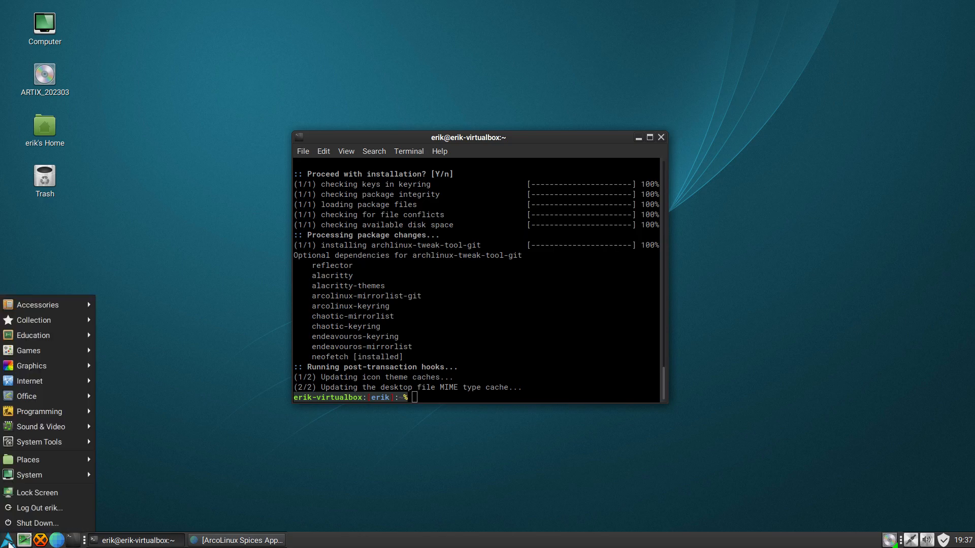
key(e)
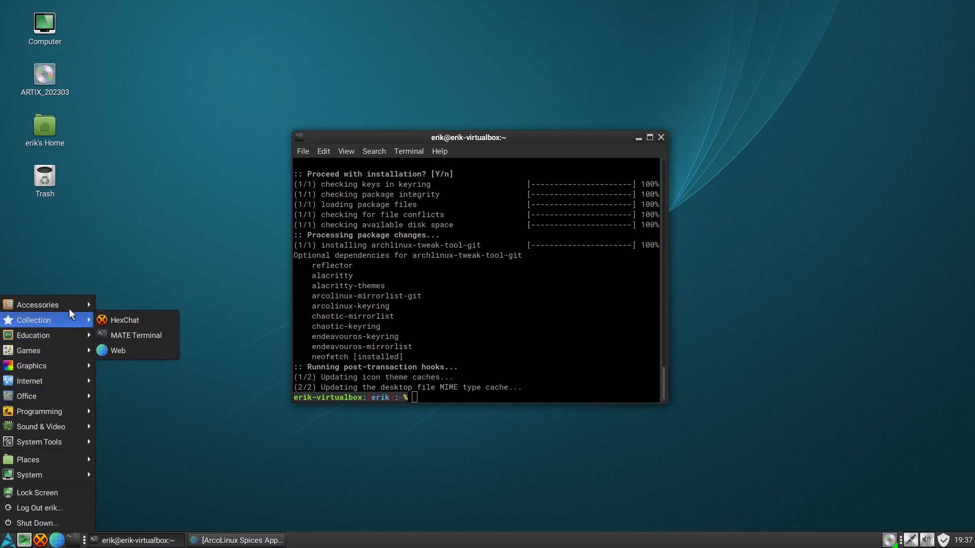
mouse_move(72, 307)
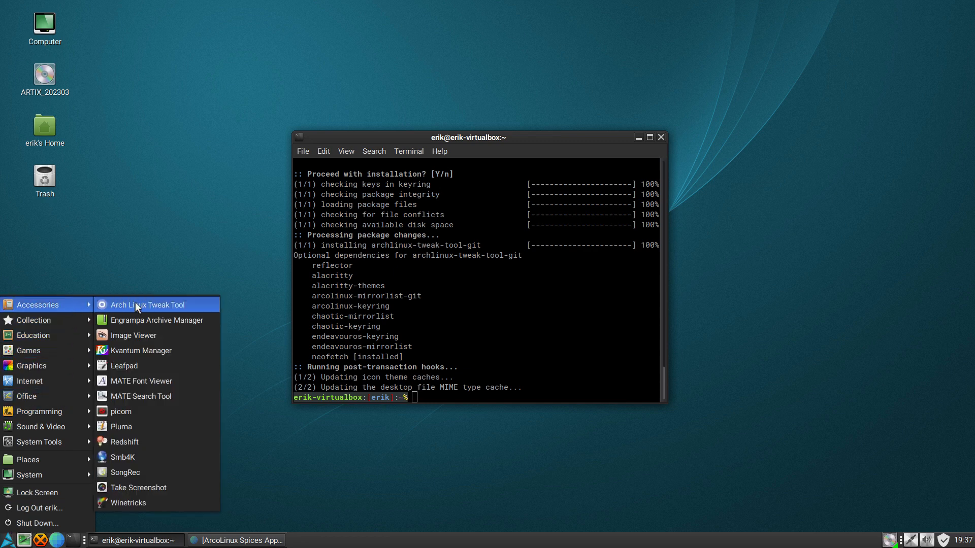
click(481, 367)
text(att)
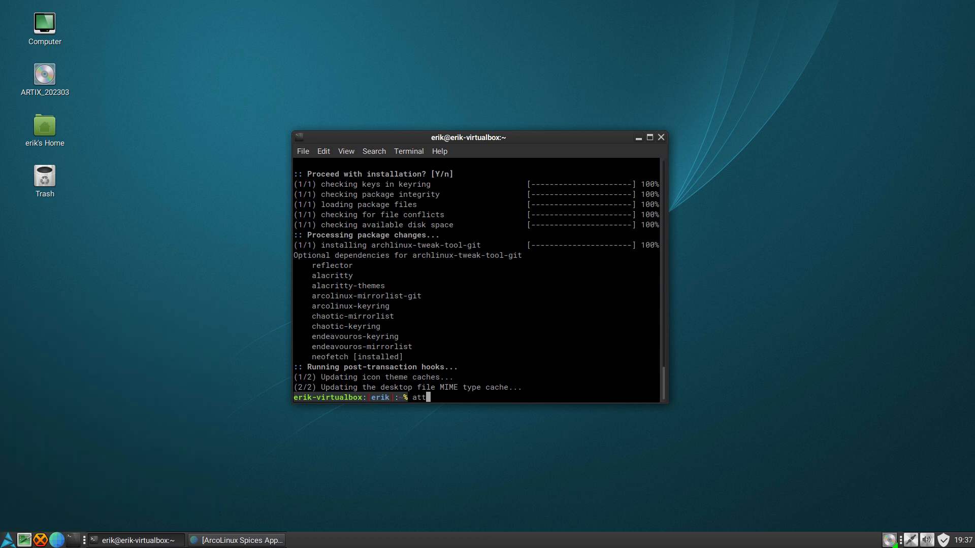
text(rchlinux-)
text(t)
key(Tab)
key(BackSpace)
key(BackSpace)
key(BackSpace)
key(BackSpace)
key(BackSpace)
key(BackSpace)
key(BackSpace)
key(BackSpace)
key(BackSpace)
key(BackSpace)
key(BackSpace)
key(BackSpace)
key(BackSpace)
key(BackSpace)
key(BackSpace)
key(BackSpace)
key(BackSpace)
key(BackSpace)
key(BackSpace)
key(BackSpace)
key(BackSpace)
- Move the terminal to the desktop's upper-left corner and launch the Arch Linux Tweak Tool with att, authenticating with the account password
text(att)
drag(486, 137, 211, 37)
key(Return)
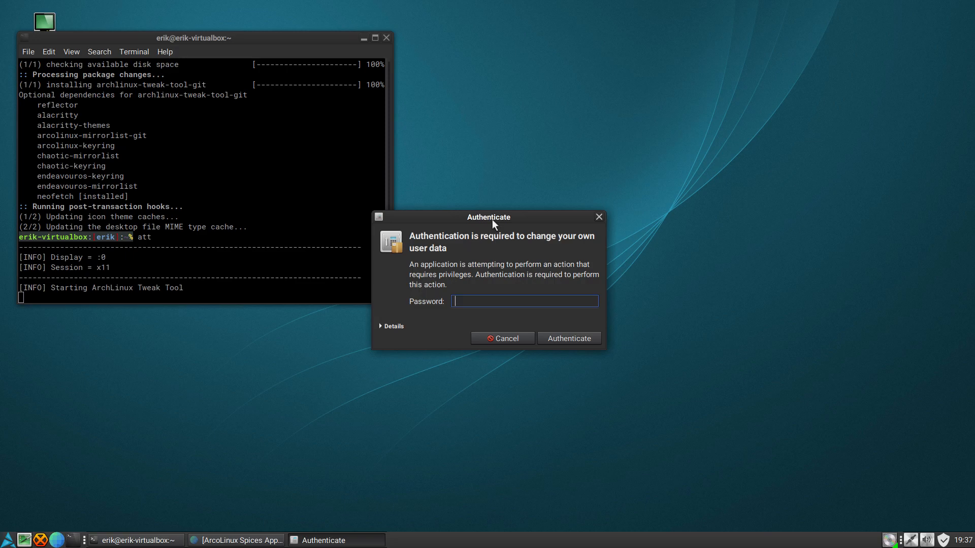
text(*****)
key(Return)
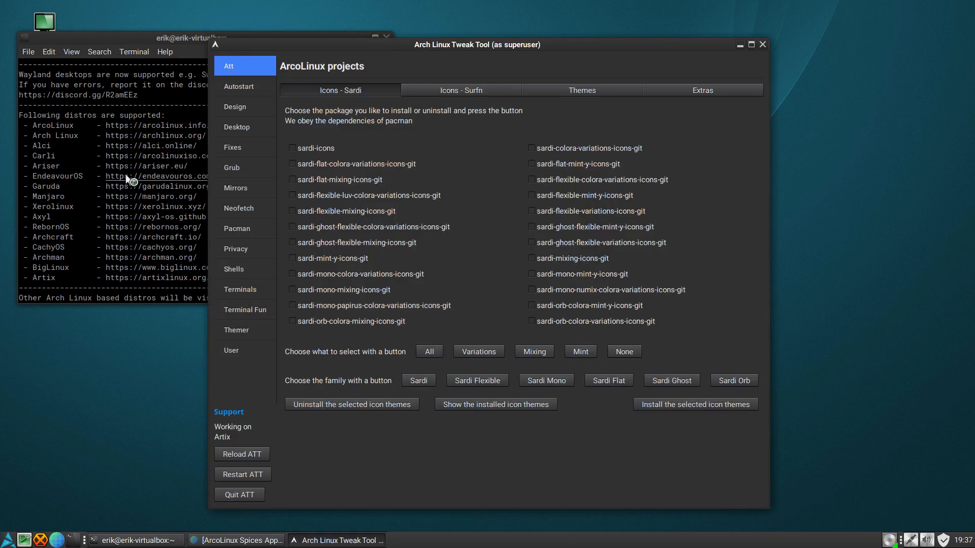
- Place the Arch Linux Tweak Tool window beside the terminal and read the startup output about supported distros and backups
drag(449, 22, 656, 30)
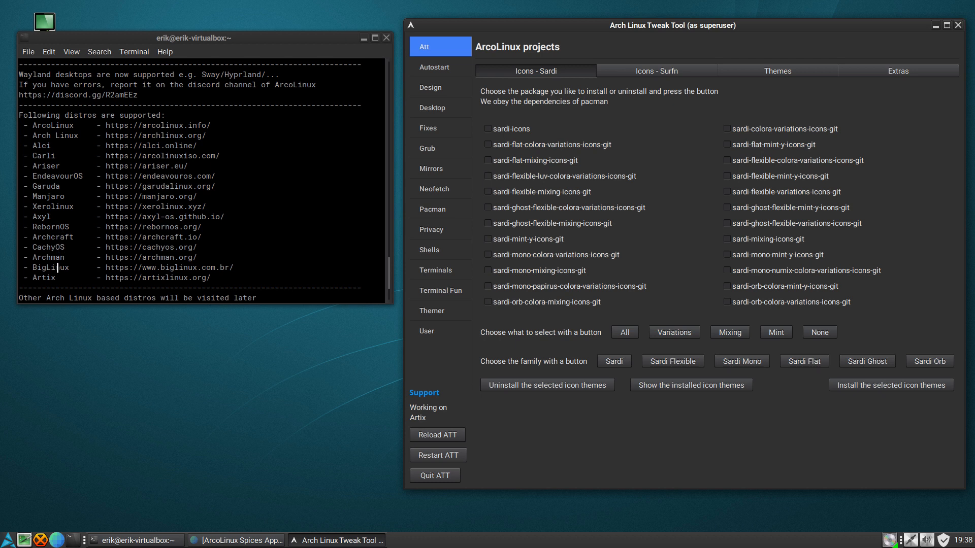
click(60, 290)
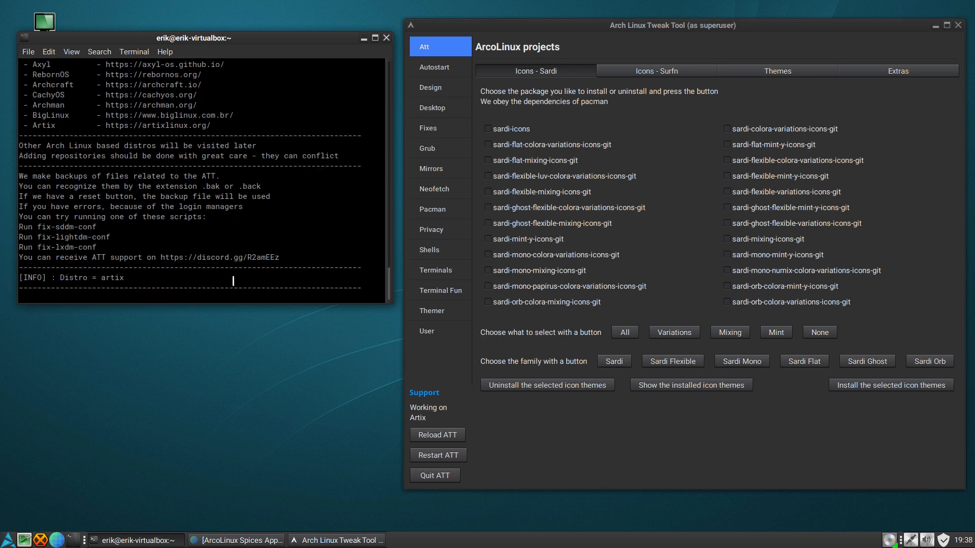
scroll(233, 280, up, 5)
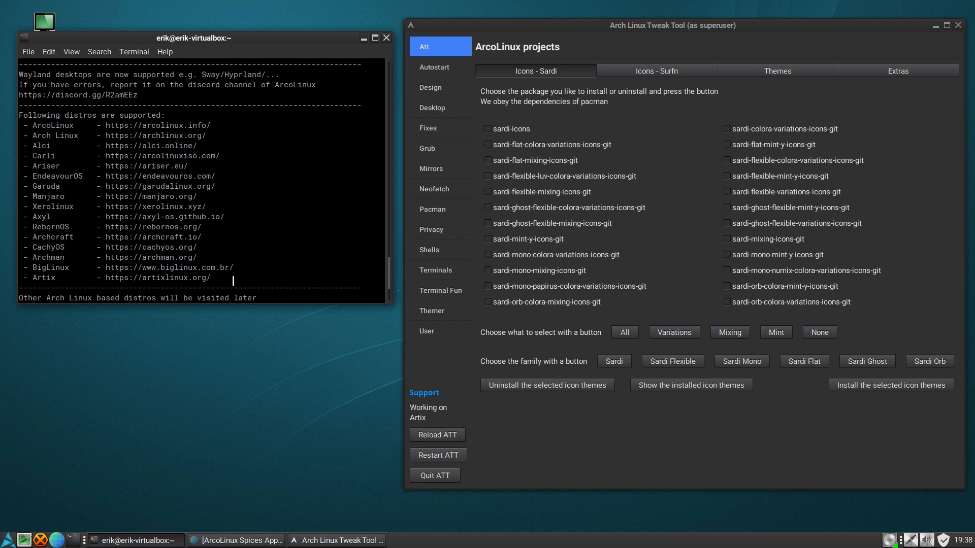
scroll(246, 260, down, 4)
scroll(246, 260, down, 1)
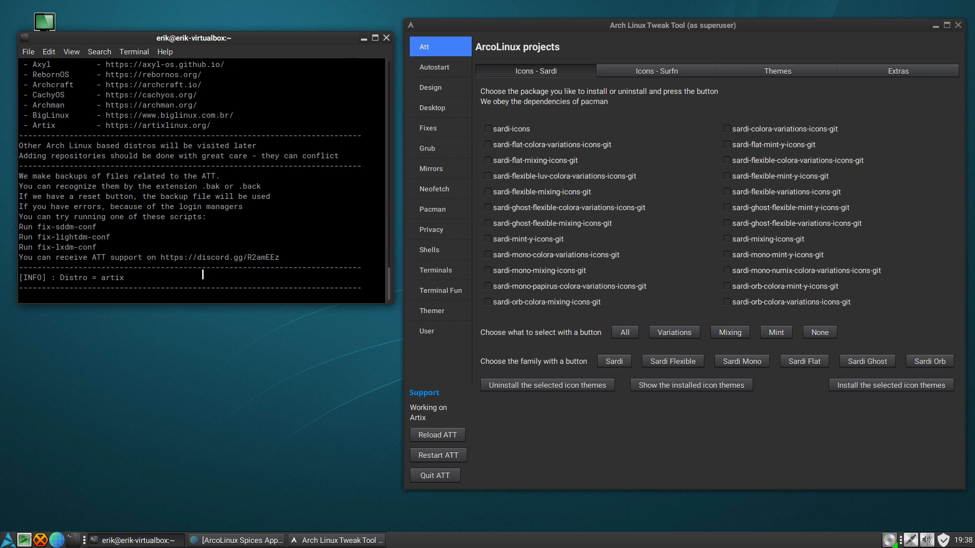
- Try to install the sardi-icons package from the Sardi icon themes
click(516, 131)
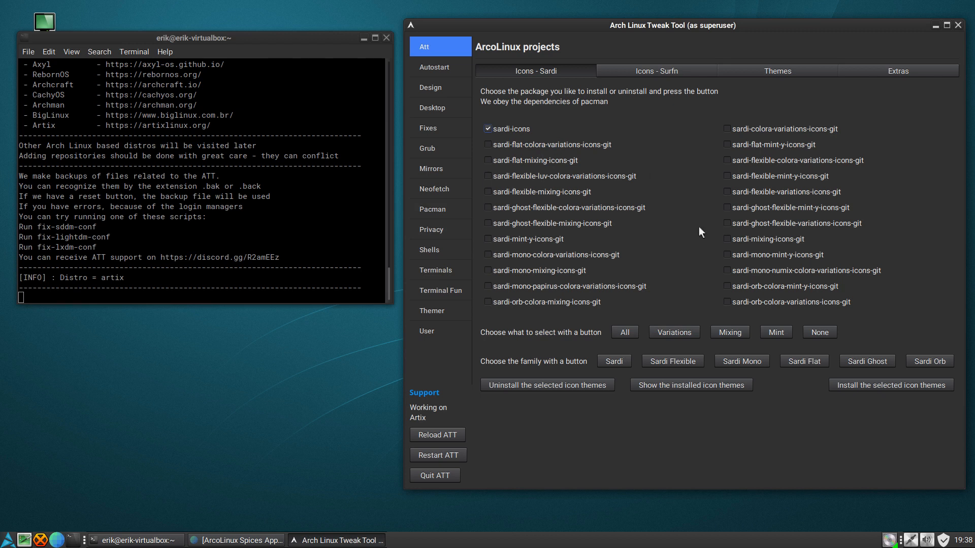
click(857, 384)
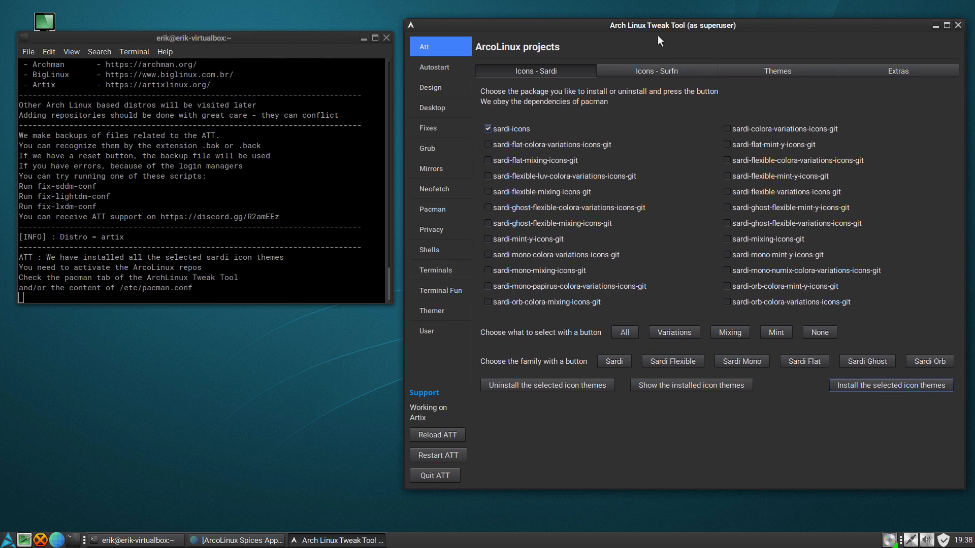
click(875, 386)
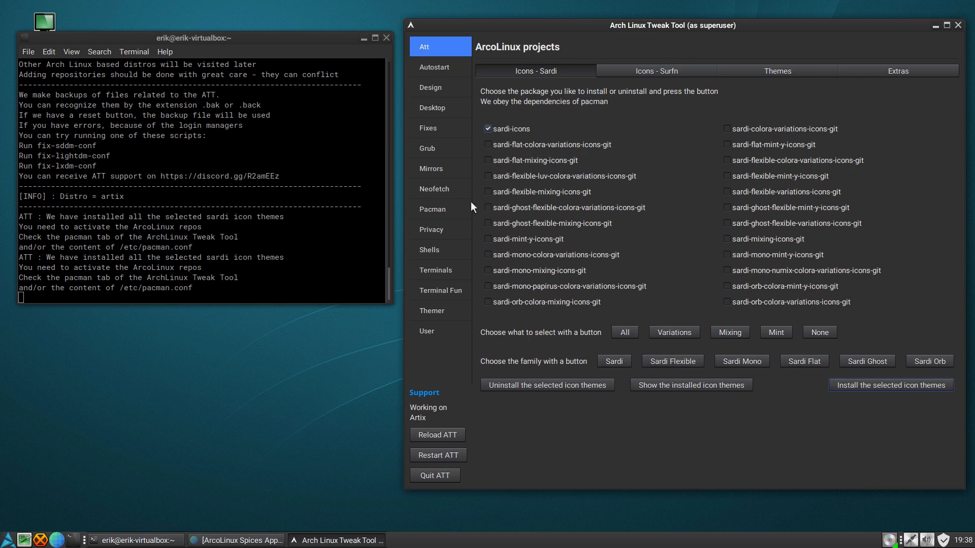
- Install the ArcoLinux keys and mirrors, activate its repos with auto reboot, and check the enabled repos in the Pacman Config Editor
click(441, 209)
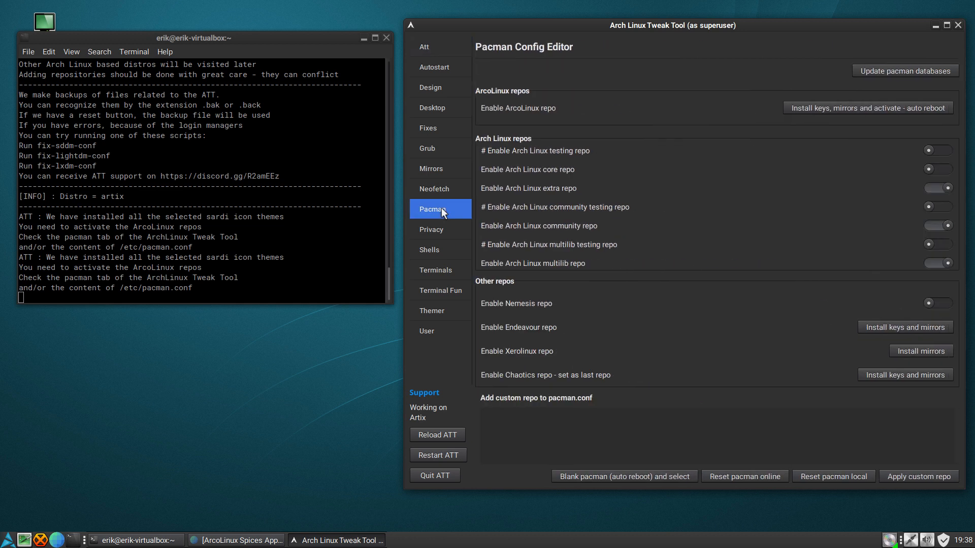
click(874, 113)
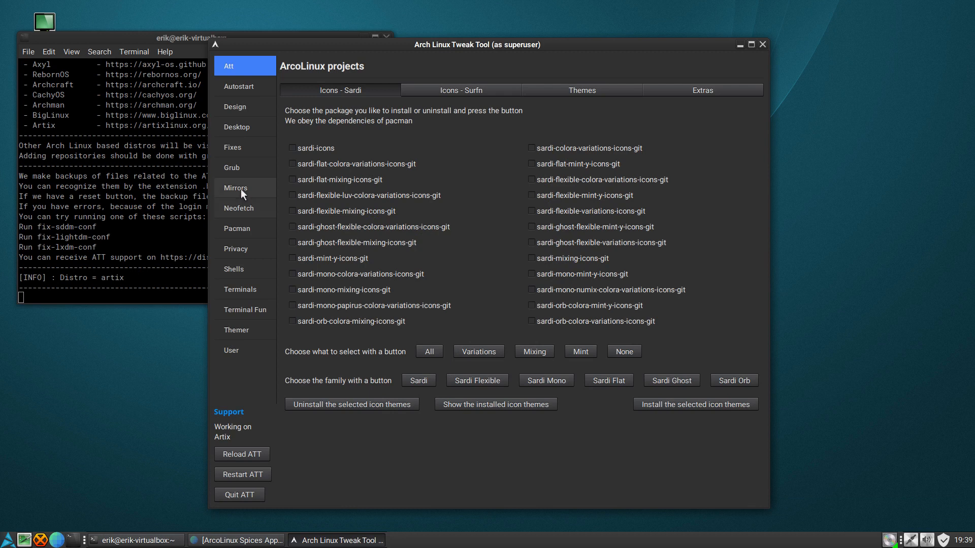
click(243, 226)
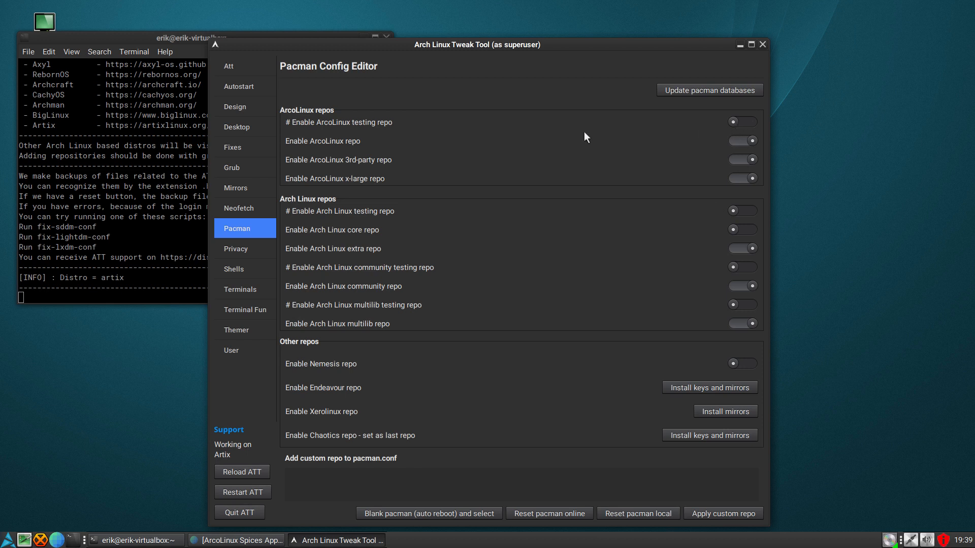
drag(531, 43, 685, 21)
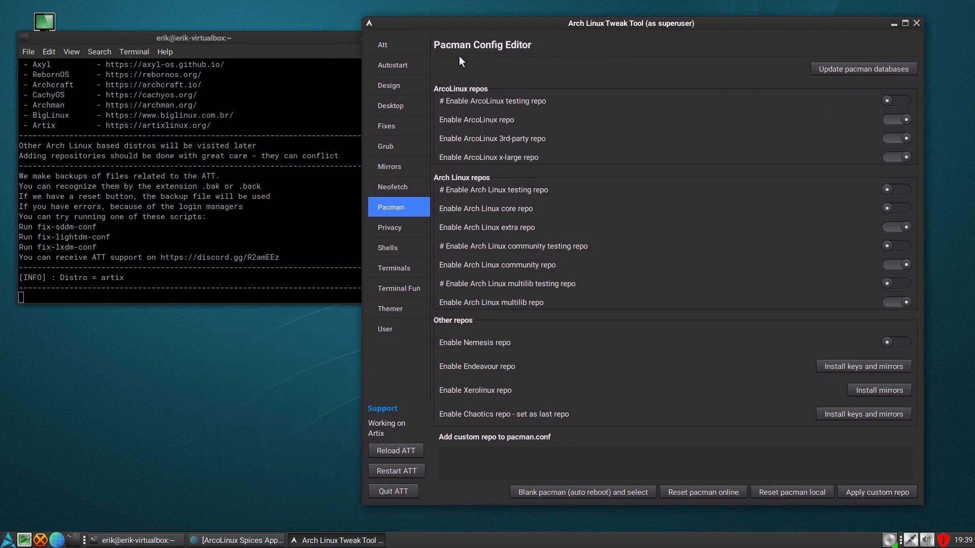
- Install the sardi-icons and surfn-icons-git packages from the ArcoLinux projects
click(384, 49)
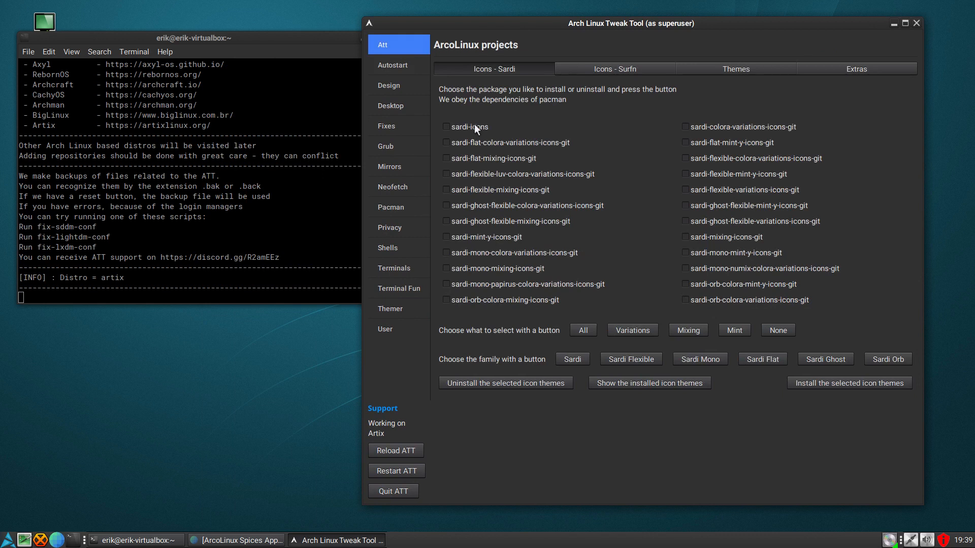
click(884, 386)
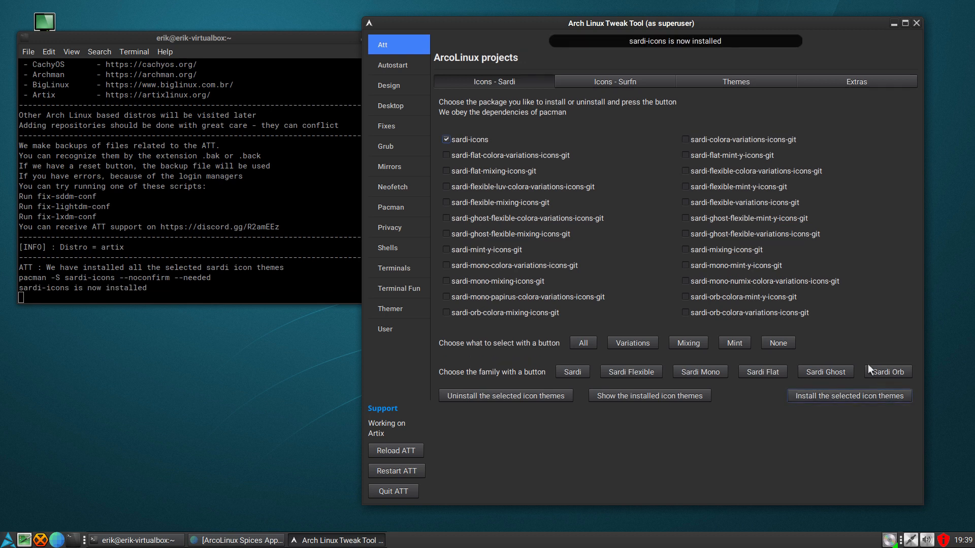
click(640, 79)
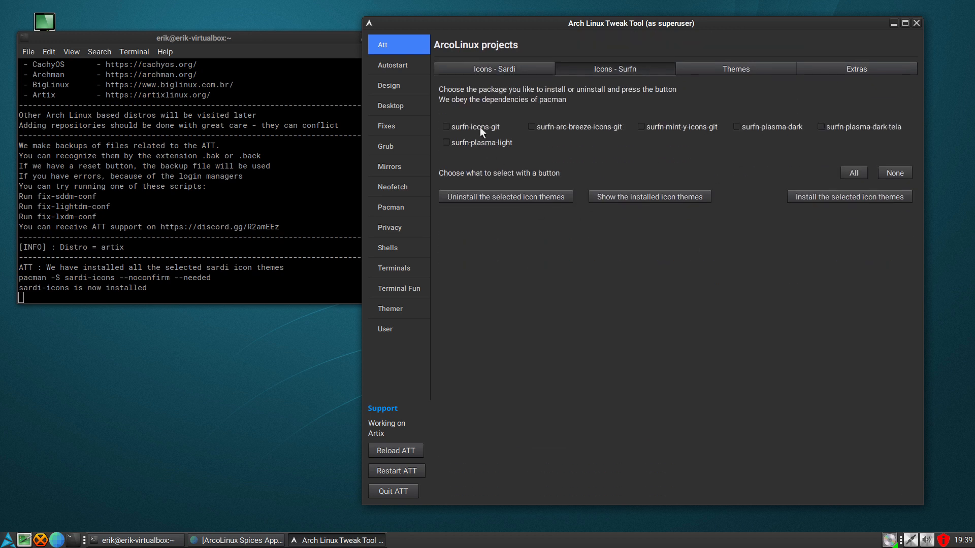
click(480, 127)
click(807, 195)
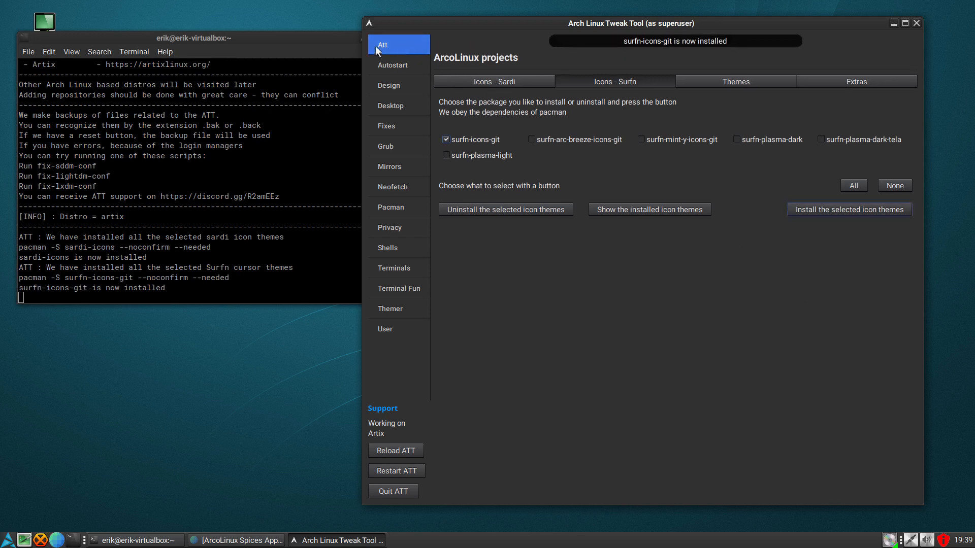
- Look through the ArcoLinux themes and extra packages and show which Surfn icon themes are installed
click(750, 83)
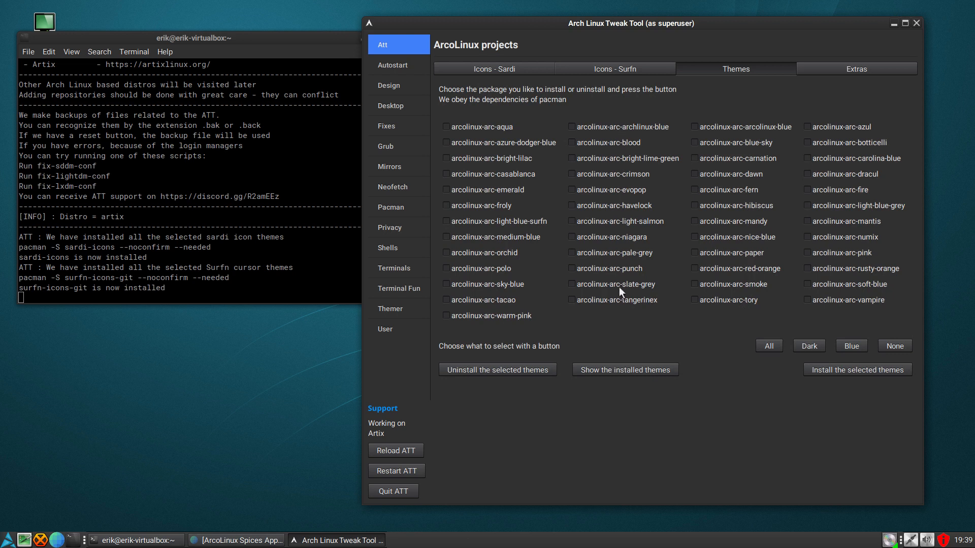
click(860, 68)
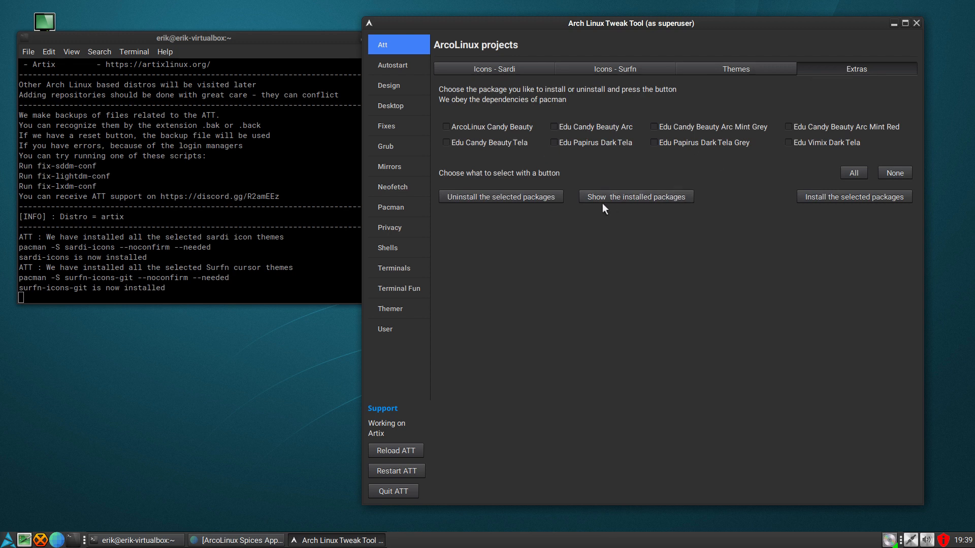
click(635, 68)
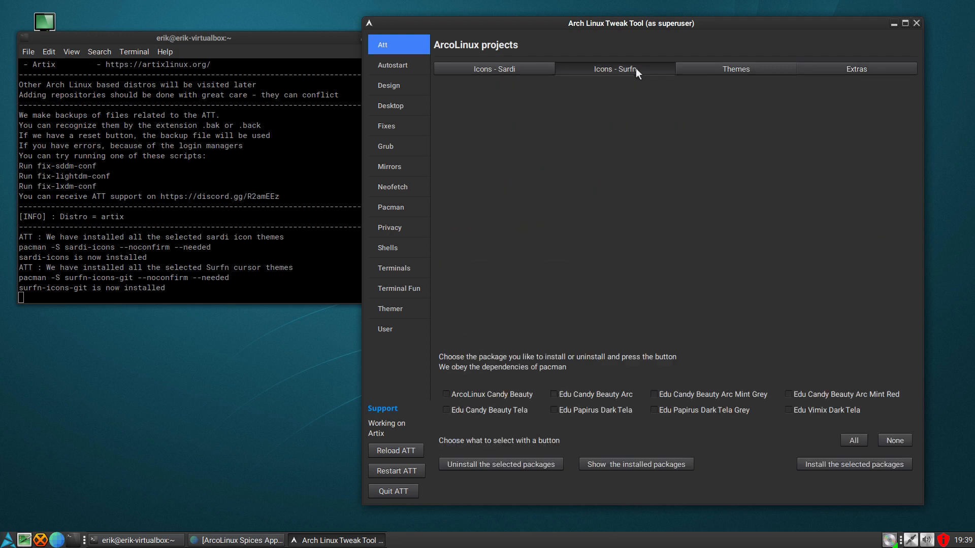
click(654, 196)
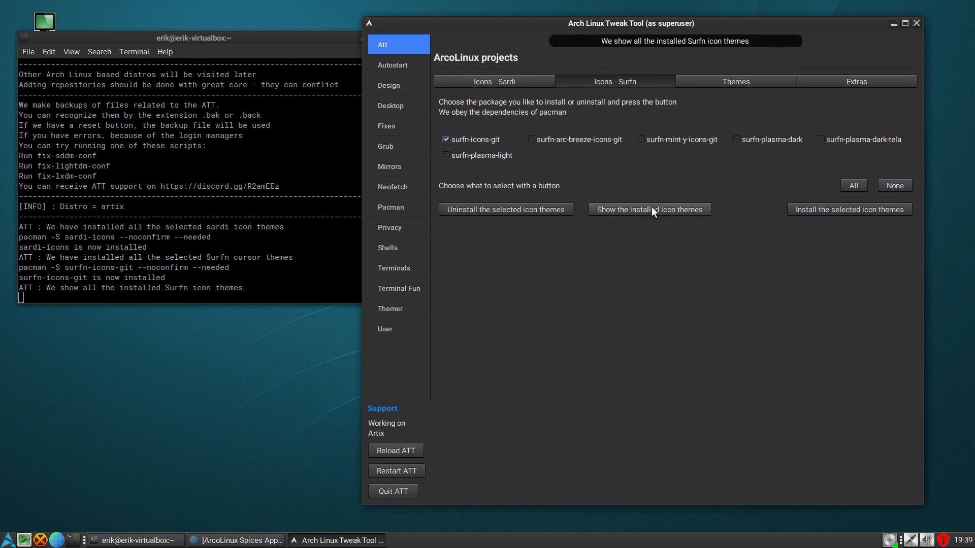
click(445, 139)
click(671, 196)
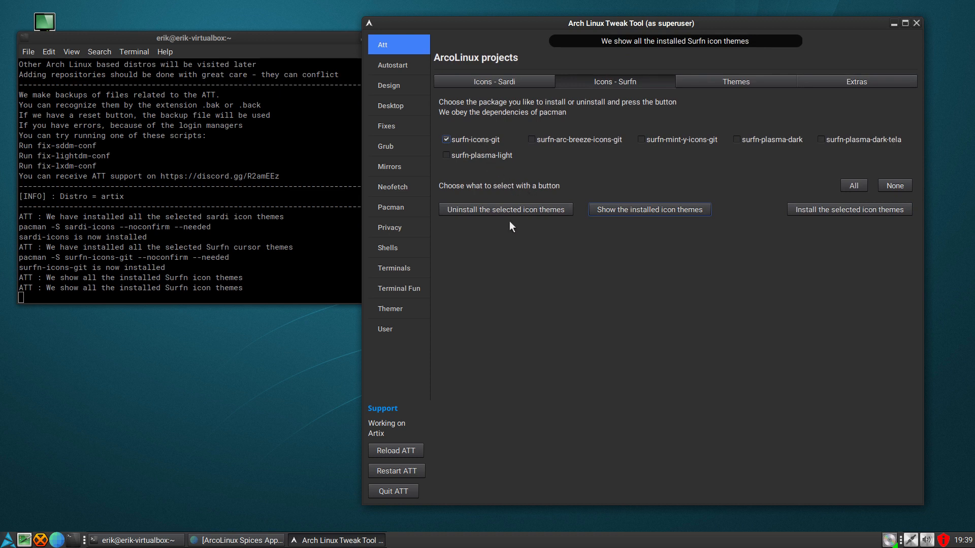
click(447, 126)
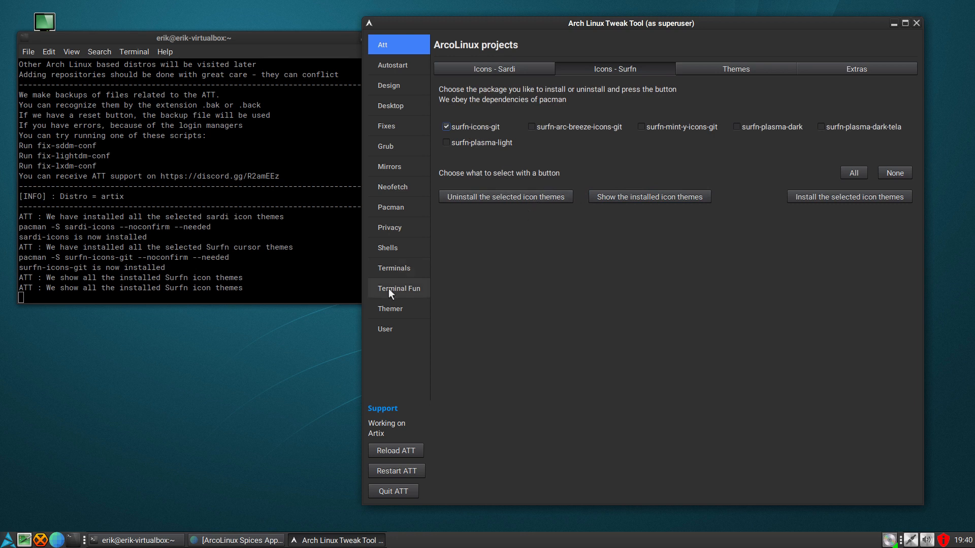
- Customize the desktop theme in Appearance Preferences to use the Surfn Qogir icons and close the customization dialog
click(3, 542)
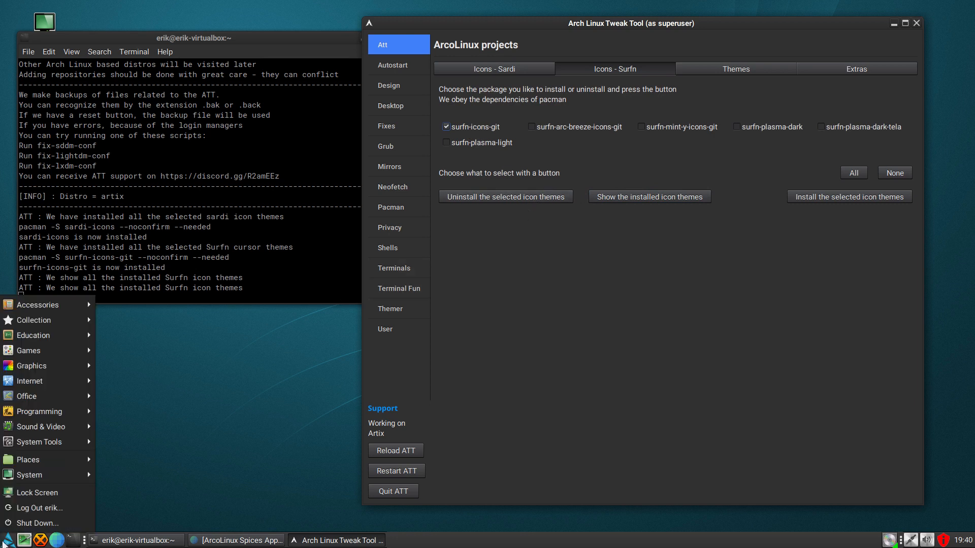
mouse_move(33, 478)
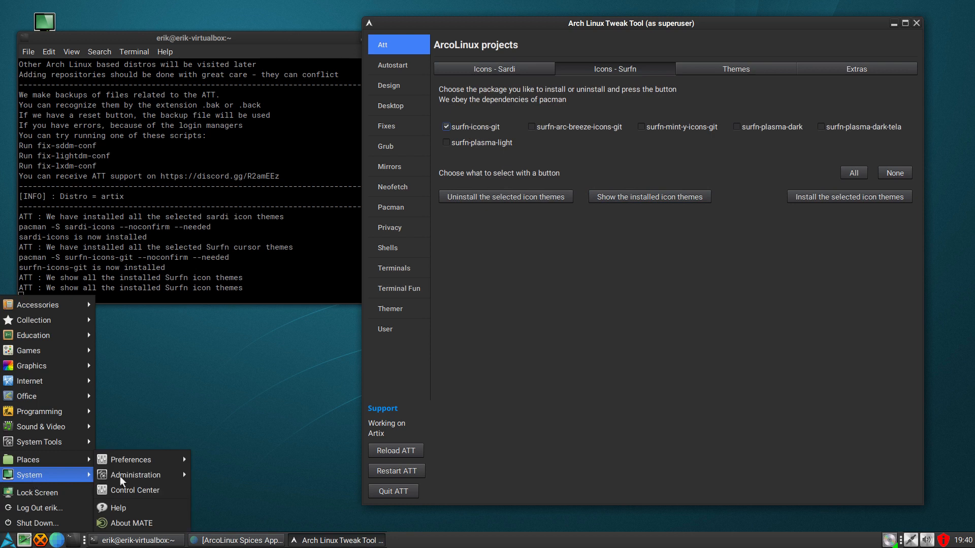
mouse_move(163, 456)
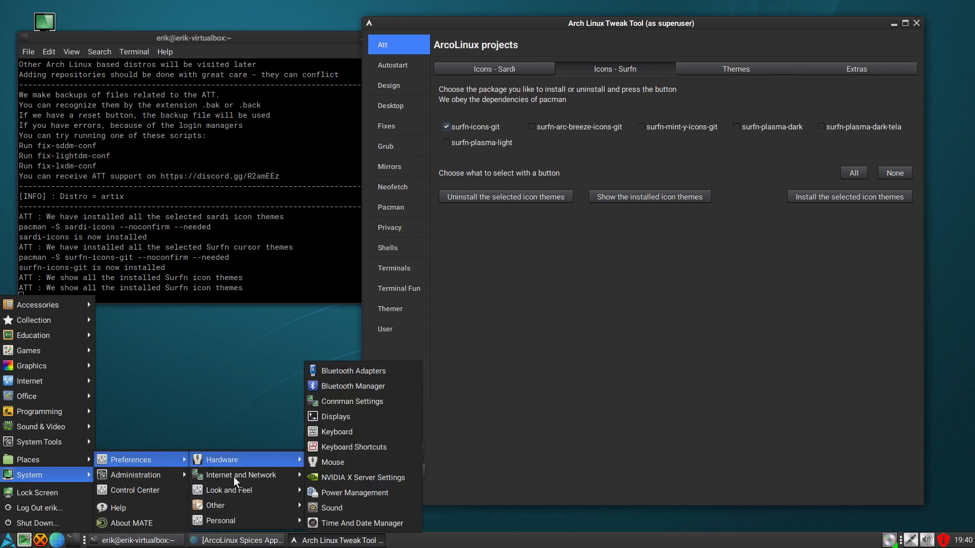
mouse_move(236, 489)
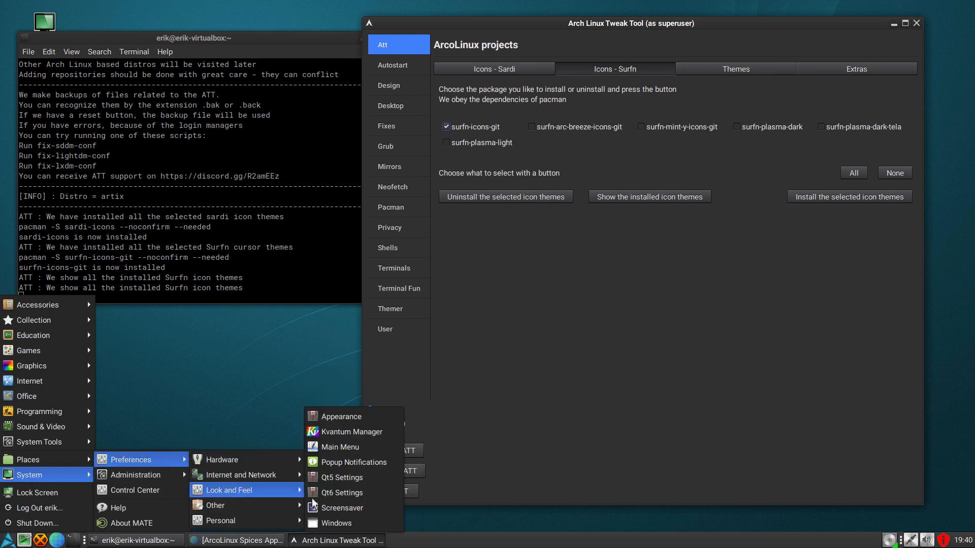
click(367, 415)
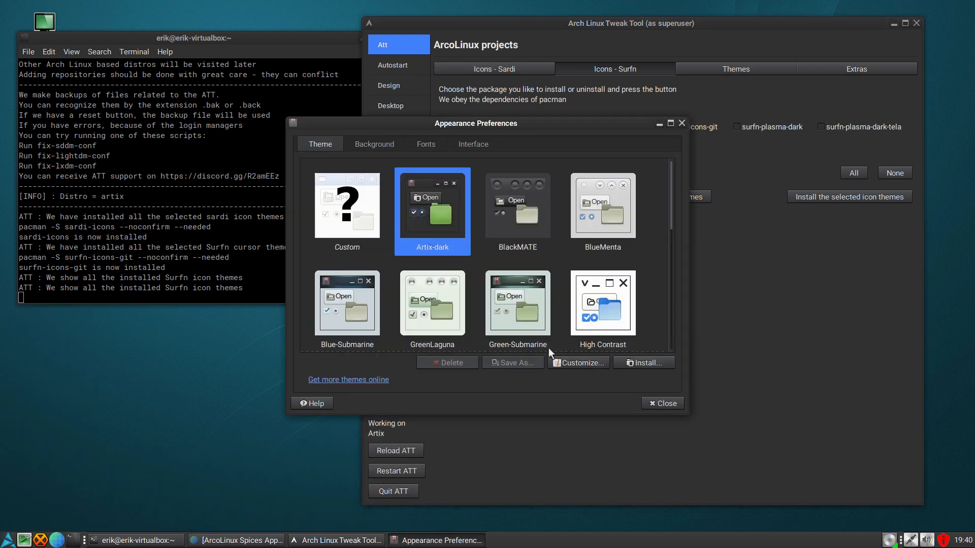
click(564, 362)
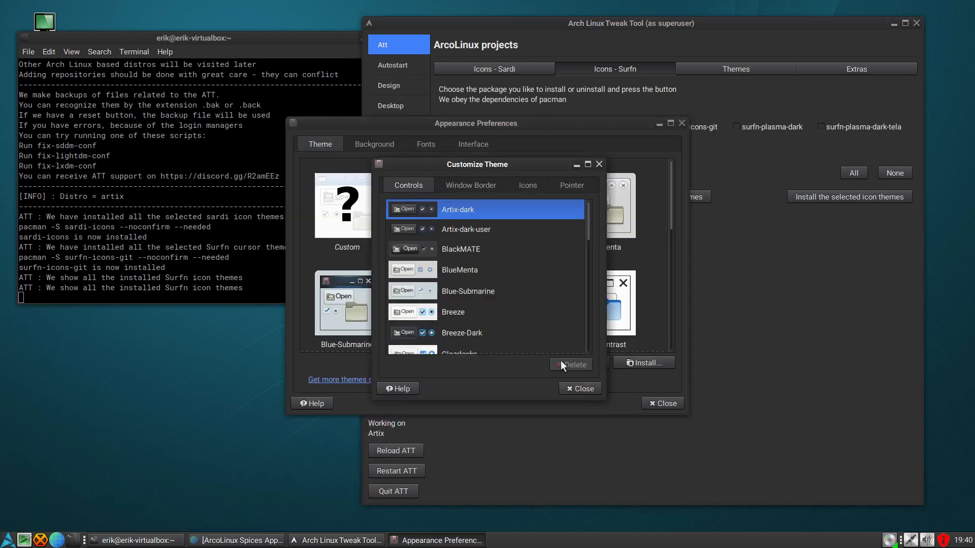
click(526, 184)
scroll(476, 262, down, 15)
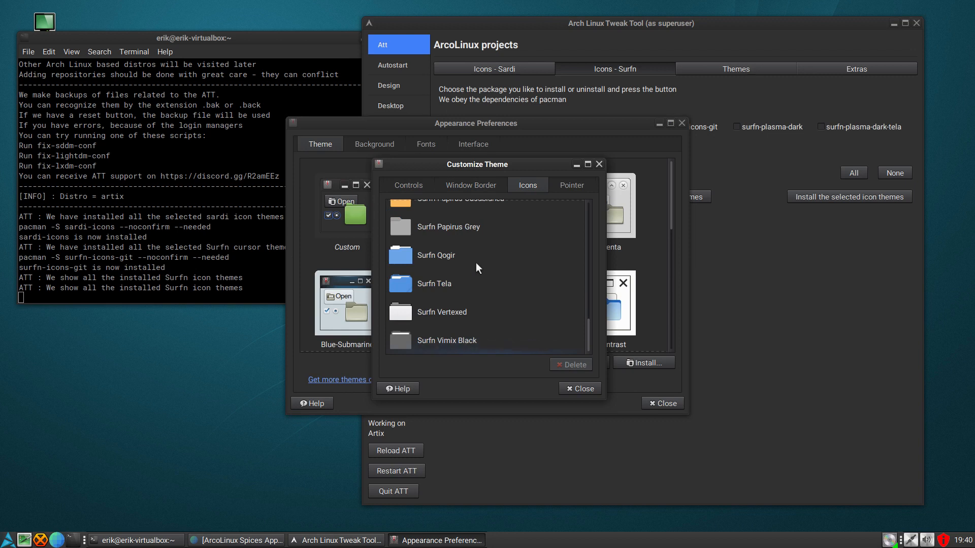
click(476, 263)
click(580, 388)
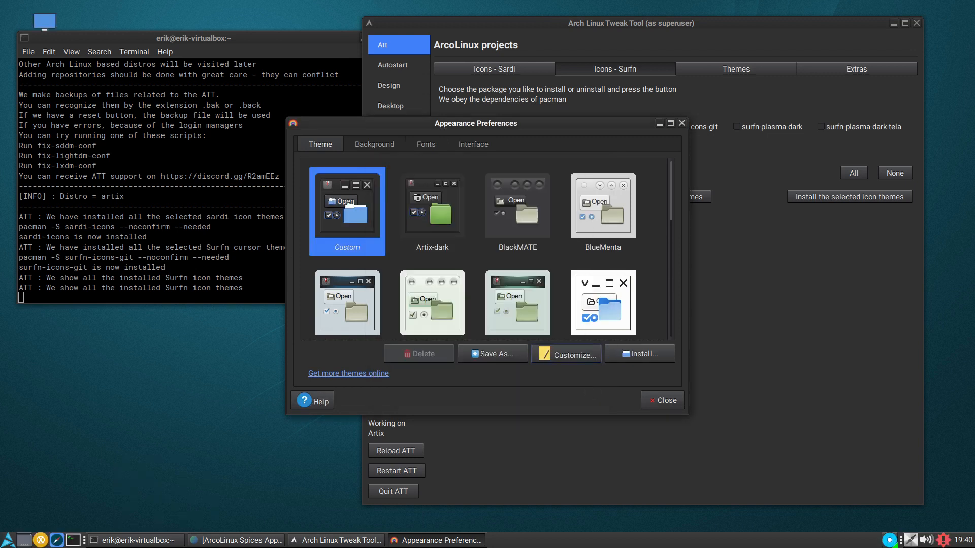
- Check the icons in the desktop's main menu and close Appearance Preferences
click(8, 540)
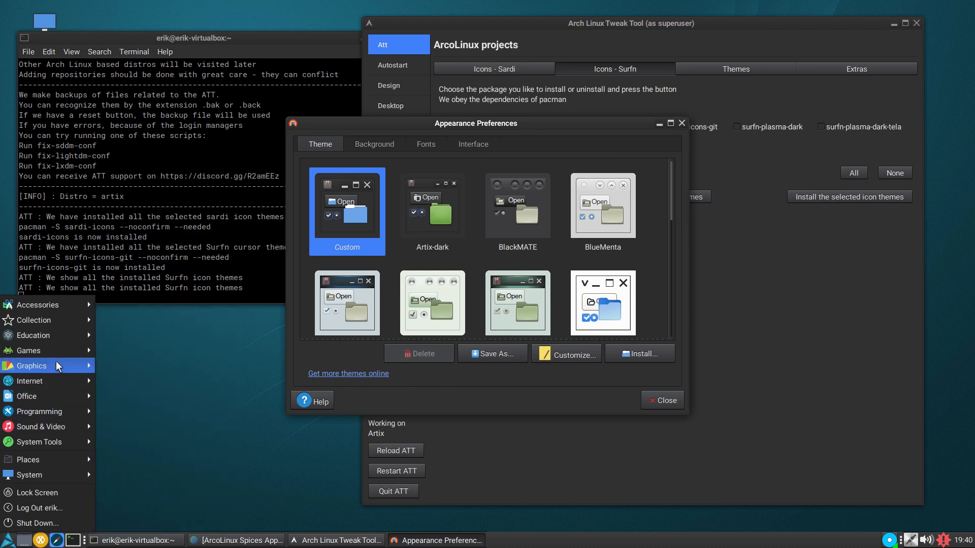
click(655, 400)
click(663, 401)
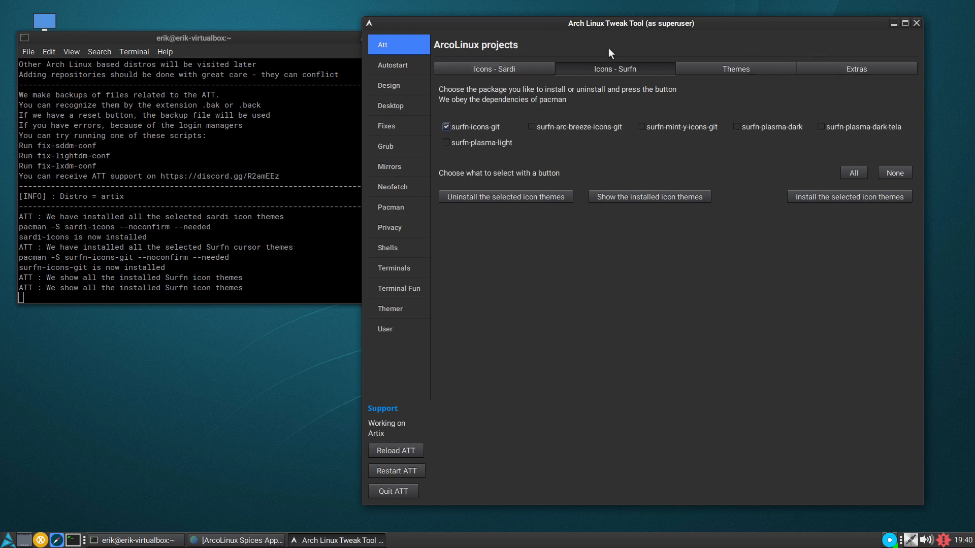
- Review the Sardi icons, Surfn icons, themes and extras offered under the ArcoLinux projects
click(501, 65)
click(633, 71)
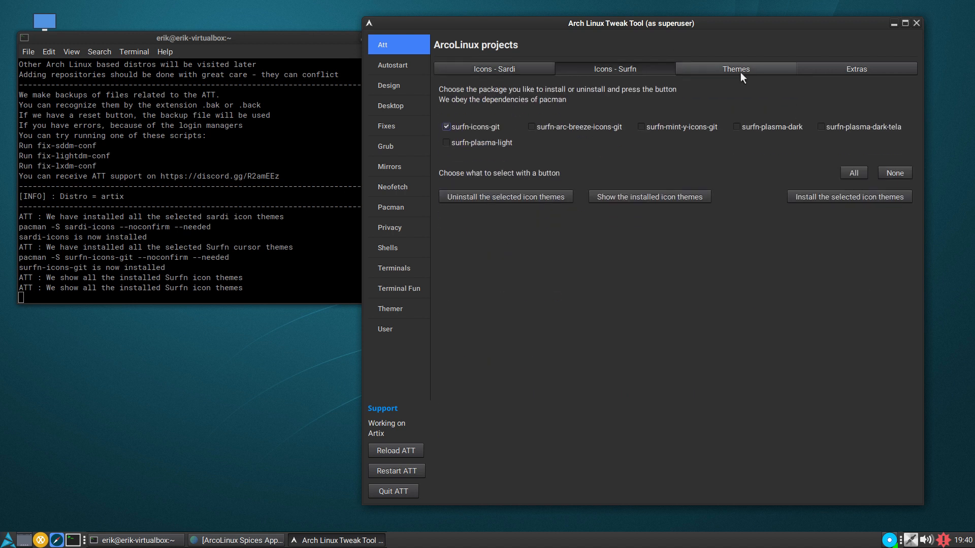
click(740, 72)
click(848, 72)
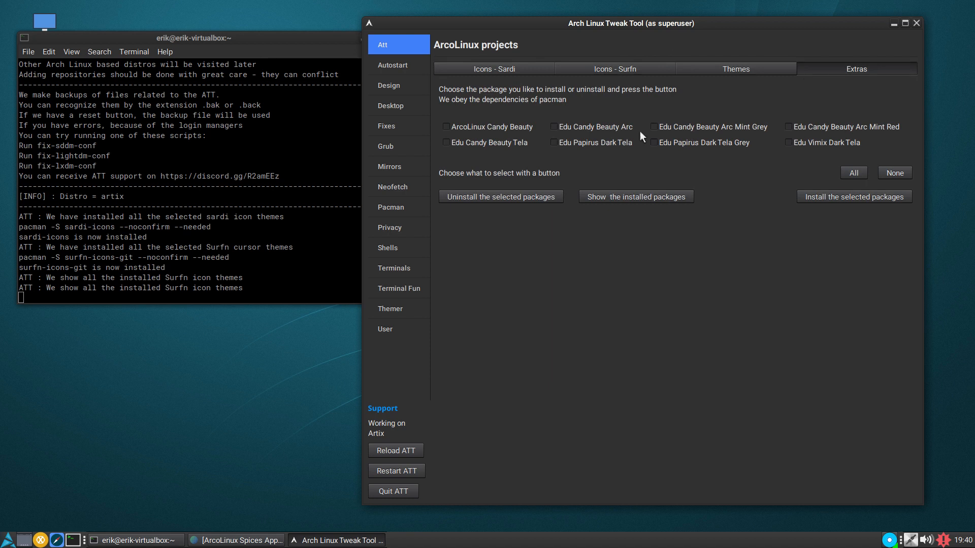
- Review the Autostart entries and the Design themes, icons, cursors and fonts, and show the installed fonts
click(400, 66)
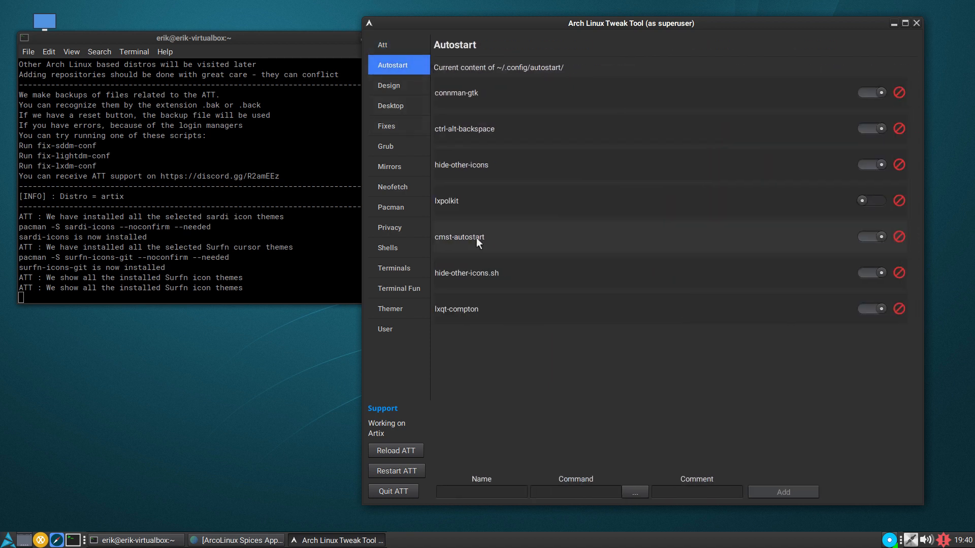
click(874, 93)
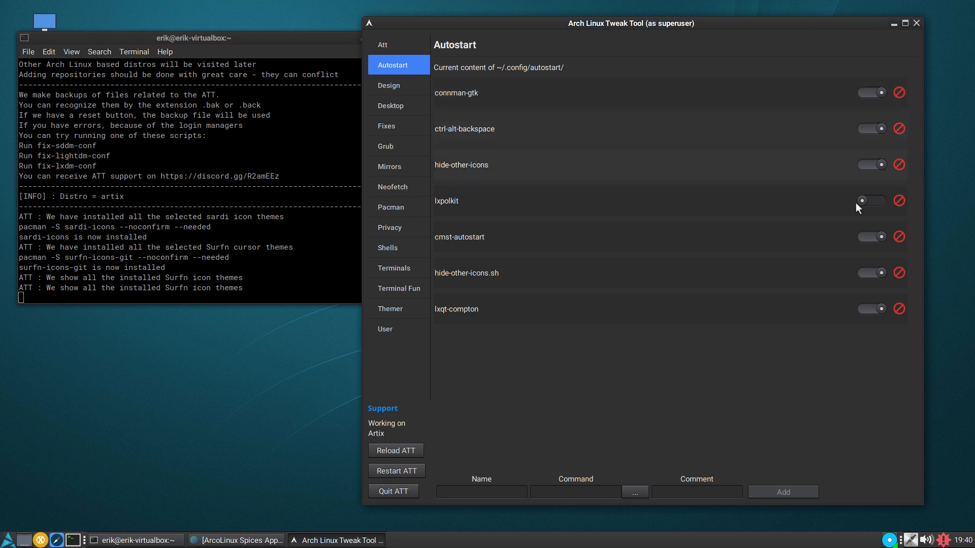
click(391, 87)
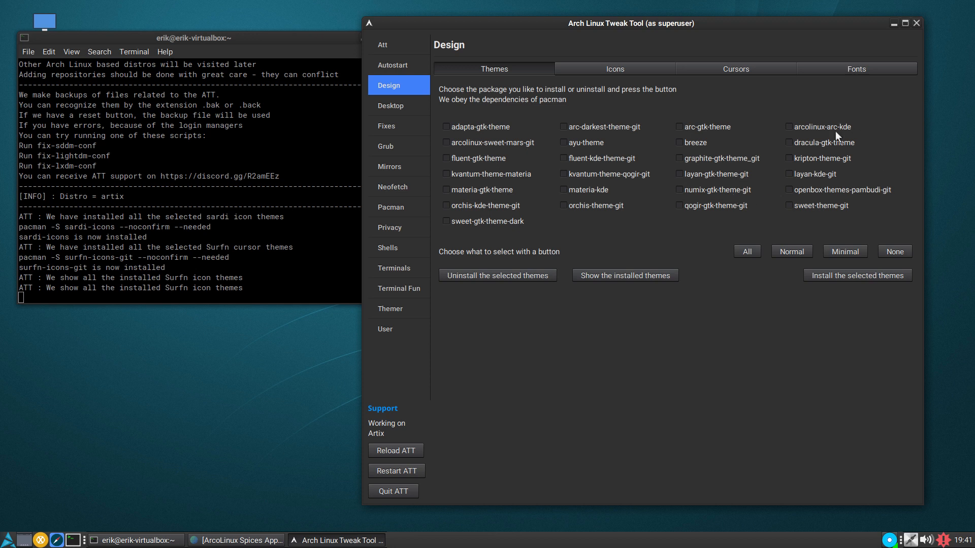
click(623, 75)
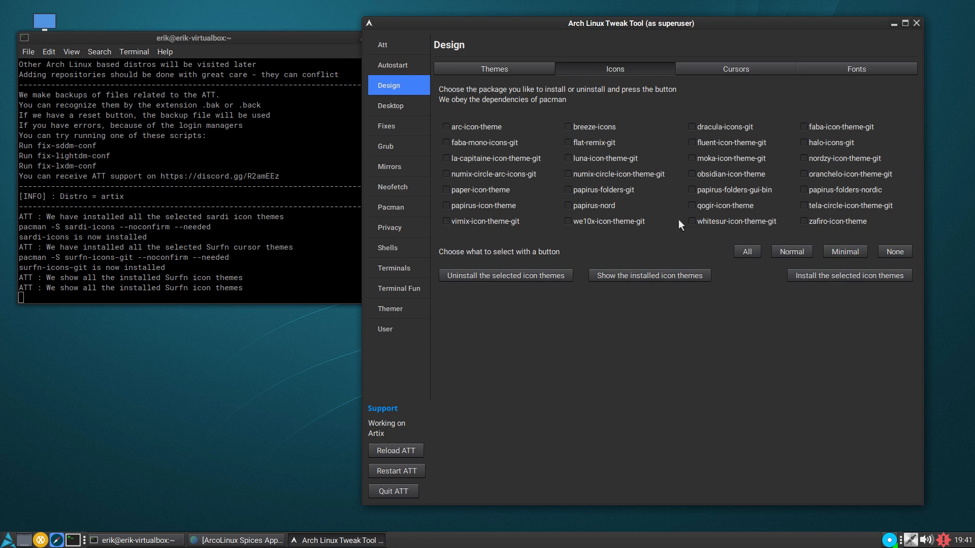
click(739, 69)
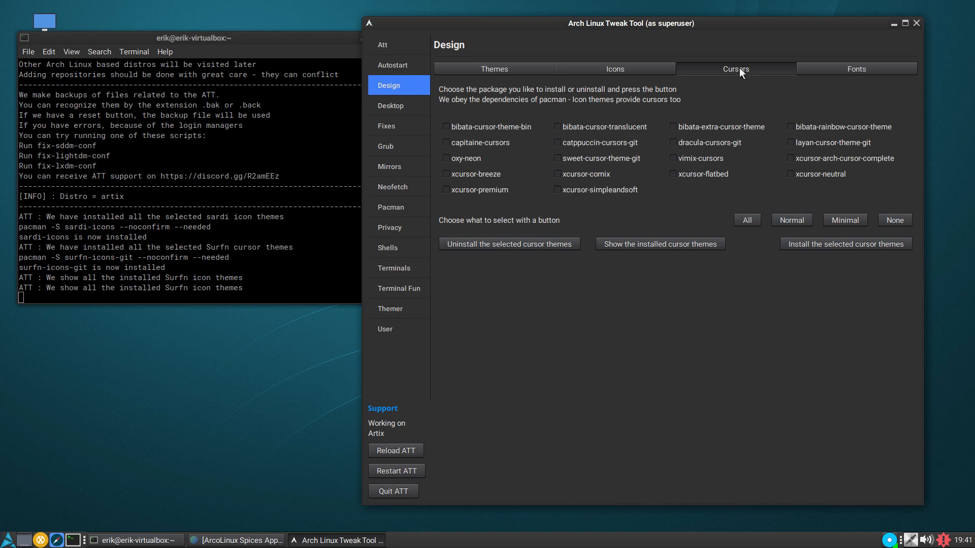
click(866, 69)
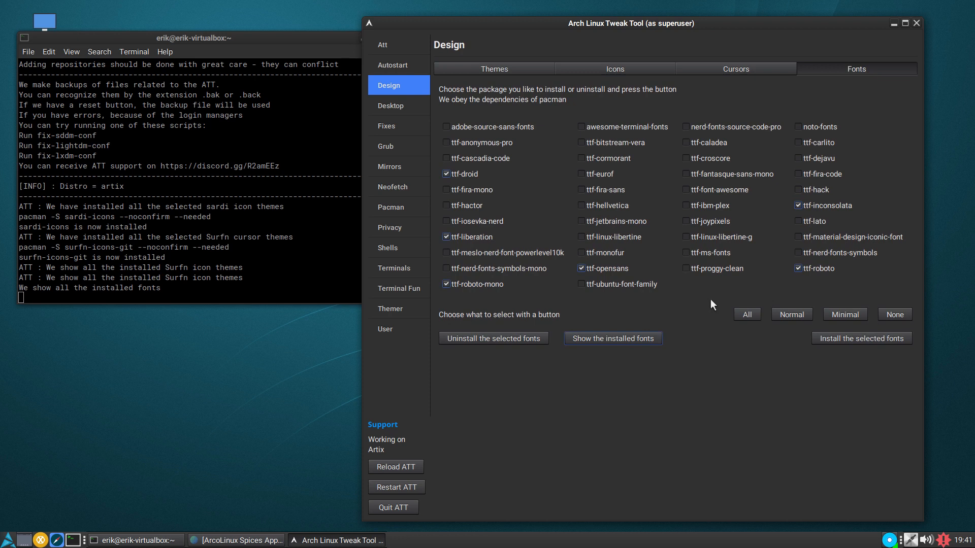
- Install the awesome desktop through the Desktop Installer and quit the tweak tool
click(392, 108)
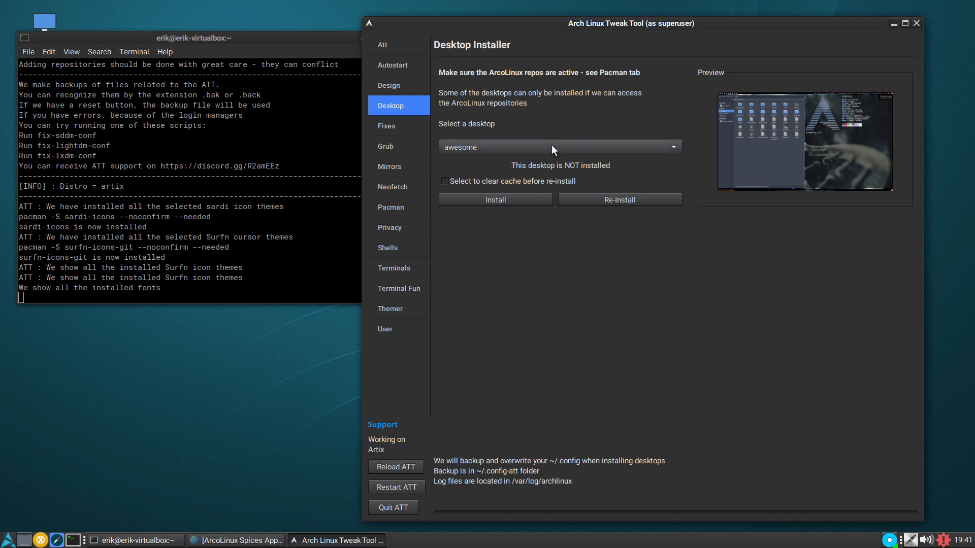
click(525, 194)
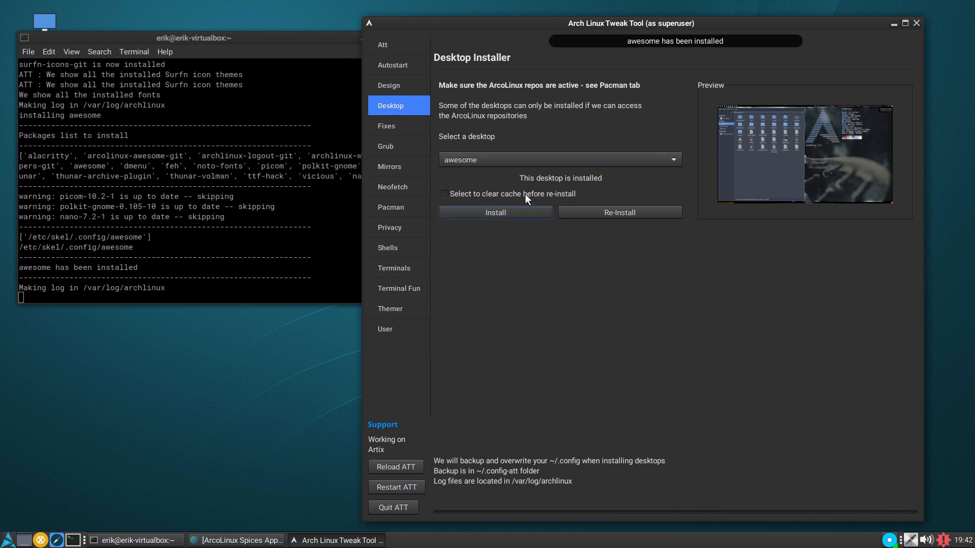
click(400, 507)
- Log out of the current MATE session
click(8, 540)
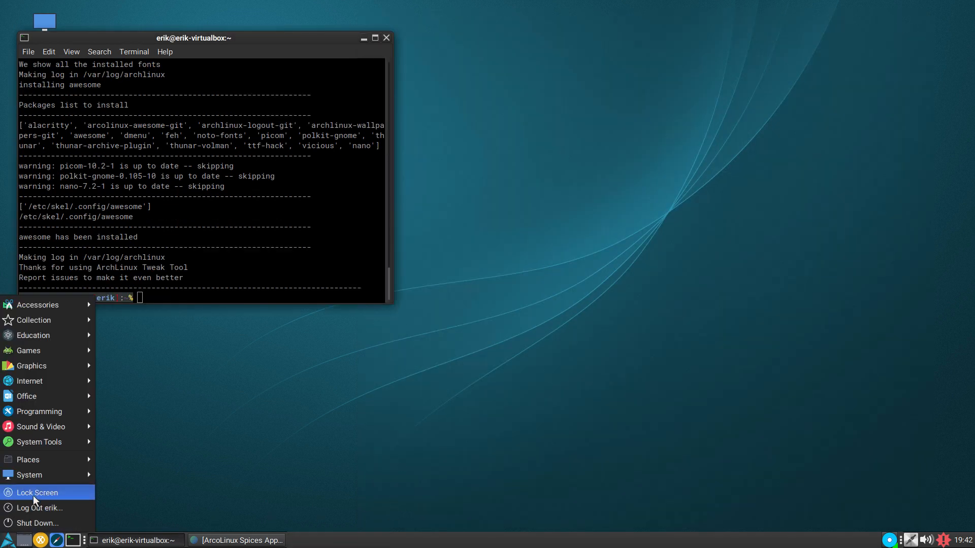
click(45, 508)
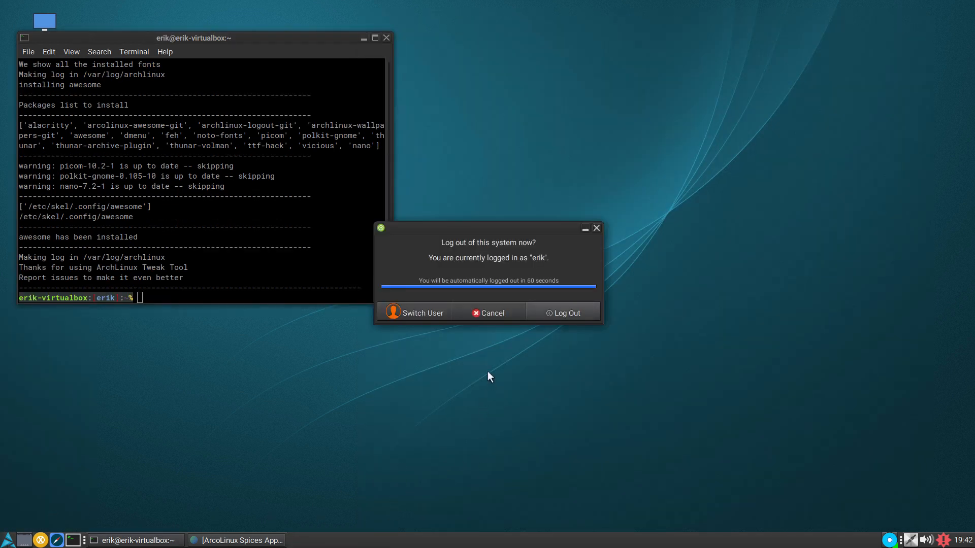
click(547, 316)
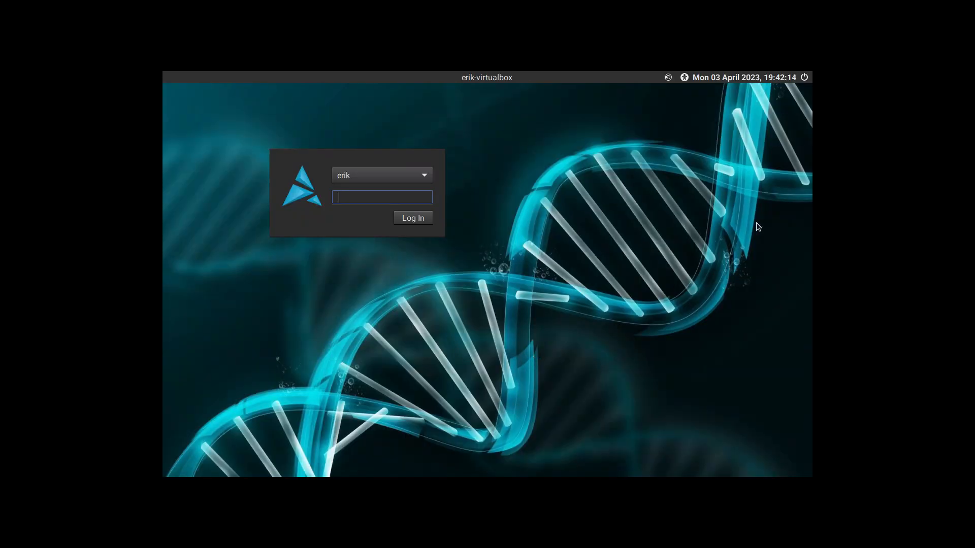
- Choose the awesome session on the login screen and log in with the account password
click(668, 78)
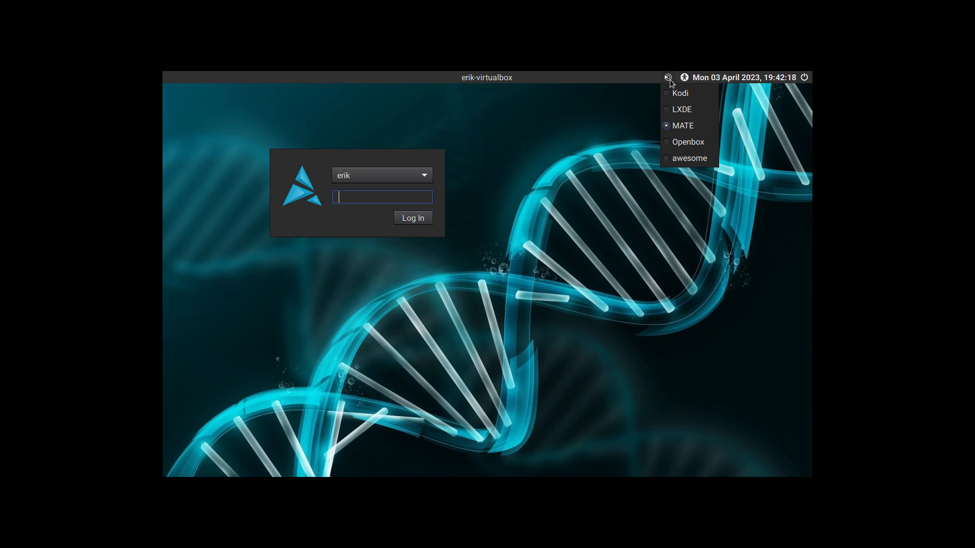
mouse_move(684, 78)
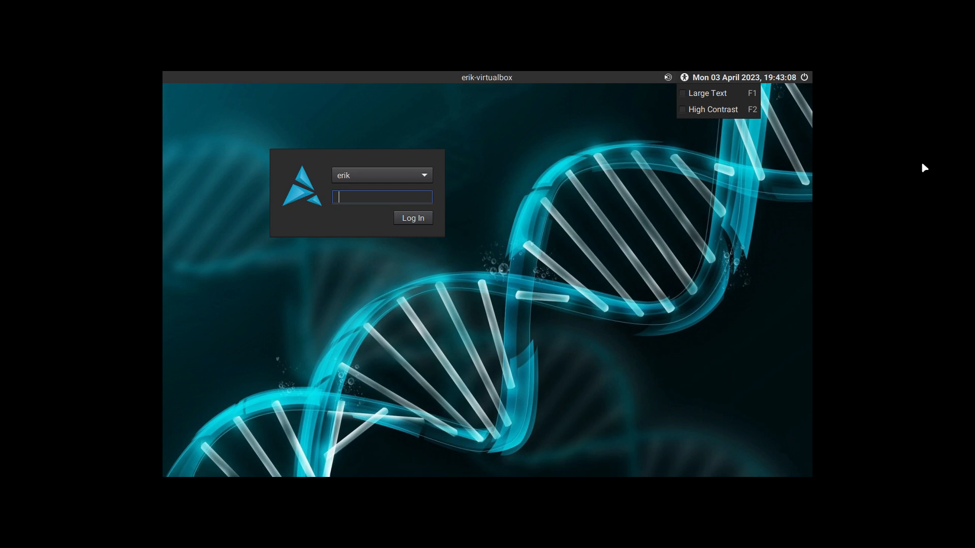
mouse_move(668, 78)
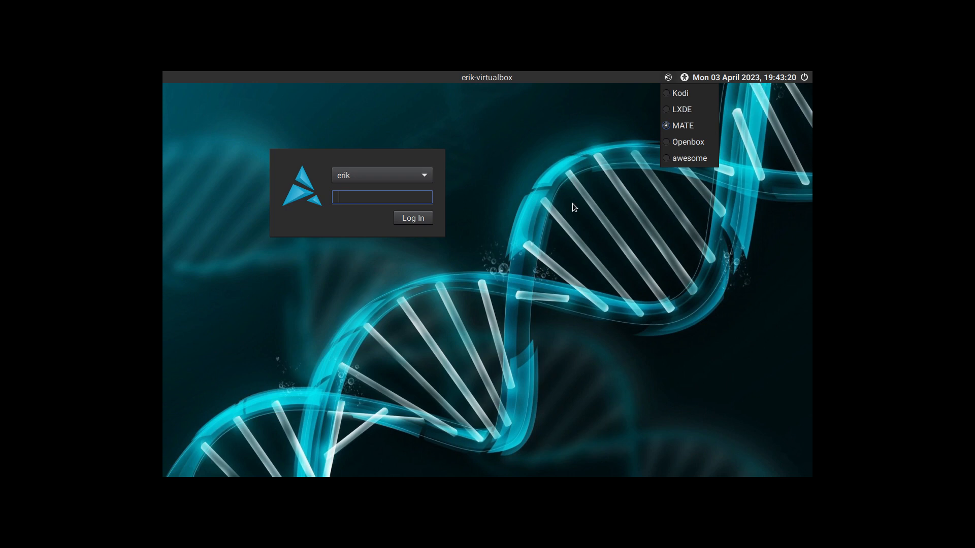
click(678, 159)
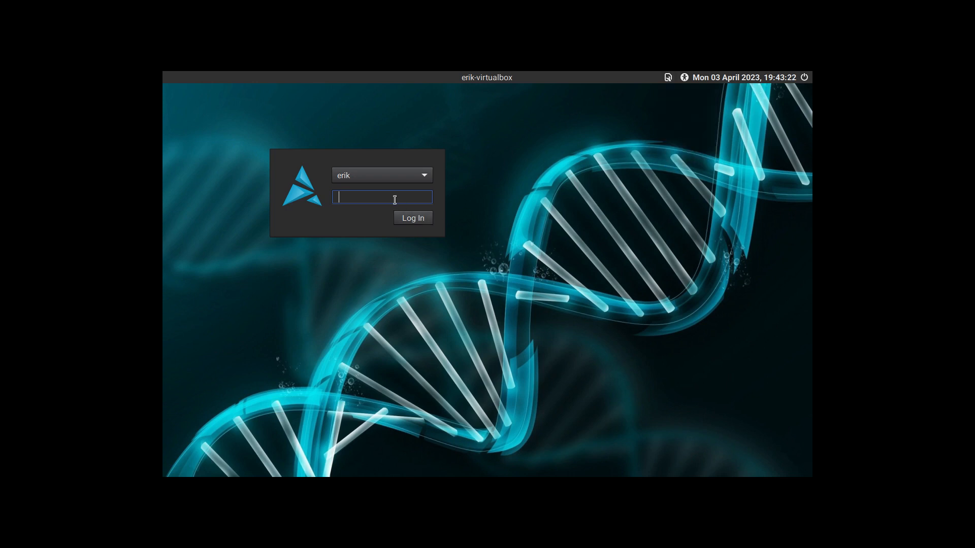
text(****)
key(Return)
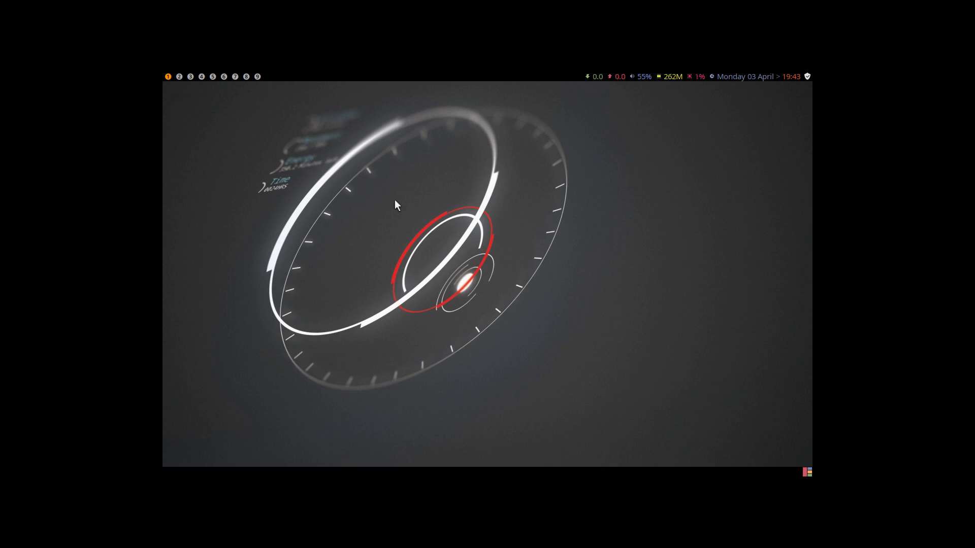
- Open three terminals and the Thunar file manager in awesome to check how the windows tile
key(Control_R+f)
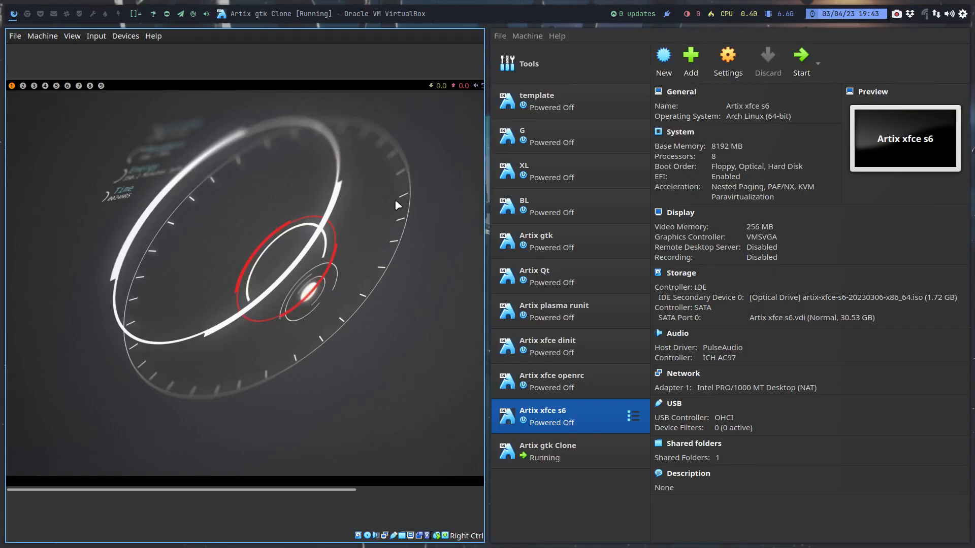
key(Control_R+f)
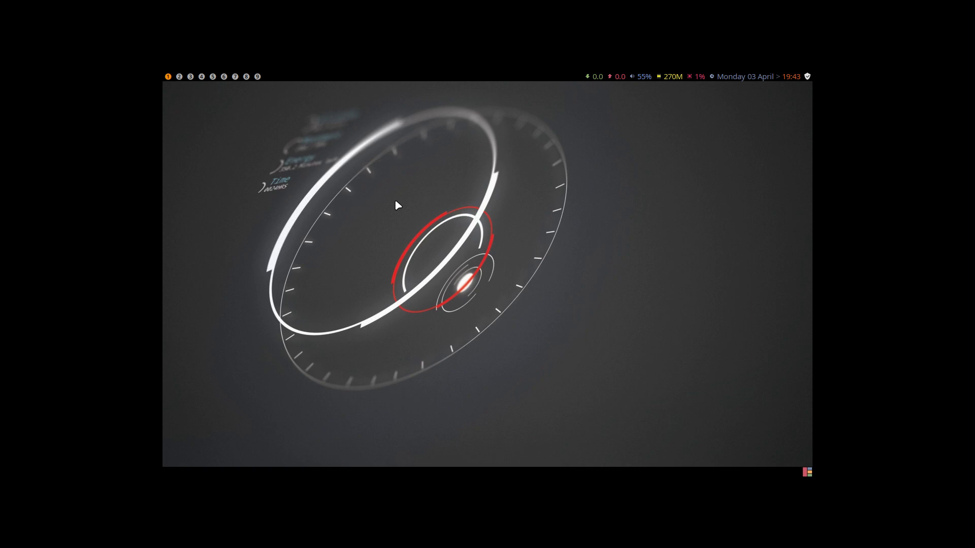
key(super+Return)
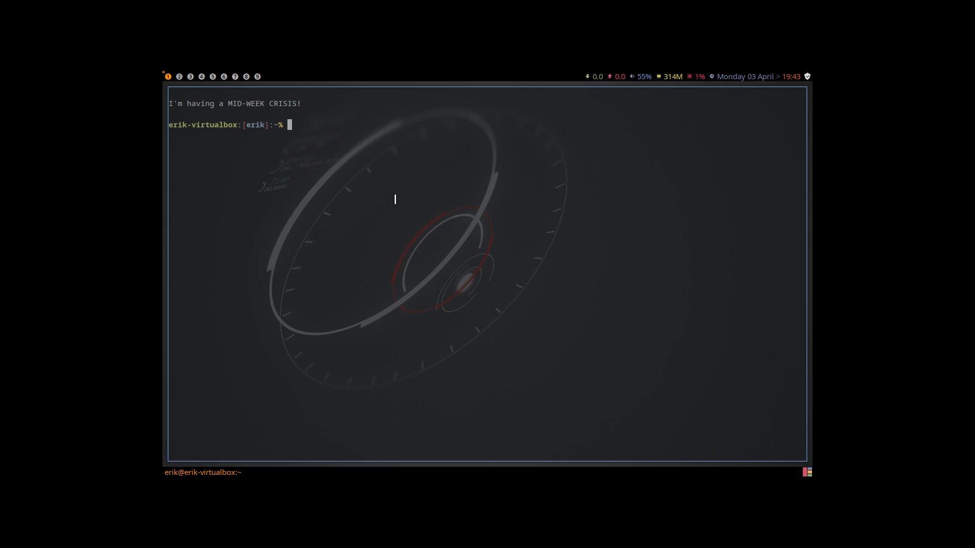
key(super+Return)
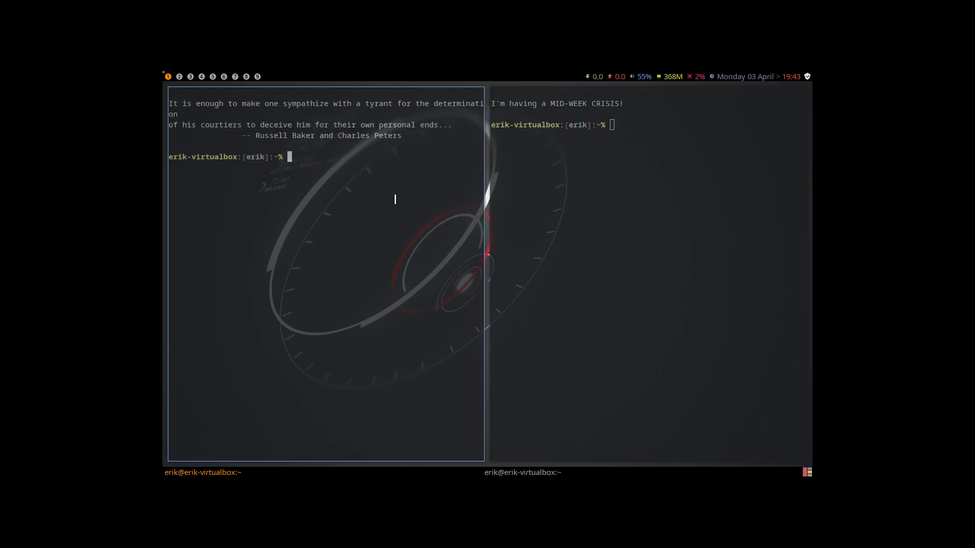
key(super+Return)
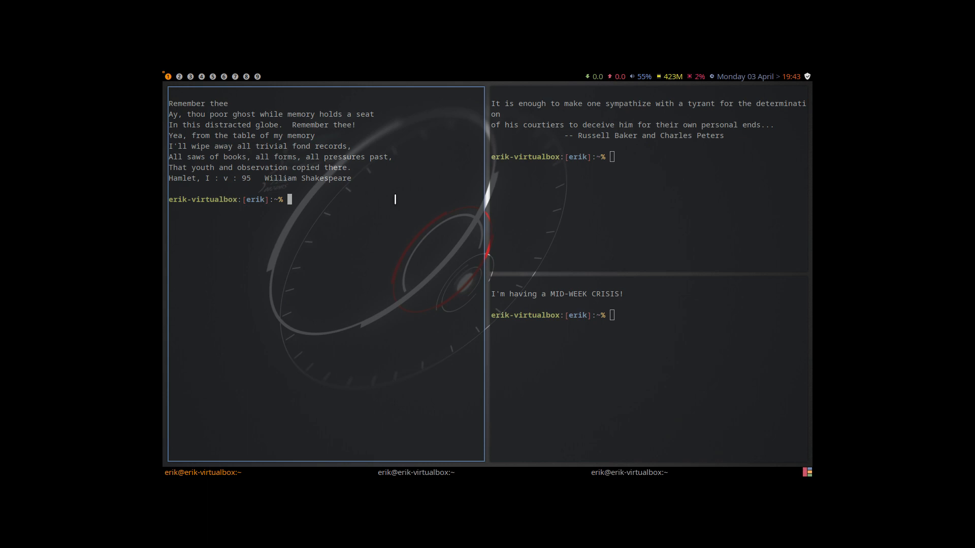
key(super+shift+Return)
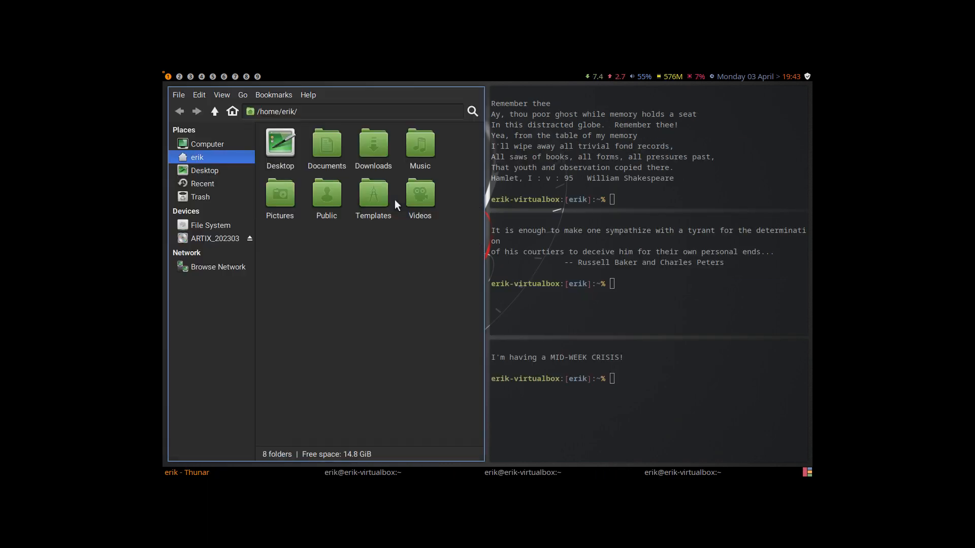
- Close all the open windows, and bring up and dismiss the logout screen
key(super+q)
key(super+q)
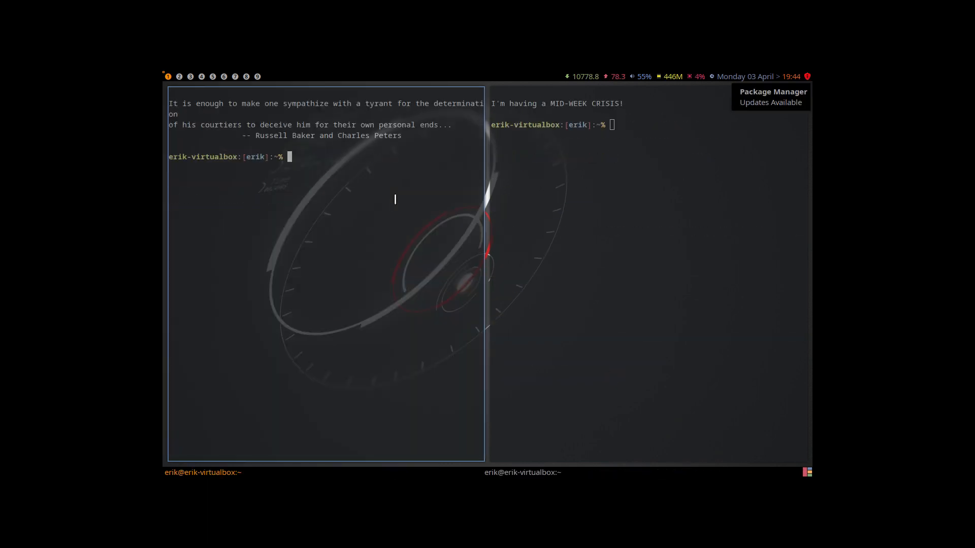
key(super+q)
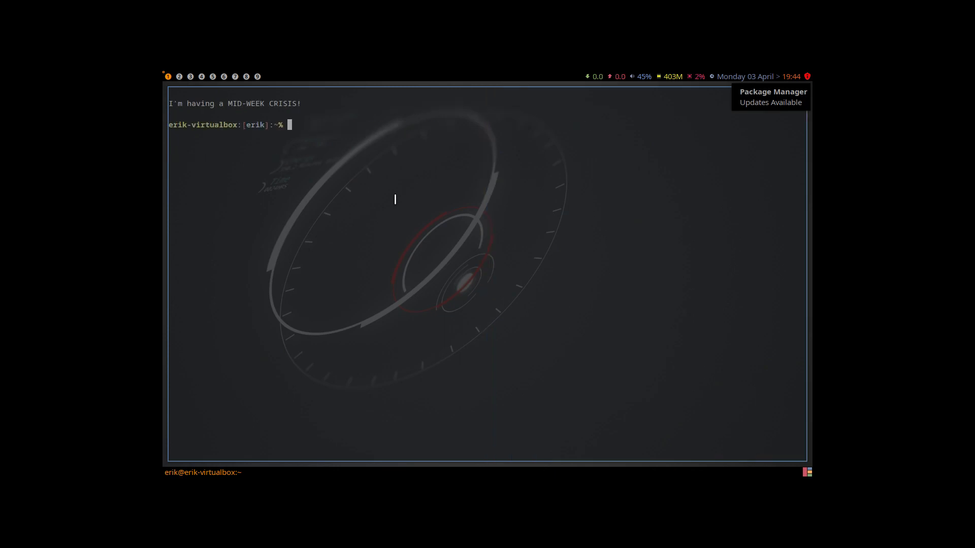
key(super+q)
key(super+x)
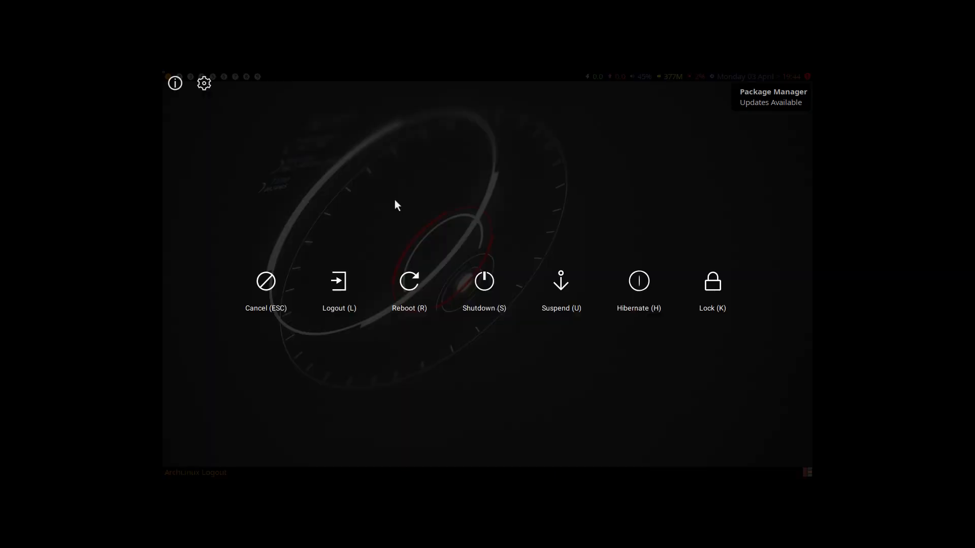
key(Escape)
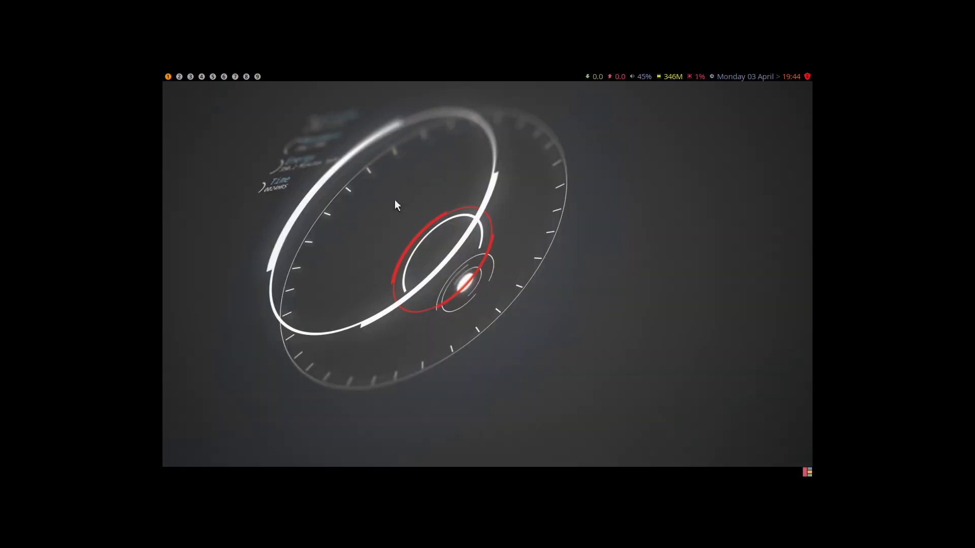
- Enter fire in the program launcher and try to run the match
key(super+shift+Return)
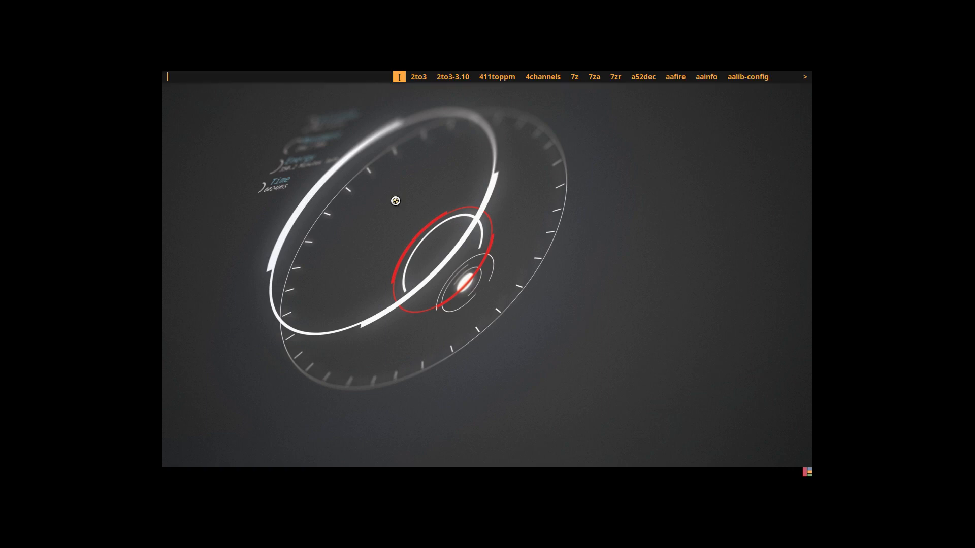
text(firef)
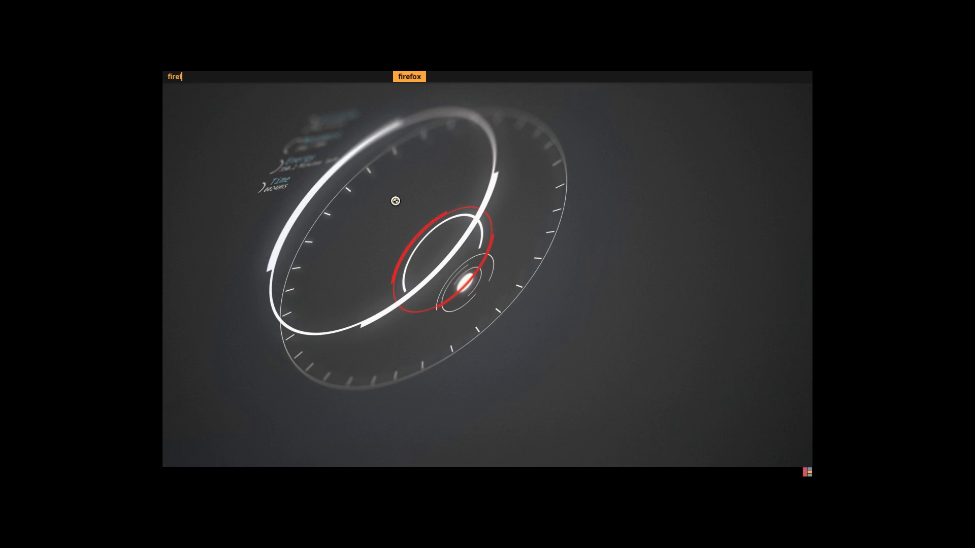
key(Return)
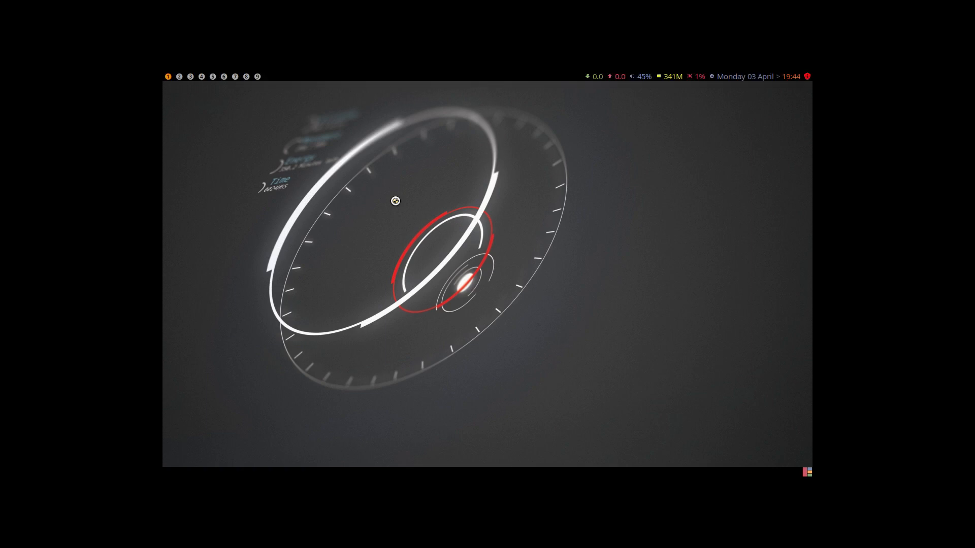
- Open a terminal and try to run the update command
key(super+Return)
text(update)
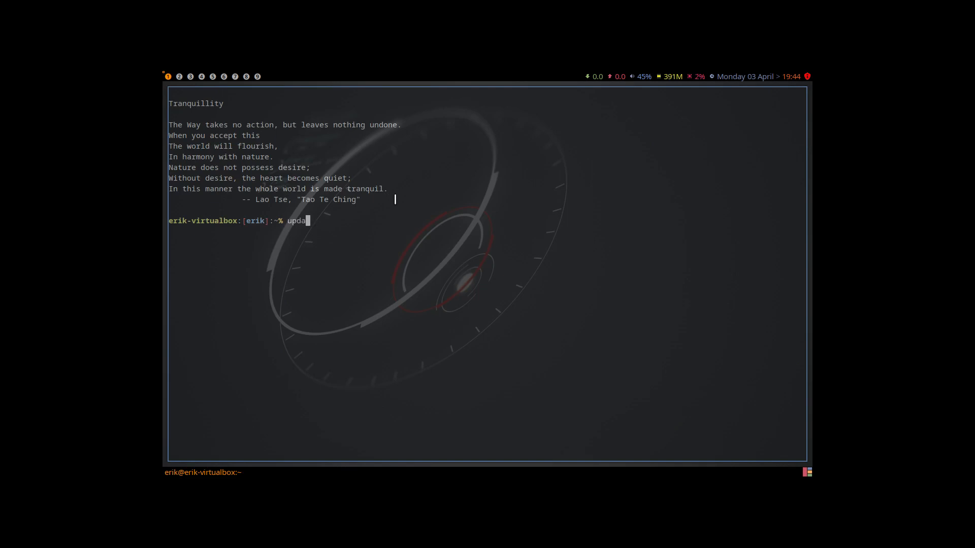
key(Return)
text(er)
key(BackSpace)
key(BackSpace)
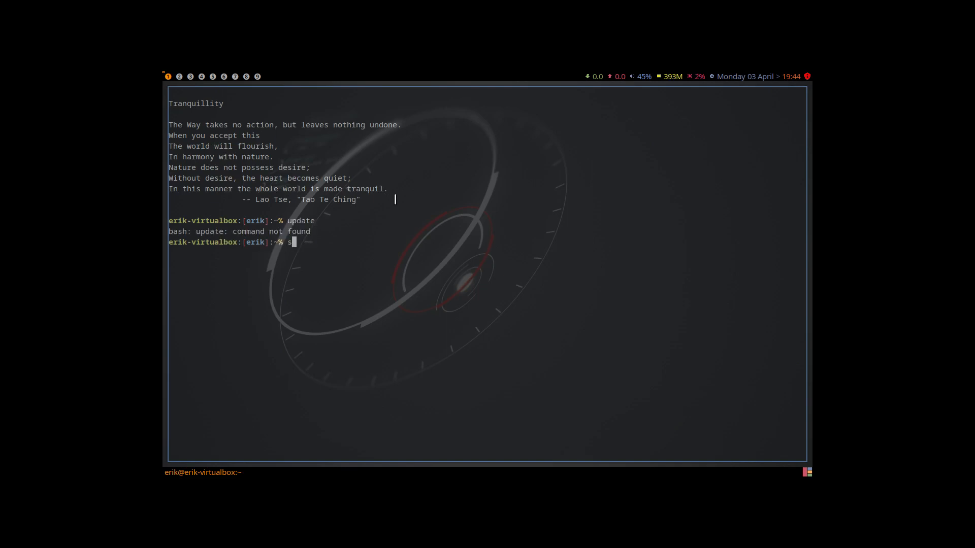
- Run a full system upgrade with sudo pacman -Syyu, entering the account password and accepting the installation
text(sudo pacma)
key(BackSpace)
text(n -Syyu)
key(Return)
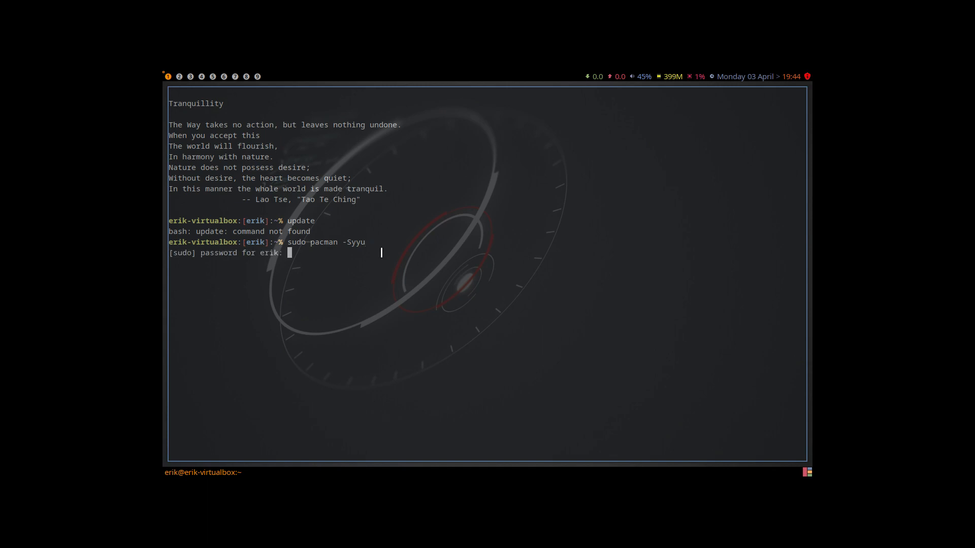
key(Return)
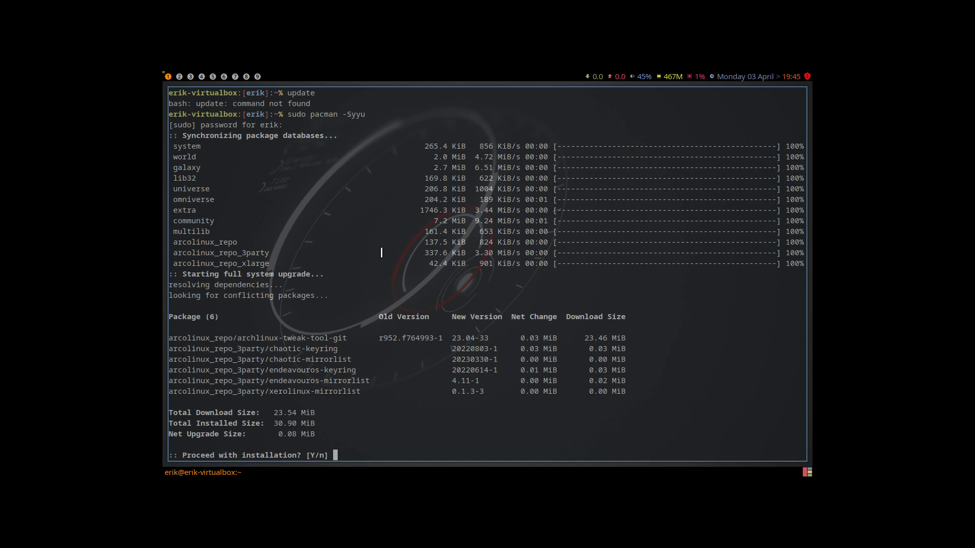
key(Return)
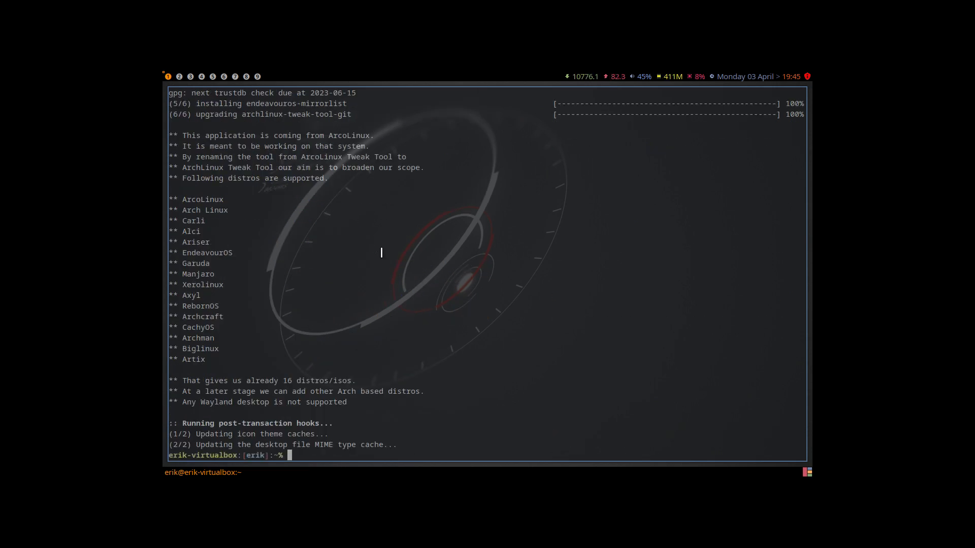
- Browse the arcolinux_repo_xlarge packages in the Add/Remove Software manager, looking through the available applications, and close it
text(att)
click(807, 77)
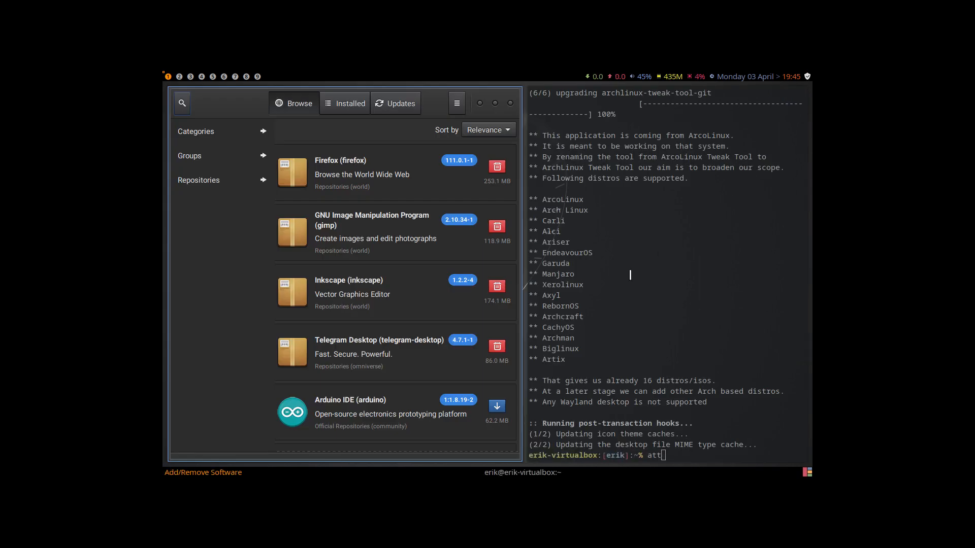
click(233, 180)
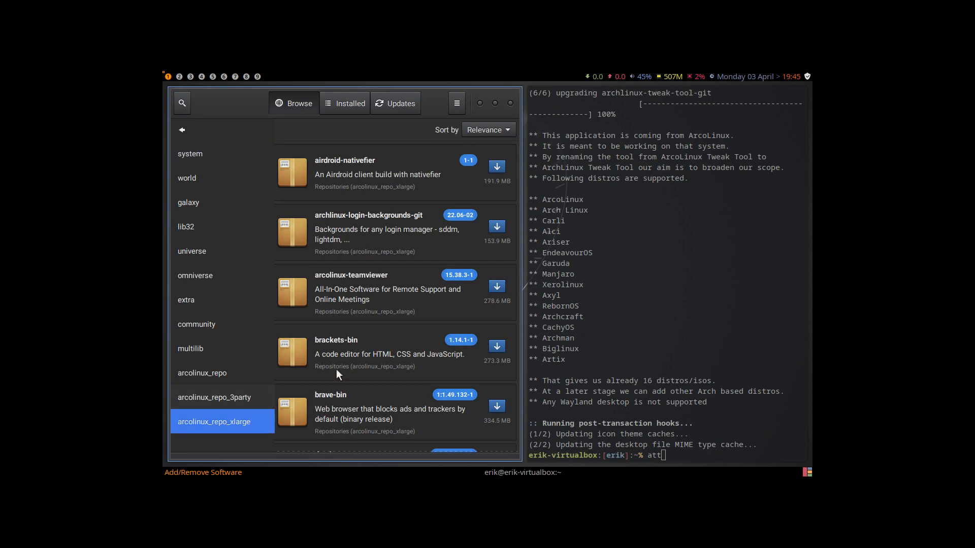
scroll(378, 306, down, 15)
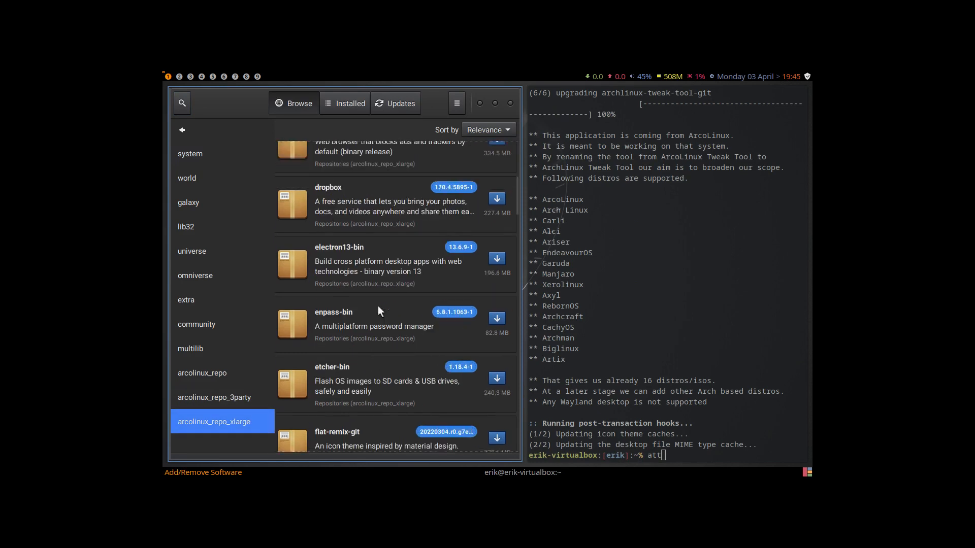
scroll(378, 306, down, 20)
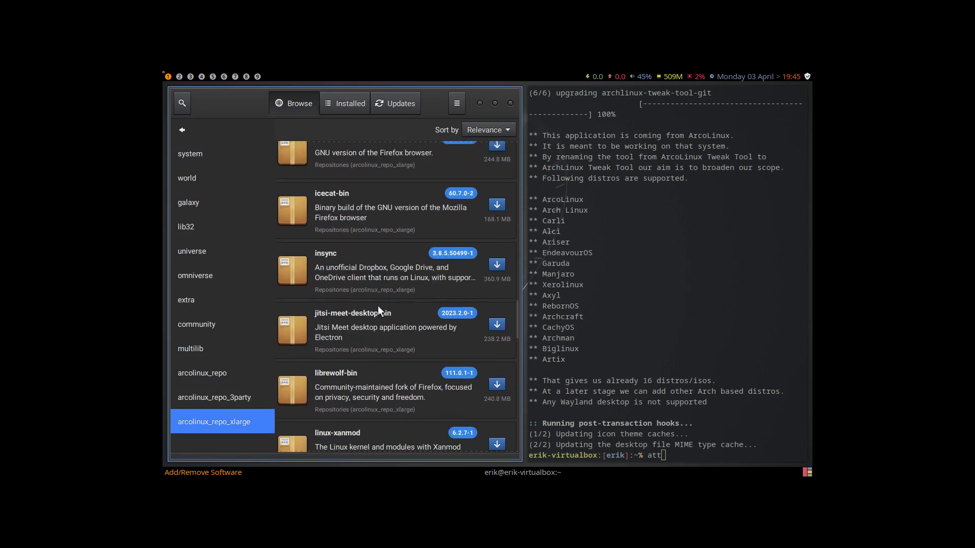
scroll(378, 306, down, 15)
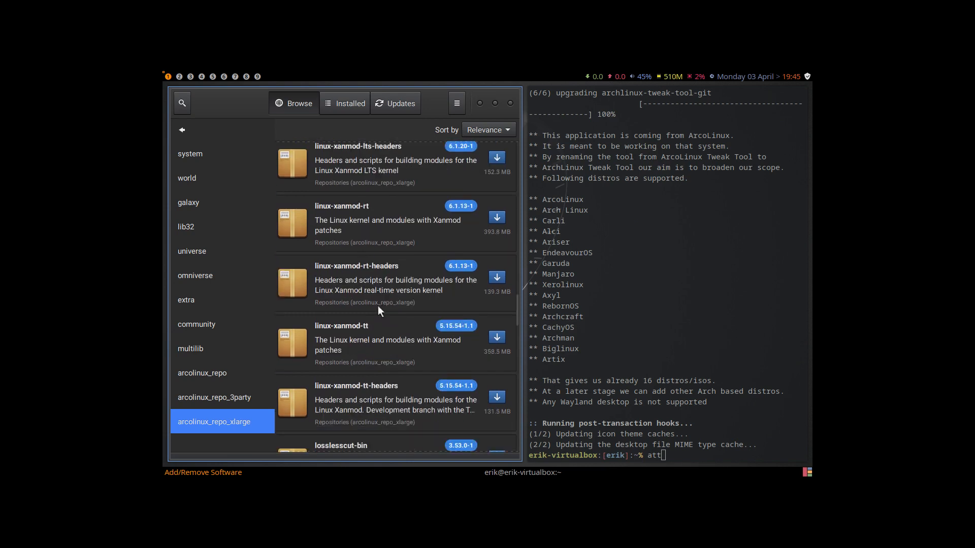
scroll(378, 306, down, 10)
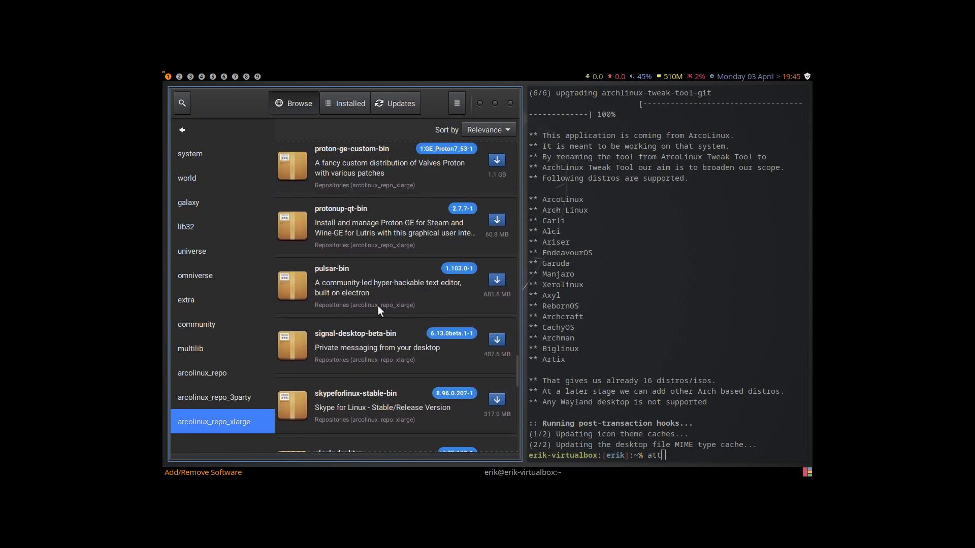
scroll(377, 305, down, 5)
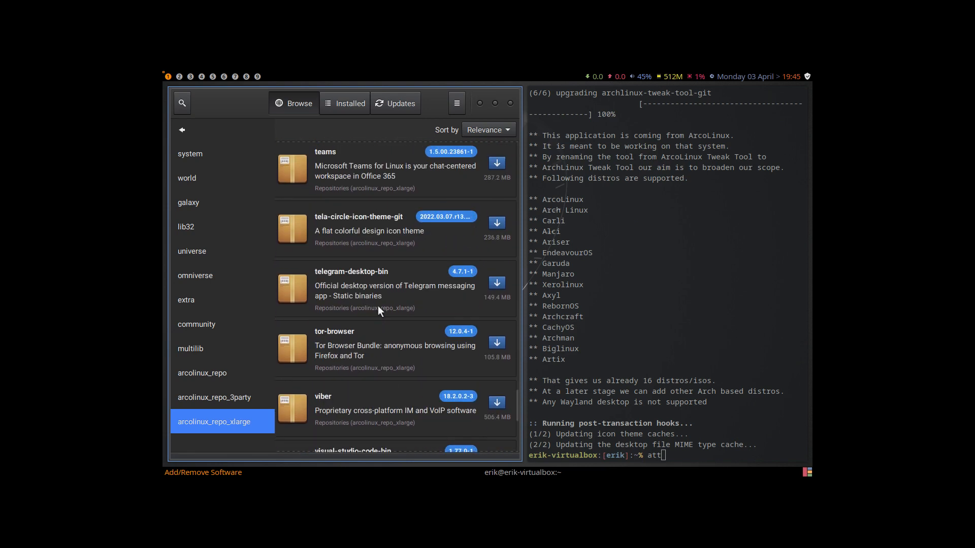
scroll(378, 306, up, 5)
scroll(377, 306, down, 11)
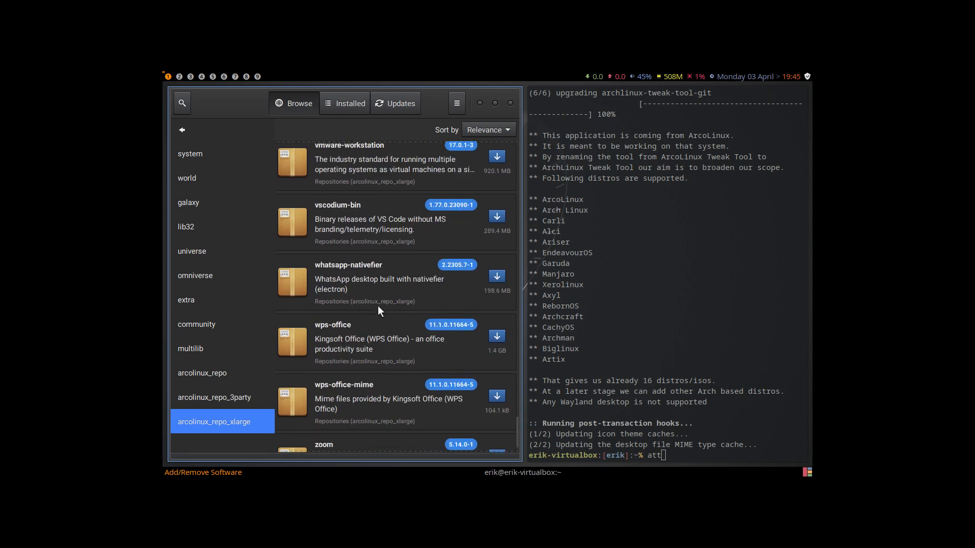
scroll(378, 306, up, 5)
scroll(378, 306, up, 5)
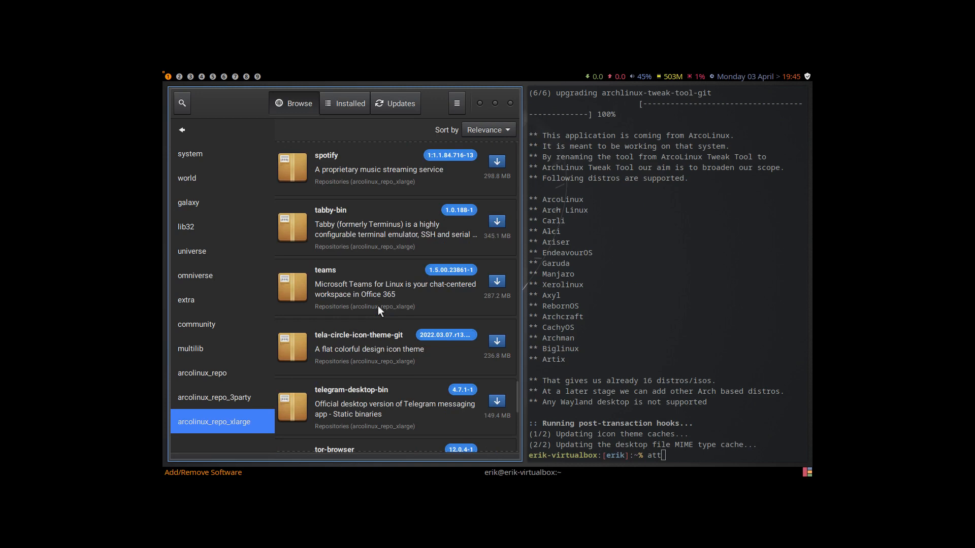
scroll(378, 306, up, 3)
scroll(377, 306, up, 2)
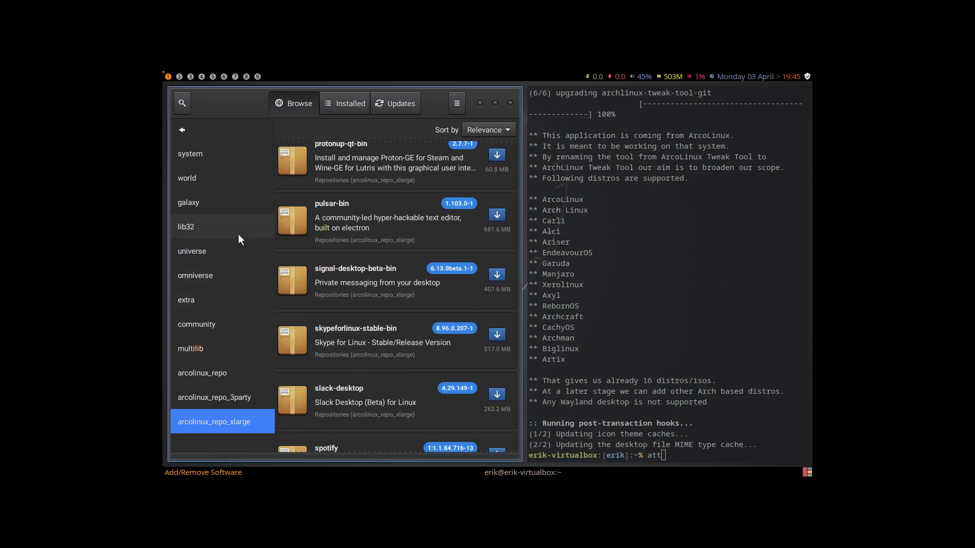
key(super+q)
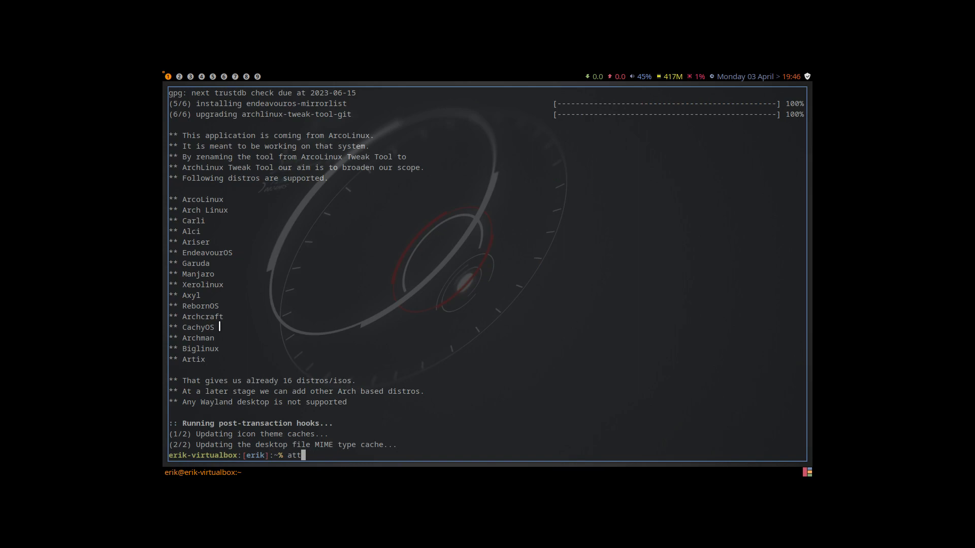
- Replace the pending terminal text with arandr and try to run it
text(attool)
key(BackSpace)
key(BackSpace)
key(BackSpace)
key(BackSpace)
key(BackSpace)
key(BackSpace)
text(arandr)
key(Return)
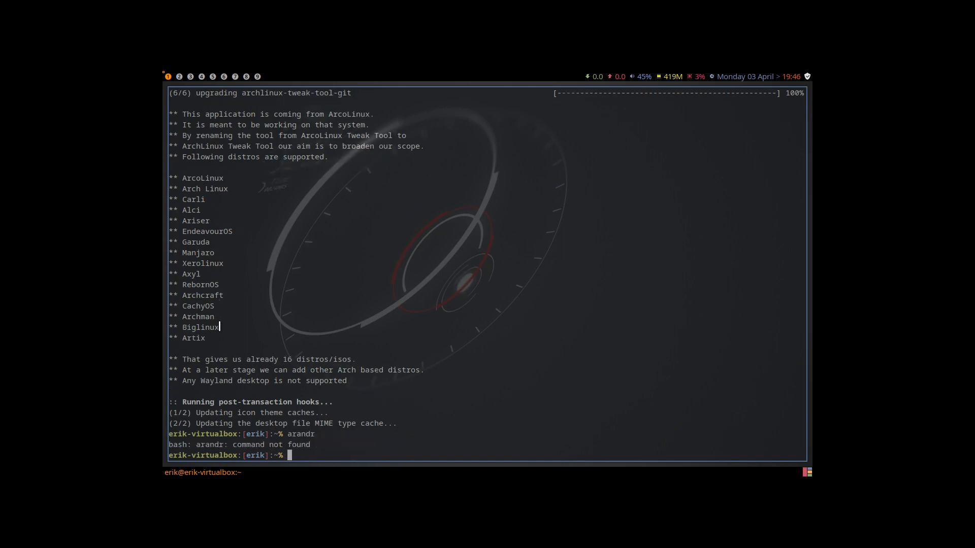
- Install the arandr package with sudo pacman -S arandr and accept the installation
text(sudo pacman -S arandr)
key(Return)
- Launch arandr from the terminal and apply a 1920x1080 resolution to the Virtual1 output
key(Return)
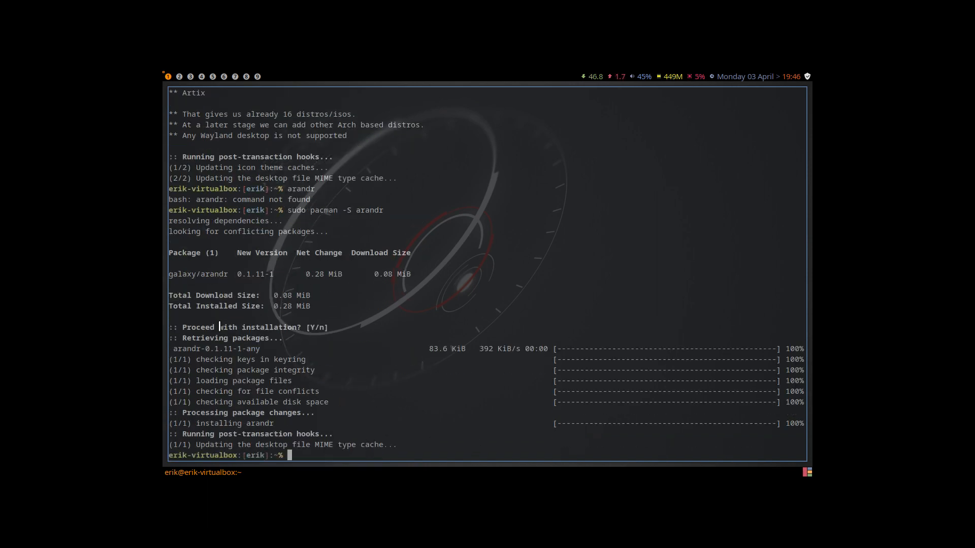
text(arandr)
key(Return)
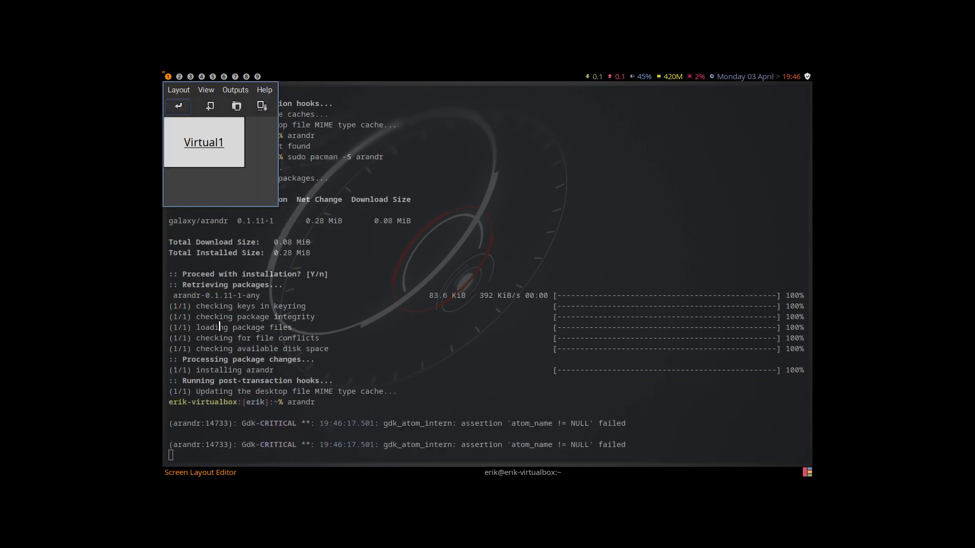
click(227, 89)
mouse_move(254, 106)
mouse_move(306, 138)
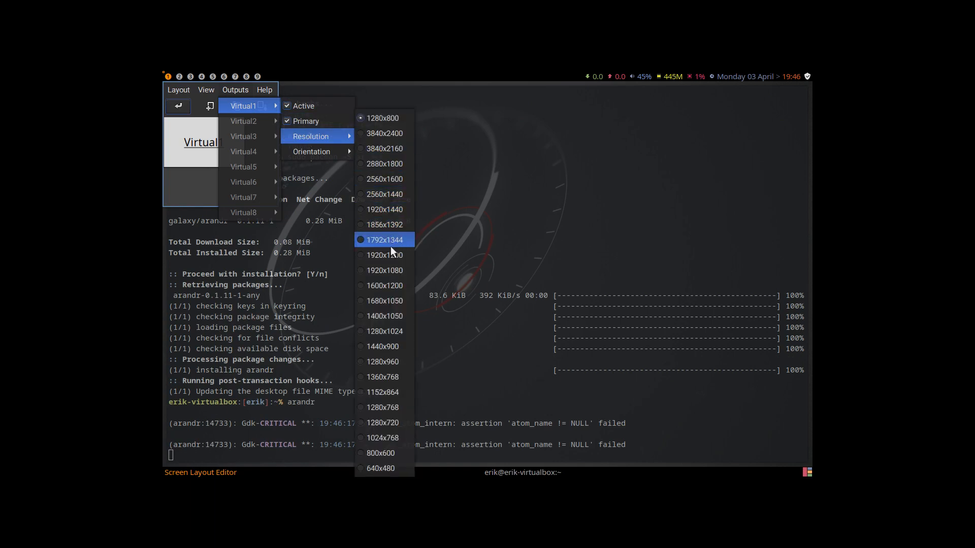
click(391, 271)
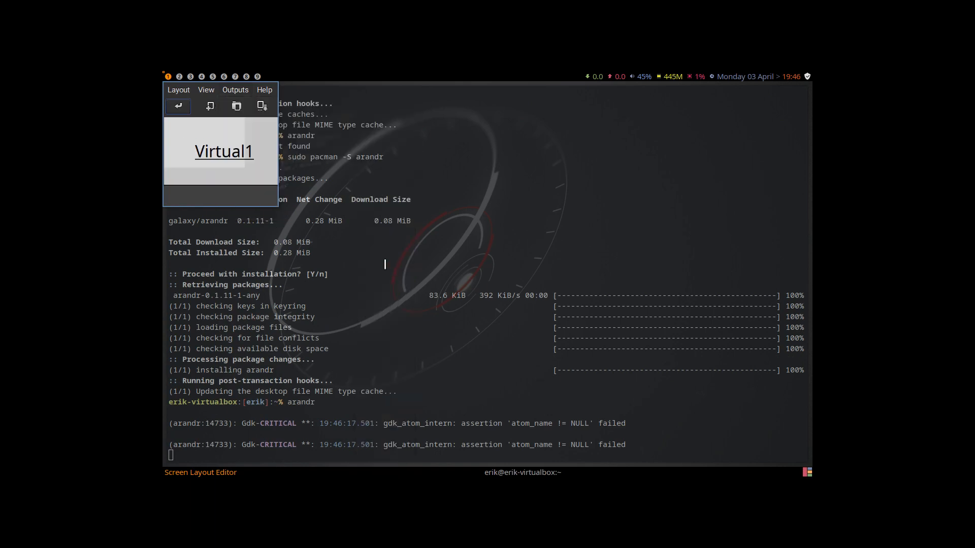
click(189, 110)
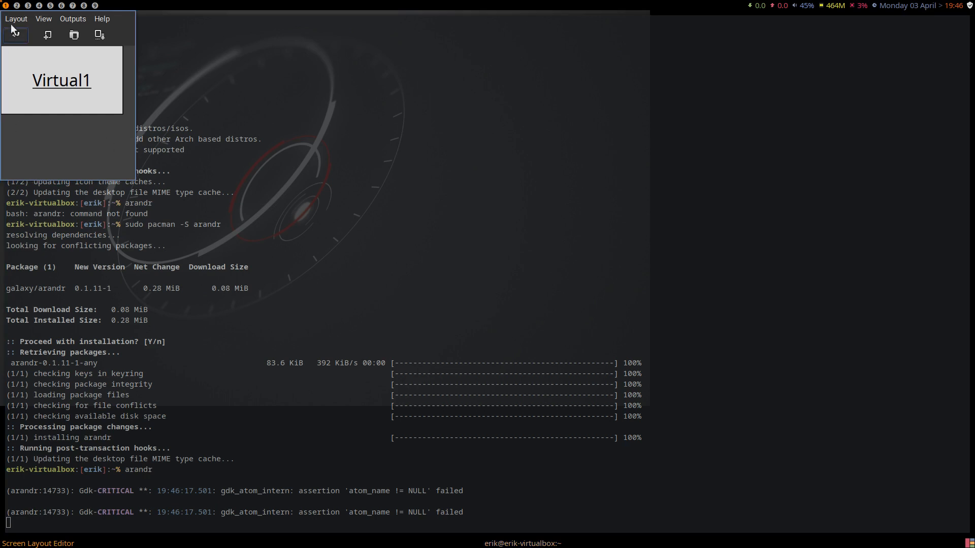
- Save the screen layout under the name screen in the .screenlayout folder
click(13, 19)
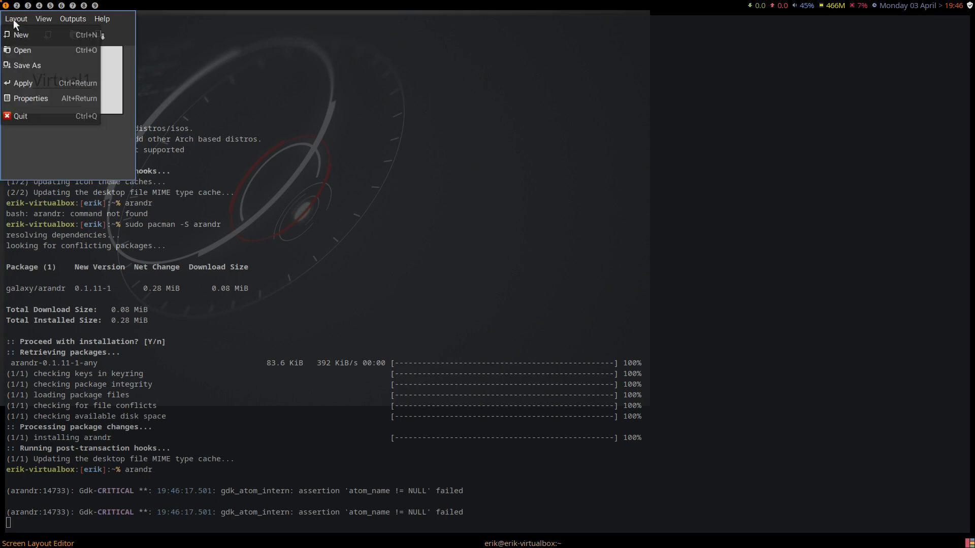
click(30, 65)
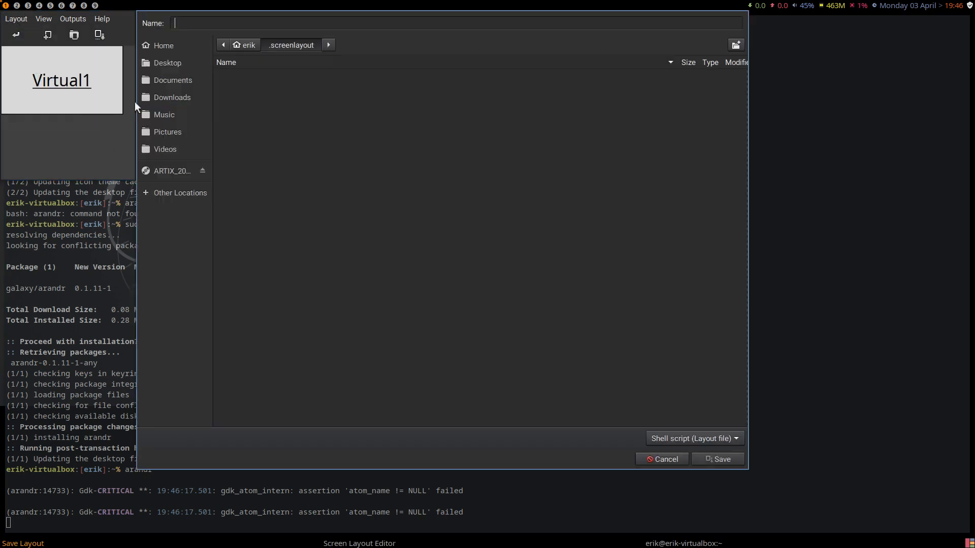
text(scr)
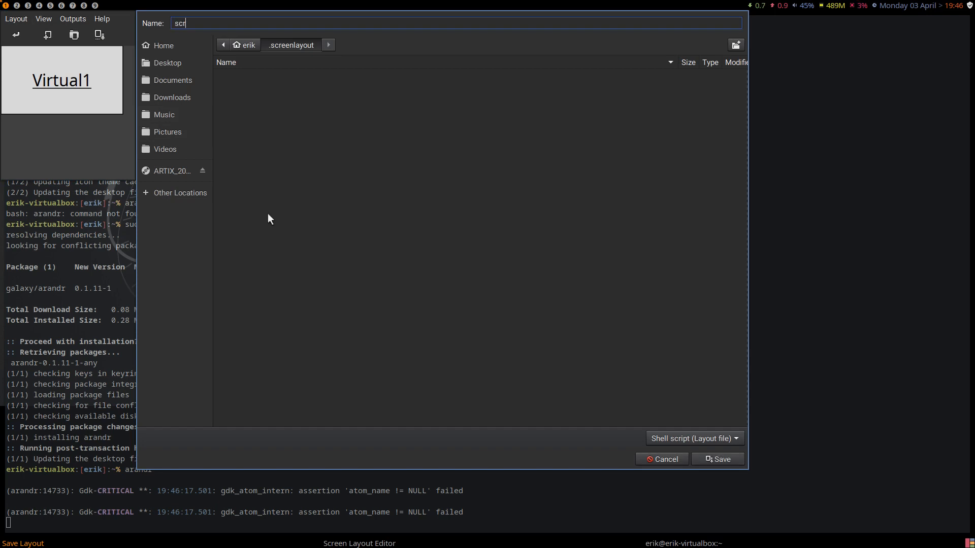
text(een)
click(727, 458)
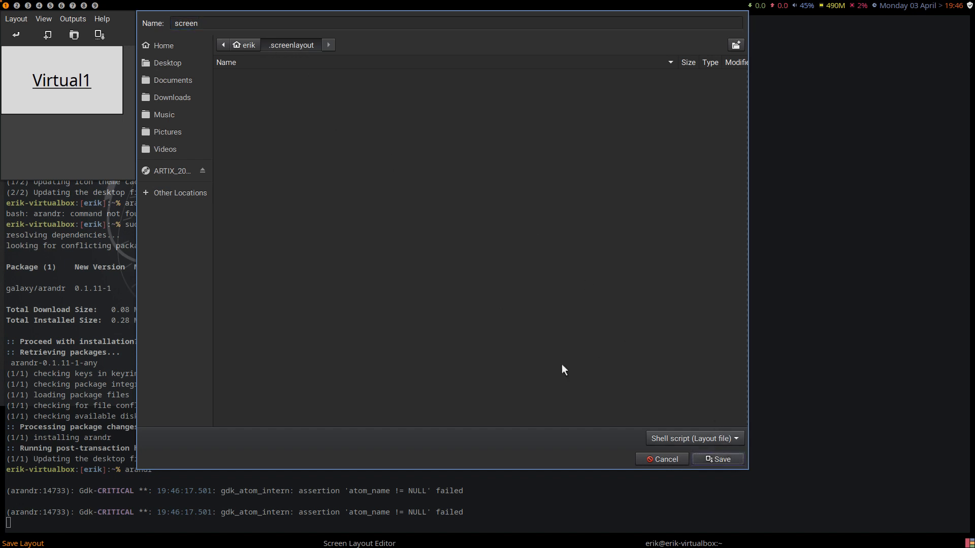
click(707, 455)
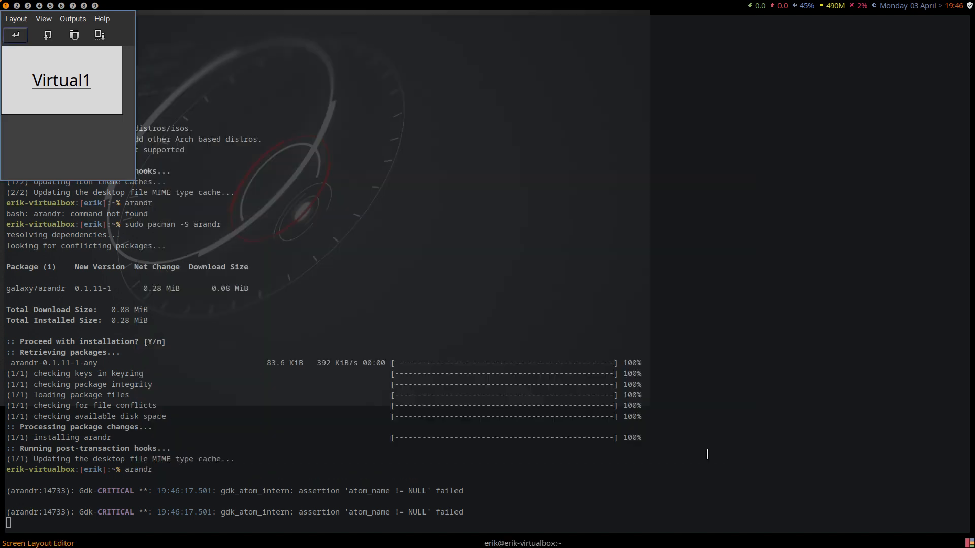
- Quit the Screen Layout Editor and close the terminal
click(20, 19)
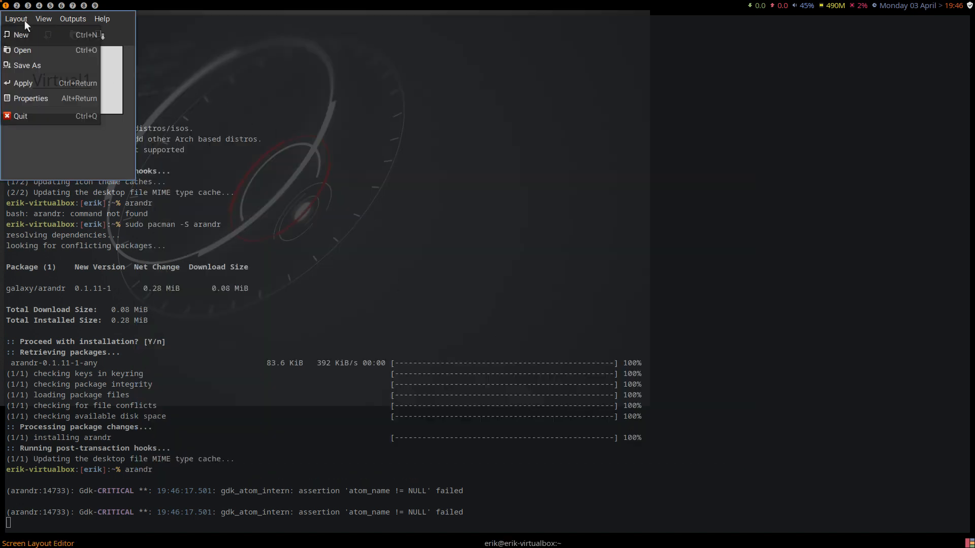
click(32, 116)
key(super+q)
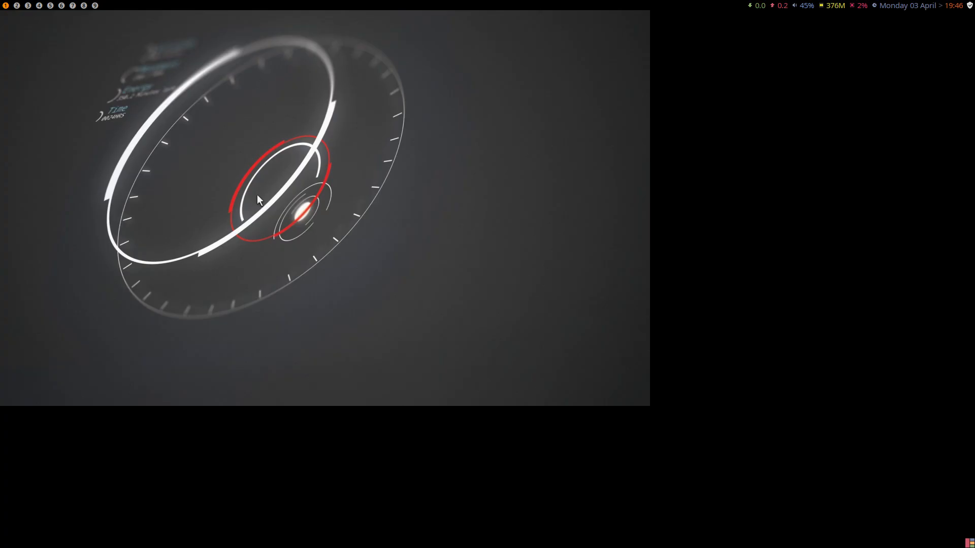
- Open the home folder in the Thunar file manager, show hidden files, and enter the .screenlayout folder
key(super+shift+Return)
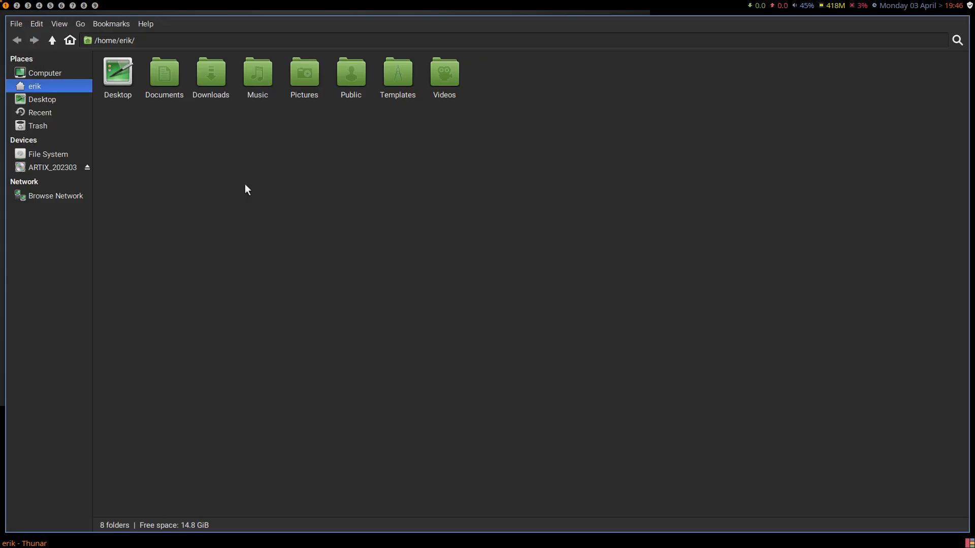
key(ctrl+h)
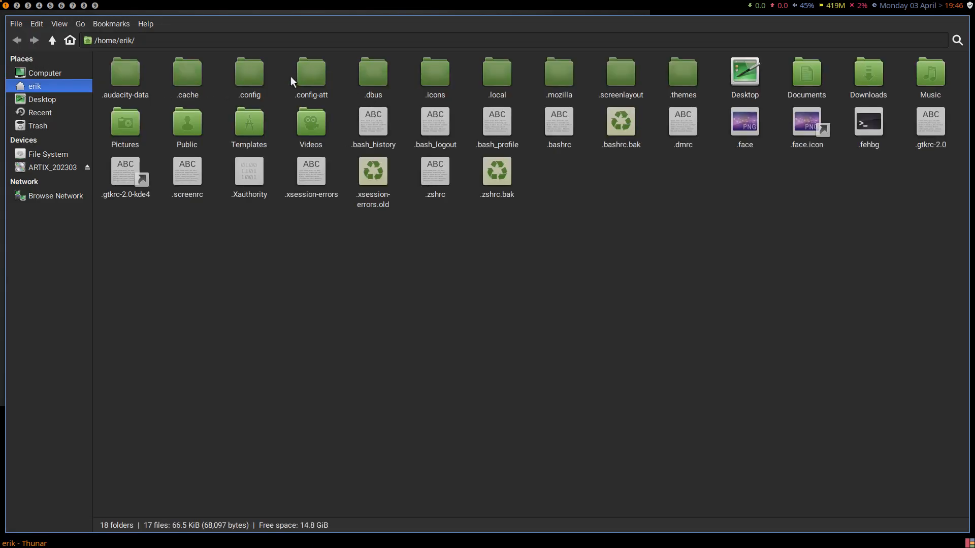
double_click(621, 75)
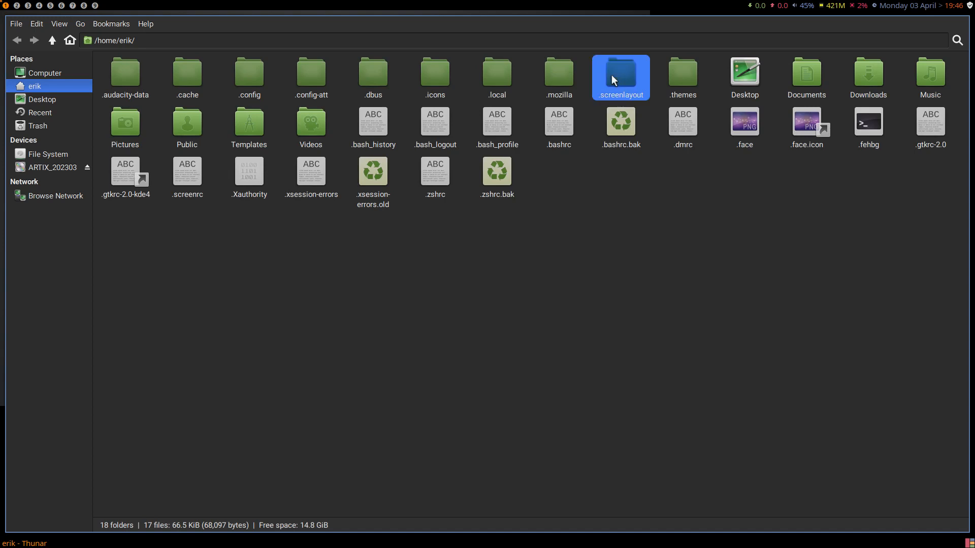
- Open screen.sh in its default application, view that program's About information, and close it
click(127, 81)
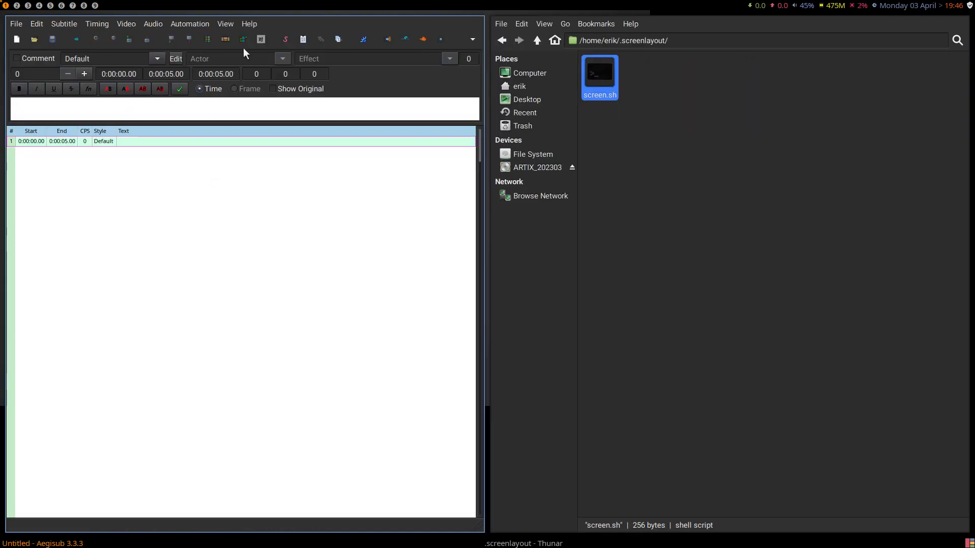
click(248, 24)
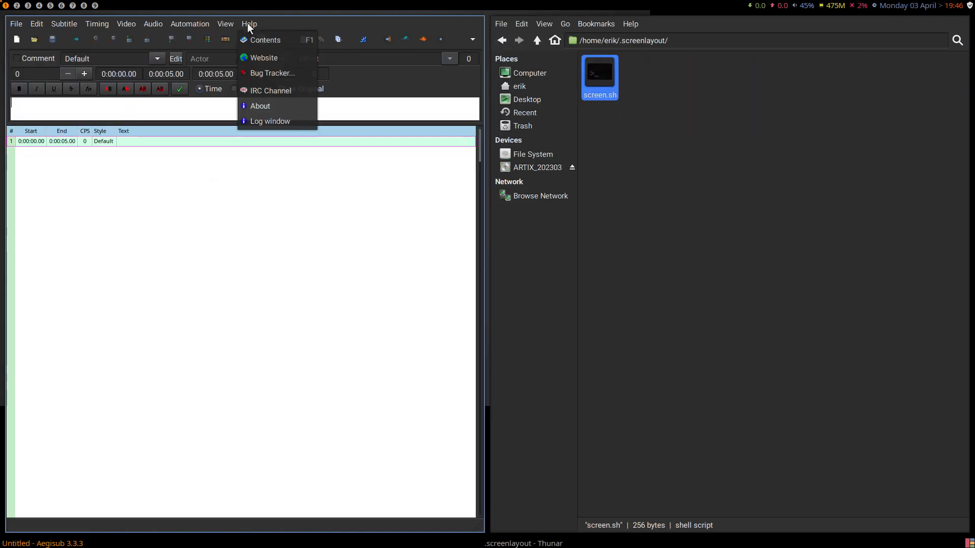
click(269, 106)
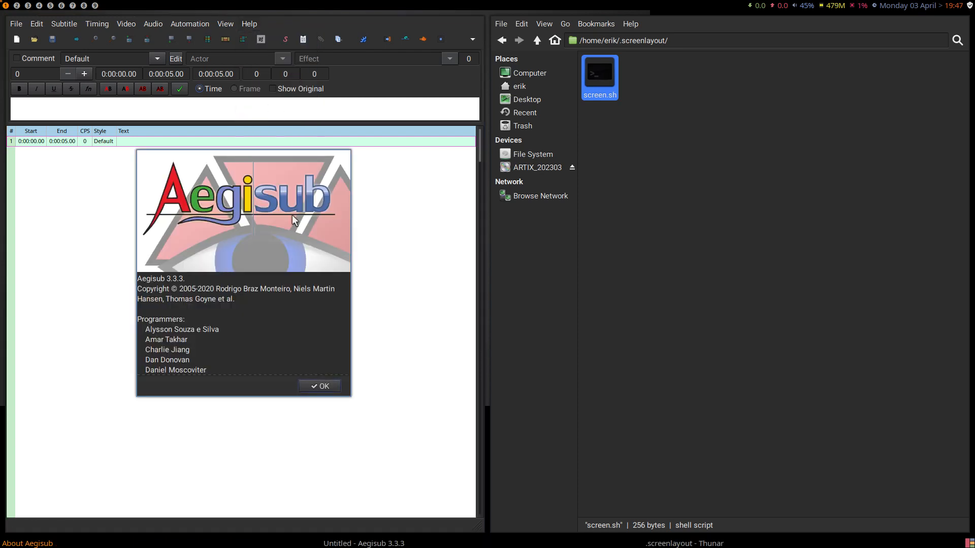
key(super+q)
key(super+q)
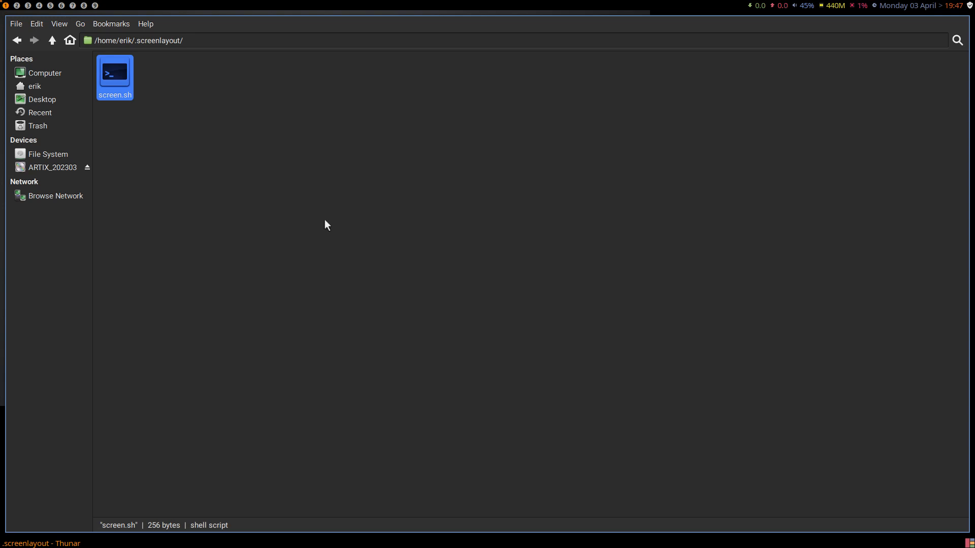
- Open a terminal and install Sublime Text with sudo pacman -S sublime-text-4, entering the account password and accepting the installation
key(super+Return)
text(s)
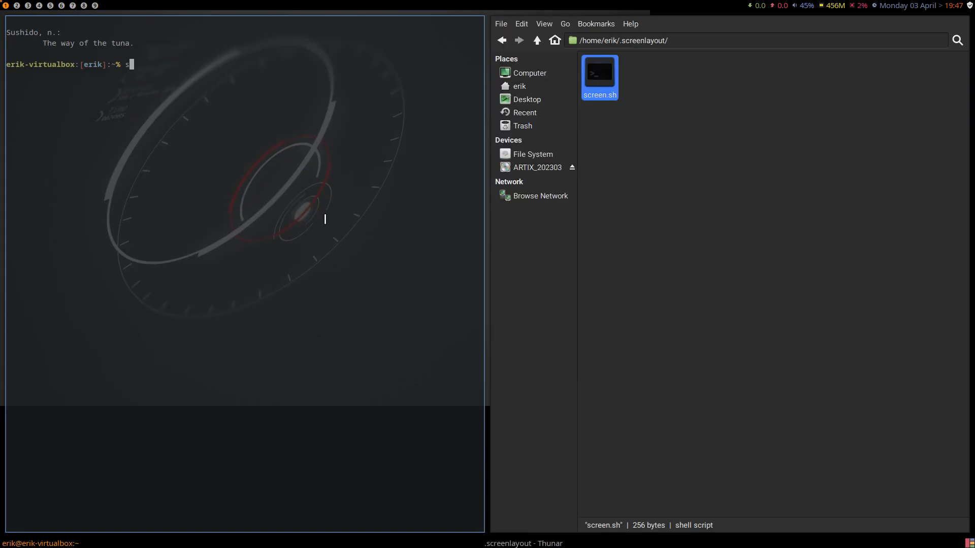
text(udo pacman -S sublime-text-4)
key(Return)
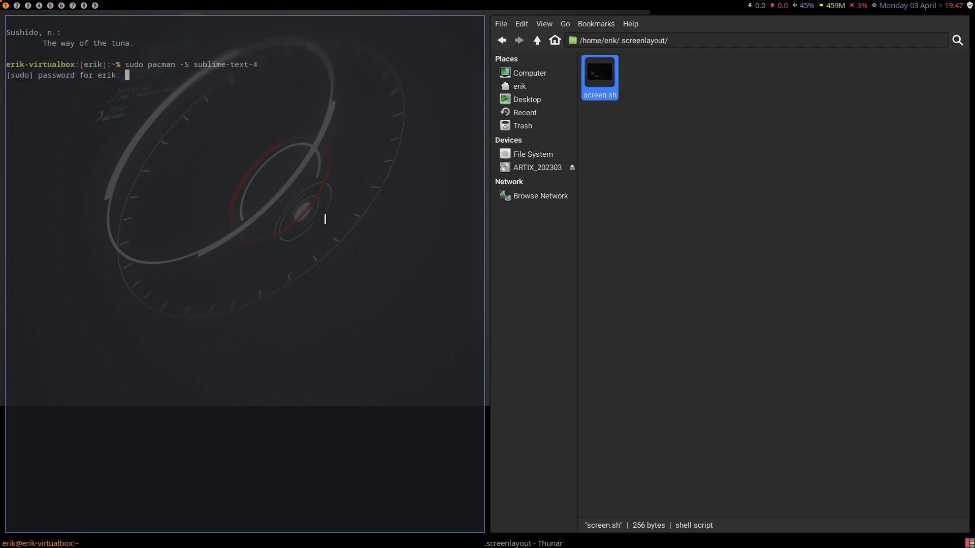
key(Return)
key(Return)
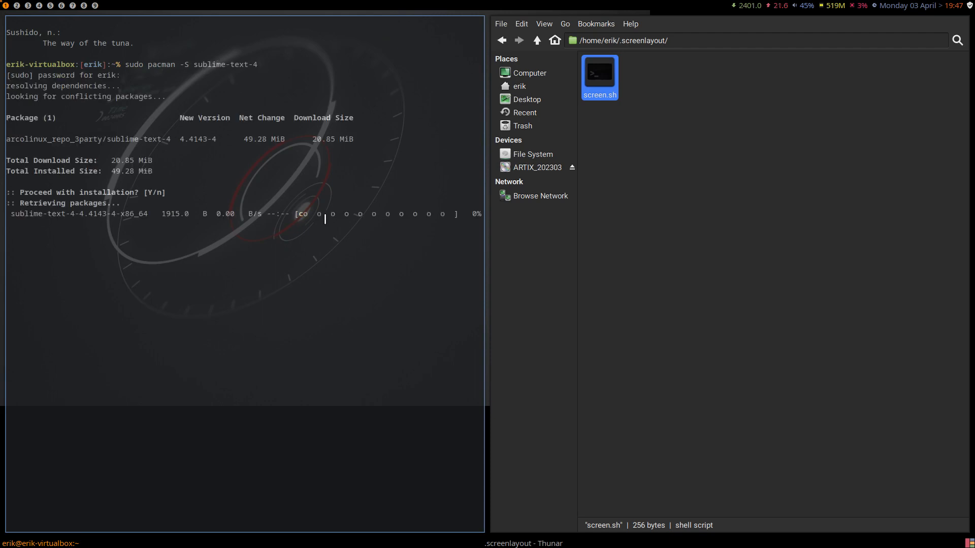
drag(93, 140, 38, 139)
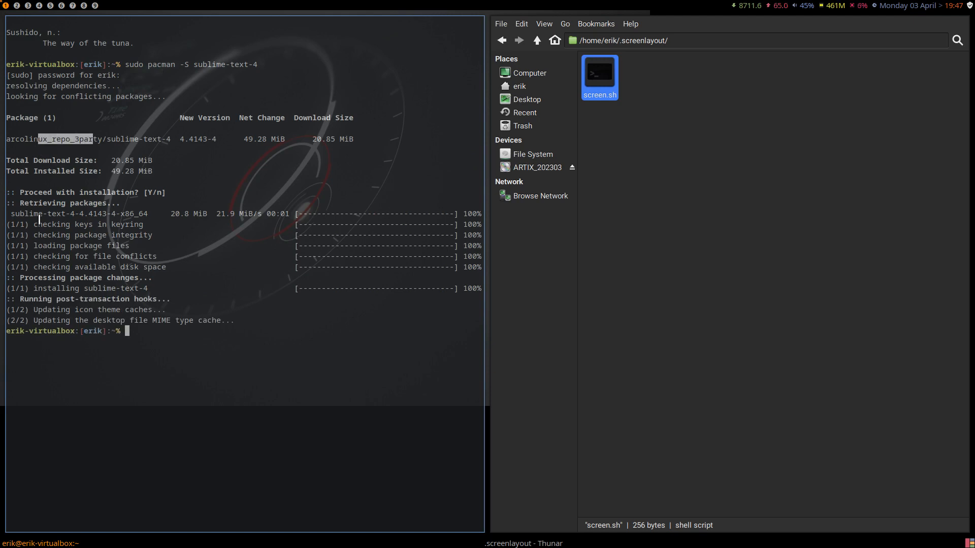
- Close the terminal and open screen.sh with Sublime Text, making it the default application for this kind of file
key(super+q)
right_click(123, 70)
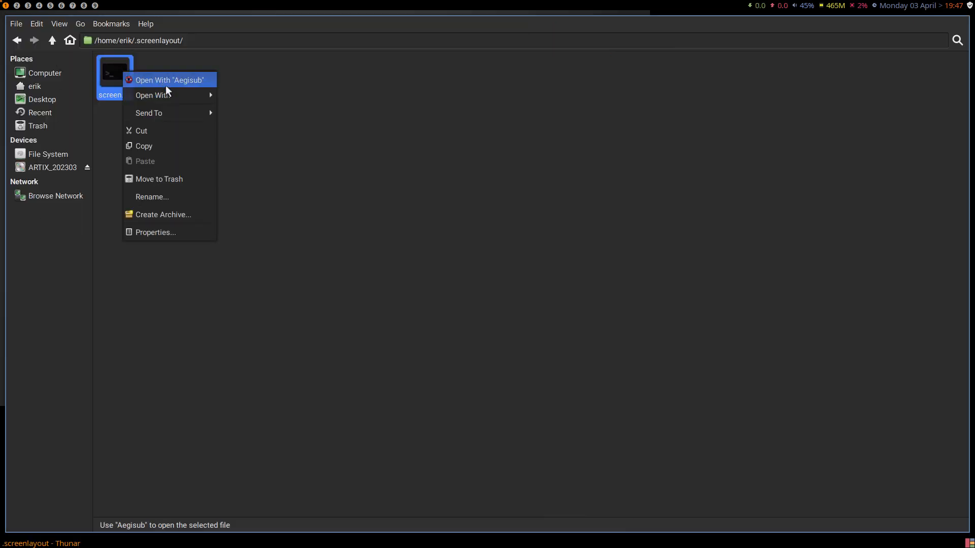
mouse_move(174, 94)
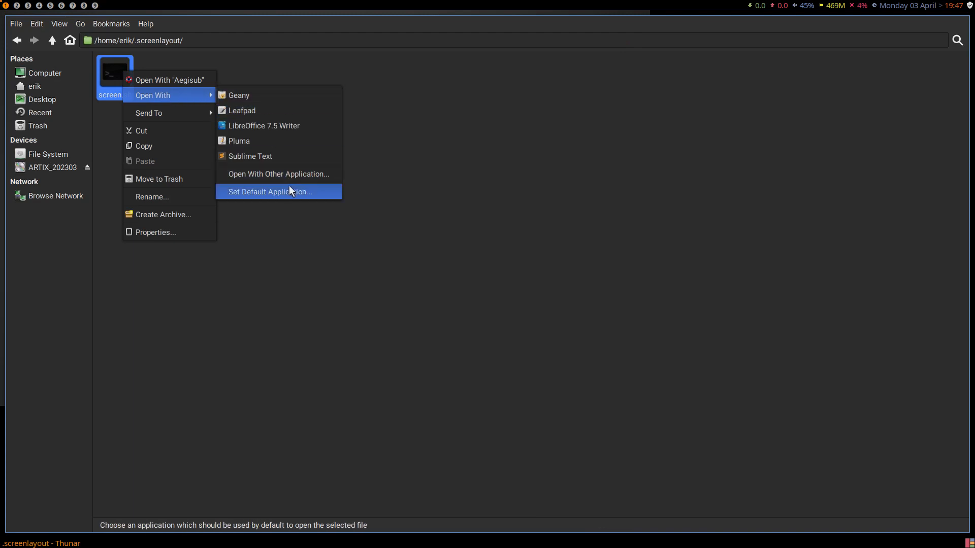
click(301, 175)
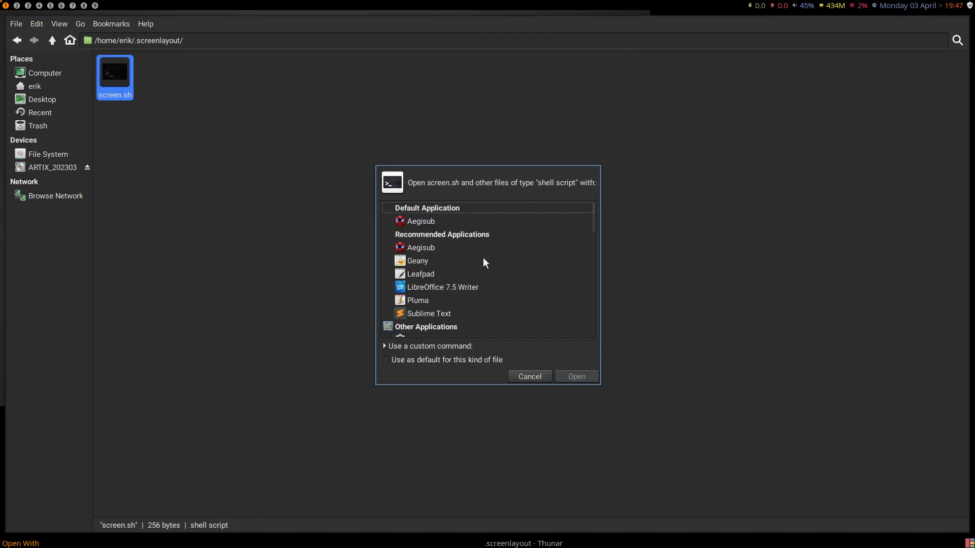
click(465, 313)
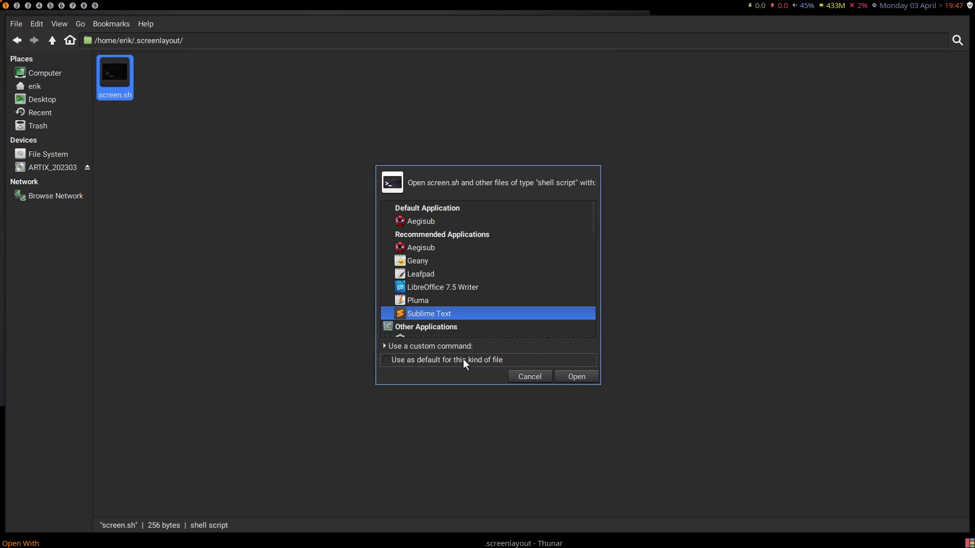
click(463, 358)
click(580, 376)
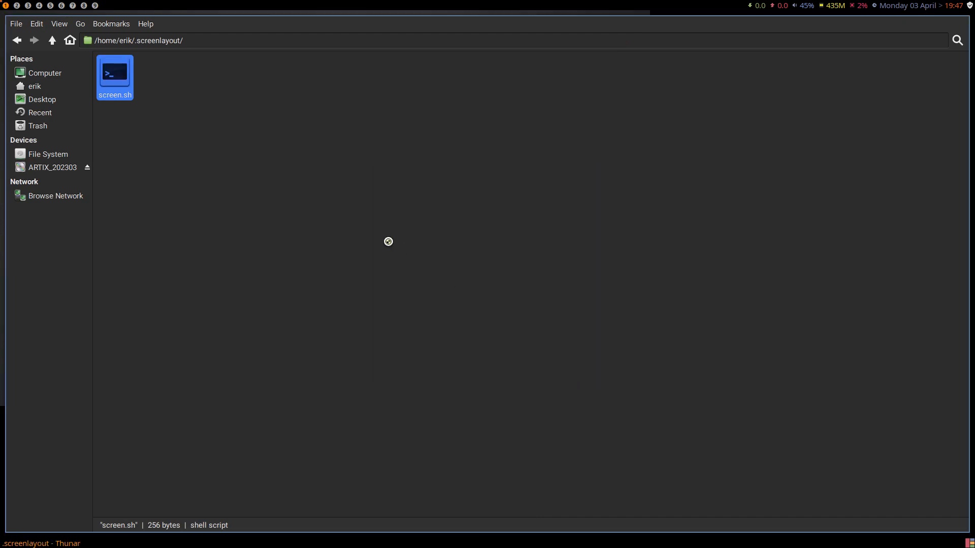
- Examine the xrandr command in screen.sh with the text enlarged, and close Sublime Text and the file manager
ctrl+scroll(270, 227, down, 3)
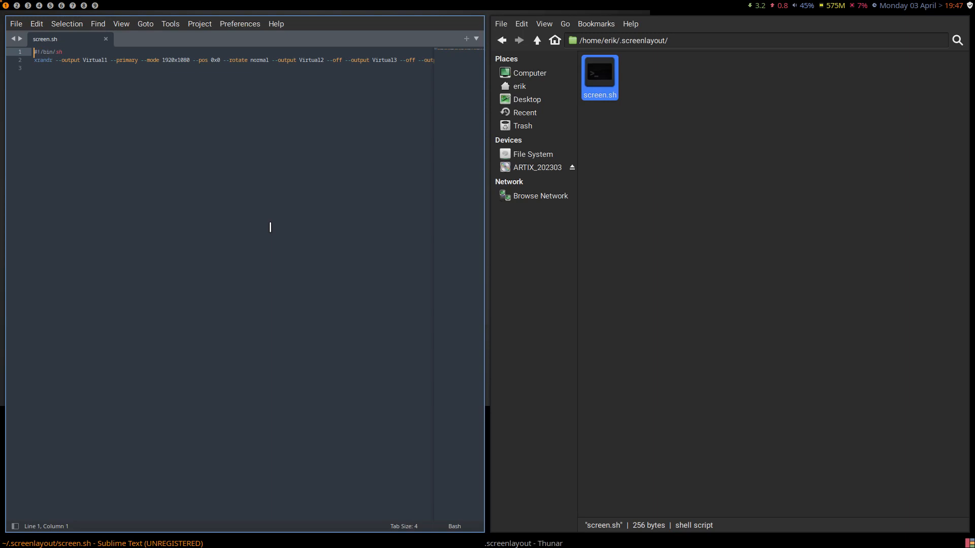
ctrl+scroll(270, 227, up, 5)
ctrl+scroll(270, 227, down, 6)
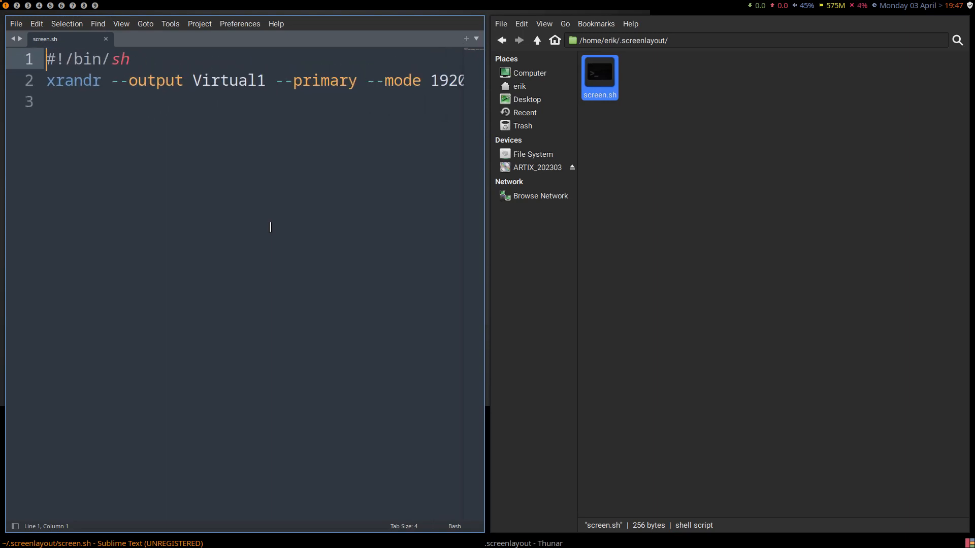
ctrl+scroll(271, 227, down, 2)
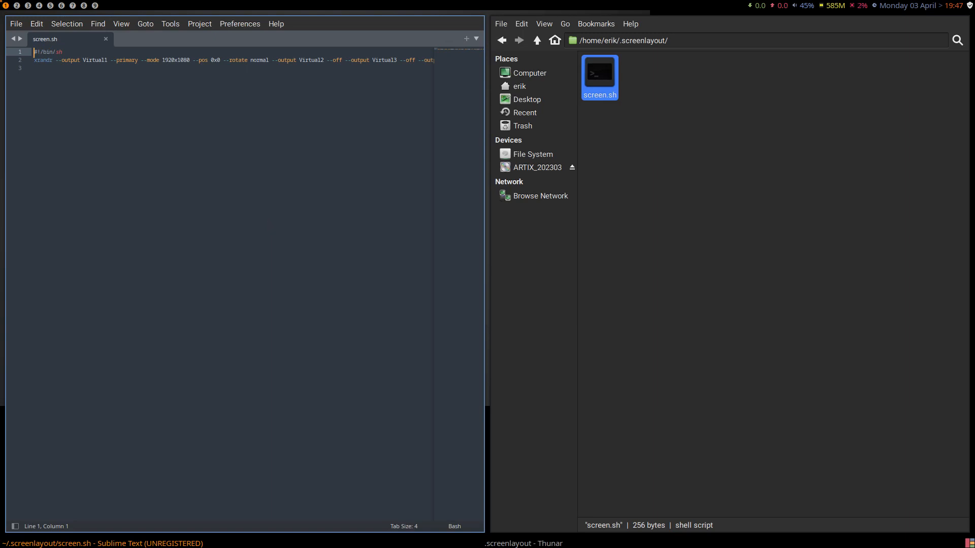
key(super+q)
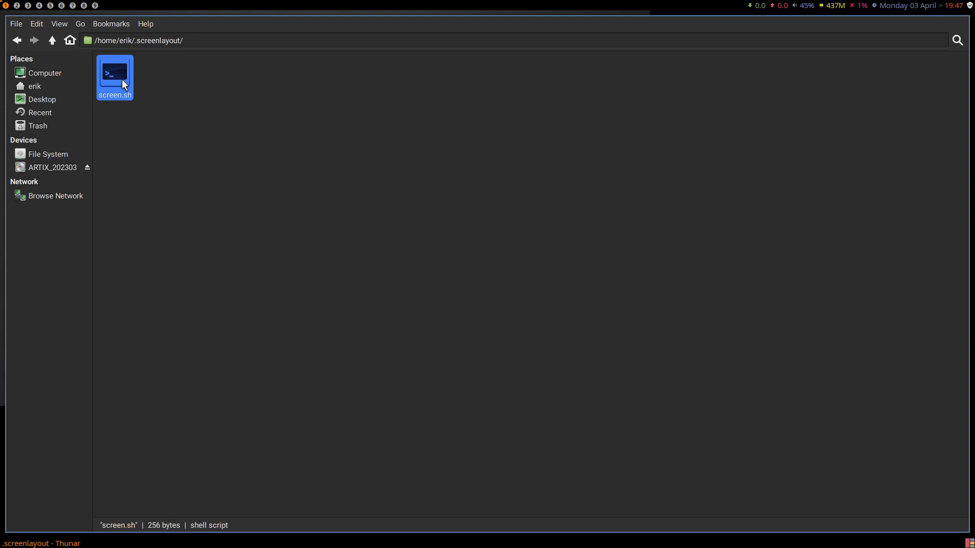
click(187, 199)
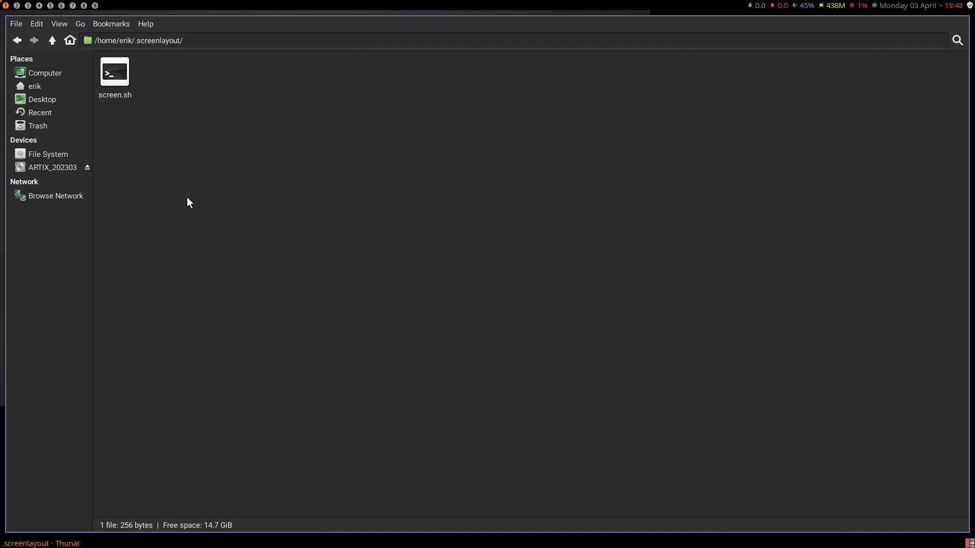
key(super+q)
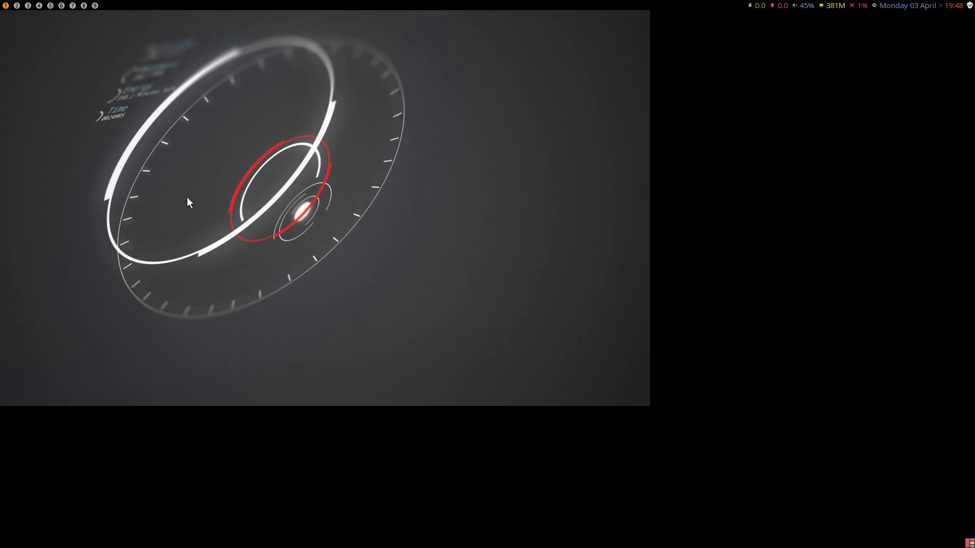
- Open a terminal and install Variety with sudo pacman -S variety, entering the account password and accepting the installation
key(super+Return)
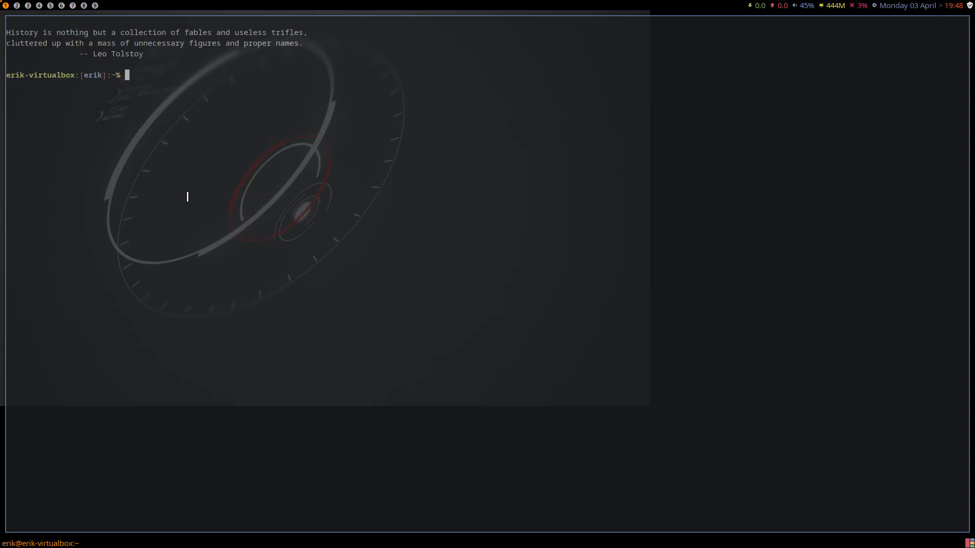
text(sudo pacman -S v ari)
key(BackSpace)
key(BackSpace)
key(BackSpace)
key(BackSpace)
text(ariety)
key(Return)
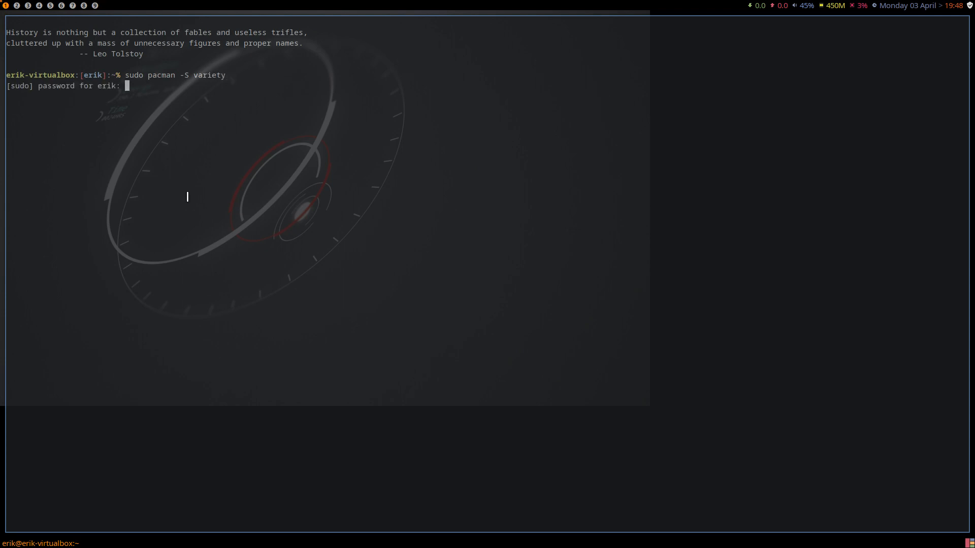
key(Return)
key(Return)
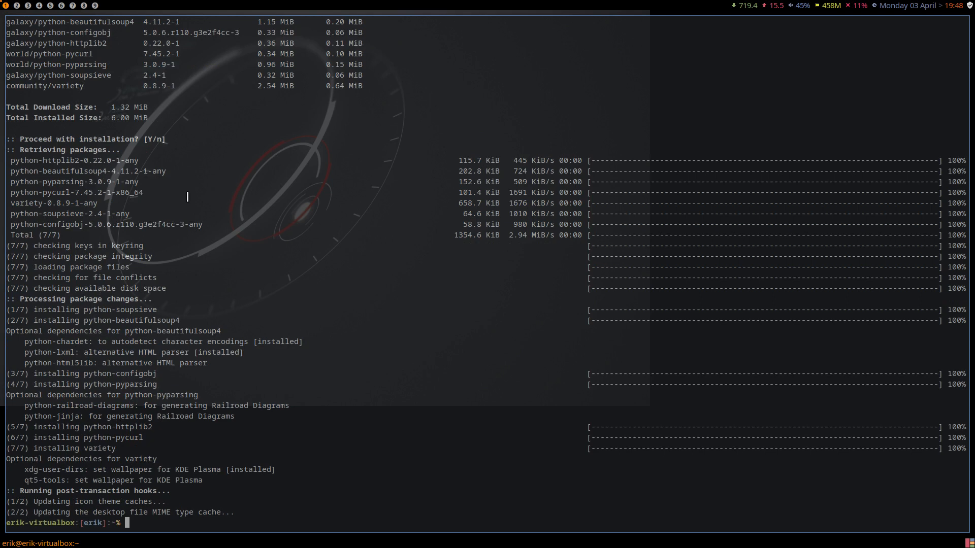
- Launch Variety, accept its privacy notice, and close its preferences with the default settings
text(variet)
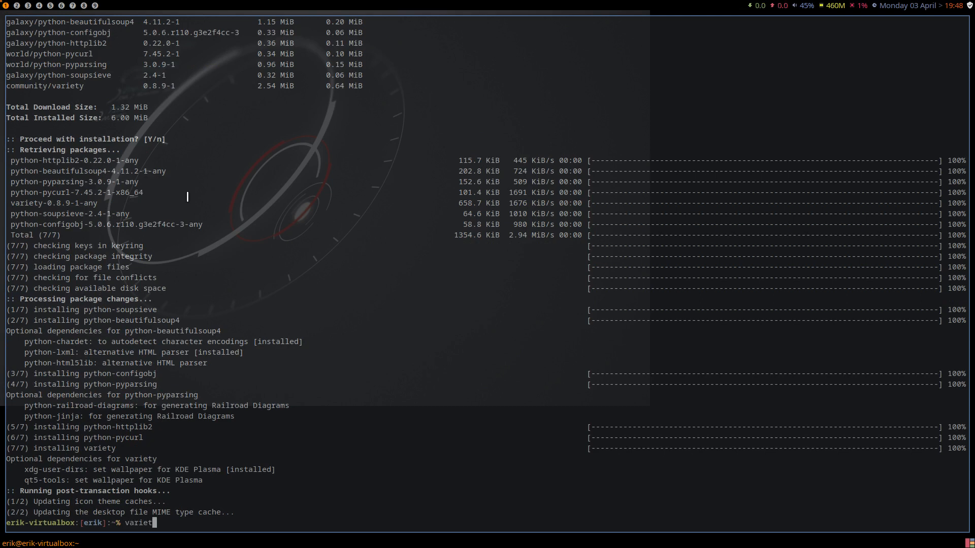
text(y)
key(super+shift+d)
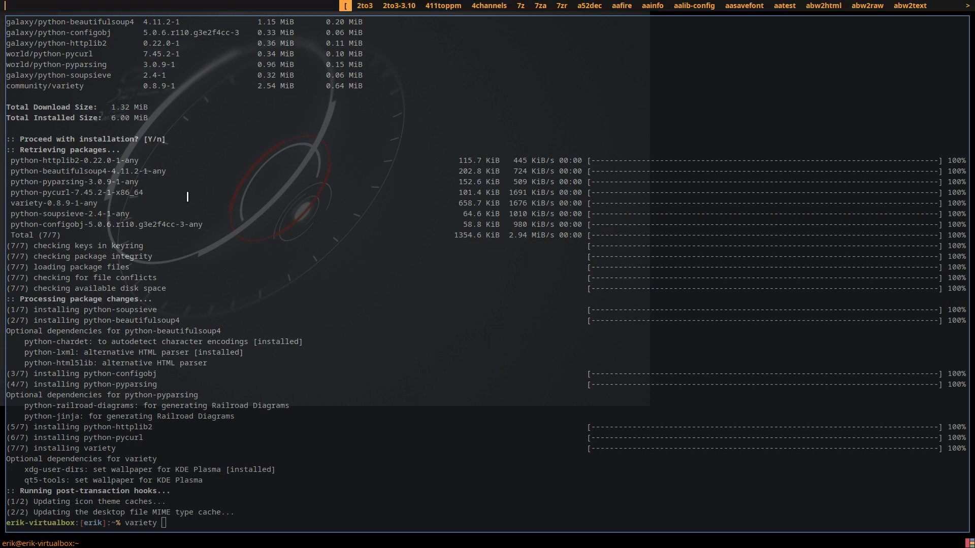
text(var)
key(Return)
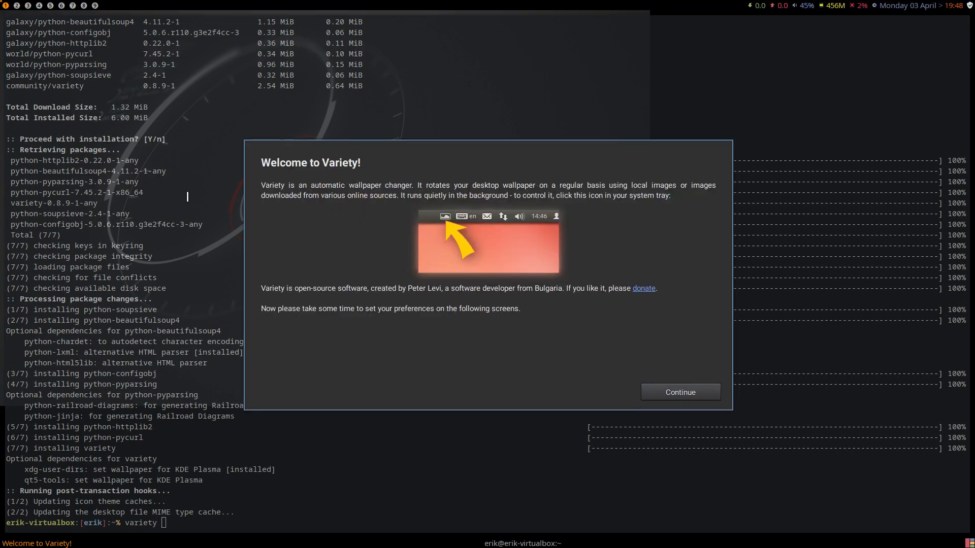
click(657, 390)
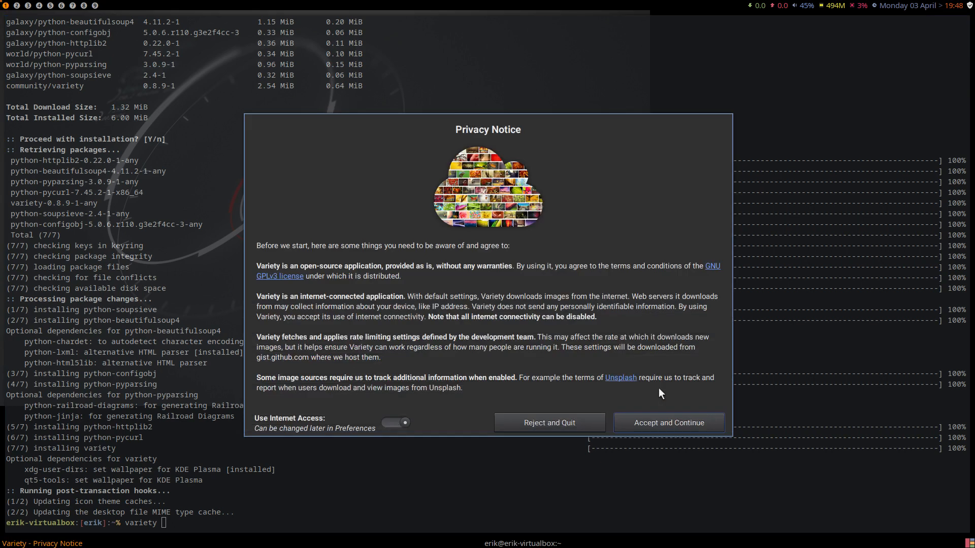
click(665, 424)
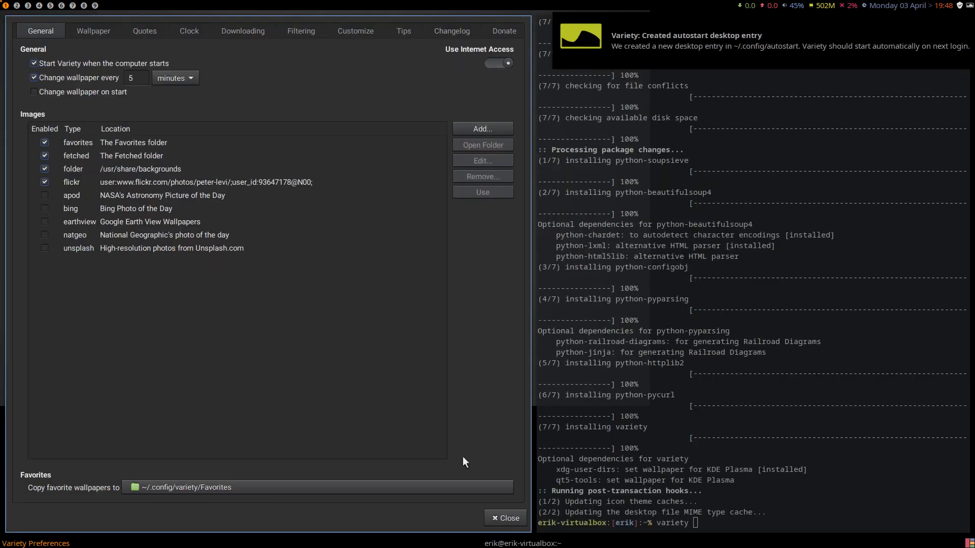
click(504, 518)
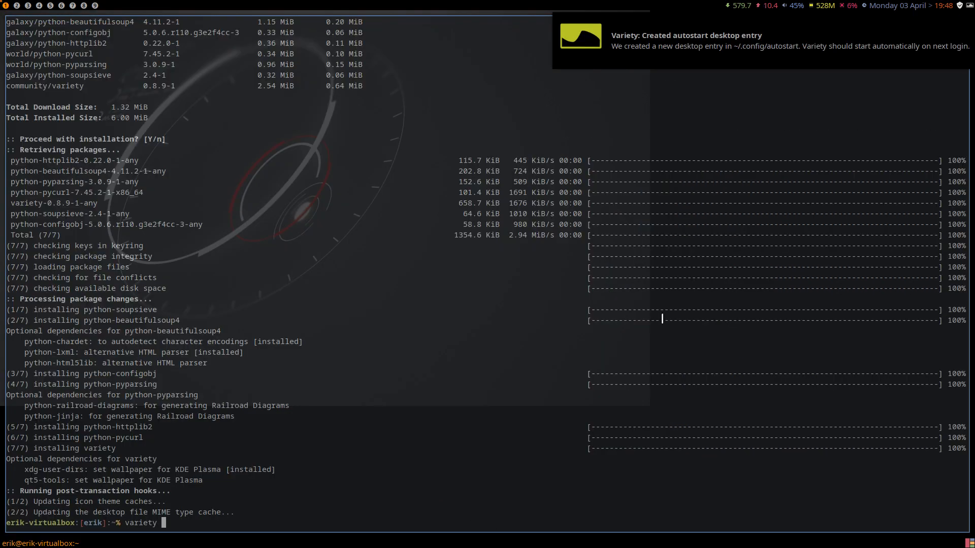
- Close the terminal and have Variety switch the desktop to another wallpaper
key(super+q)
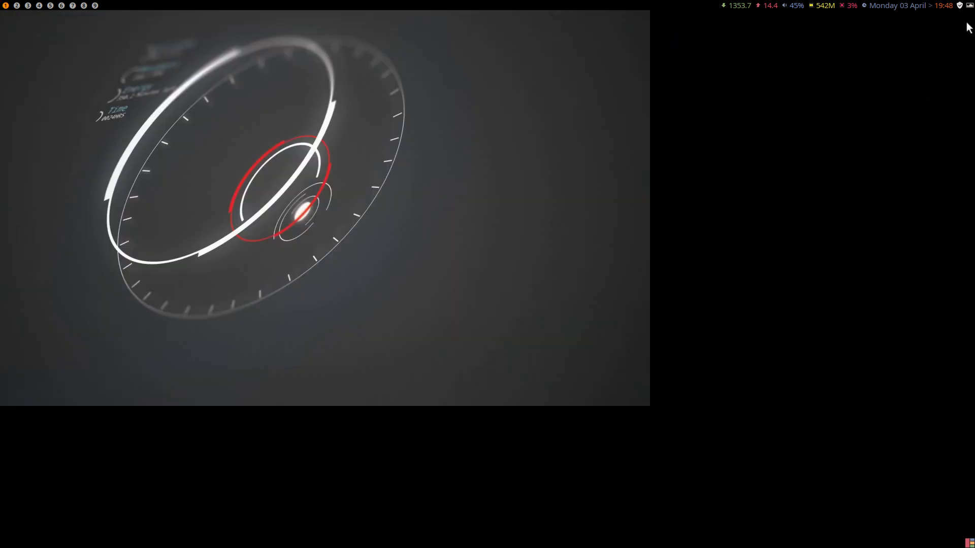
click(968, 5)
click(940, 19)
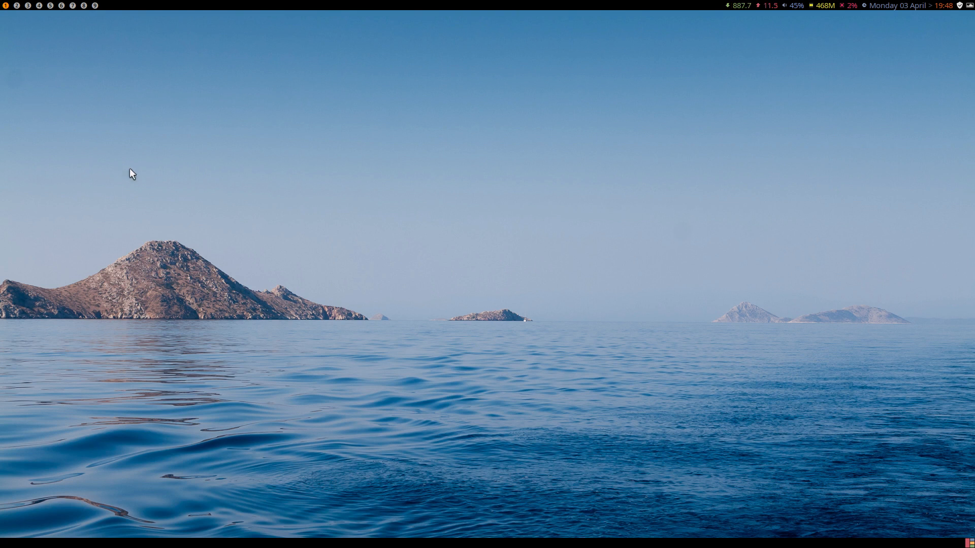
- Start the Arch Linux Tweak Tool from a new terminal with att, authenticating with the account password
key(super+Return)
text(ay)
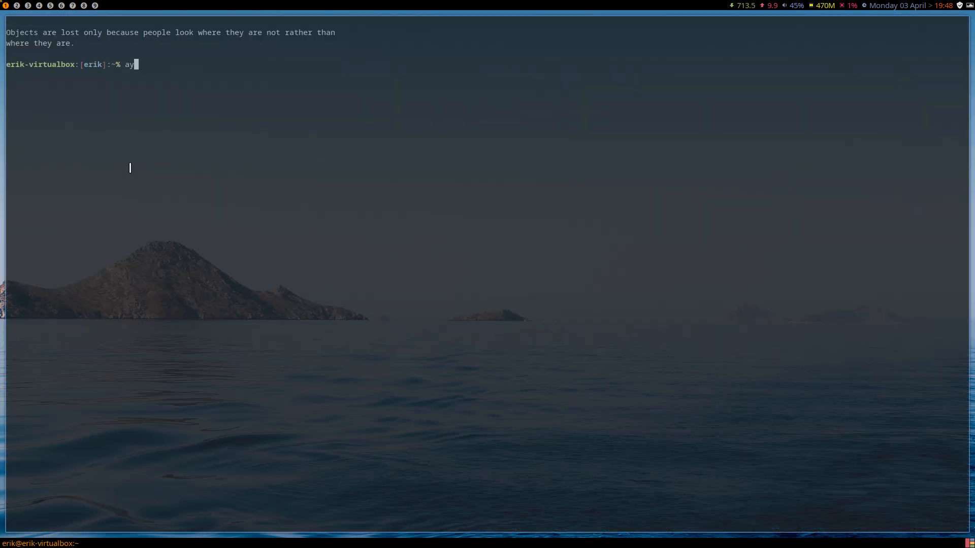
key(BackSpace)
text(r)
text(t)
key(Return)
text(***)
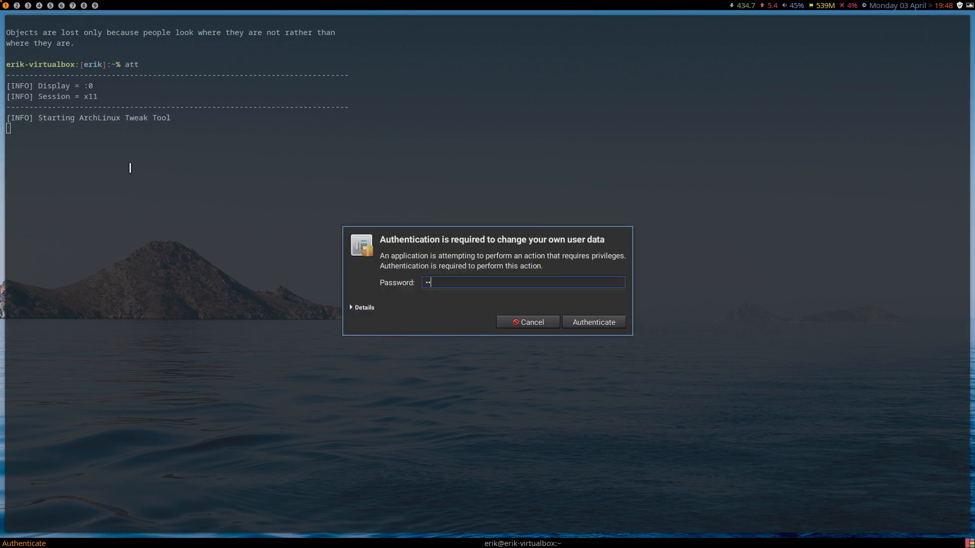
key(Return)
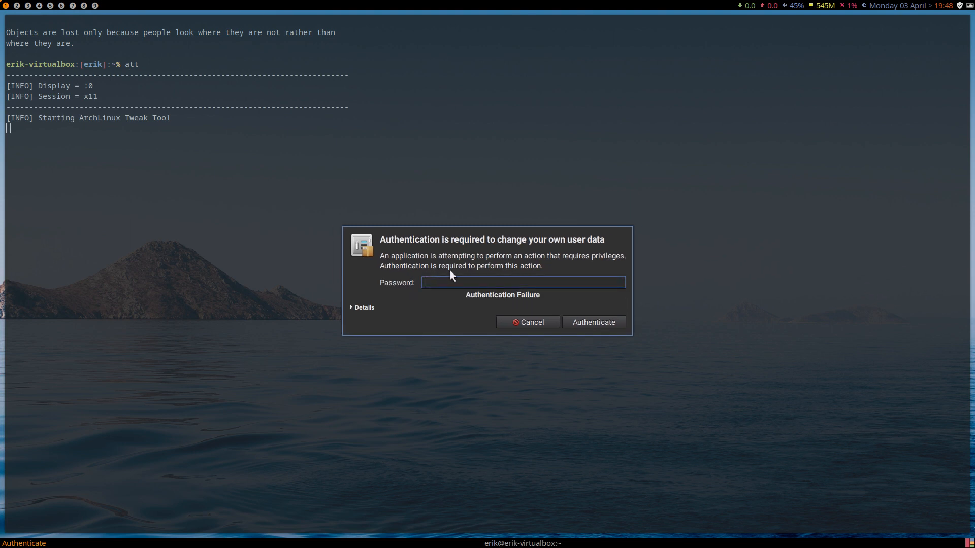
key(Return)
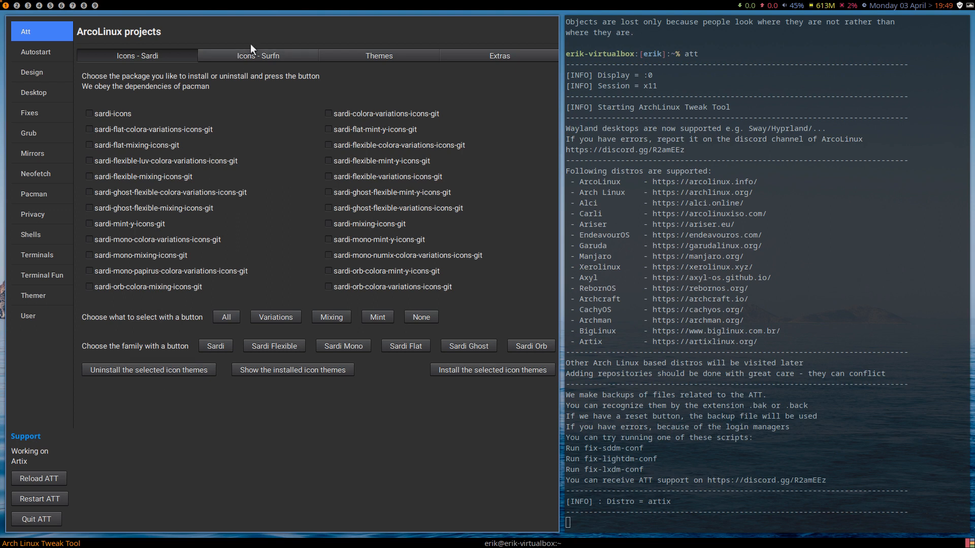
- Install the i3 desktop with the Tweak Tool's Desktop Installer
click(267, 54)
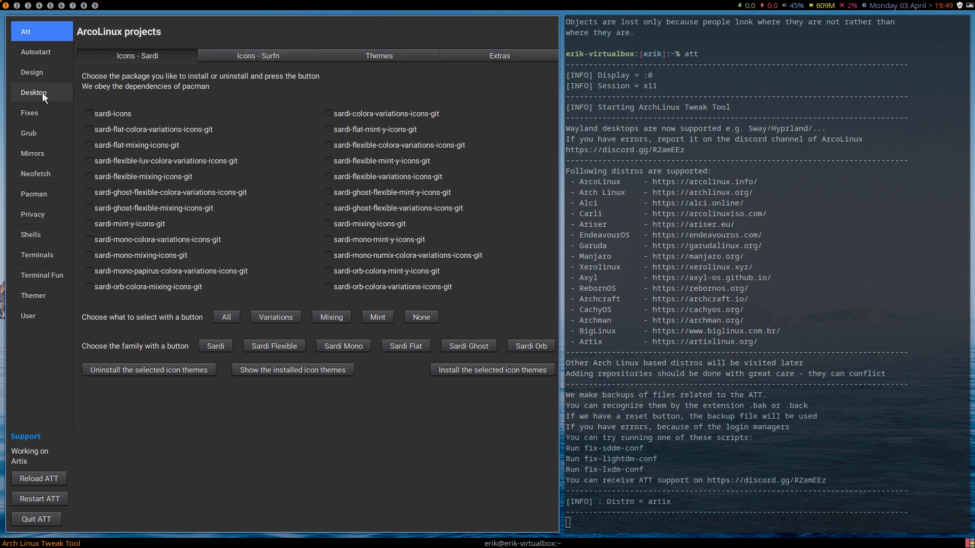
click(42, 92)
click(169, 131)
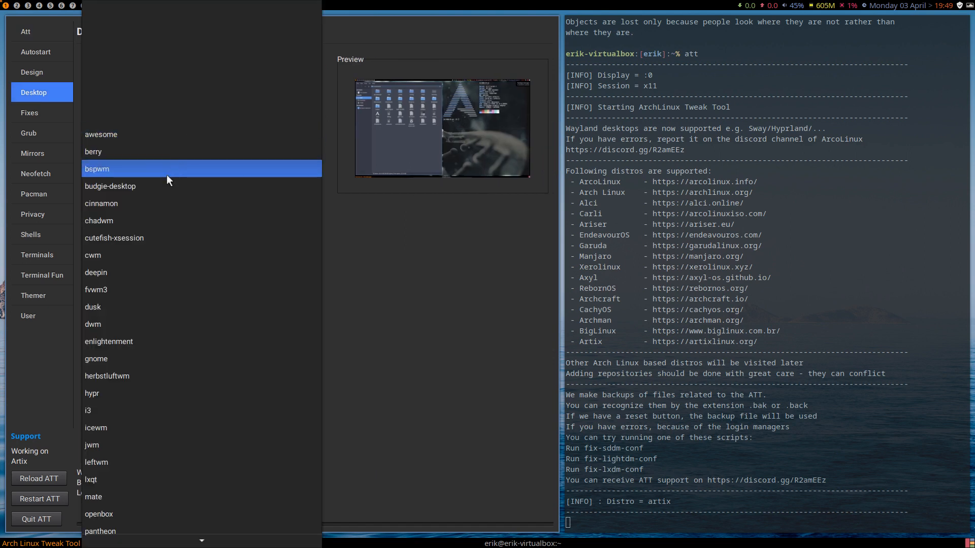
scroll(167, 174, down, 2)
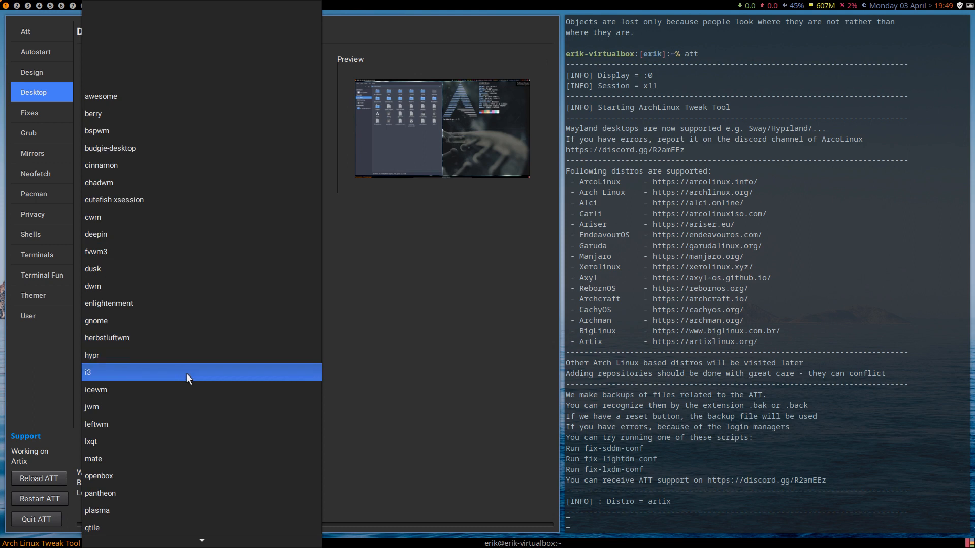
click(187, 373)
click(159, 186)
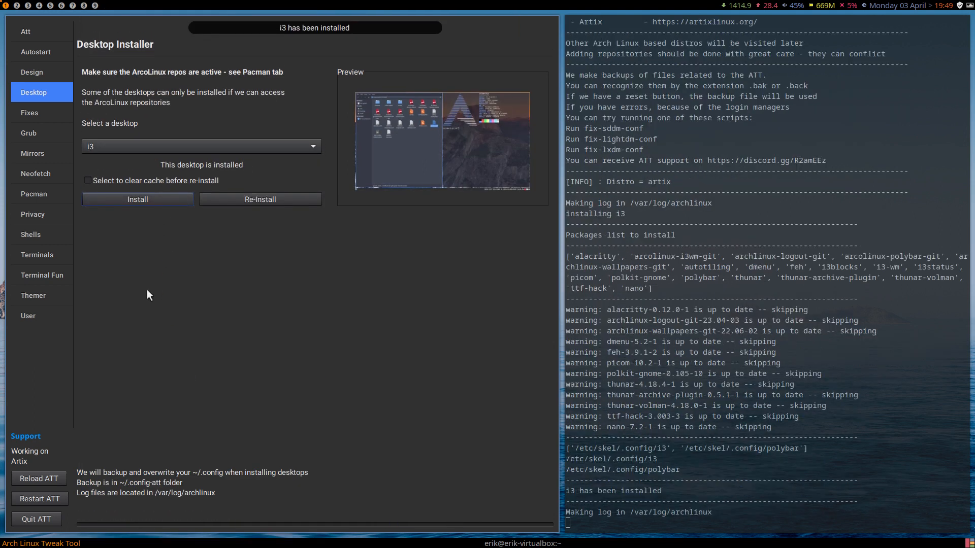
- Install the leftwm desktop as well and quit the Arch Linux Tweak Tool
click(159, 149)
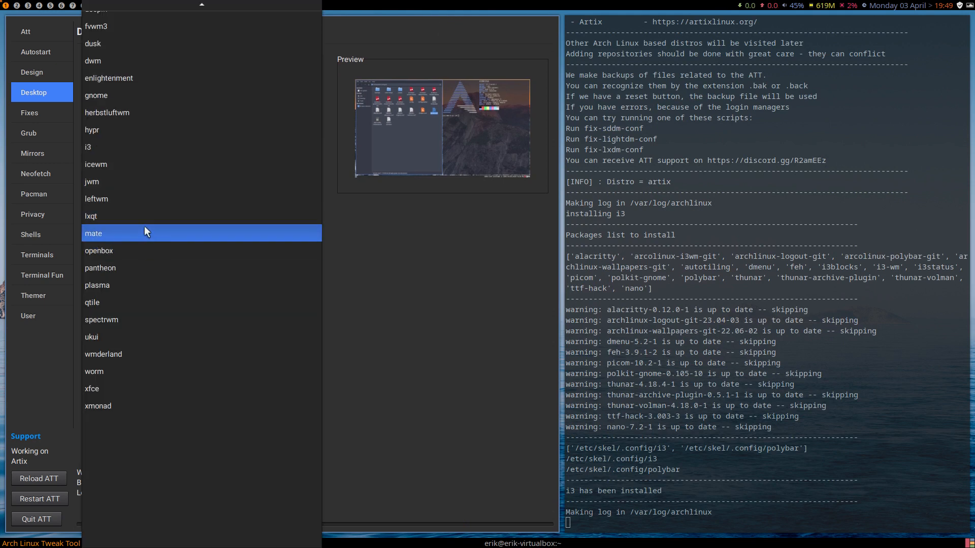
click(144, 199)
click(163, 190)
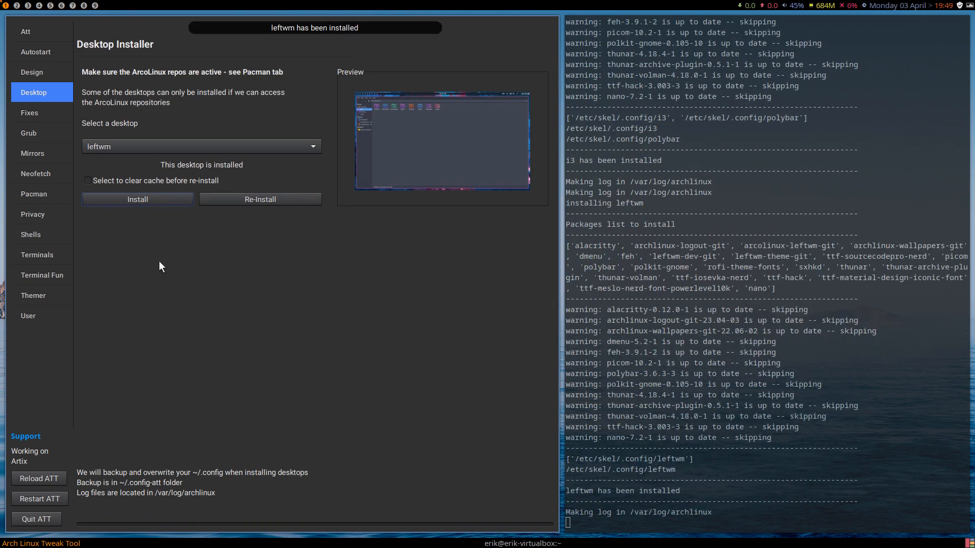
click(28, 519)
- Log out of awesome and log back in to the i3 session with the account password
key(super+x)
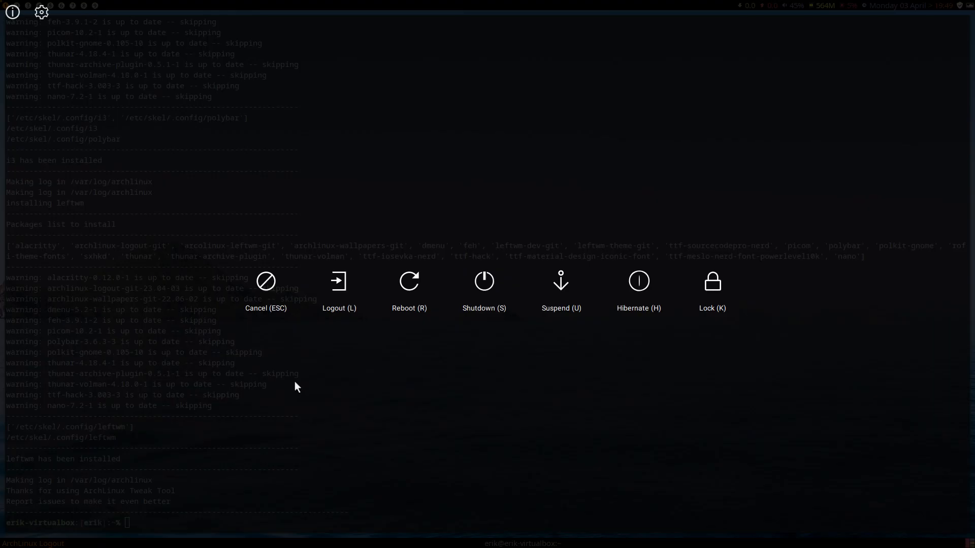
key(l)
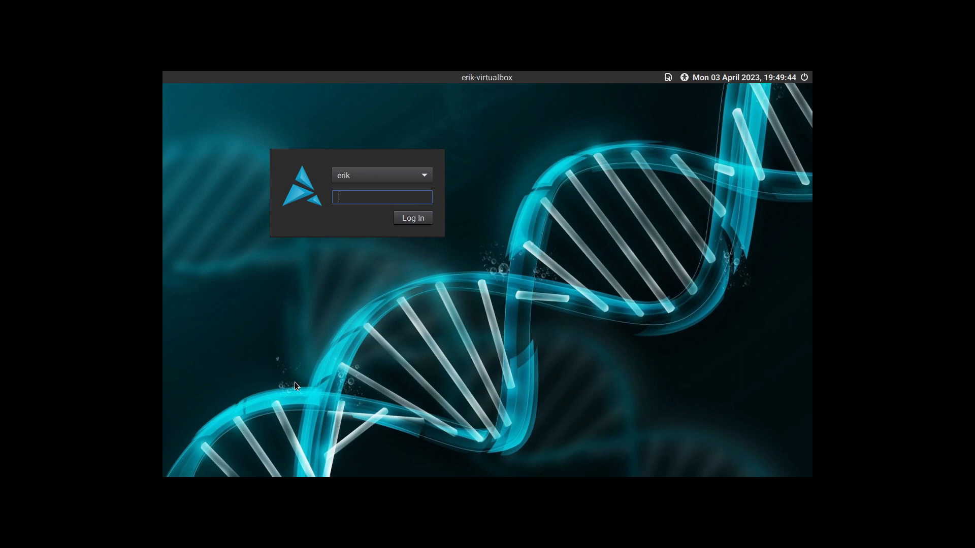
click(668, 79)
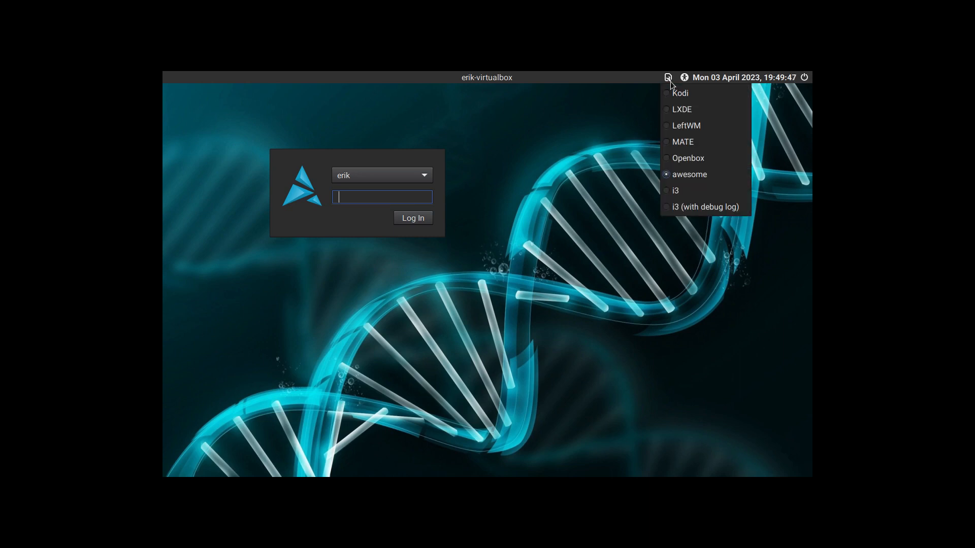
click(673, 190)
text(••)
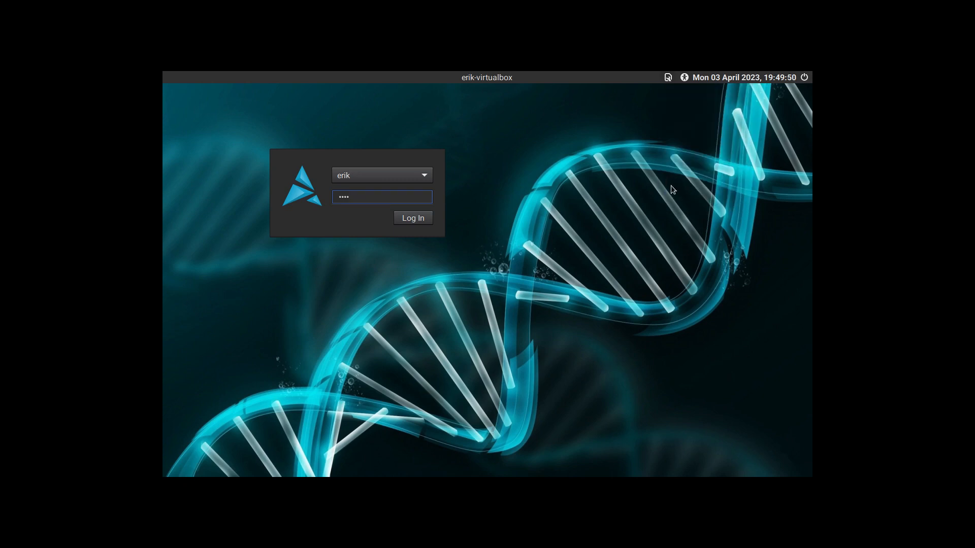
key(Return)
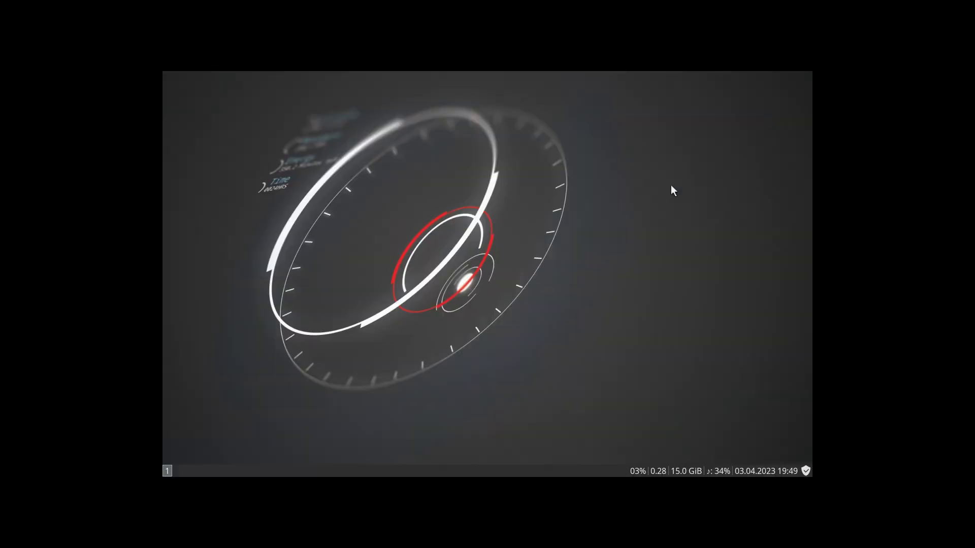
key(super+Return)
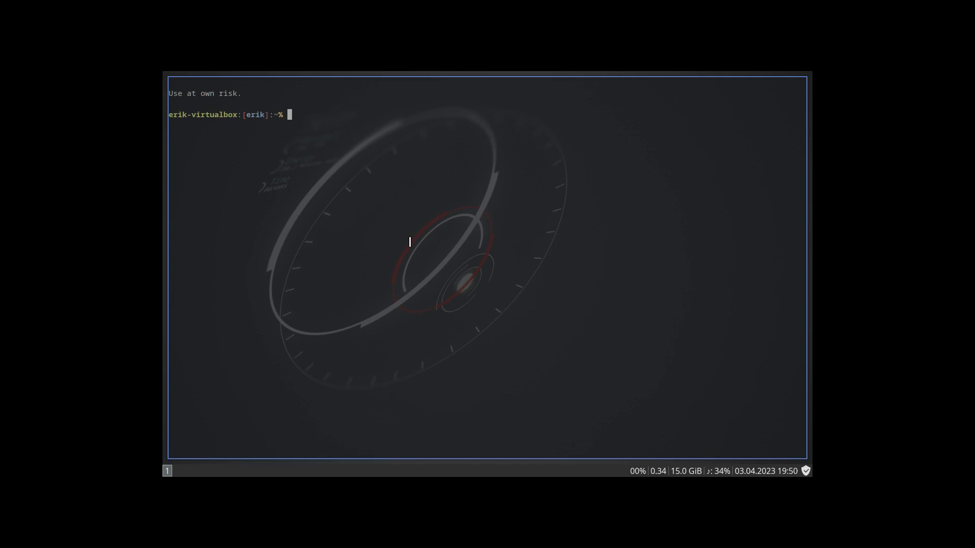
text(loginctl)
key(super+shift+q)
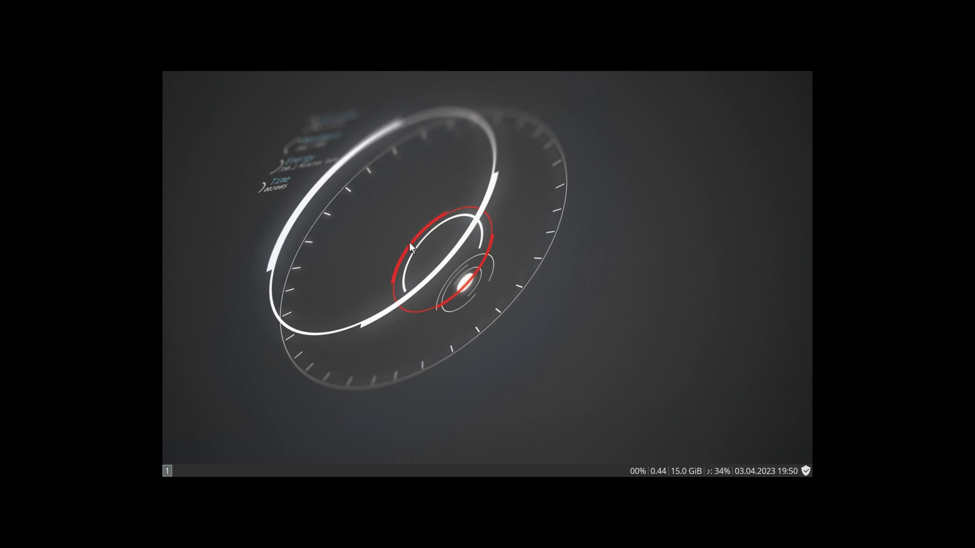
- Open a terminal, the file manager at the home folder and a second terminal as tiled windows
key(super+Return)
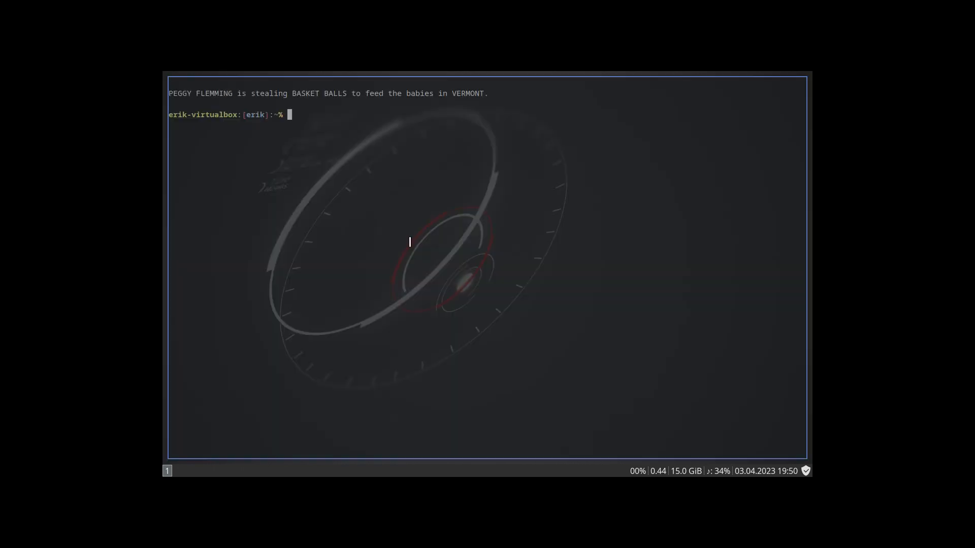
key(super+e)
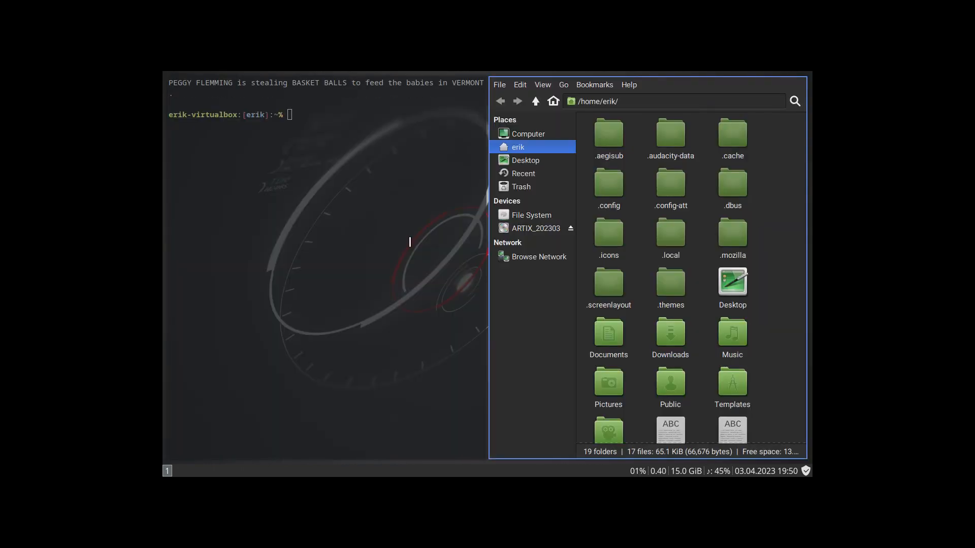
key(super+Return)
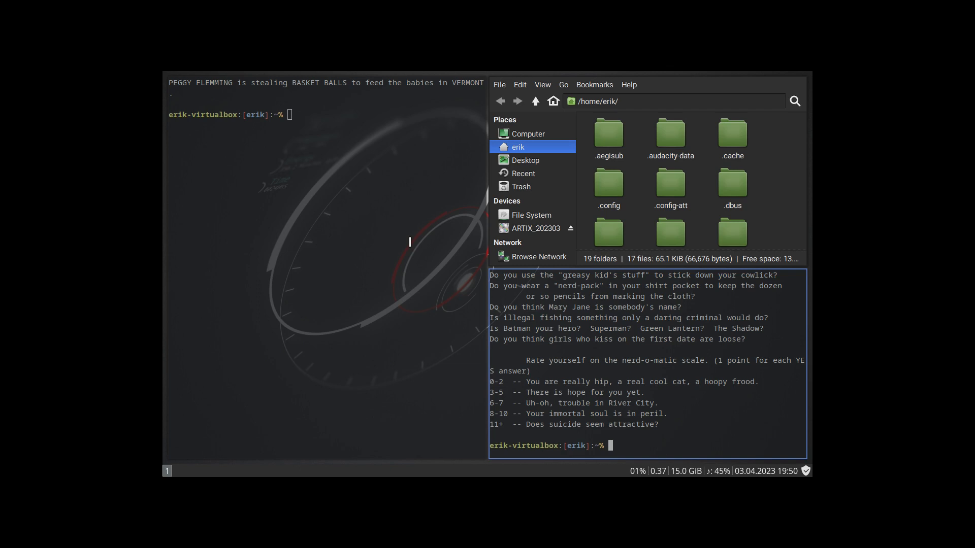
- Look through the installed applications in the full-screen application launcher
key(super+d)
key(Escape)
key(super+shift+d)
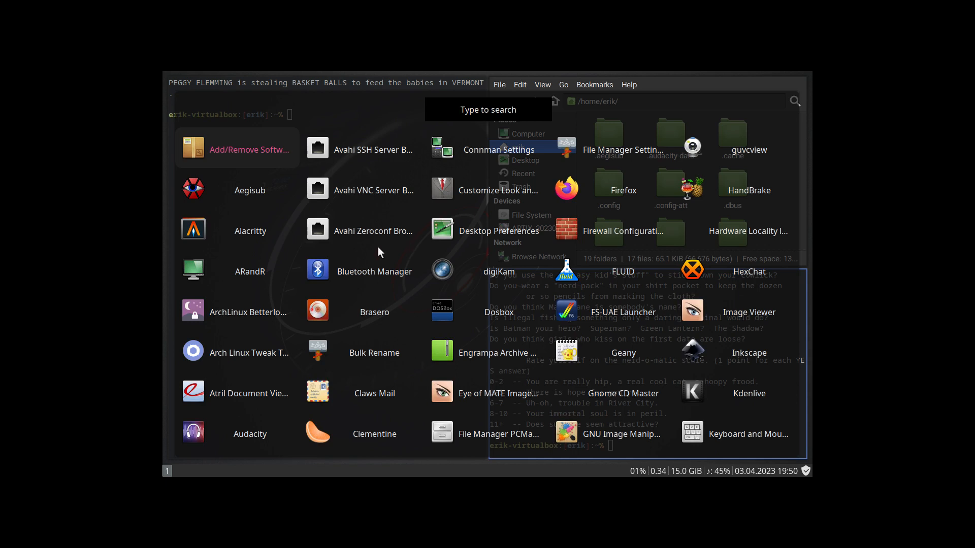
key(Down)
key(Down)
key(Down)
key(Down)
key(Down)
key(Down)
key(Down)
key(Down)
key(Down)
key(Down)
key(Down)
key(Down)
key(Down)
key(Down)
key(Down)
key(Down)
key(Down)
key(Down)
key(Down)
key(Down)
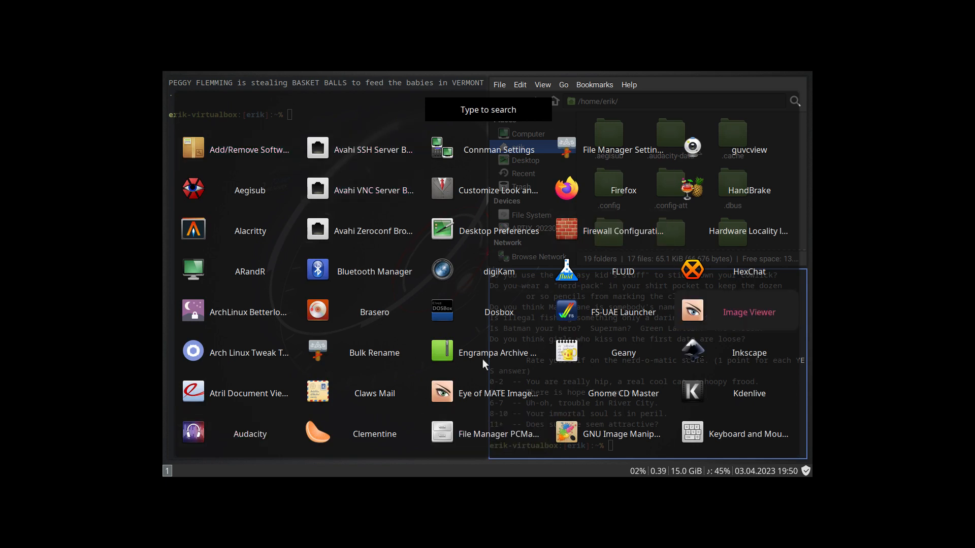
key(Down)
key(Down)
key(Down)
key(Down)
key(Down)
key(Down)
key(Down)
key(Down)
key(Down)
key(Down)
key(Down)
key(Down)
key(Down)
key(Down)
key(Down)
key(Down)
key(Down)
key(Down)
key(Down)
key(Down)
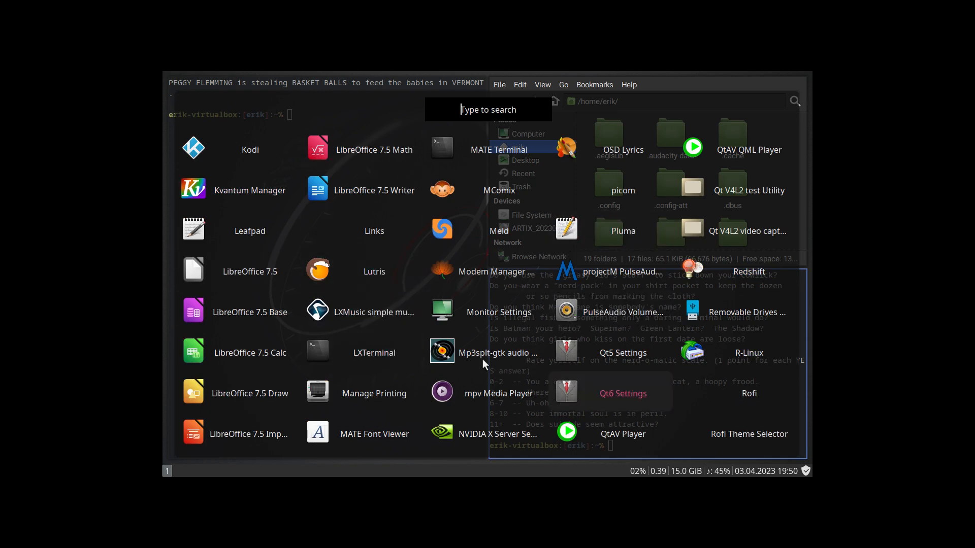
key(Down)
key(Down)
key(Down)
key(Down)
key(Down)
key(Down)
key(Down)
key(Down)
key(Down)
key(Down)
key(Down)
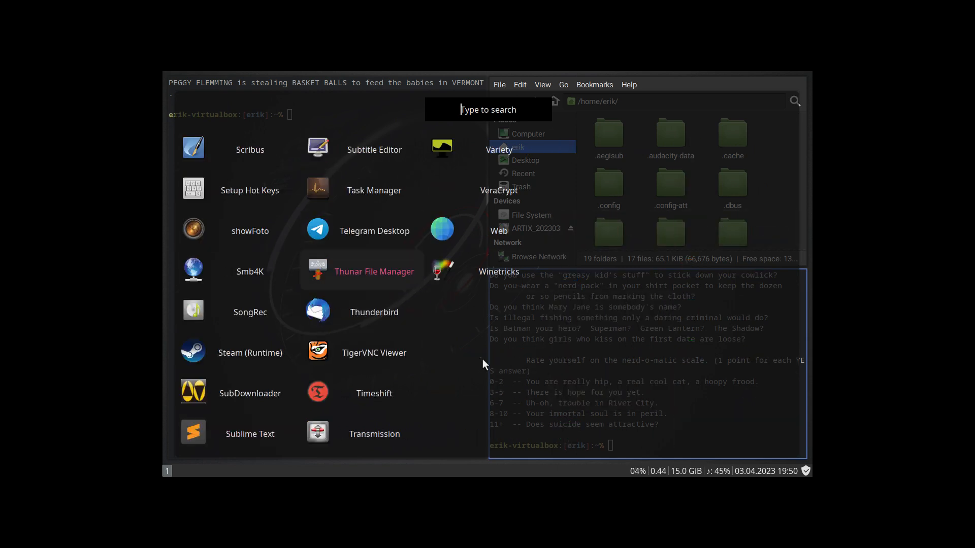
key(Return)
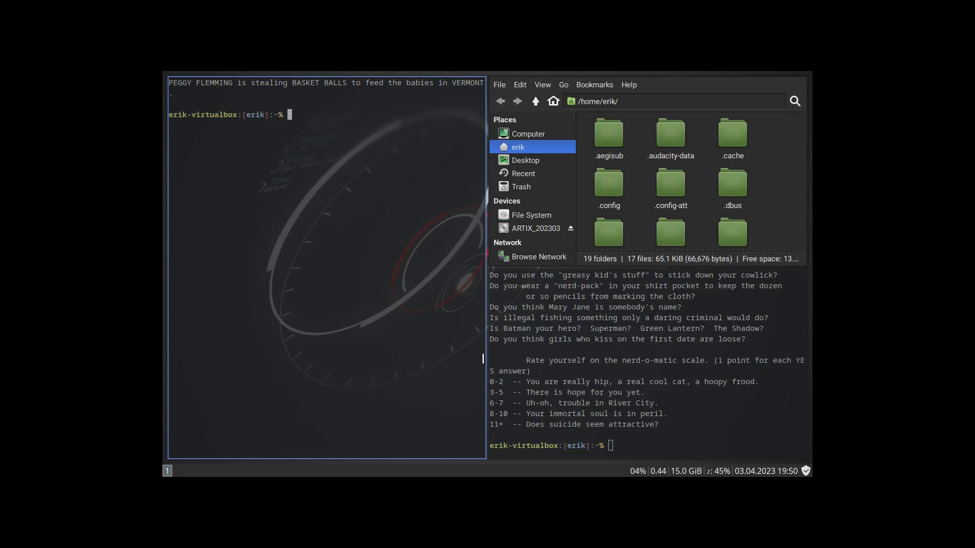
- Close both terminals and the file manager to empty the workspace
key(super+shift+q)
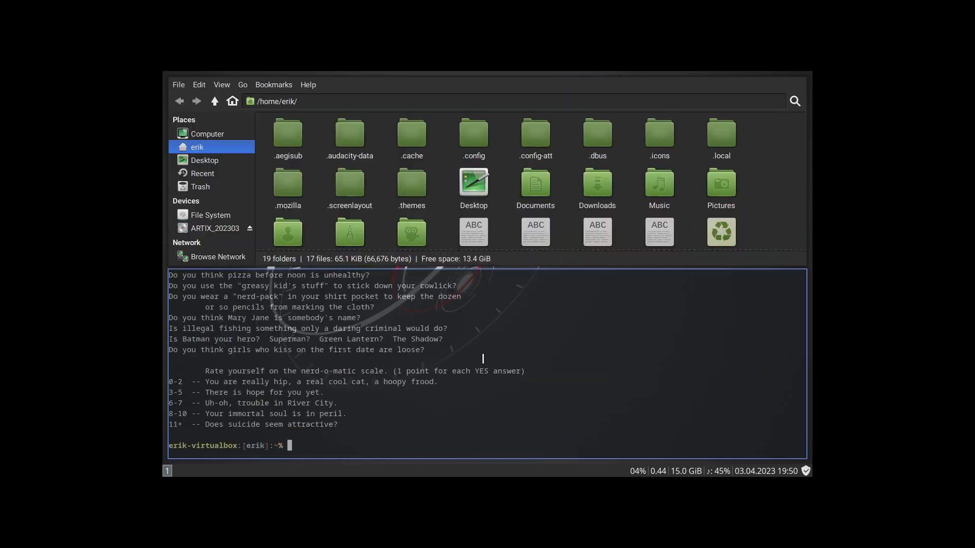
key(super+shift+q)
key(super+shift+q)
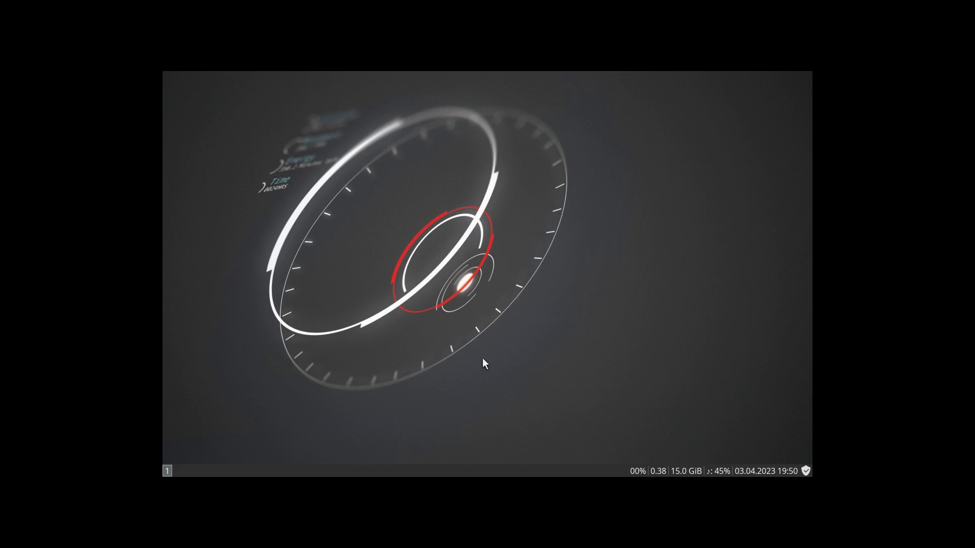
- Install the dex package from a new terminal with sudo pacman -S dex, entering the account password and accepting the installation
key(super+Return)
text(sudo pacman -S dex)
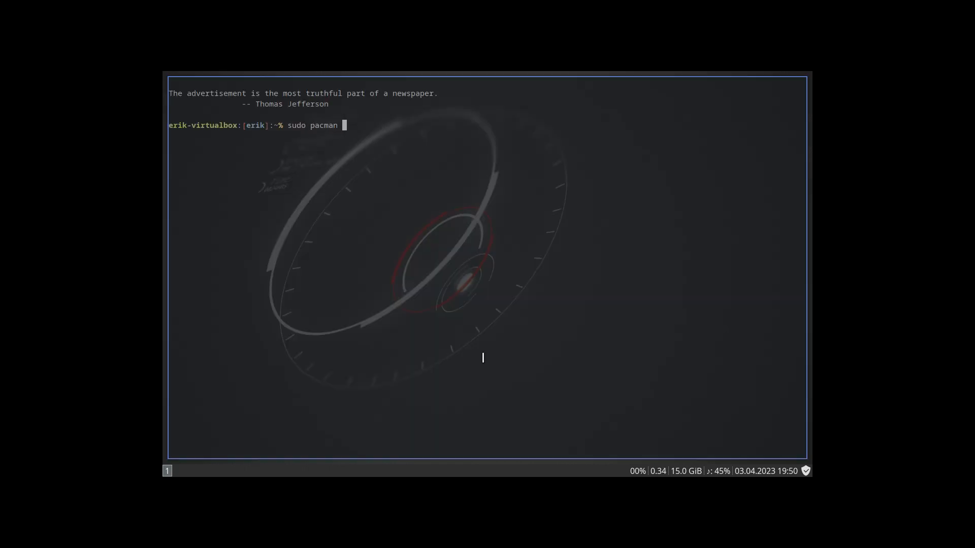
key(Return)
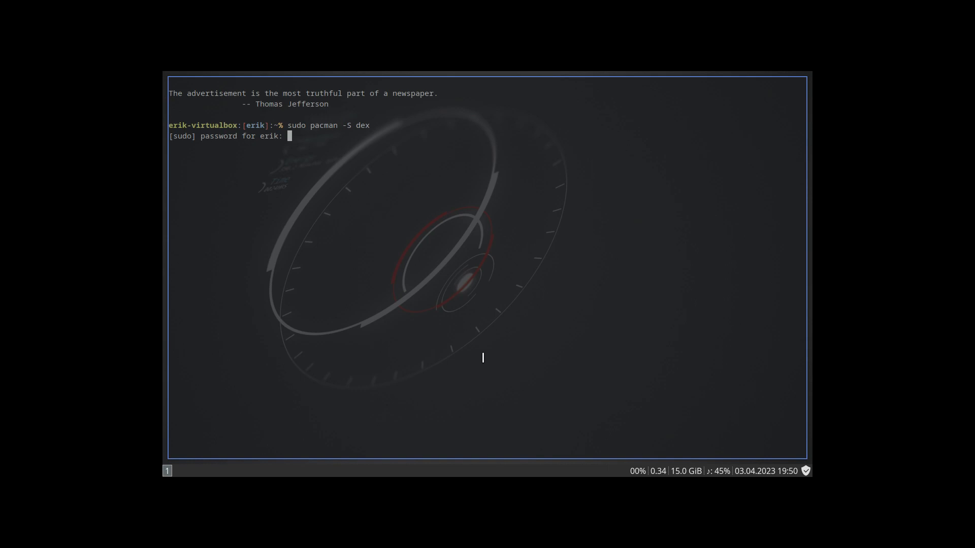
key(Return)
- Read the dex manual page with man dex, marking the -a, --autostart option, and quit it
key(Return)
text(ma)
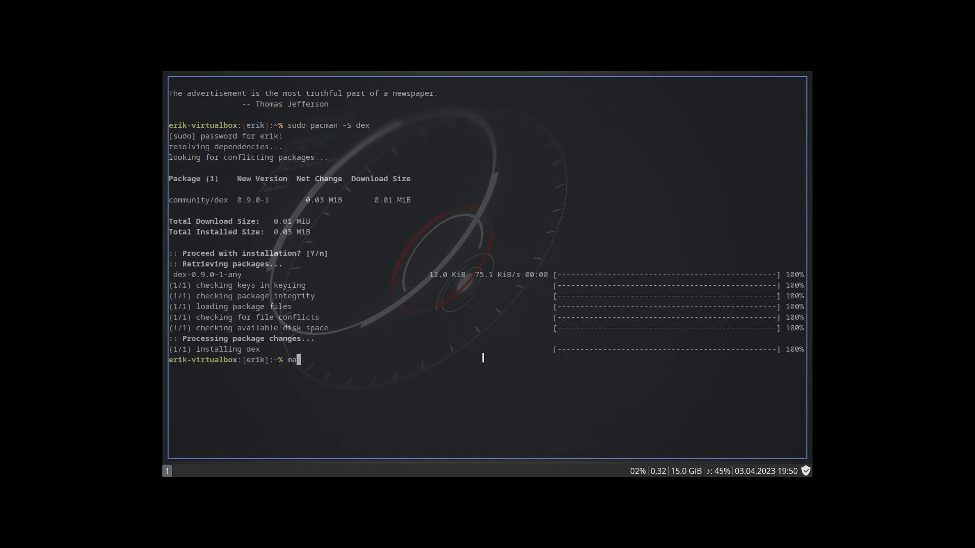
text(n dex)
key(Return)
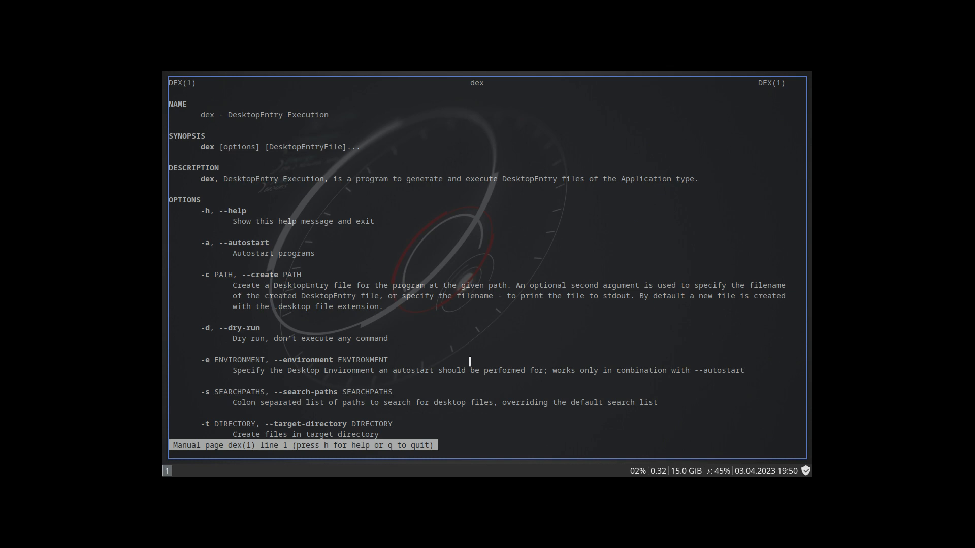
drag(270, 242, 202, 242)
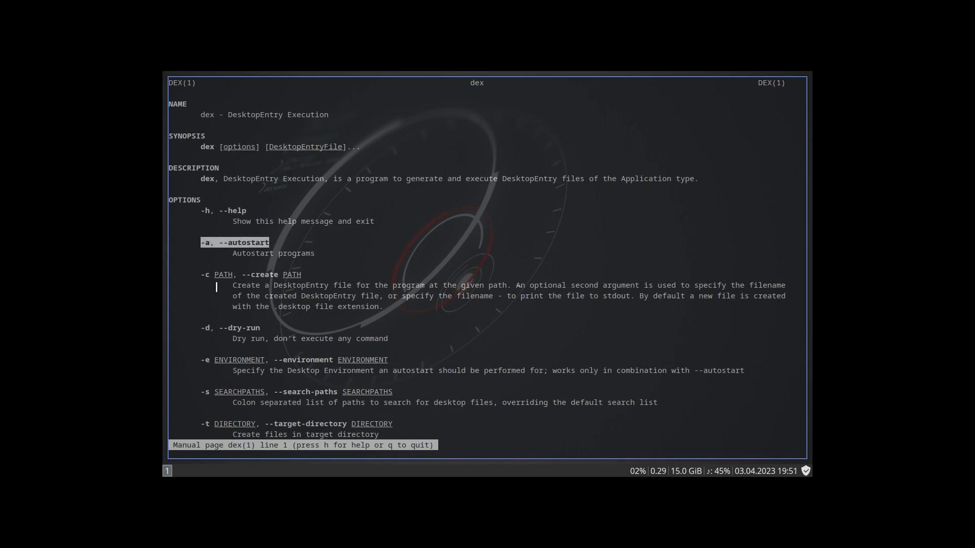
key(q)
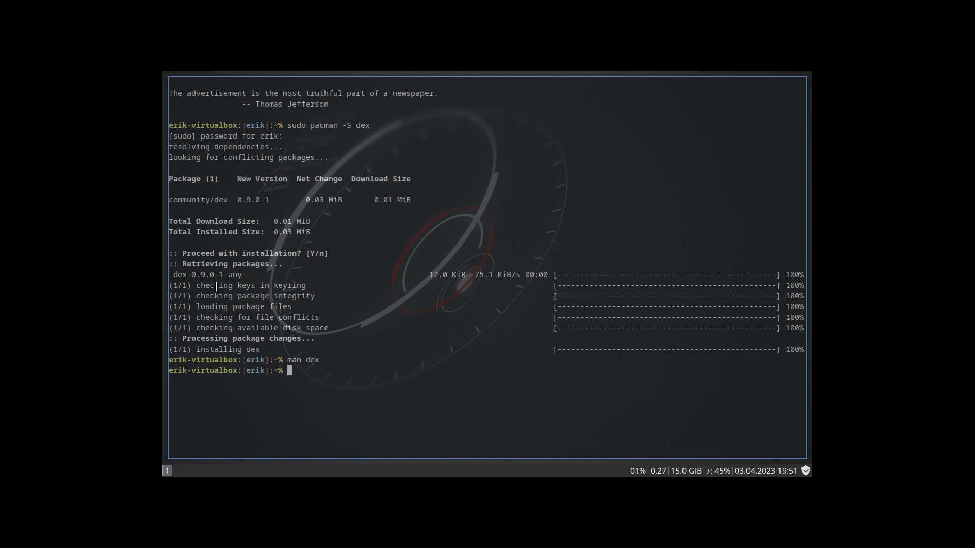
- Run dex -a to launch the autostart programs
text(dex -a)
key(Return)
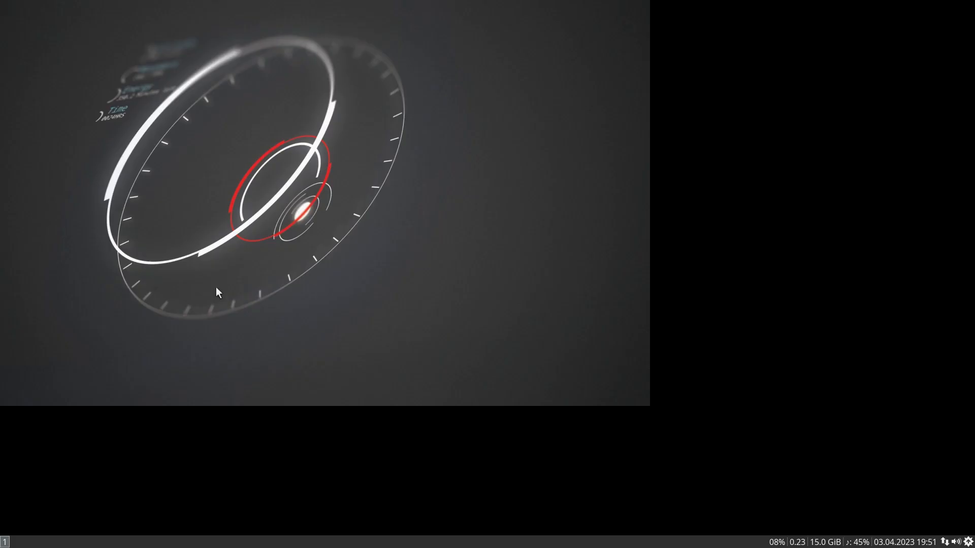
- Launch Variety from the application launcher and close its preferences window
key(super+d)
text(var)
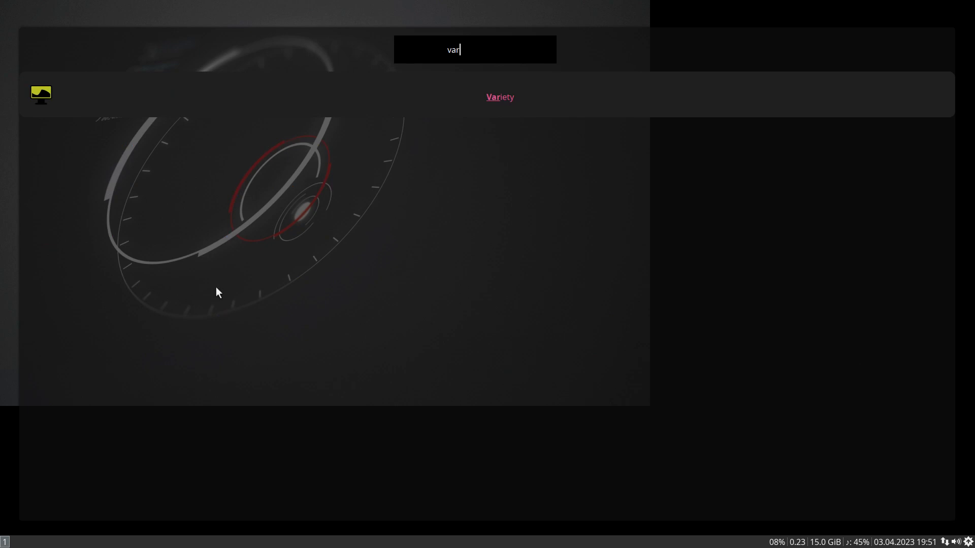
key(Return)
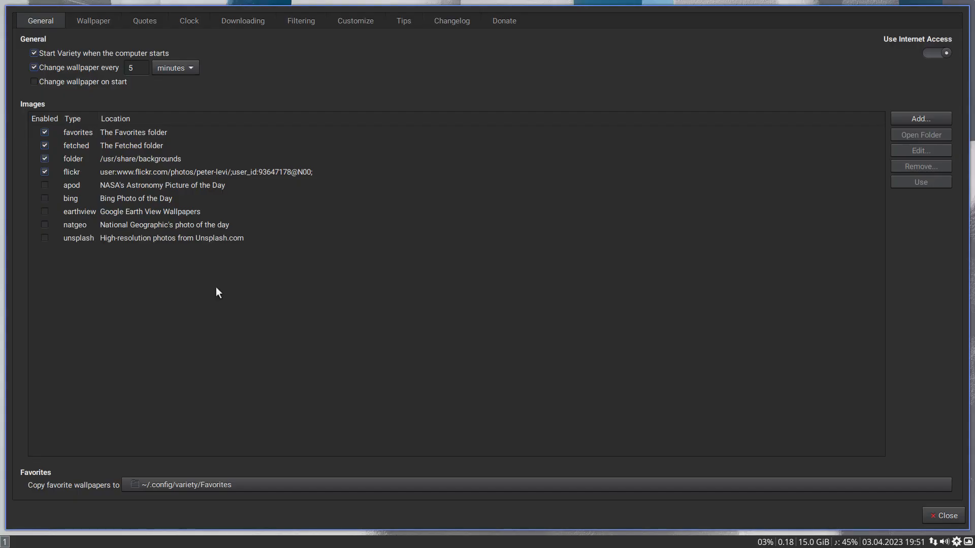
key(super+shift+q)
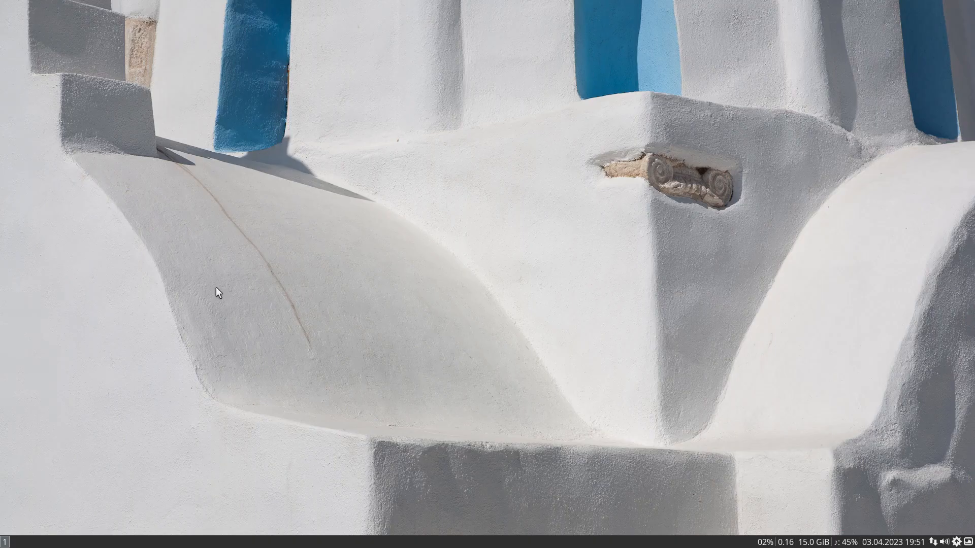
- Start the Arch Linux Tweak Tool with att from a new terminal, authenticating with the account password
key(super+Return)
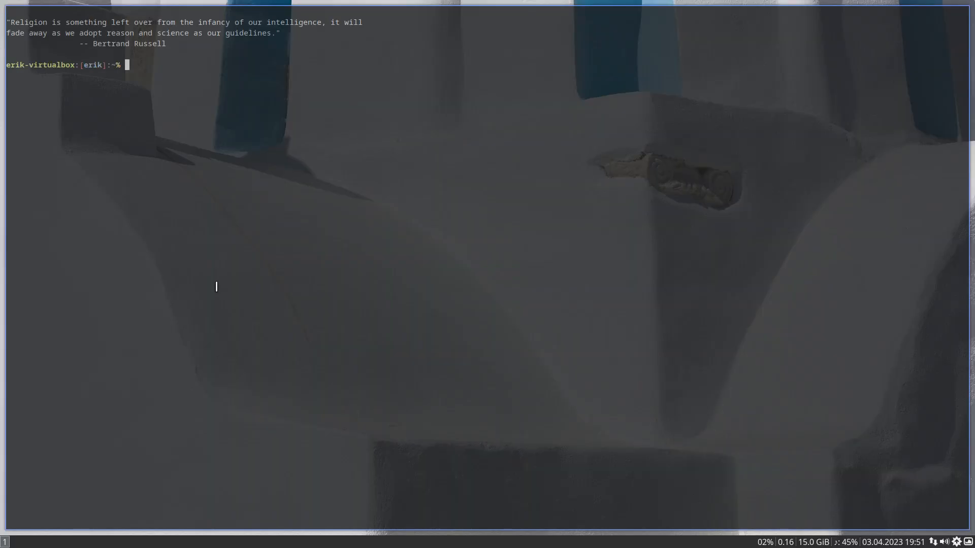
text(att)
key(Return)
text(••••)
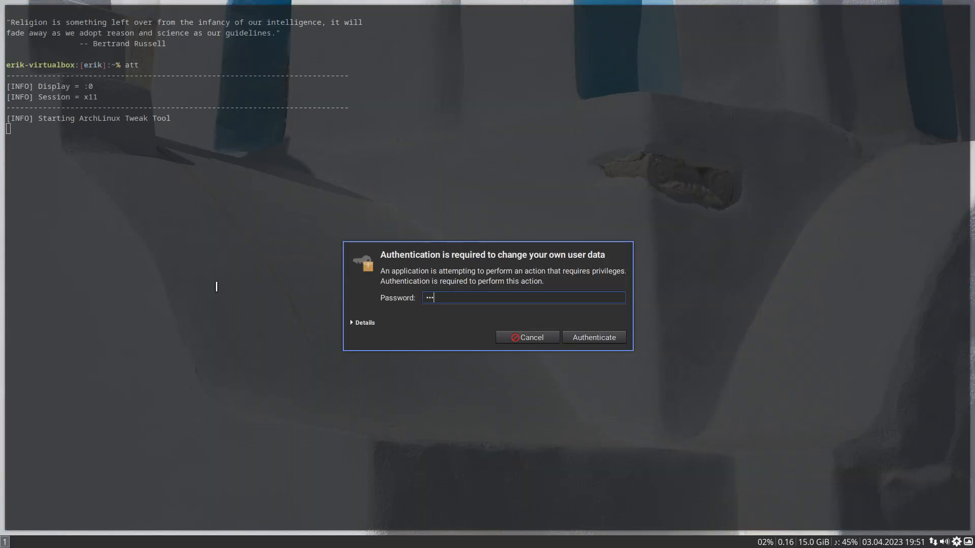
key(Return)
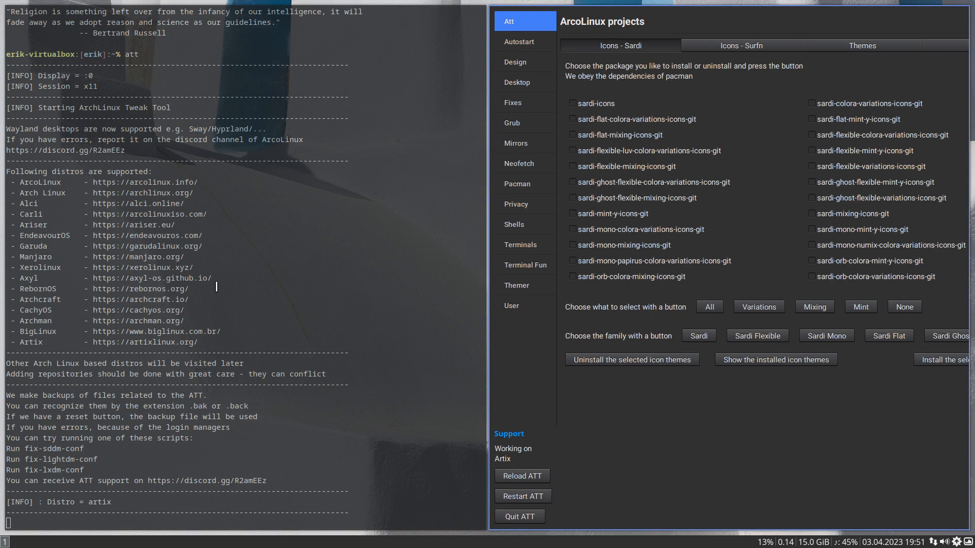
- Update the system with sudo pacman -Syyu in another terminal, entering the account password, and highlight the synchronized repositories, including the arcolinux ones
key(super+Return)
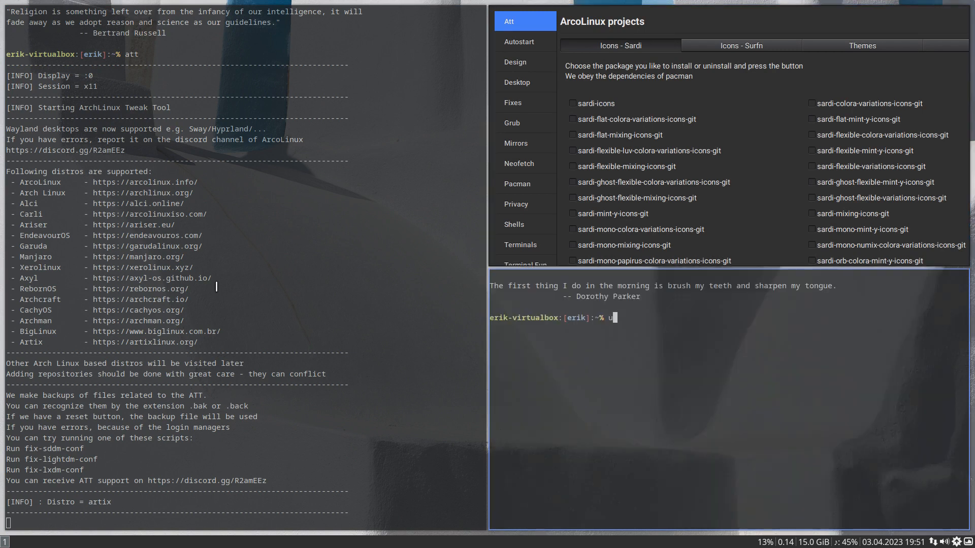
text(sudo pacman -Syyu)
key(Return)
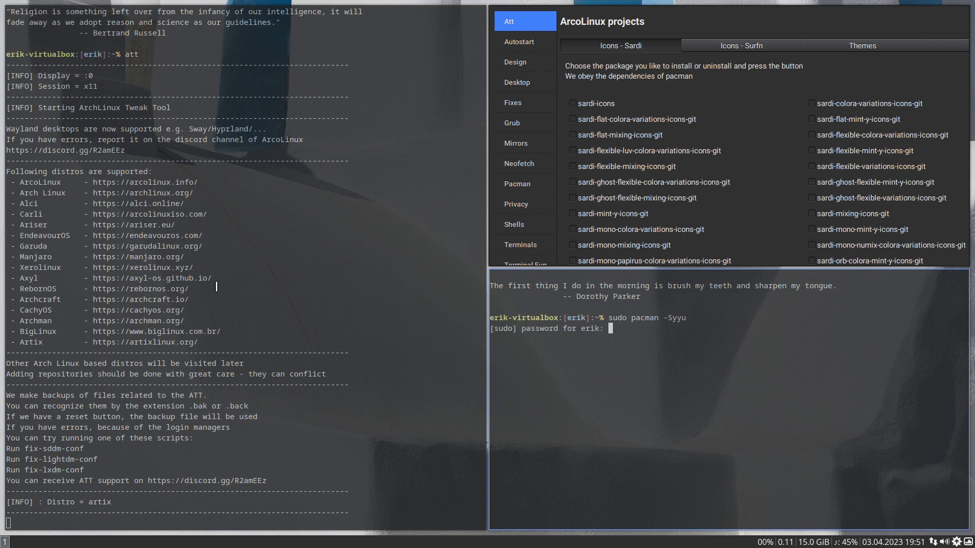
key(Return)
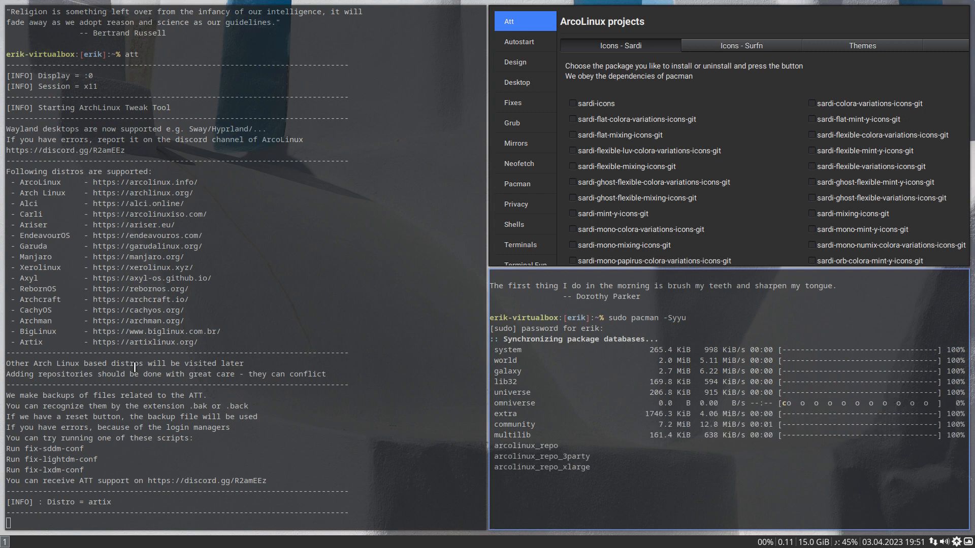
drag(522, 435, 483, 348)
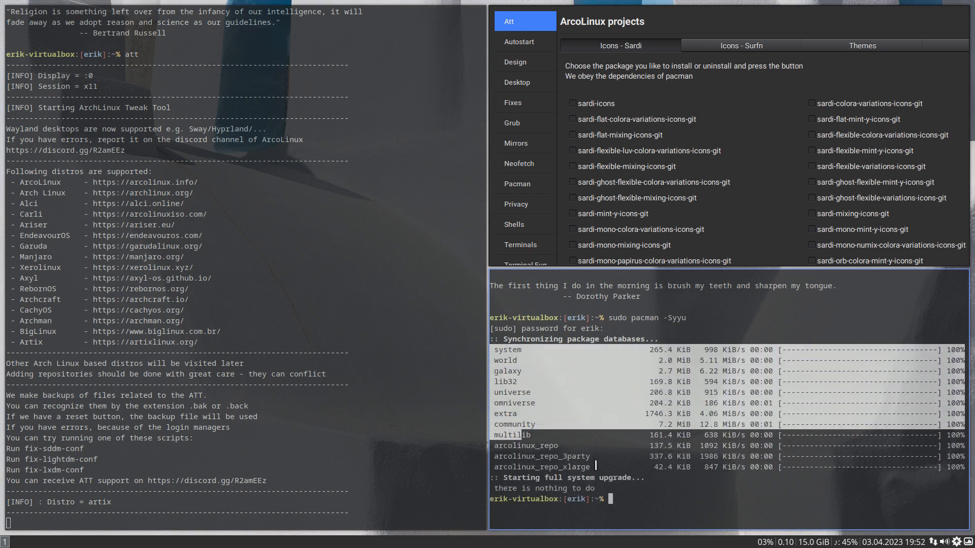
drag(595, 467, 495, 445)
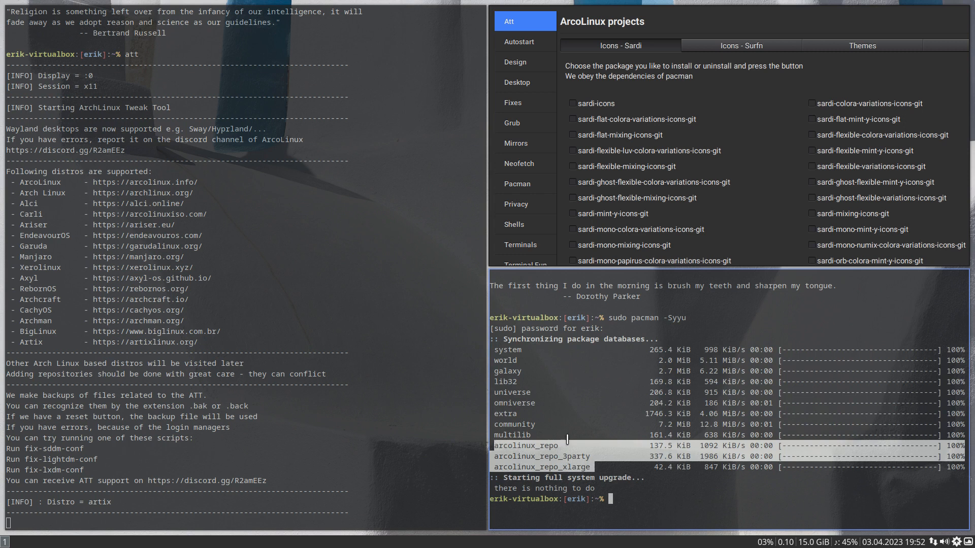
- Close the update terminal and enable the Nemesis, Endeavour, Xerolinux, Xerolinux XL, Xerolinux Nvidia and Chaotics repos in the Pacman settings
key(super+q)
click(529, 191)
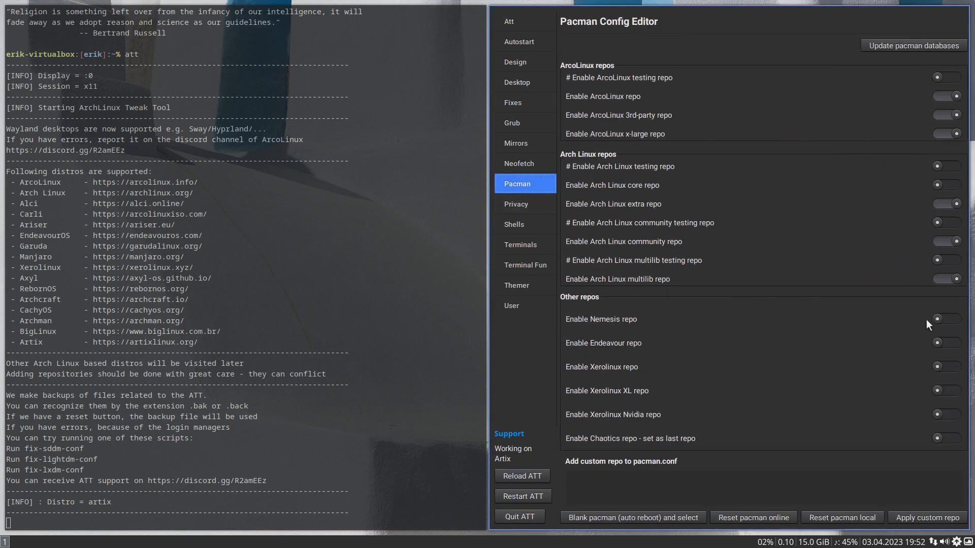
click(946, 319)
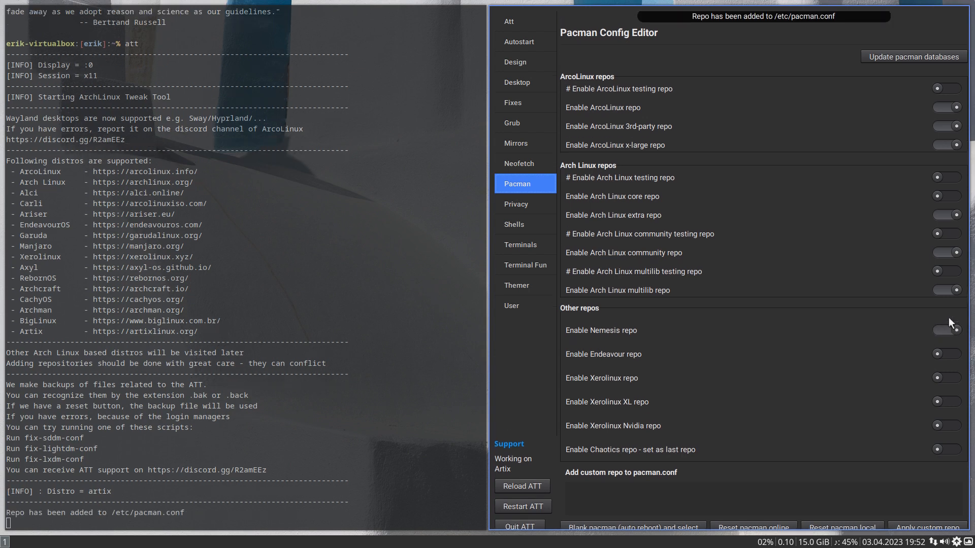
click(957, 356)
click(952, 382)
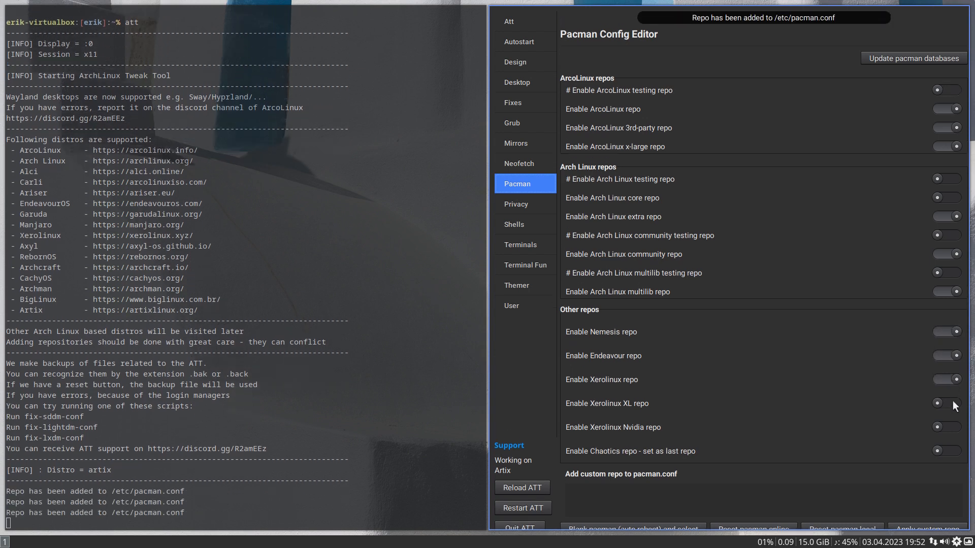
click(953, 404)
click(953, 428)
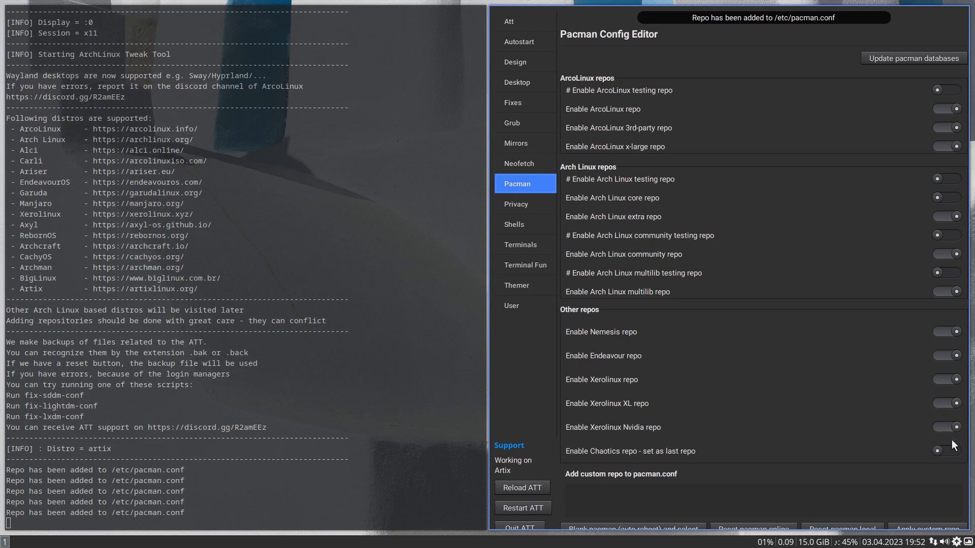
click(952, 451)
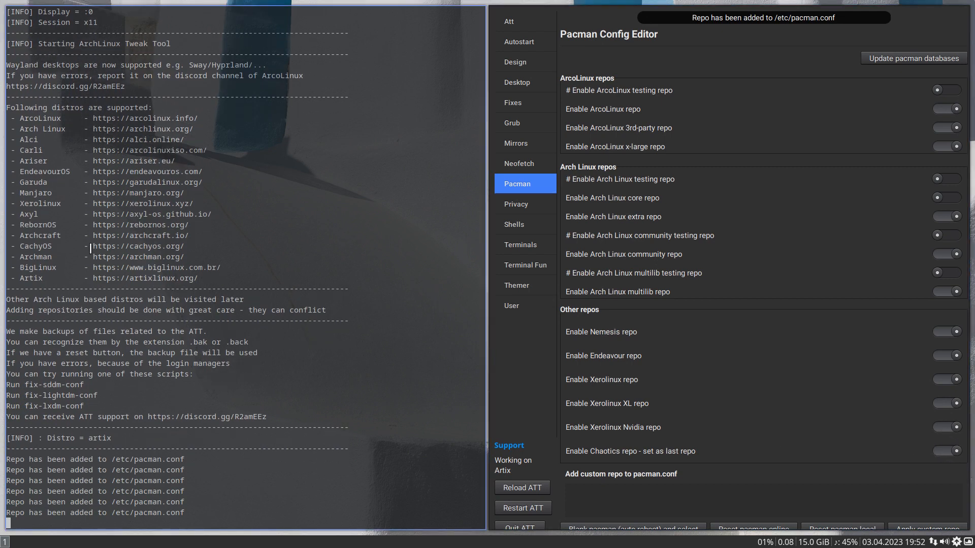
- Run sudo pacman -Syyu in a new terminal on workspace 2, entering the account password
key(super+2)
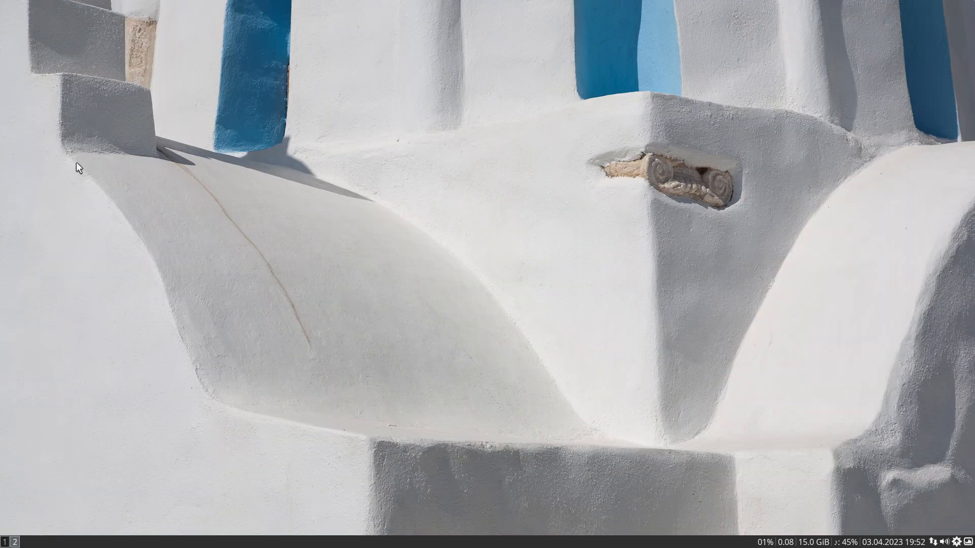
key(super+Return)
text(sud)
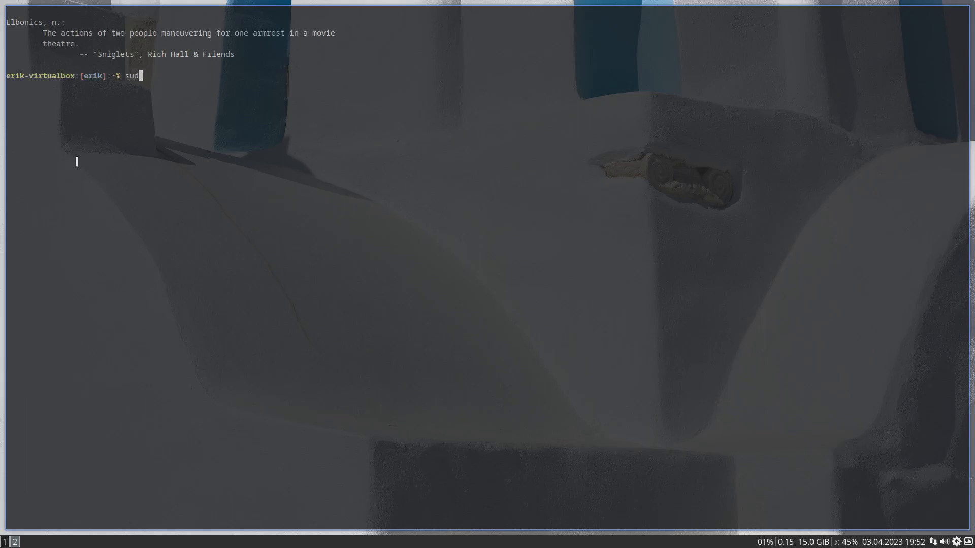
text(o pacman -Syyu)
key(Return)
key(Return)
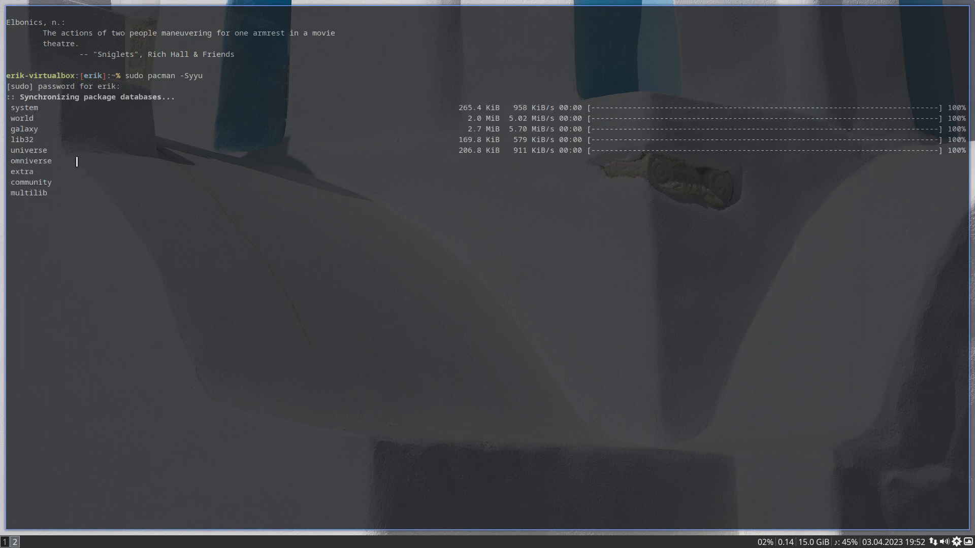
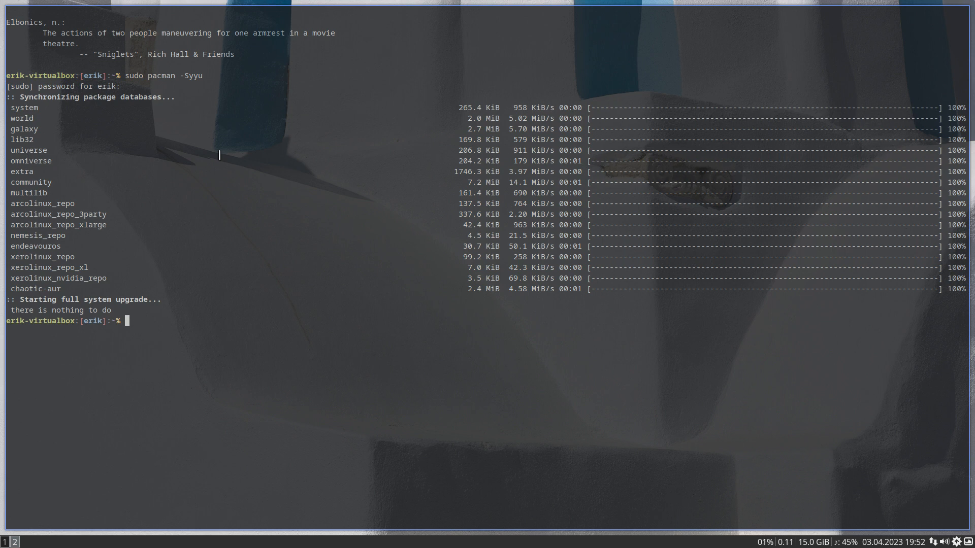
- Close the update terminal and browse the package repositories in Pamac from system and world through omniverse, extra and community
key(super+q)
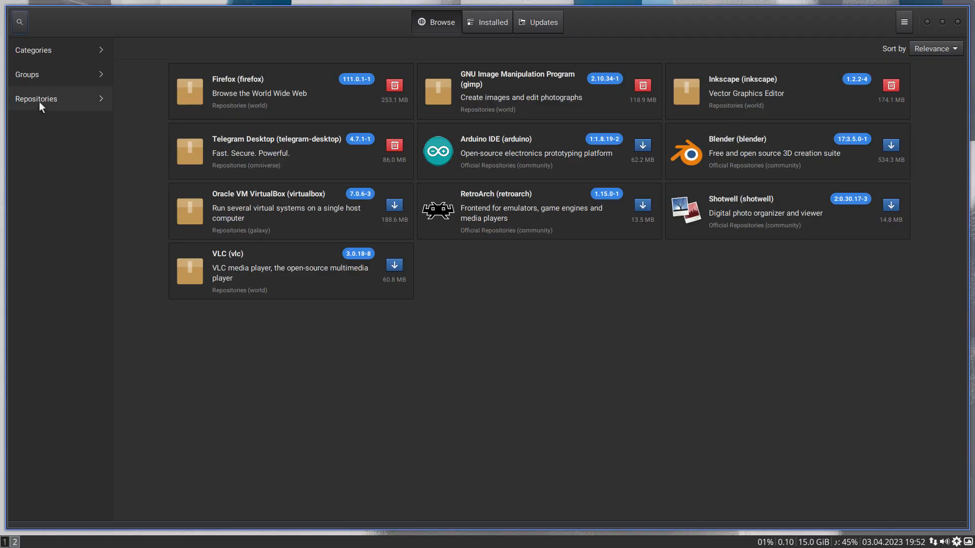
click(39, 101)
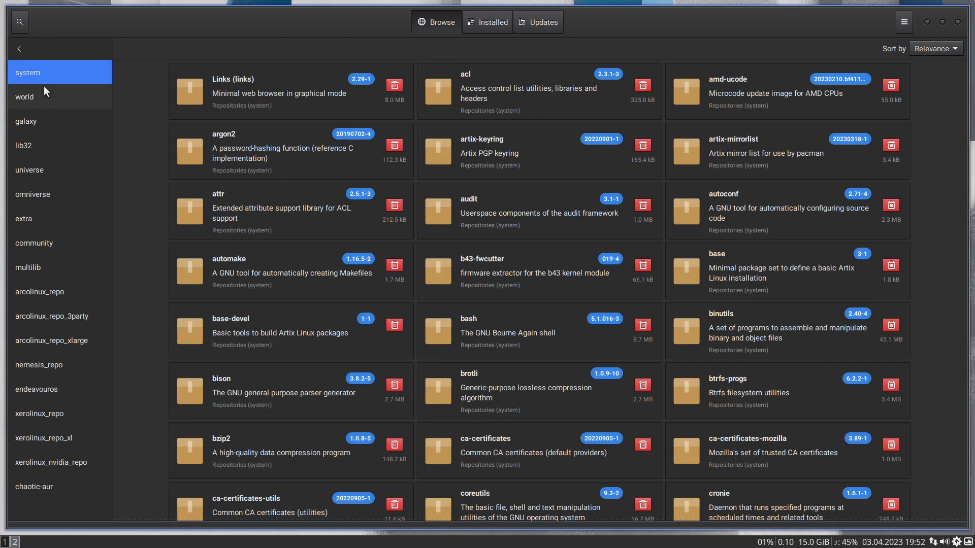
click(43, 92)
click(50, 120)
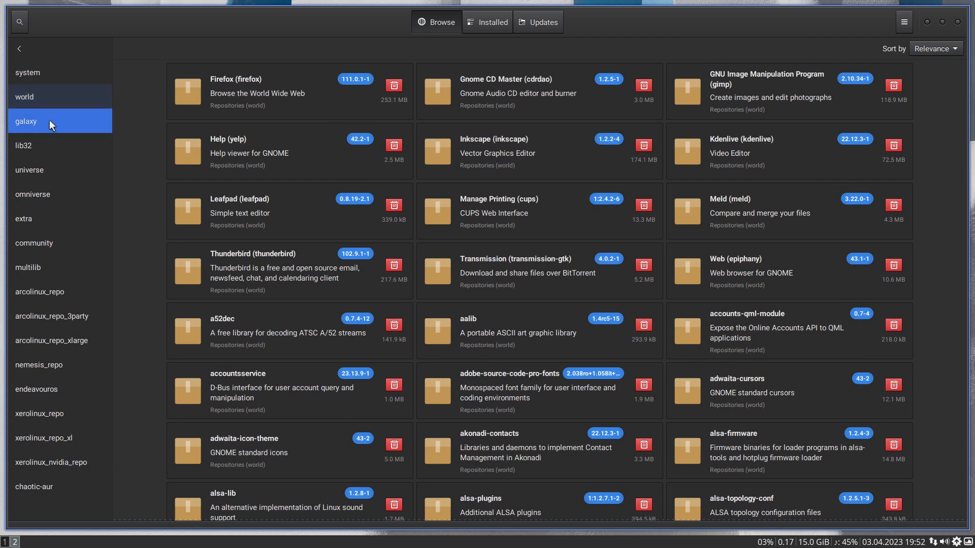
click(56, 140)
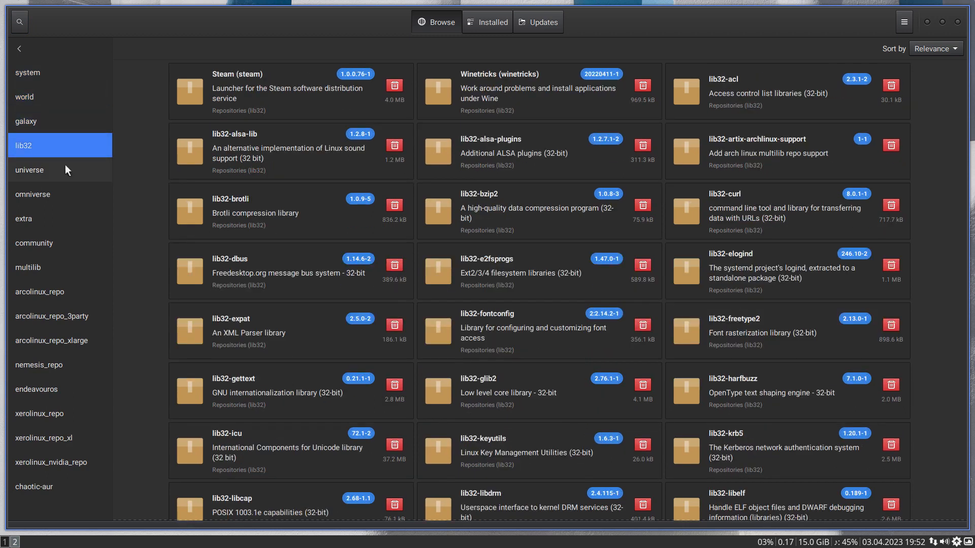
click(65, 170)
click(73, 195)
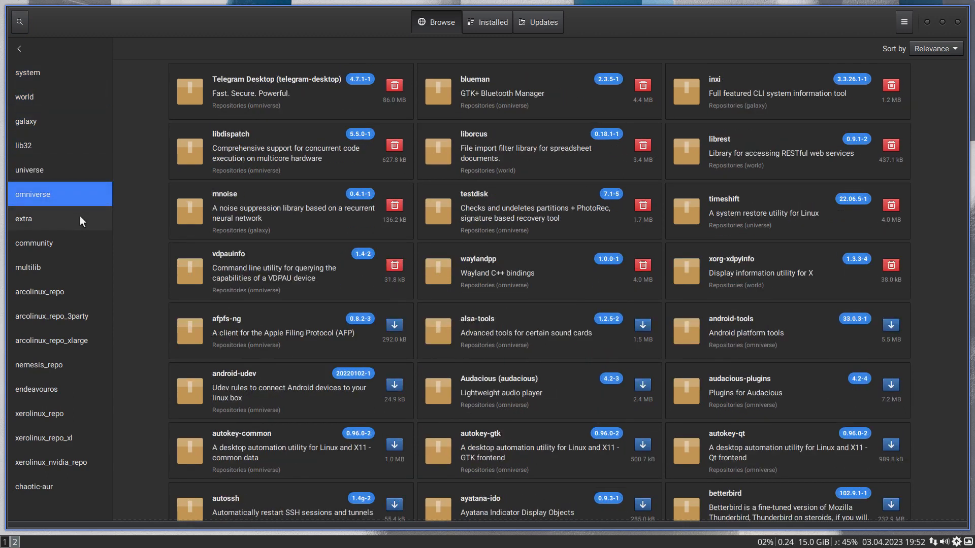
click(80, 218)
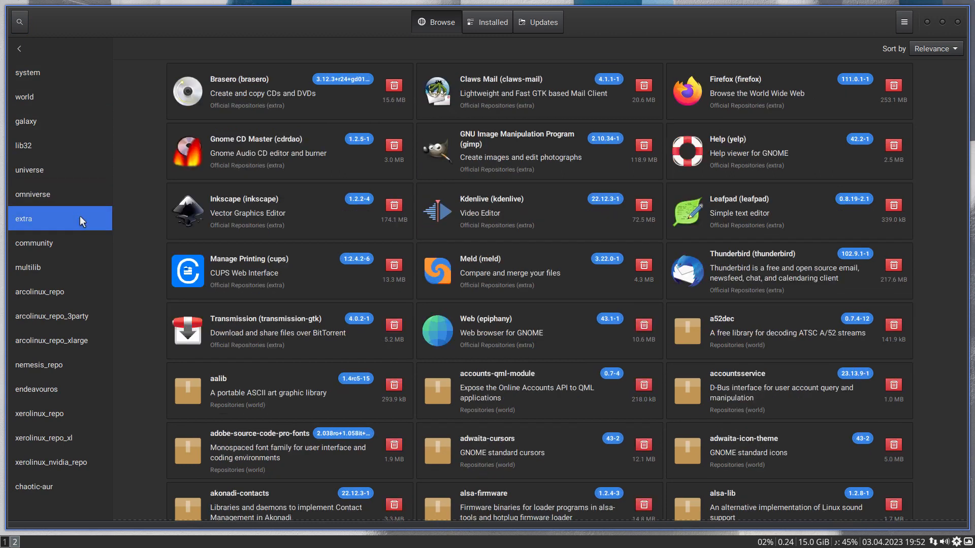
click(79, 242)
- Examine the packages offered by arcolinux_repo, arcolinux_repo_3party and arcolinux_repo_xlarge
click(81, 286)
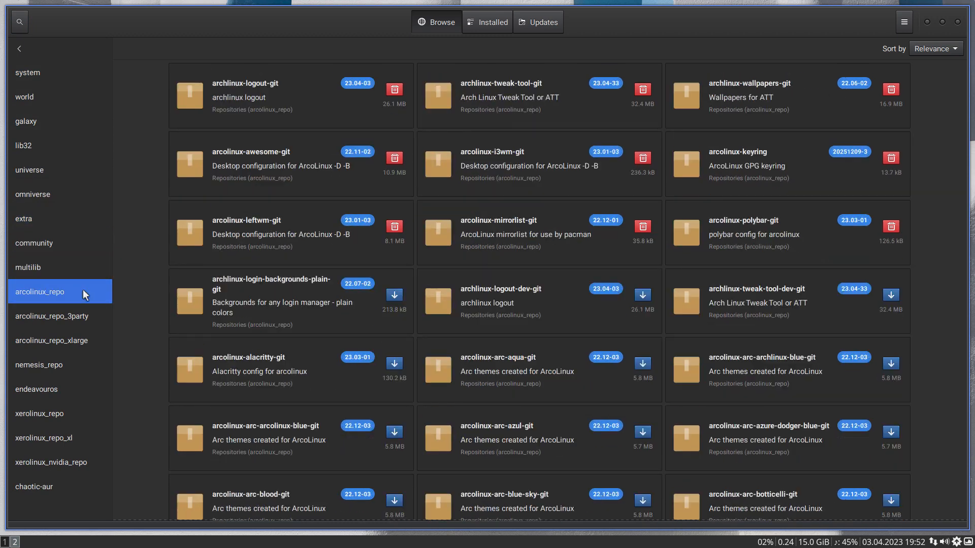
click(85, 321)
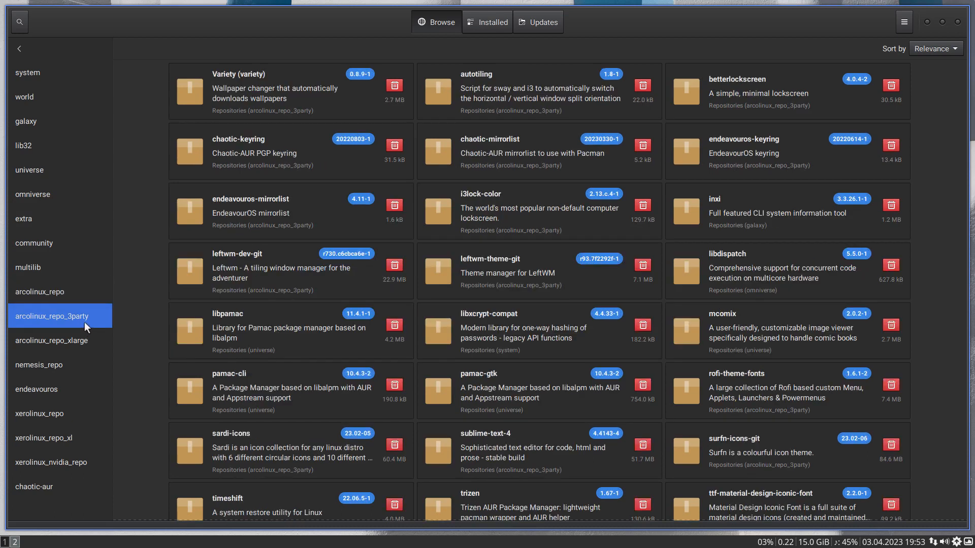
click(73, 338)
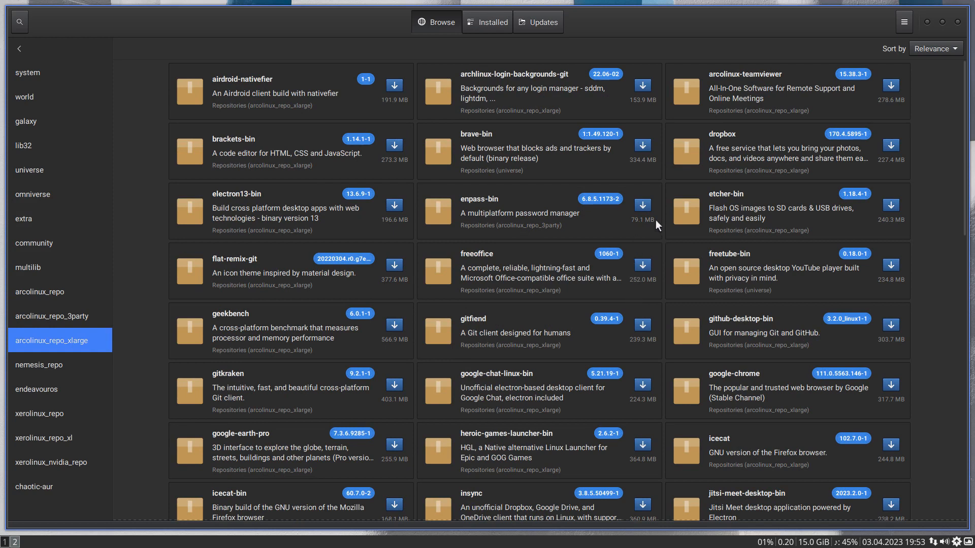
scroll(656, 357, down, 15)
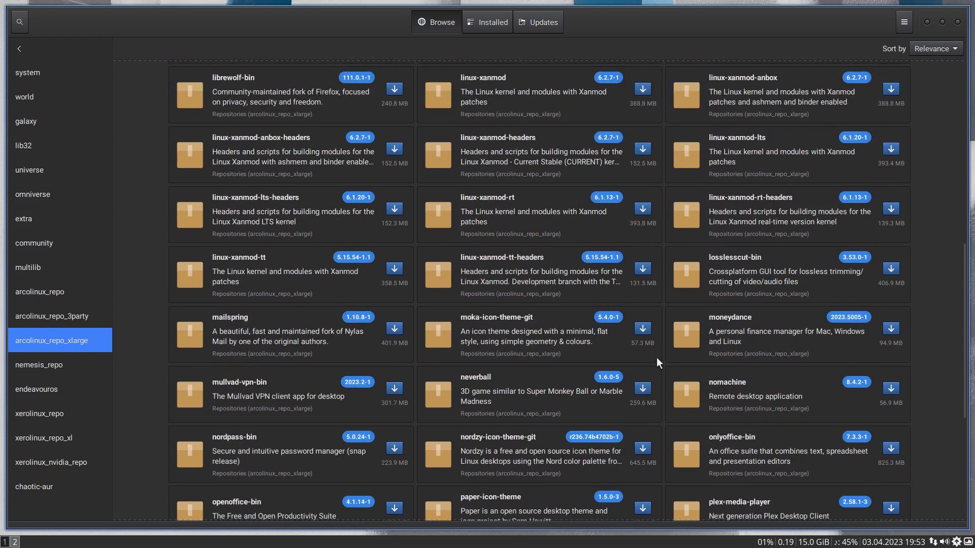
scroll(657, 361, down, 4)
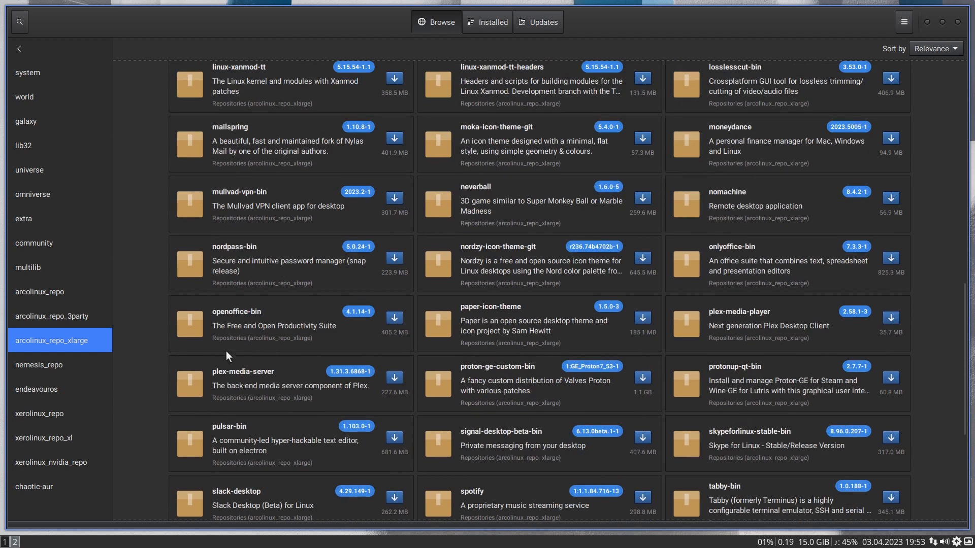
scroll(288, 342, down, 3)
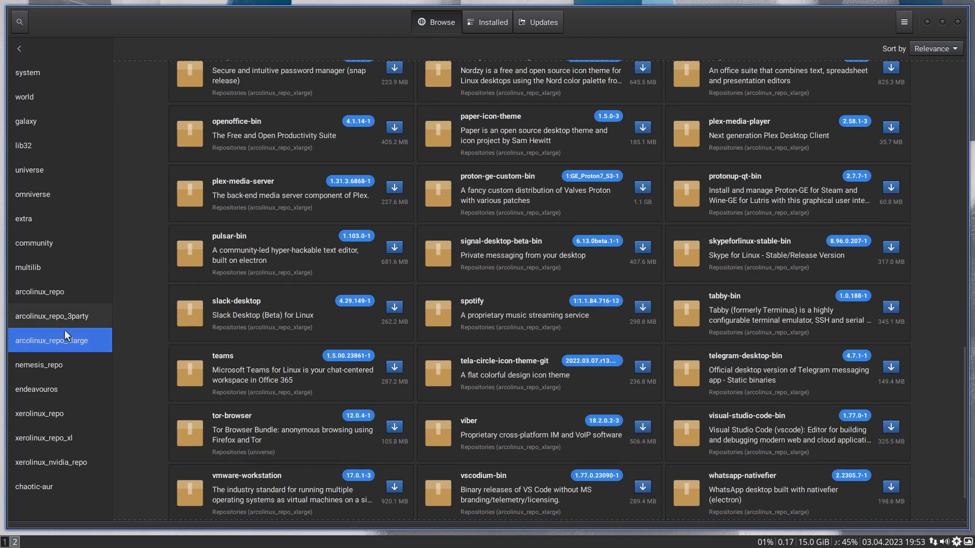
- Look through the packages in nemesis_repo, endeavouros, xerolinux_repo, xerolinux_repo_xl and xerolinux_nvidia_repo
click(65, 367)
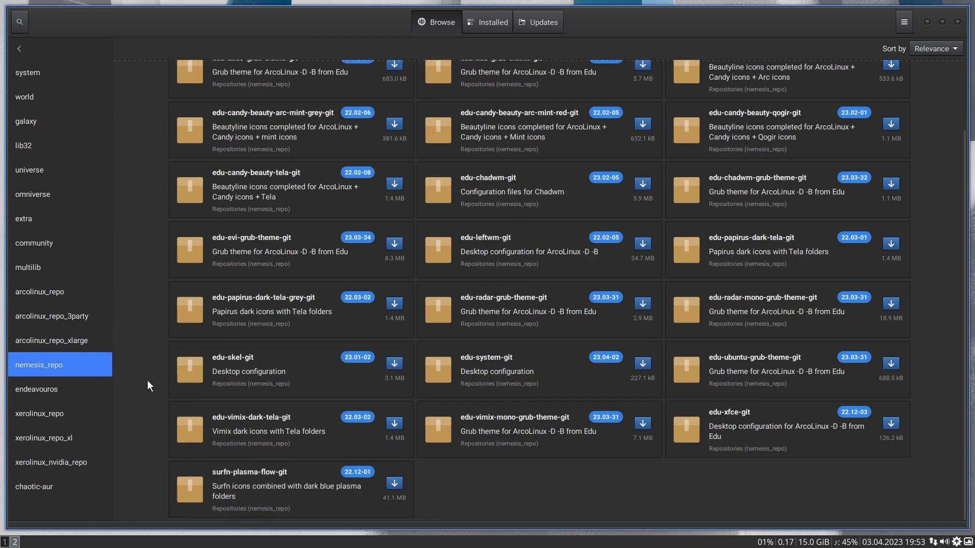
click(62, 386)
scroll(312, 401, down, 10)
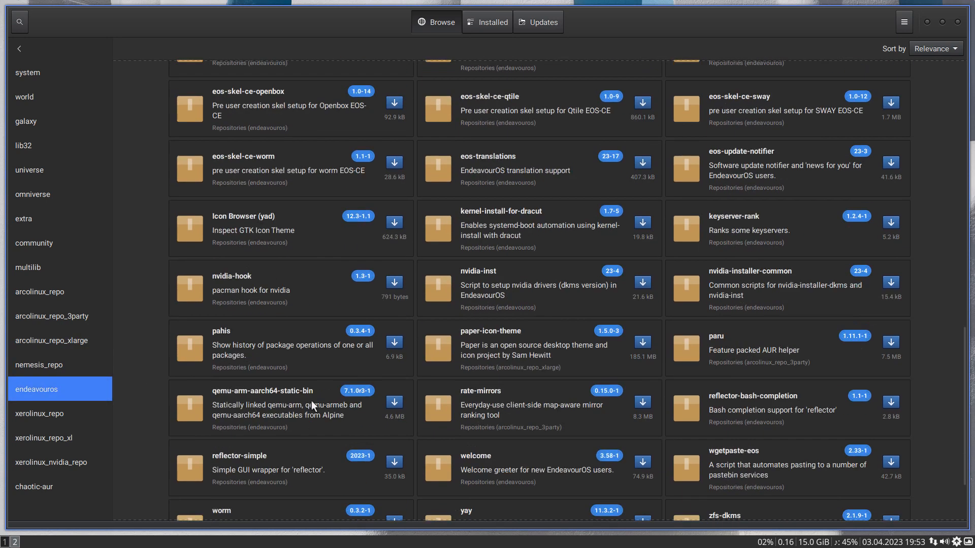
click(27, 415)
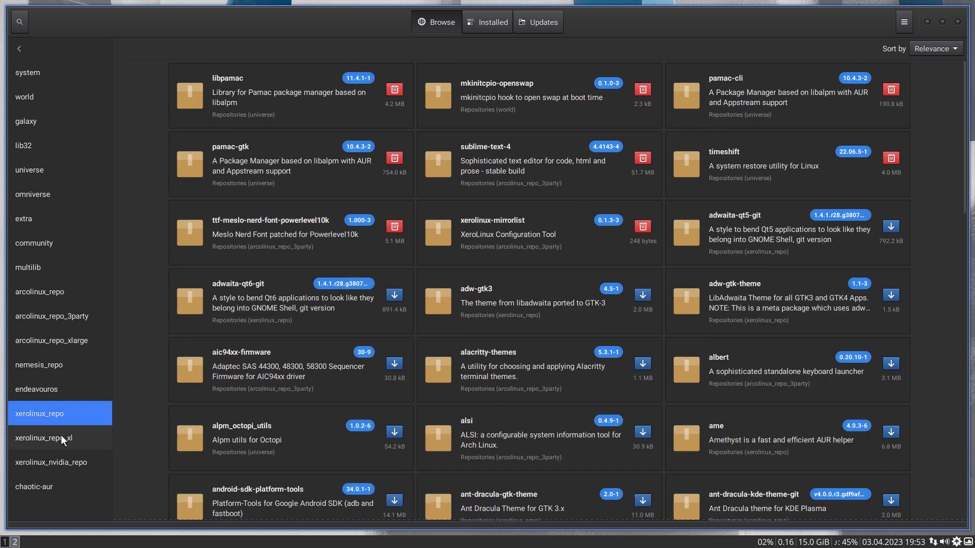
click(61, 436)
scroll(282, 431, down, 2)
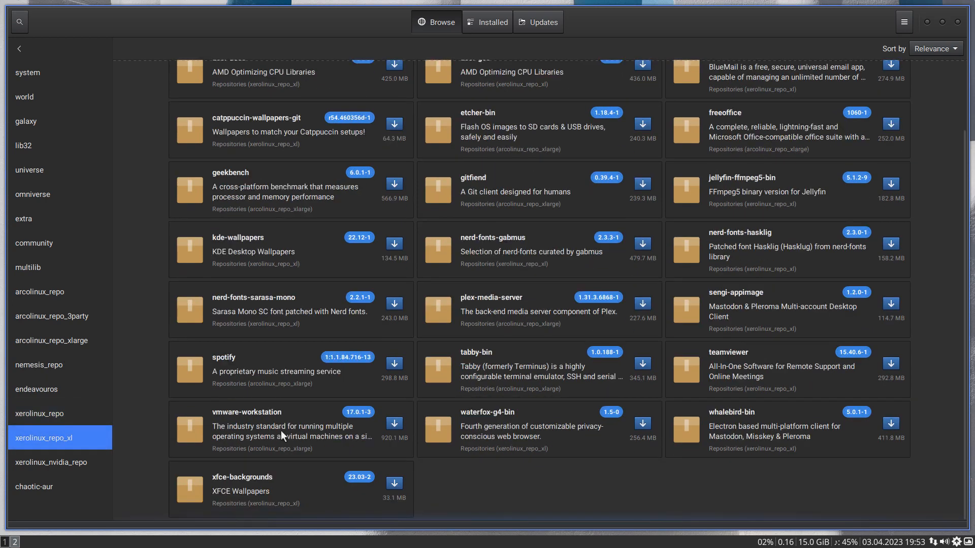
click(66, 463)
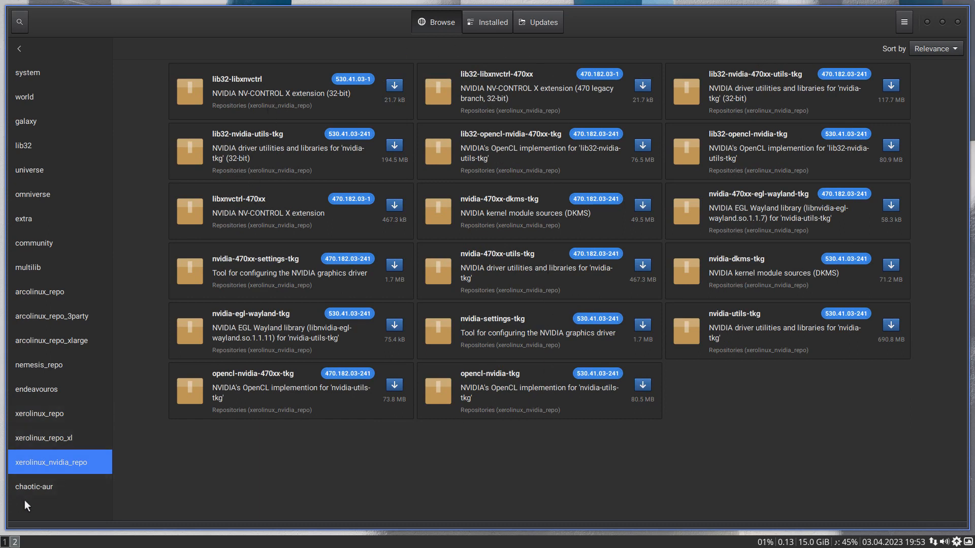
- Examine the package list of the chaotic-aur repository, return to the category overview and close the package manager
click(51, 487)
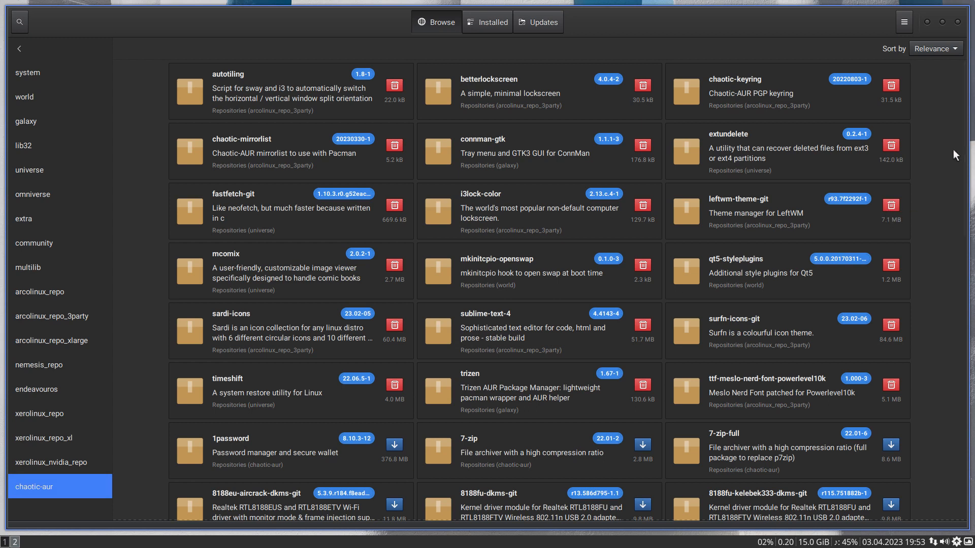
scroll(953, 150, down, 5)
scroll(830, 245, down, 10)
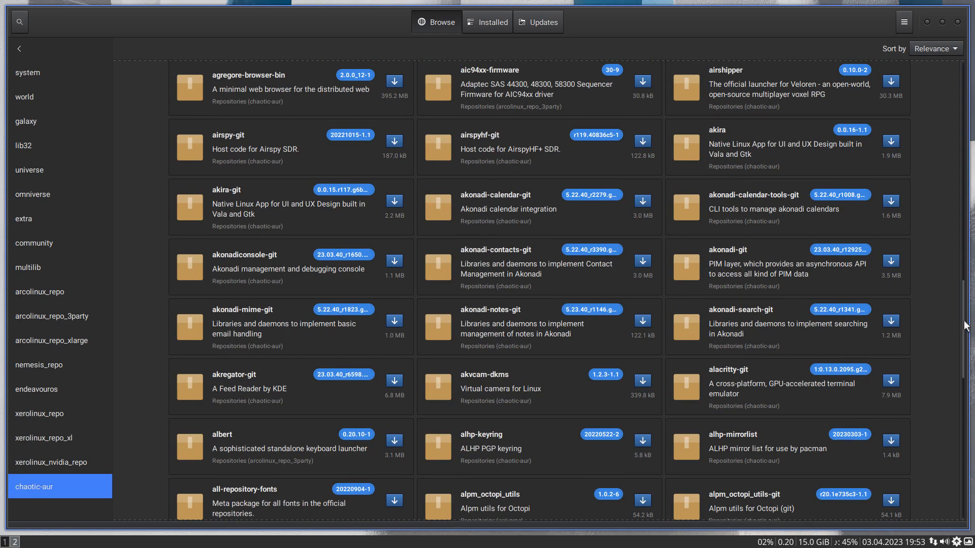
scroll(966, 328, up, 1)
scroll(966, 327, down, 15)
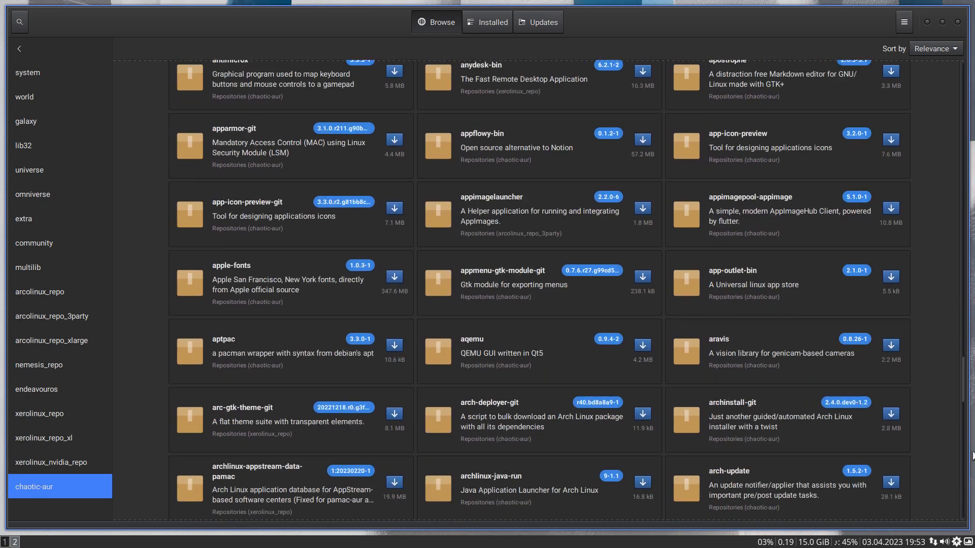
scroll(766, 347, down, 12)
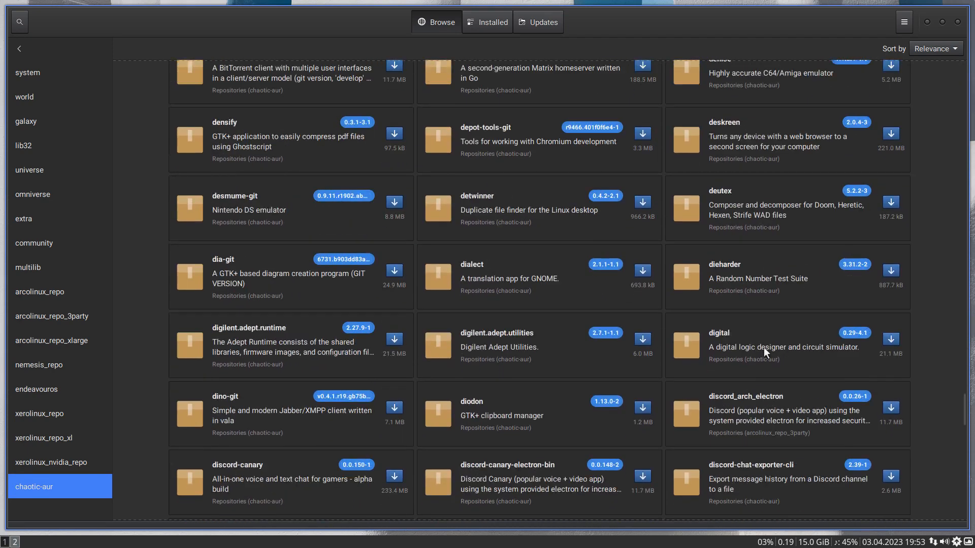
scroll(761, 349, down, 20)
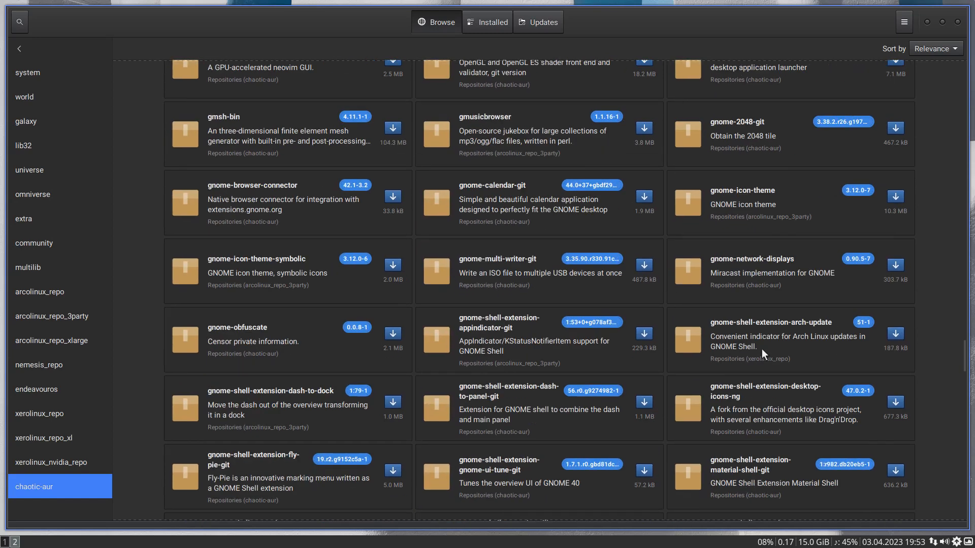
scroll(762, 349, down, 8)
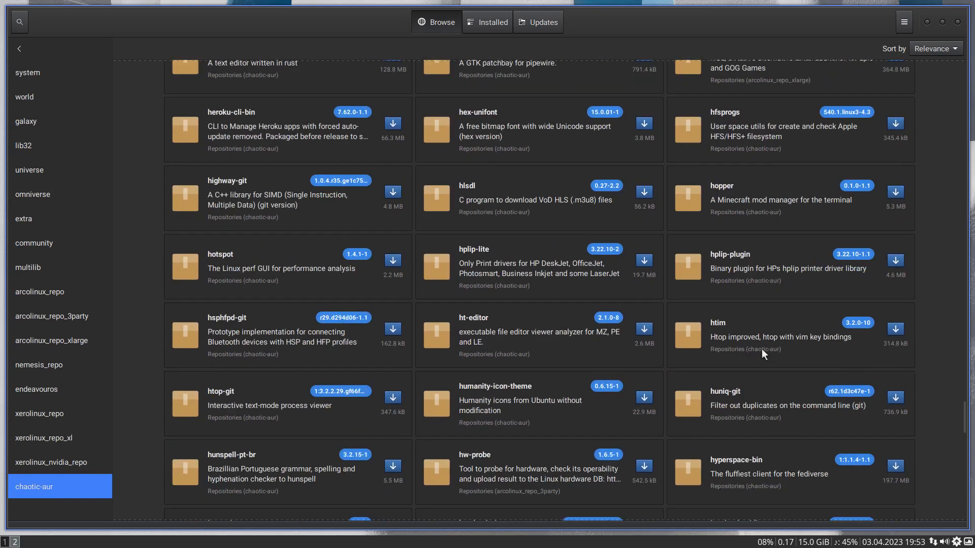
scroll(949, 413, down, 15)
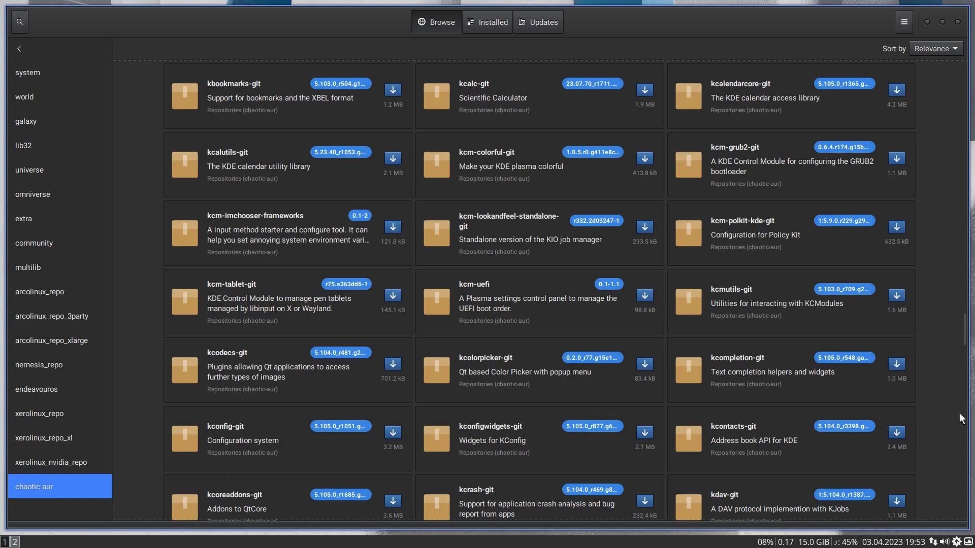
scroll(963, 347, up, 6)
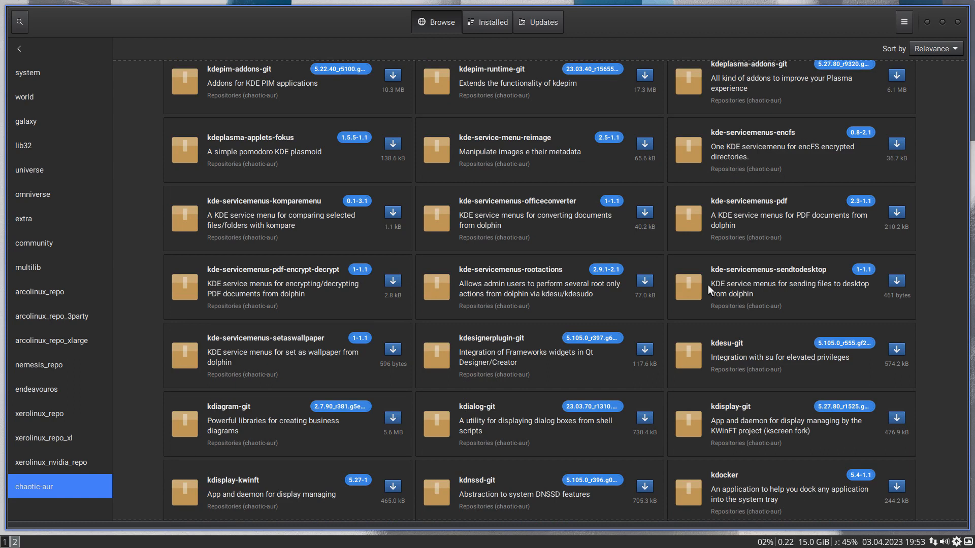
click(20, 48)
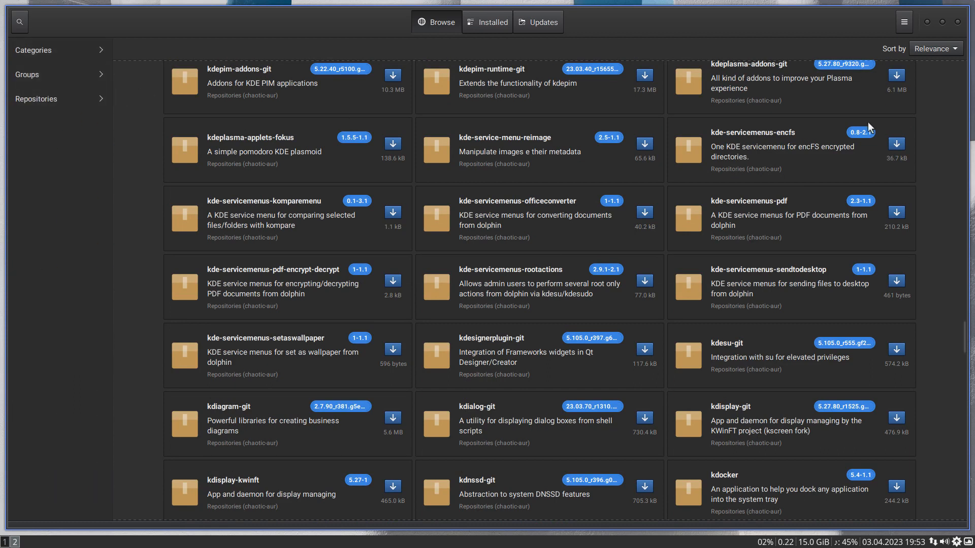
key(alt+F4)
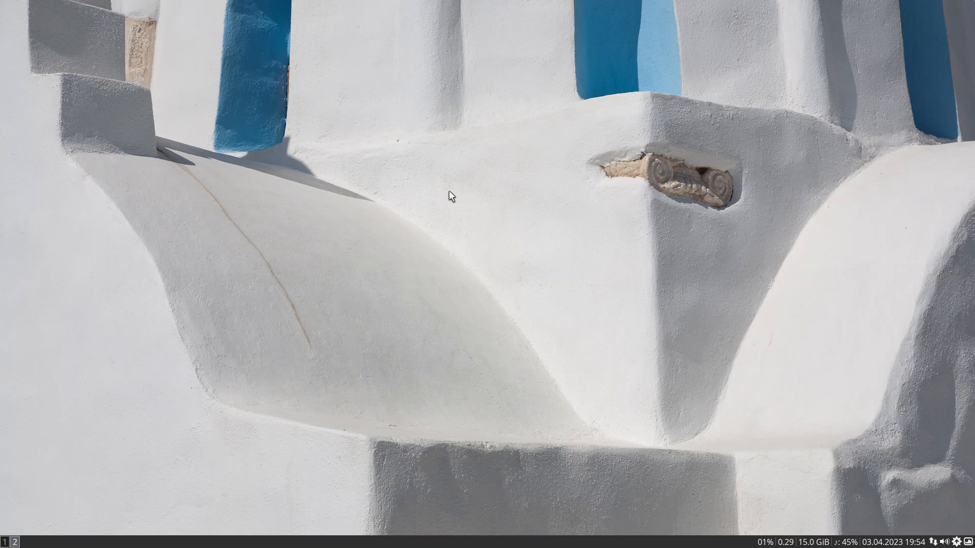
- Return to the Arch Linux Tweak Tool on workspace 1 and review its Privacy, Desktop and Fixes pages
click(5, 543)
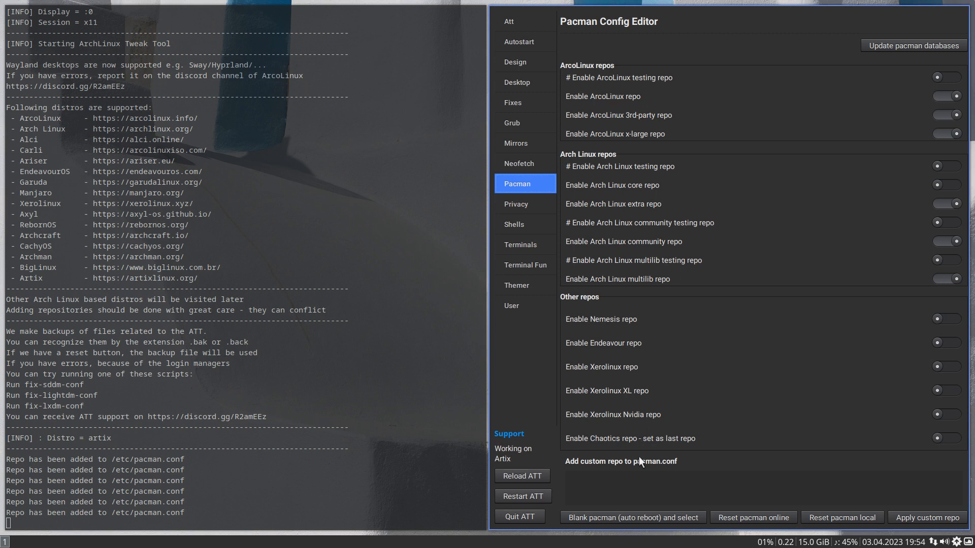
click(528, 205)
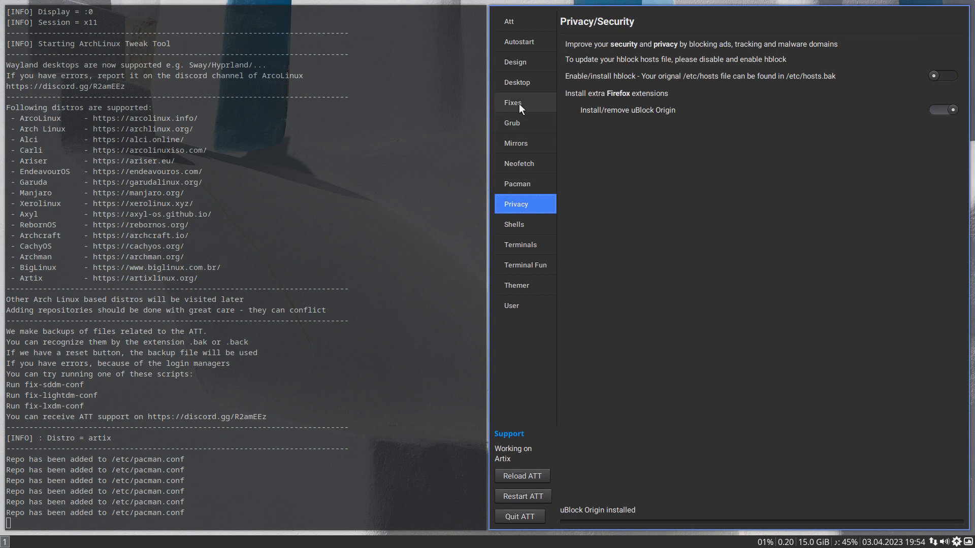
click(523, 85)
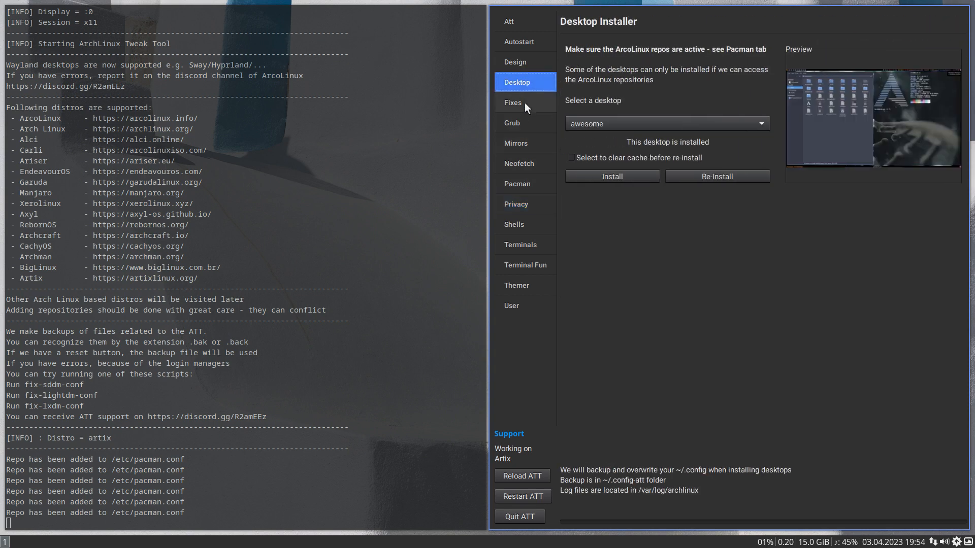
click(525, 102)
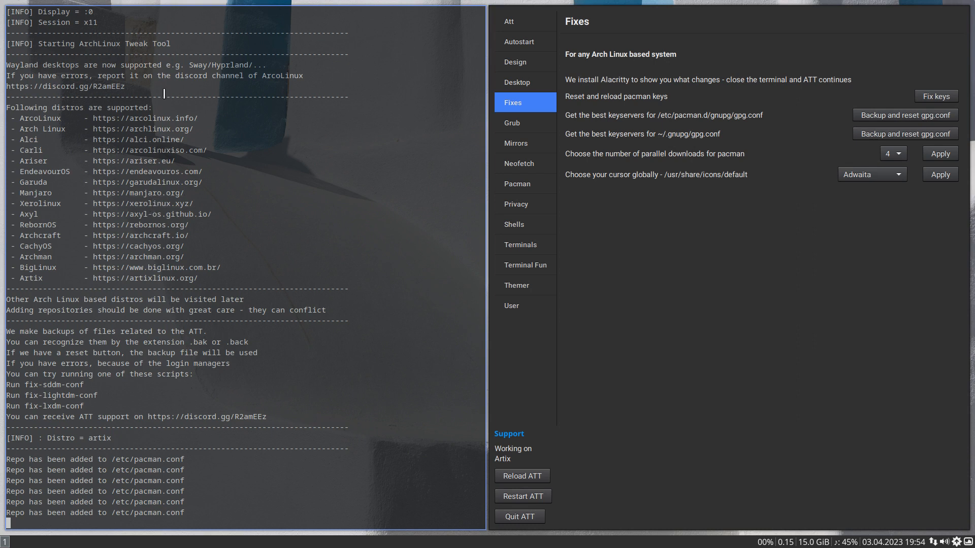
key(super+2)
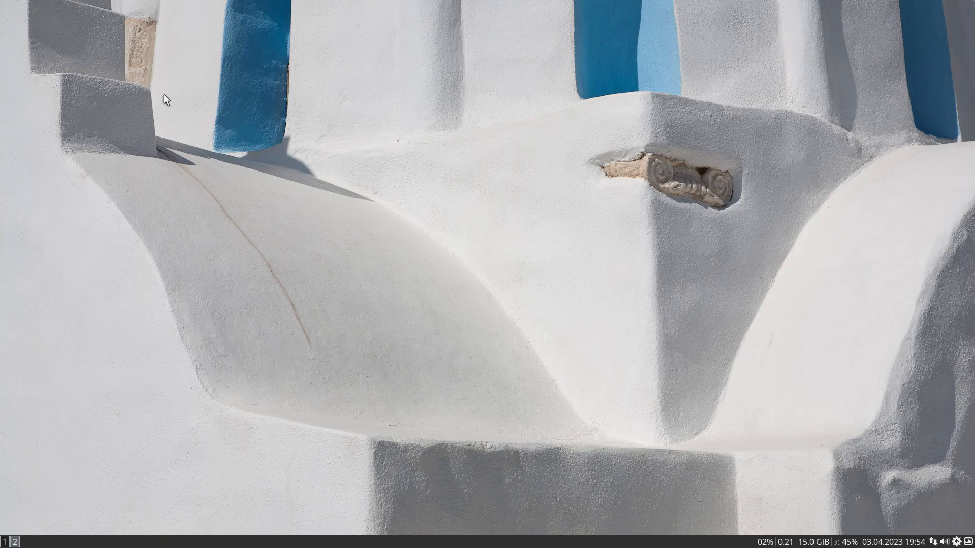
key(super+shift+d)
text(subl)
key(Return)
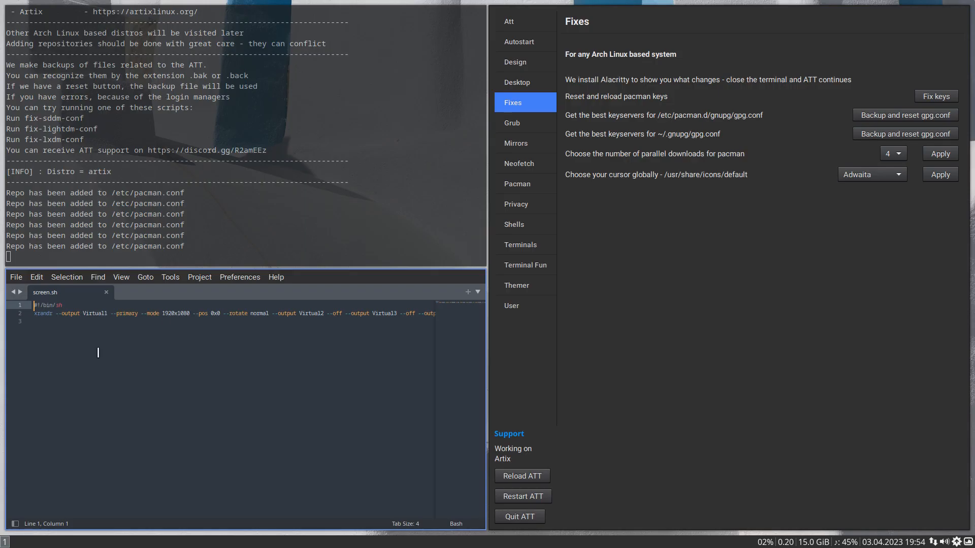
key(super+q)
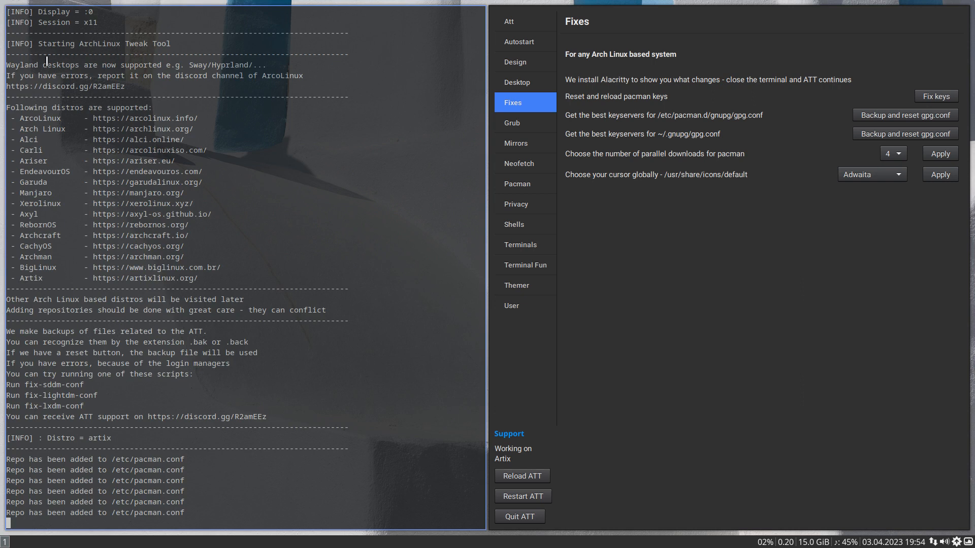
- Launch Sublime Text with the subl command and place its window on workspace 2
key(super+2)
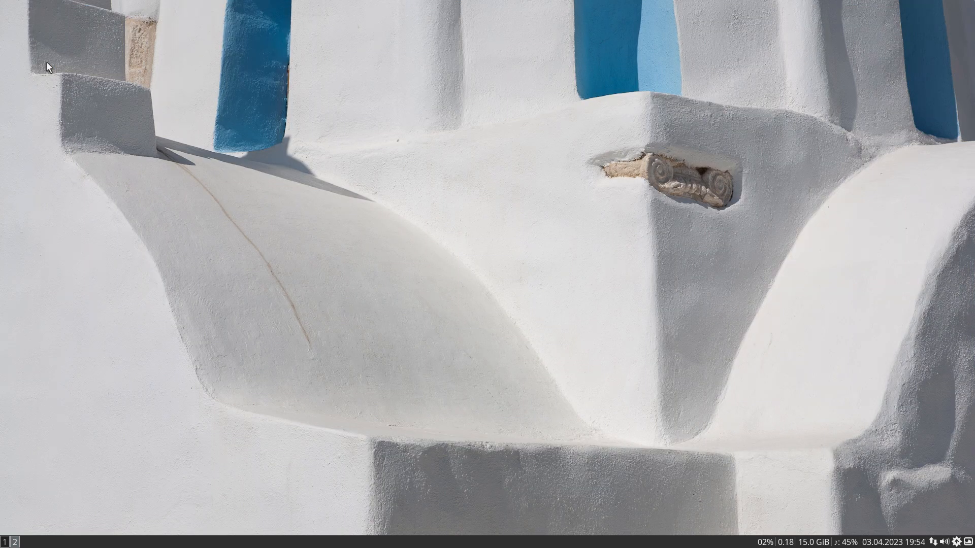
key(super+d)
text(subl)
key(Return)
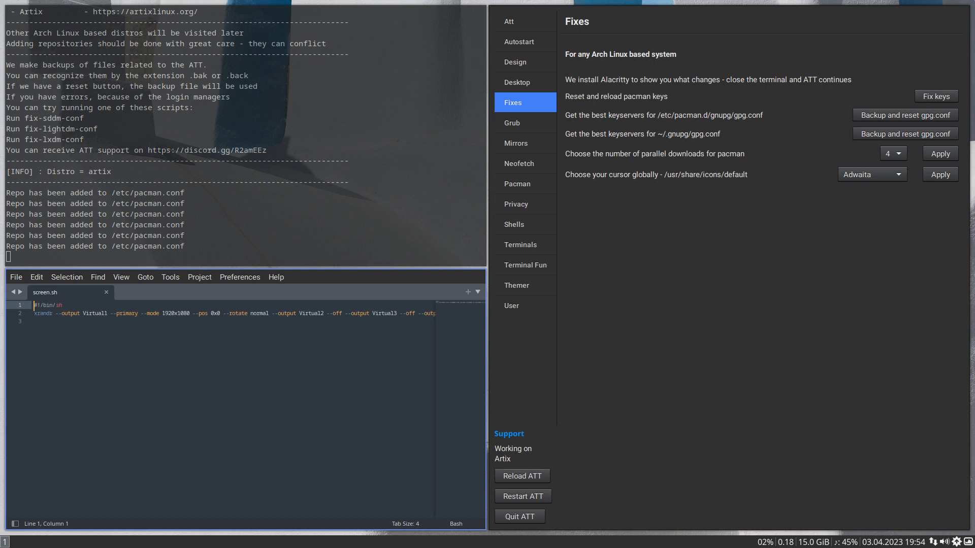
key(super+shift+2)
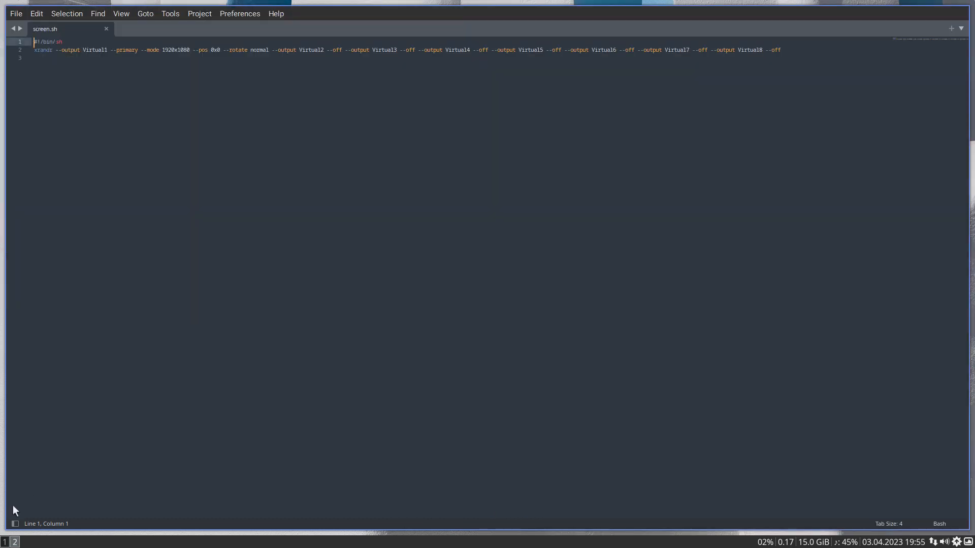
click(5, 541)
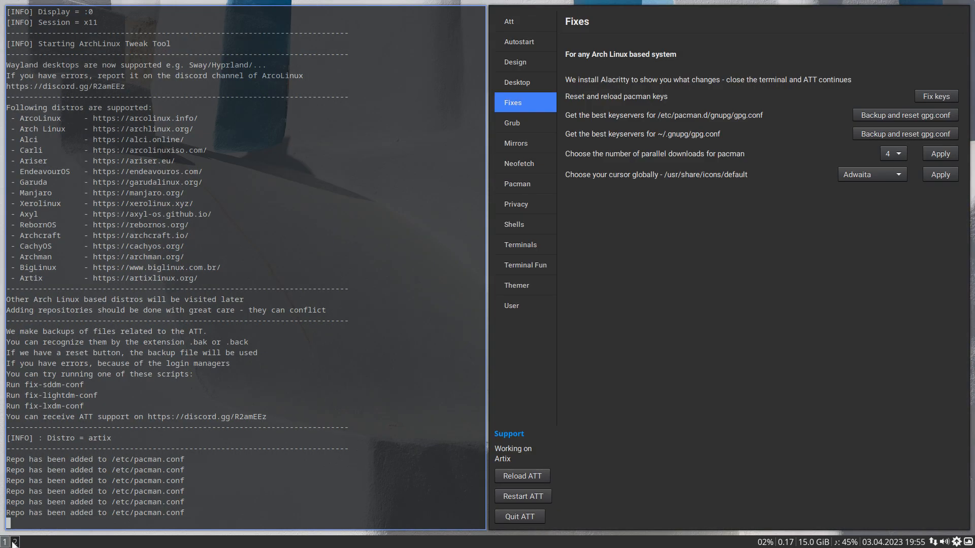
click(14, 541)
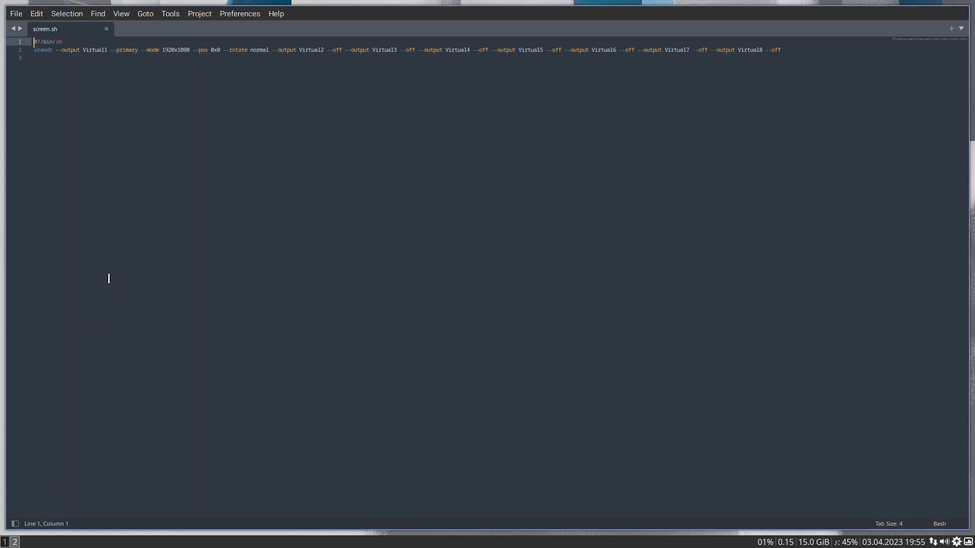
- Close screen.sh and browse to the system's /etc folder to open another file
click(105, 30)
click(16, 14)
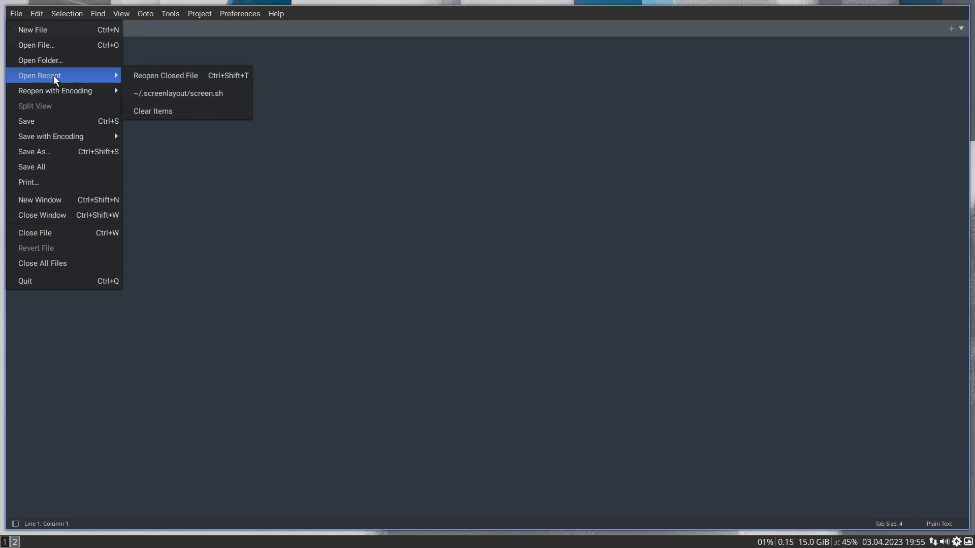
click(228, 66)
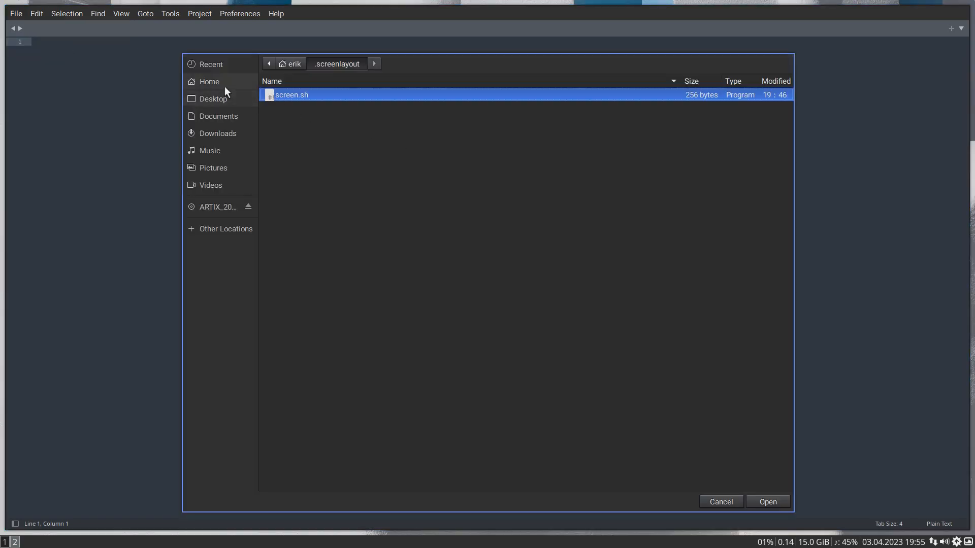
click(209, 82)
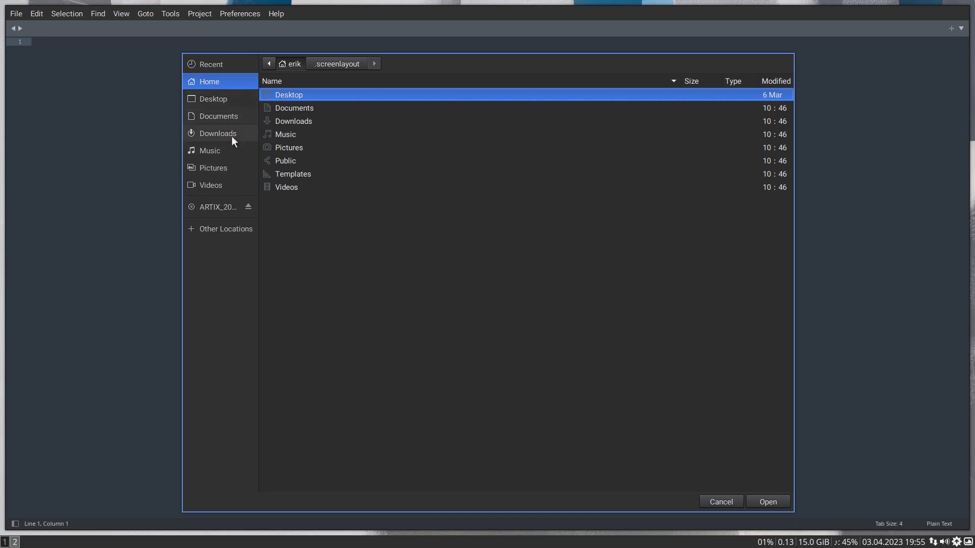
click(233, 230)
click(297, 85)
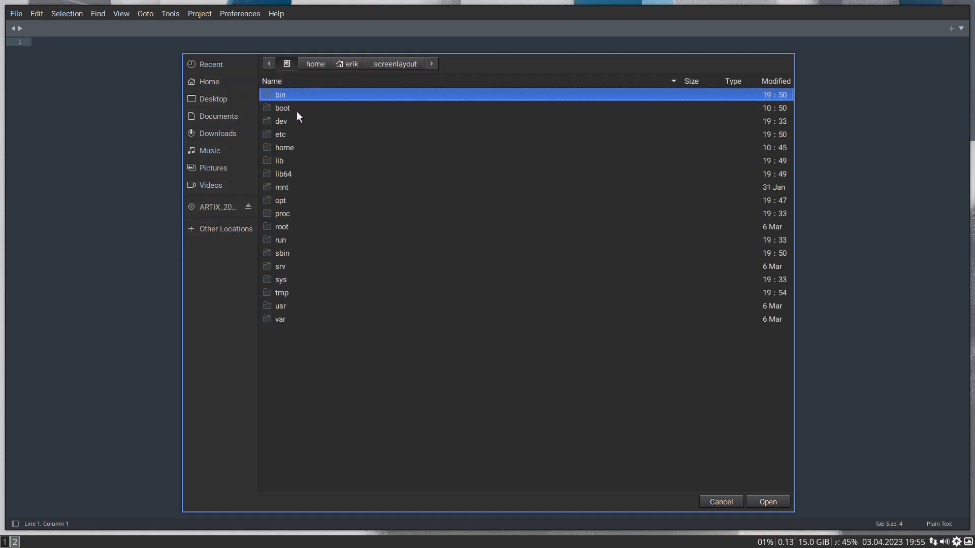
double_click(295, 135)
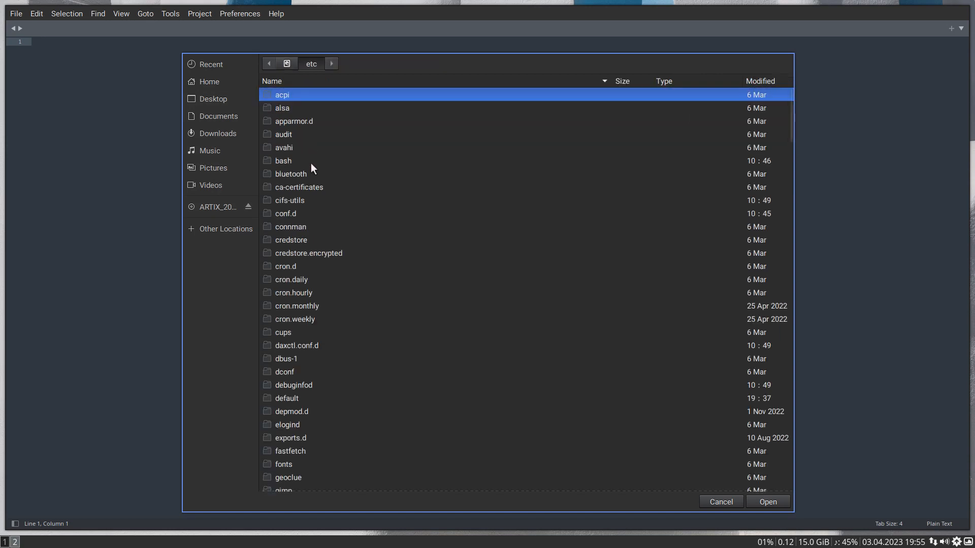
- Search the /etc folder for pacman.con and open pacman.conf rather than its backup
text(pacman.con)
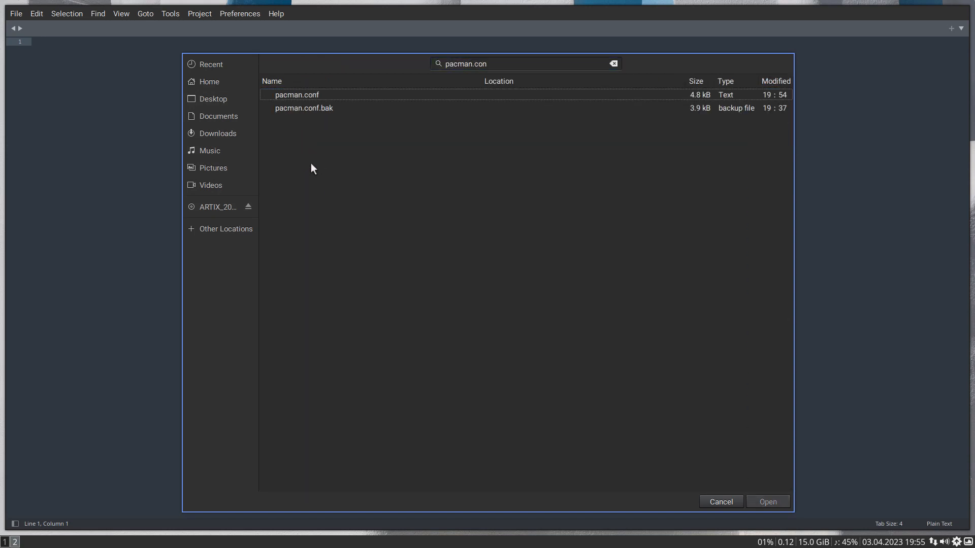
click(317, 110)
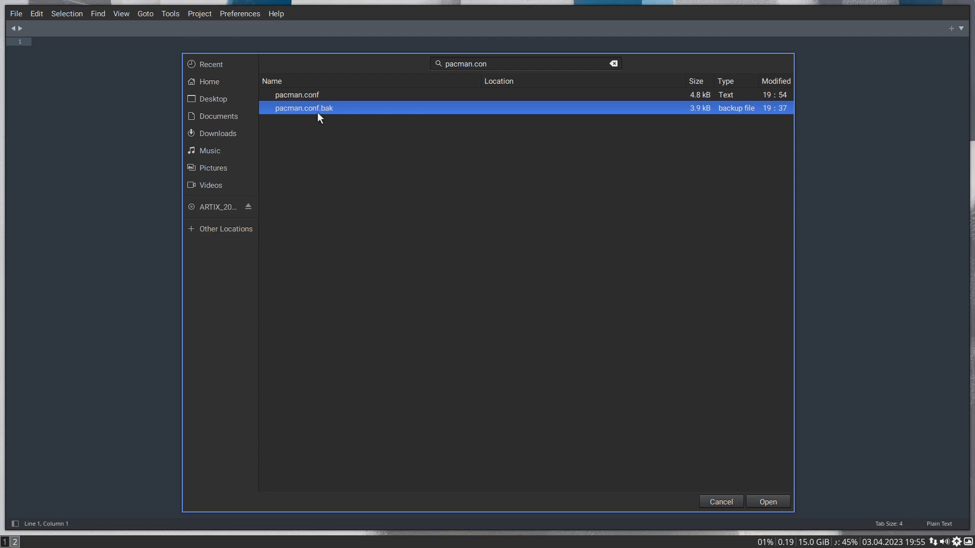
click(321, 97)
click(317, 98)
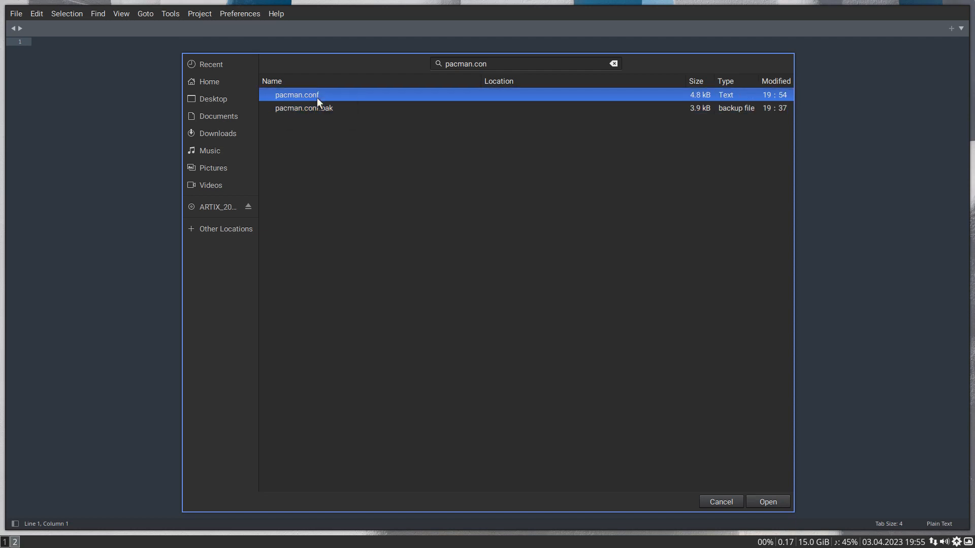
click(763, 495)
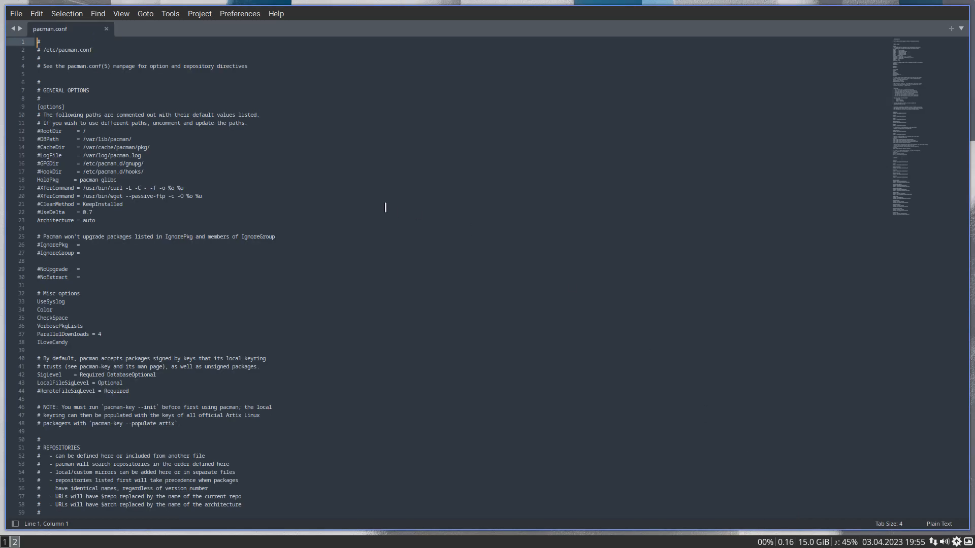
- Enlarge the editor text and place the cursor at the end of the ParallelDownloads line in pacman.conf
scroll(384, 208, up, 8)
scroll(384, 209, down, 12)
scroll(383, 209, up, 3)
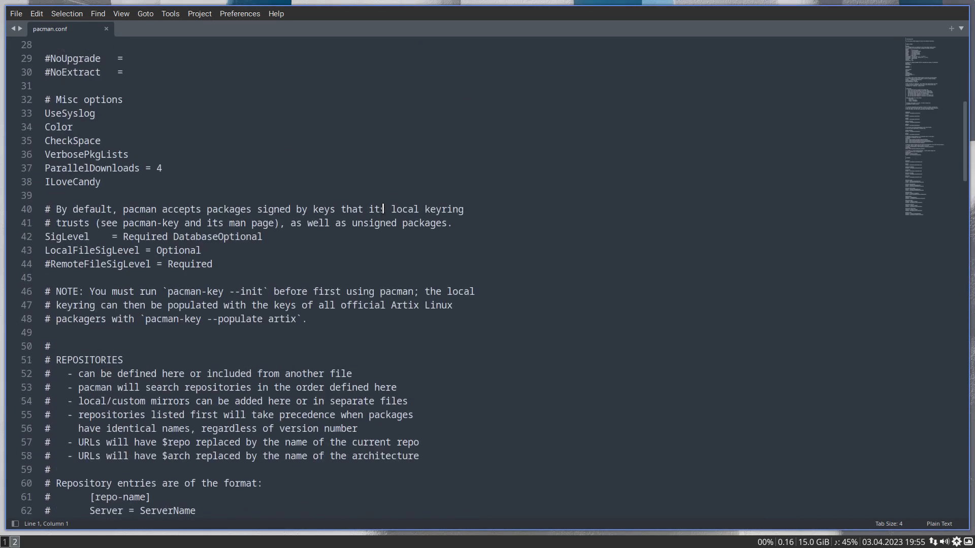
scroll(383, 208, up, 2)
click(167, 251)
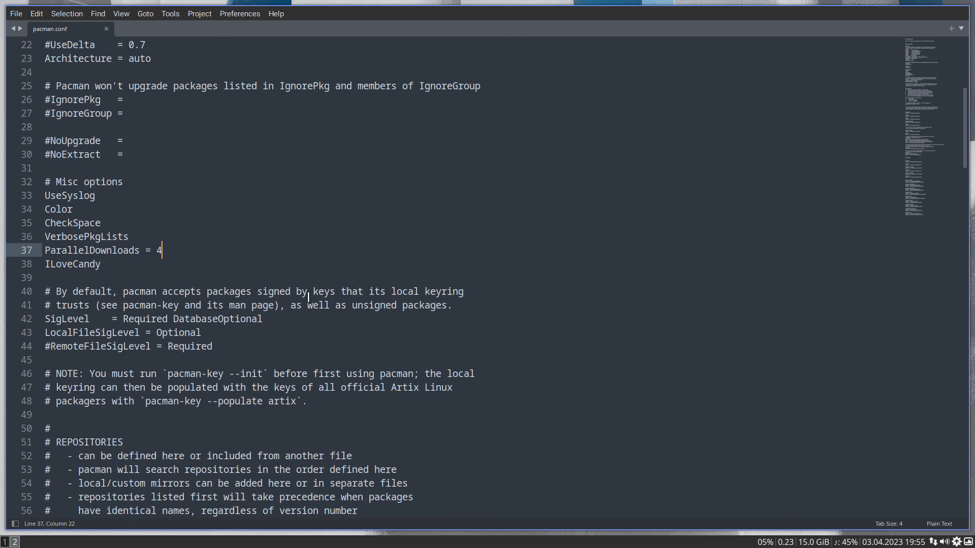
- Apply 6 parallel downloads for pacman in the Arch Linux Tweak Tool and check the value in pacman.conf on workspace 2
click(4, 541)
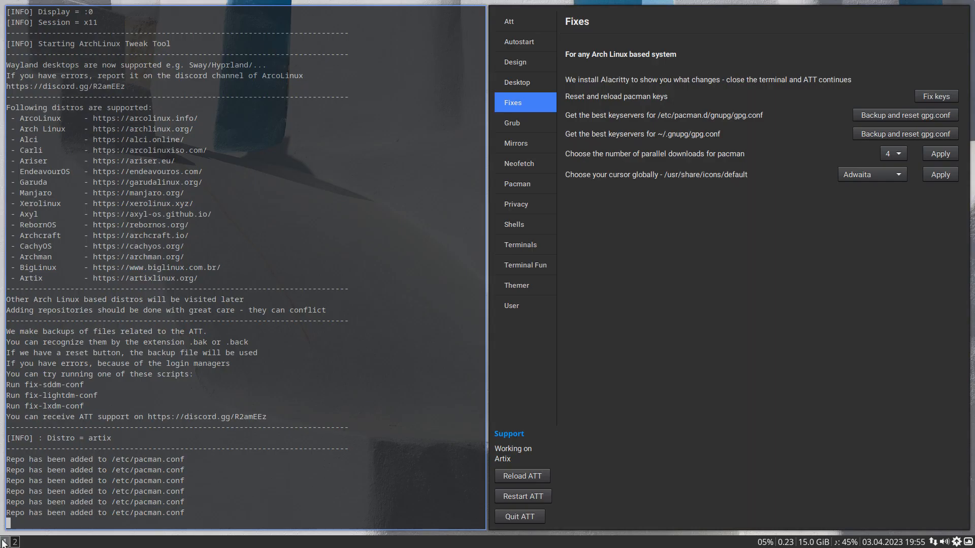
click(892, 160)
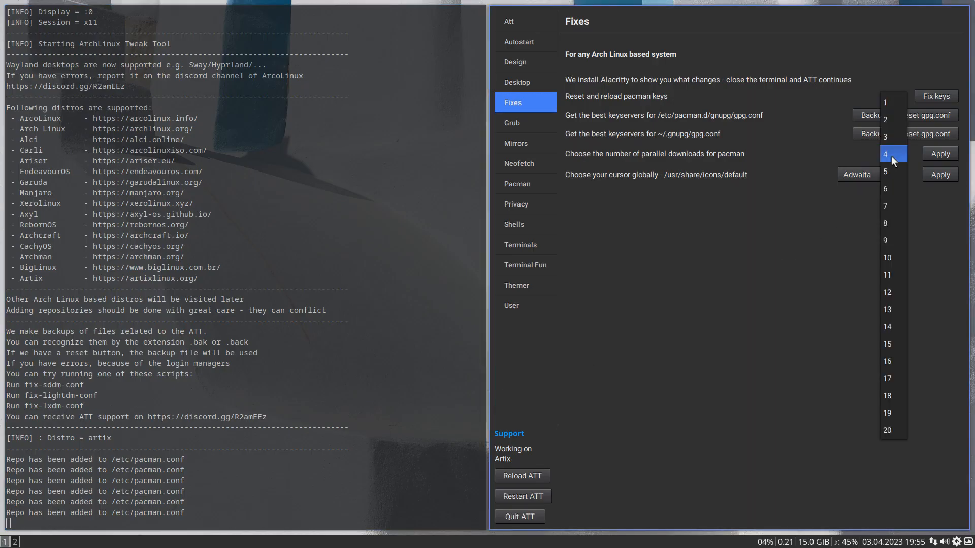
click(889, 189)
click(946, 157)
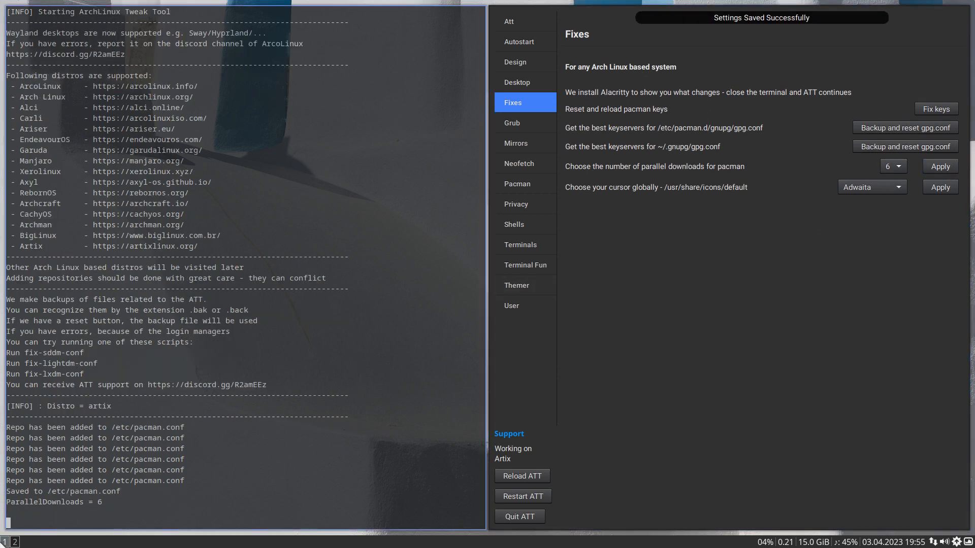
click(15, 542)
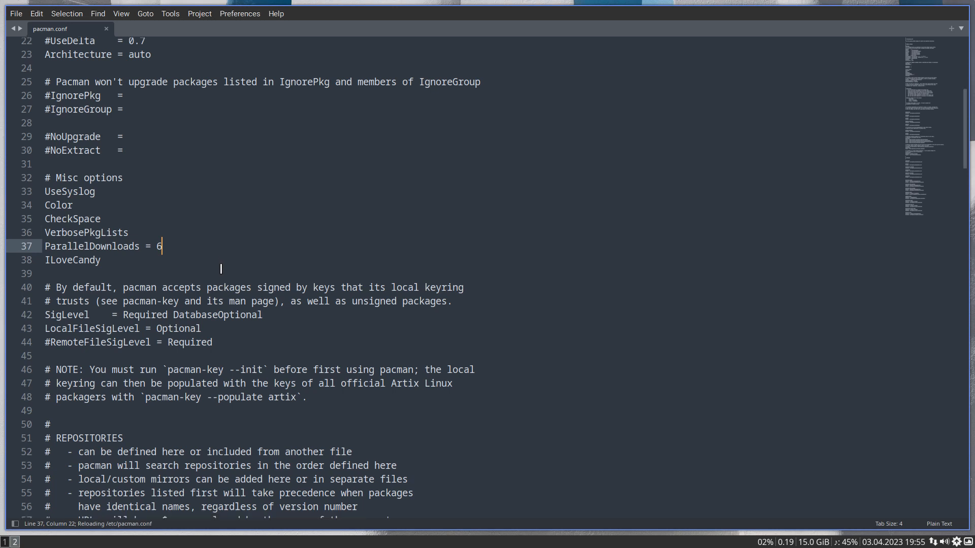
- Examine the repository entries at the end of pacman.conf, from arcolinux_repo through nemesis_repo, endeavouros and xerolinux to chaotic-aur
scroll(223, 267, down, 20)
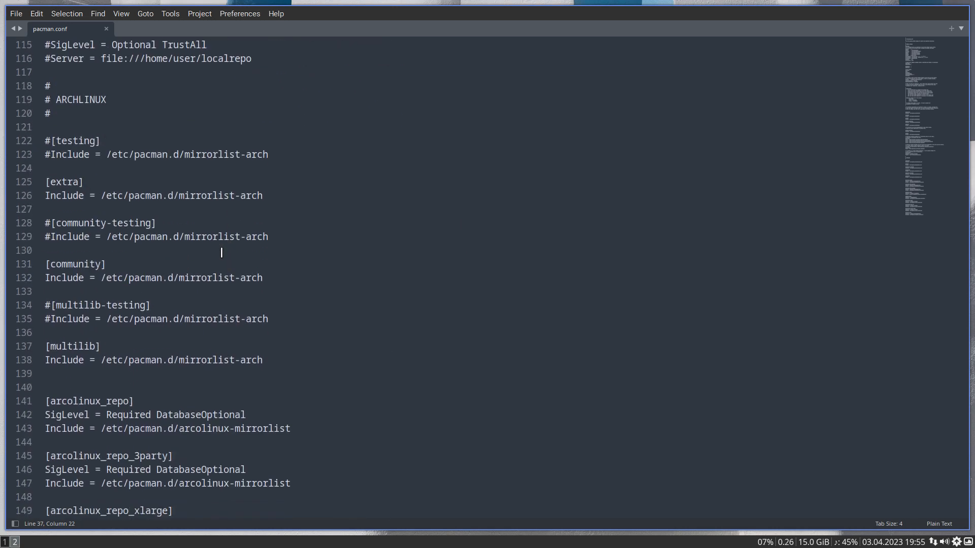
scroll(71, 117, down, 2)
scroll(71, 116, down, 5)
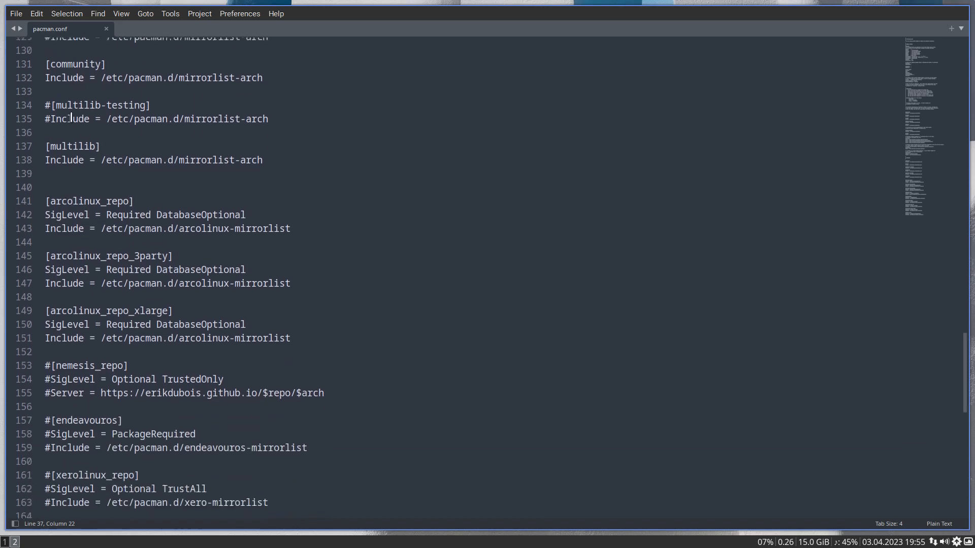
scroll(100, 176, down, 3)
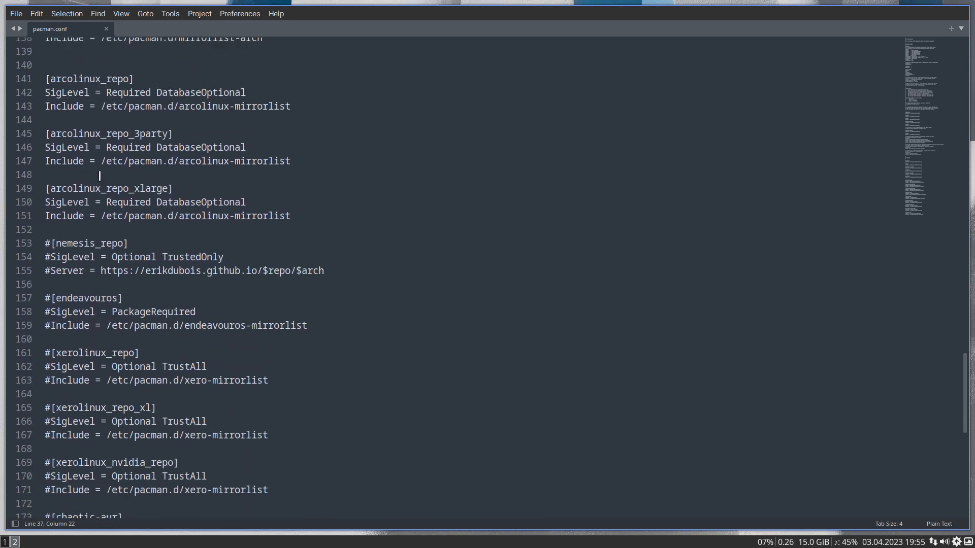
click(94, 211)
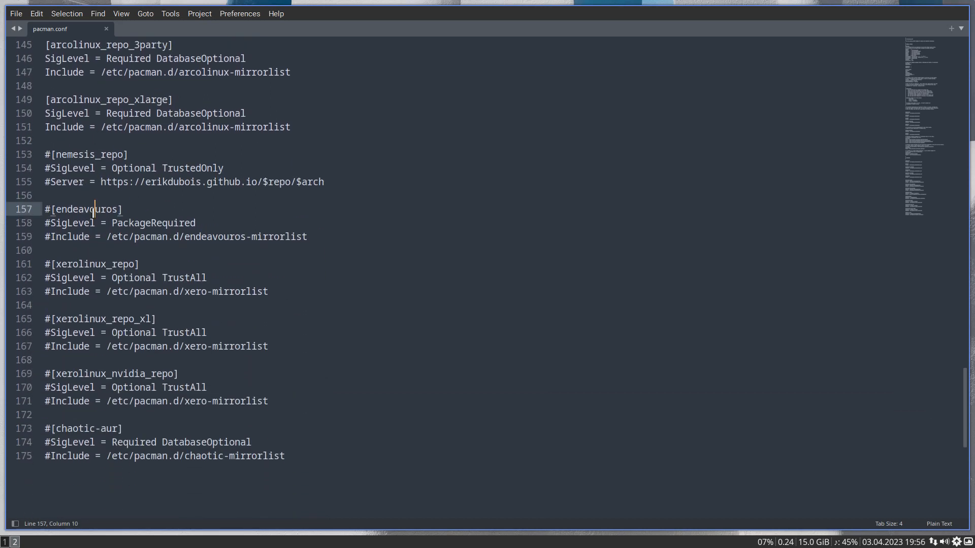
click(94, 169)
click(95, 264)
click(92, 319)
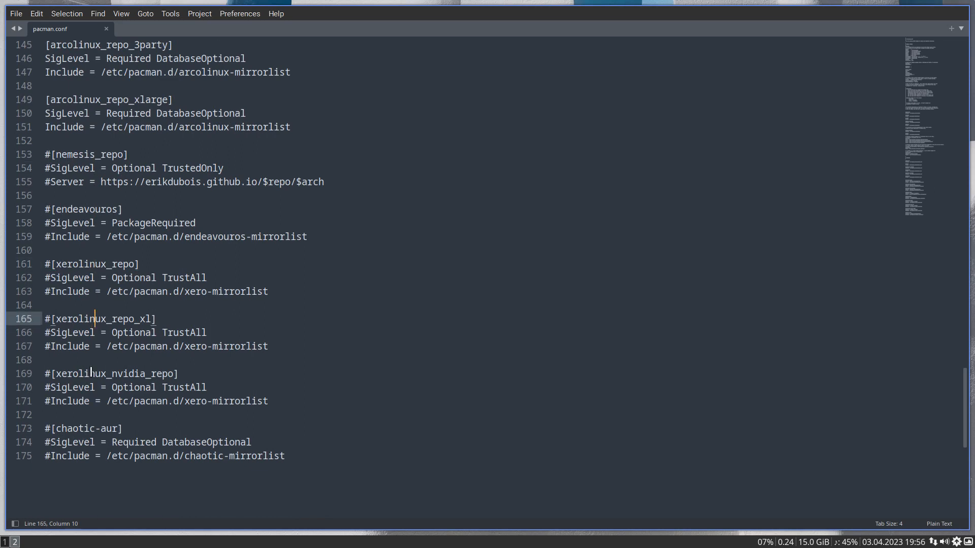
click(89, 374)
drag(89, 429, 117, 428)
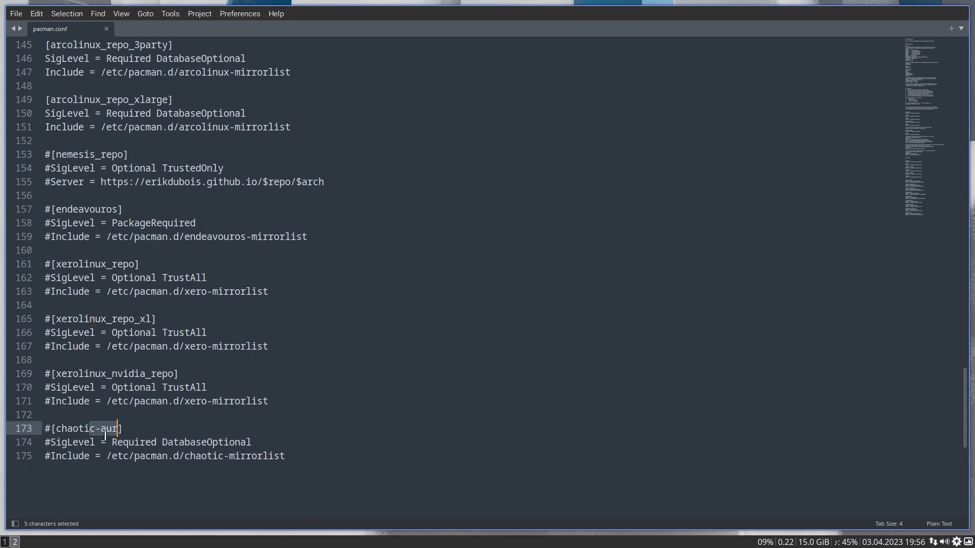
- Set the syntax highlighting of pacman.conf to Perl and review the Arch Linux and Artix repository entries
click(942, 521)
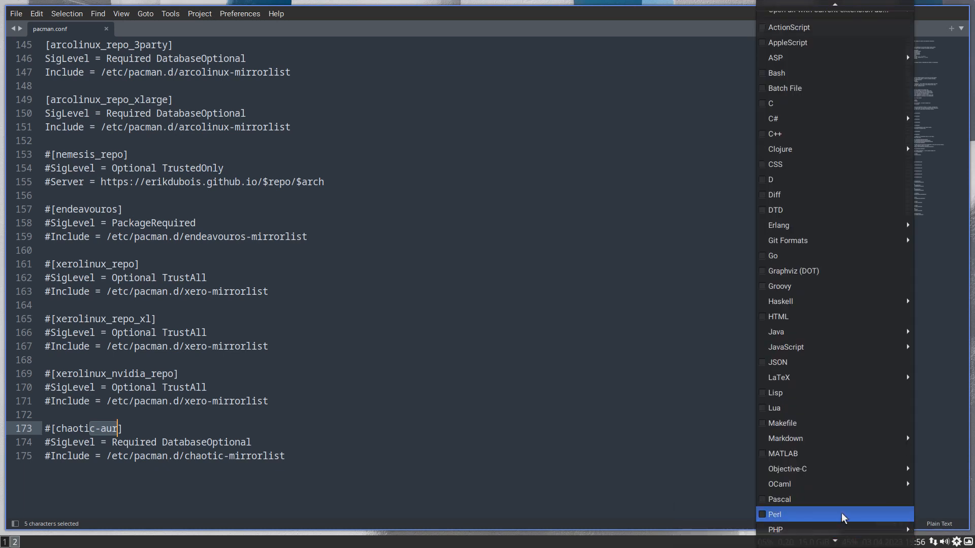
click(811, 516)
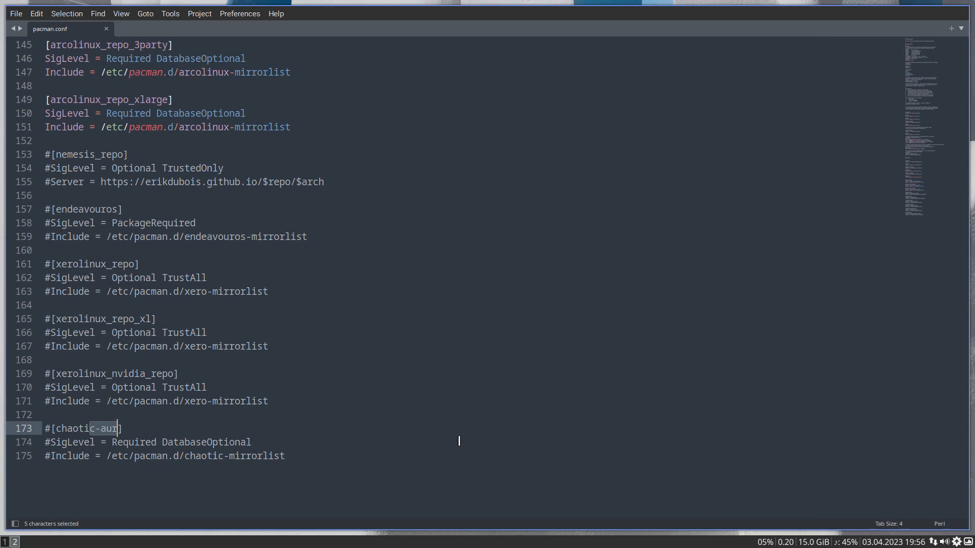
scroll(392, 420, up, 6)
scroll(392, 420, up, 2)
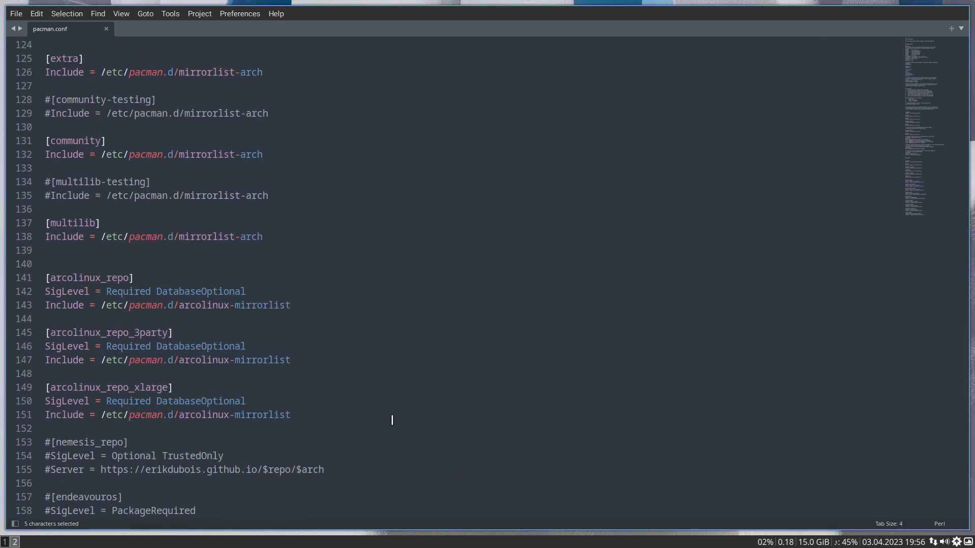
scroll(392, 419, up, 6)
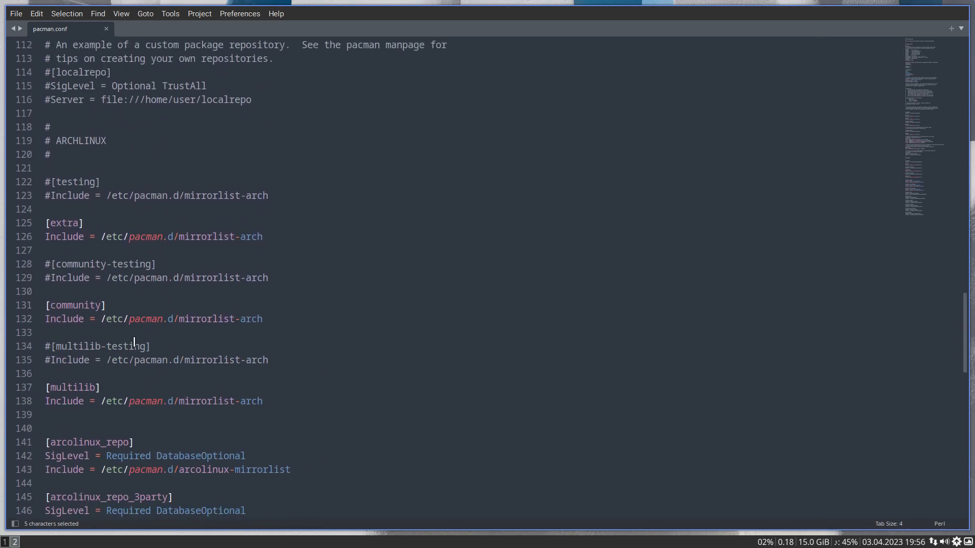
scroll(134, 343, up, 5)
scroll(135, 343, up, 9)
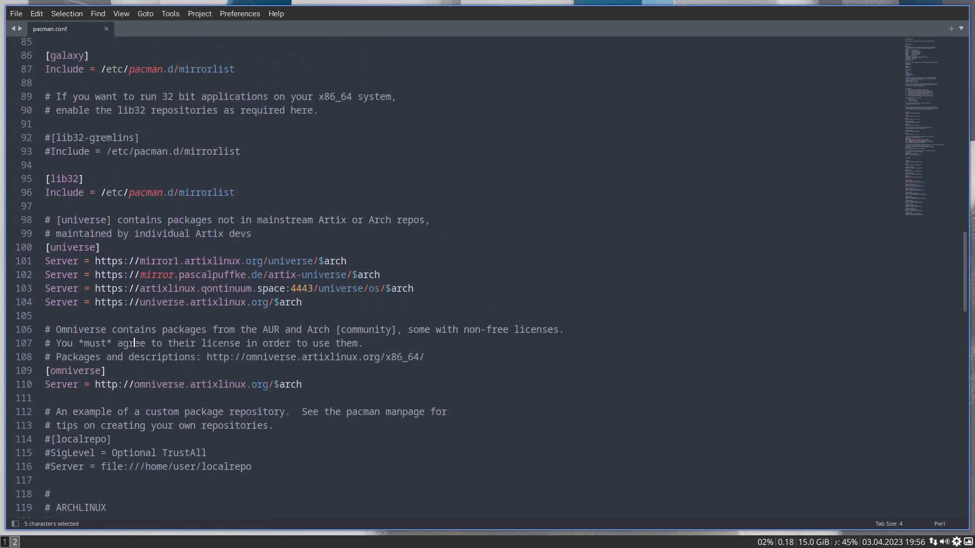
scroll(134, 343, up, 10)
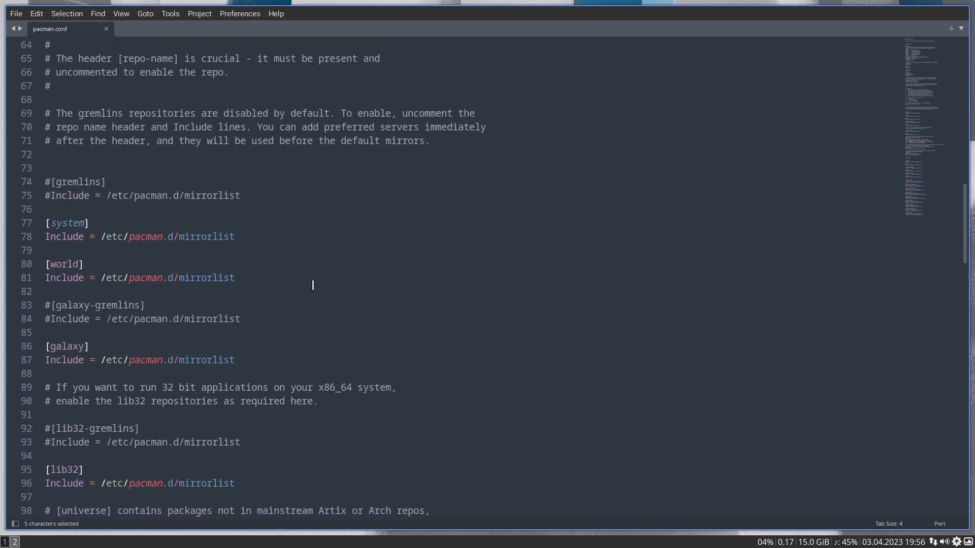
- Return to the Arch Linux Tweak Tool on workspace 1 and look through the available global cursor themes
click(2, 545)
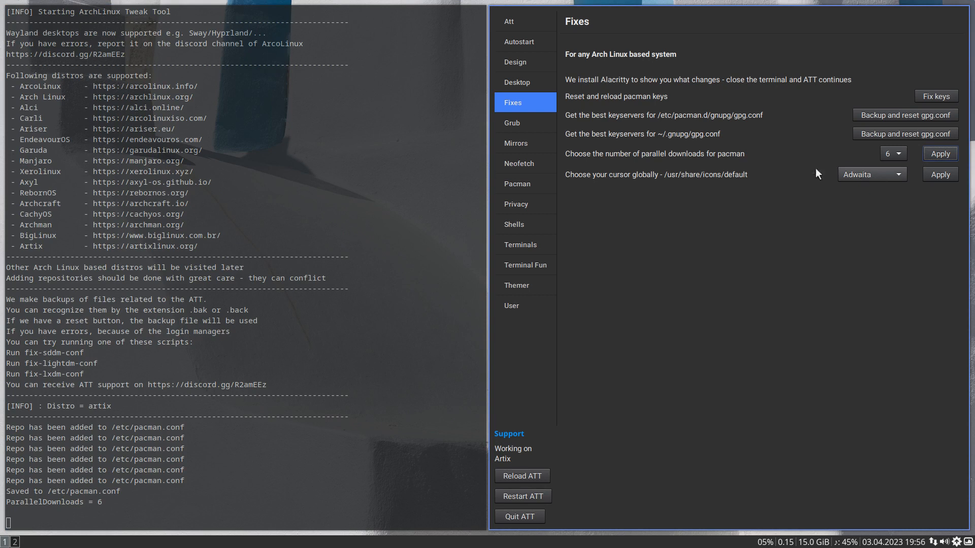
click(894, 182)
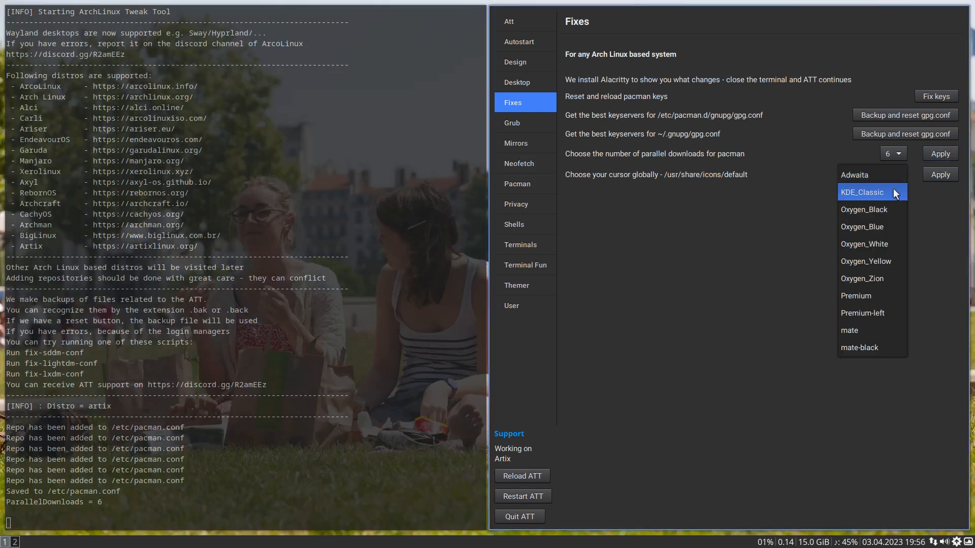
click(872, 426)
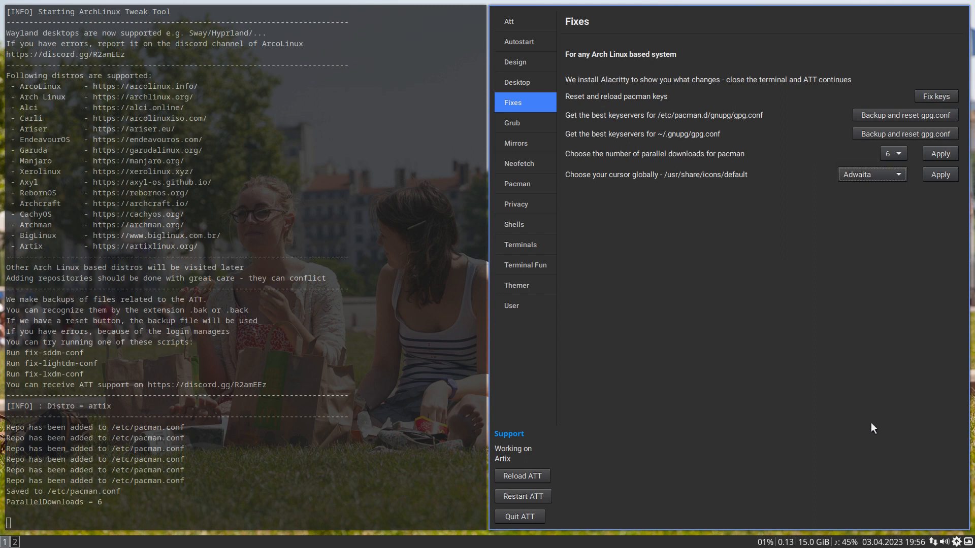
- Apply Adwaita as the global cursor and highlight the path where it is saved in the terminal output
click(940, 174)
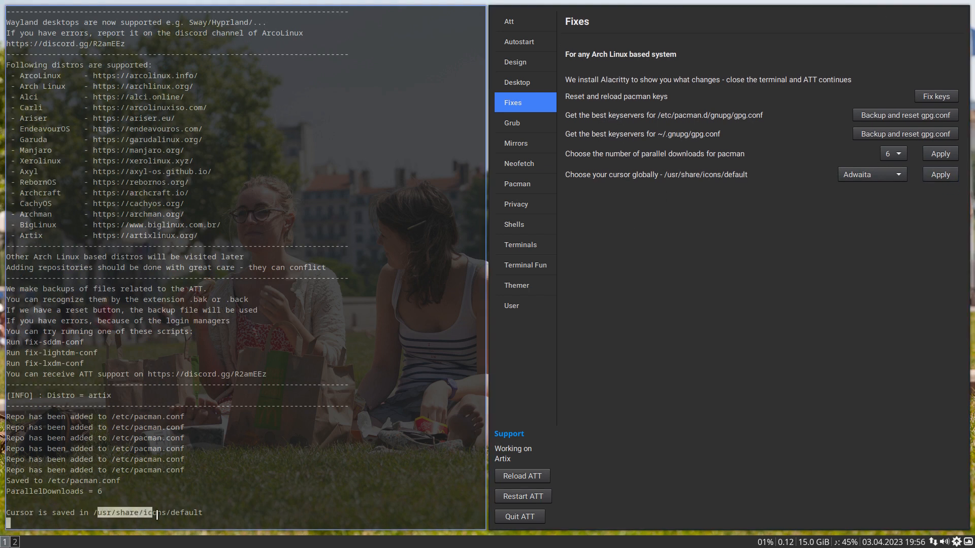
drag(97, 513, 206, 514)
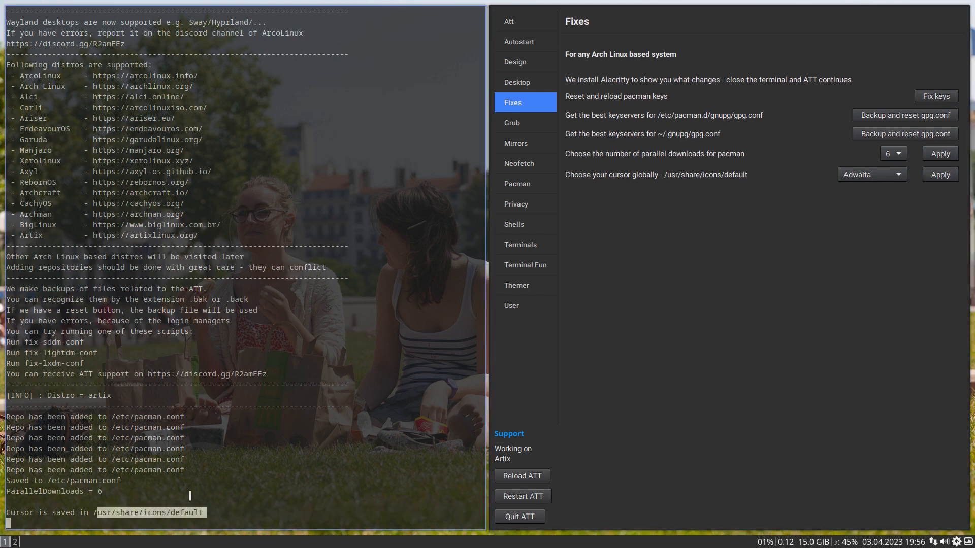
- Open index.theme from /usr/share/icons/default in the text editor on workspace 2 to check the inherited cursor theme
click(15, 541)
click(16, 13)
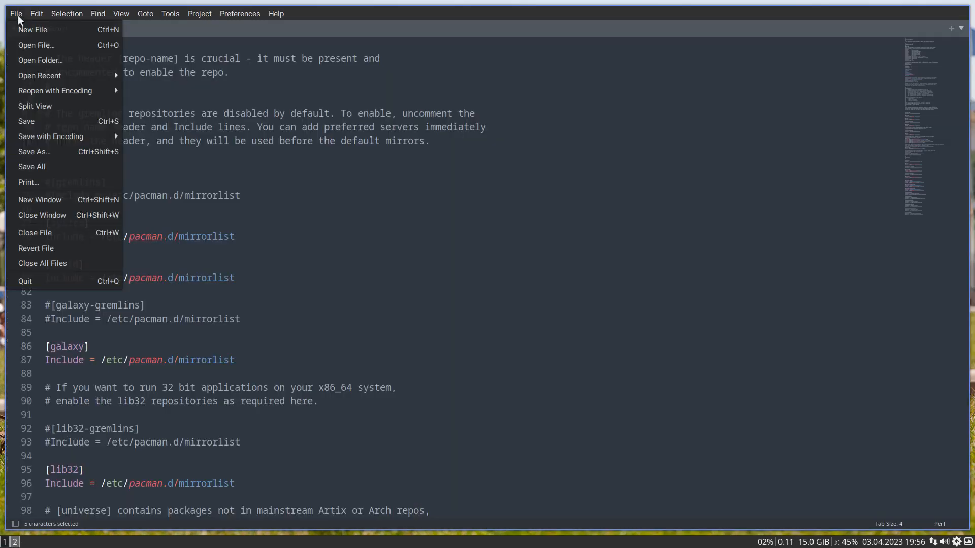
click(37, 46)
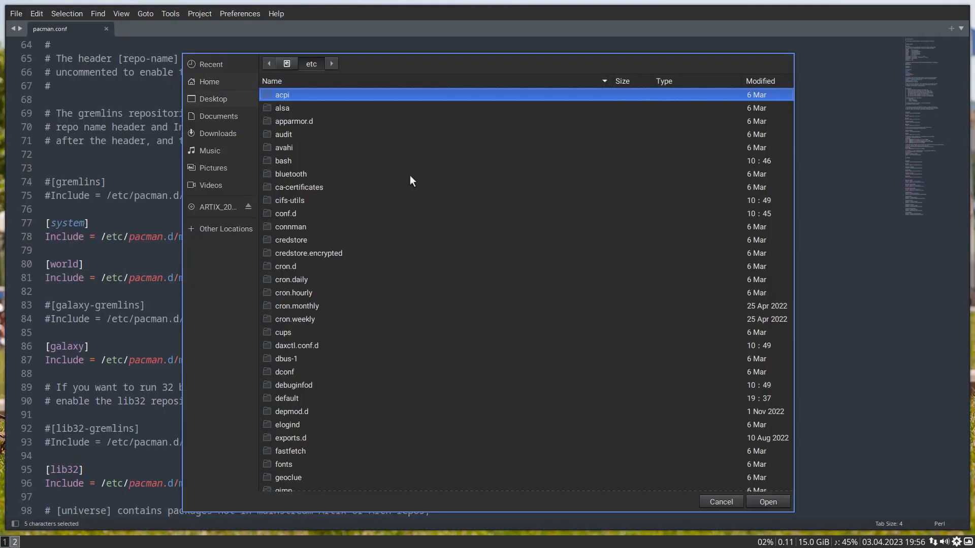
click(288, 64)
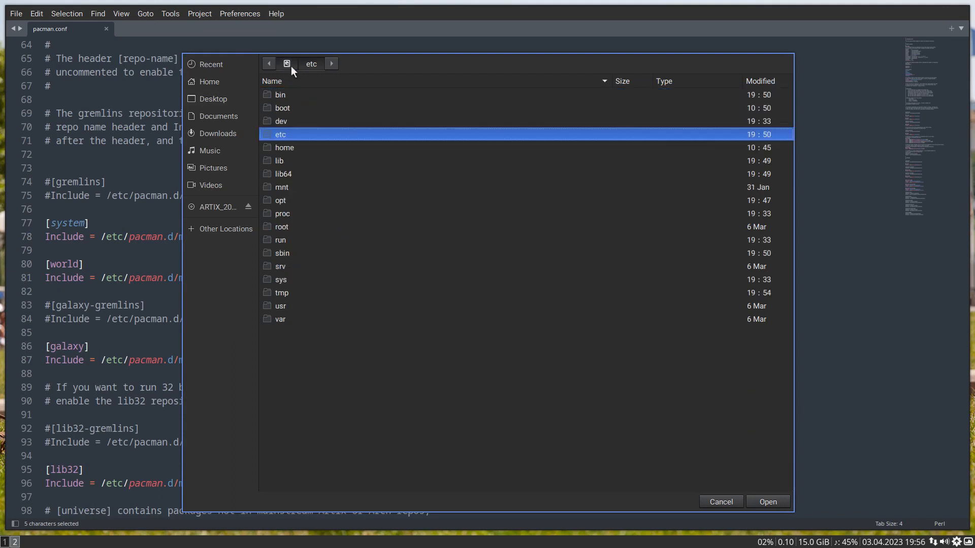
double_click(307, 307)
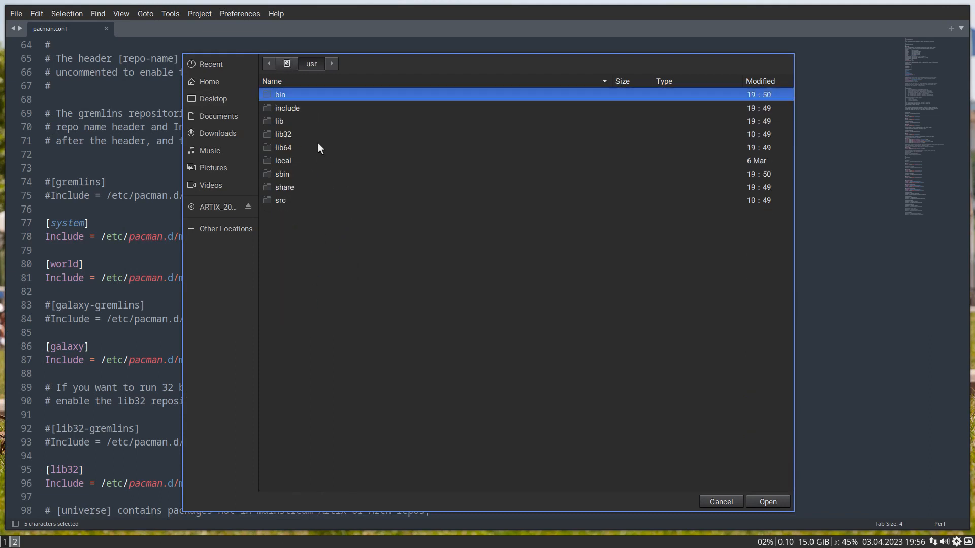
double_click(315, 184)
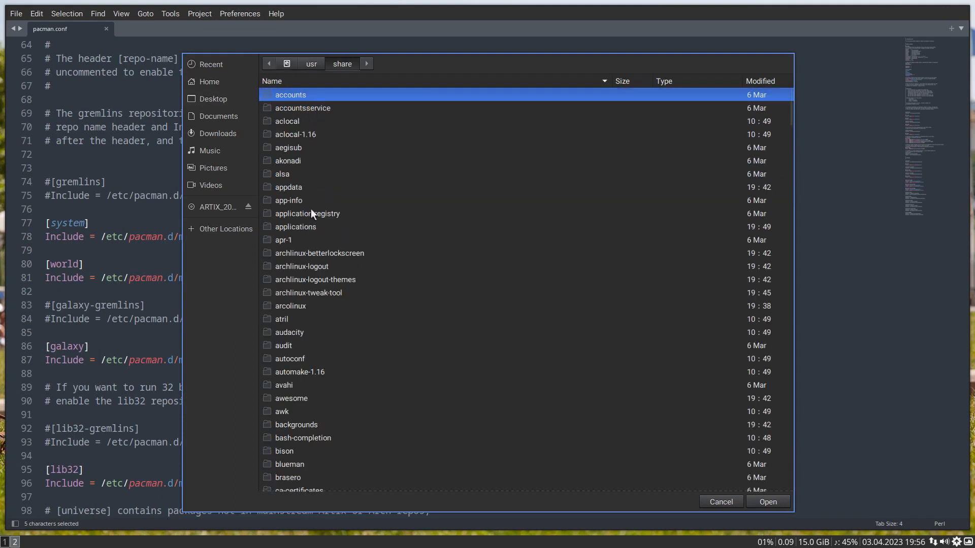
text(icons)
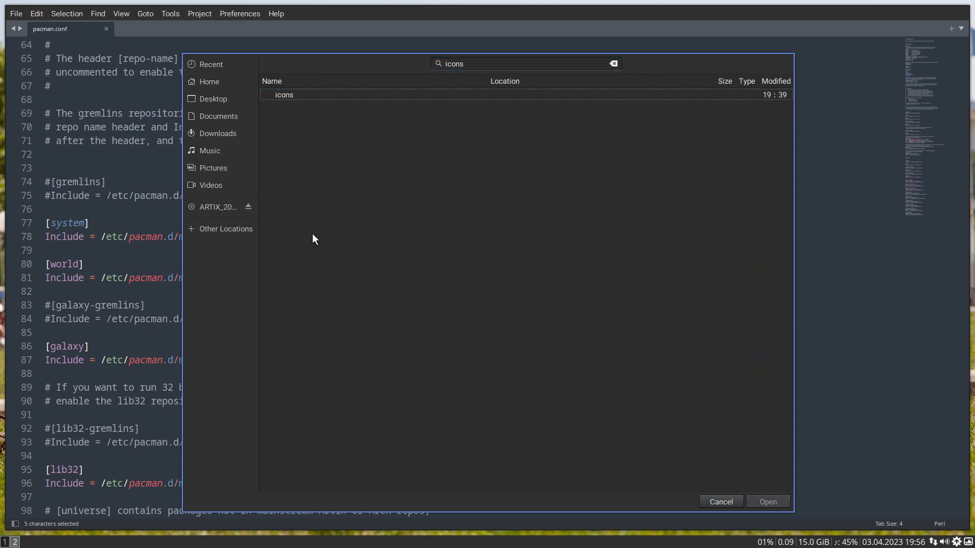
key(Return)
text(default)
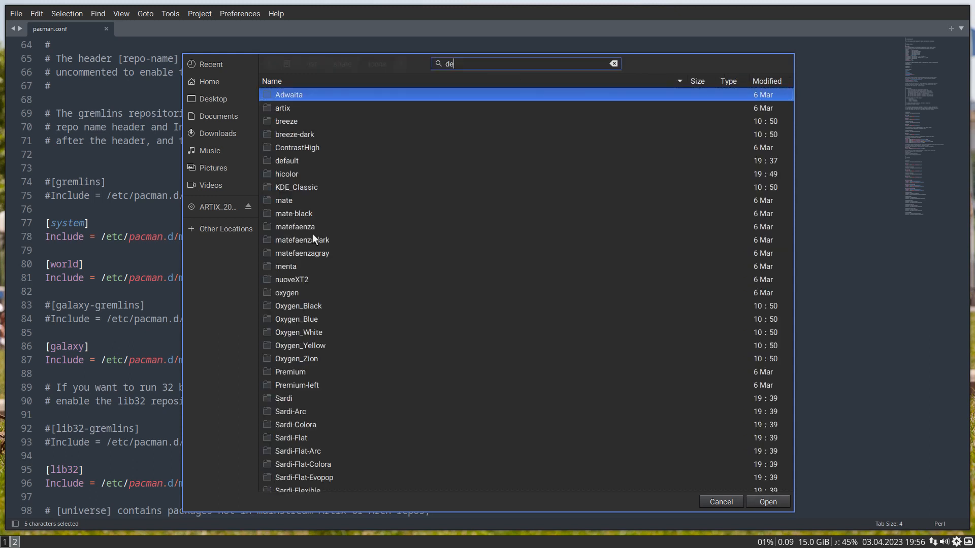
key(Return)
key(Return)
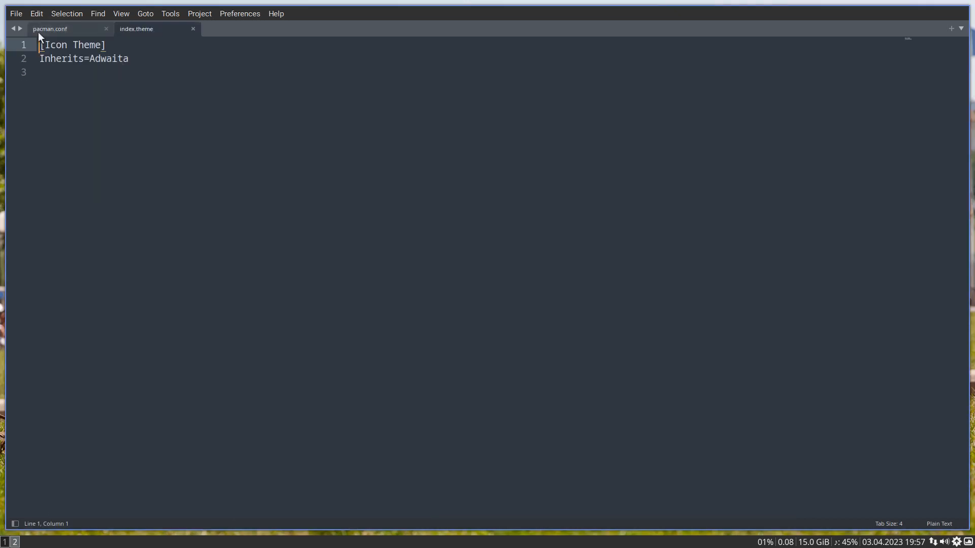
- Apply KDE_Classic as the global cursor in the Arch Linux Tweak Tool and check the change in index.theme on workspace 2
click(4, 542)
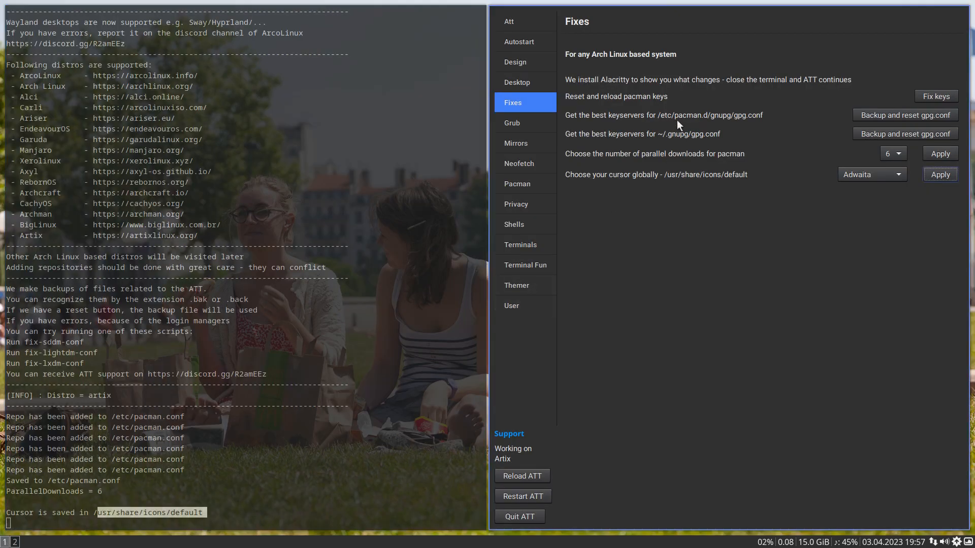
click(885, 176)
click(887, 192)
click(944, 175)
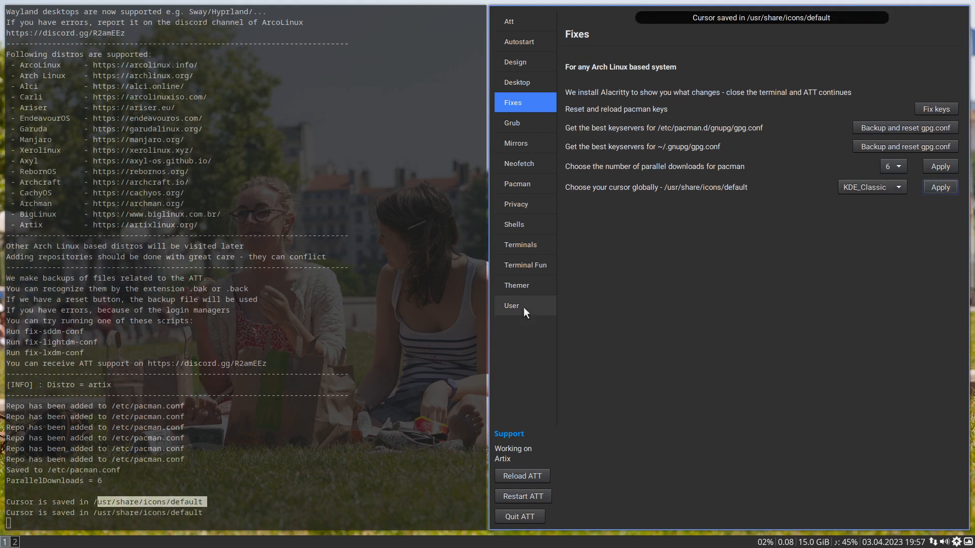
click(14, 542)
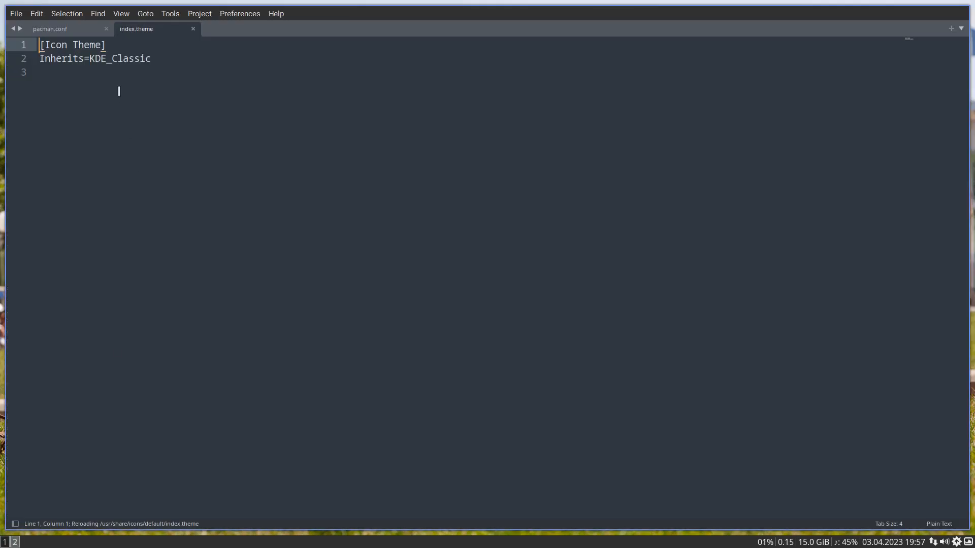
click(70, 29)
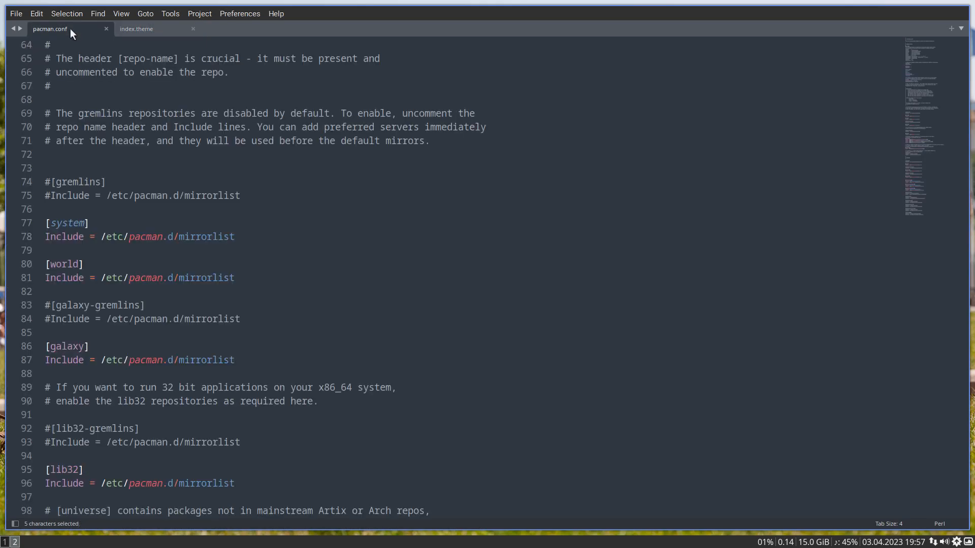
- Return to the Arch Linux Tweak Tool on workspace 1 and install the Grub Vimix theme
click(5, 542)
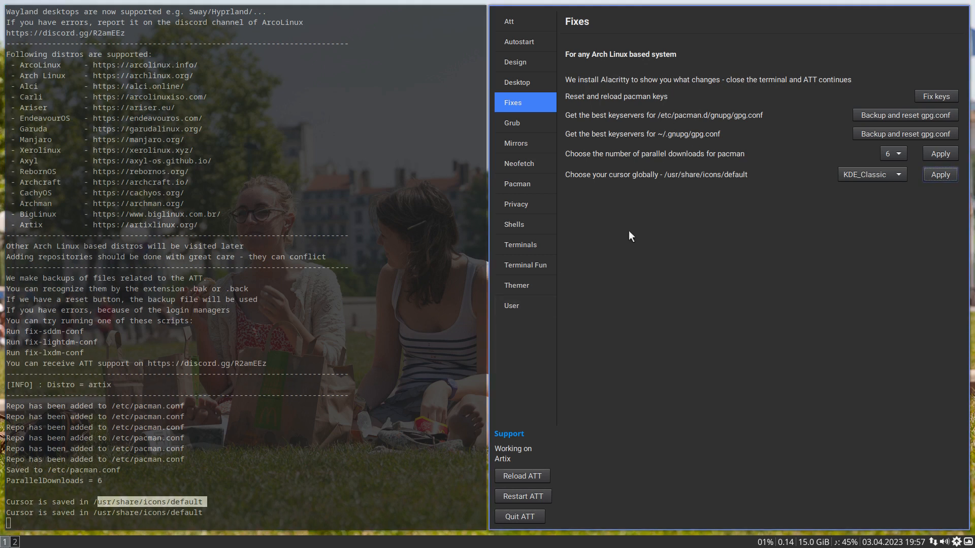
click(522, 127)
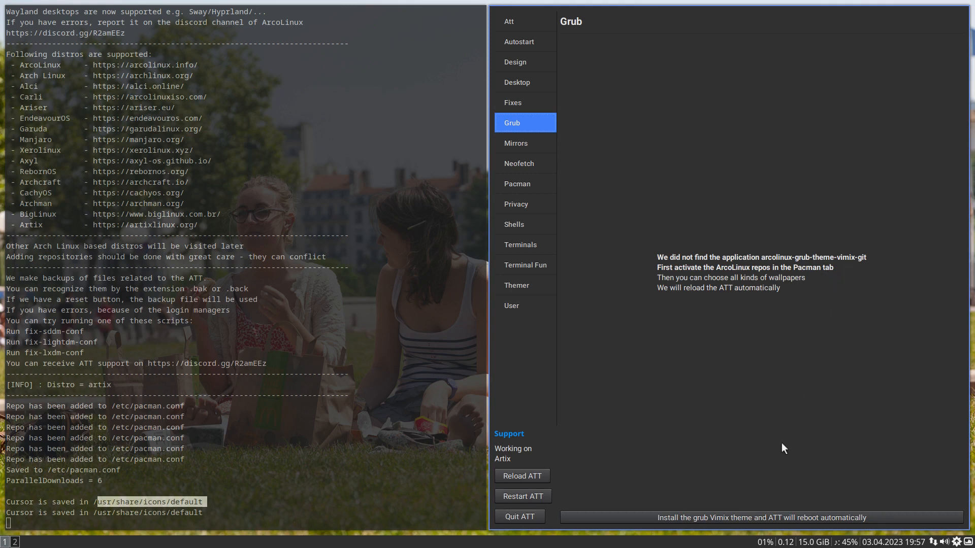
click(749, 516)
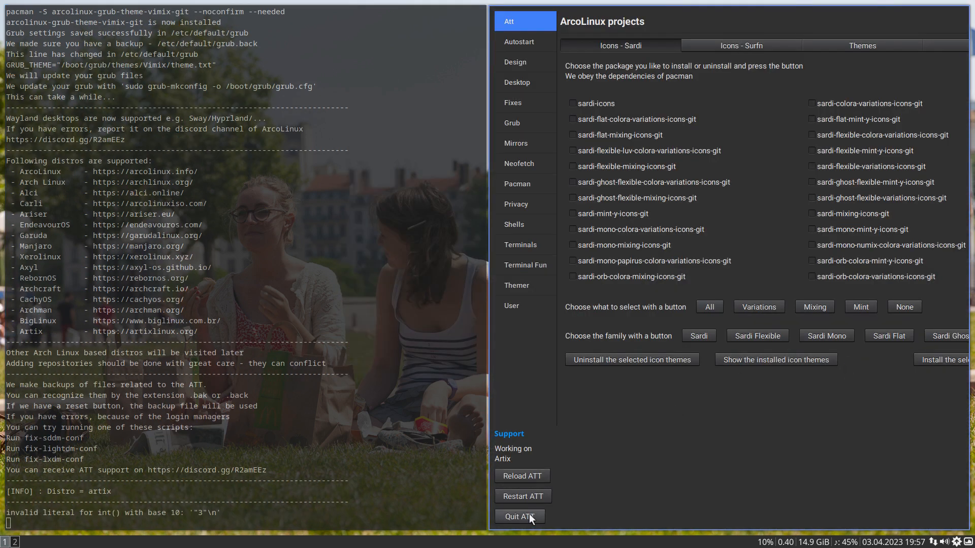
- Apply the Vimix theme to Grub, review its log, and apply the arcolinux01.jpg wallpaper
click(520, 126)
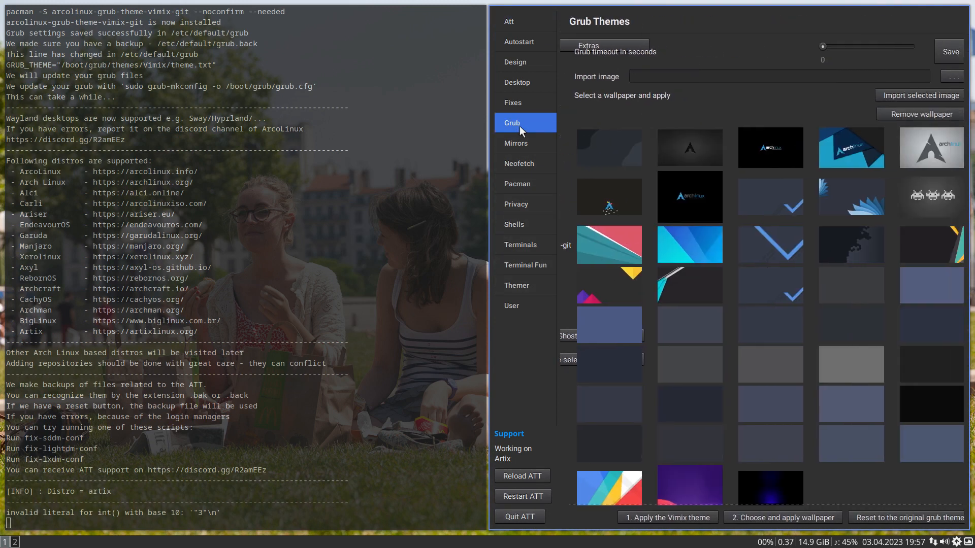
scroll(635, 270, down, 1)
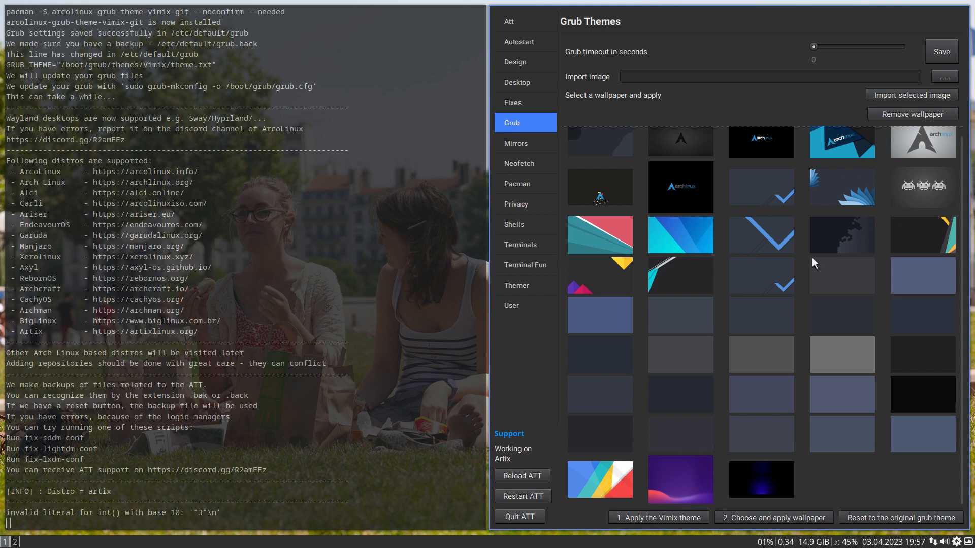
click(623, 517)
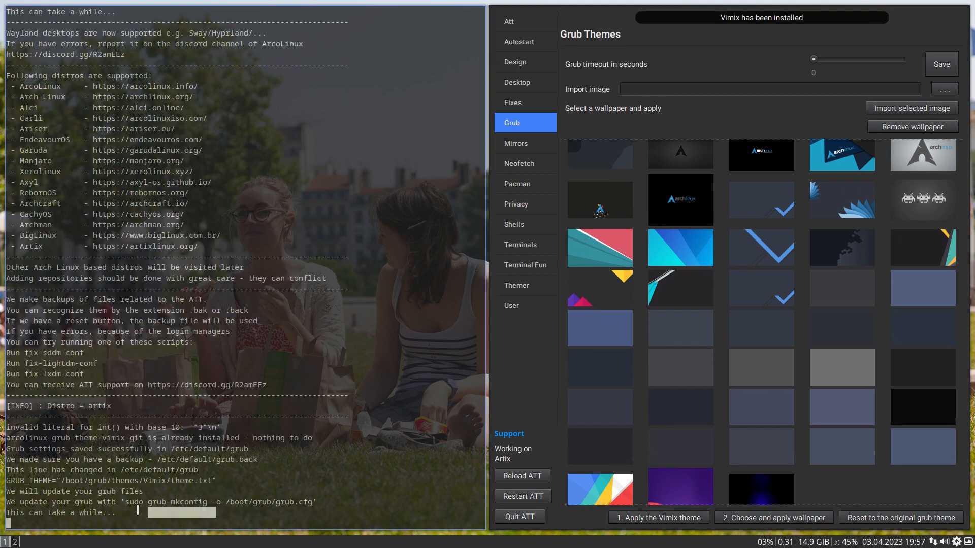
drag(215, 514, 10, 460)
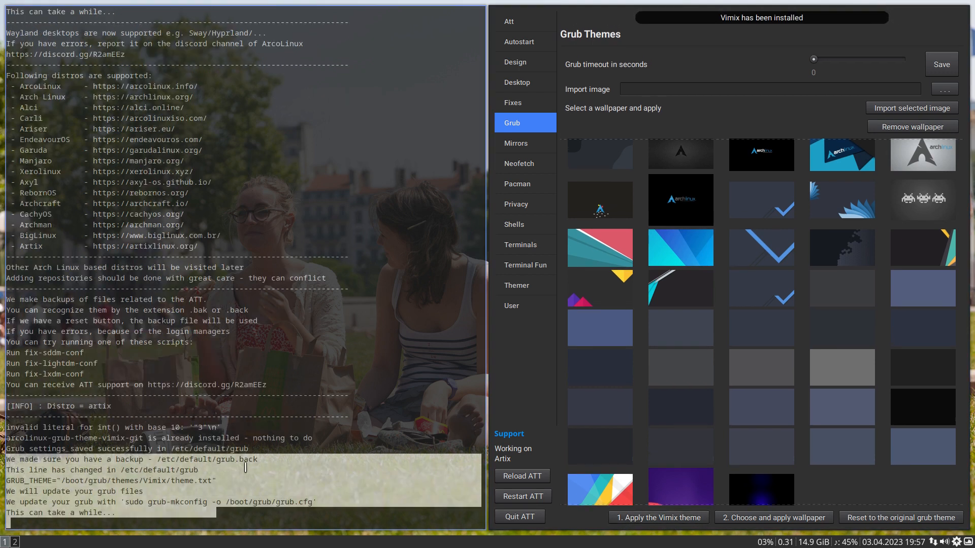
click(299, 519)
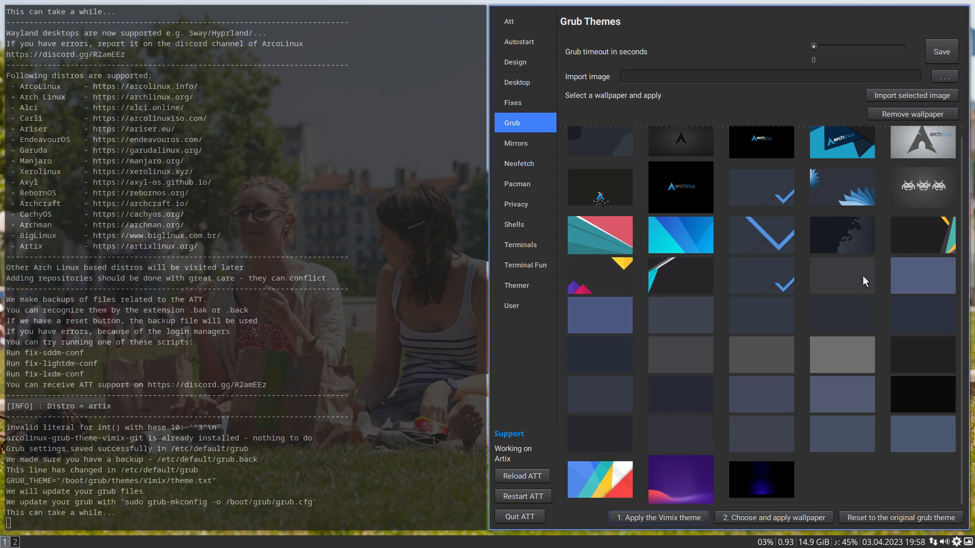
click(839, 202)
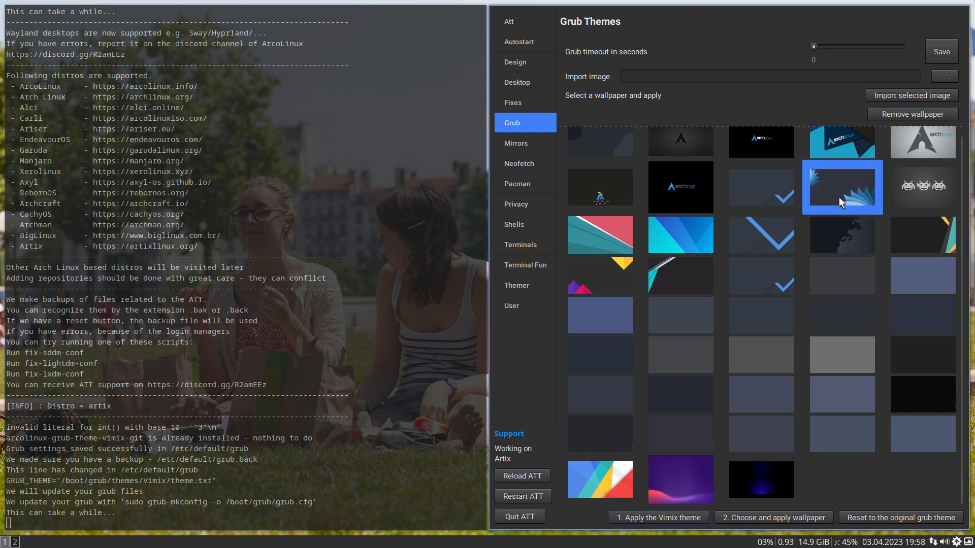
click(770, 519)
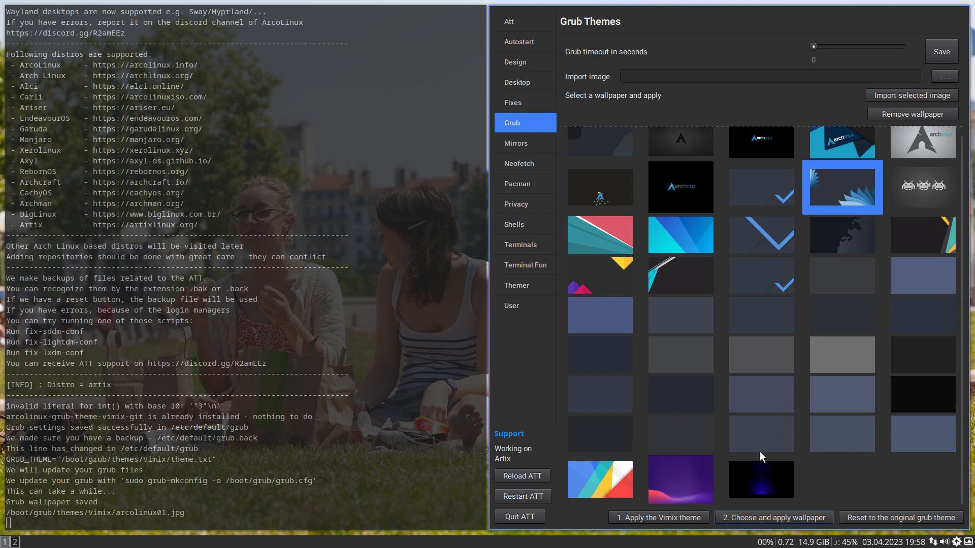
- Quit the Arch Linux Tweak Tool and reboot the system
click(528, 518)
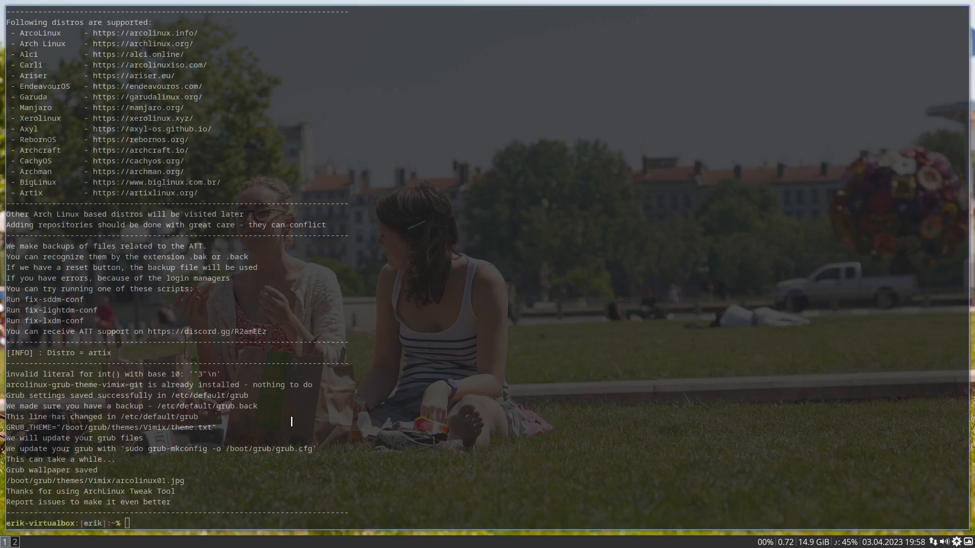
key(super+x)
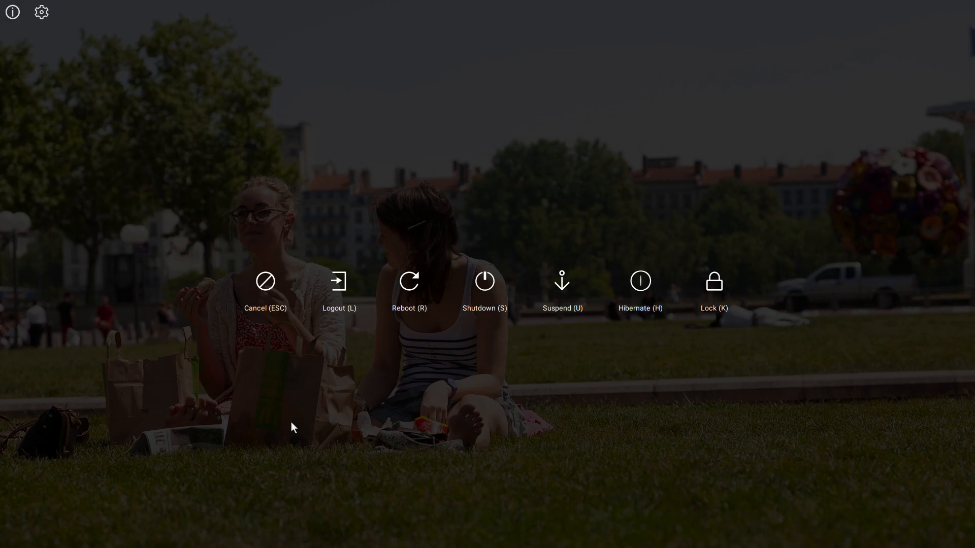
key(r)
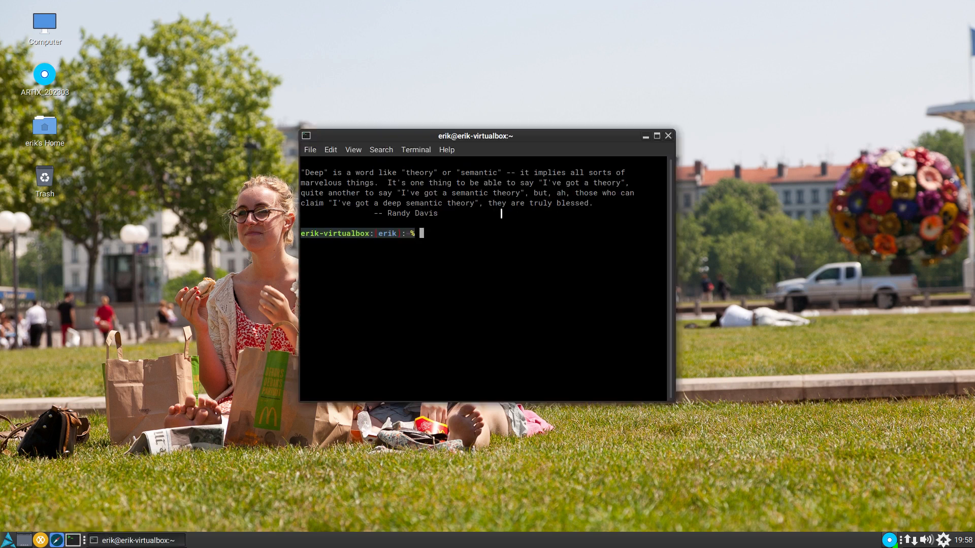
- Start the Arch Linux Tweak Tool from the terminal with att and authenticate with the account password
drag(494, 130, 309, 47)
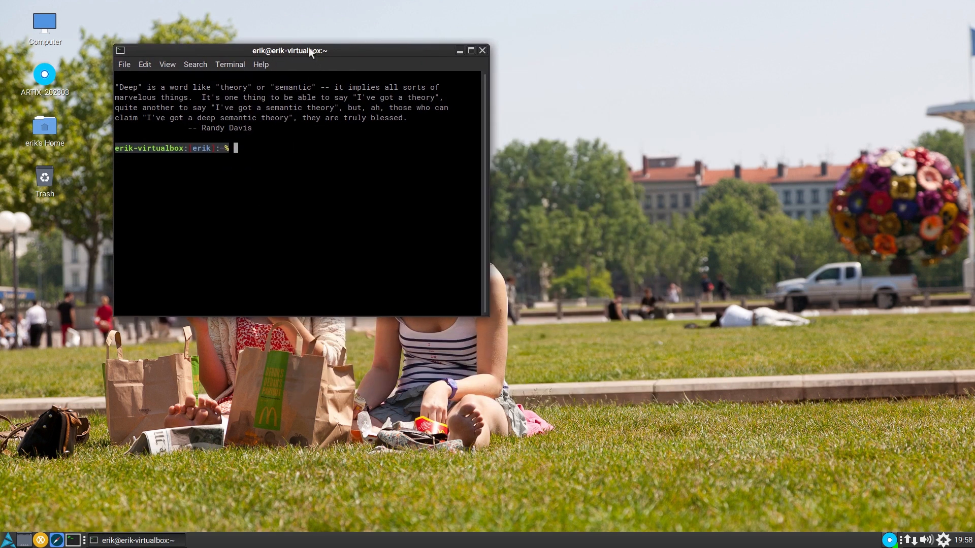
text(att)
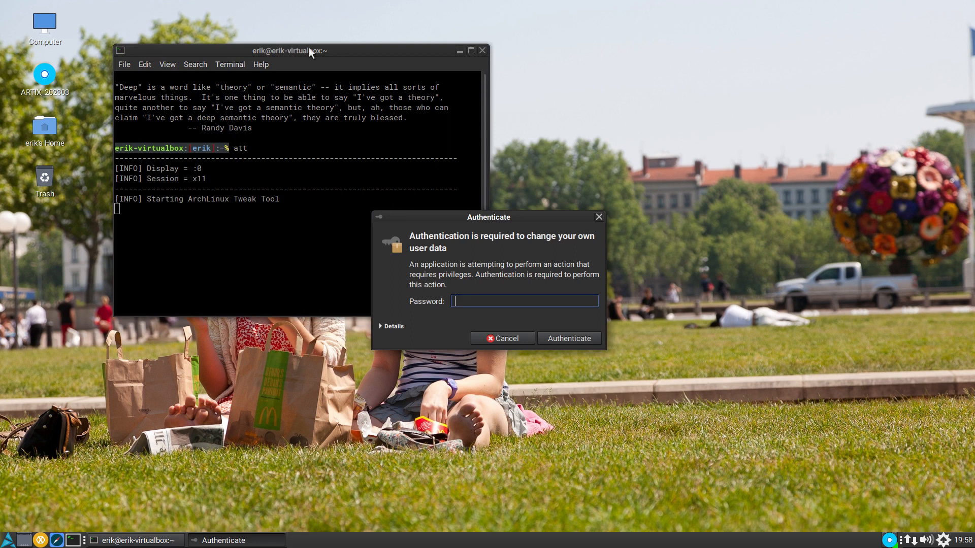
text(••)
key(Return)
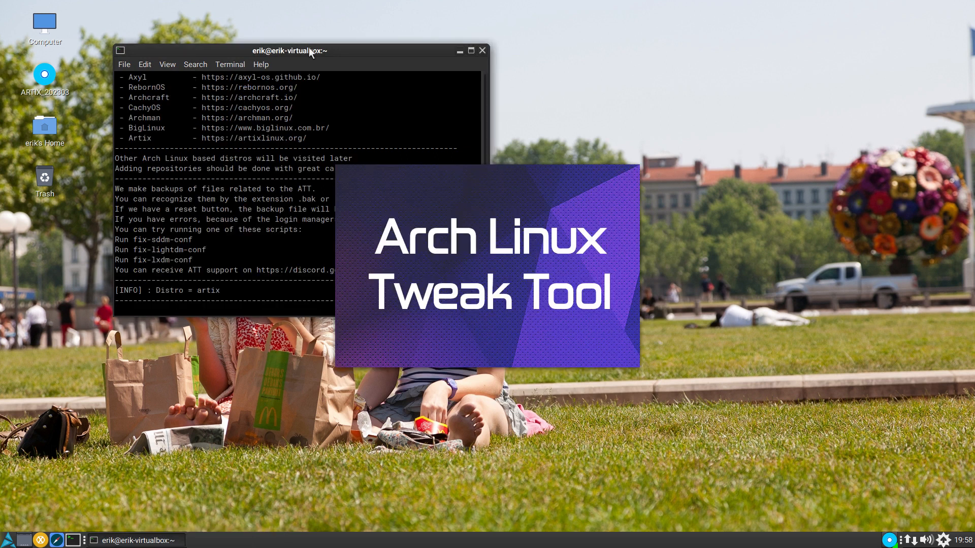
- Start the wallpaper changer to switch to the next desktop wallpaper, and move the Arch Linux Tweak Tool window away from the terminal
click(8, 540)
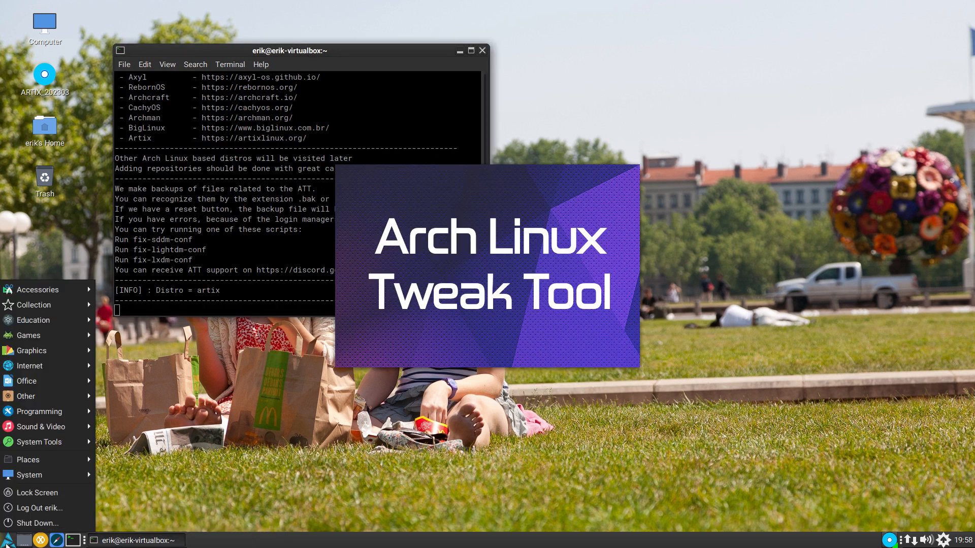
key(a)
key(r)
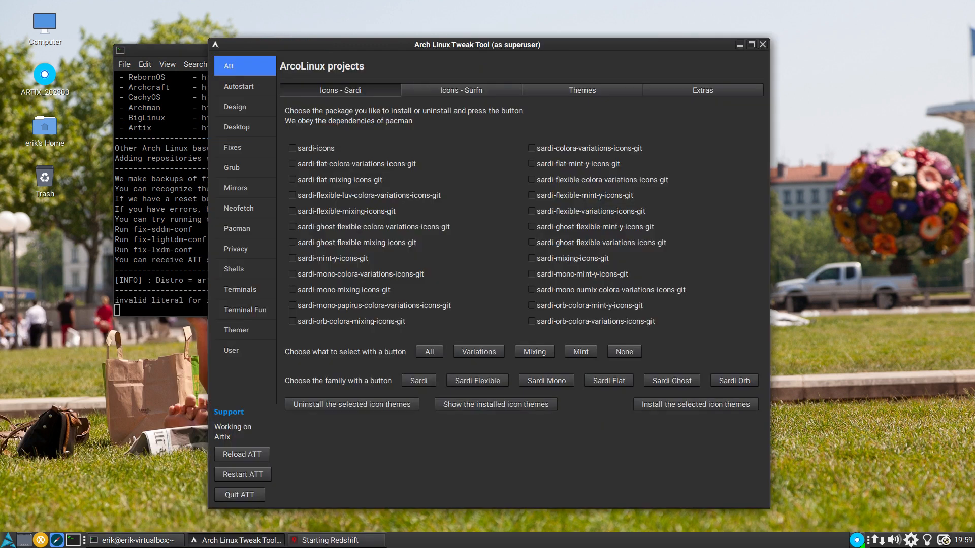
click(943, 540)
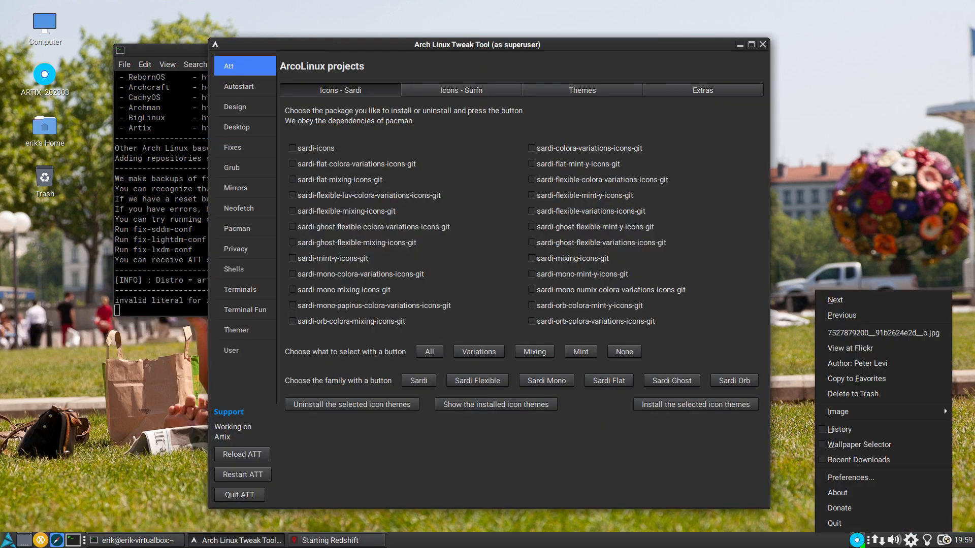
click(836, 300)
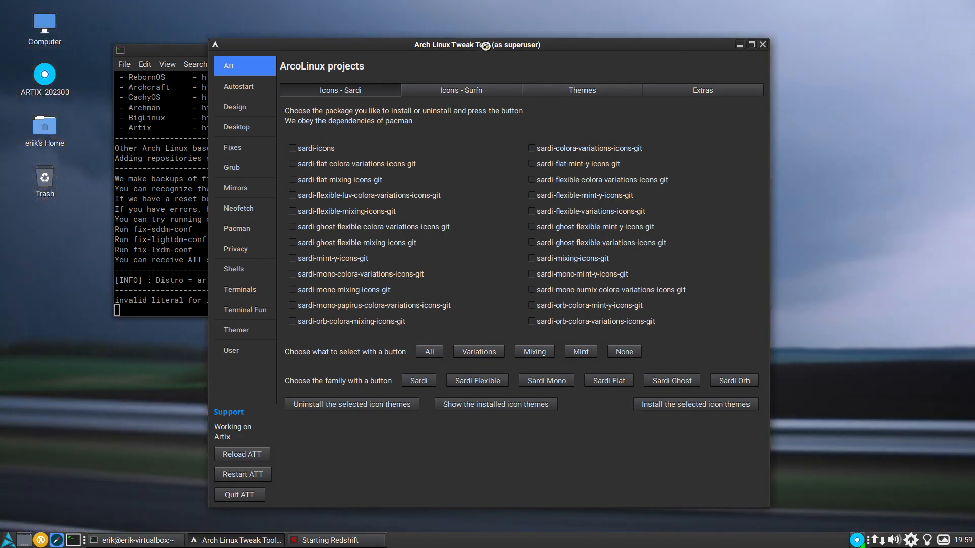
drag(485, 47, 638, 14)
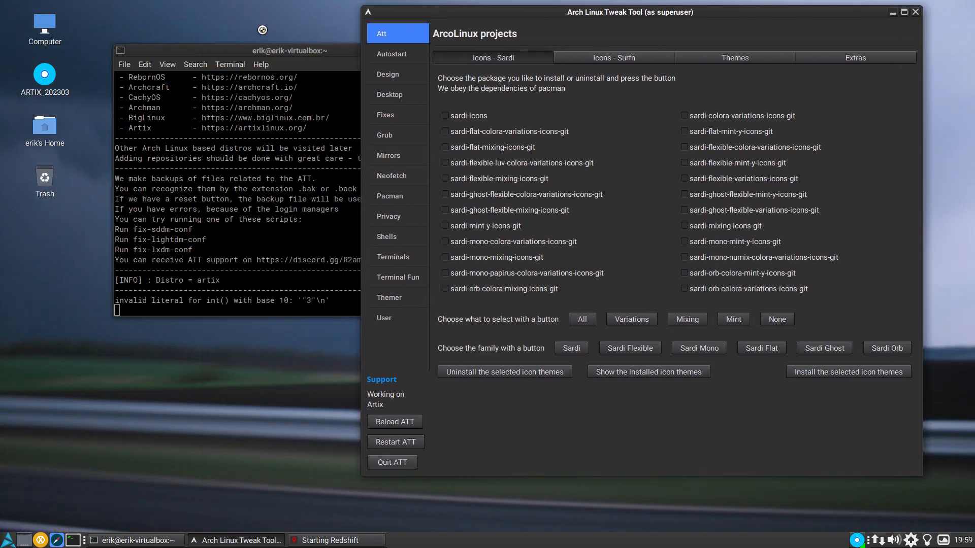
- Arrange the terminal and Arch Linux Tweak Tool windows, reset Grub to its original theme, and quit the tool
drag(279, 49, 195, 138)
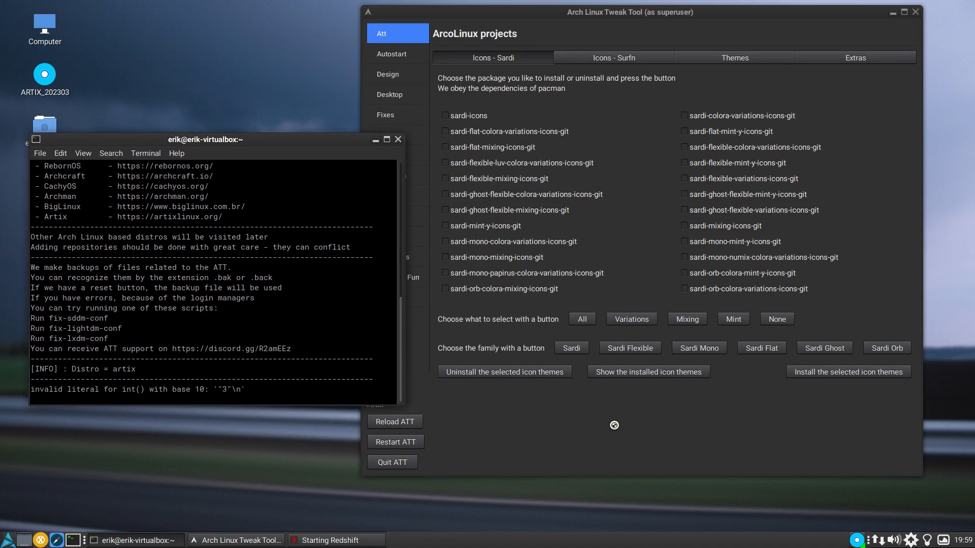
click(636, 425)
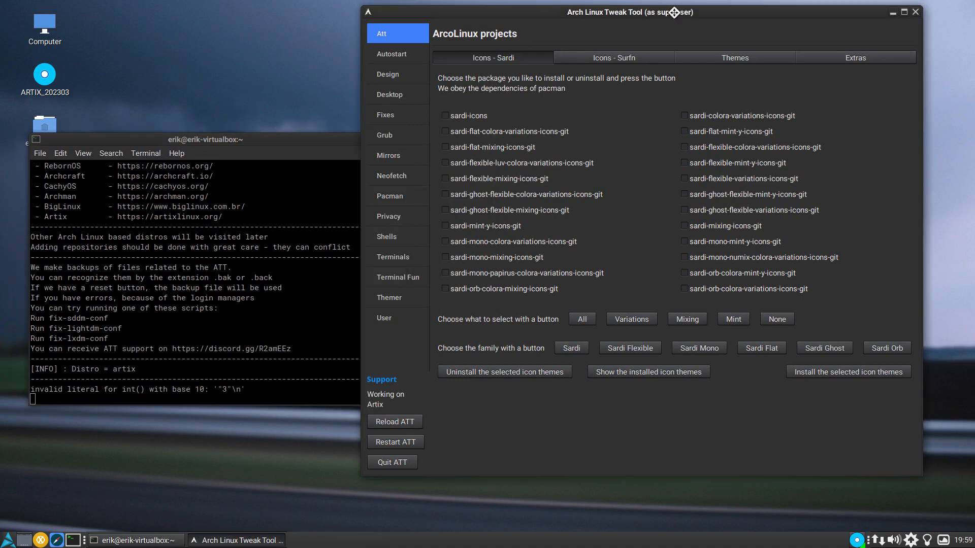
drag(674, 12, 684, 18)
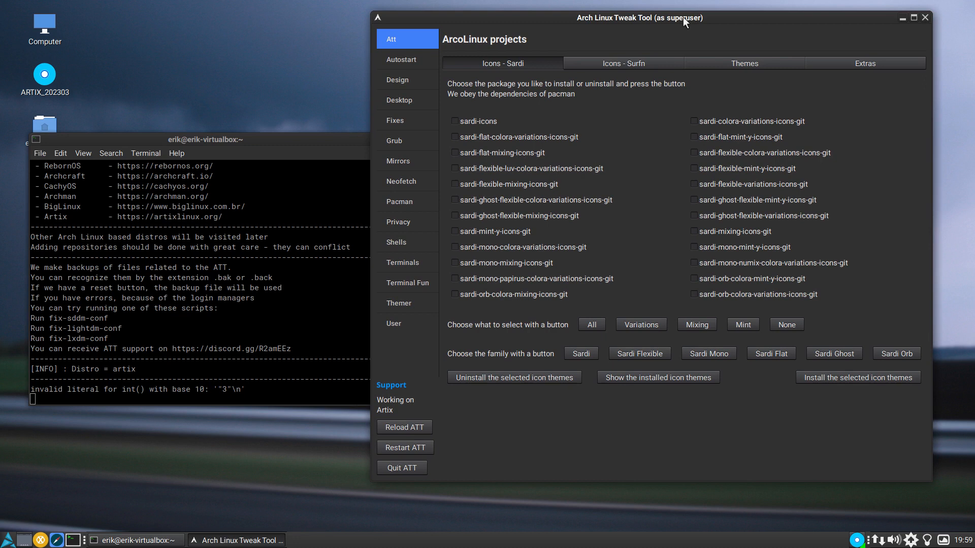
click(401, 142)
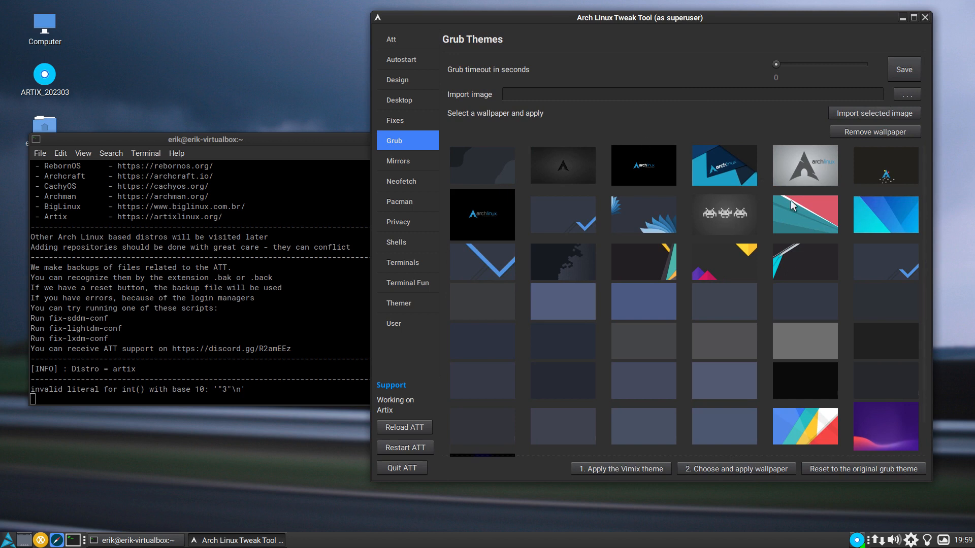
click(880, 468)
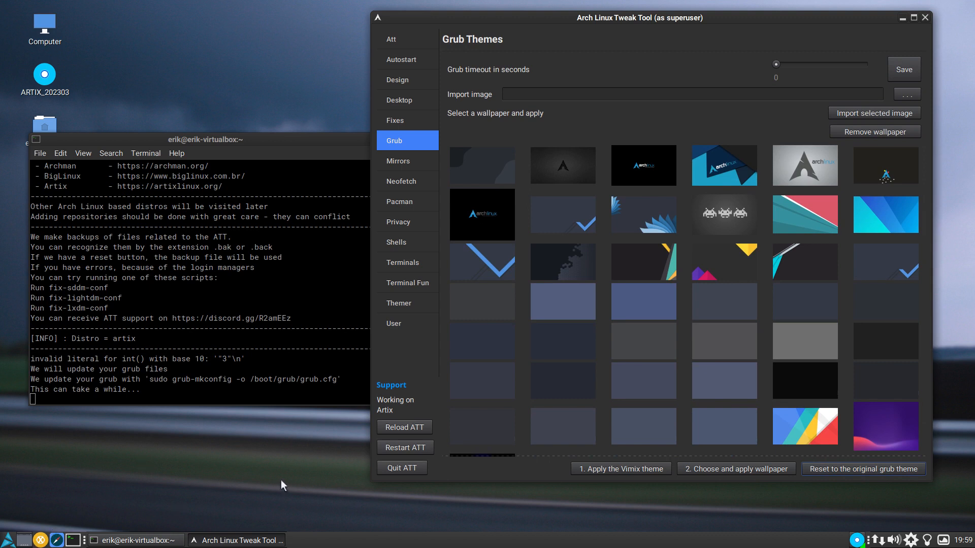
click(391, 467)
click(12, 541)
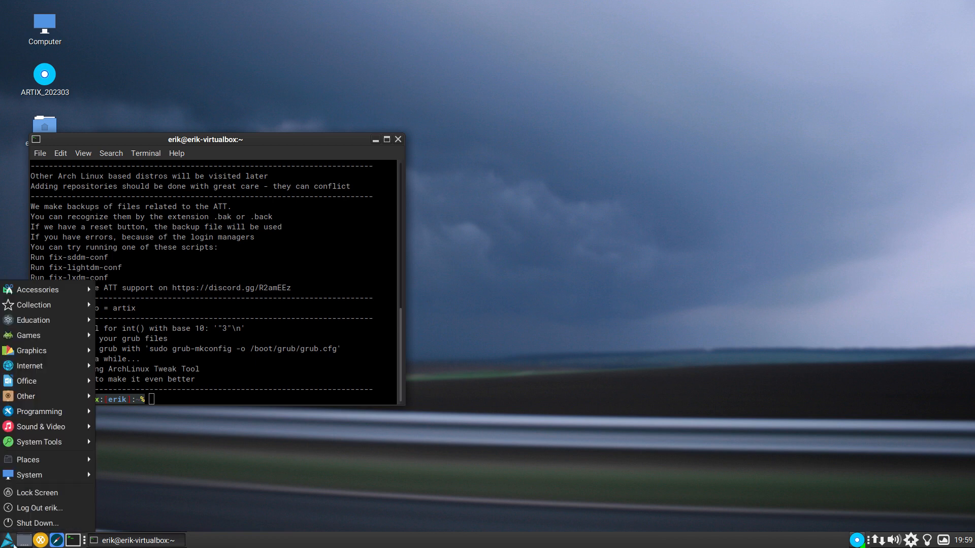
click(68, 508)
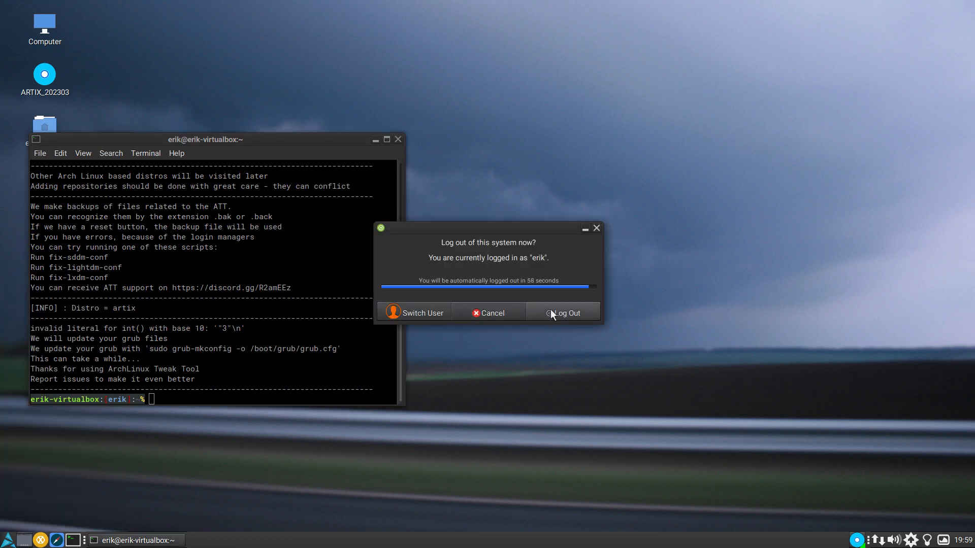
click(490, 313)
- Restart the system and boot the Artix Linux entry from the Grub menu
click(9, 541)
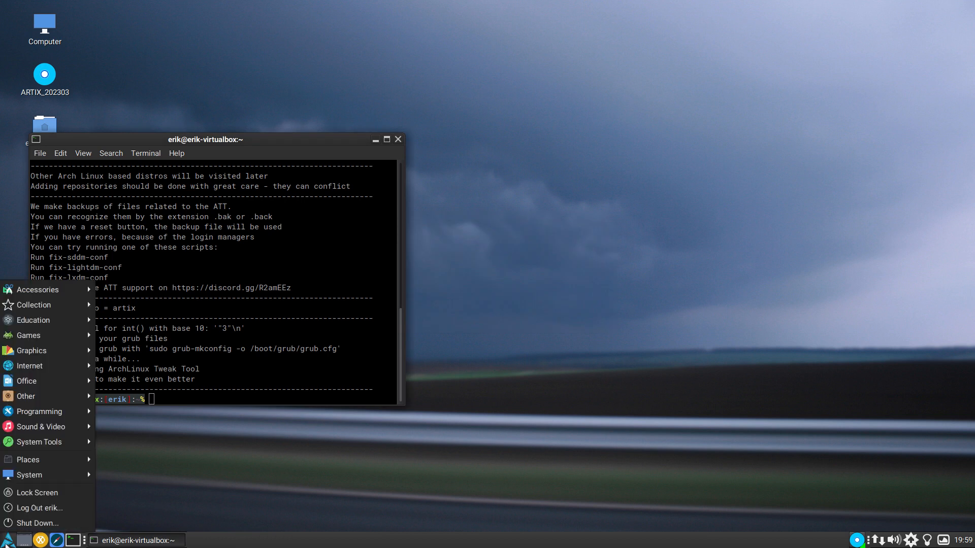
click(53, 522)
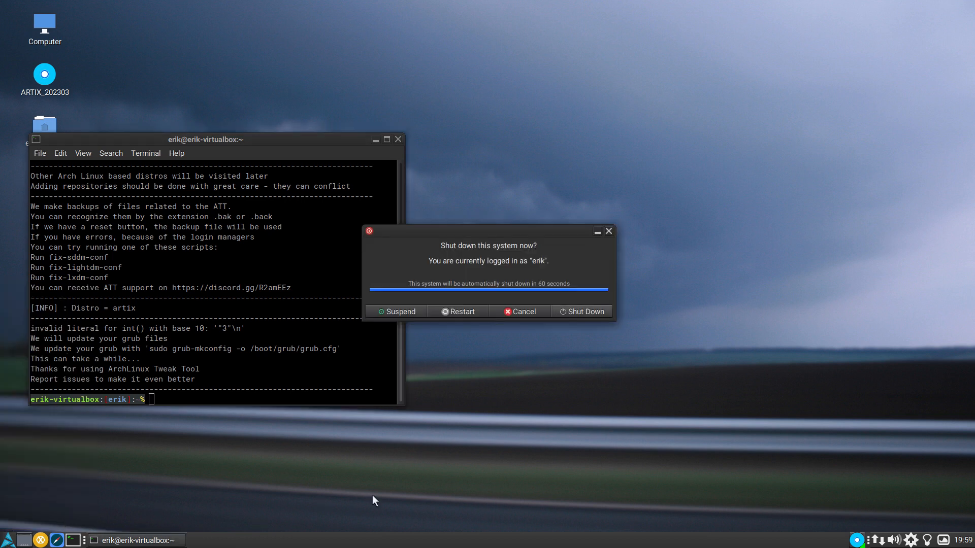
click(462, 316)
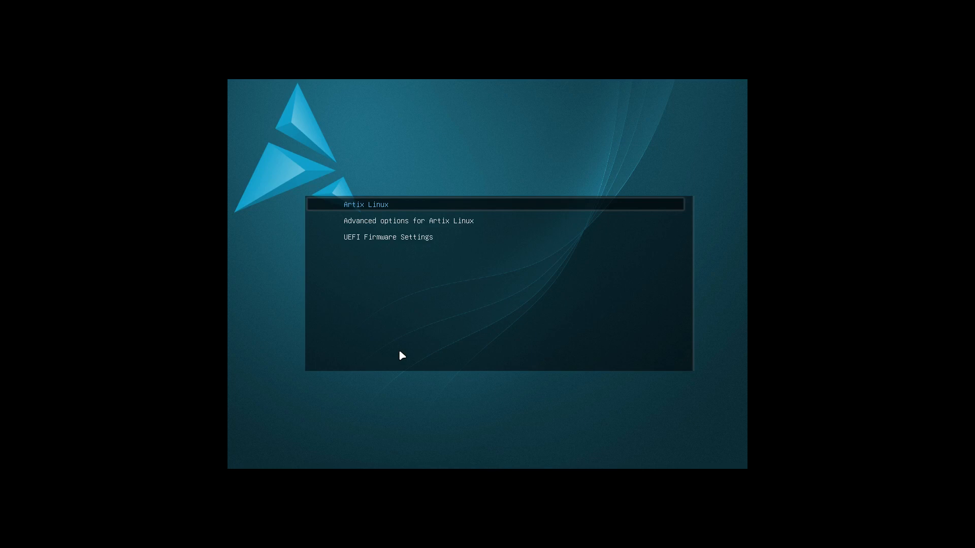
key(Down)
key(Up)
key(Return)
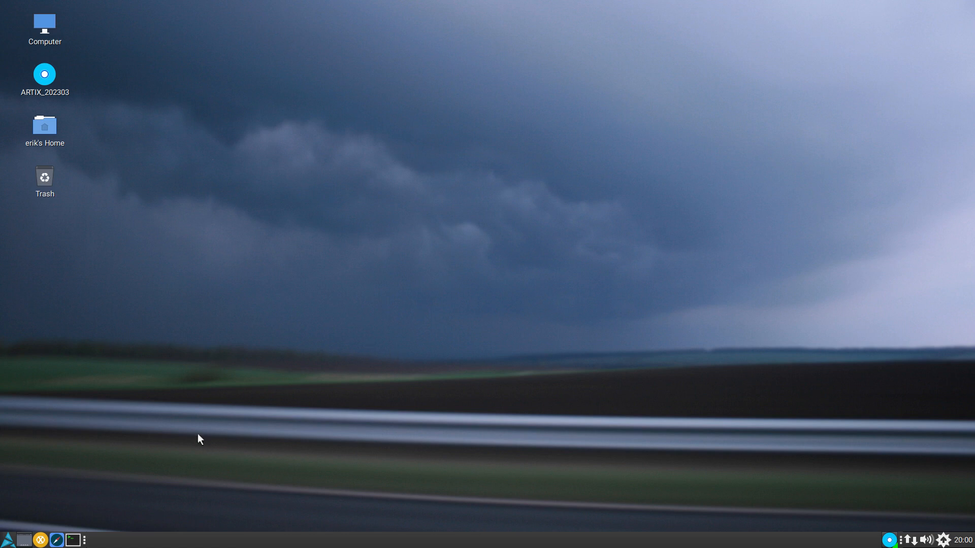
- Start the Arch Linux Tweak Tool from a terminal with att, authenticate with the account password, and place both windows side by side
click(74, 541)
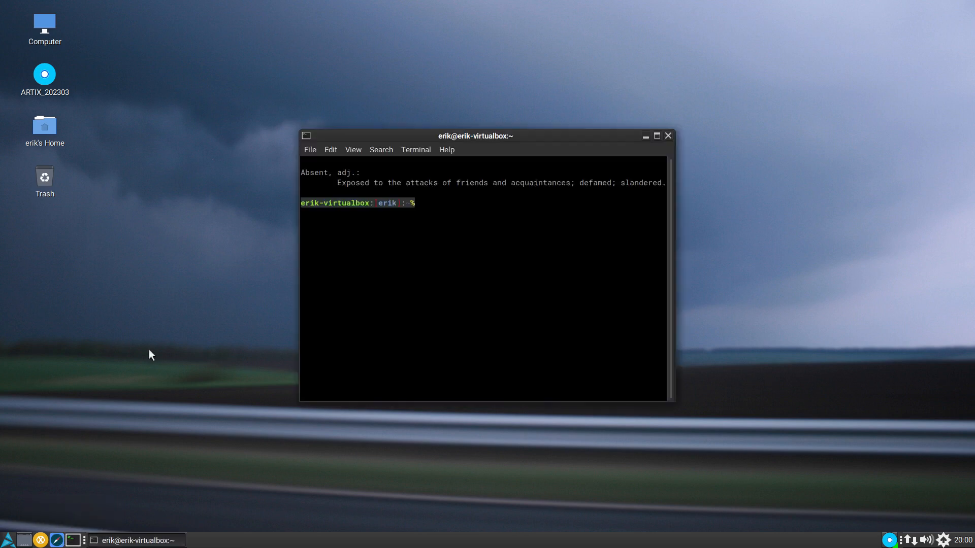
text(att)
key(Return)
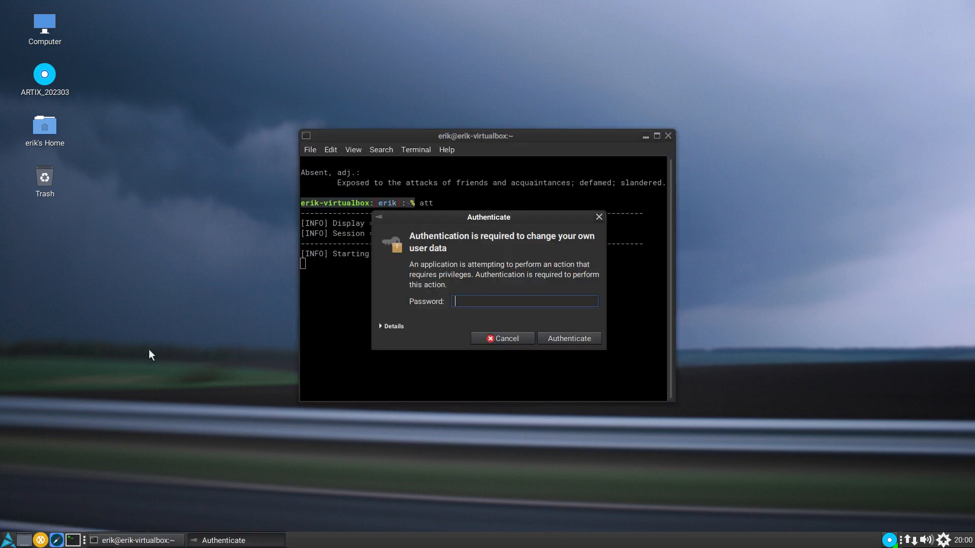
text(****)
key(Return)
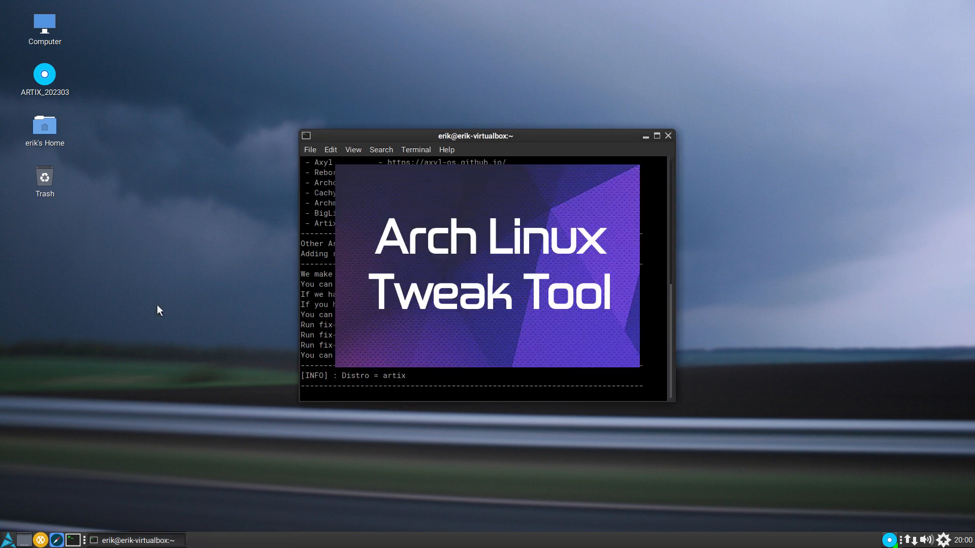
drag(421, 138, 144, 147)
scroll(234, 282, up, 10)
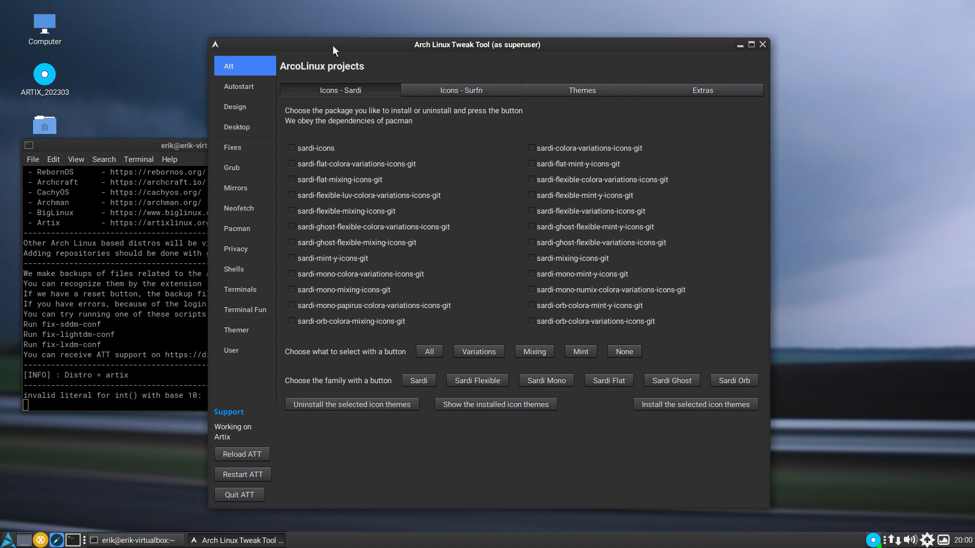
drag(380, 41, 538, 26)
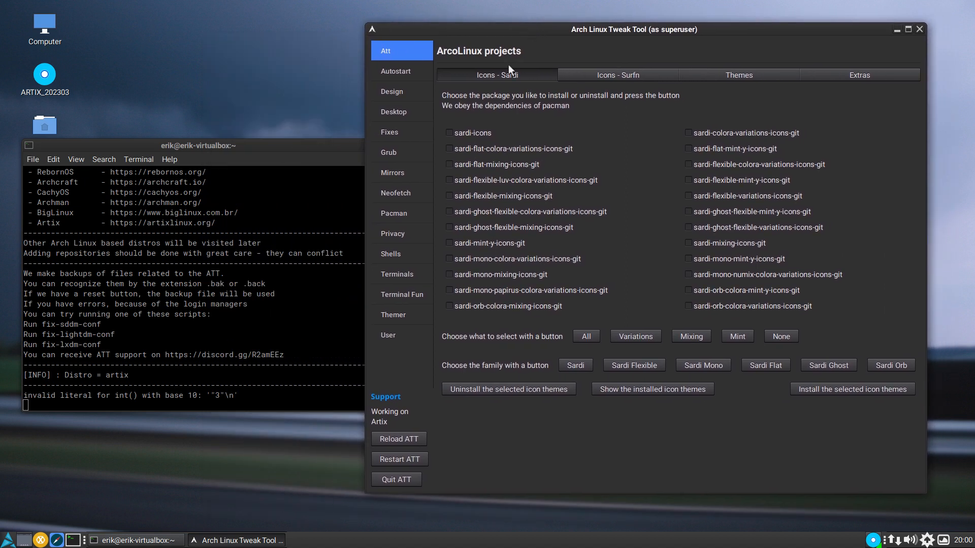
- Look through the Grub themes and ArcoLinux mirrorlist settings, and open the Neofetch editor
click(398, 132)
click(400, 152)
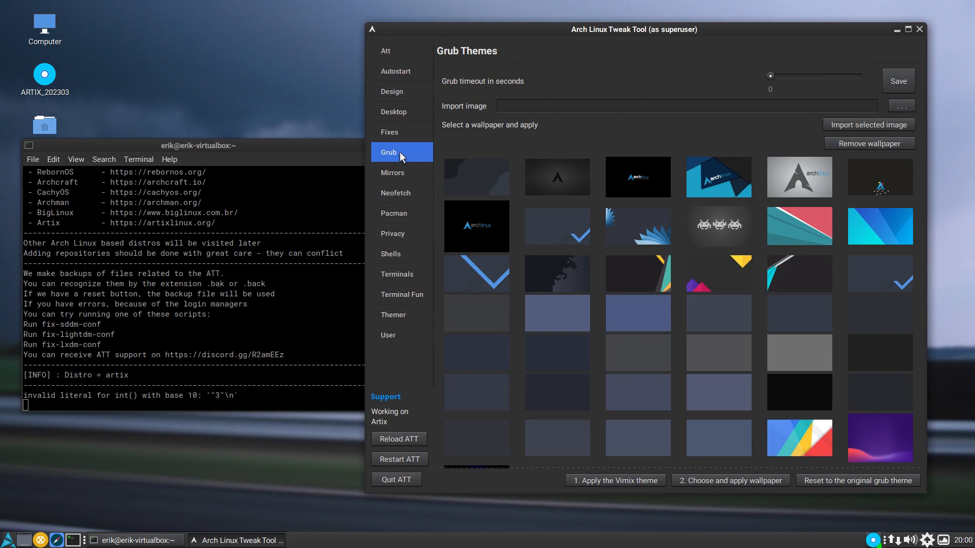
click(395, 188)
click(398, 178)
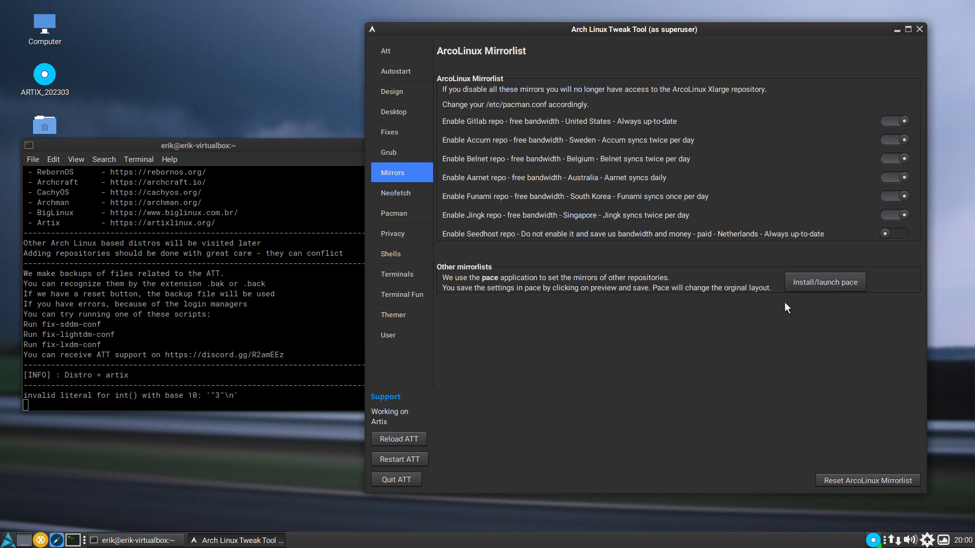
click(401, 193)
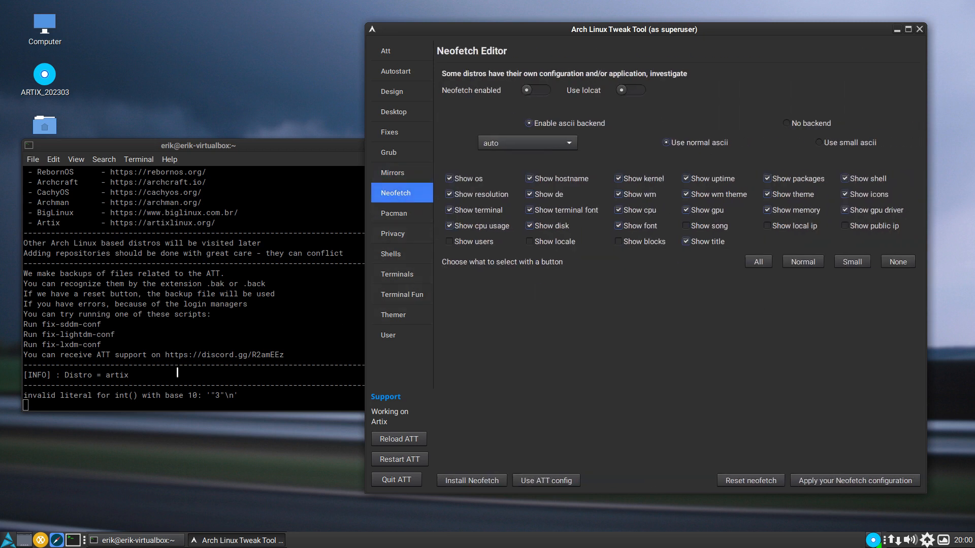
- Run neofetch in a new terminal and move that terminal clear of the Neofetch editor settings
click(73, 540)
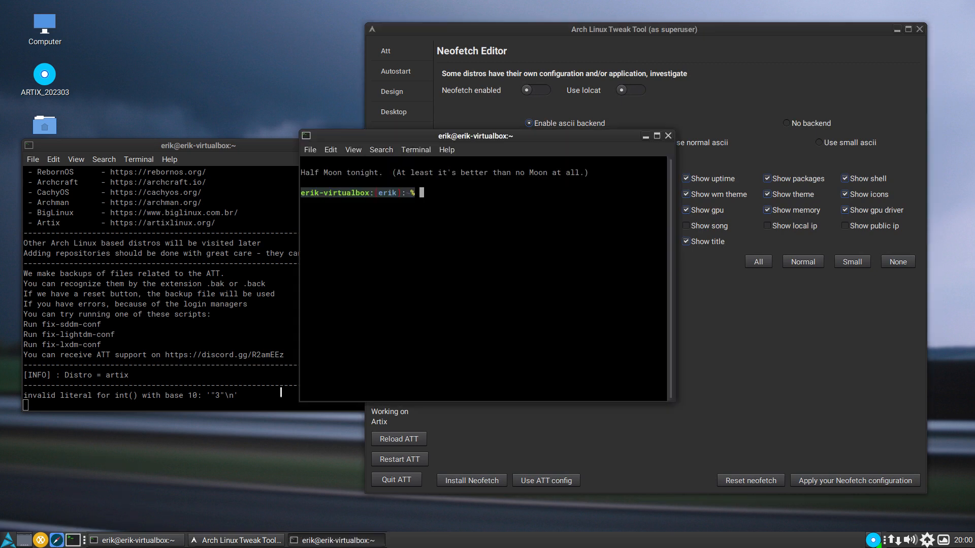
text(neofetch)
key(Return)
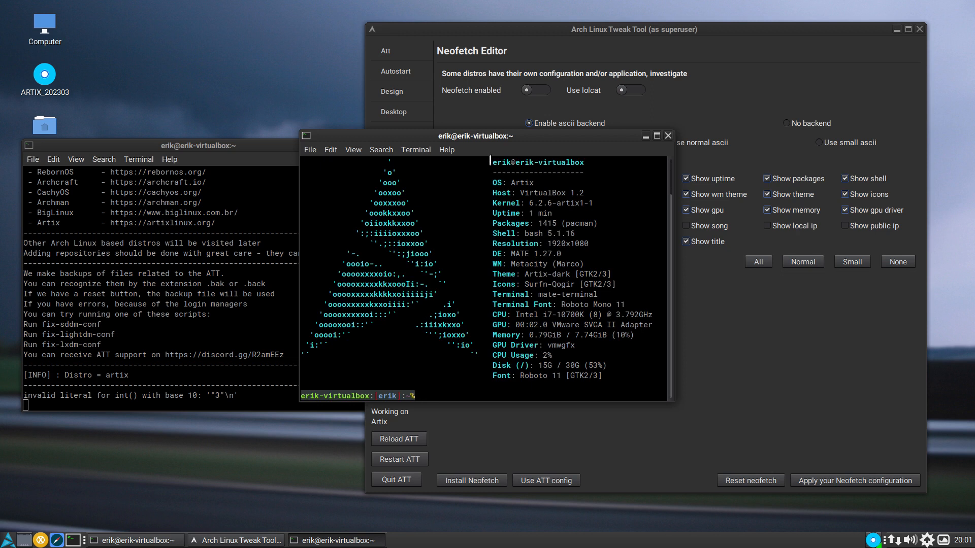
drag(485, 139, 247, 161)
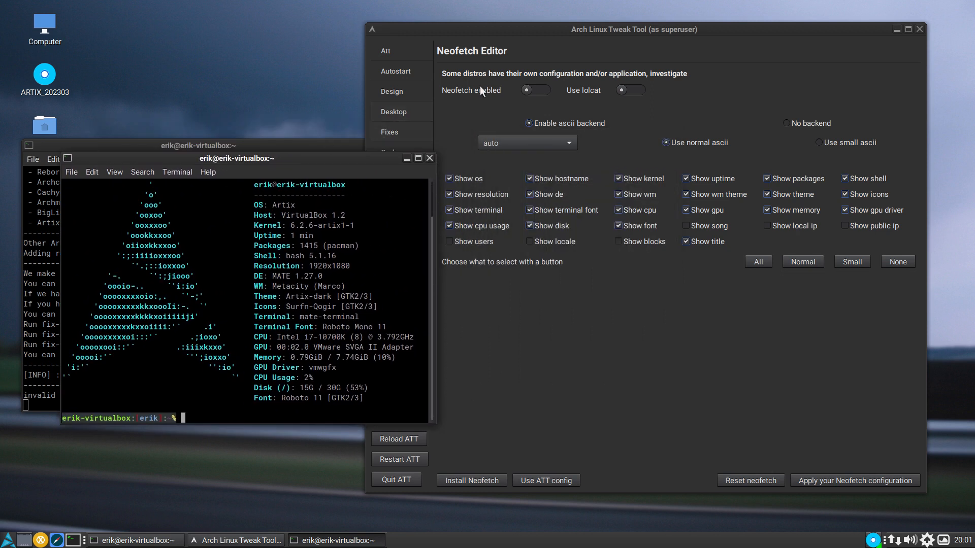
- Enable Neofetch at terminal startup and check it by replacing the test terminal with a new one
click(535, 87)
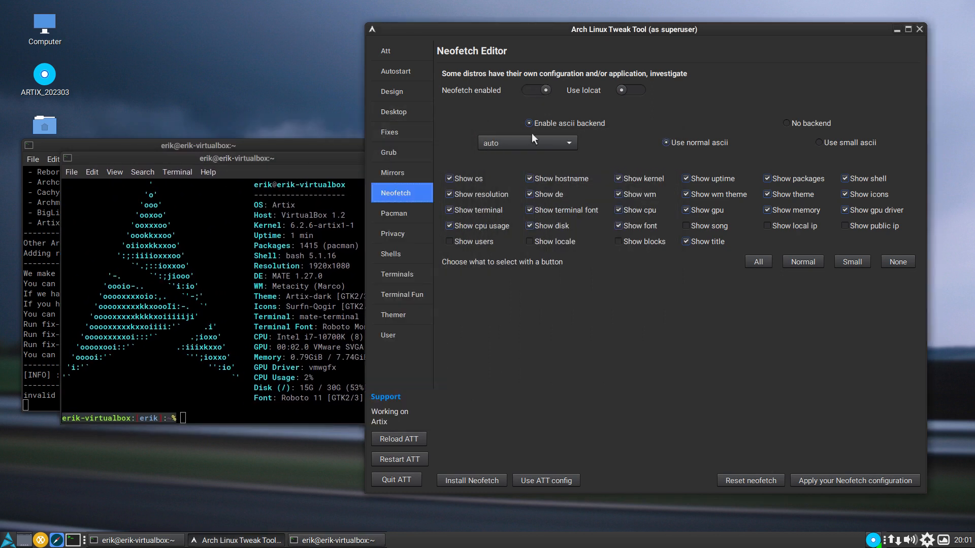
click(320, 165)
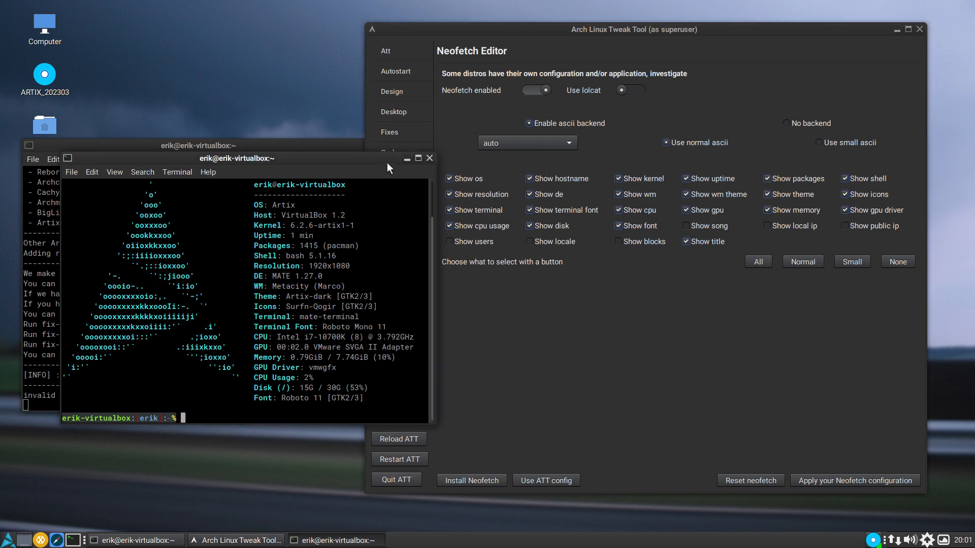
click(426, 157)
click(73, 540)
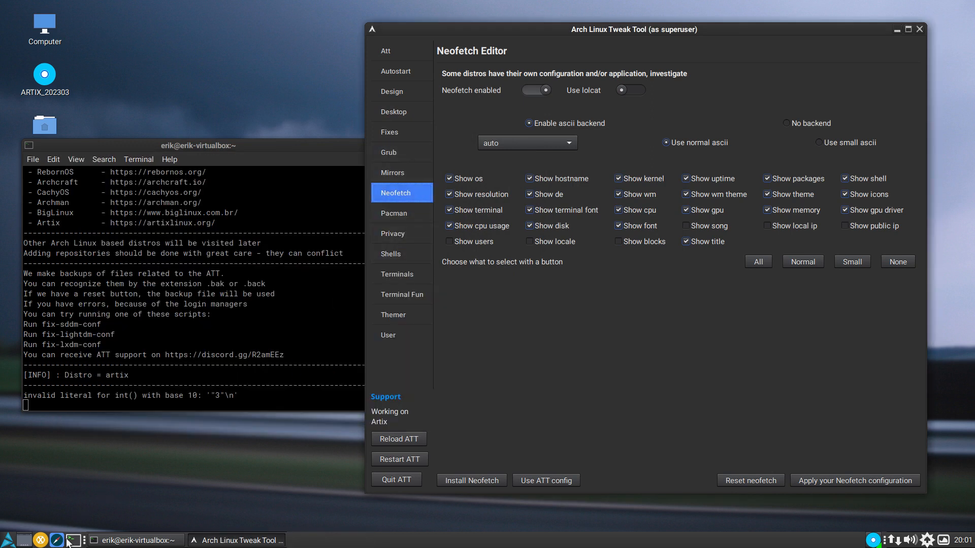
drag(554, 133, 347, 218)
- Enable lolcat for Neofetch, compare its colored output in two new terminals, and close the test terminals
click(623, 89)
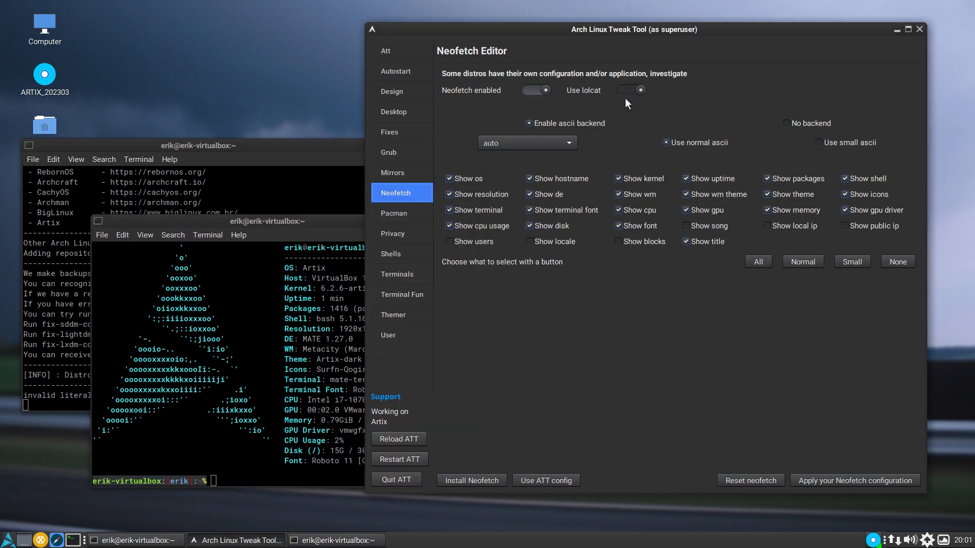
click(293, 233)
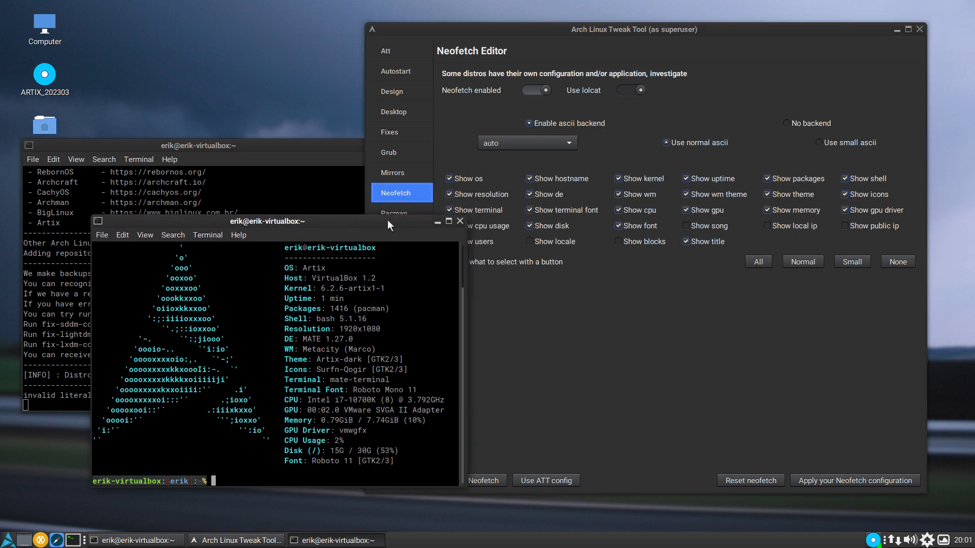
click(459, 218)
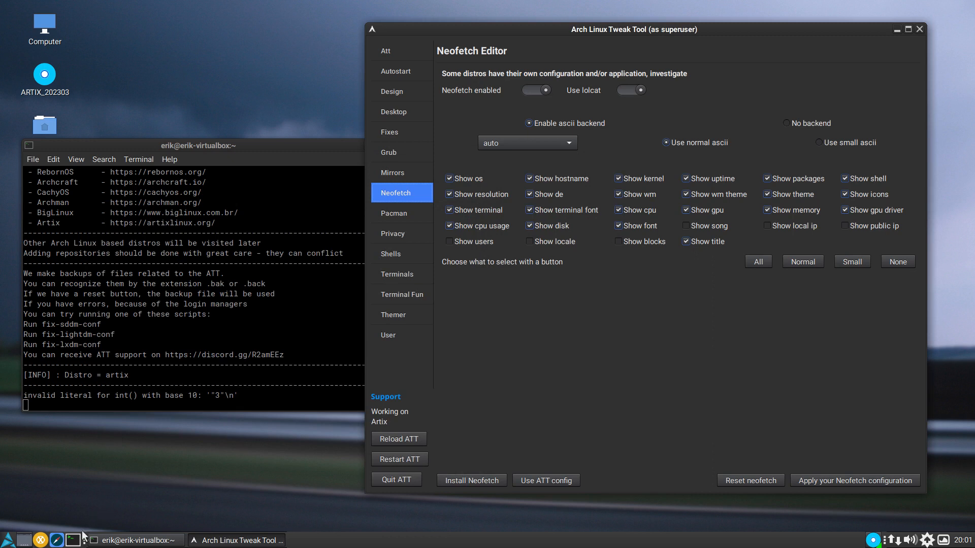
click(72, 540)
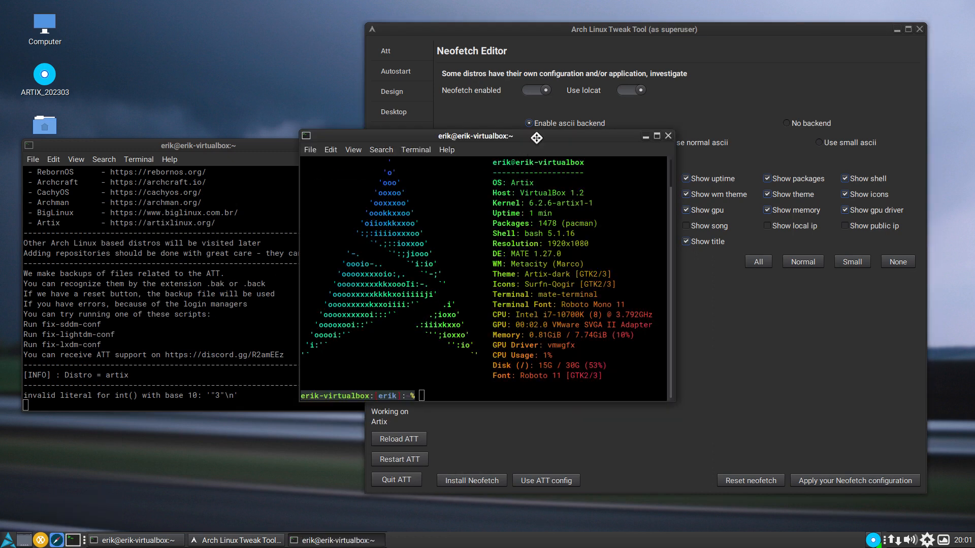
drag(536, 137, 326, 131)
click(74, 539)
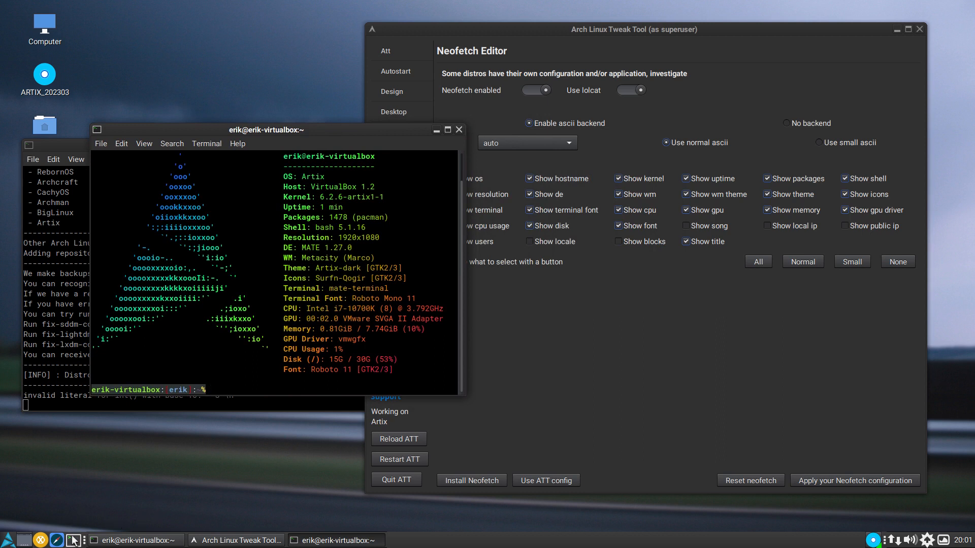
drag(517, 136, 686, 134)
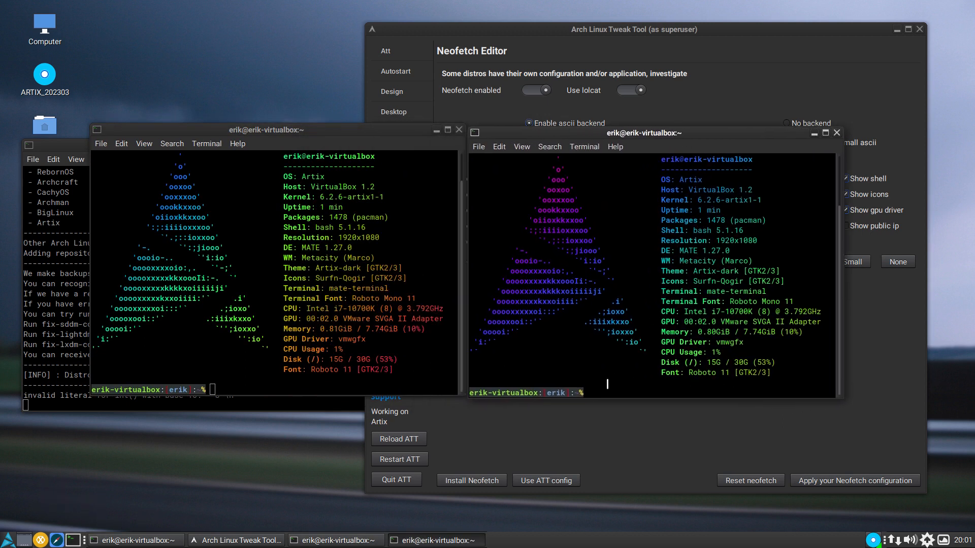
click(458, 129)
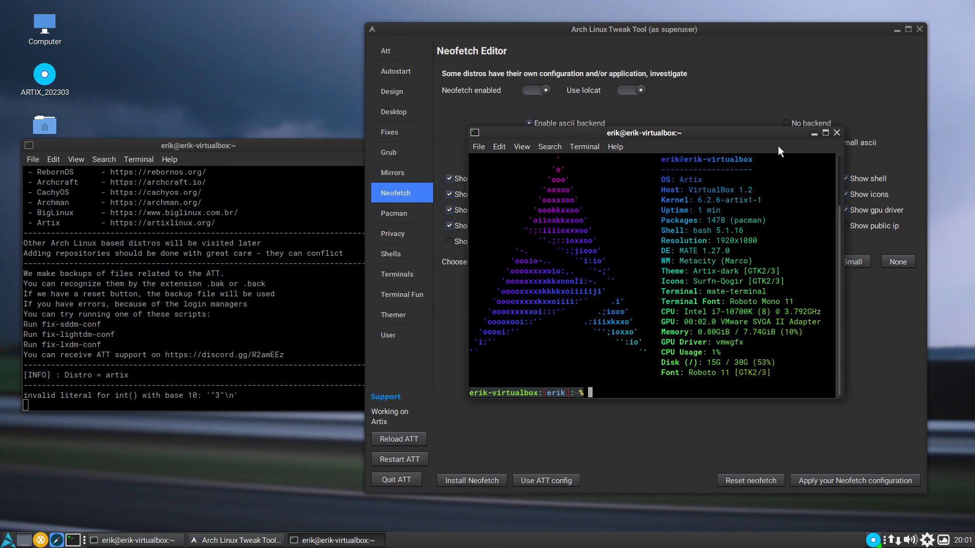
click(836, 132)
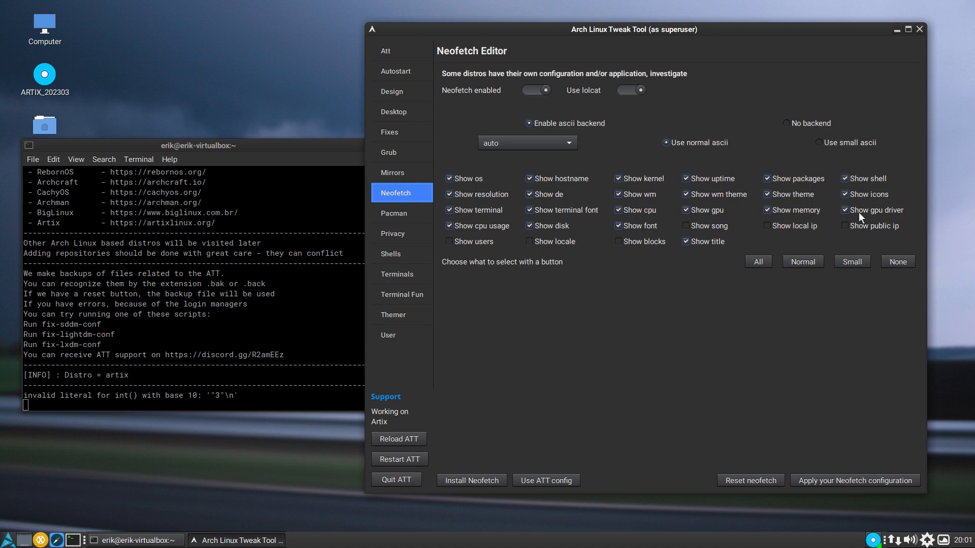
- Cycle the Neofetch selection through All, Normal and Small, apply None, and check its output in a new terminal moved clear of the settings
click(757, 262)
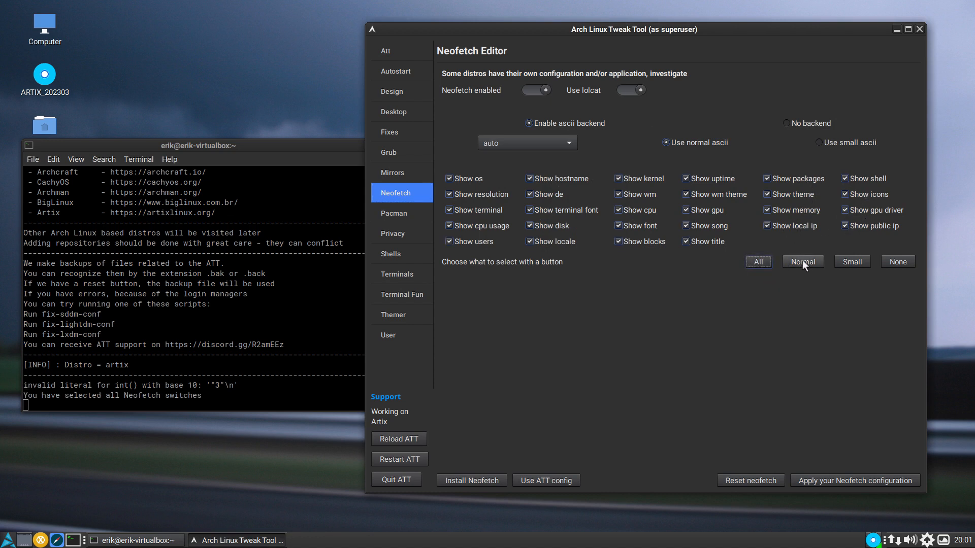
click(802, 261)
click(851, 263)
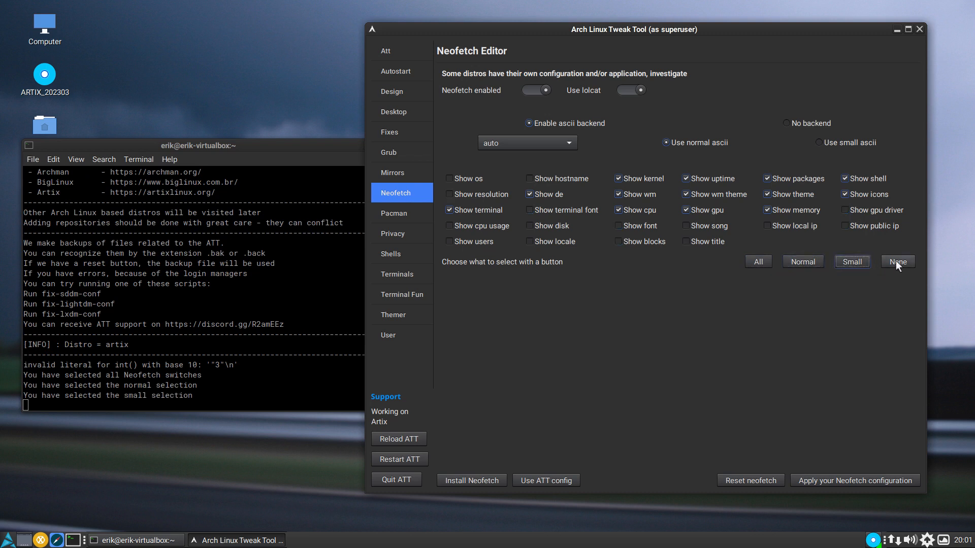
click(897, 262)
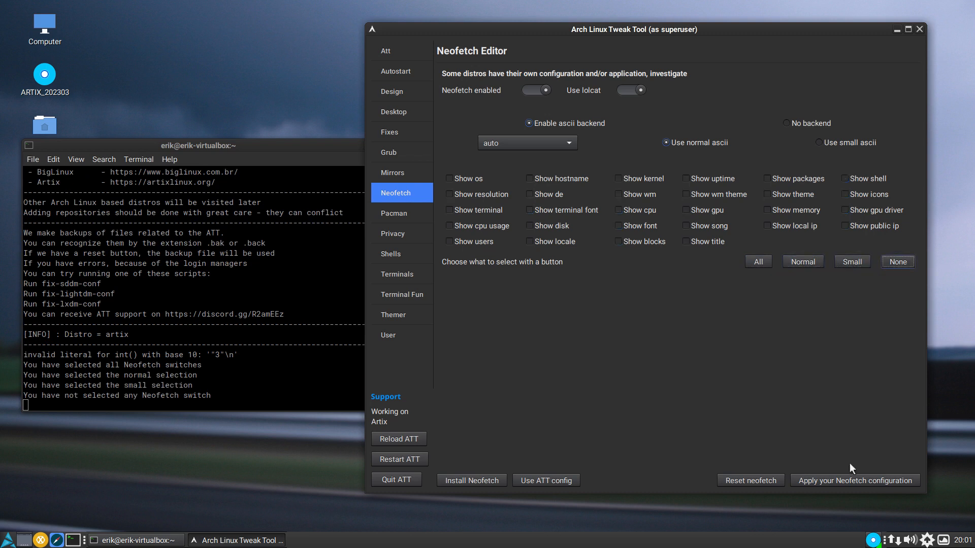
click(852, 483)
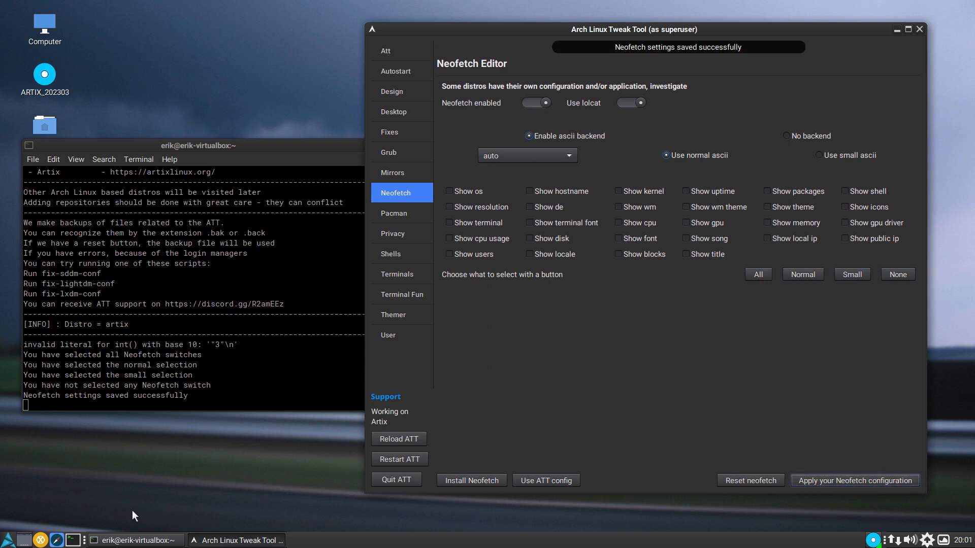
click(73, 539)
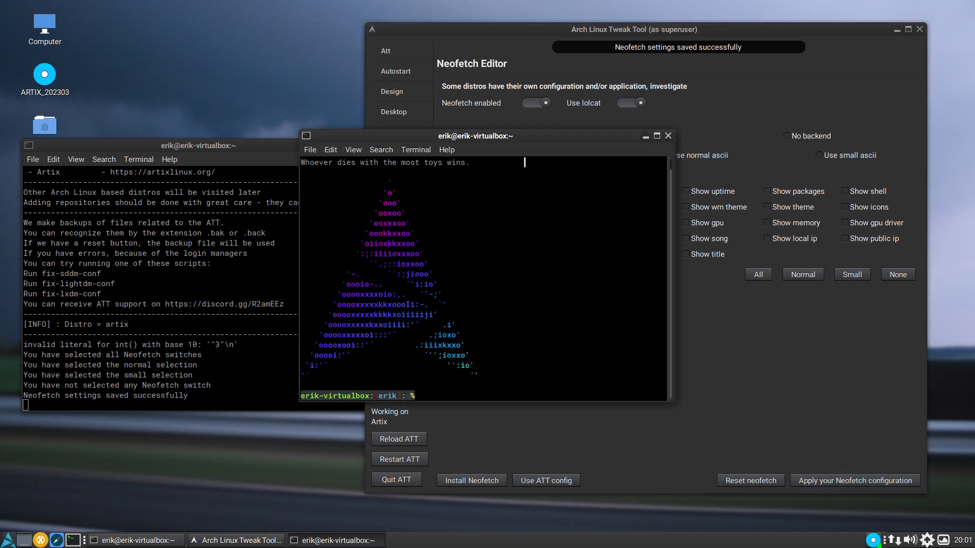
drag(527, 139, 291, 188)
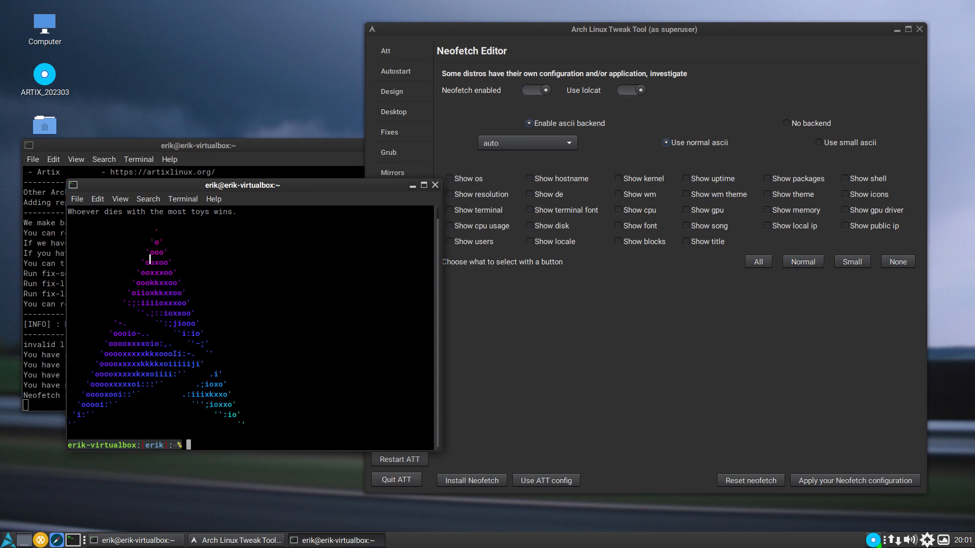
- Apply the Small selection to the Neofetch configuration and check it by replacing the test terminal with a new one
click(605, 376)
click(862, 271)
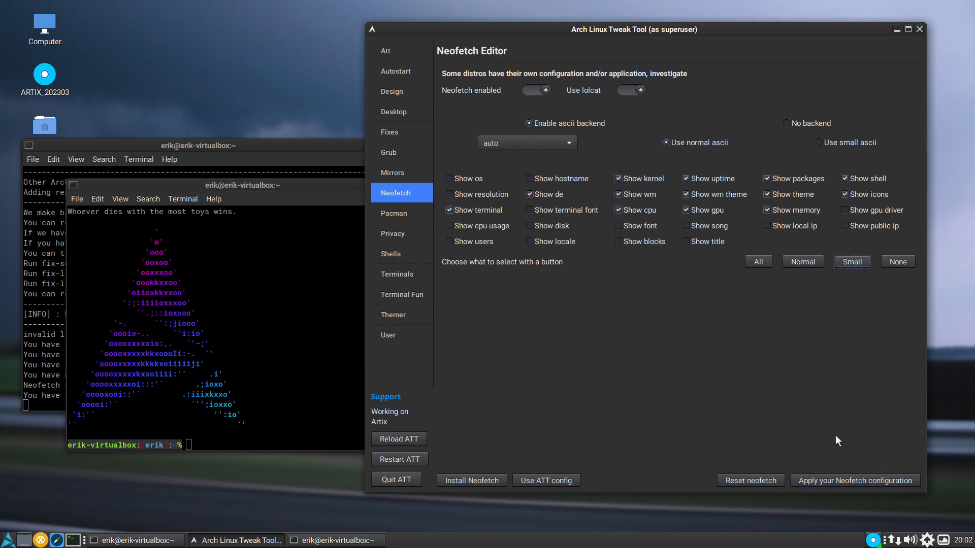
click(824, 481)
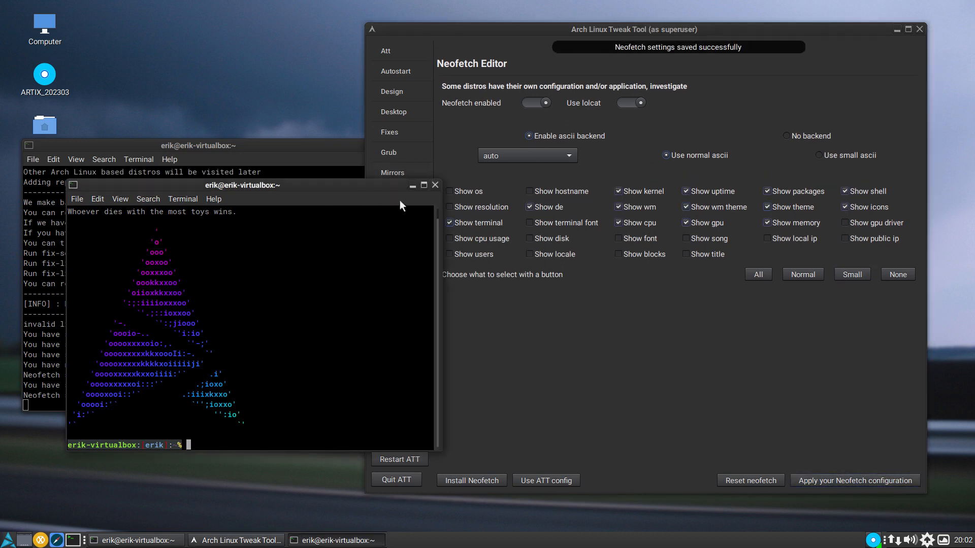
click(434, 184)
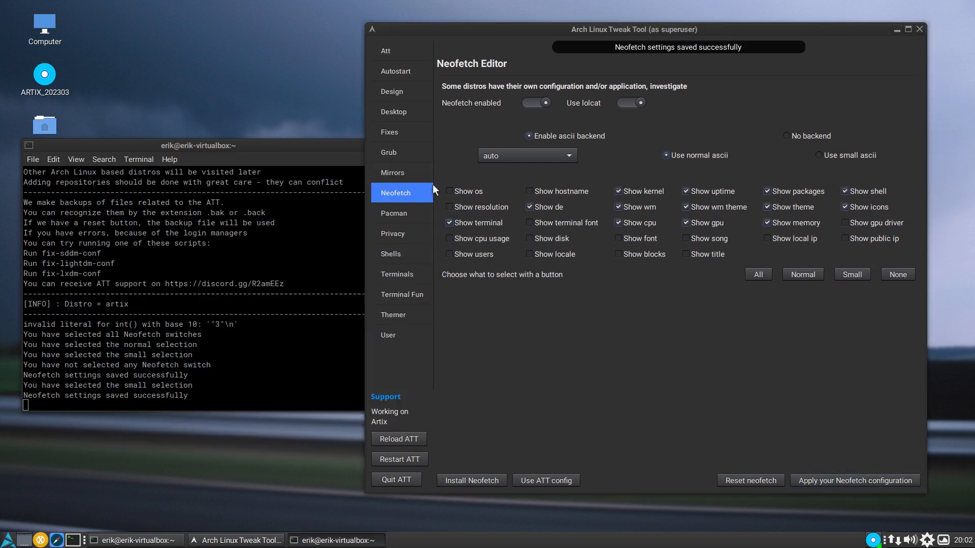
click(73, 541)
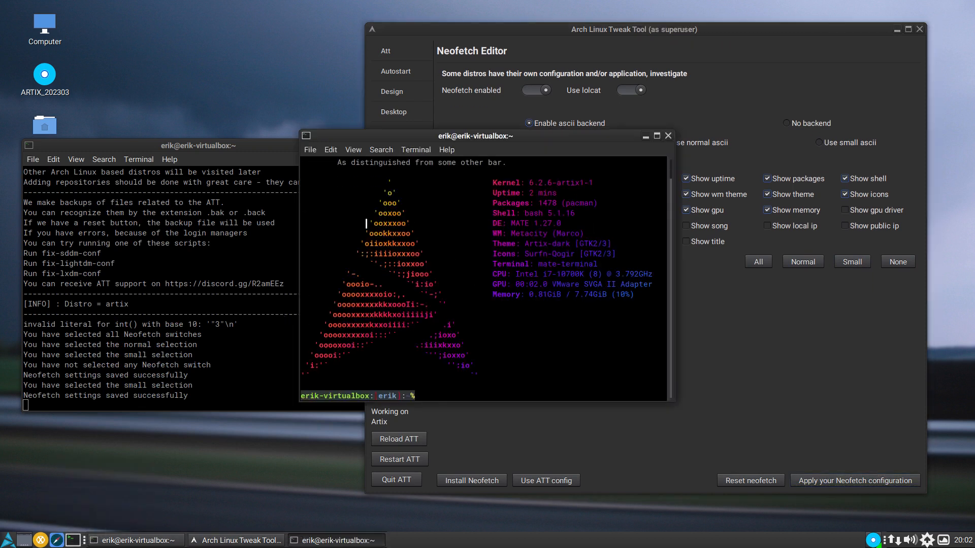
drag(610, 131, 355, 178)
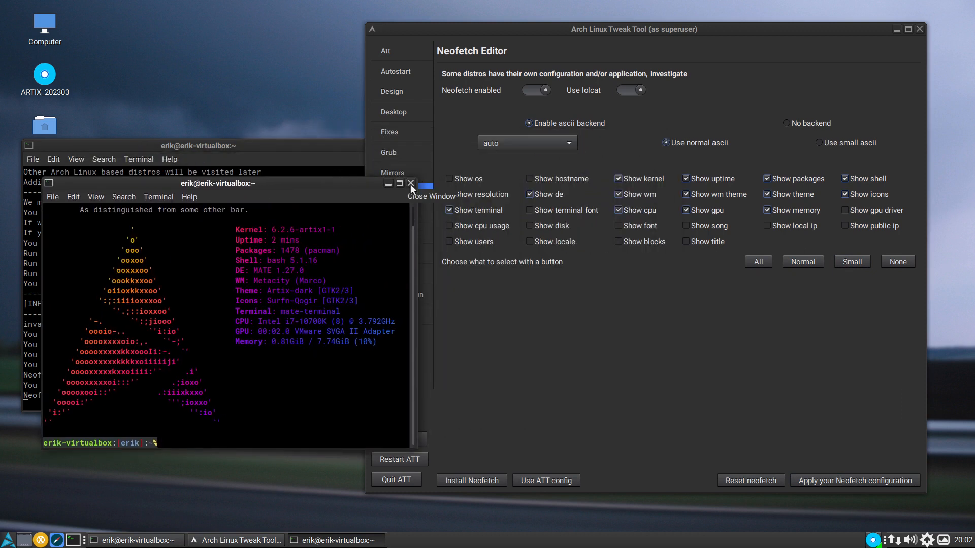
click(410, 184)
- Set the Neofetch ascii logo to Ubuntu-MATE, apply the configuration, and open a new terminal to check it
click(532, 144)
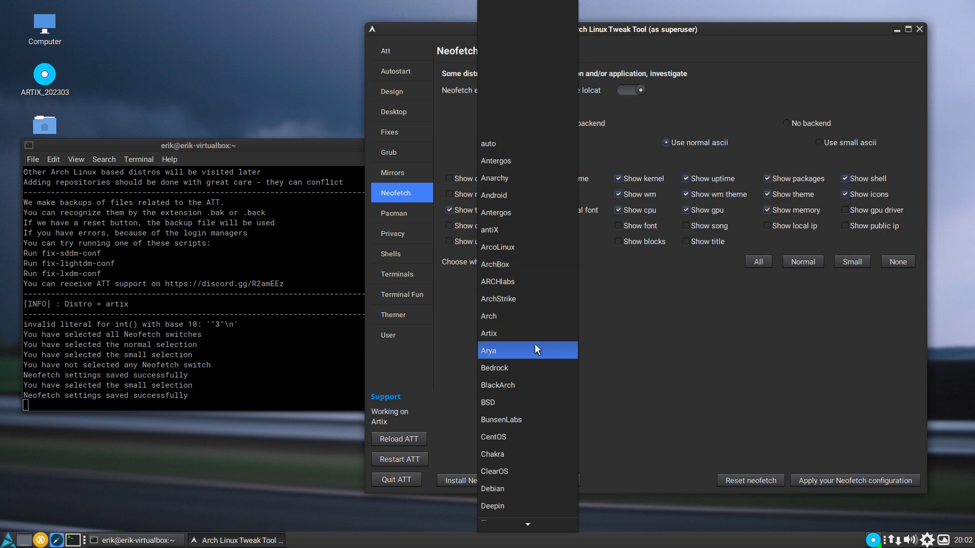
scroll(535, 350, down, 10)
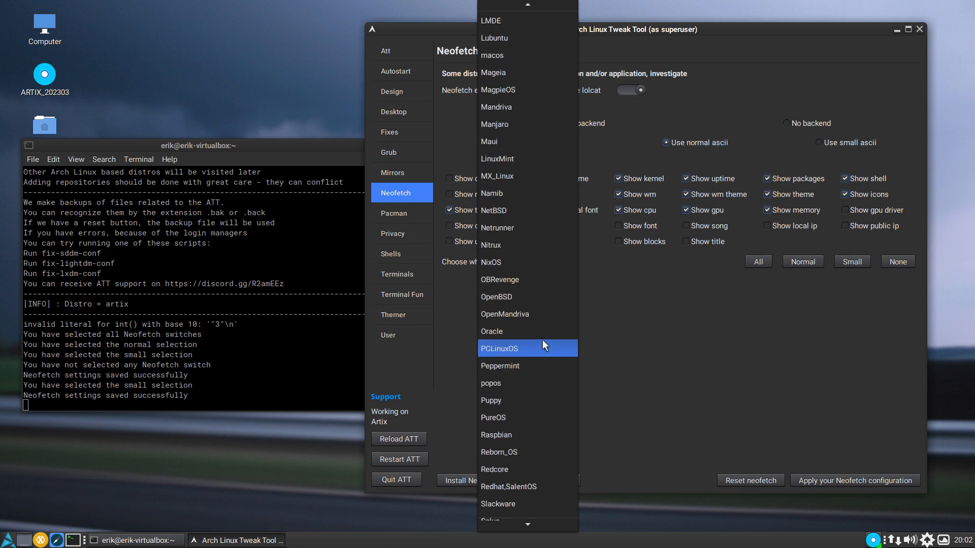
scroll(542, 340, down, 5)
click(545, 364)
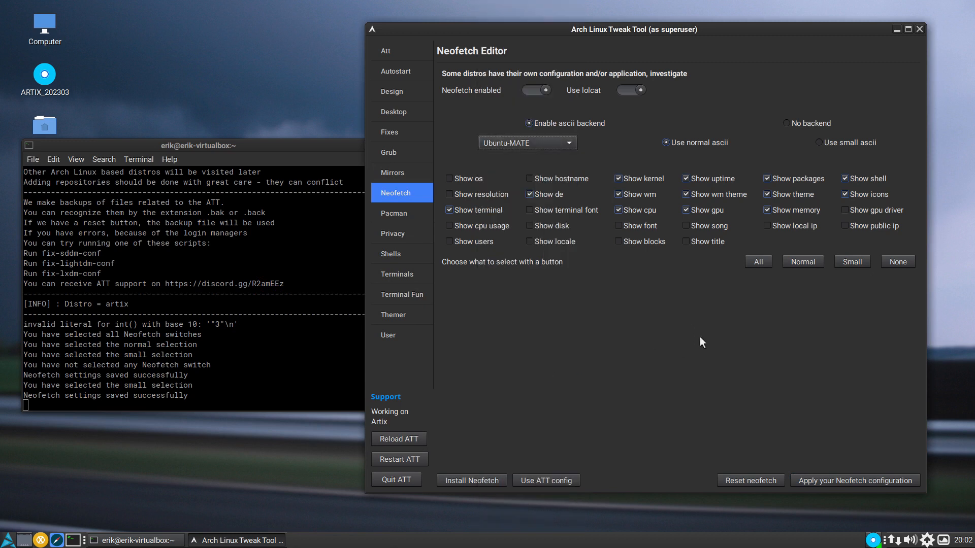
click(856, 480)
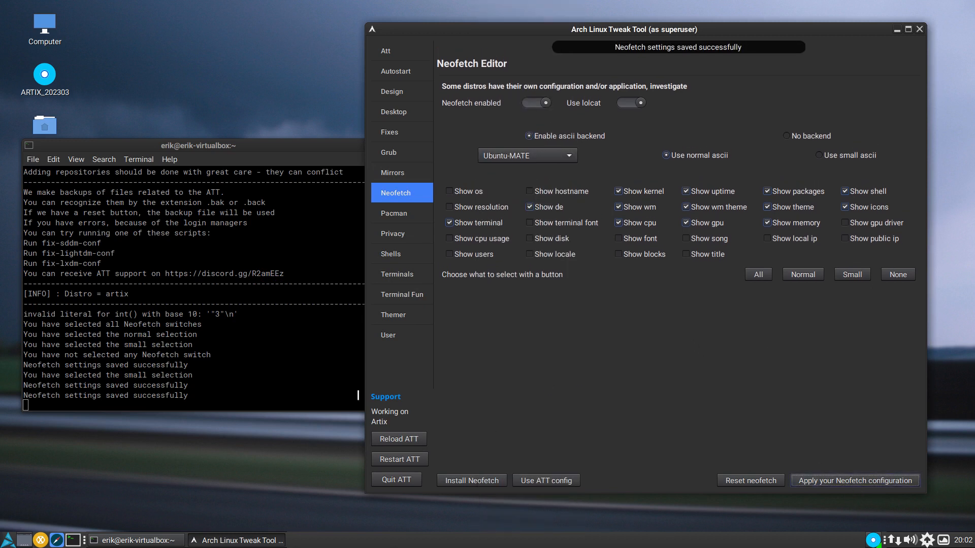
click(73, 539)
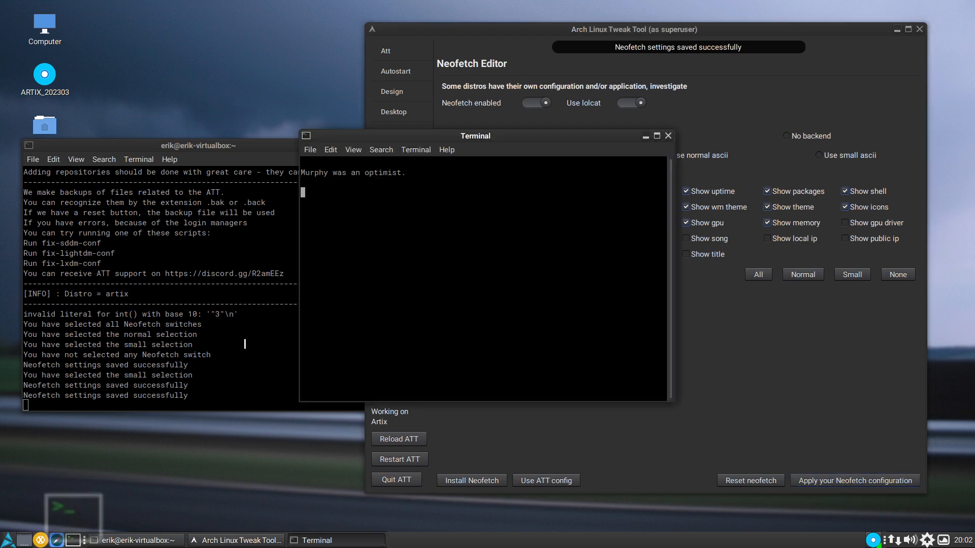
- Apply the Normal selection to the Neofetch configuration and check it in a fresh terminal, closing the test terminals
click(808, 250)
click(796, 262)
click(879, 480)
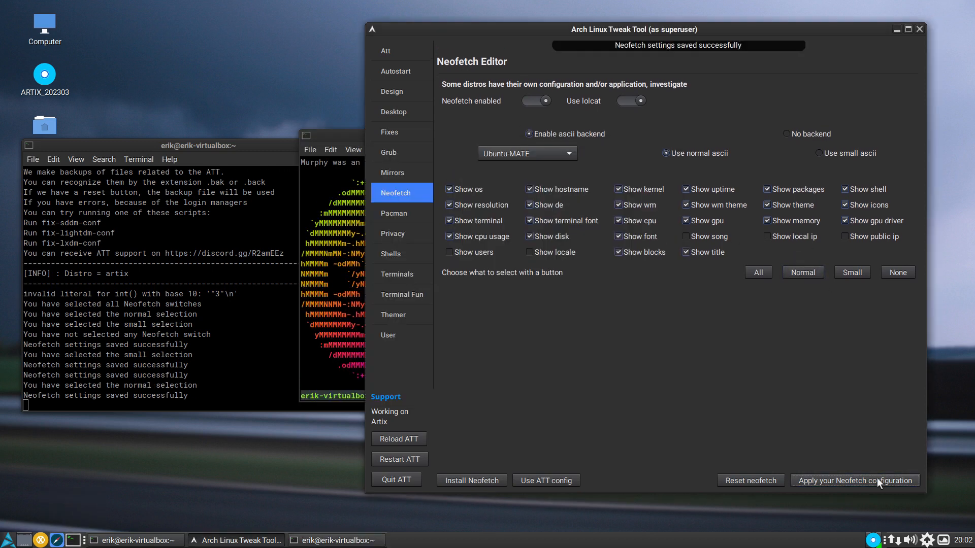
drag(343, 136, 0, 165)
click(480, 7)
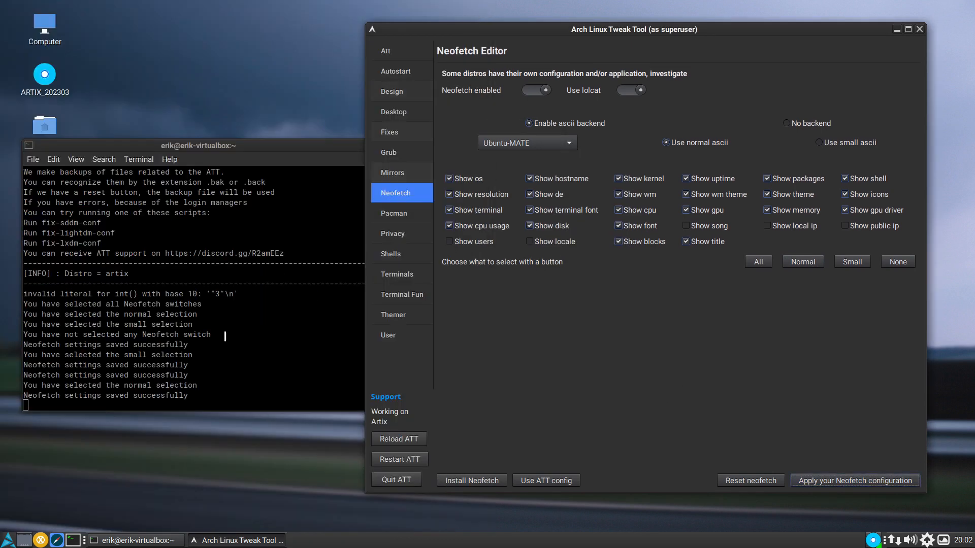
click(73, 540)
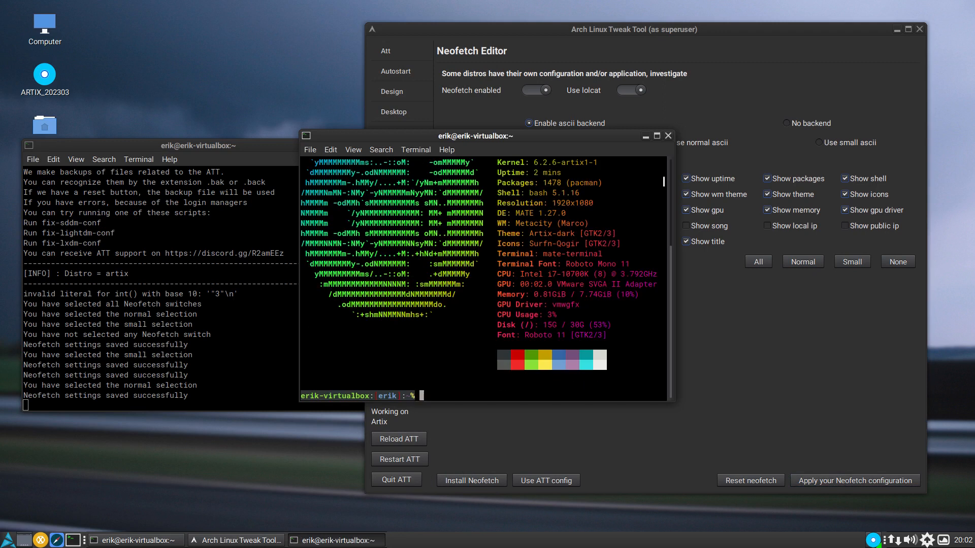
click(666, 135)
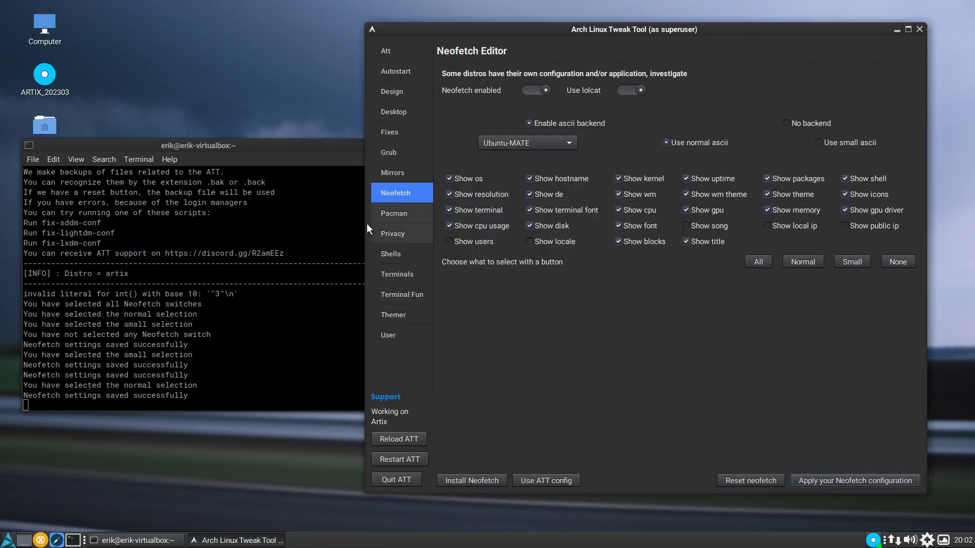
- Look over the Pacman repo settings, moving the tweak tool window up to reveal the custom repo and reset options
click(405, 213)
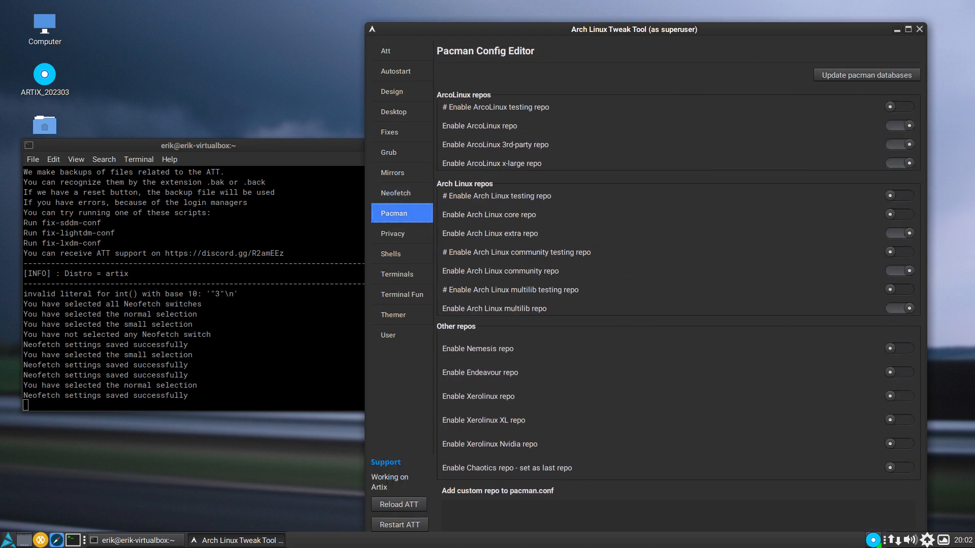
click(505, 507)
drag(653, 33, 610, 10)
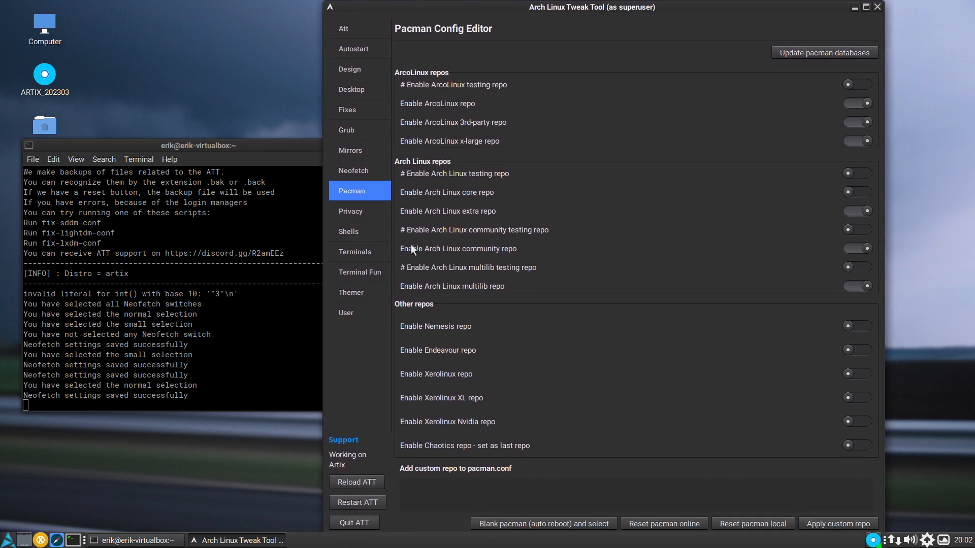
- Enable hblock in the privacy and security settings
click(359, 211)
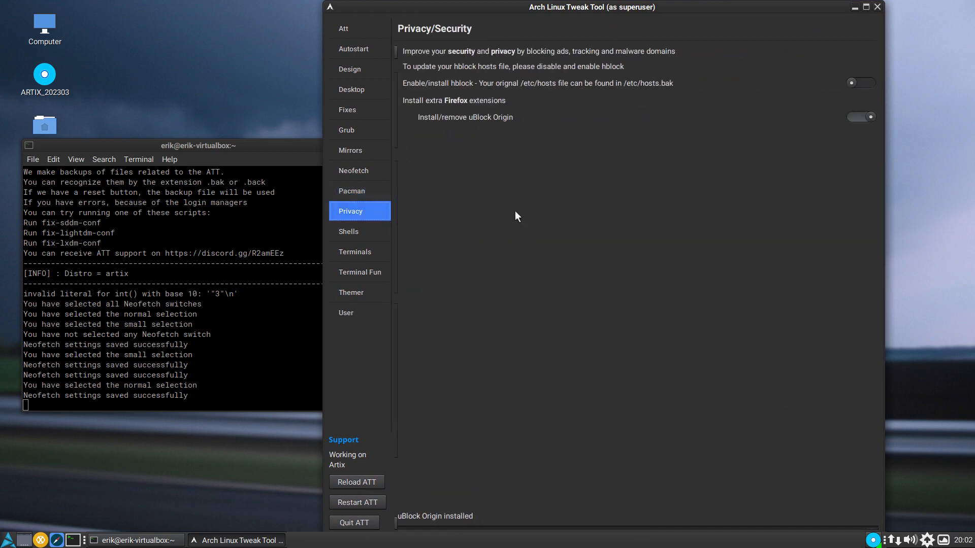
click(859, 82)
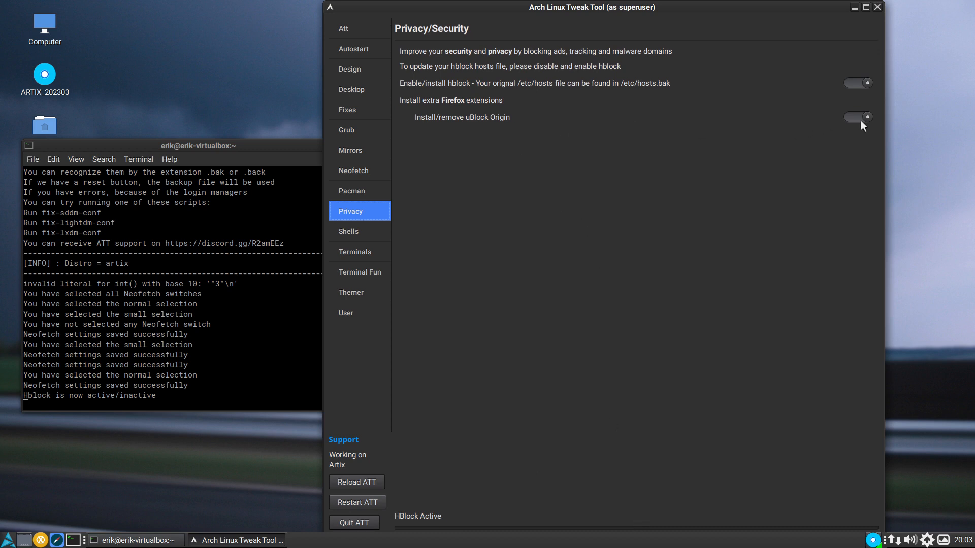
- Open the Shells settings and check which shell is active in a new terminal's Neofetch output, closing that terminal
click(351, 231)
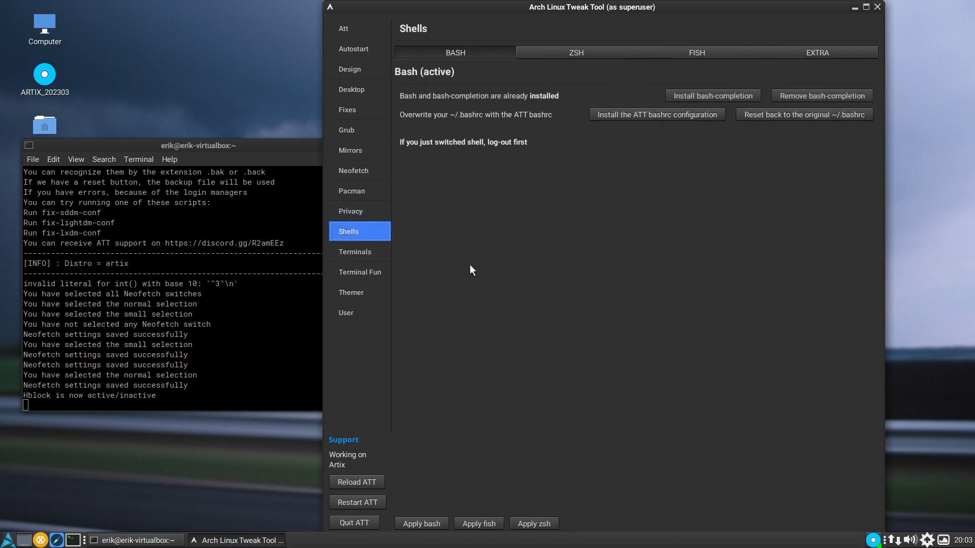
click(72, 540)
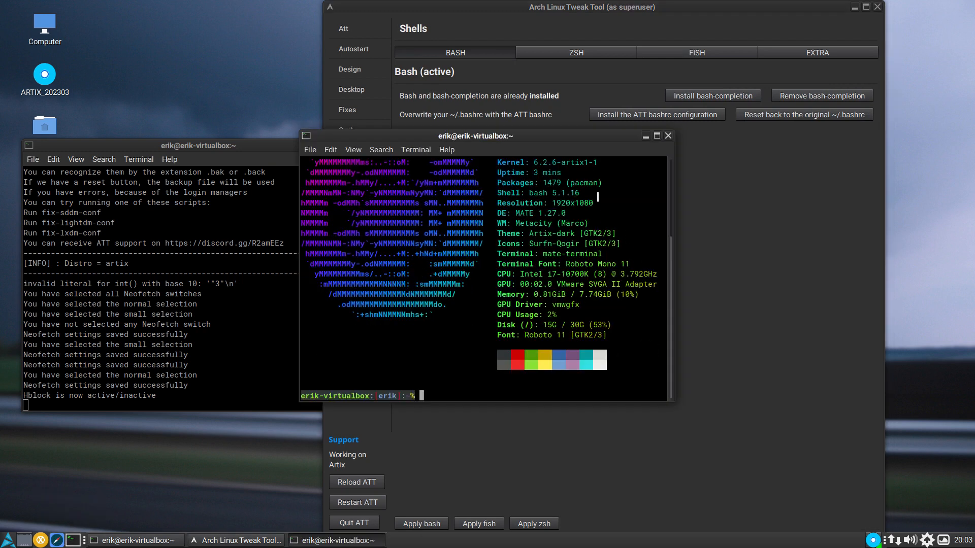
drag(602, 194, 494, 195)
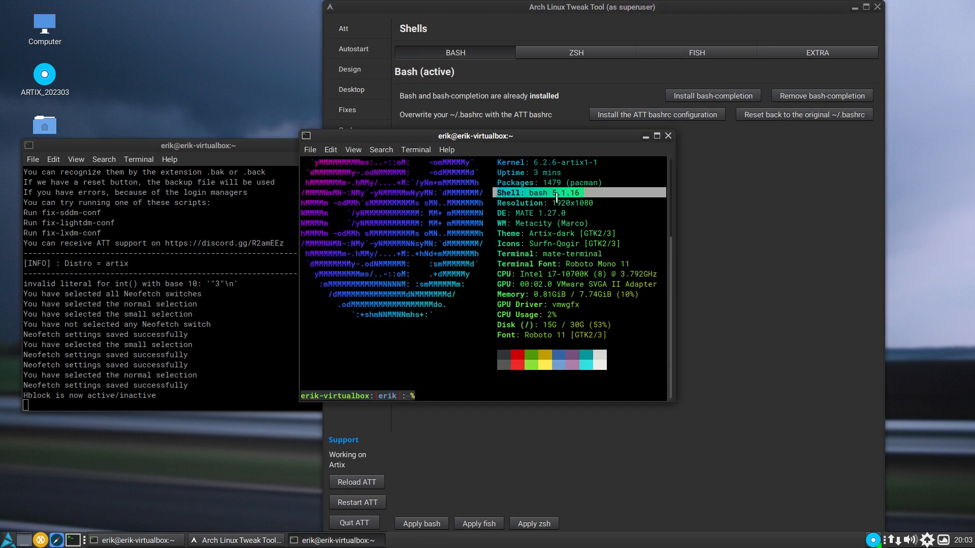
click(668, 135)
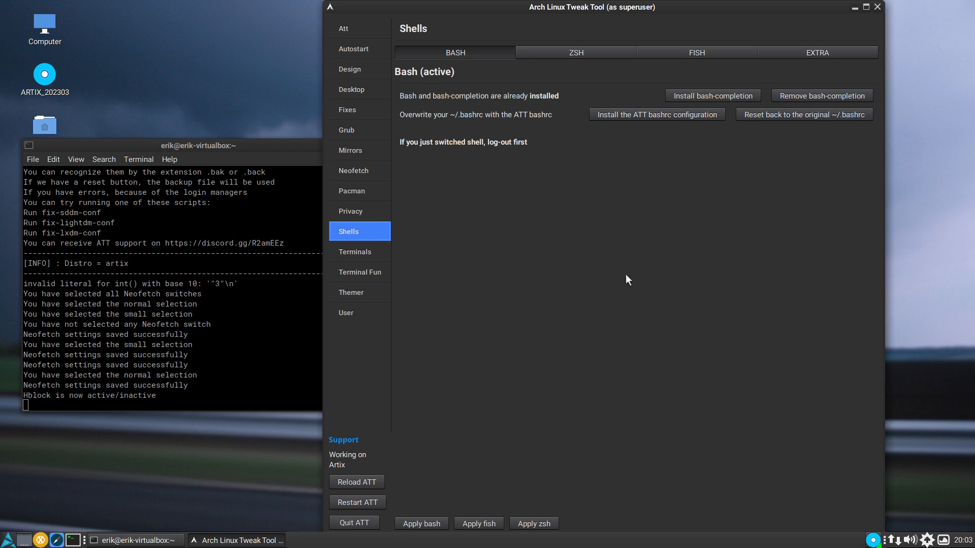
- Run the bash-completion install, checking the terminal log, and overwrite ~/.bashrc with the ATT bashrc configuration
click(704, 98)
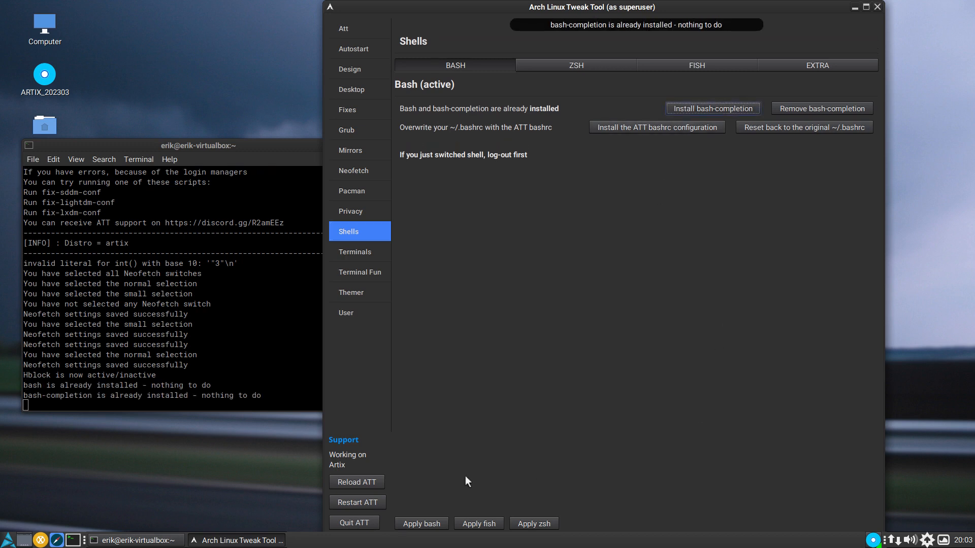
click(91, 399)
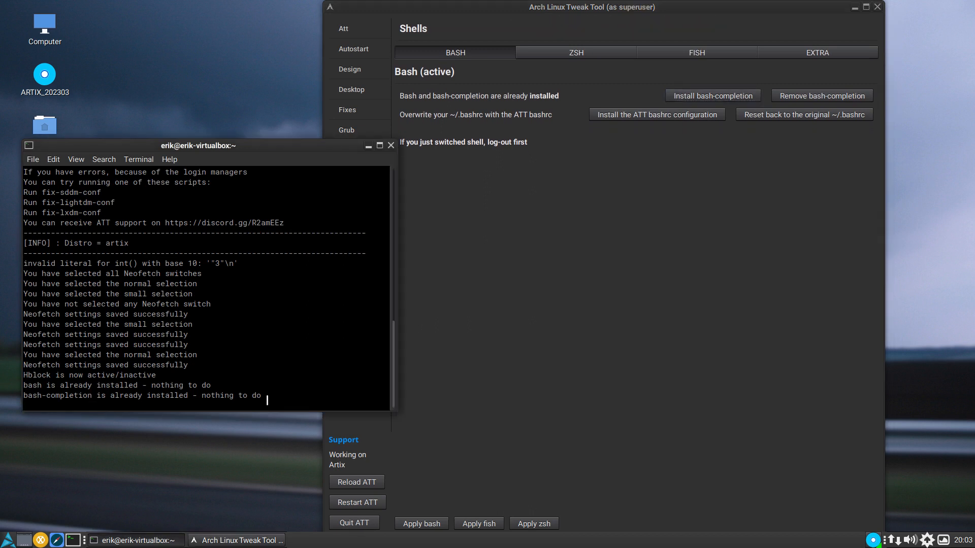
click(632, 294)
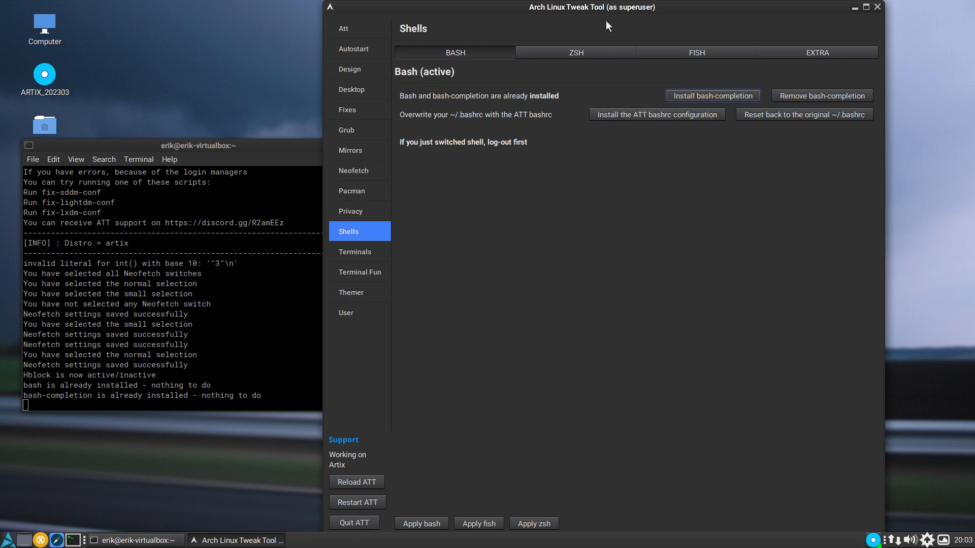
click(671, 114)
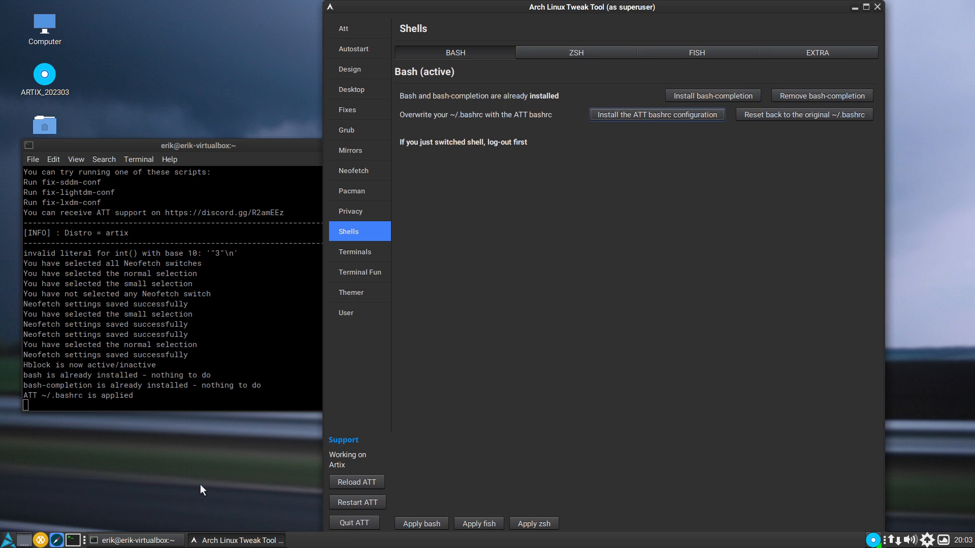
- Switch to Sublime Text by launching it from the programming applications
click(12, 543)
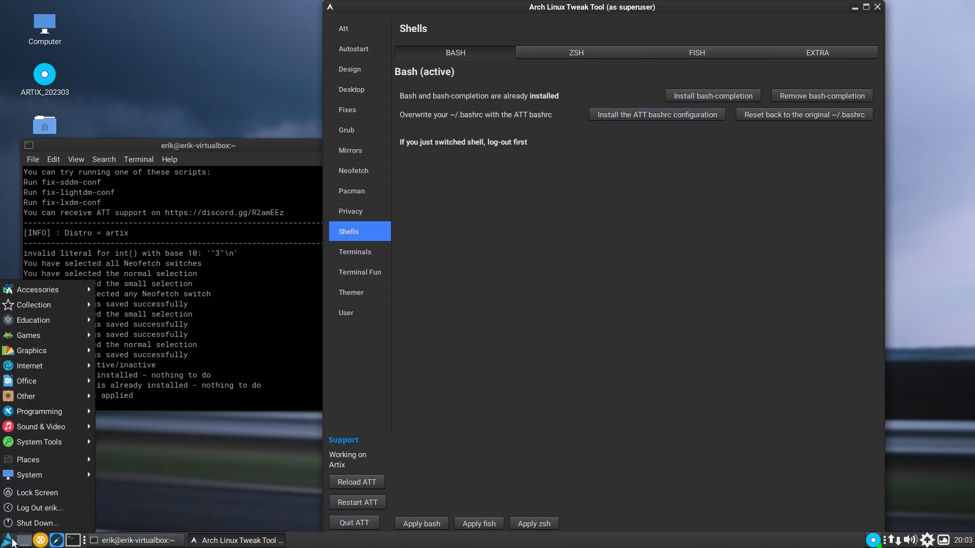
mouse_move(42, 427)
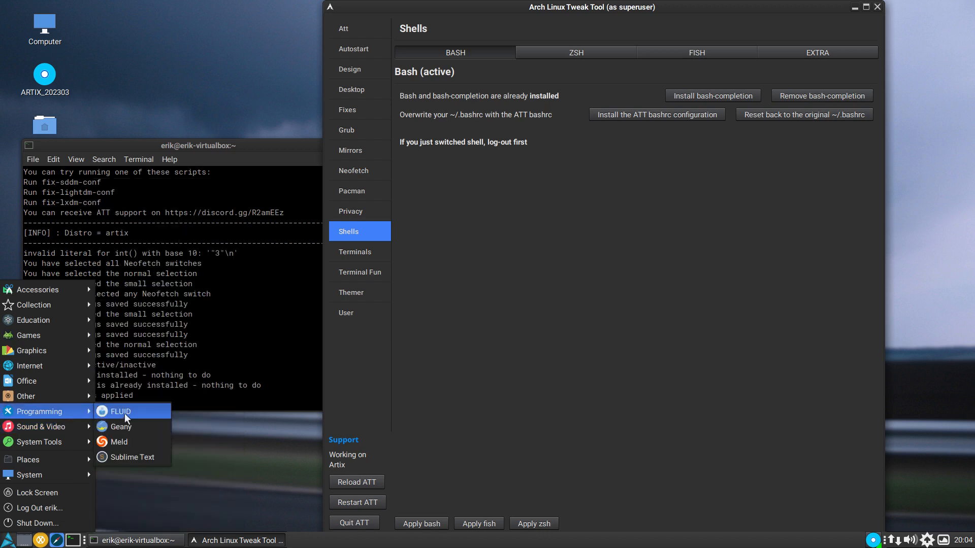
click(132, 458)
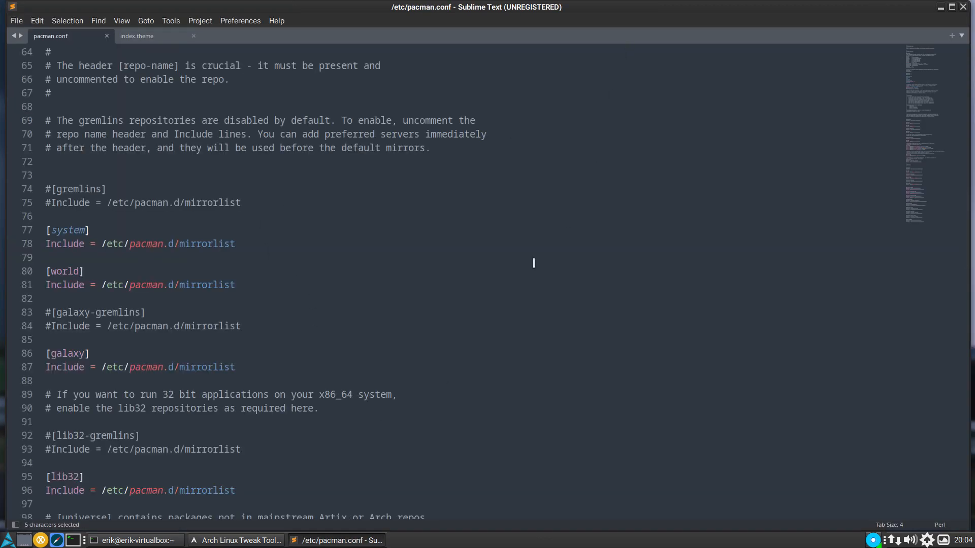
- Open ~/.bashrc from the home folder in Sublime Text, showing hidden files in the file chooser
scroll(519, 274, down, 5)
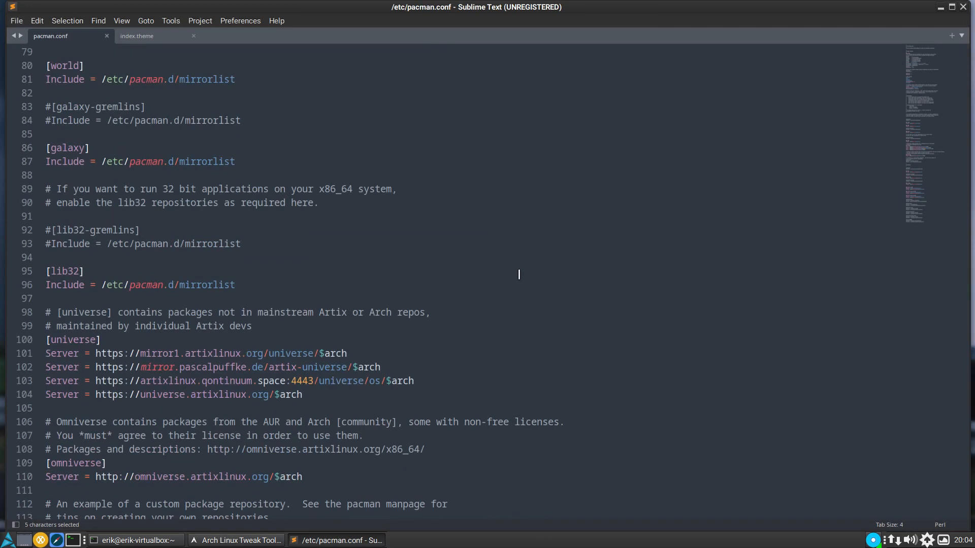
drag(674, 9, 640, 382)
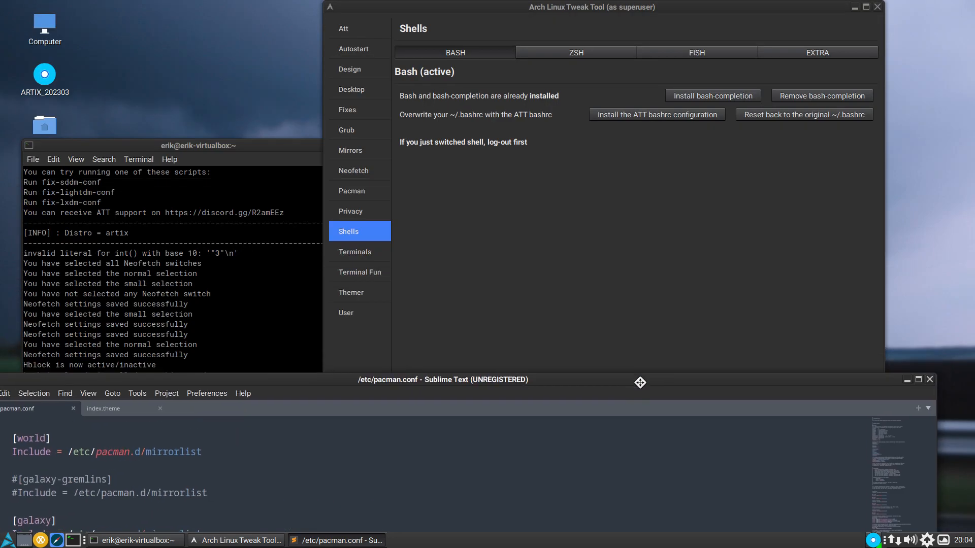
double_click(640, 380)
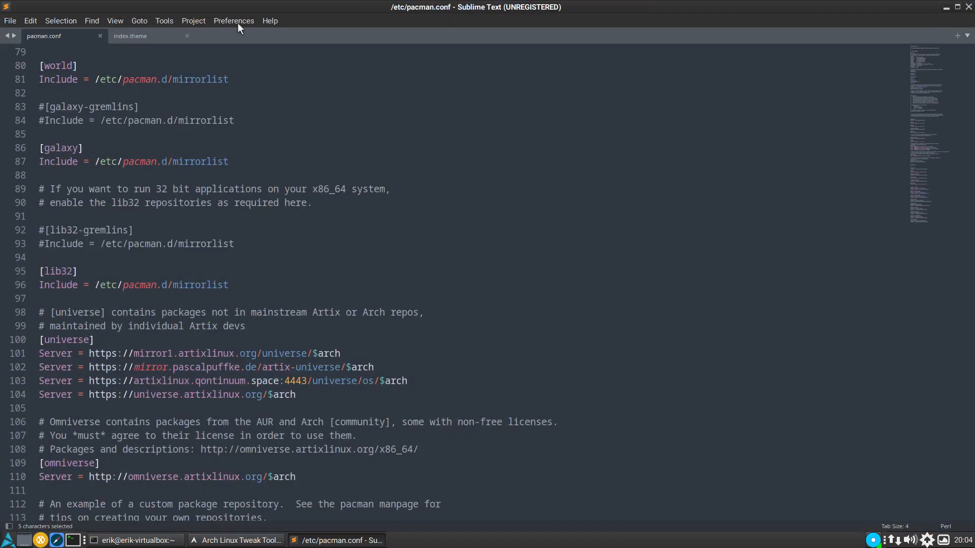
click(11, 20)
click(23, 54)
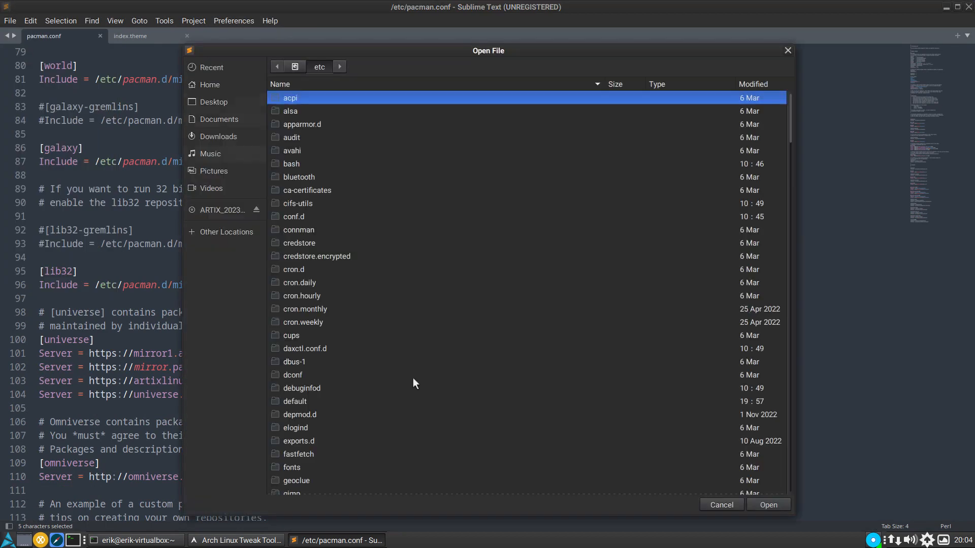
scroll(414, 379, down, 15)
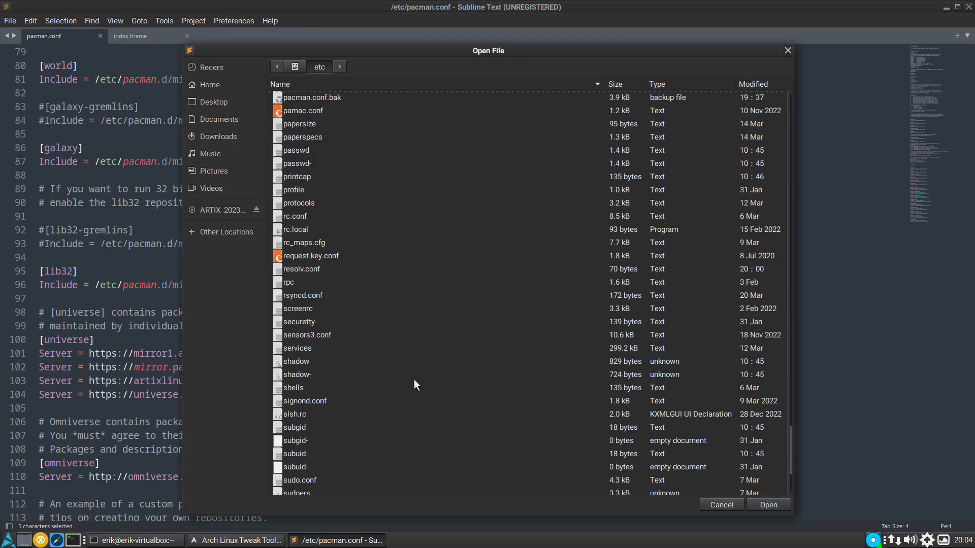
scroll(414, 384, up, 12)
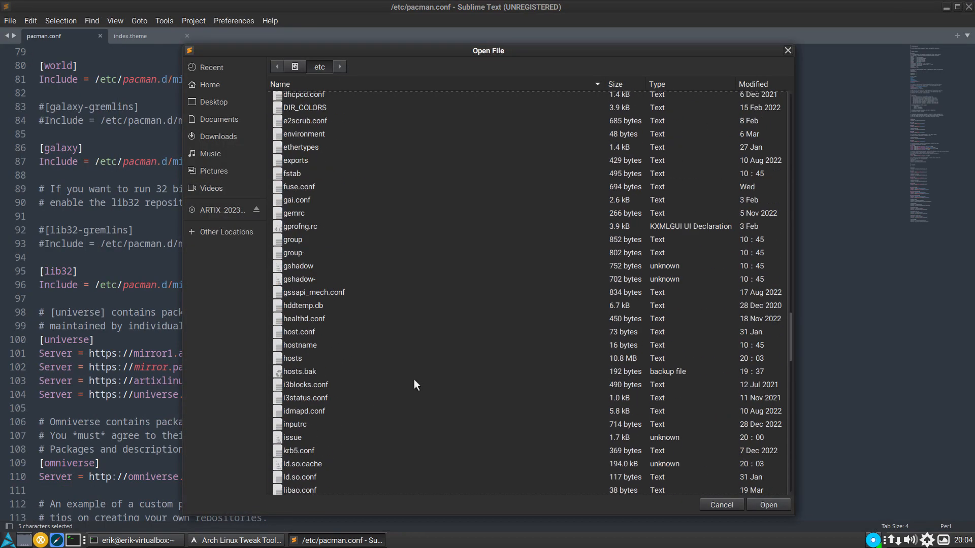
click(246, 85)
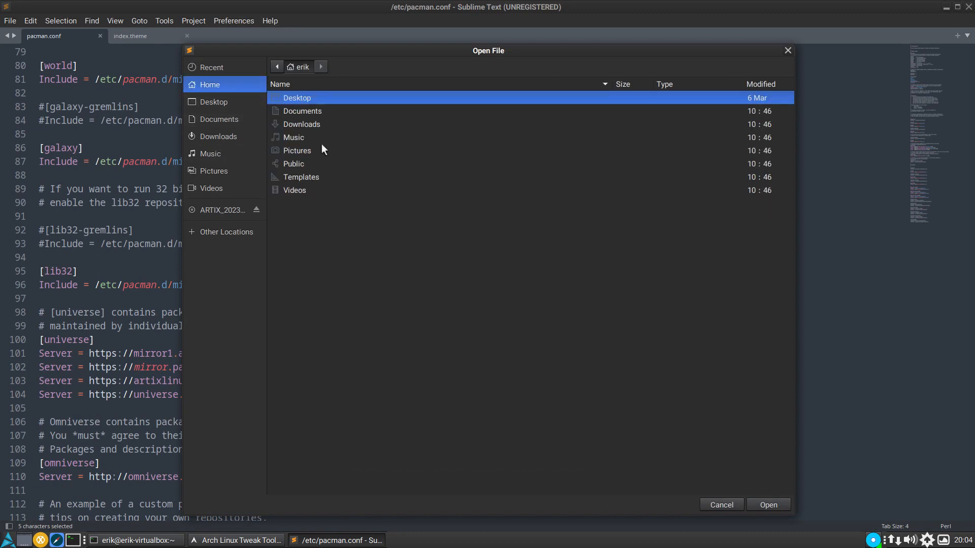
key(ctrl+h)
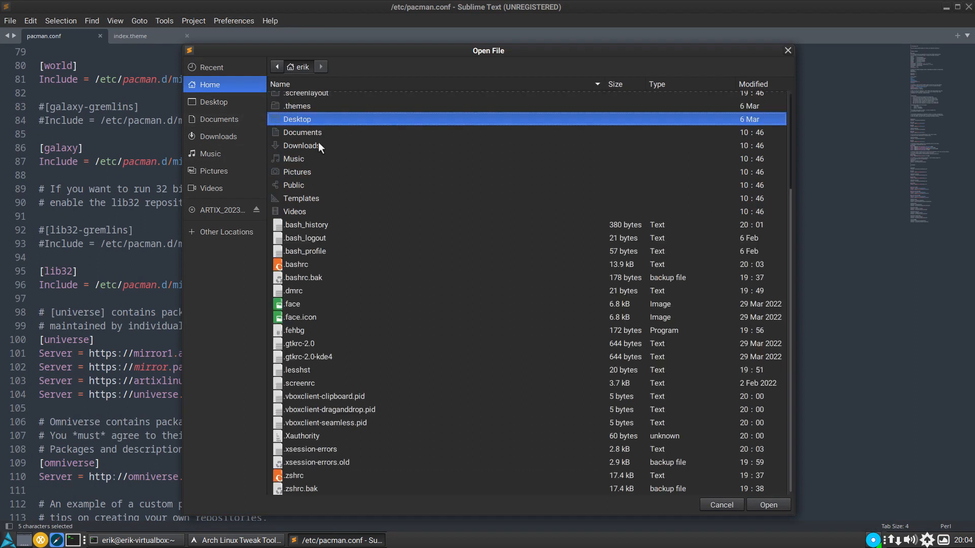
double_click(316, 261)
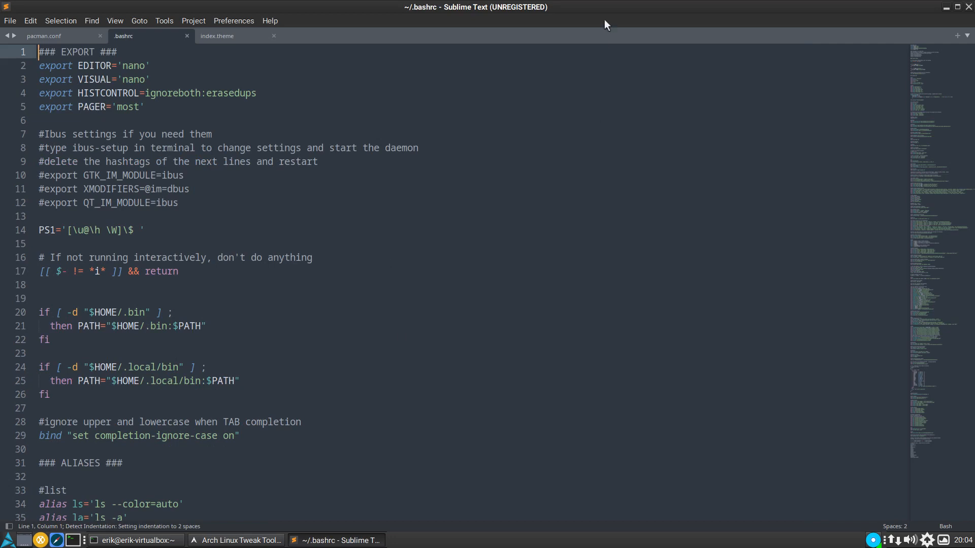
- Open the backup file ~/.bashrc.bak as well to see the original bash configuration
click(17, 21)
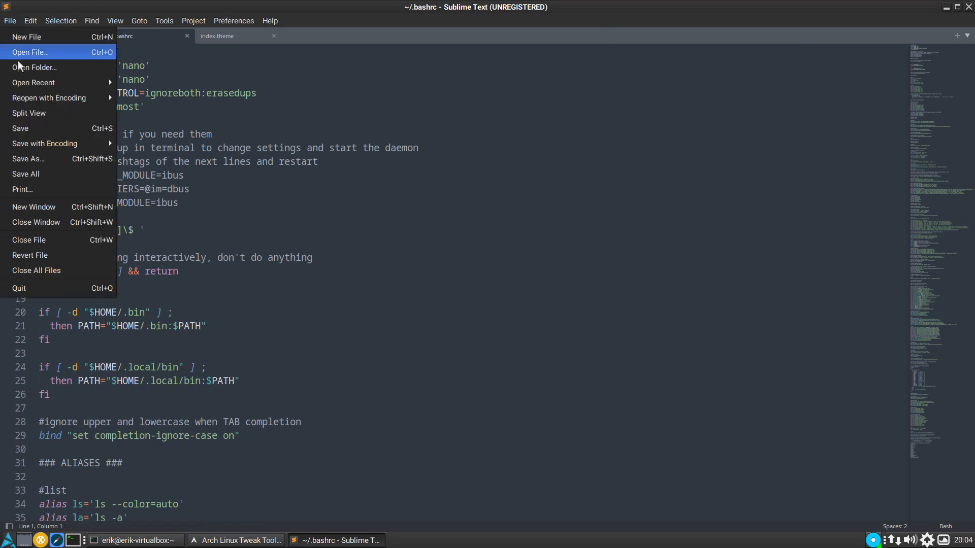
click(51, 54)
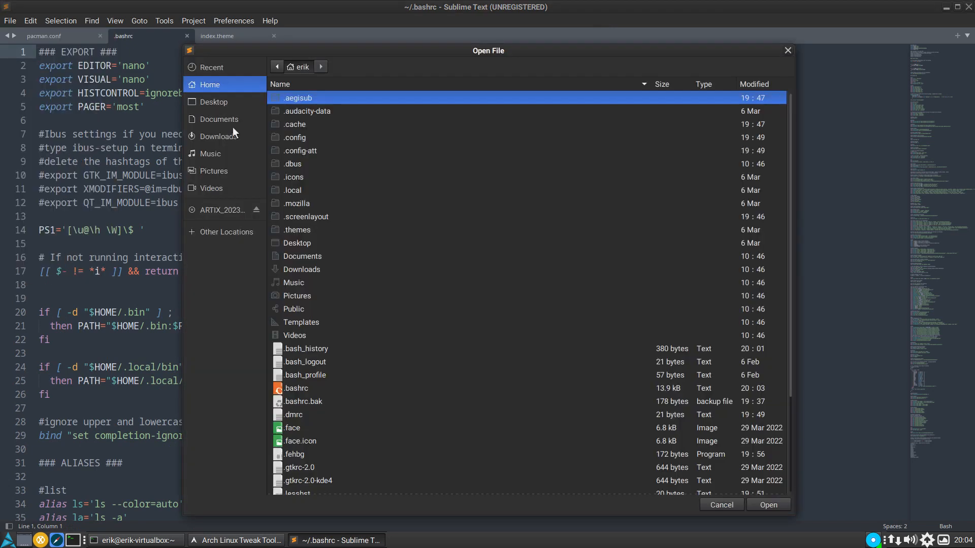
click(315, 400)
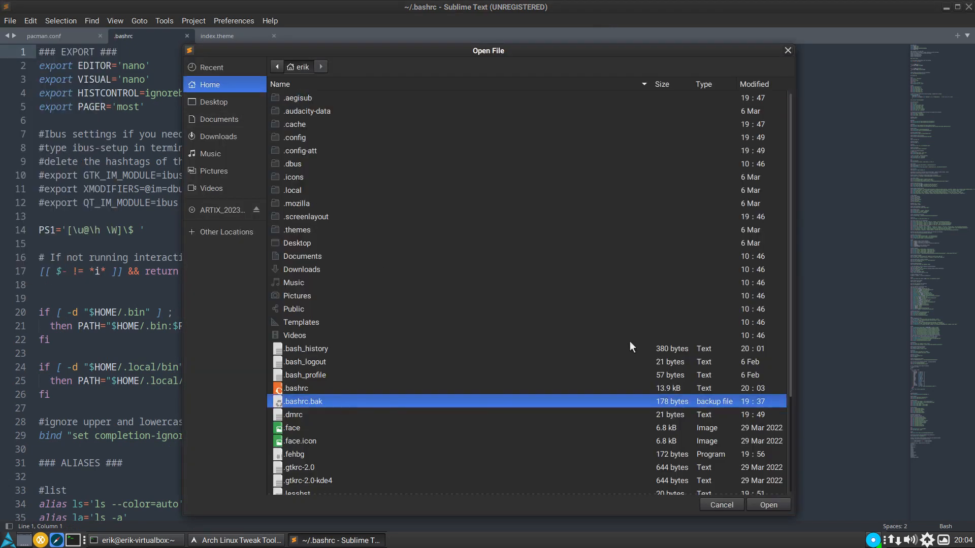
click(769, 501)
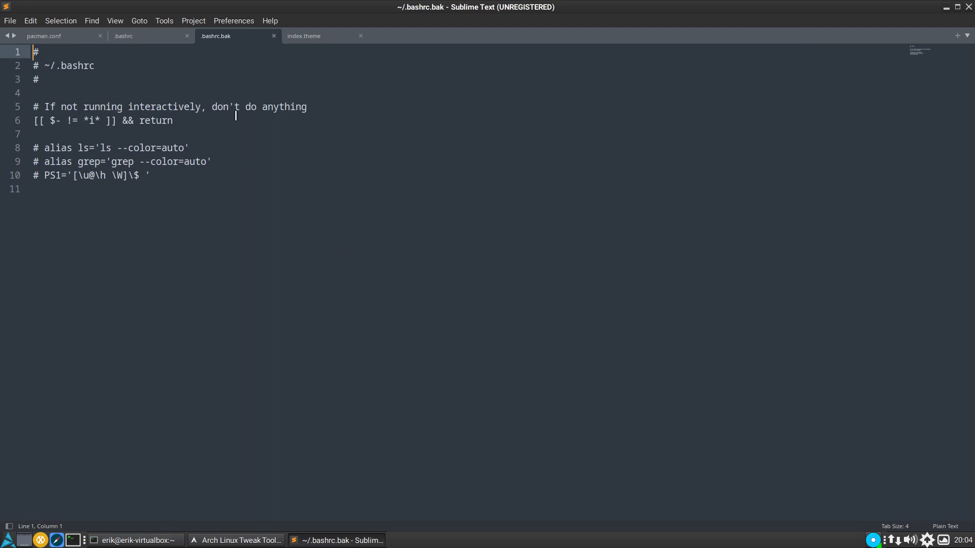
- Look through the aliases and reporting tools in the new .bashrc, and close Sublime Text
click(138, 39)
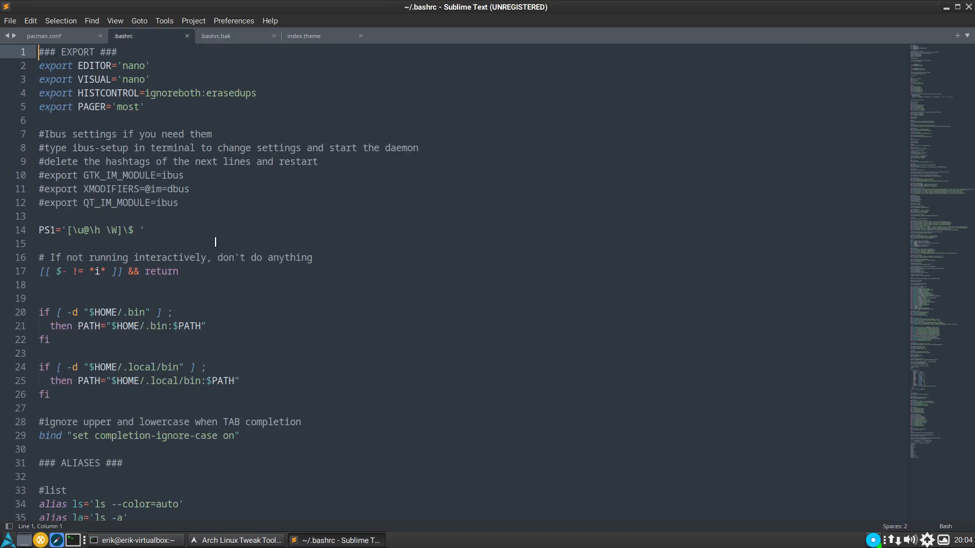
scroll(216, 242, down, 20)
scroll(215, 242, down, 20)
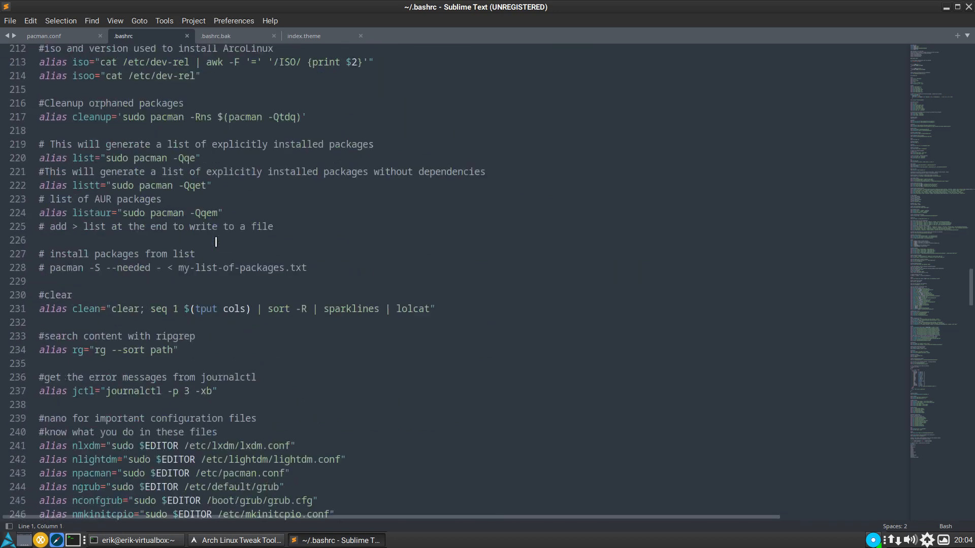
scroll(215, 241, up, 13)
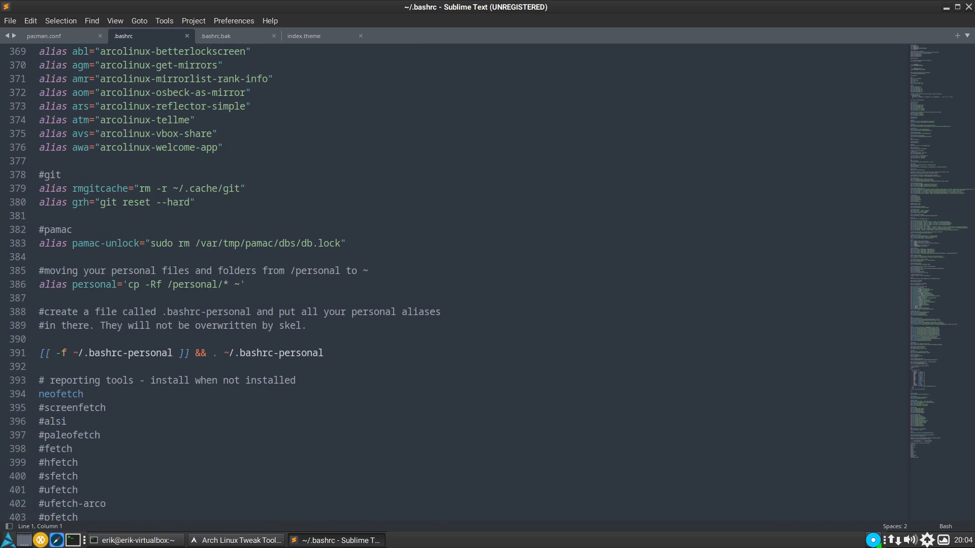
click(968, 8)
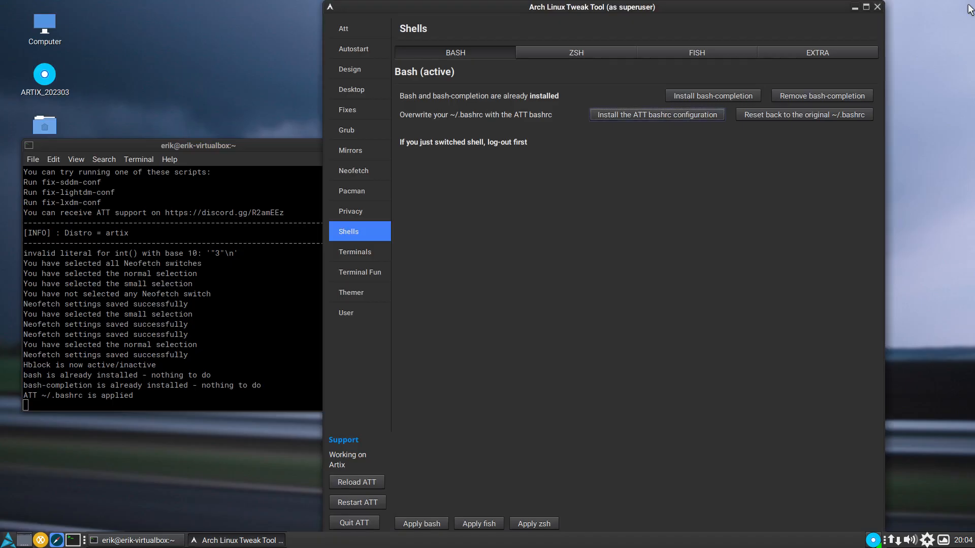
- Open a new terminal, reload the shell with exec bash and list the available aliases with alias
click(75, 539)
text(exe)
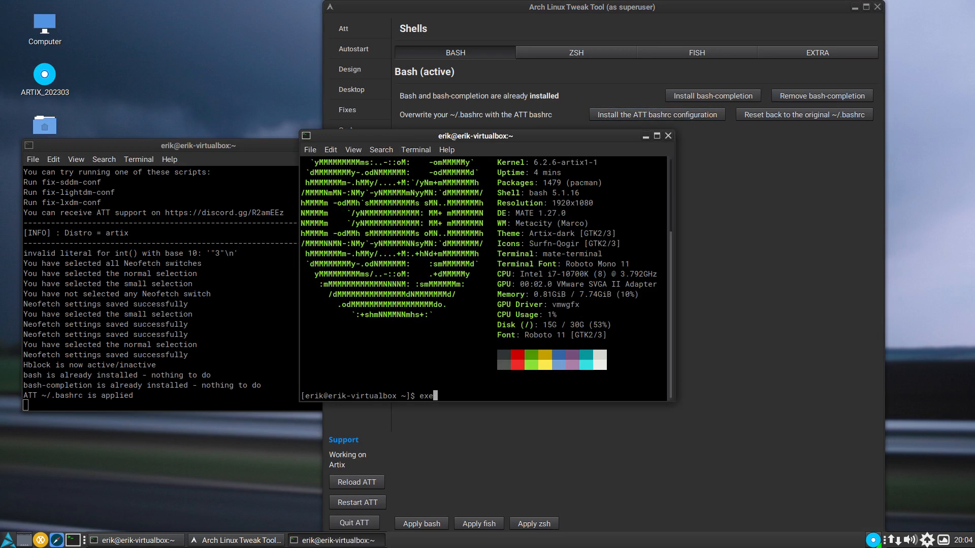
text(c bash)
key(Return)
text(alias)
key(Return)
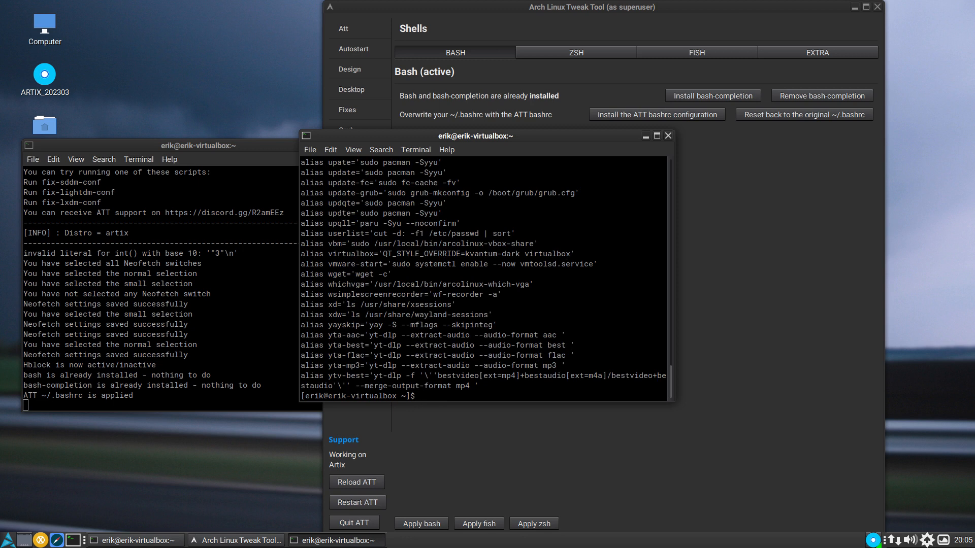
- Update the system with the update alias, entering the sudo password
text(update)
key(Return)
key(Return)
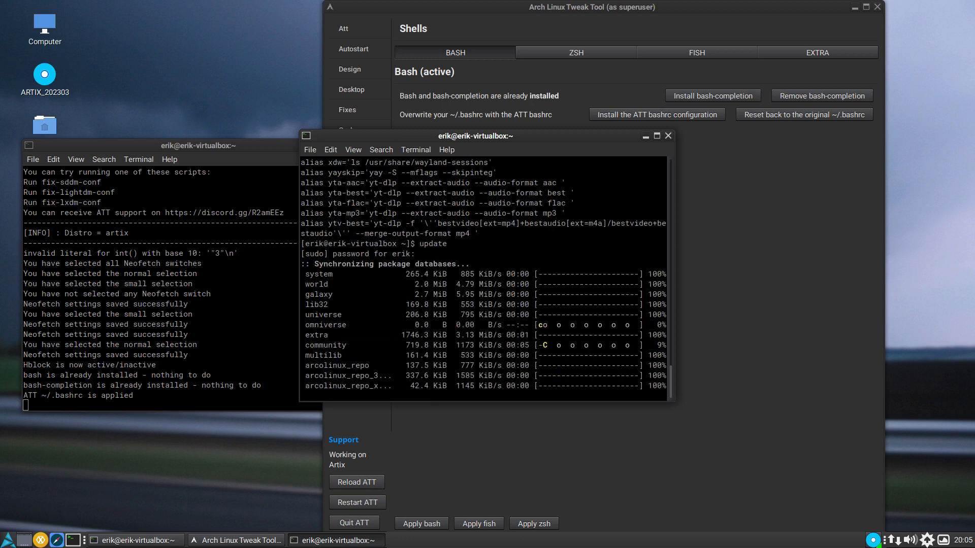
- Try the upall alias, and install the paru package with sudo pacman -S paru
text(upall)
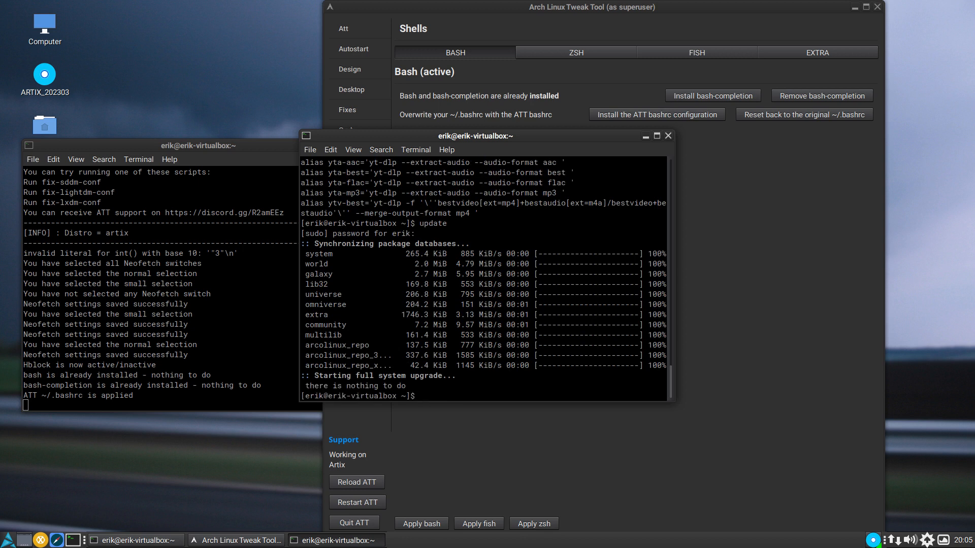
key(Return)
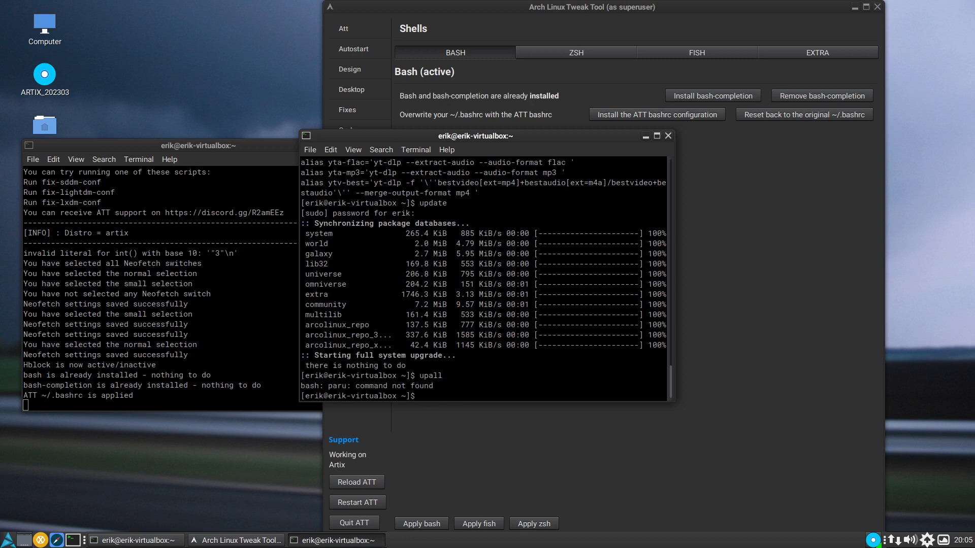
text(sudo pacman -S paru)
key(Return)
key(Return)
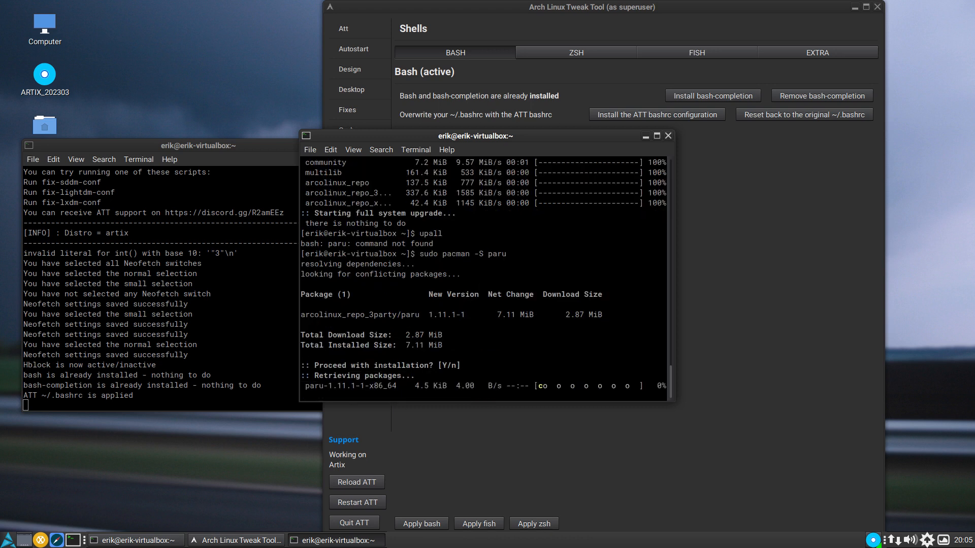
- Run the upall alias again to check for repository and AUR upgrades, and close the terminal
text(upall)
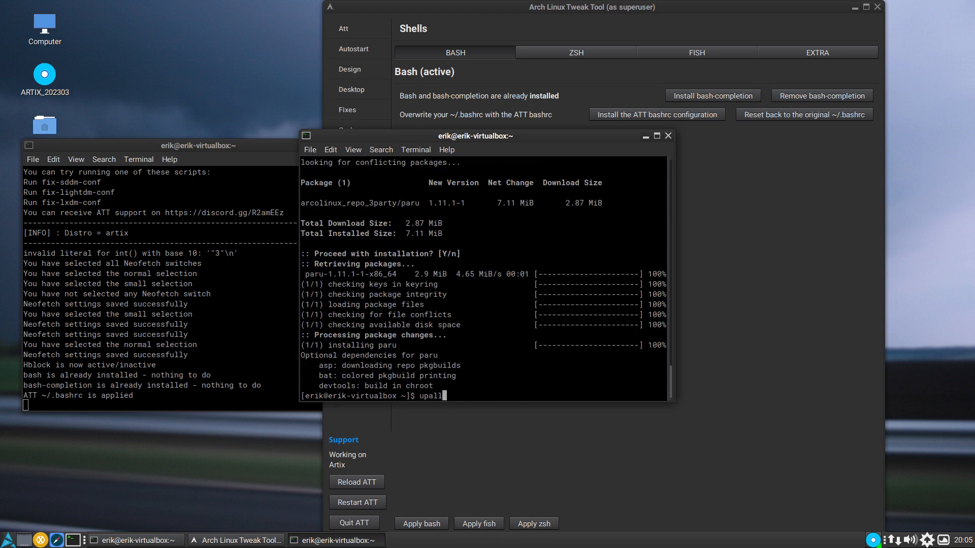
key(Return)
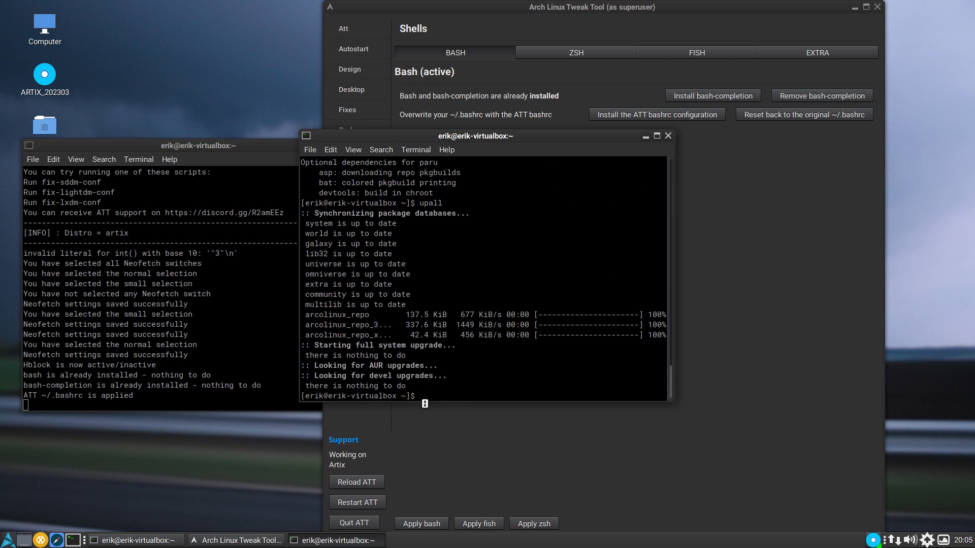
click(668, 135)
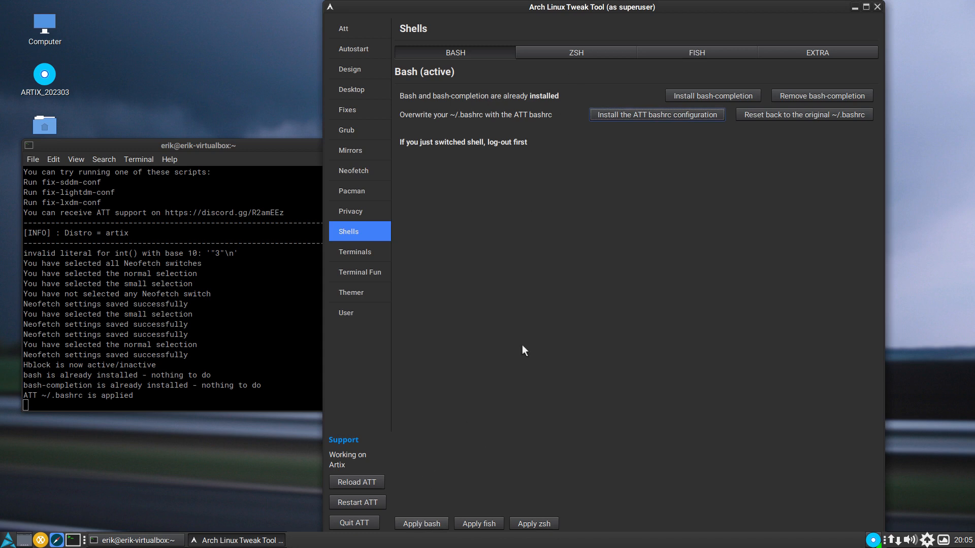
- In the ZSH shell settings, install zsh-completion, Zsh-syntax-highlighting and Oh-my-zsh, and overwrite ~/.zshrc with the ATT zshrc configuration
click(588, 51)
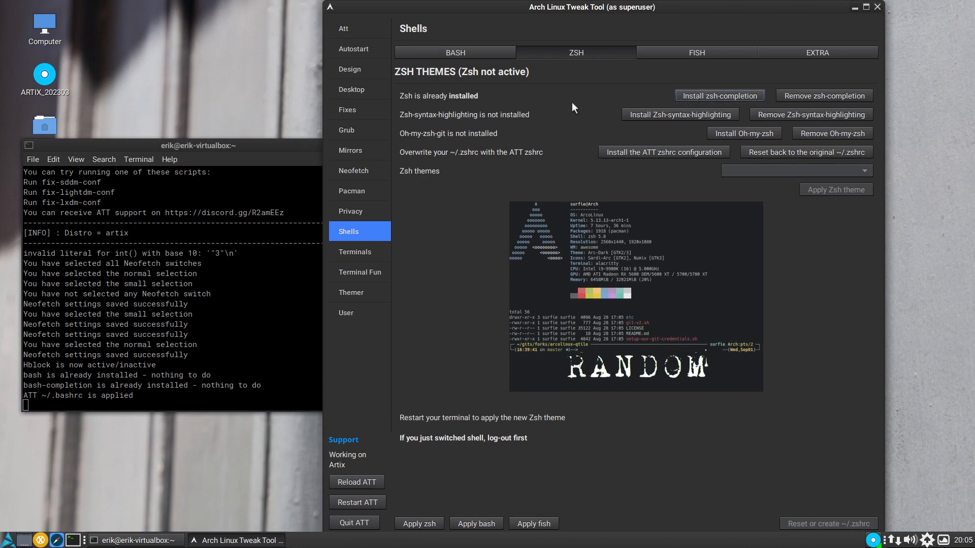
click(718, 97)
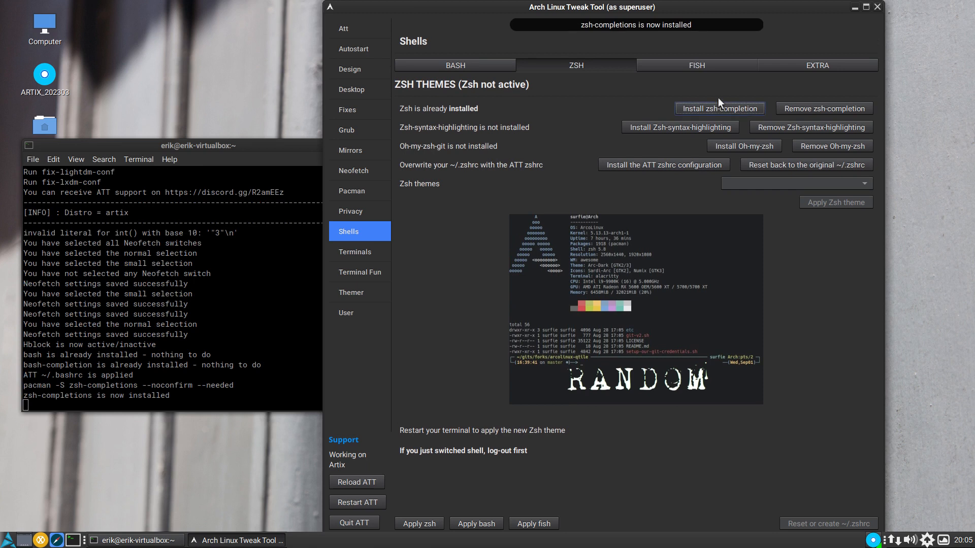
click(672, 129)
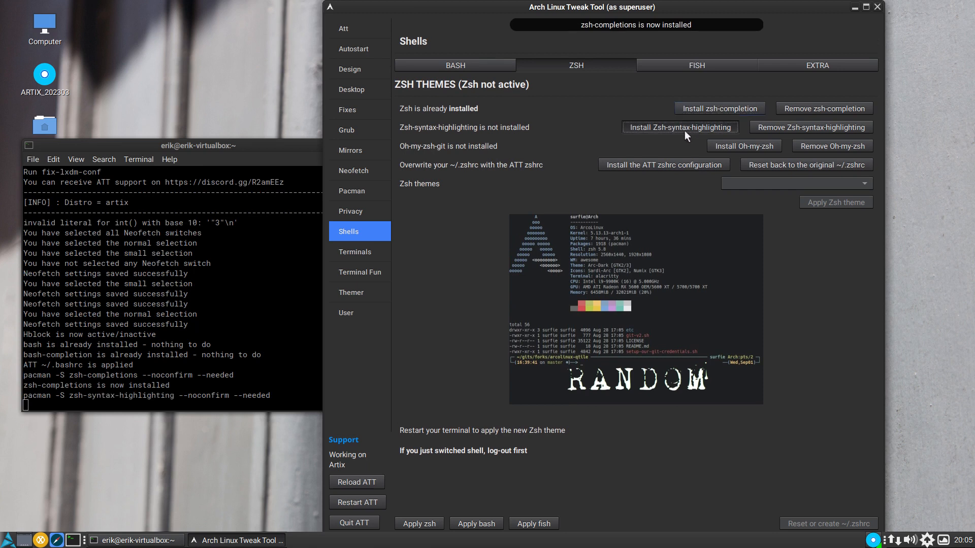
click(748, 148)
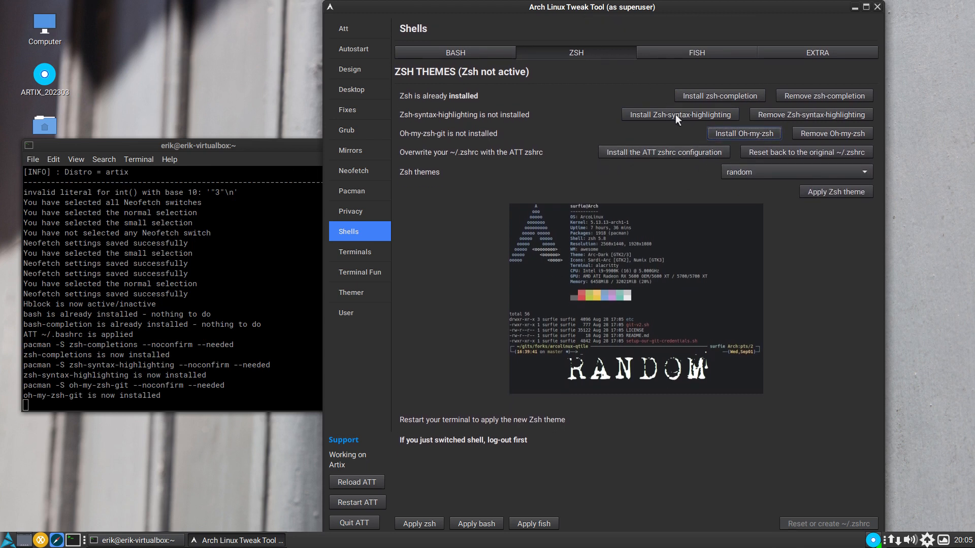
click(678, 155)
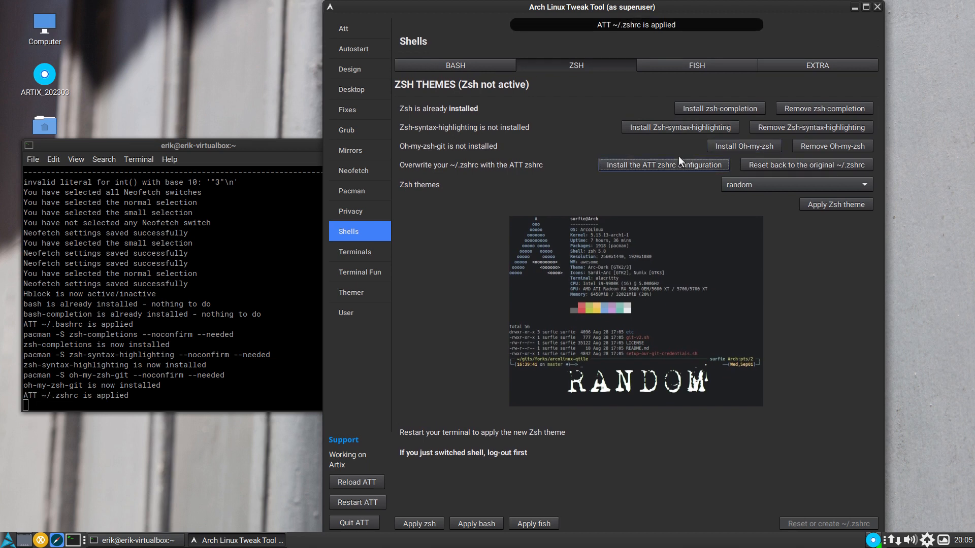
- Apply zsh as the user's shell and quit the Arch Linux Tweak Tool
click(420, 527)
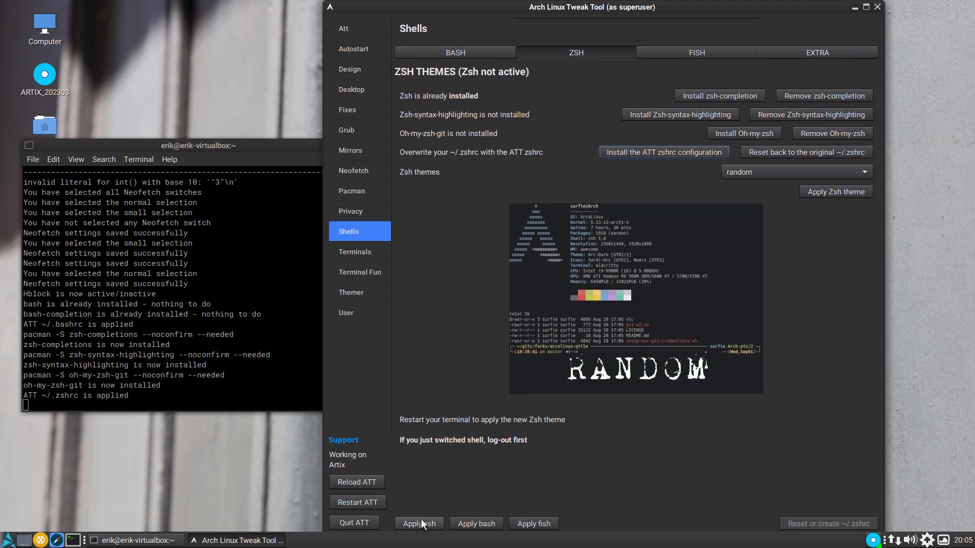
click(360, 525)
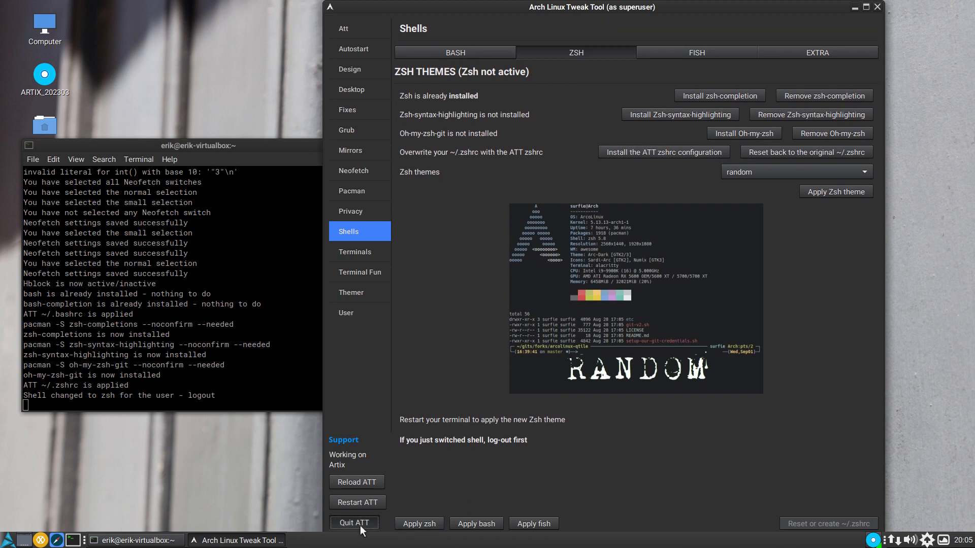
click(371, 520)
- Log out of the current desktop session
click(7, 540)
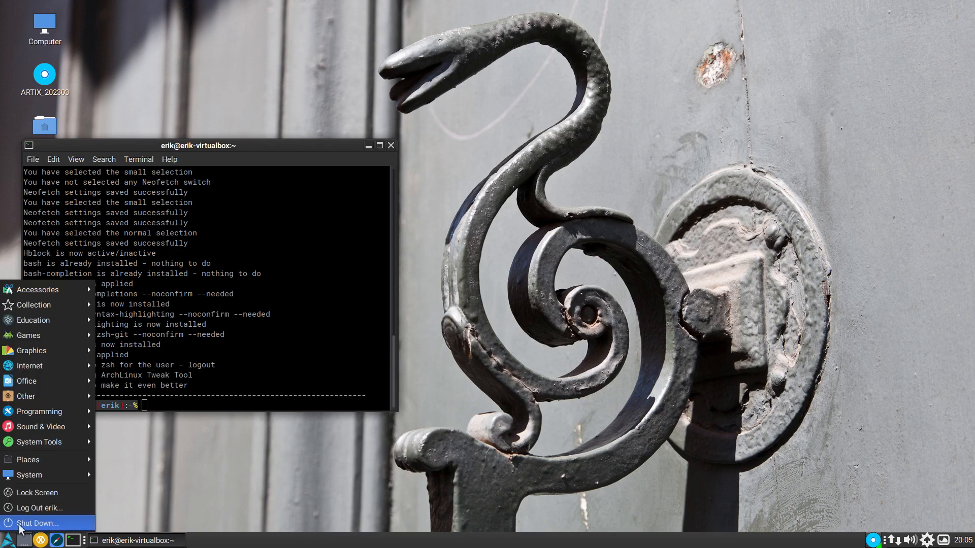
click(56, 510)
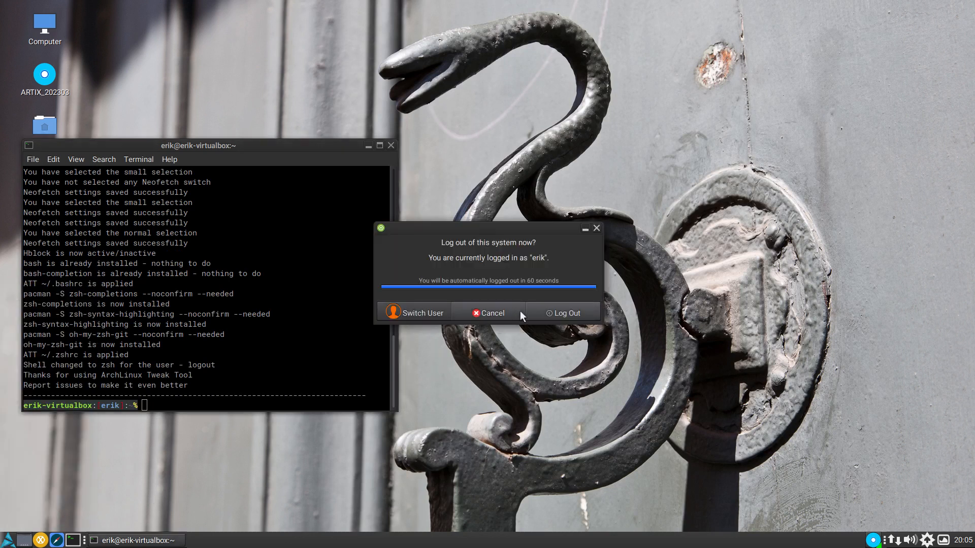
click(561, 372)
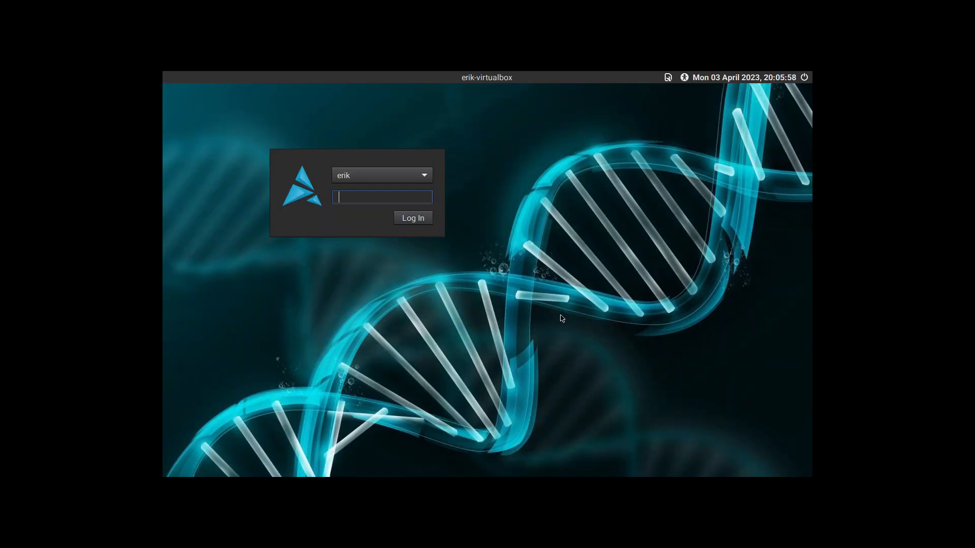
- Choose the LeftWM session on the login screen and log in with the account password
click(668, 78)
click(690, 126)
text(•••)
key(Return)
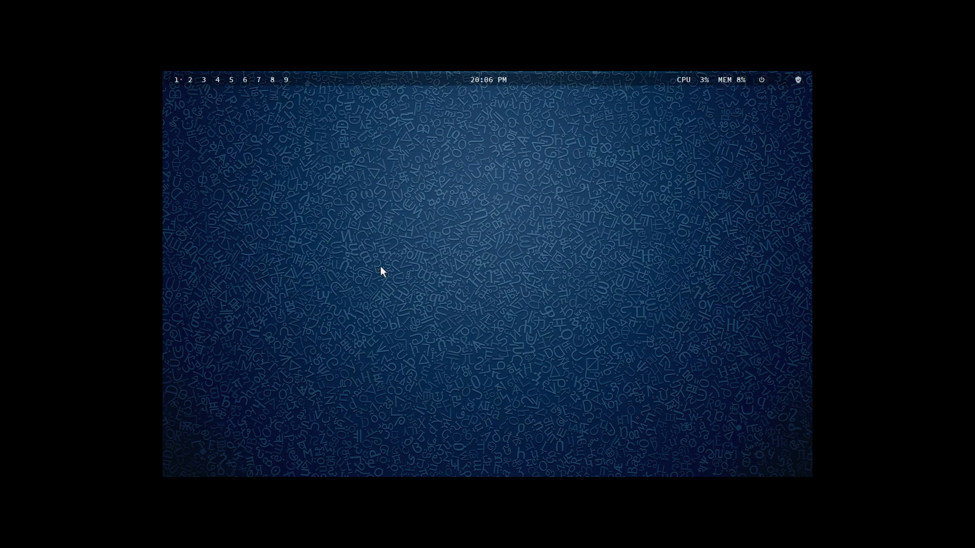
- Install picom from a terminal with sudo pacman -S picom, entering the sudo password and accepting the installation, and close the terminal
key(super+Return)
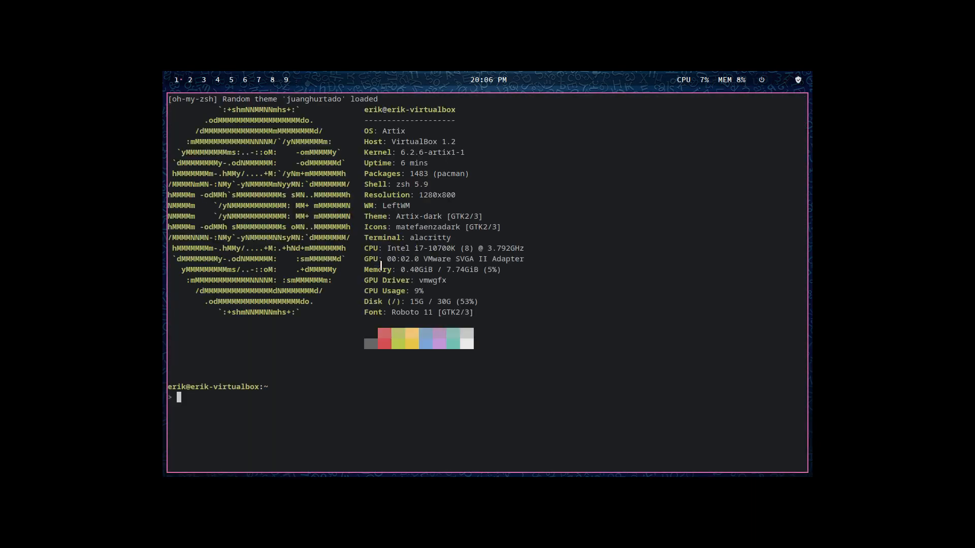
drag(397, 185, 432, 185)
text(sudo pacman -S picom)
key(Return)
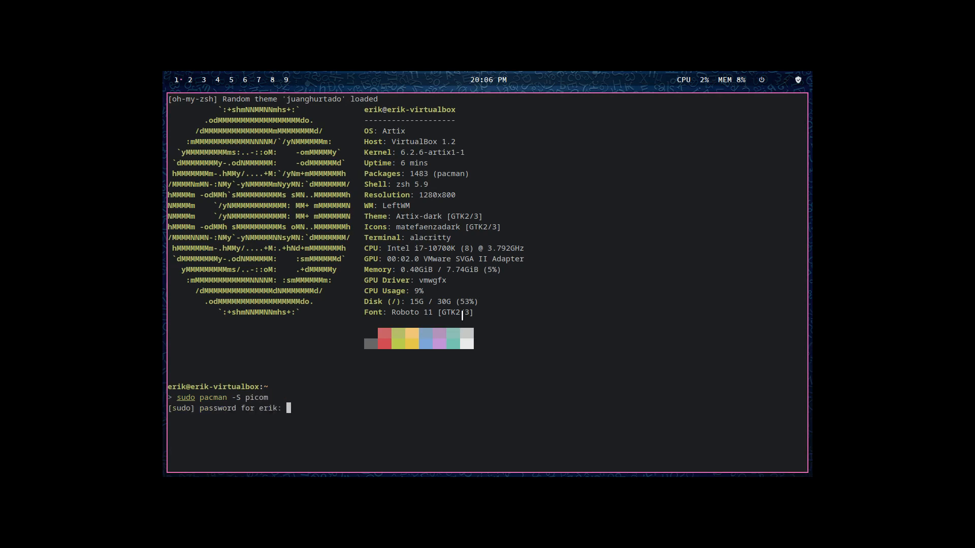
key(Return)
key(Return)
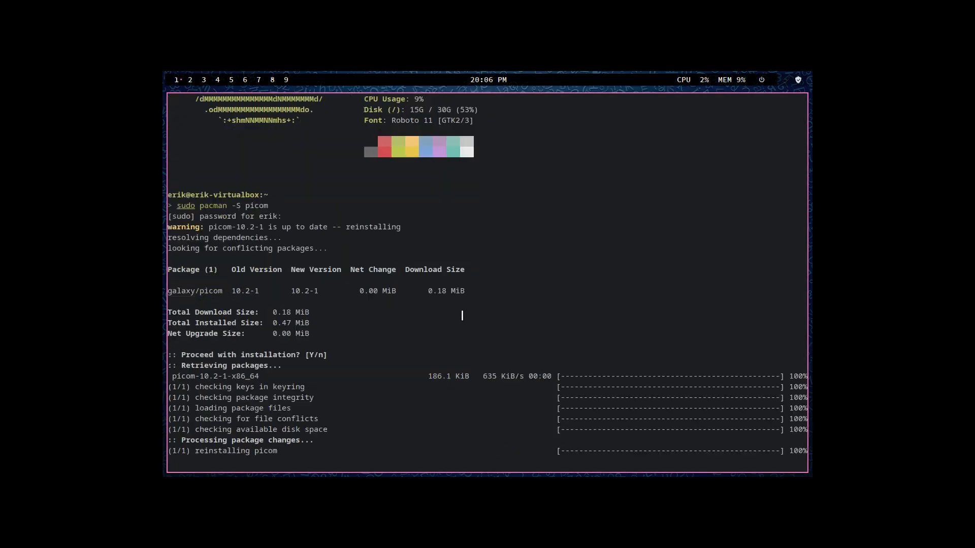
key(super+q)
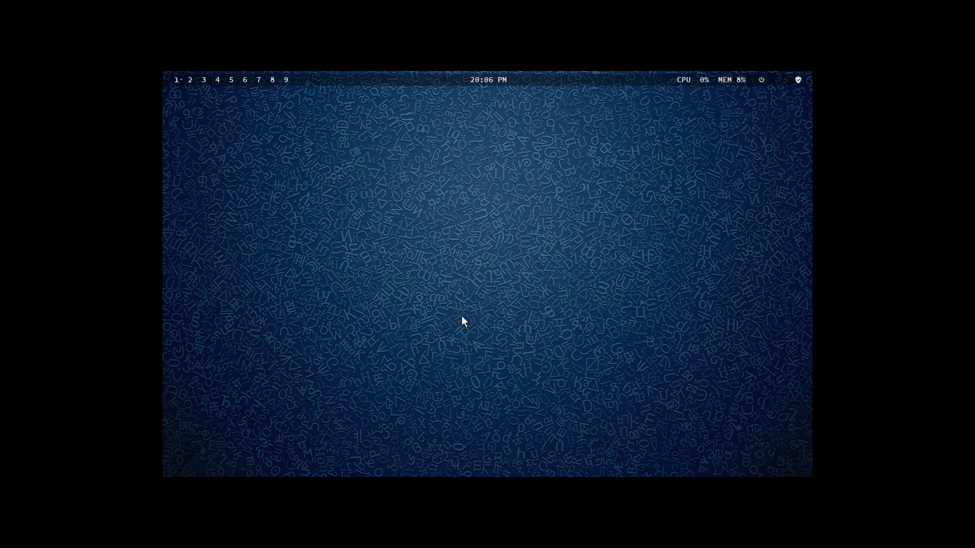
- In a new terminal, install the arcolinux-alacritty-git package with sudo pacman -S, entering the sudo password and accepting the installation
key(super+Return)
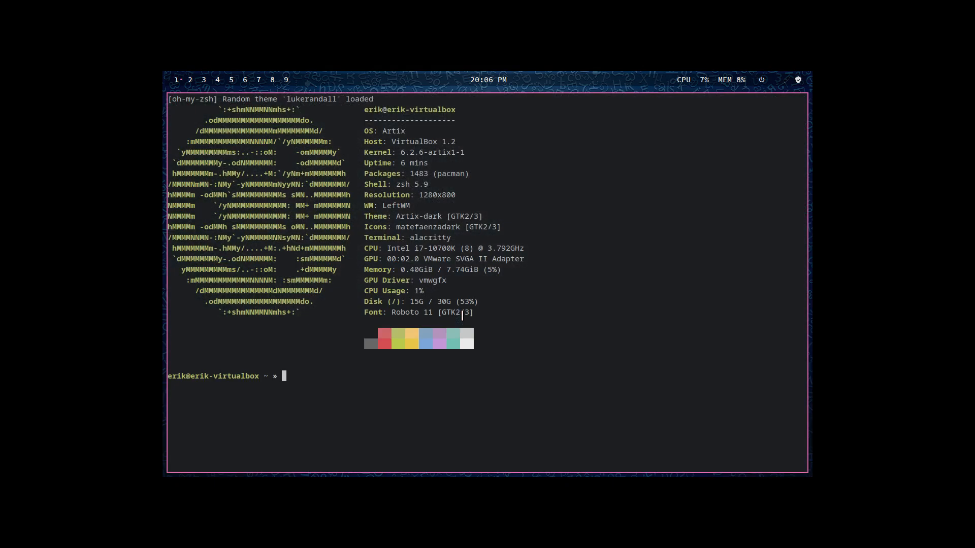
text(su)
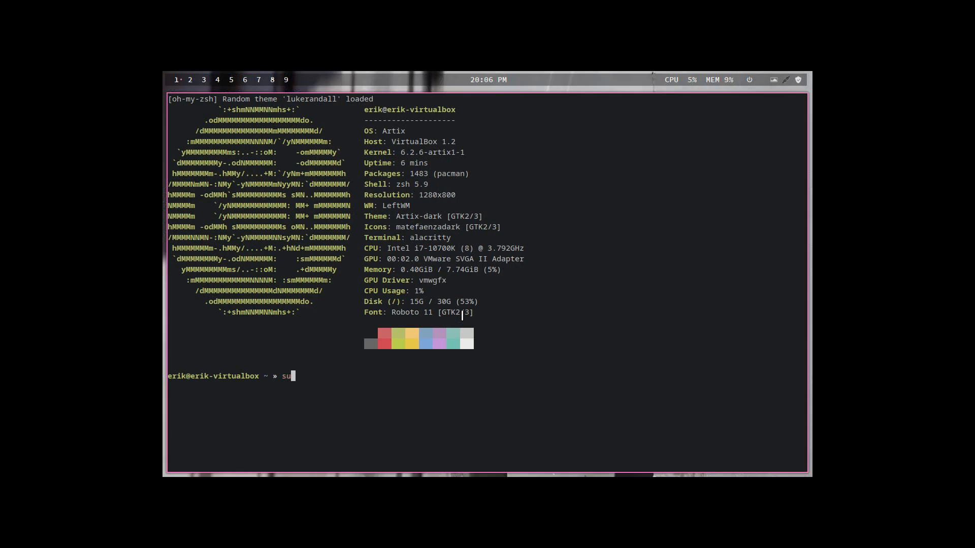
text(do pacman -S arc)
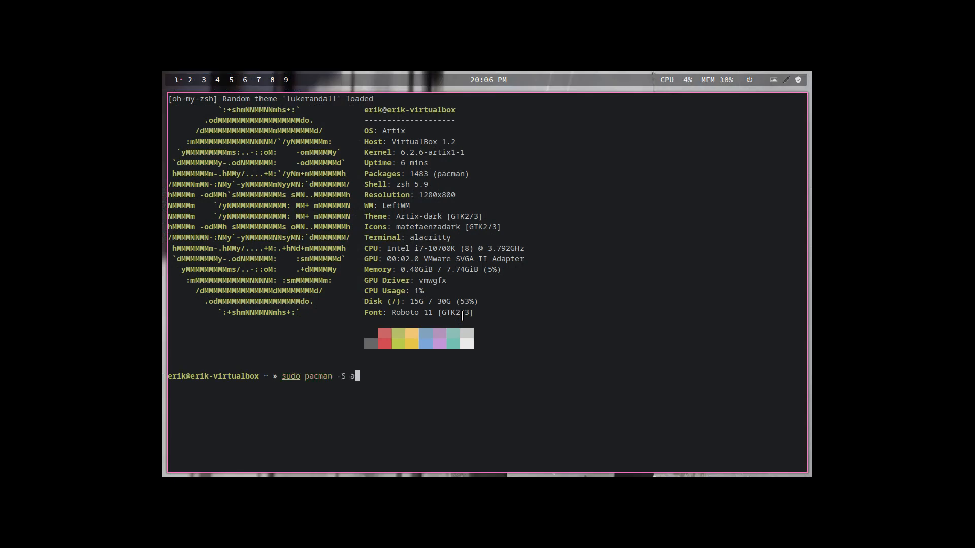
key(BackSpace)
key(BackSpace)
text(rcolinux-alacritty-git)
key(Return)
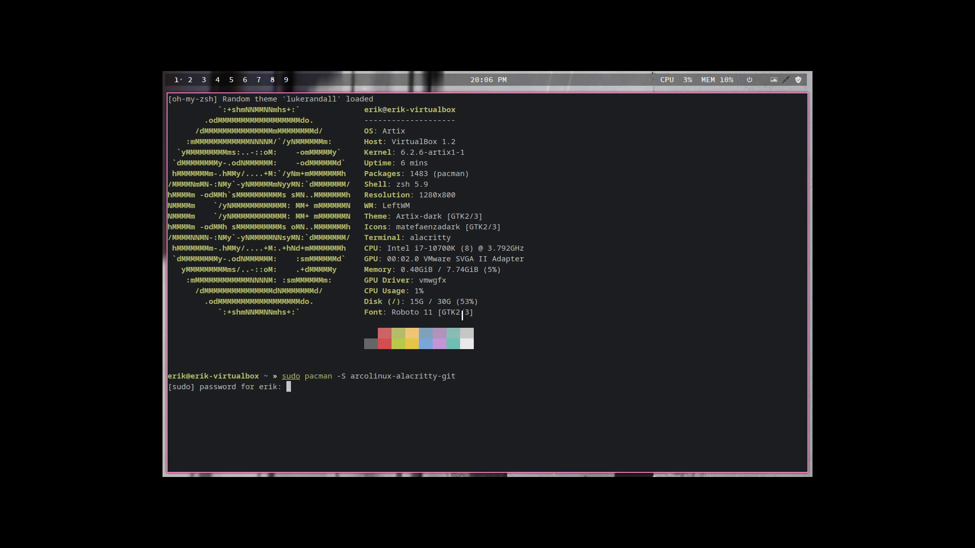
key(Return)
key(Return)
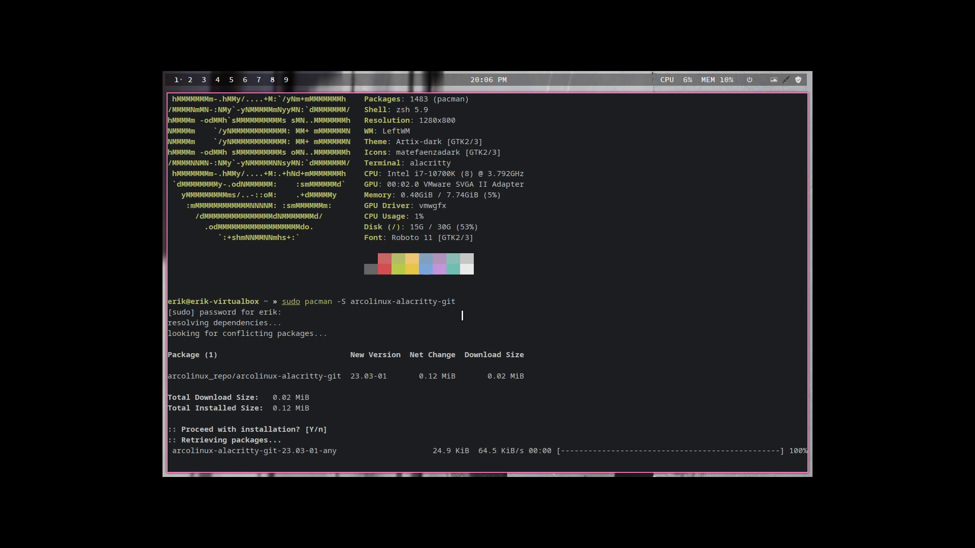
- Run skel and answer y to copy /etc/skel into the home directory, reload LeftWM and close the terminal
text(skell)
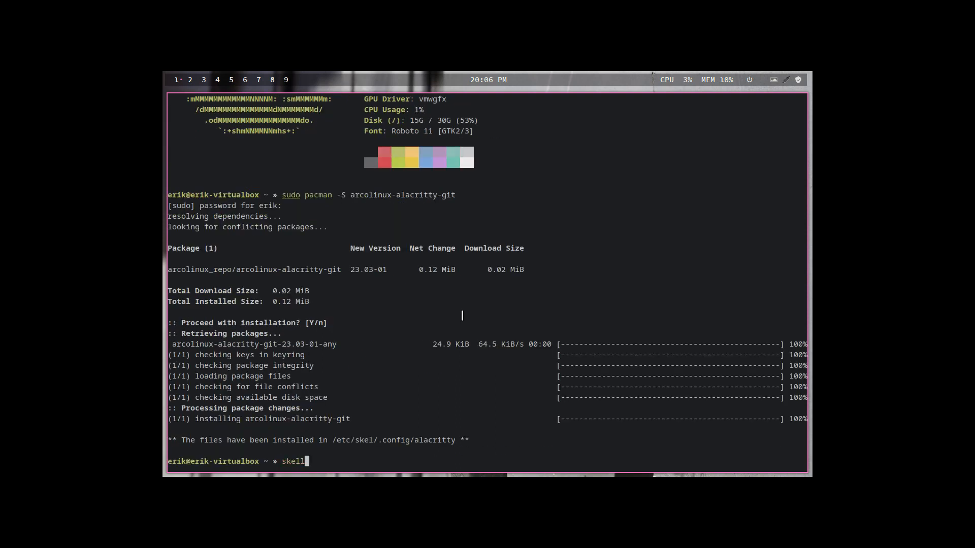
key(Return)
text(y)
key(Return)
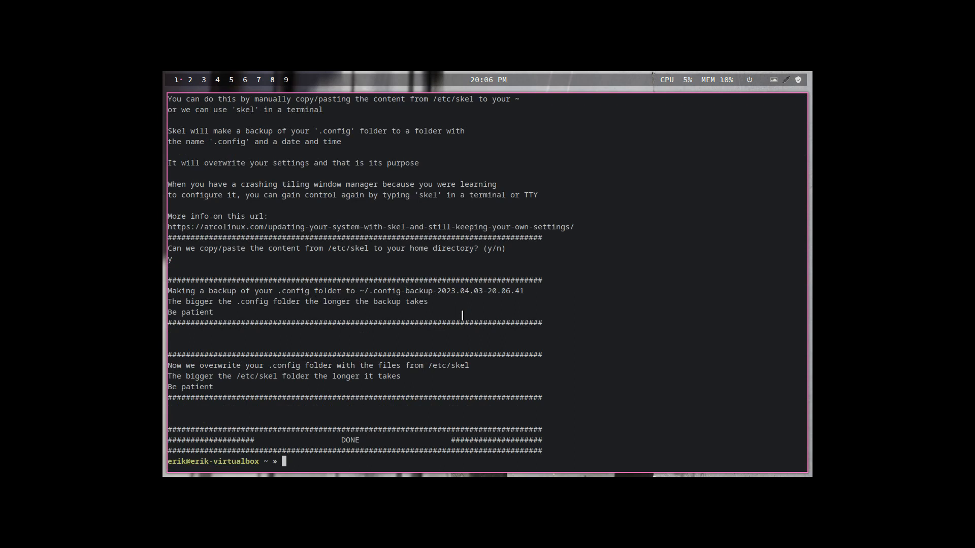
key(super+shift+r)
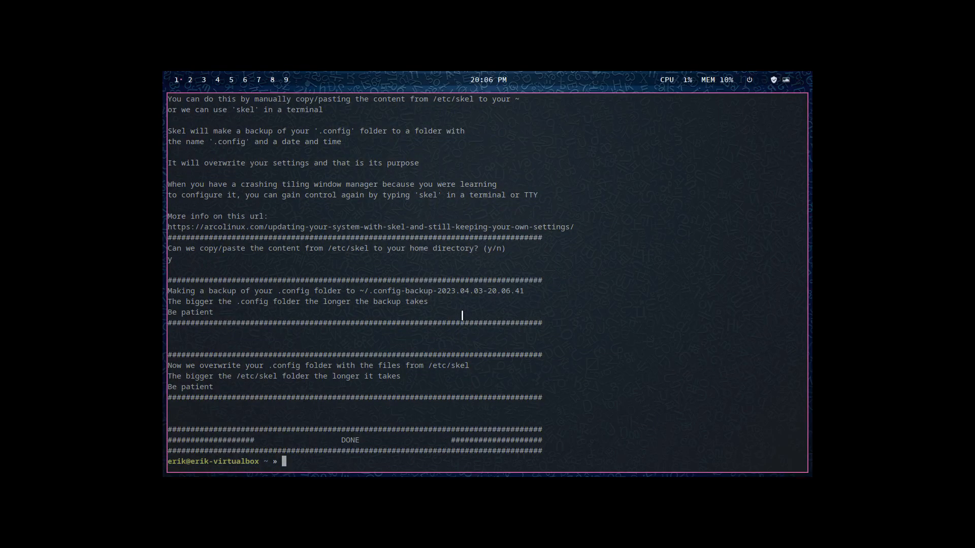
key(super+q)
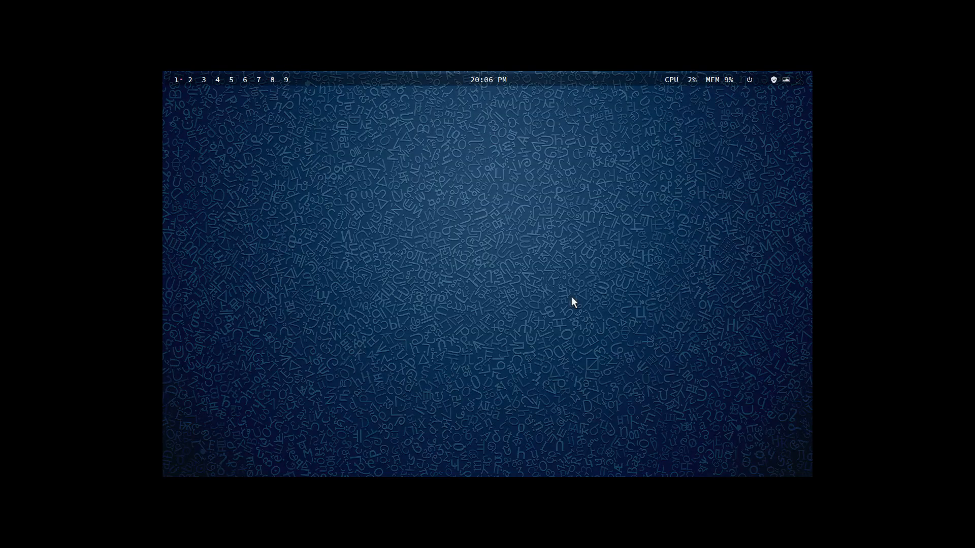
- Open three terminals to check the Alacritty transparency and random zsh themes, and close two of them
key(super+Return)
key(super+Return)
key(super+Return)
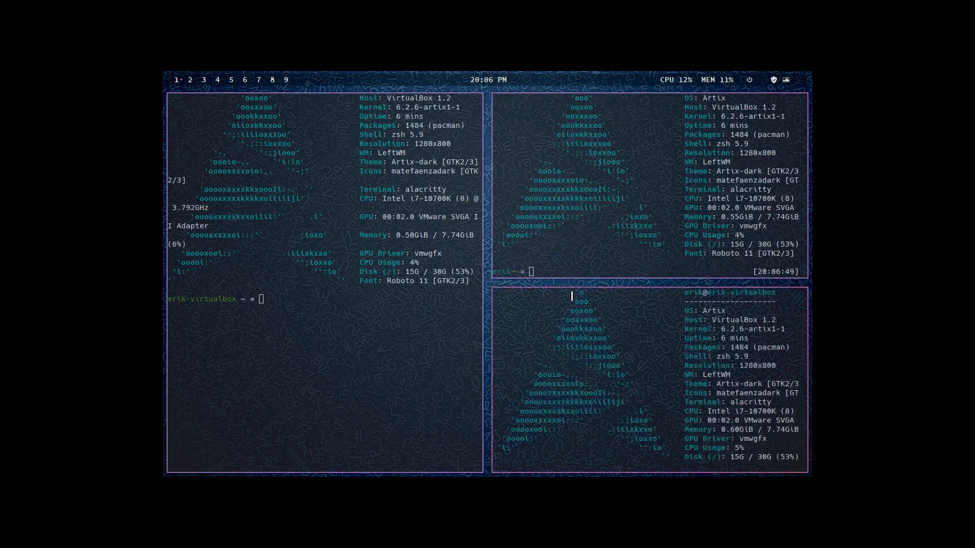
key(super+q)
key(super+q)
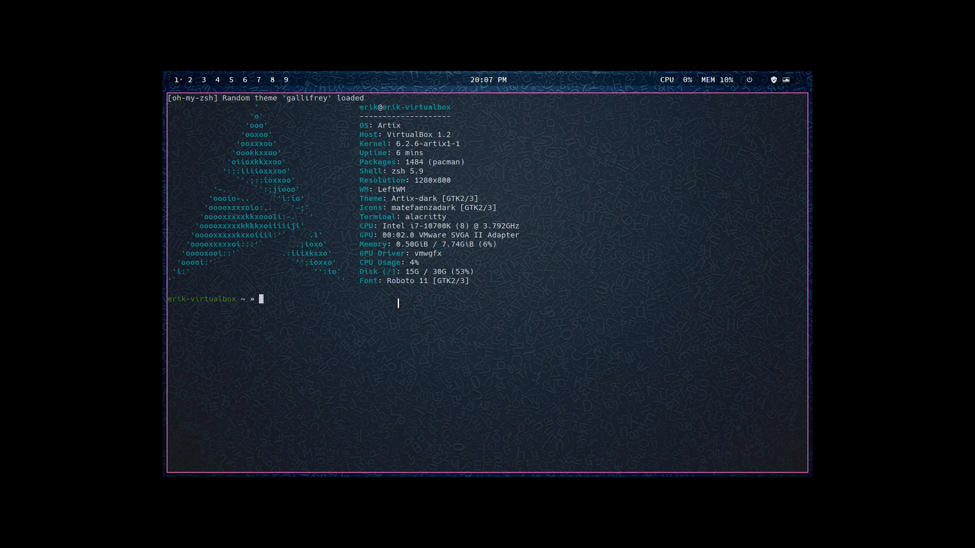
- Launch the Arch Linux Tweak Tool with att, authenticate with the account password, and show its Autostart page in full screen
text(att)
key(Return)
text(*)
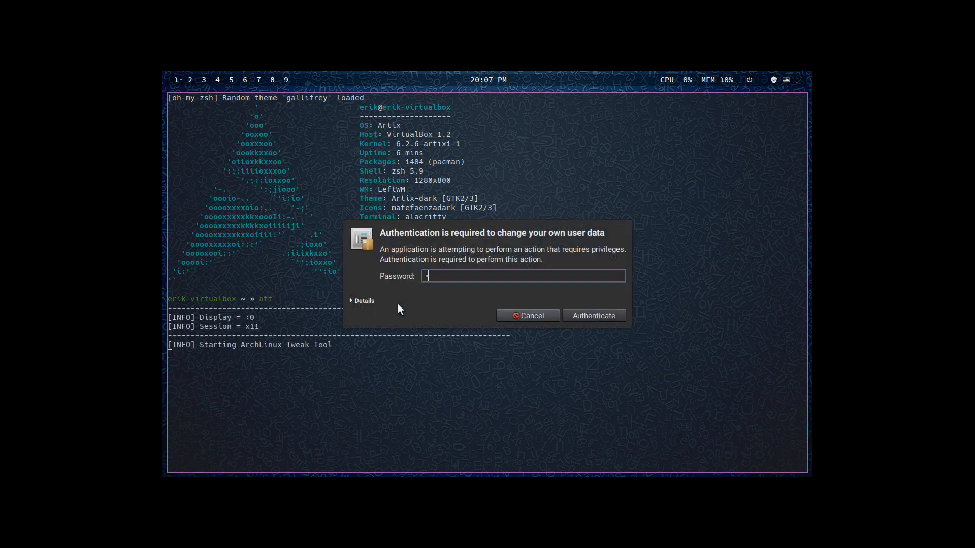
text(***)
key(Return)
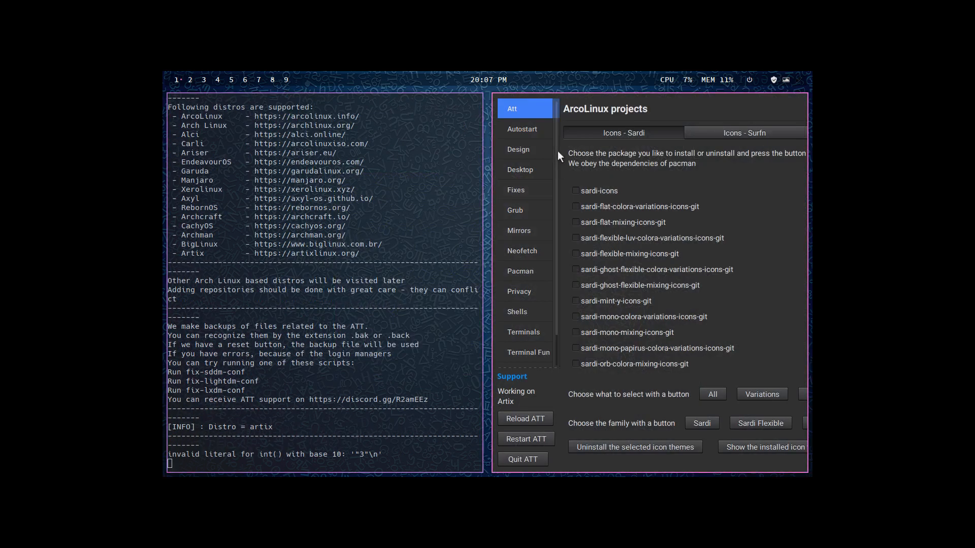
click(524, 132)
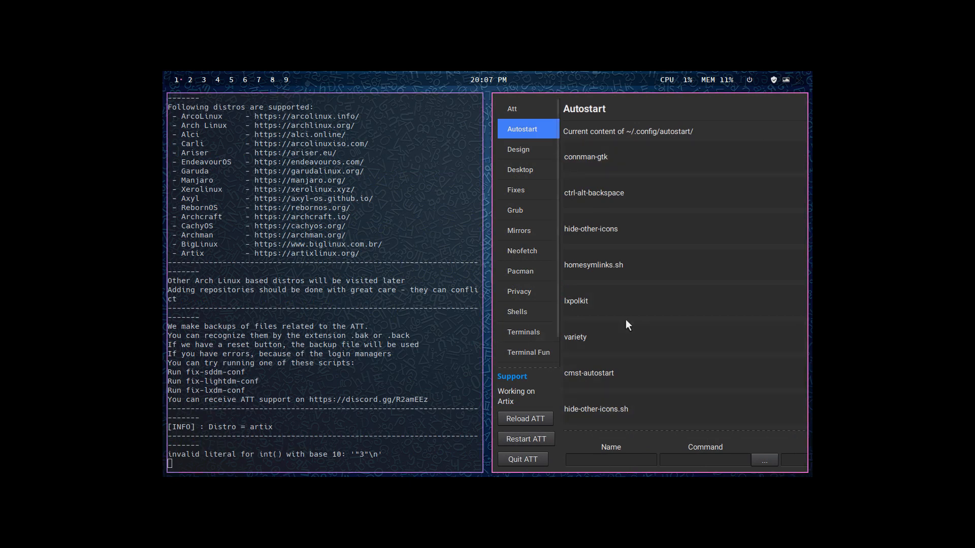
key(super+f)
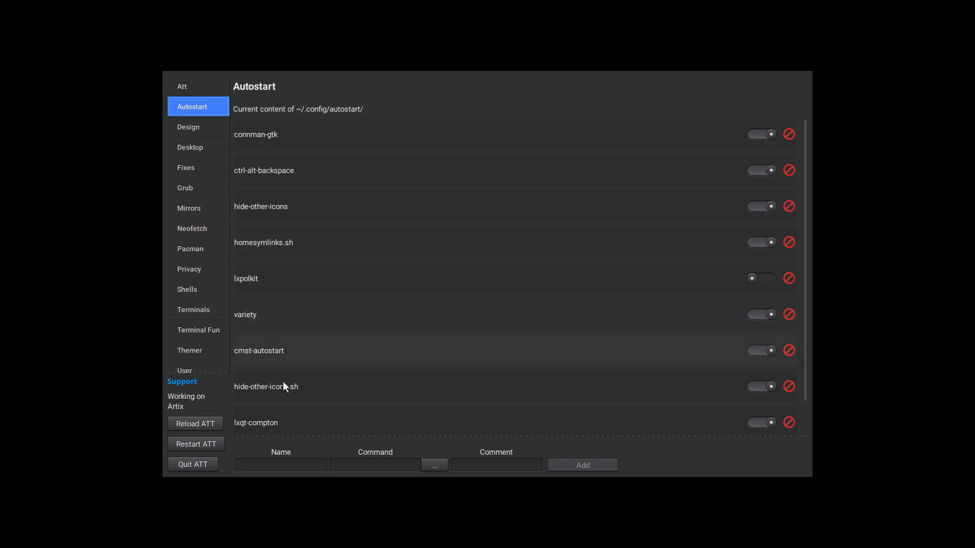
- Add an autostart item named test that runs screen.sh from the home folder's .screenlayout directory, and close the tool and the terminal
click(278, 466)
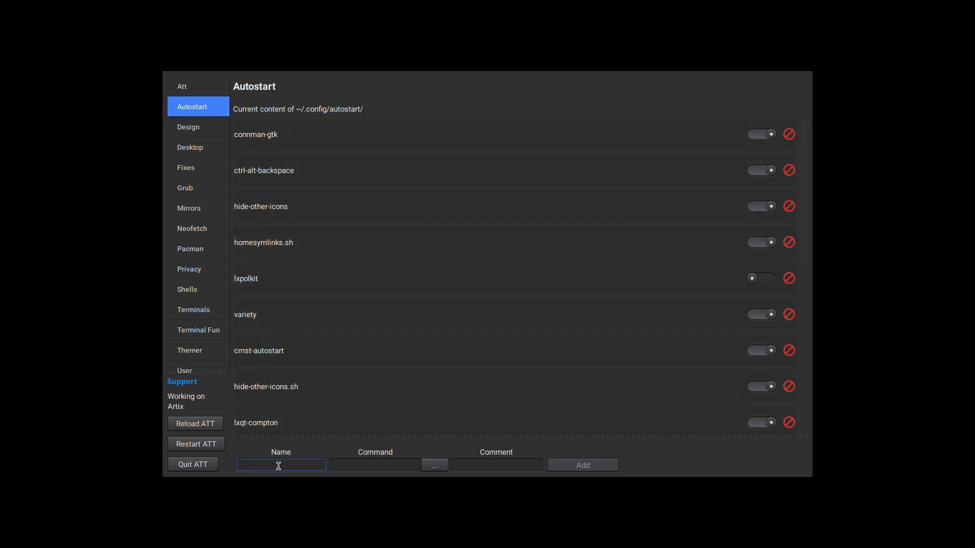
text(test)
key(Tab)
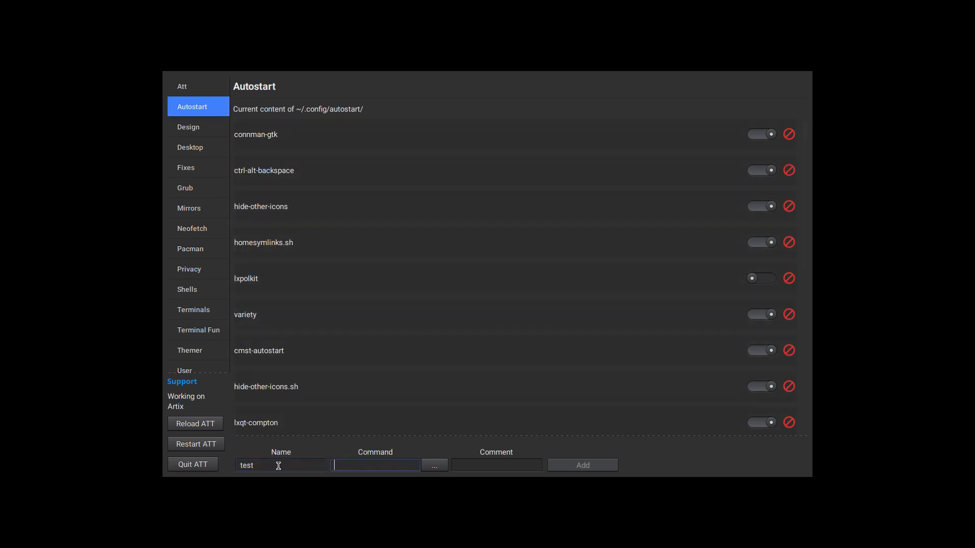
click(442, 466)
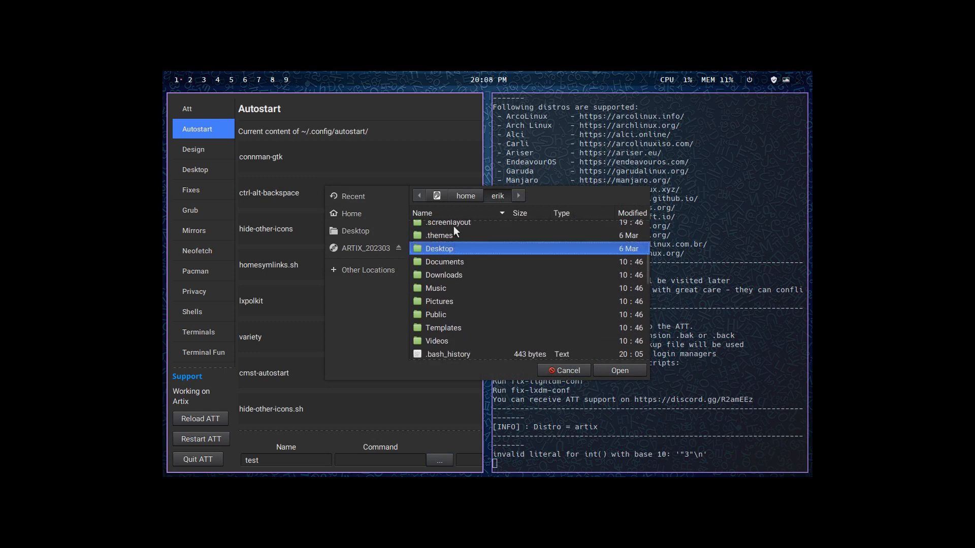
click(455, 224)
double_click(455, 226)
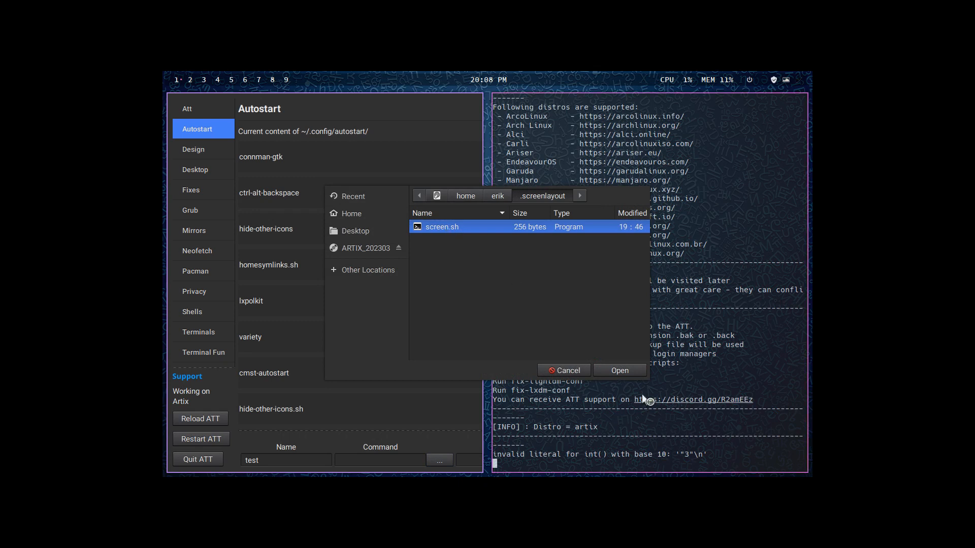
click(629, 373)
click(466, 462)
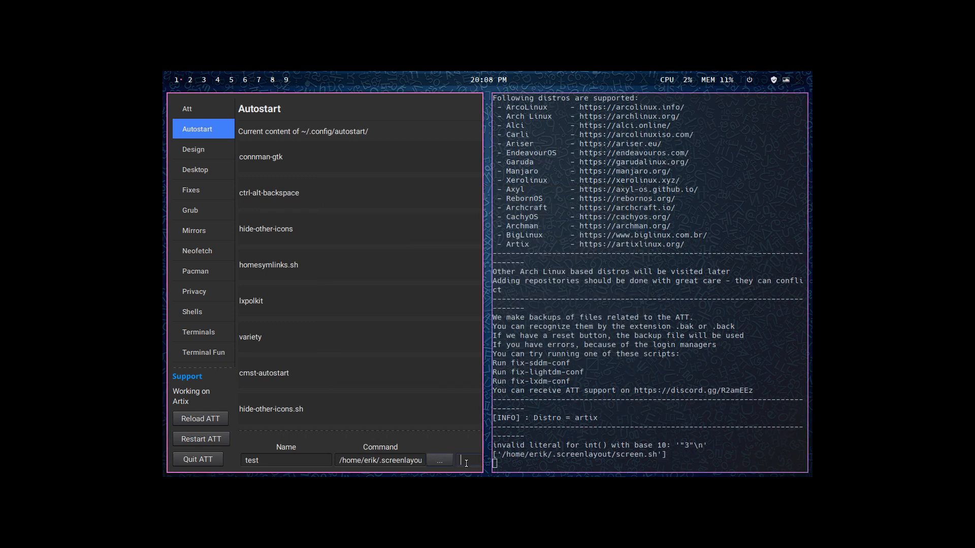
key(super+f)
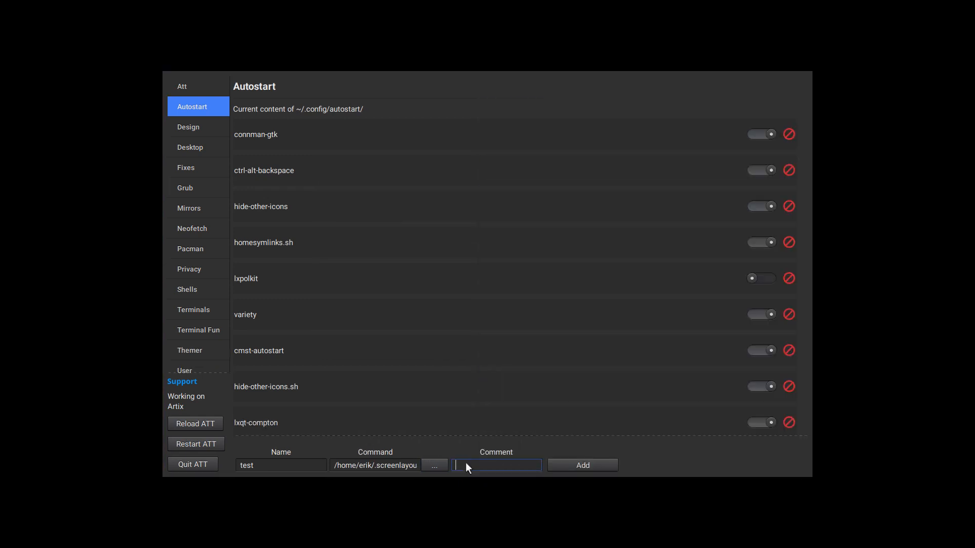
click(600, 463)
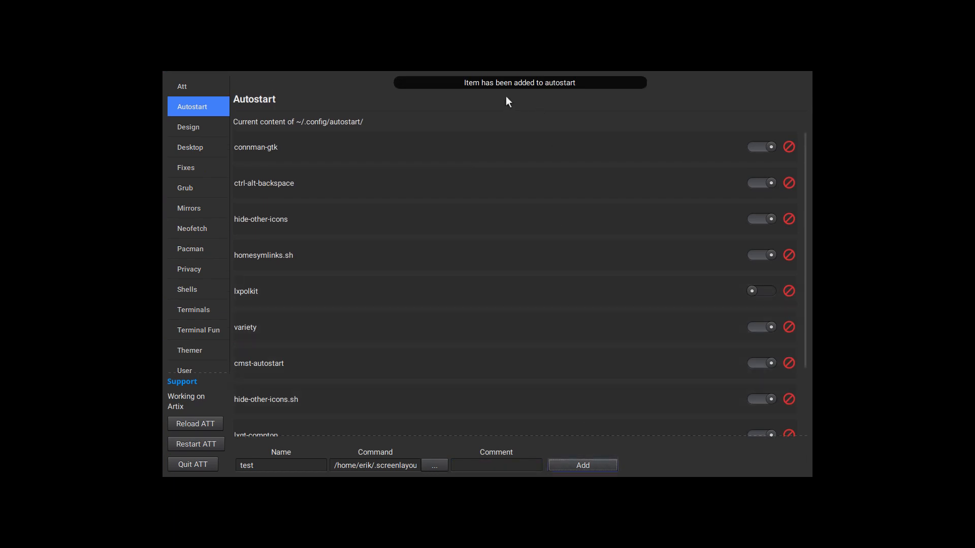
key(super+q)
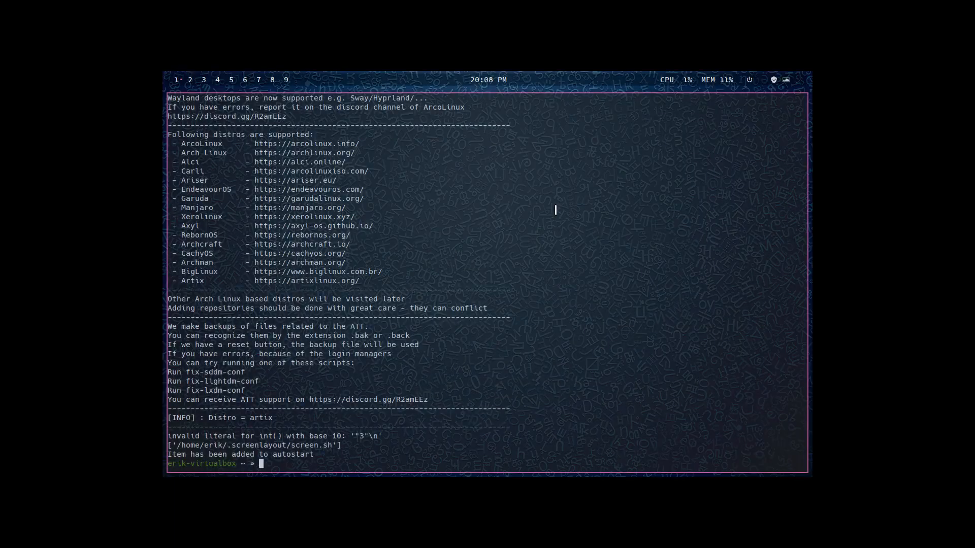
key(super+q)
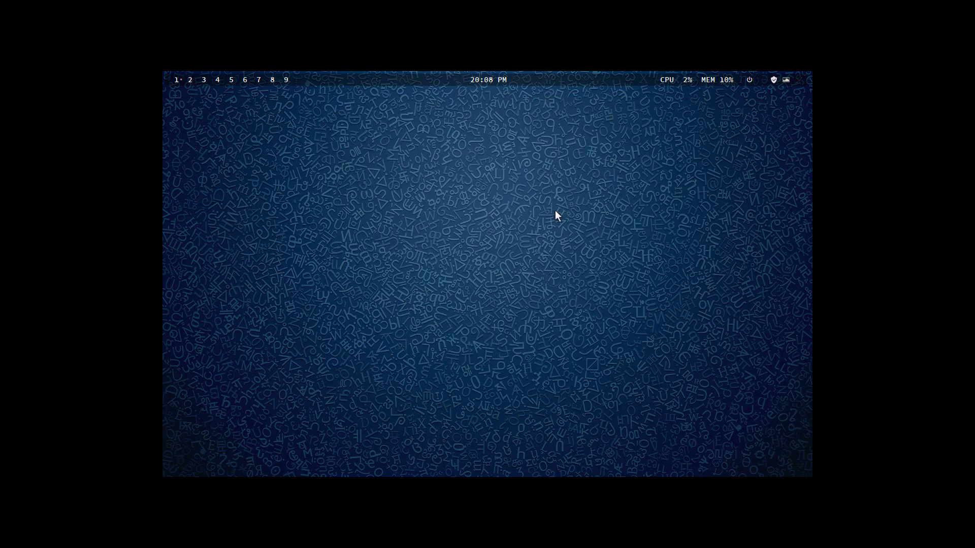
- Browse to .config/autostart in the file manager and inspect the Exec and TryExec lines of test.desktop in Sublime Text, closing the editor after
key(super+e)
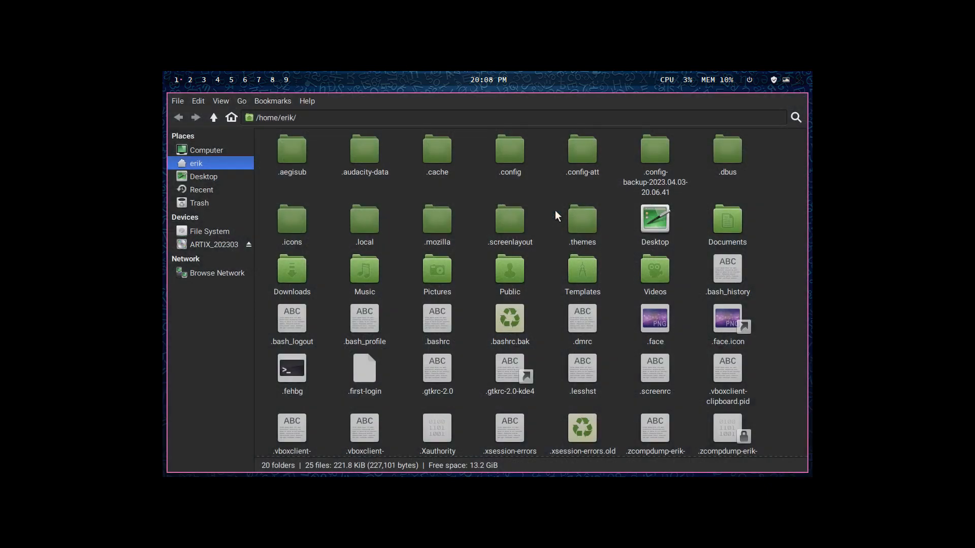
double_click(513, 154)
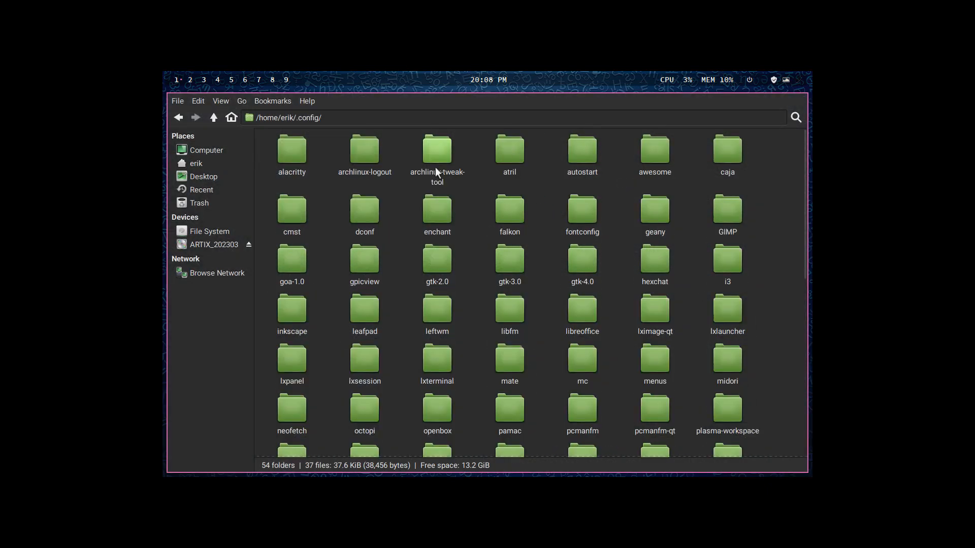
double_click(569, 154)
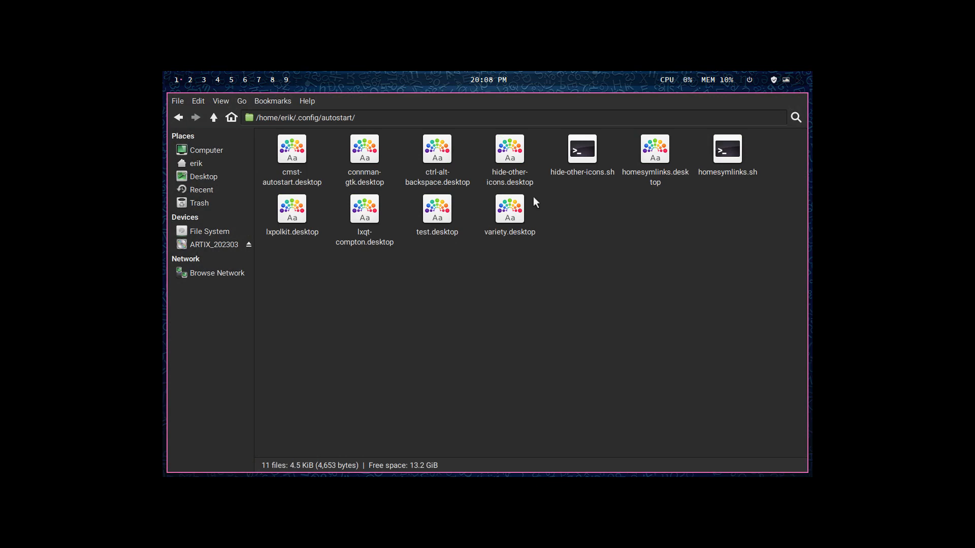
click(436, 208)
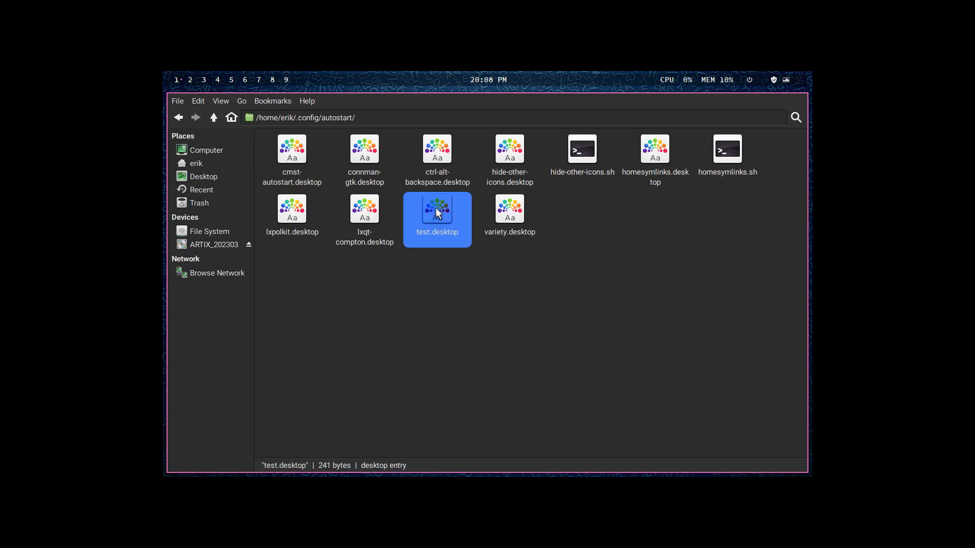
right_click(437, 210)
mouse_move(472, 233)
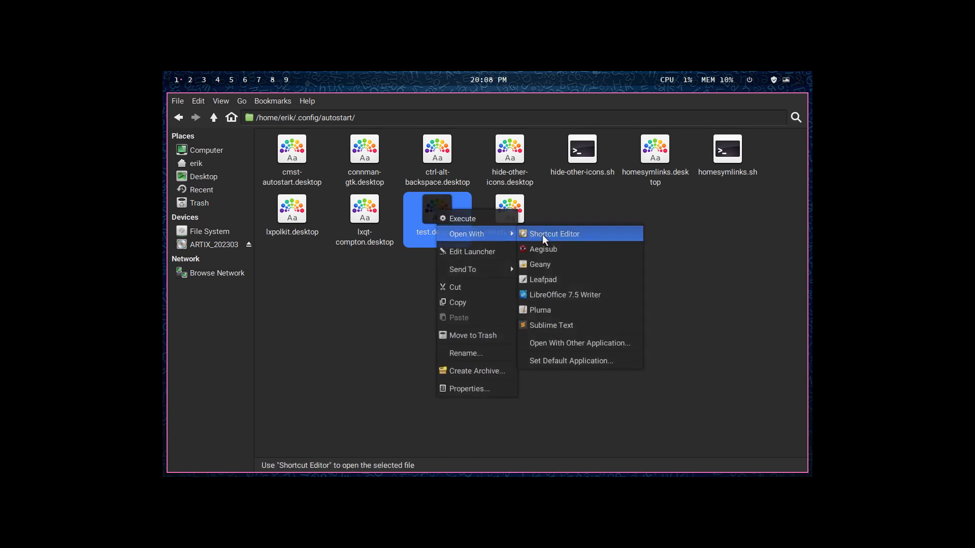
click(555, 325)
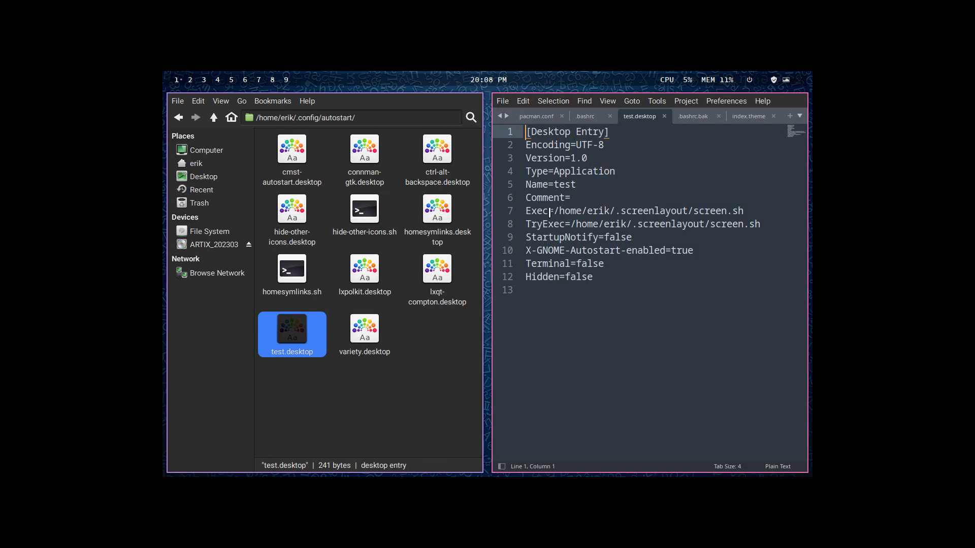
drag(553, 211, 756, 224)
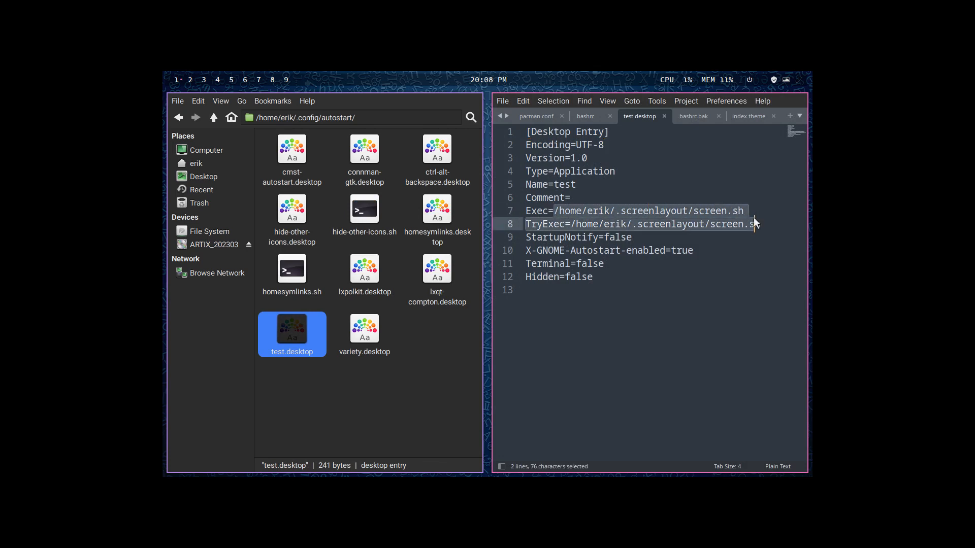
click(734, 227)
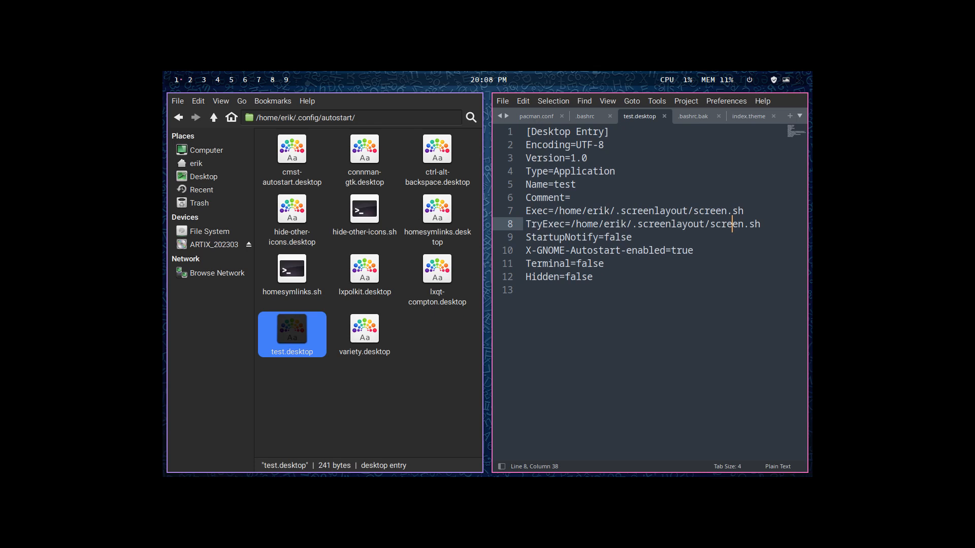
key(super+q)
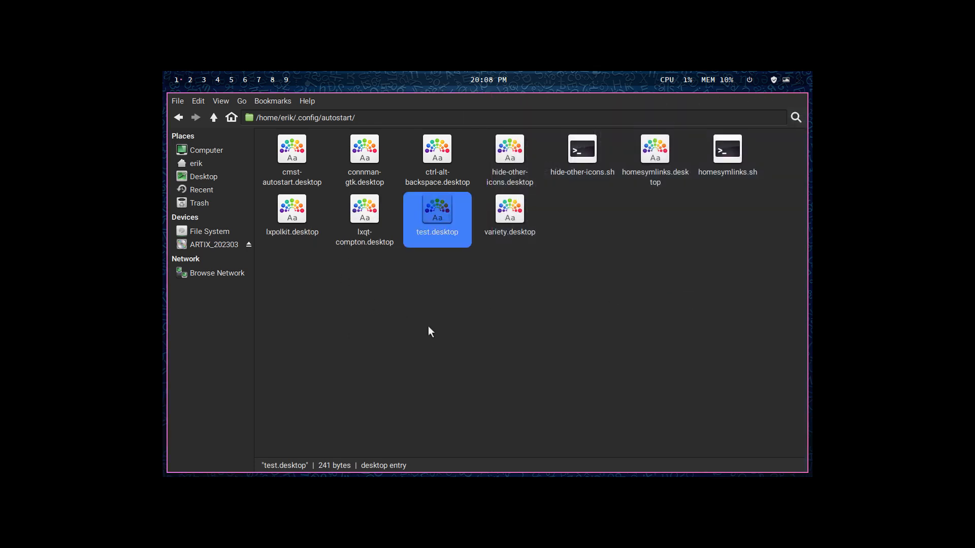
- Run dex -a in a new terminal to start the autostart items, and close the terminal and the file manager
key(super+Return)
text(dex )
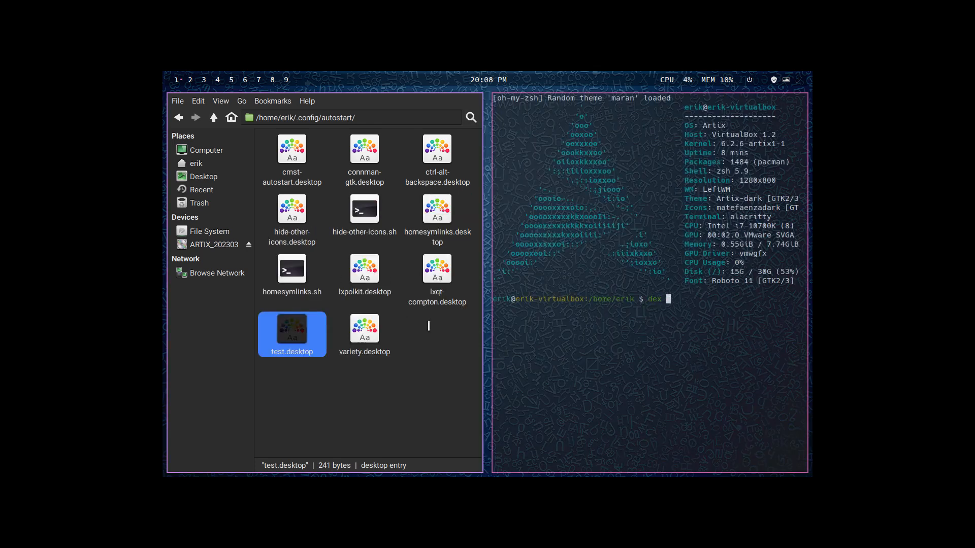
text(-a)
key(Return)
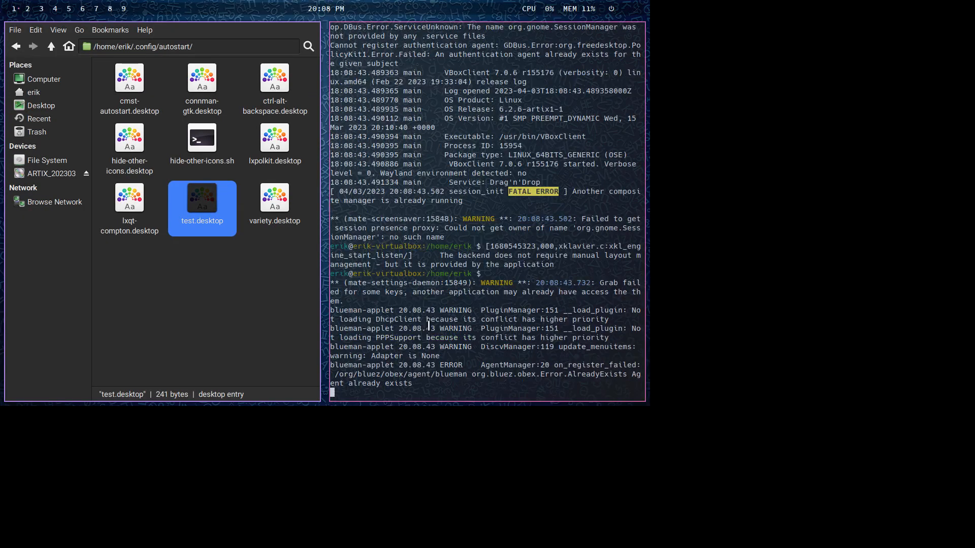
key(super+q)
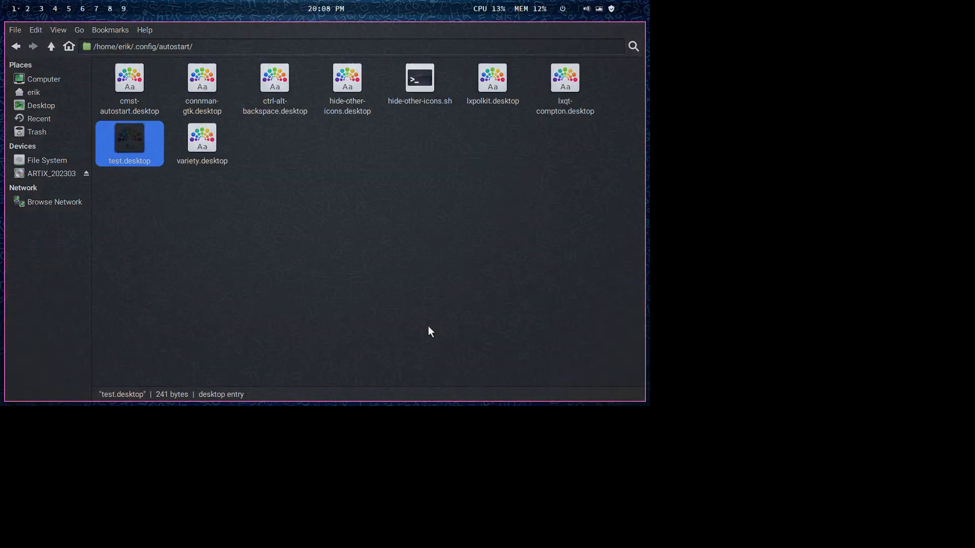
key(super+q)
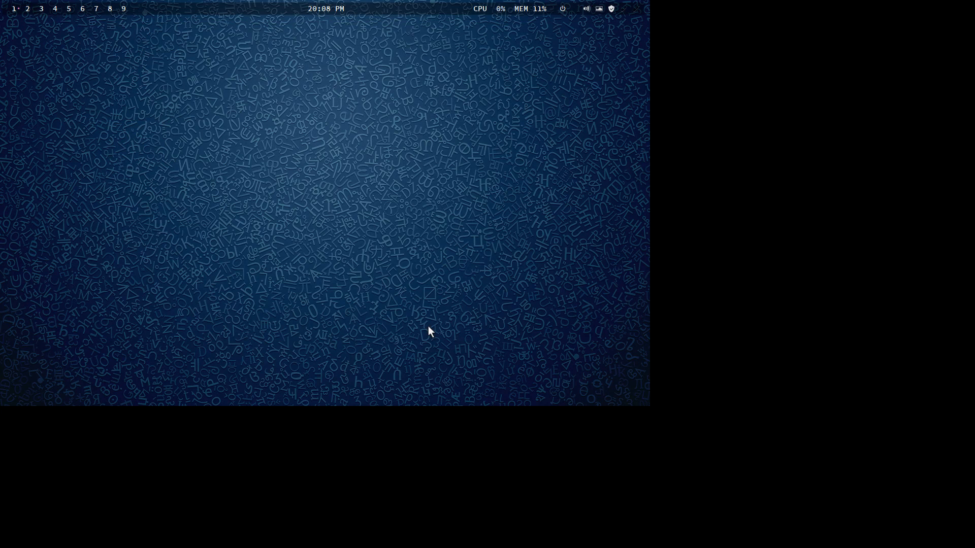
- In a new file manager window, bookmark .config and its leftwm folder under Places, closing the Variety preferences, and open leftwm
key(super+shift+Return)
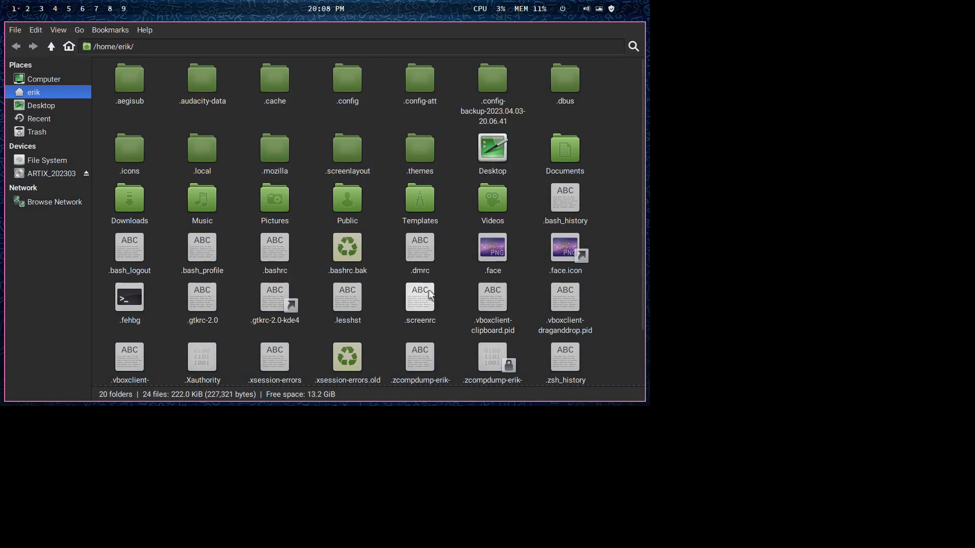
drag(359, 85, 51, 143)
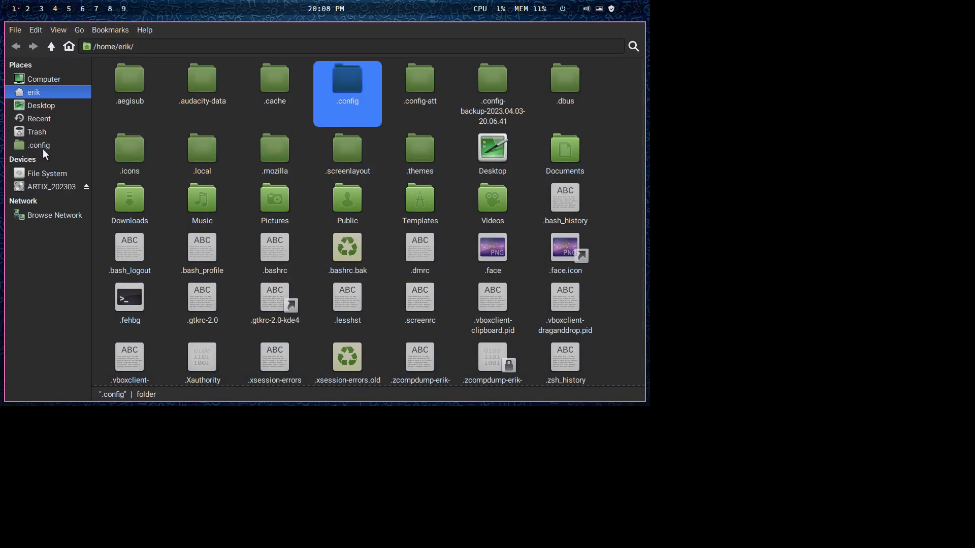
click(44, 145)
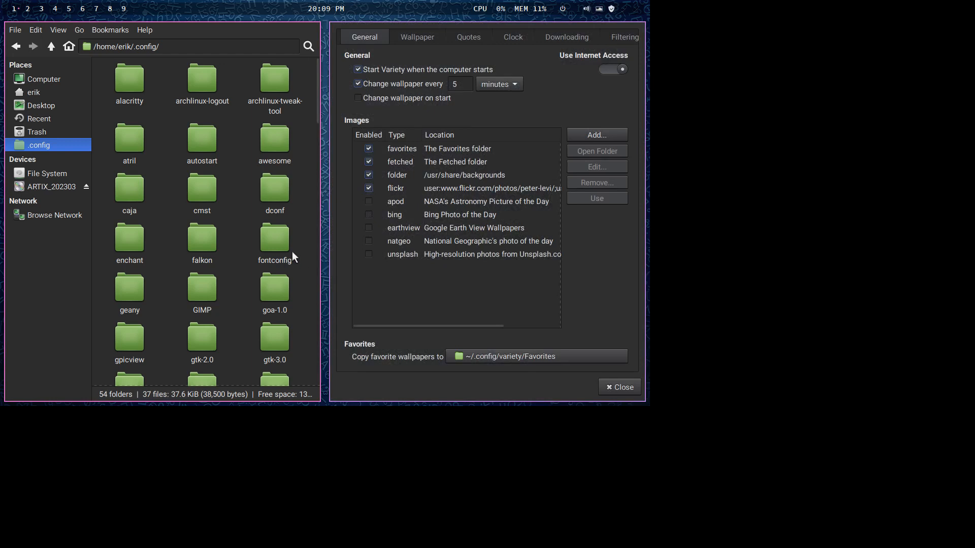
click(608, 391)
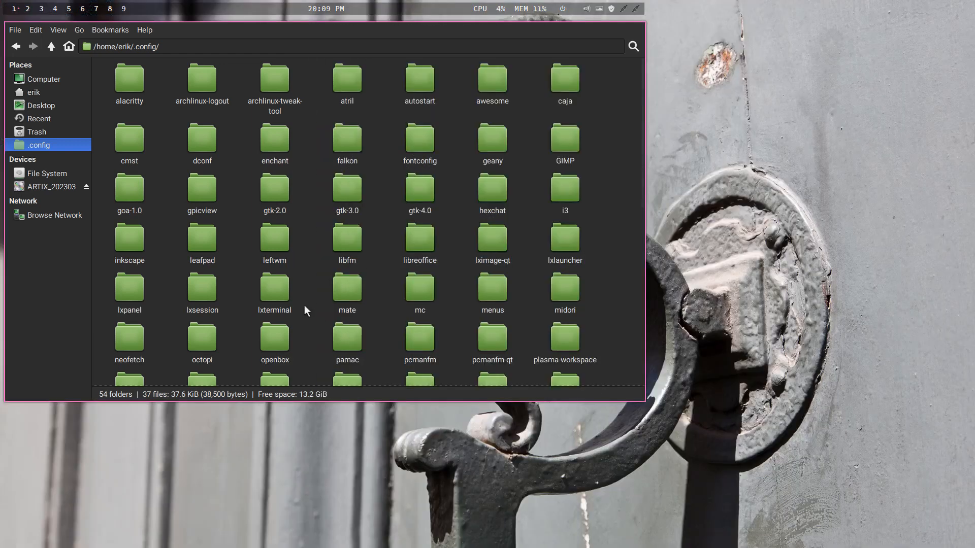
drag(275, 255, 50, 155)
click(51, 158)
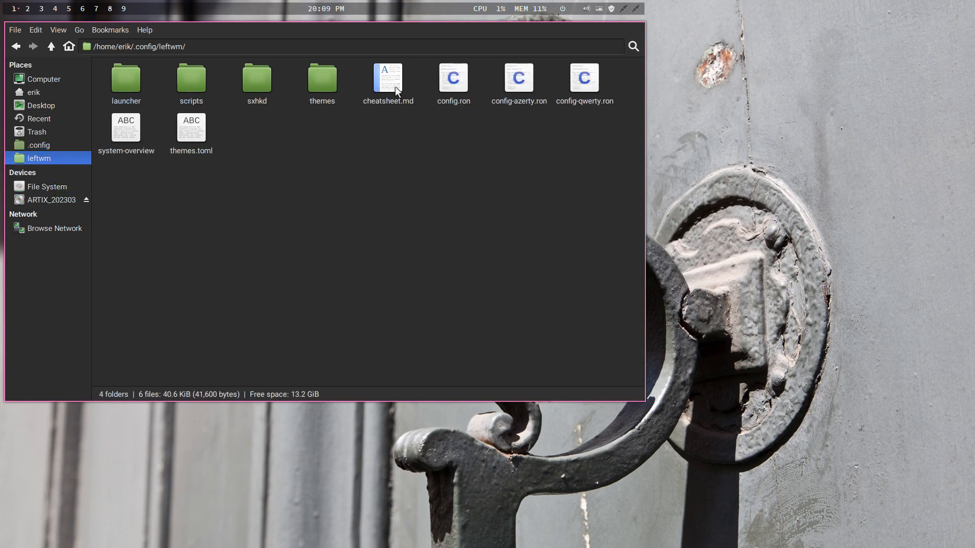
- Browse to the candy folder within the LeftWM themes and open theme.ron in Sublime Text, closing the Aegisub window that opens first
double_click(323, 84)
double_click(117, 82)
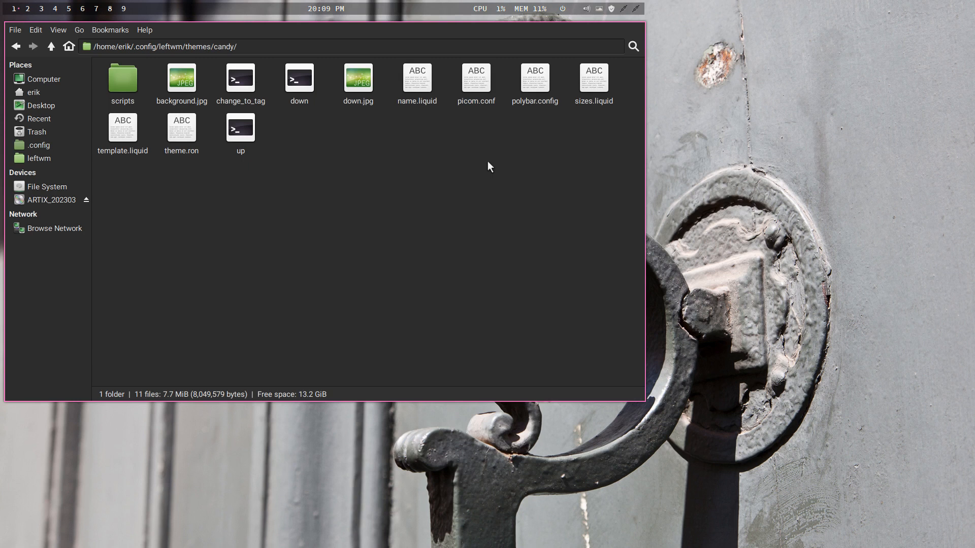
double_click(175, 127)
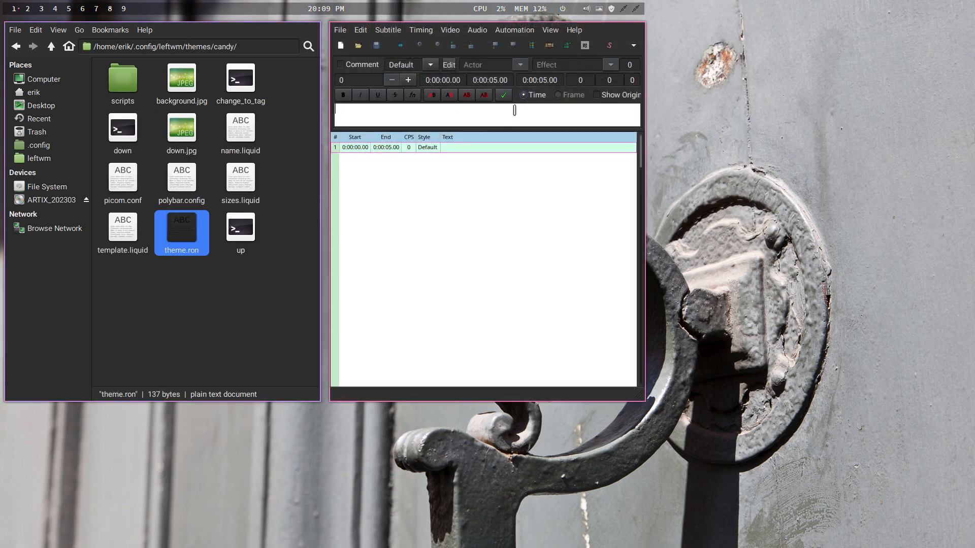
key(super+shift+q)
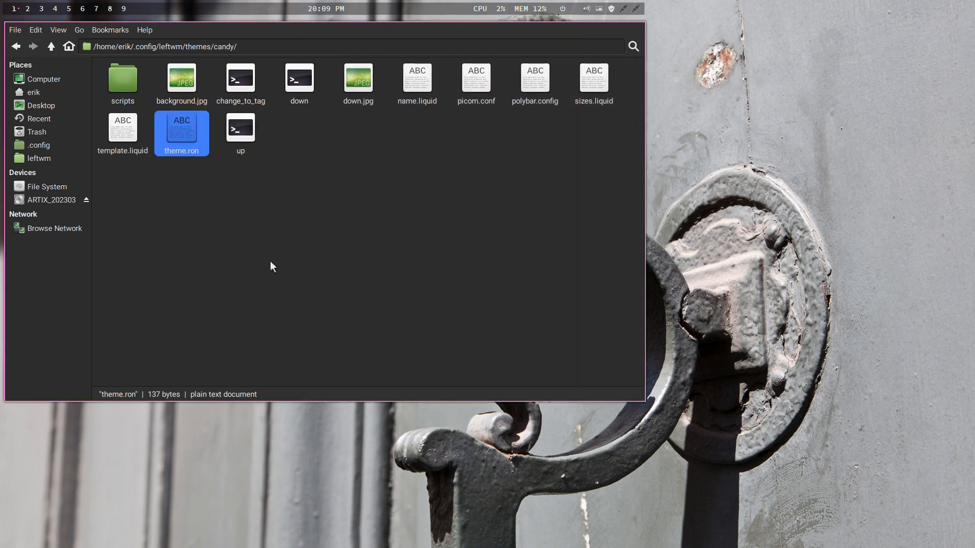
right_click(187, 119)
mouse_move(246, 144)
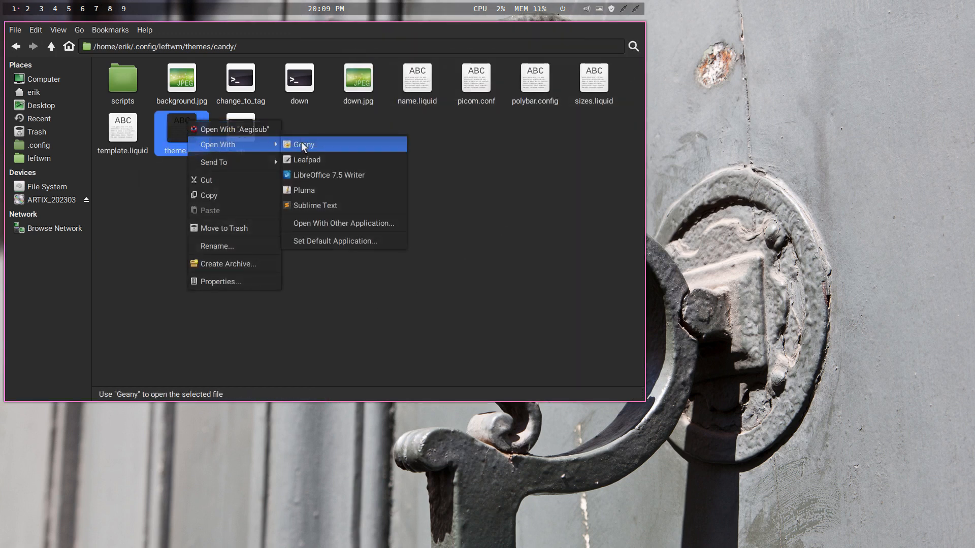
click(330, 190)
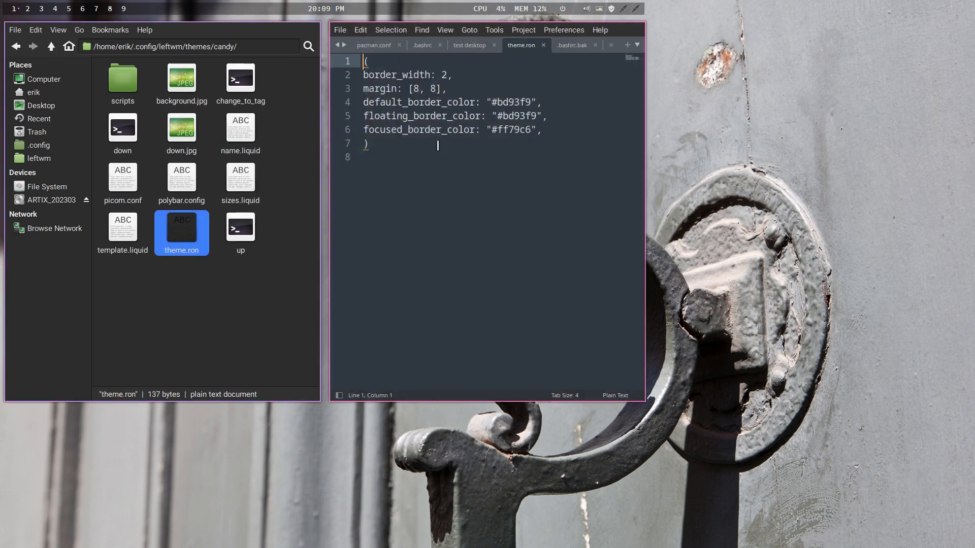
- Open candy's up script in Sublime Text, add the line dex -a & below the comment "# diversity of apps to start", and save the file
drag(248, 231, 530, 231)
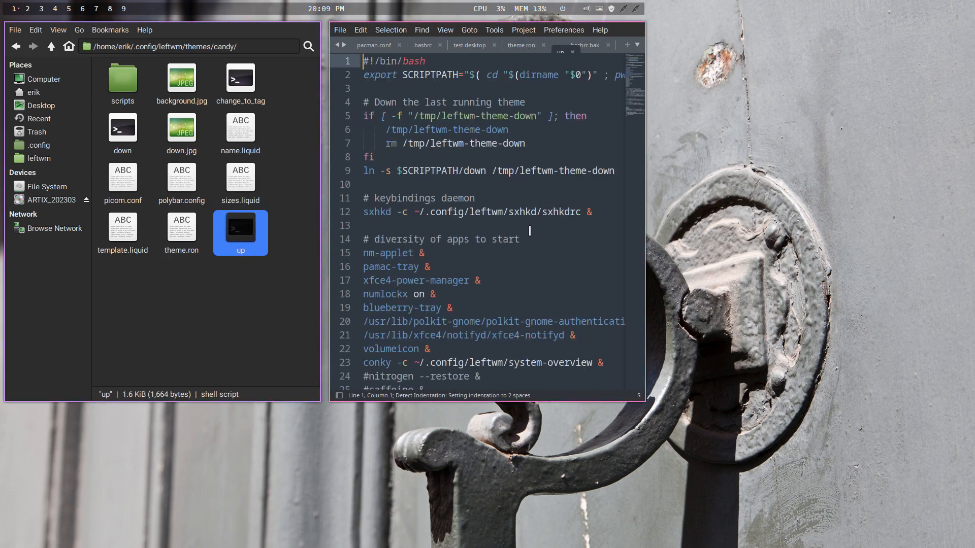
click(563, 239)
key(Return)
text(dex )
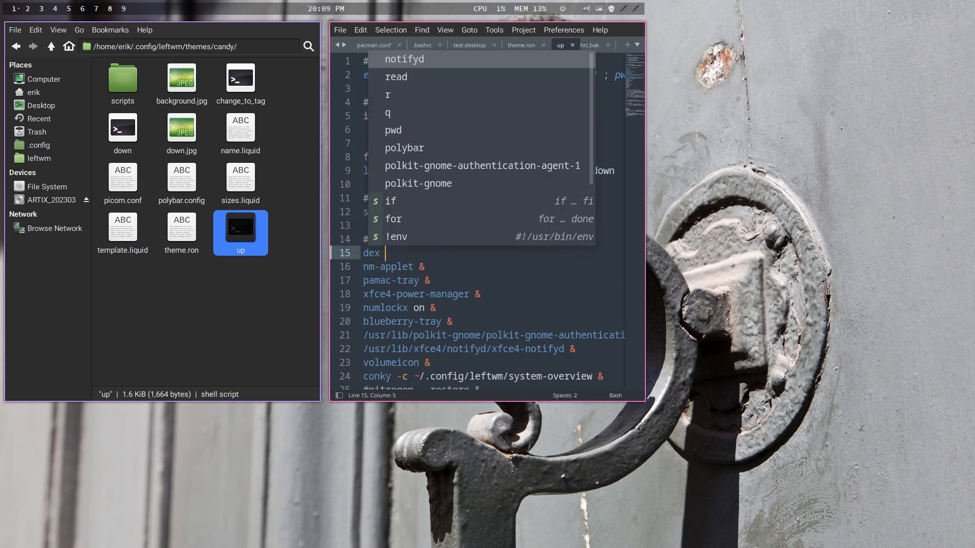
text(-a &)
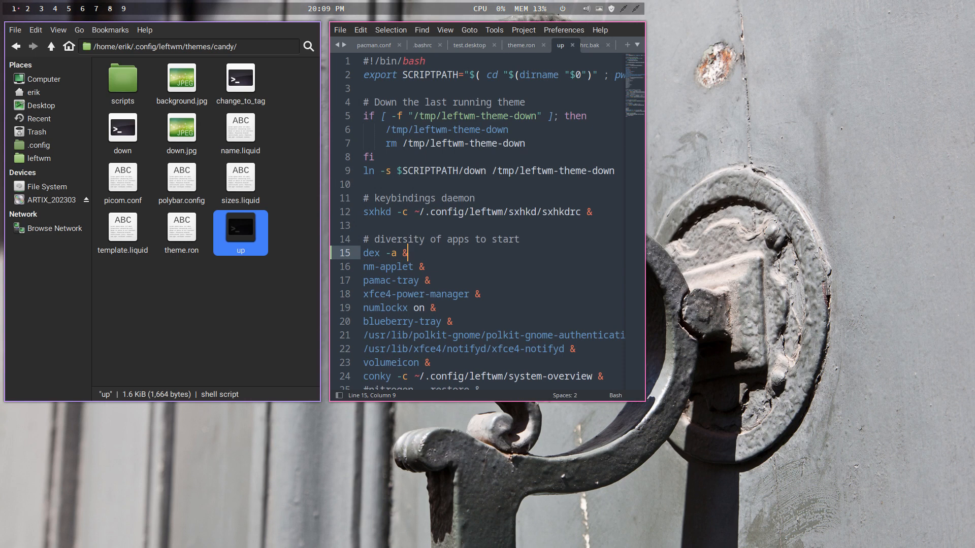
key(ctrl+s)
- Log out of the LeftWM session and log back in with the account password
key(super+x)
text(l)
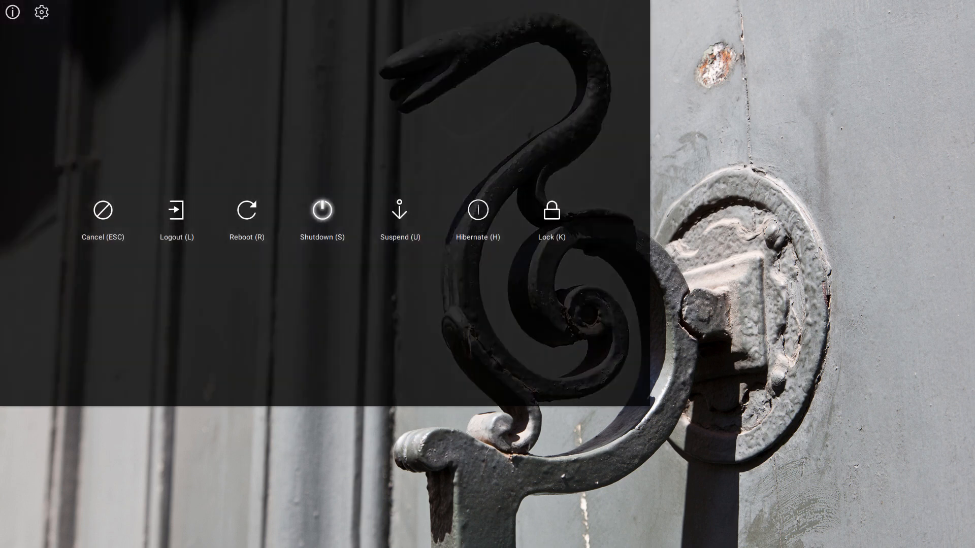
text(•••)
key(Return)
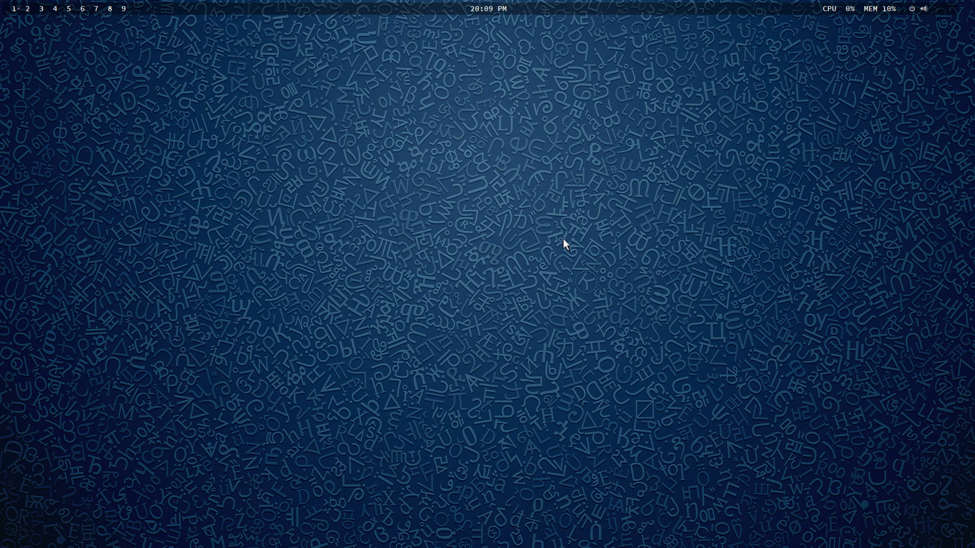
- Reload LeftWM, turn off the timed wallpaper change in the Variety preferences, and close every preferences window that opens
key(super+shift+r)
key(super+shift+r)
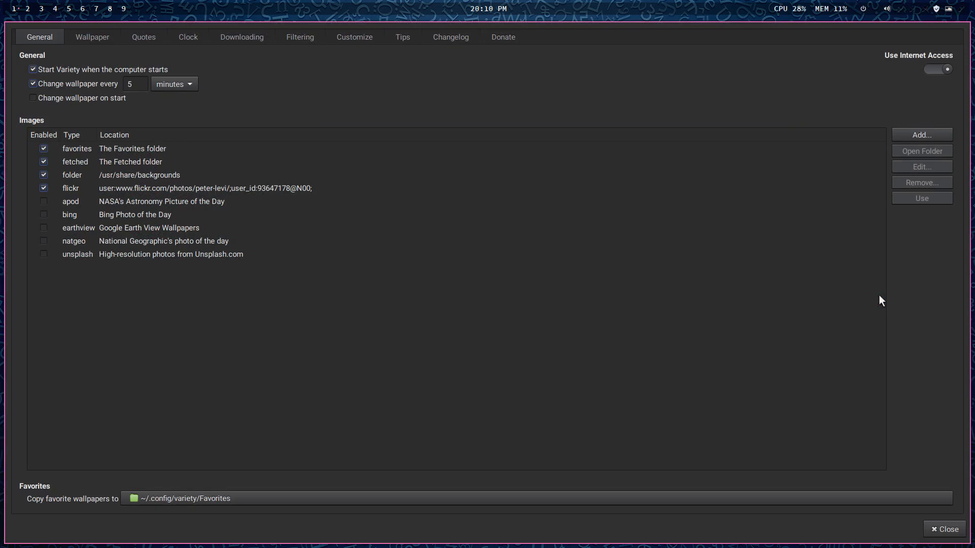
click(938, 528)
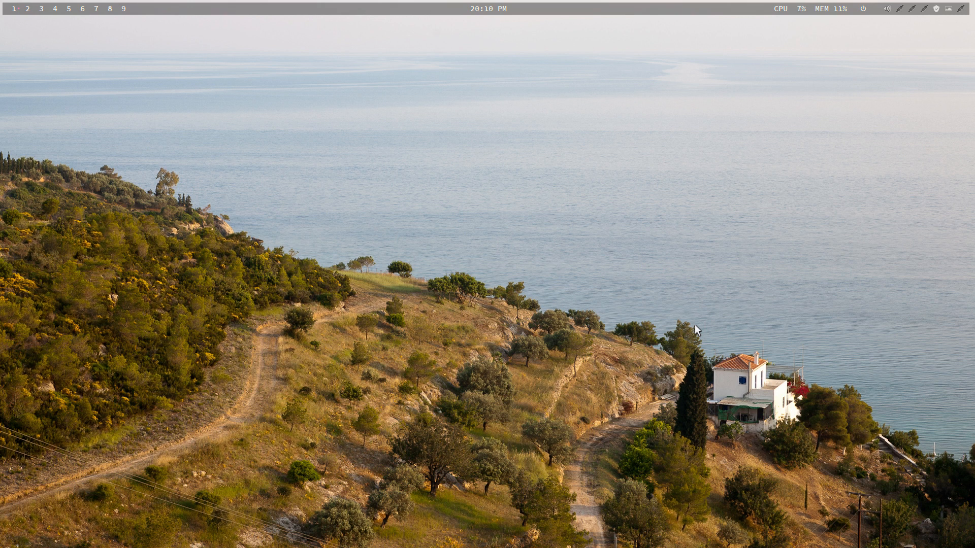
key(super+v)
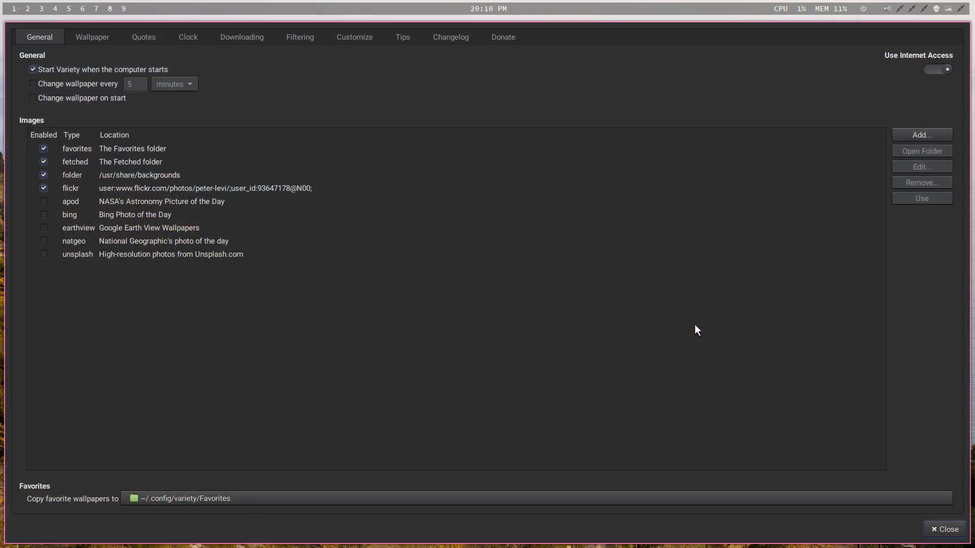
click(933, 528)
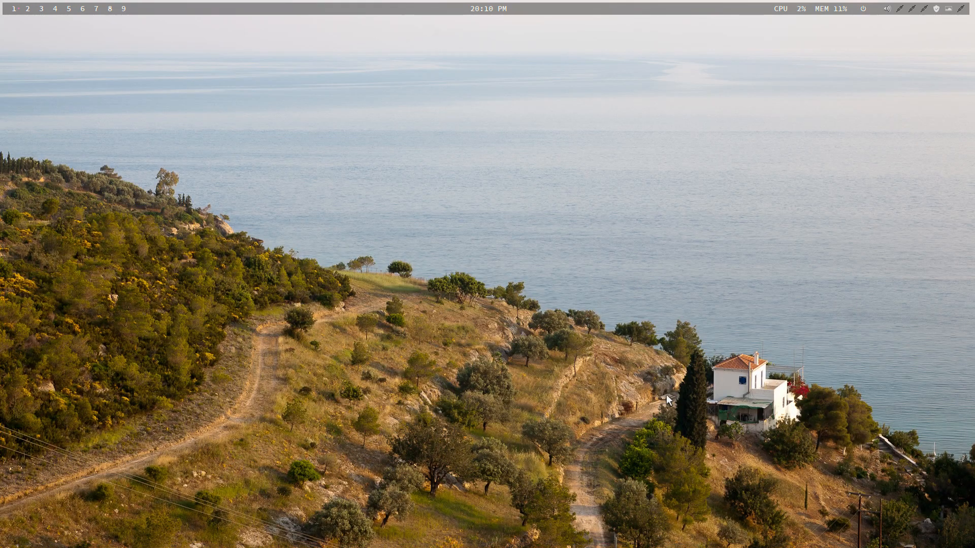
key(super+v)
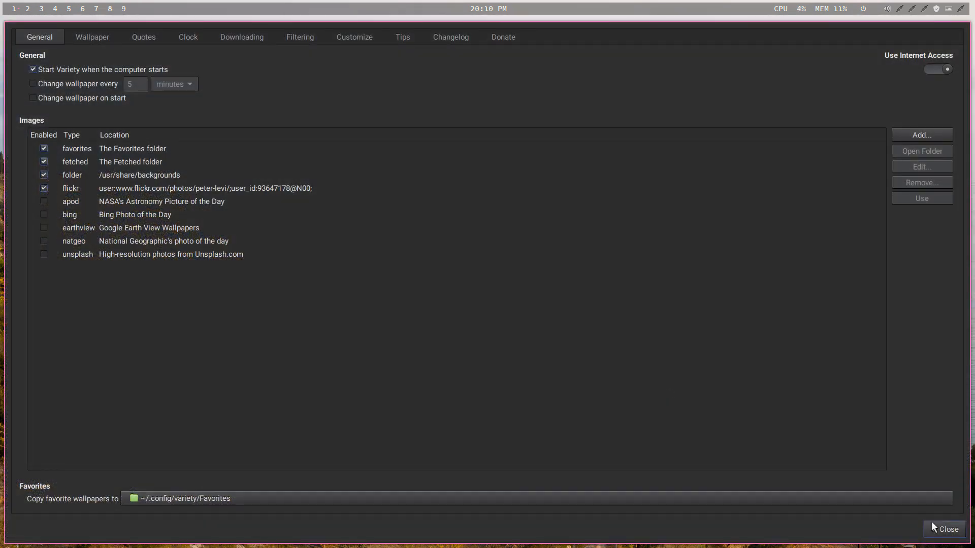
click(944, 529)
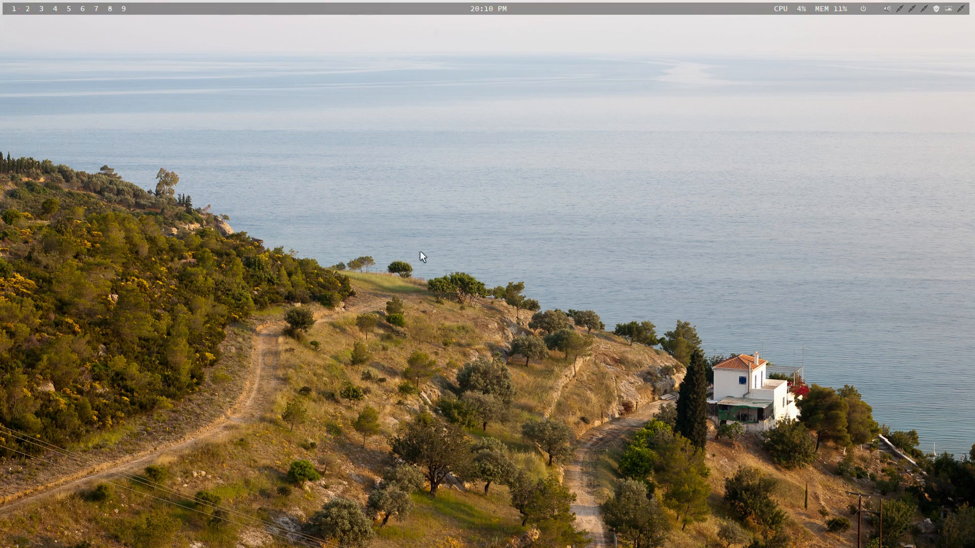
- Start the Arch Linux Tweak Tool with att in a new terminal and authenticate with the account password
key(super+Return)
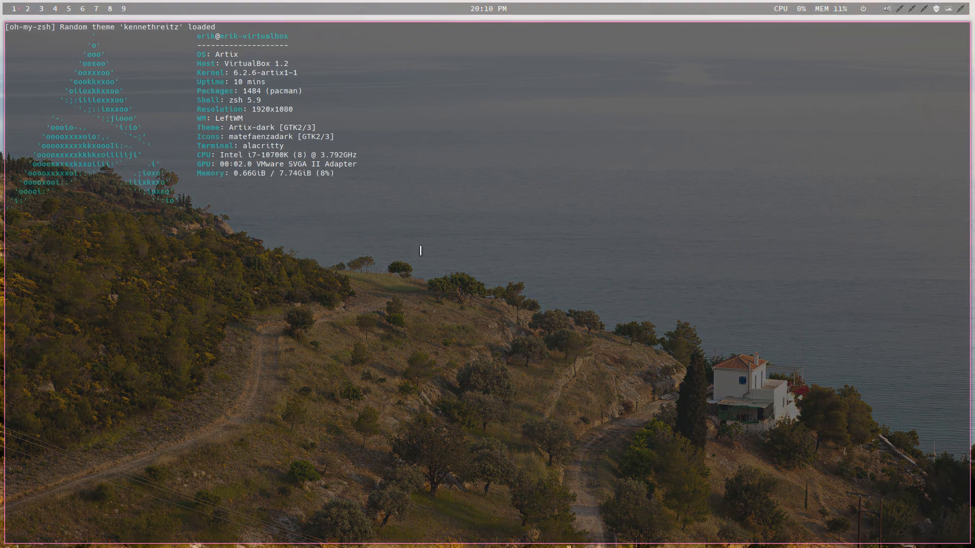
text(****)
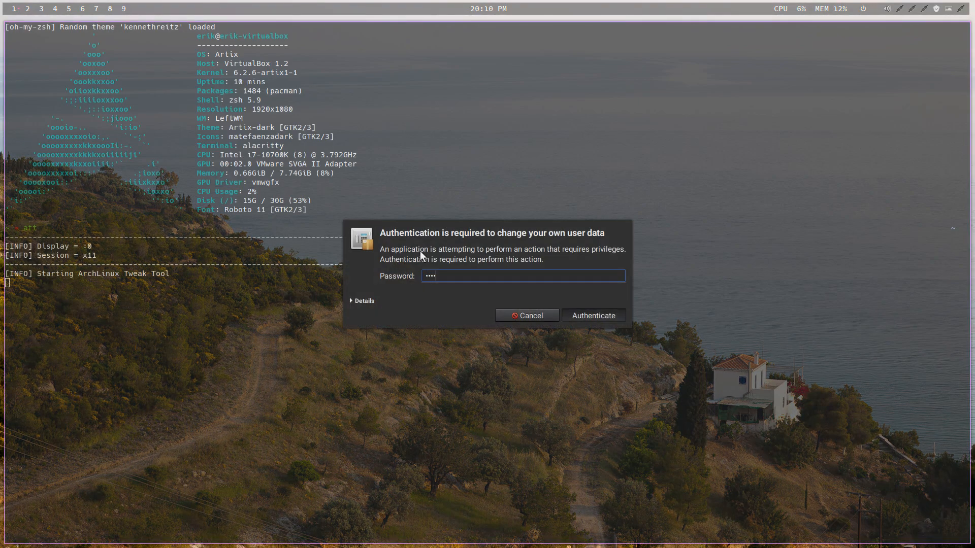
key(Return)
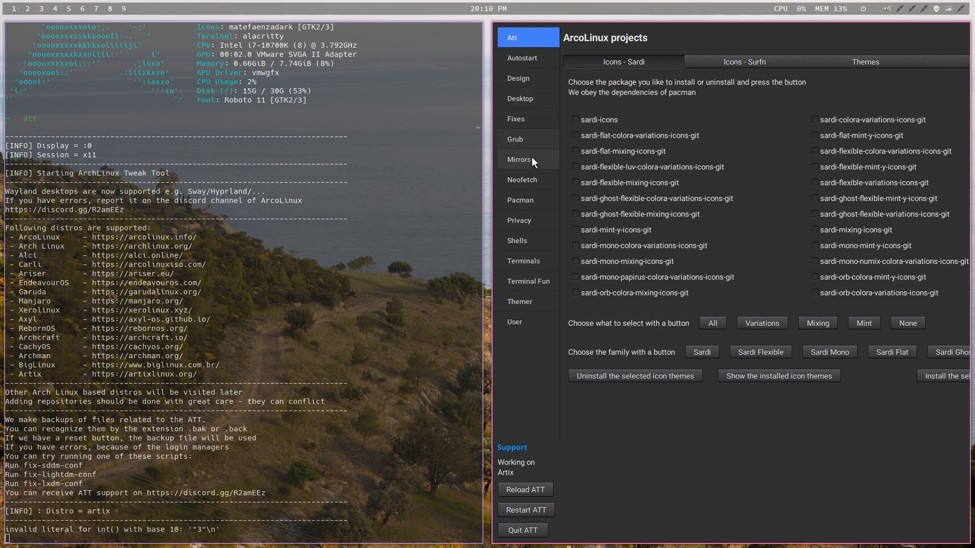
- View the tweak tool's privacy options and its Zsh shell settings
click(525, 220)
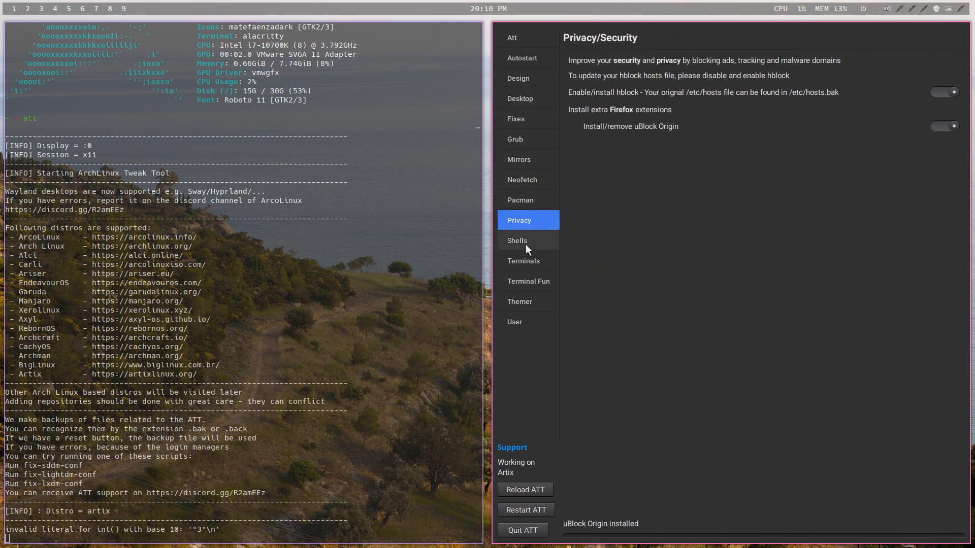
click(525, 243)
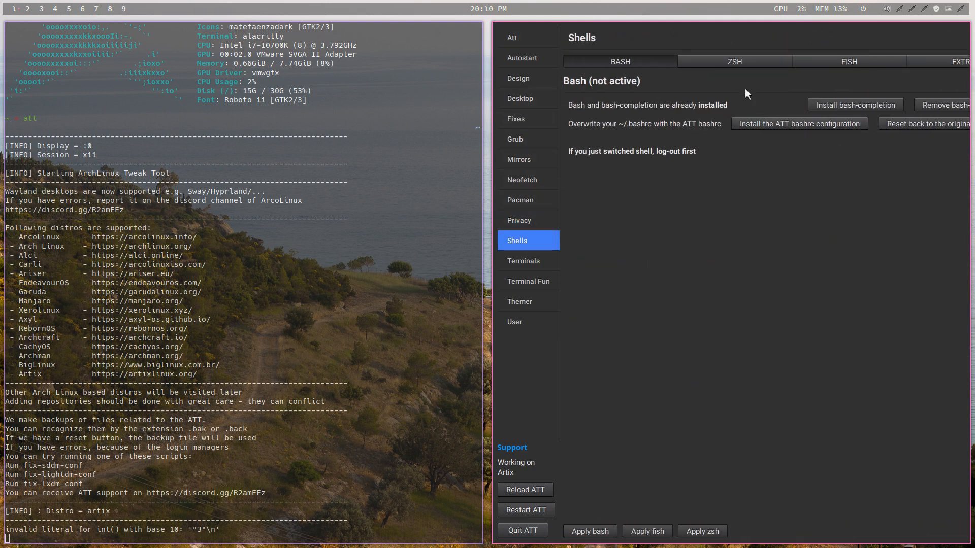
click(761, 59)
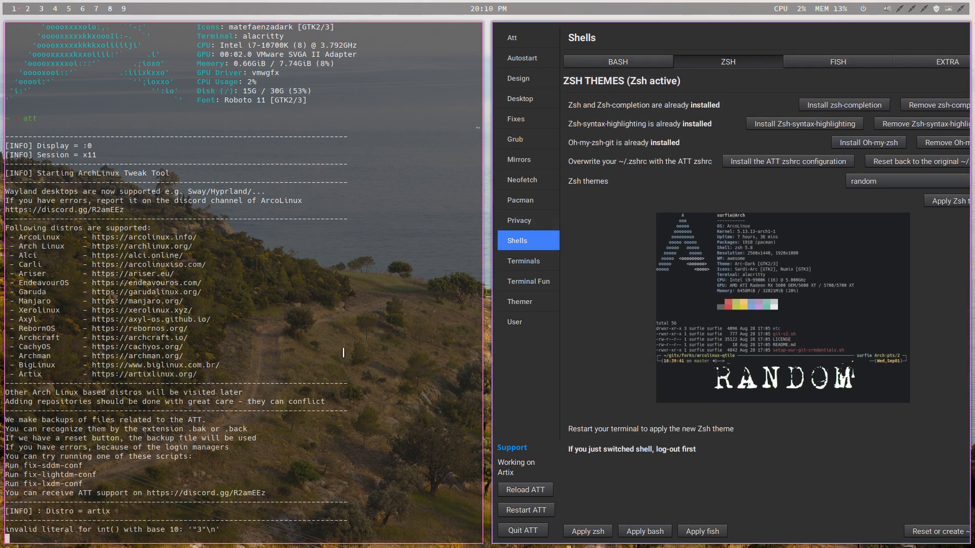
- Open three terminals to compare the prompts the random Zsh theme gives them, and close all three
key(super+Return)
key(super+Return)
key(super+Return)
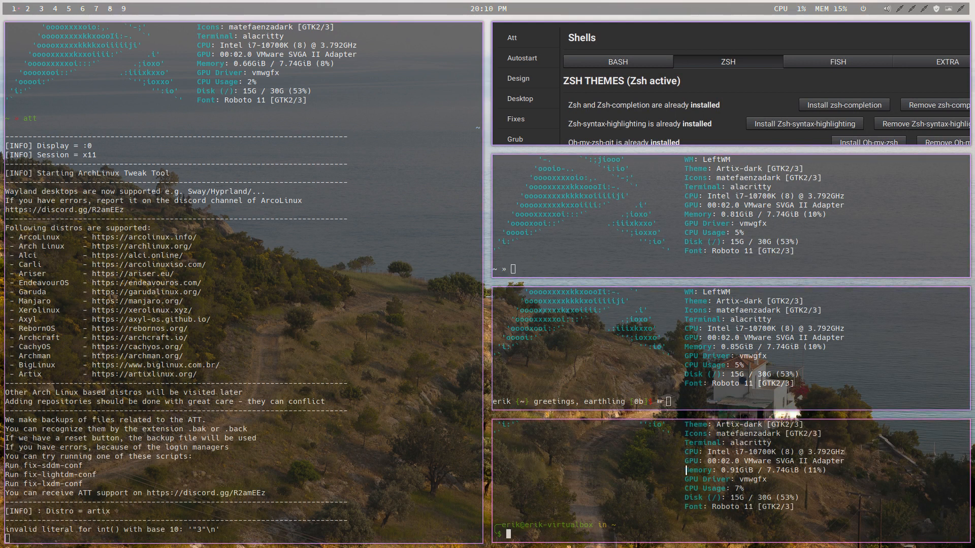
key(super+q)
key(super+q)
key(super+q)
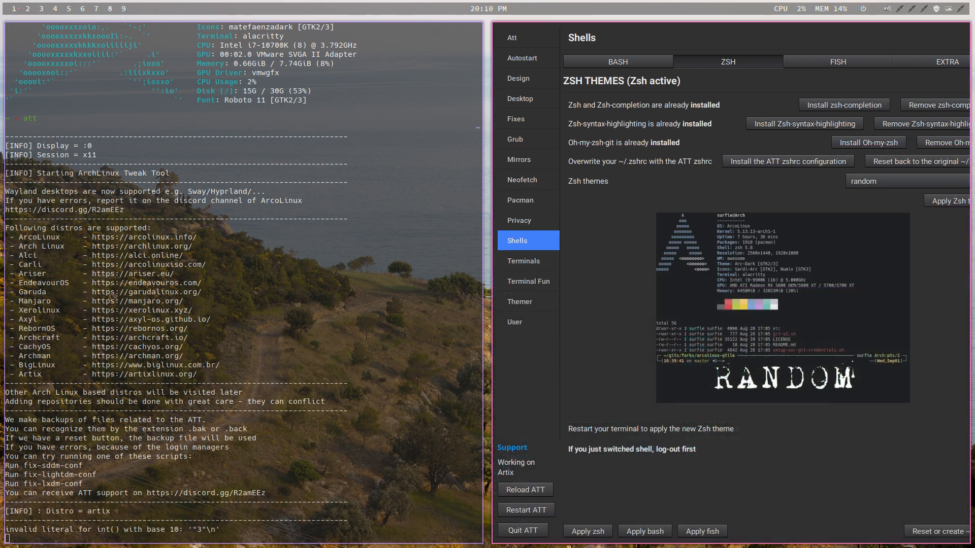
- Look through the list of available Zsh themes and leave random selected
click(879, 183)
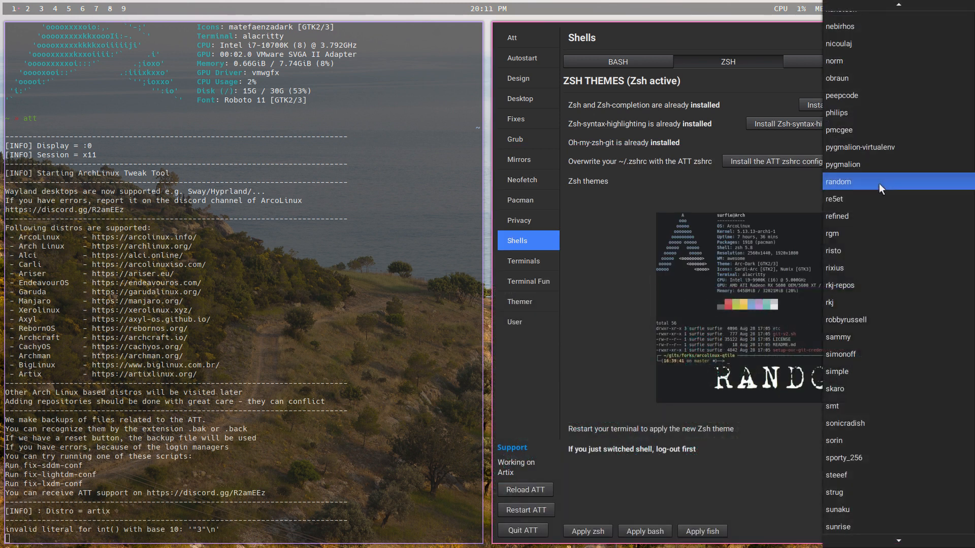
scroll(891, 486, down, 5)
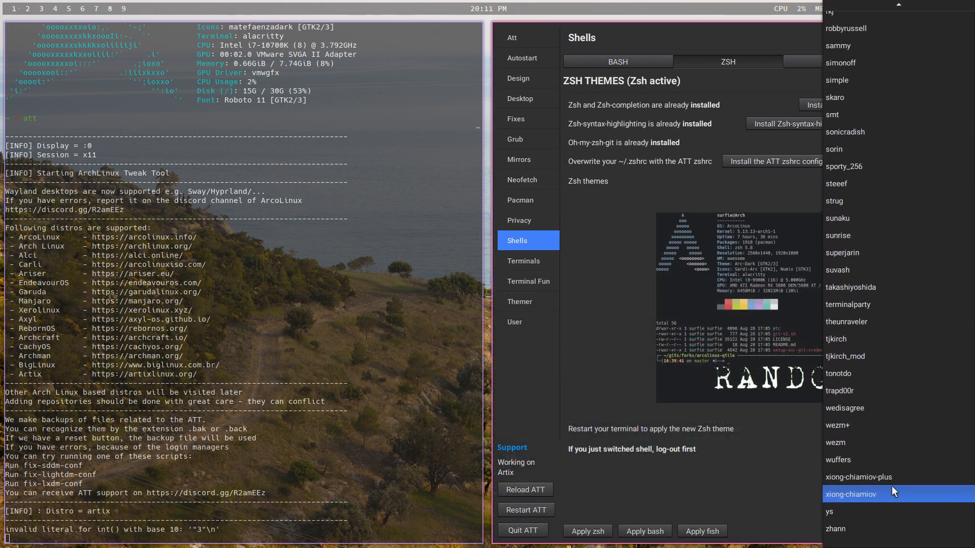
scroll(892, 486, up, 20)
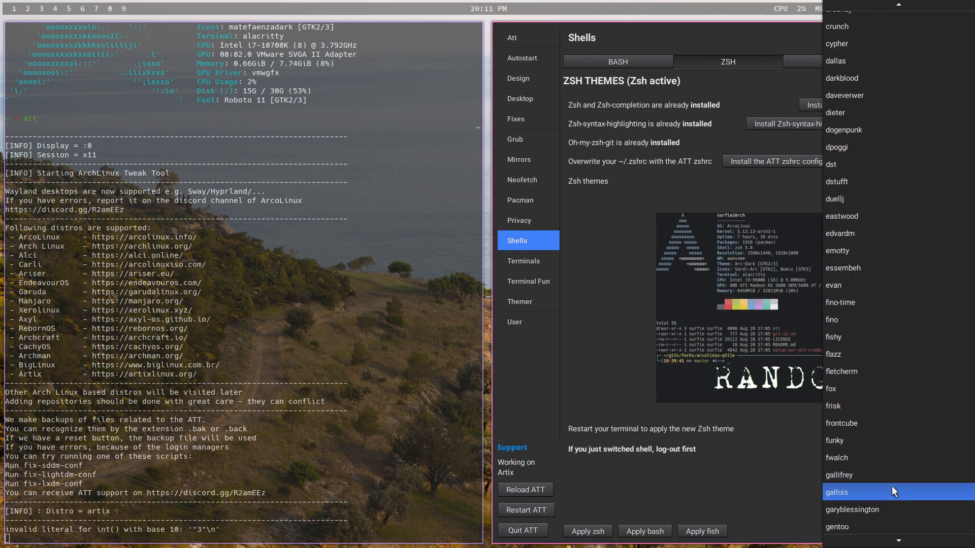
scroll(892, 486, down, 12)
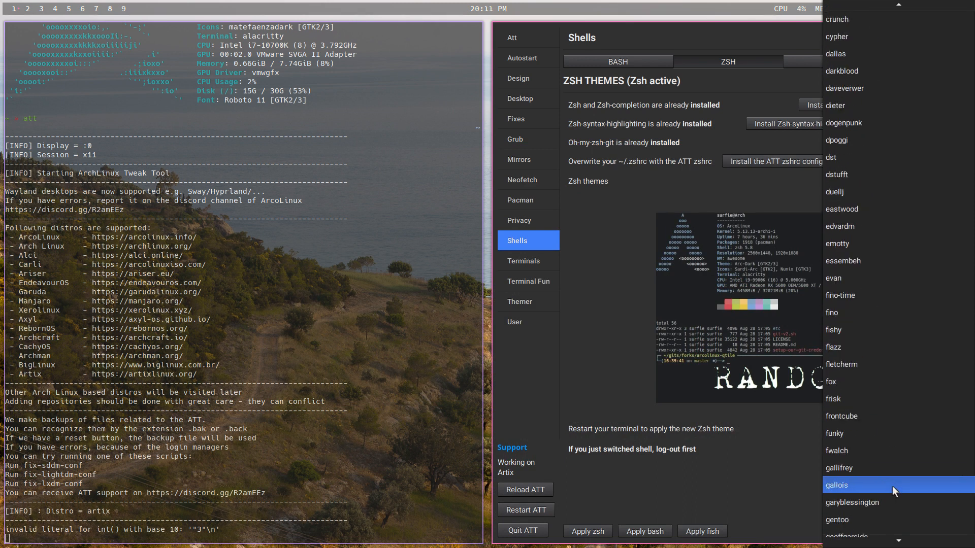
scroll(891, 486, down, 15)
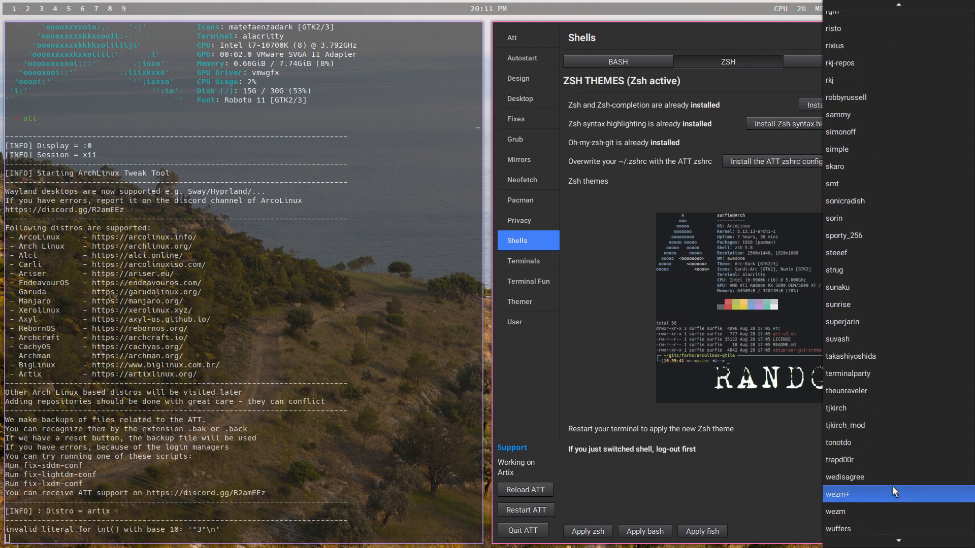
click(773, 488)
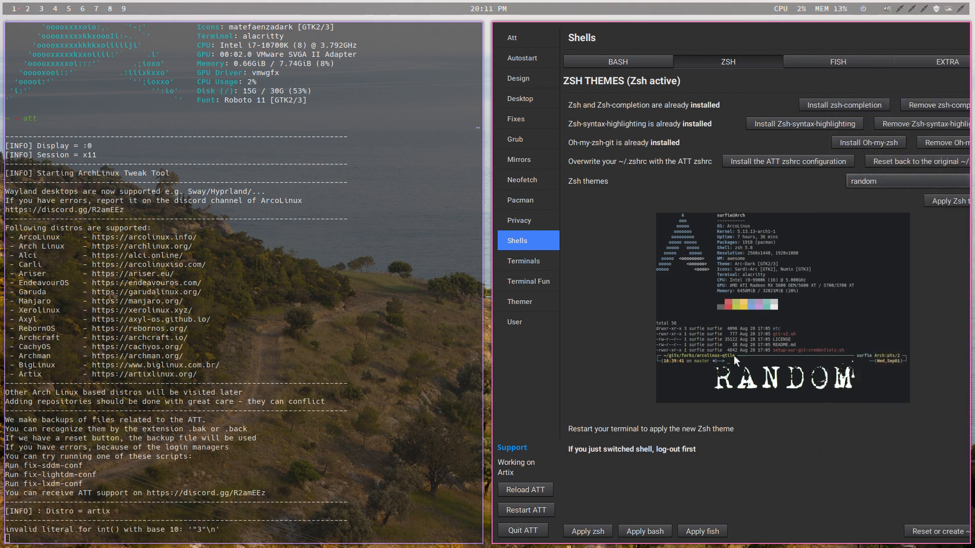
- Install the Fish shell and reopen the Fish settings once the tweak tool has restarted
click(837, 65)
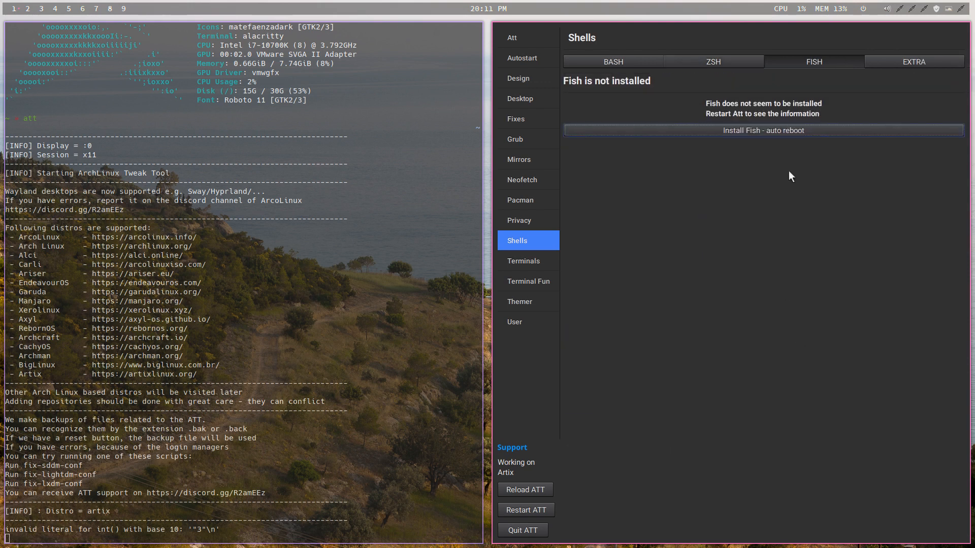
click(797, 133)
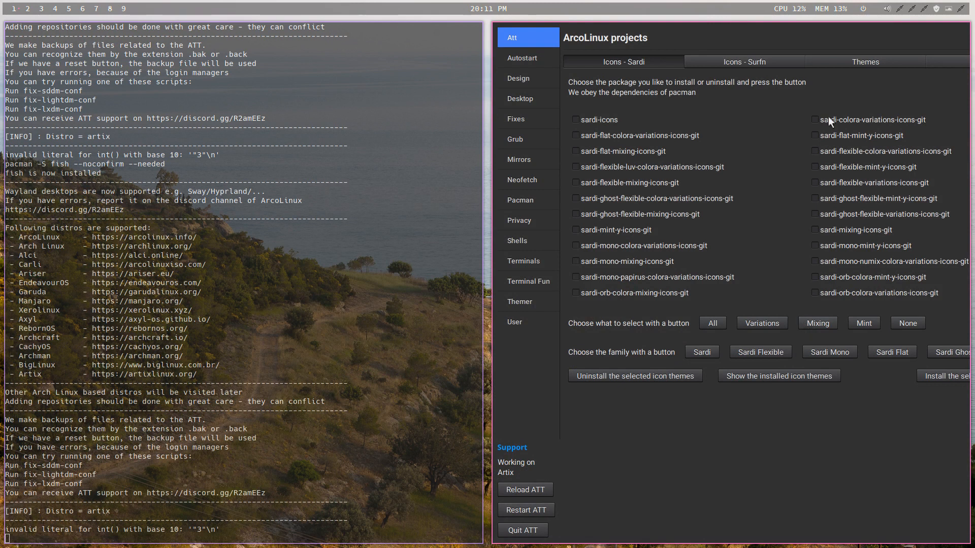
click(767, 60)
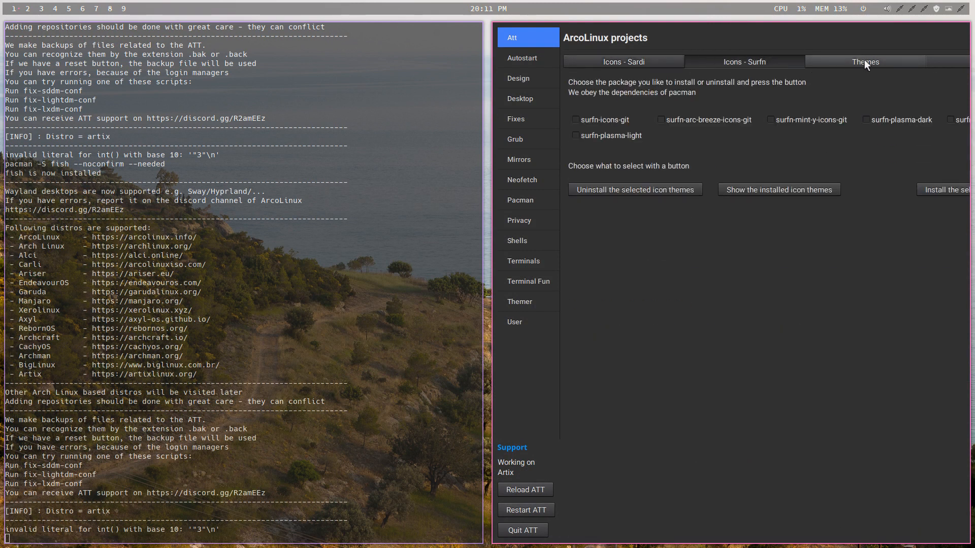
click(526, 238)
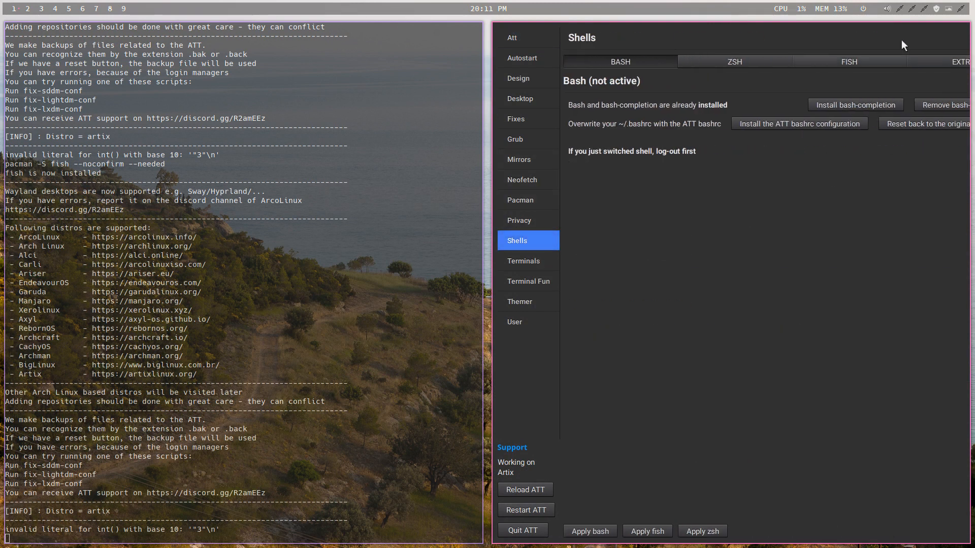
click(872, 60)
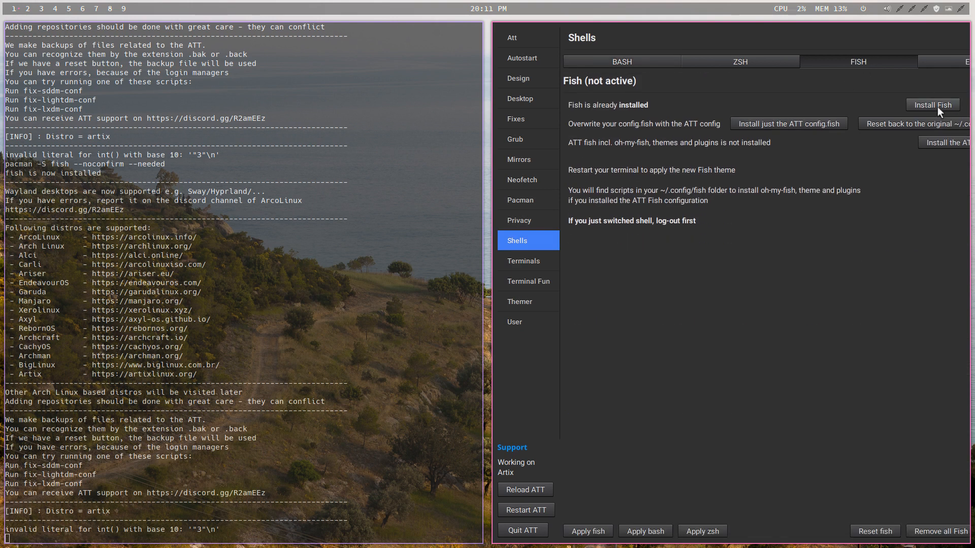
- Overwrite config.fish with the ATT config and install the ATT Fish setup with oh-my-fish, themes and plugins
click(804, 123)
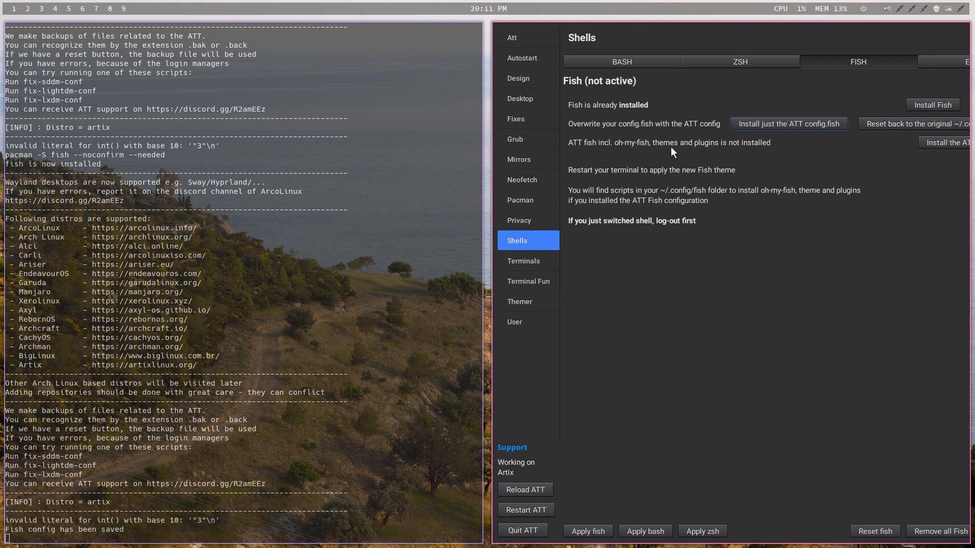
click(951, 145)
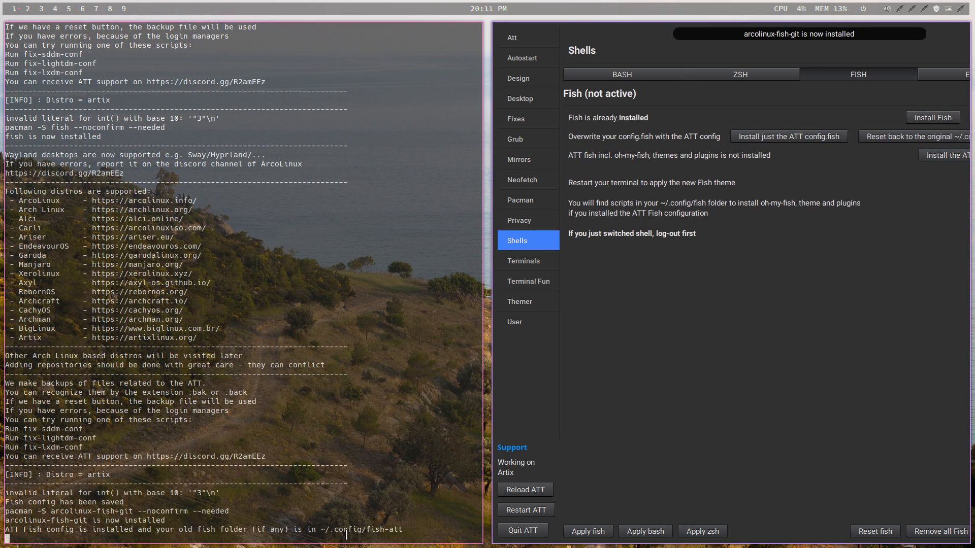
drag(403, 530, 319, 529)
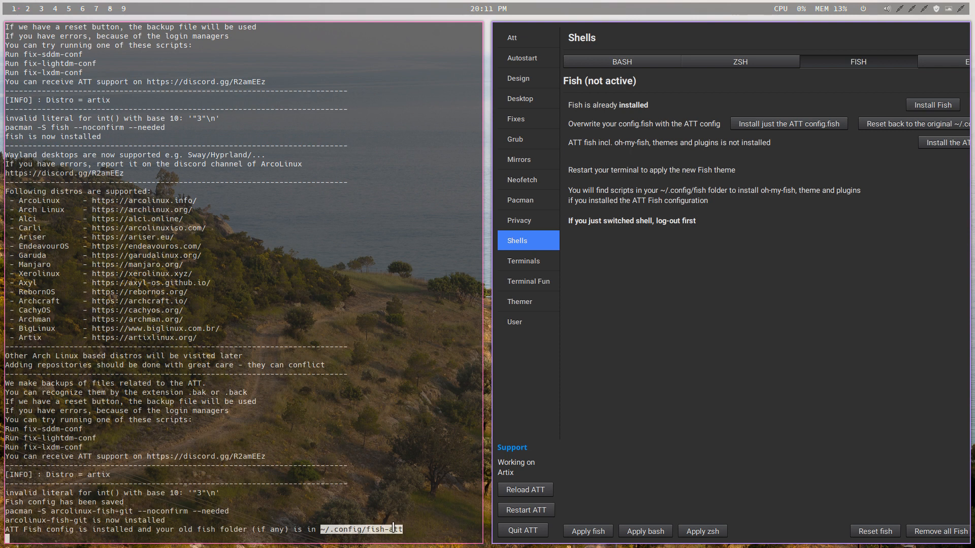
- Apply Fish as the user's shell, quit the tweak tool and log out of the session
click(589, 531)
click(524, 530)
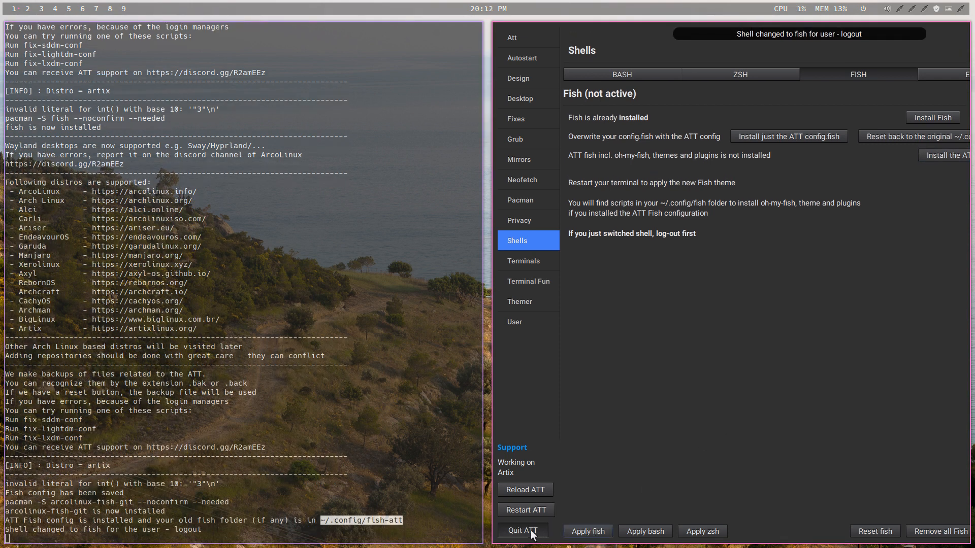
key(super+x)
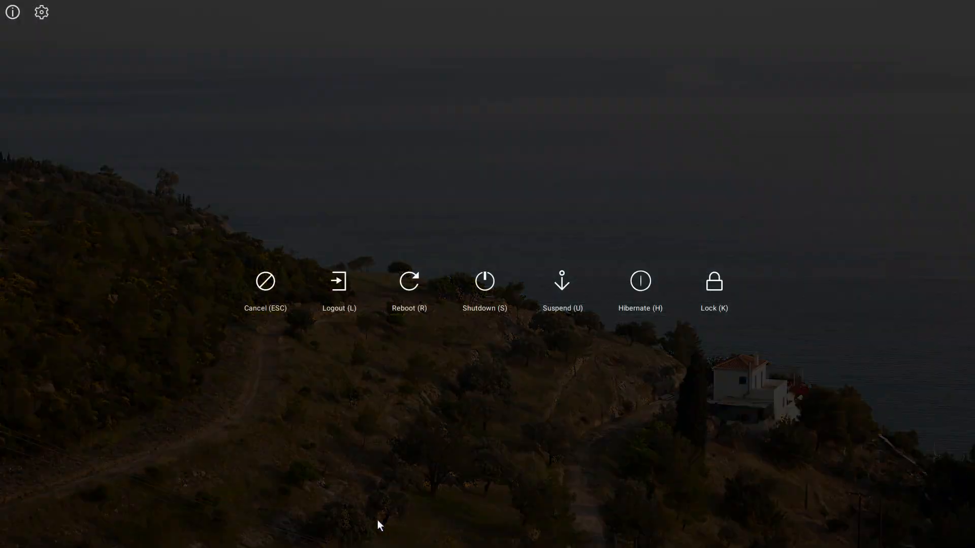
key(l)
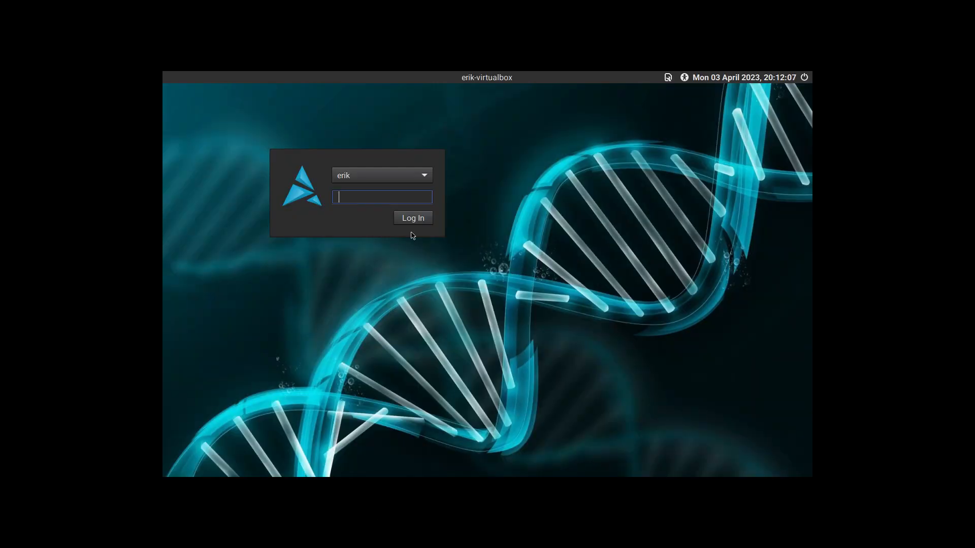
- Look through the available desktop sessions, keep LeftWM and log in with the account password
click(669, 77)
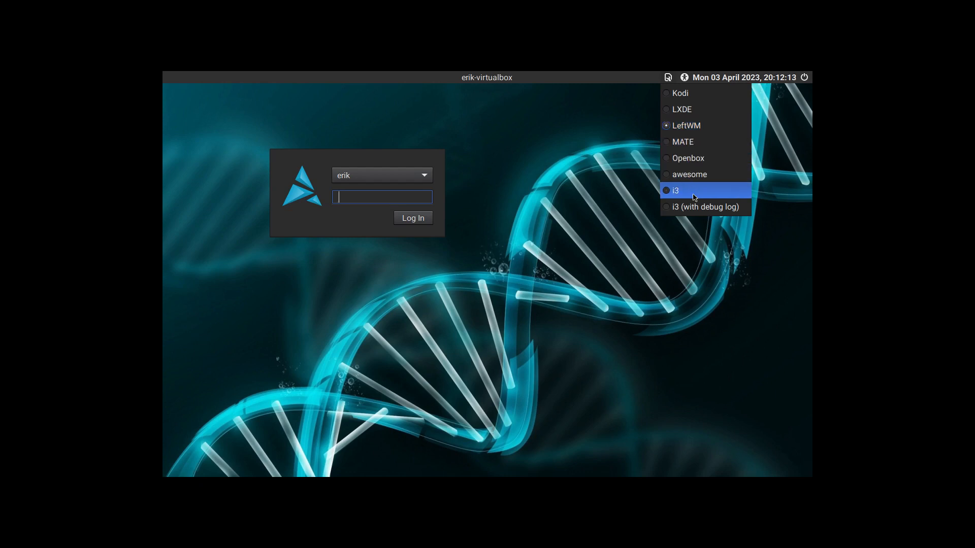
click(401, 204)
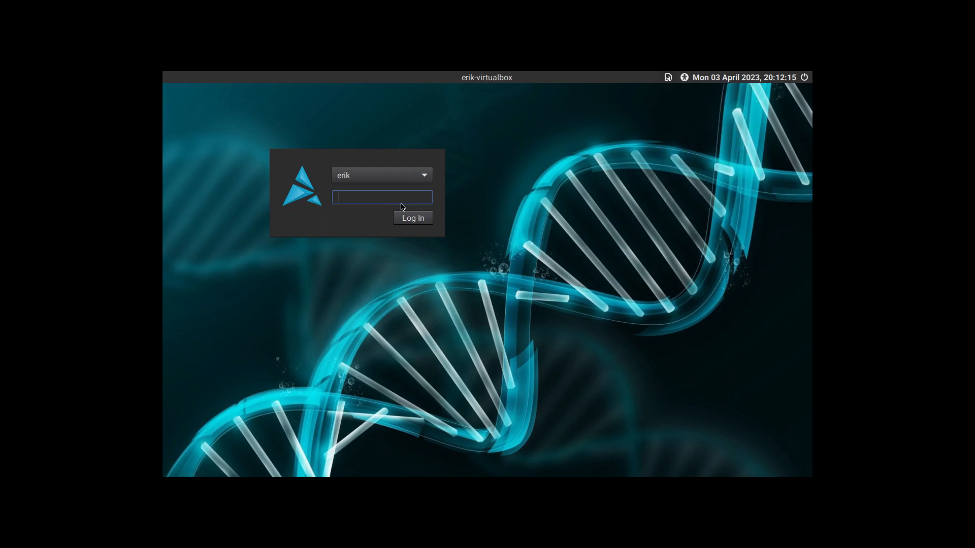
text(•••)
key(Return)
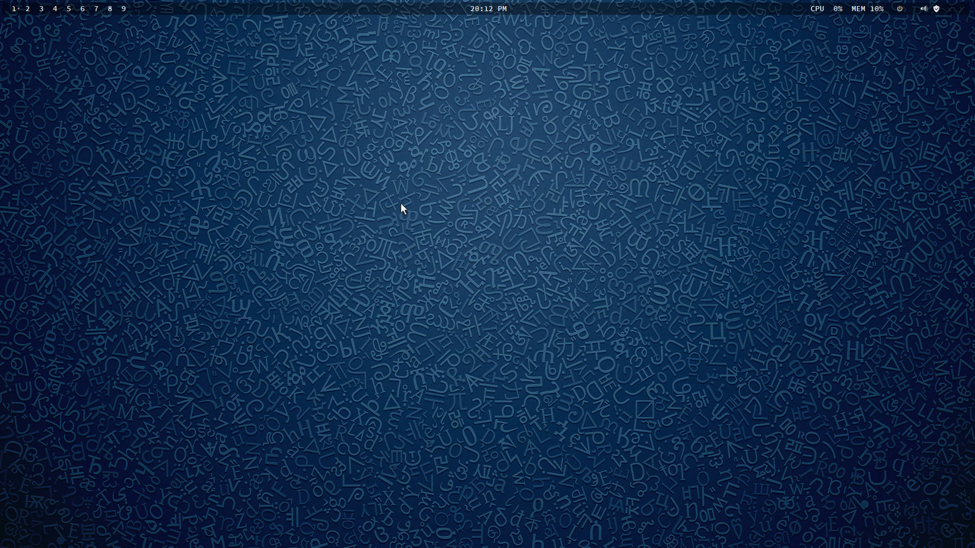
- Check the active shell in a terminal and find the fish and fish-att folders in .config, closing Variety's window and the file manager
key(super+Return)
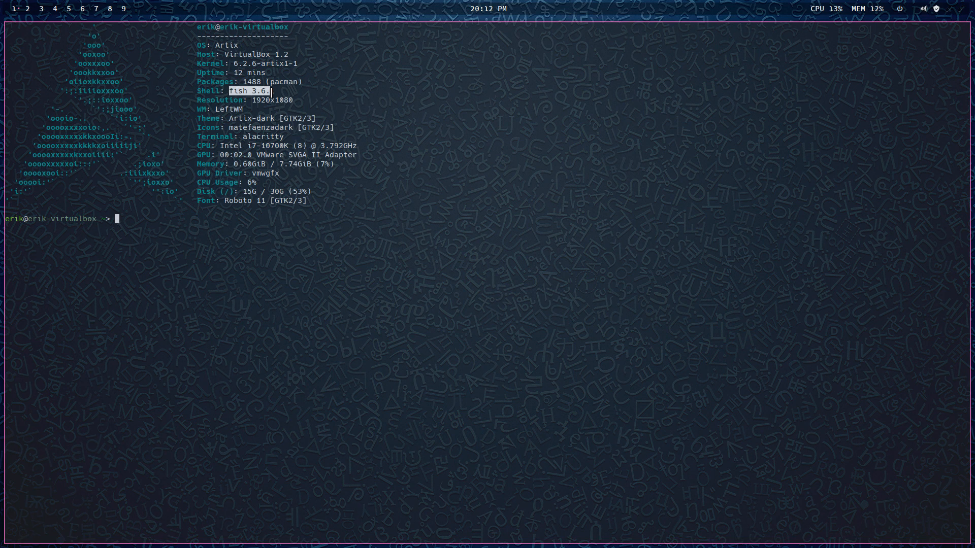
key(super+shift+Return)
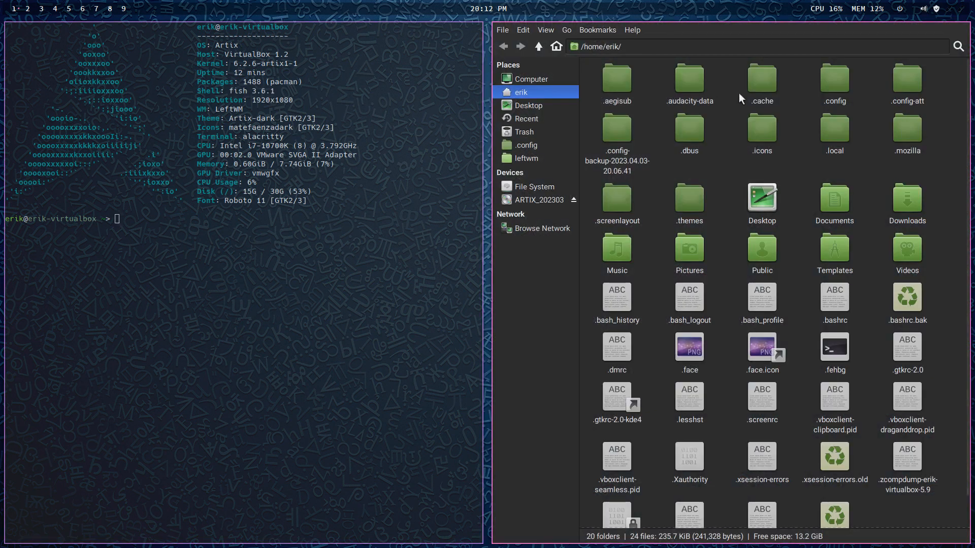
double_click(831, 83)
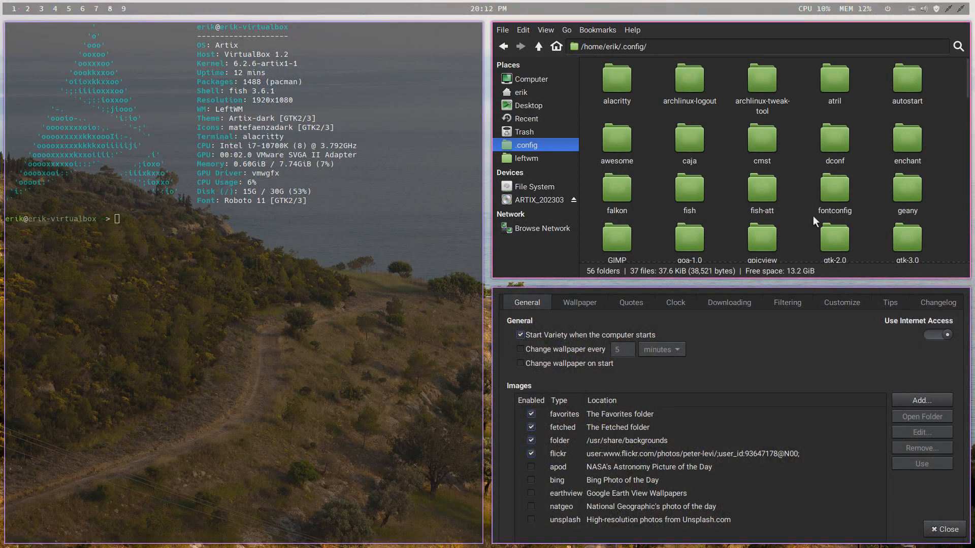
click(699, 192)
click(763, 194)
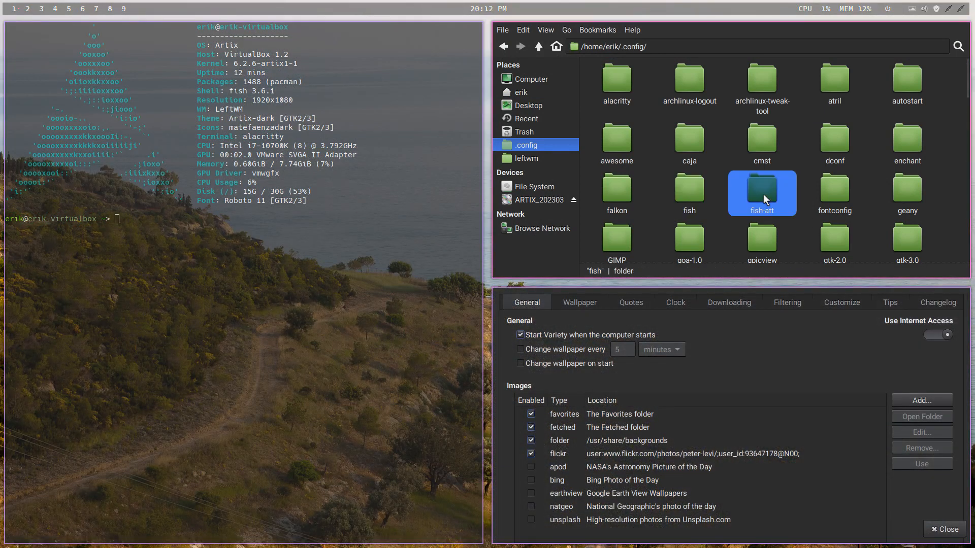
click(945, 530)
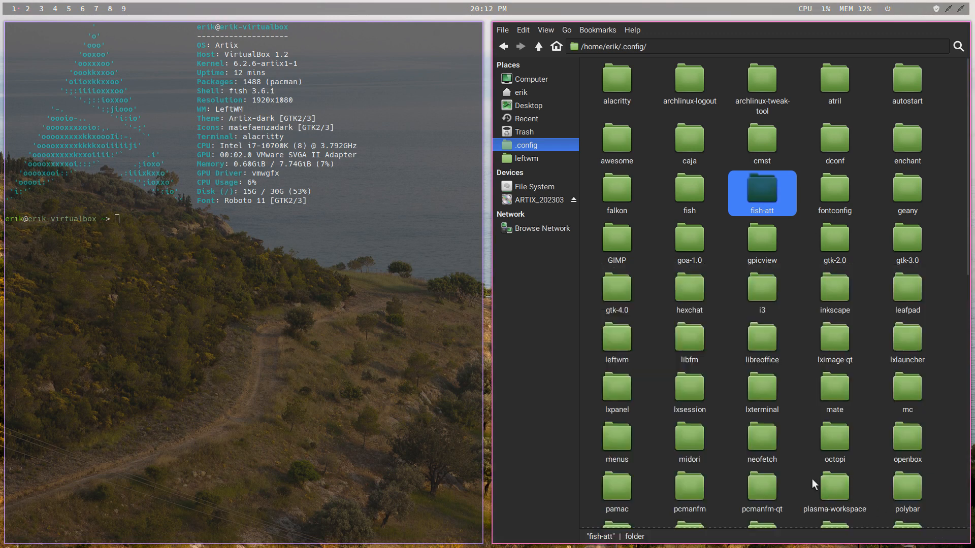
key(super+q)
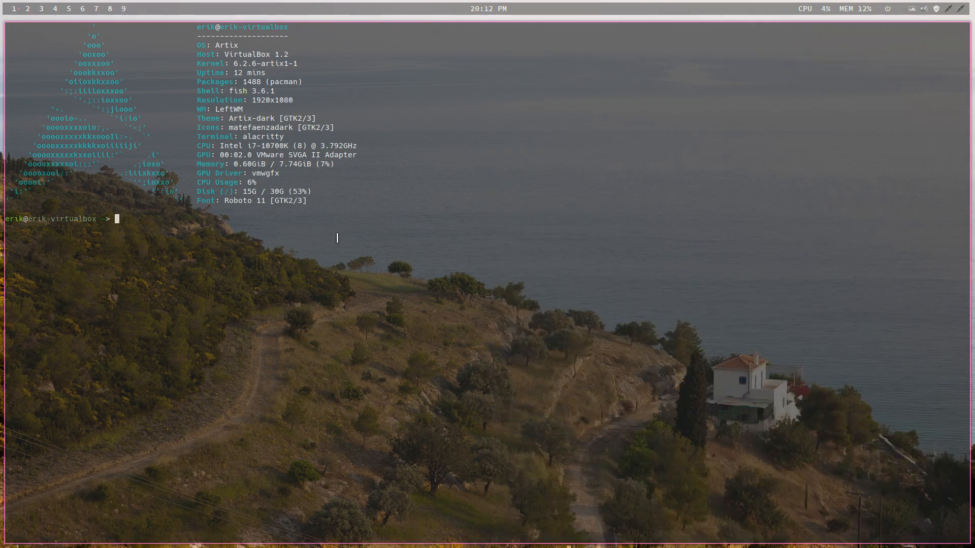
- Apply the Surfn Arch Blue icon theme in LXAppearance and close it
key(super+p)
text(lx)
key(Return)
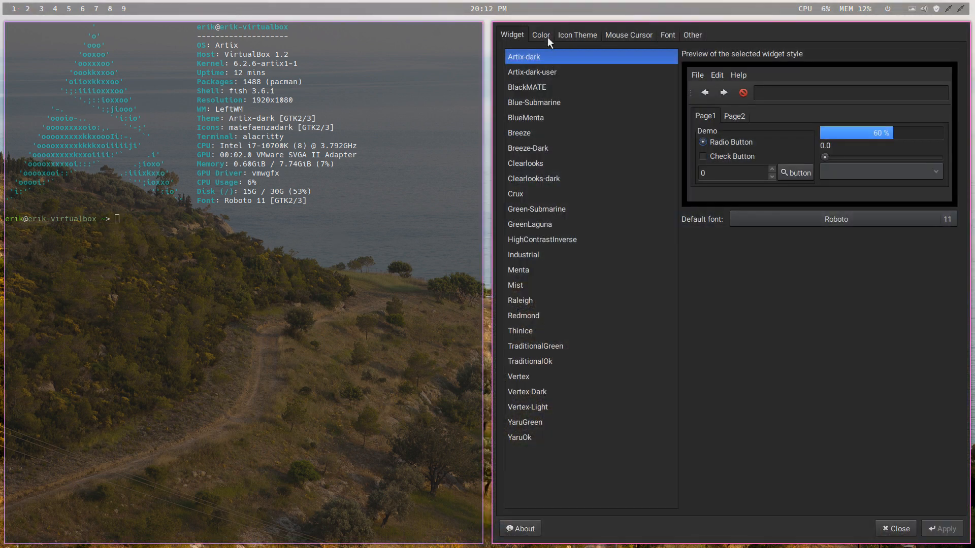
click(587, 39)
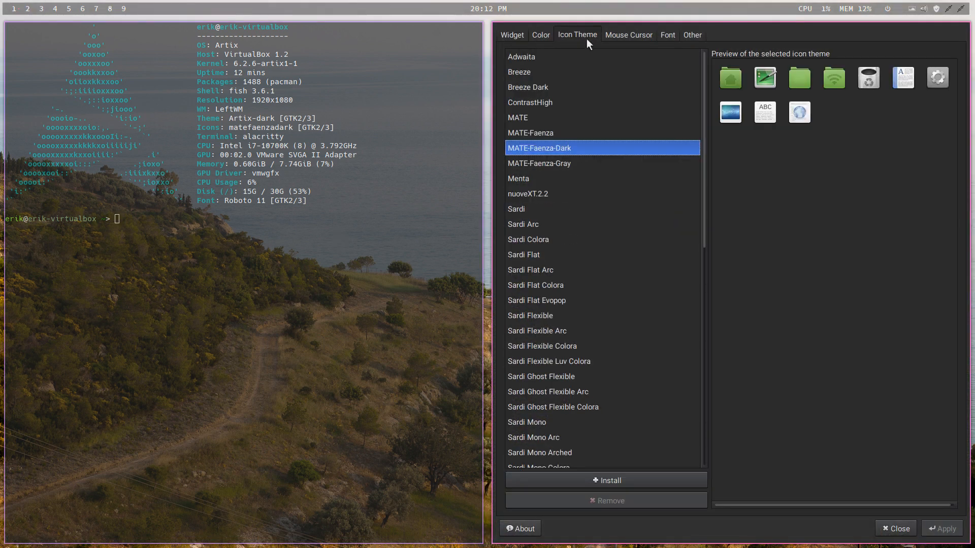
scroll(588, 148, down, 5)
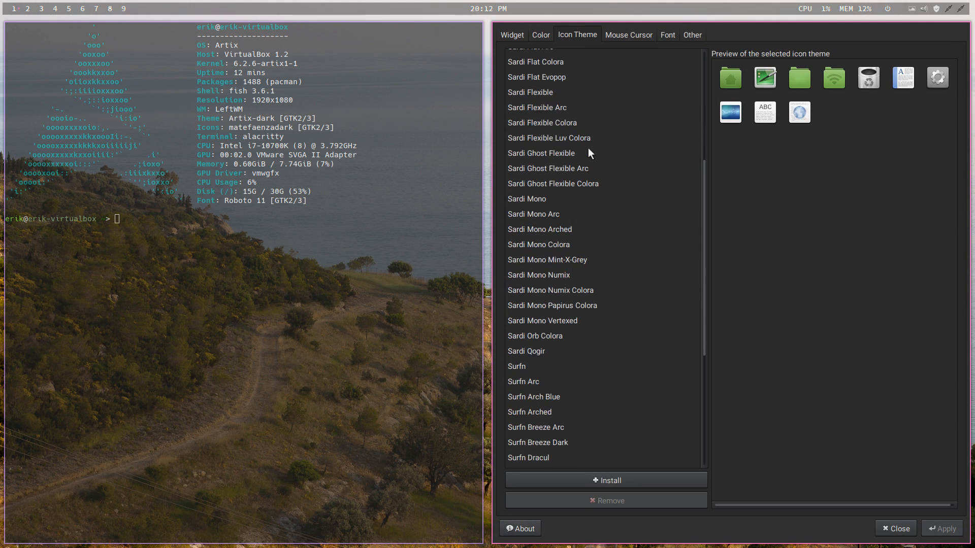
click(589, 410)
click(559, 398)
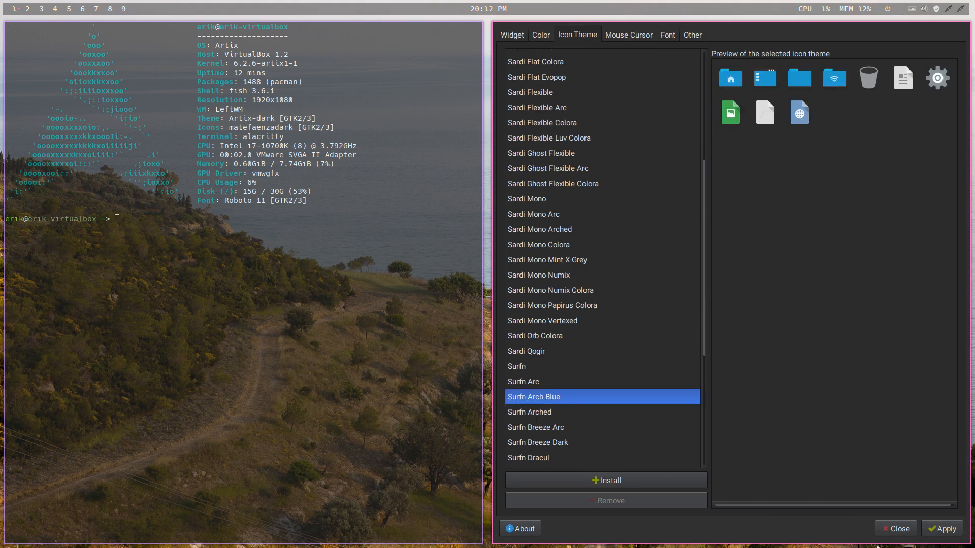
click(942, 528)
click(889, 529)
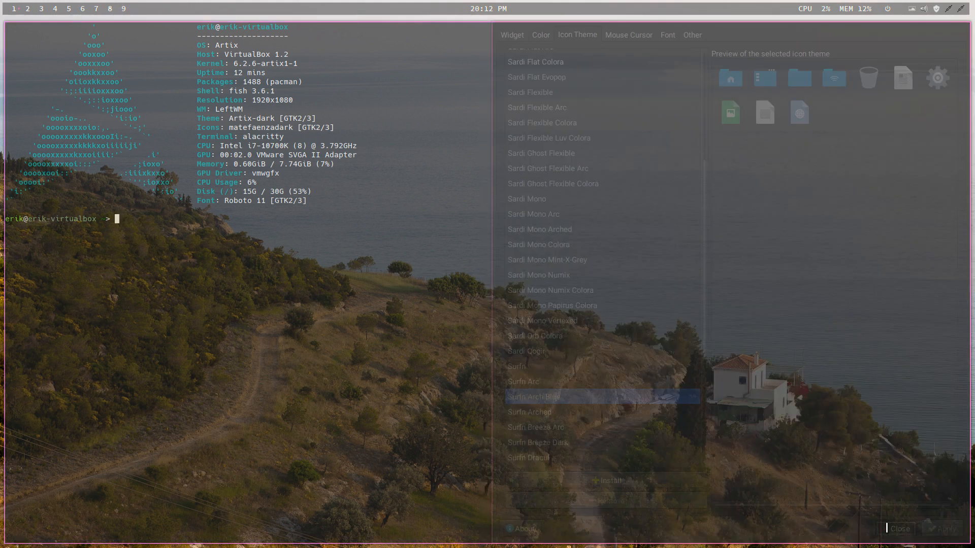
- Check the folder icons in the file manager, run thunar -q, recheck them in a new window and close the file managers
key(super+e)
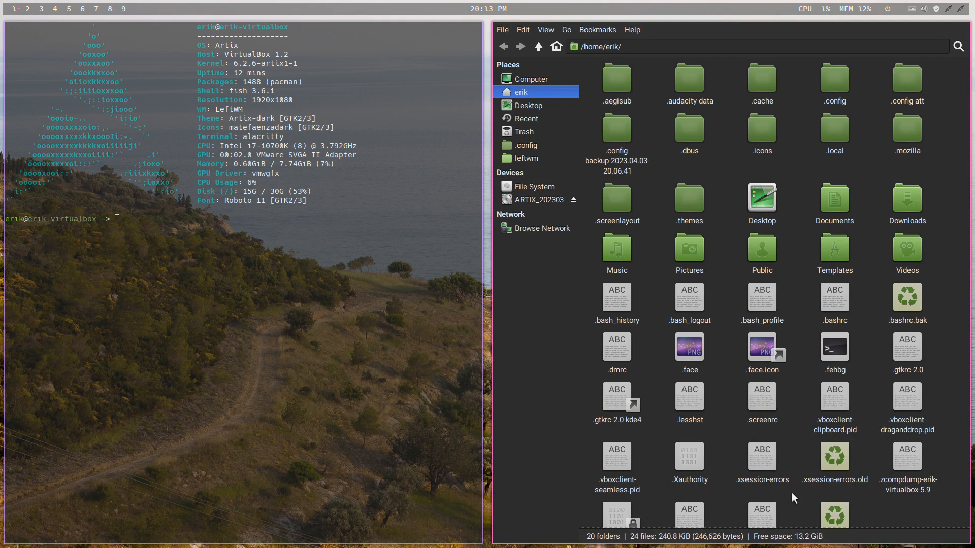
text(th)
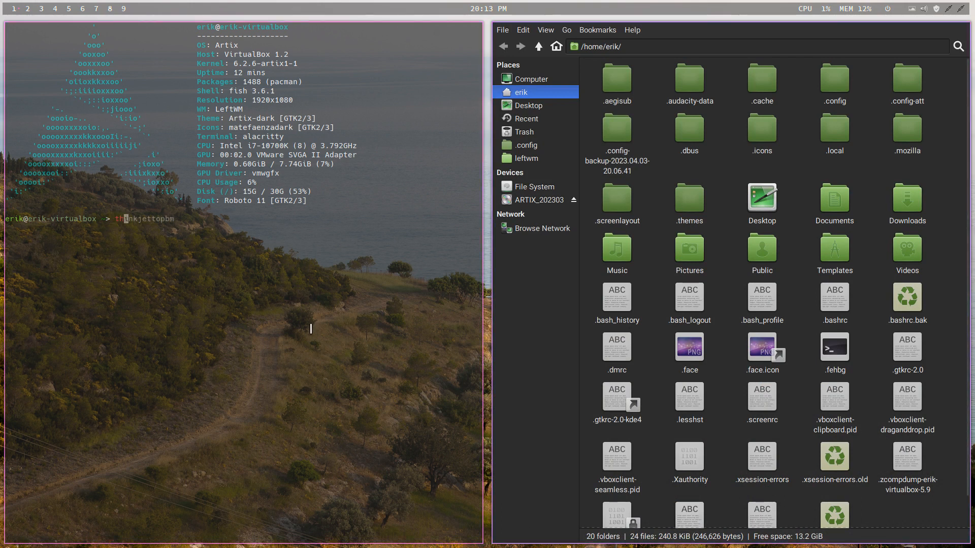
text(unar -q)
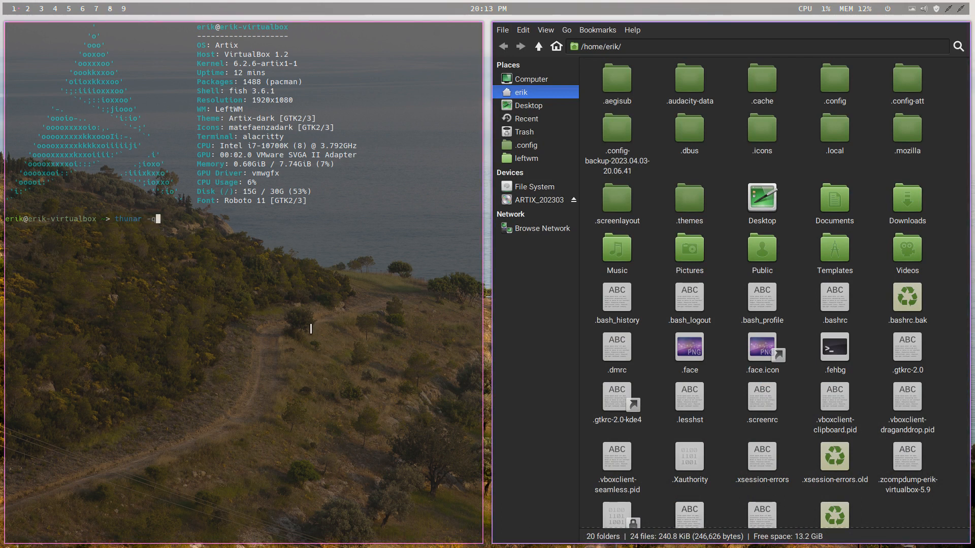
key(Return)
key(super+shift+Return)
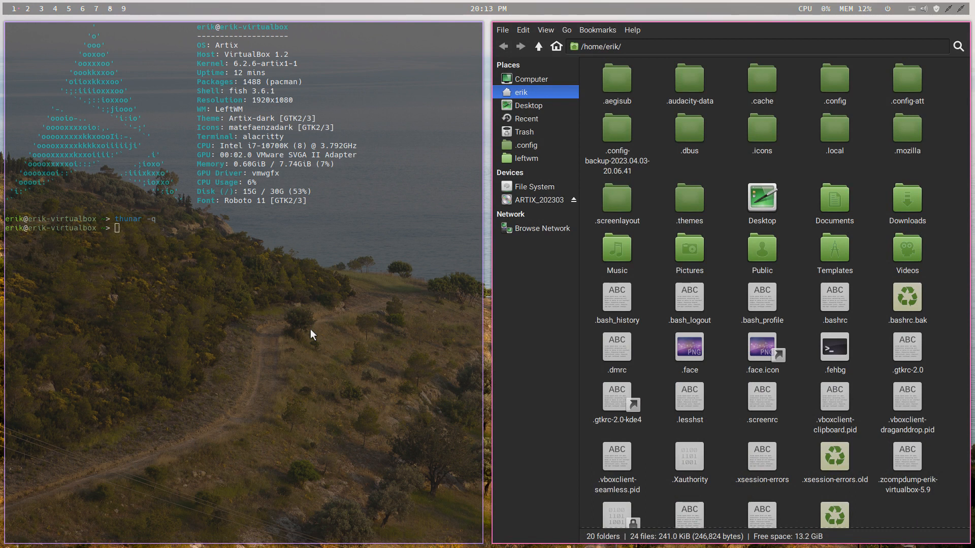
key(super+q)
key(super+q)
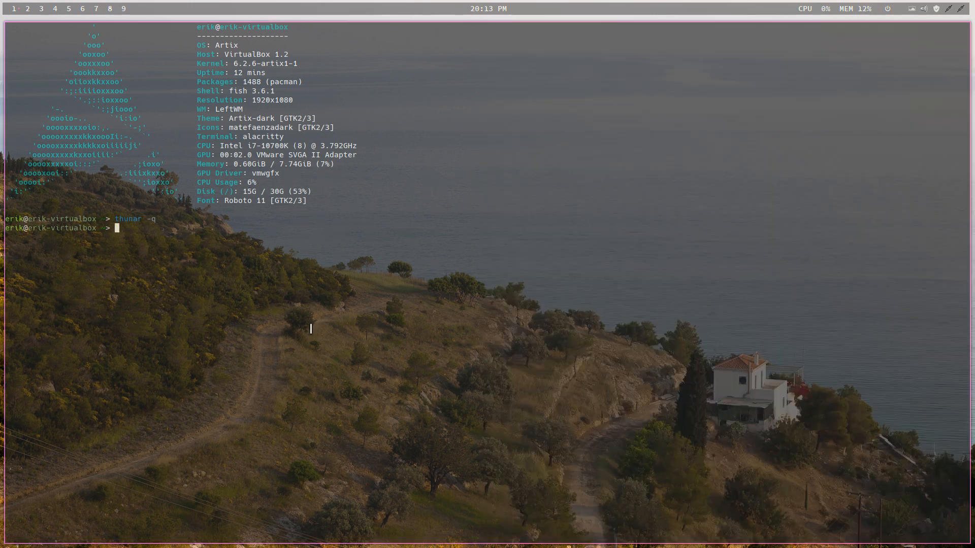
- Log out of LeftWM and log back in with the account password
key(super+x)
text(l)
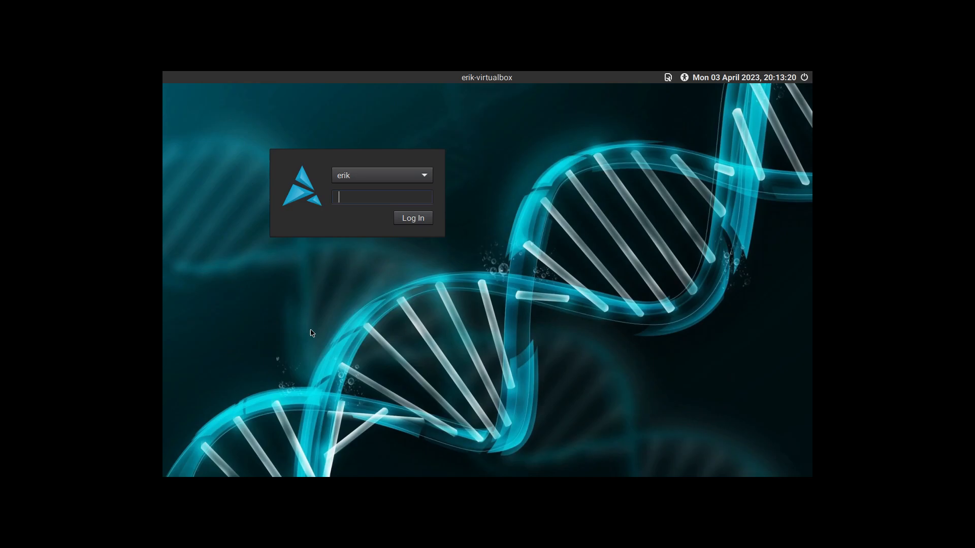
text(••••)
key(Return)
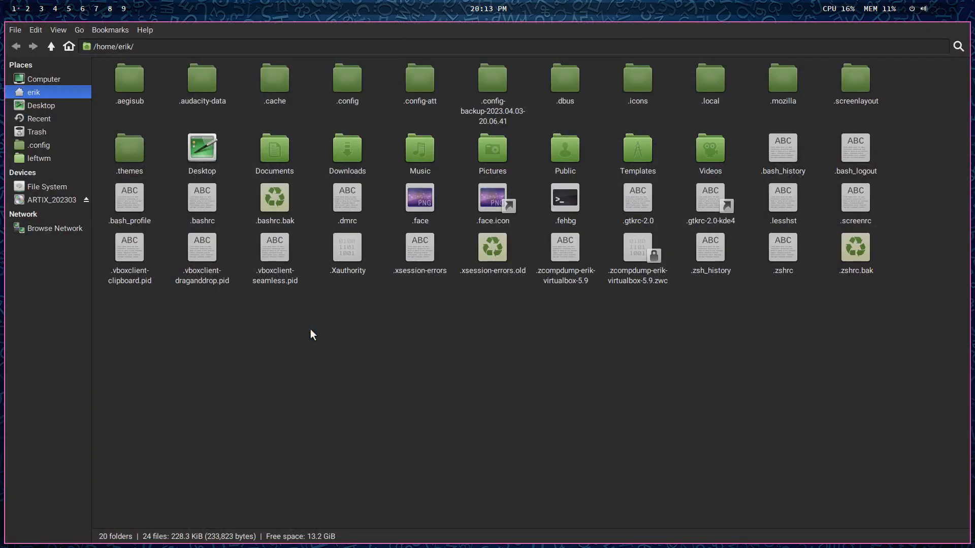
- Open LXAppearance beside the file manager and check which icon theme is selected
key(super+shift+d)
text(lxa)
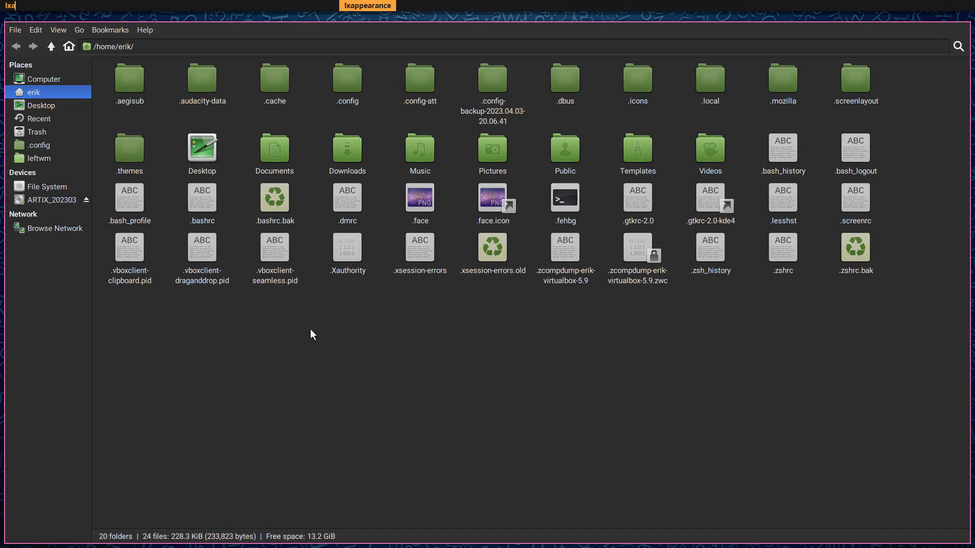
key(Return)
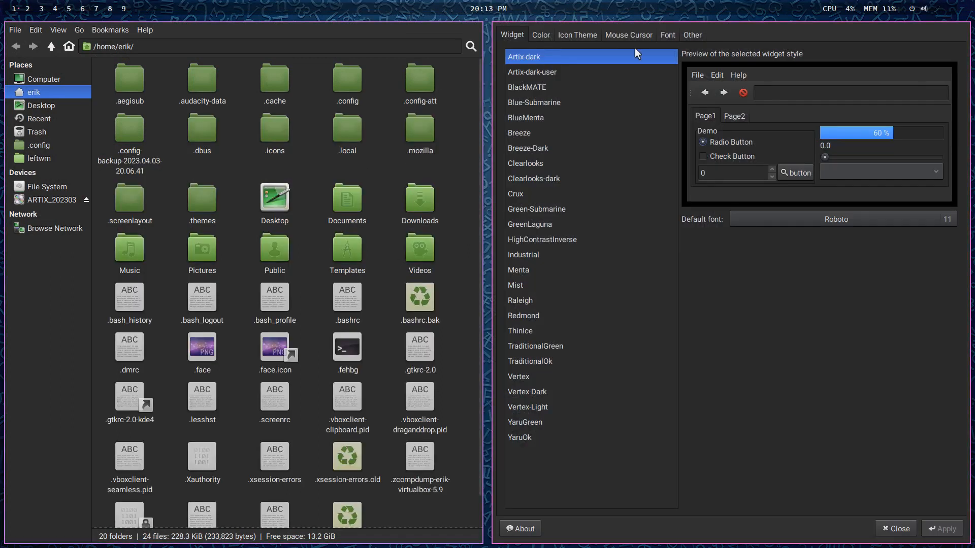
click(571, 35)
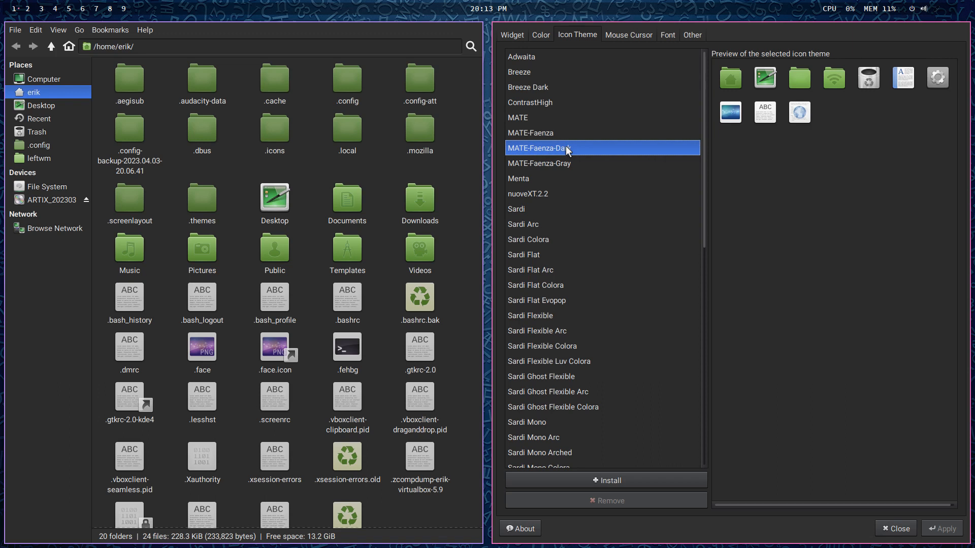
- Open settings.ini from .config/gtk-3.0 in the text editor and read its icon theme entry
double_click(345, 90)
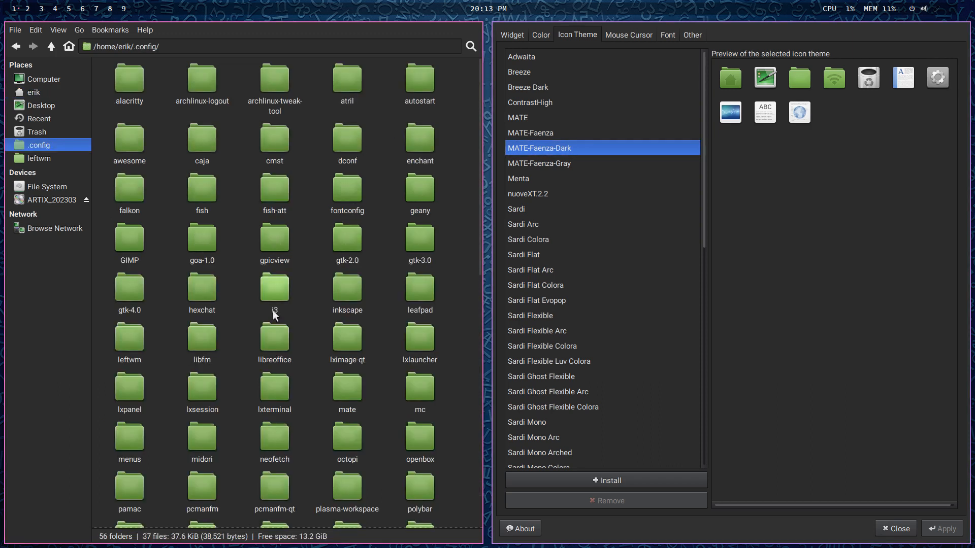
click(273, 289)
double_click(406, 245)
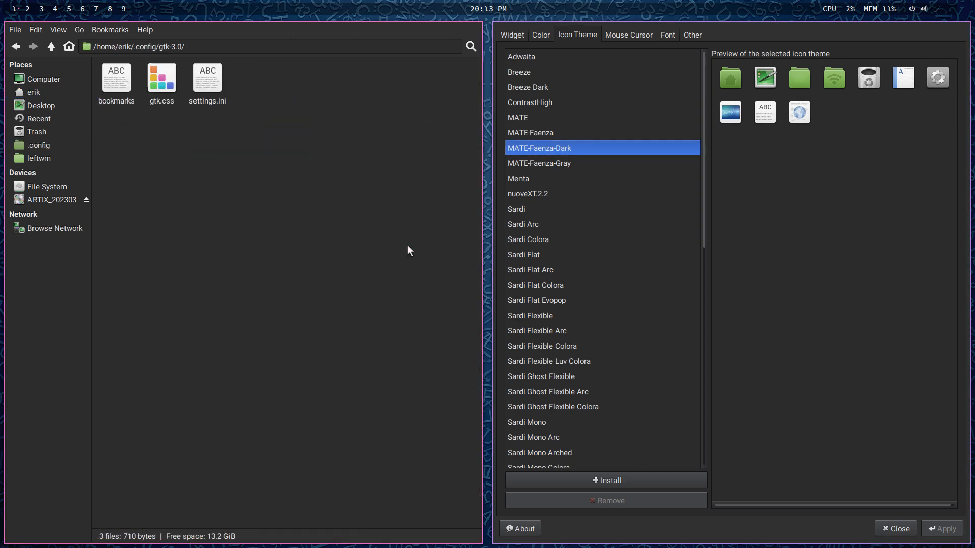
click(203, 84)
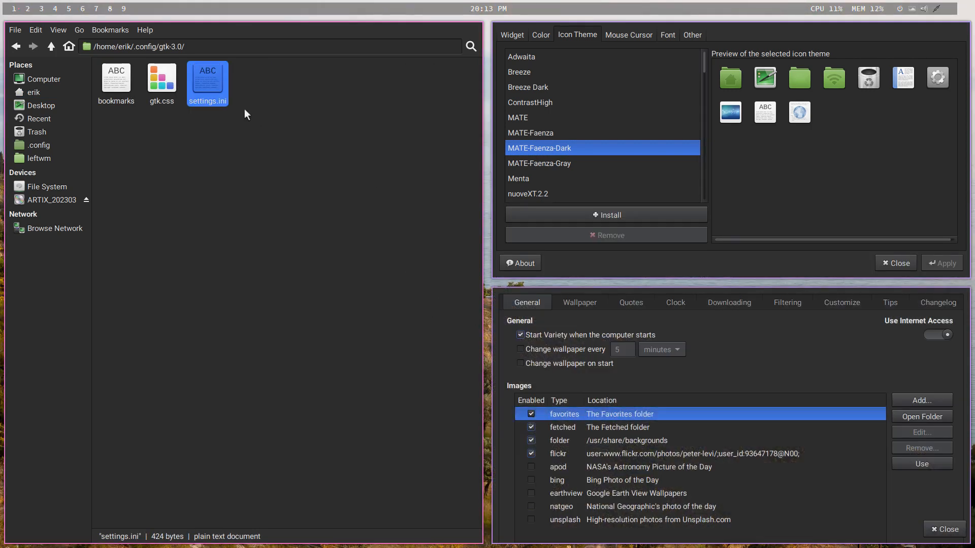
double_click(216, 90)
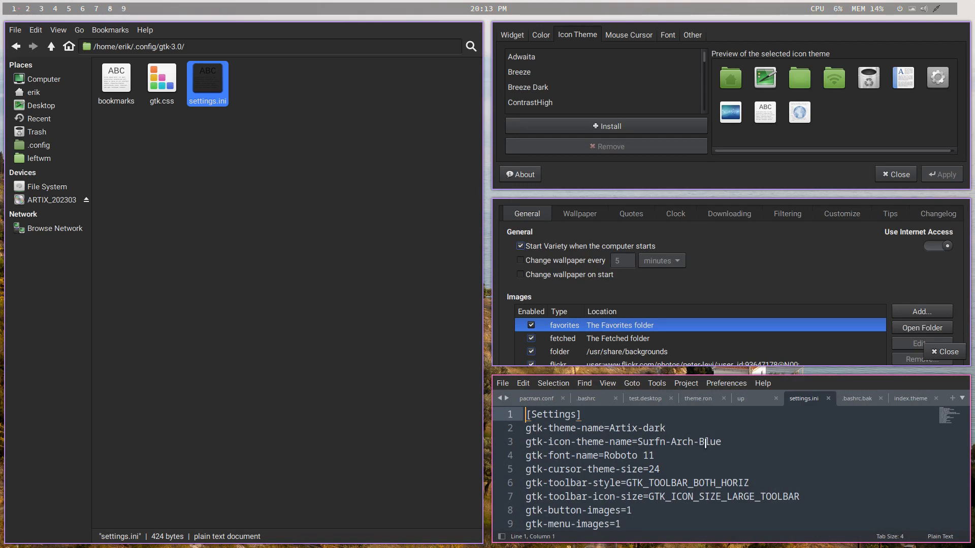
- Open settings.ini from .config/gtk-4.0 in the text editor to read its settings
click(51, 45)
double_click(136, 296)
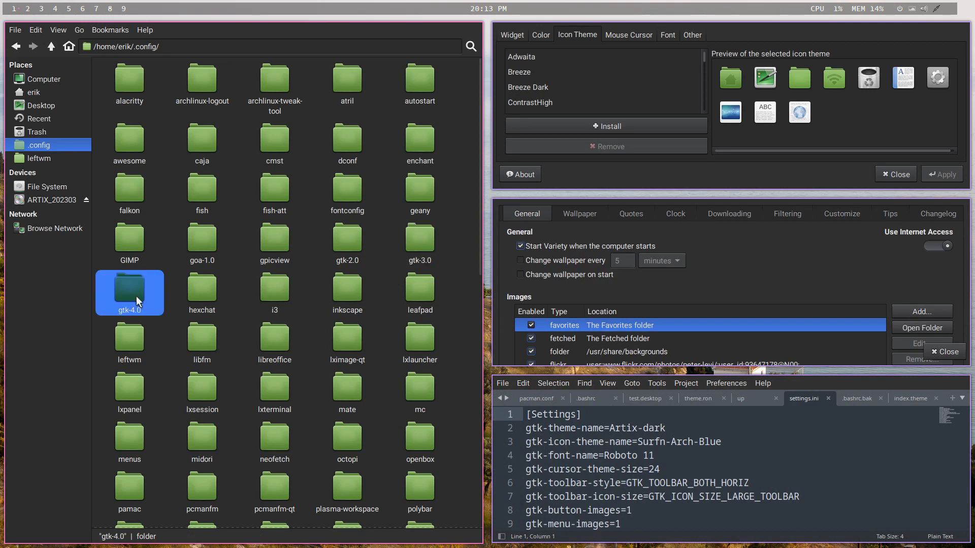
double_click(109, 94)
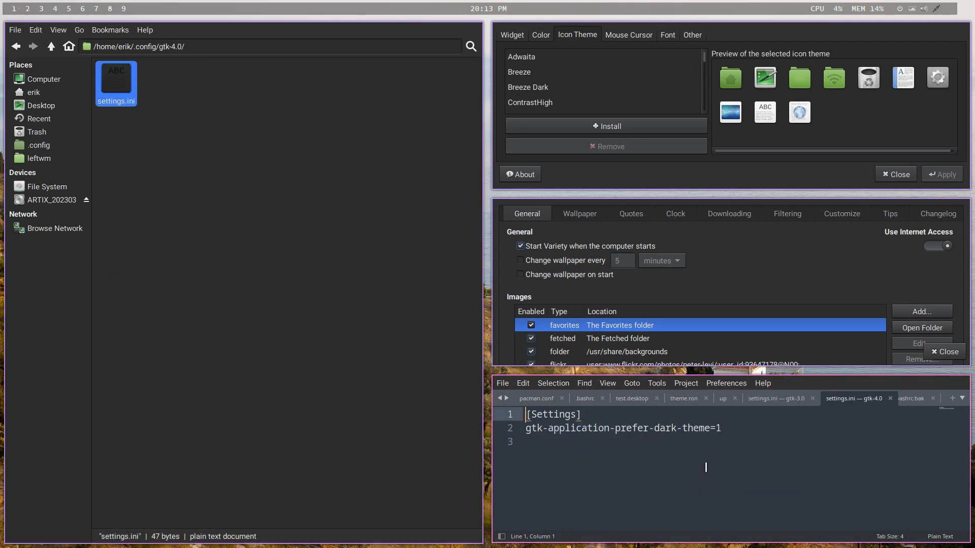
- Open gtkfilechooser.ini from .config/gtk-2.0 in the text editor and look for an icon theme entry
click(51, 46)
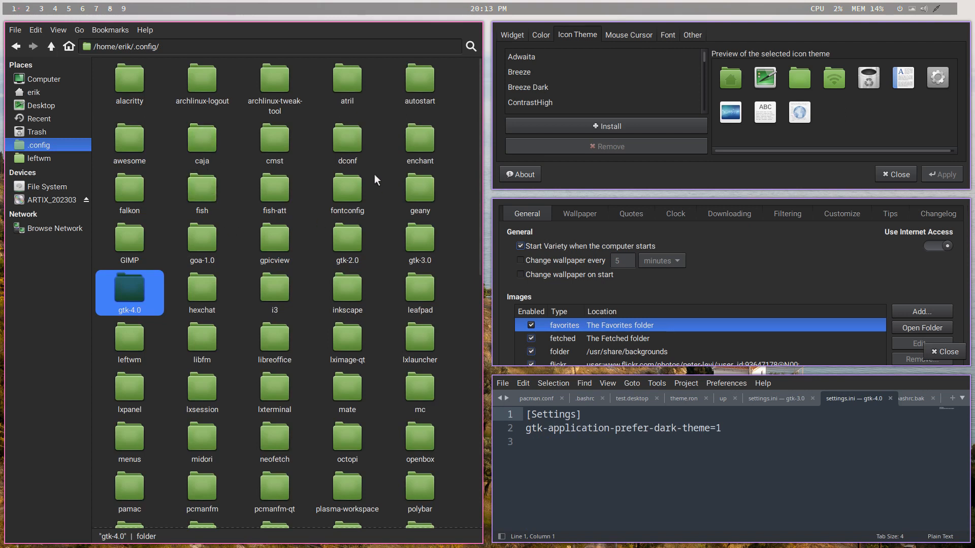
double_click(354, 231)
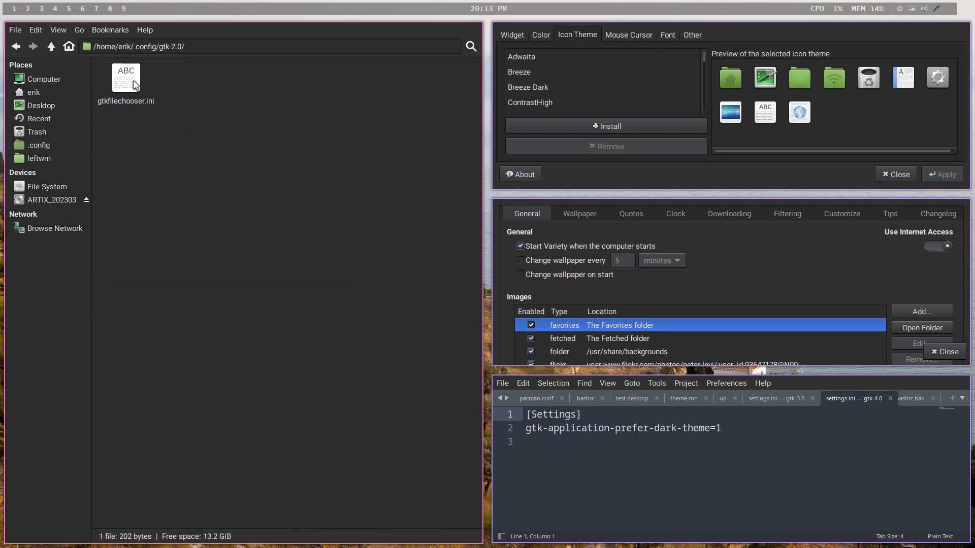
drag(132, 83, 707, 475)
scroll(664, 479, down, 1)
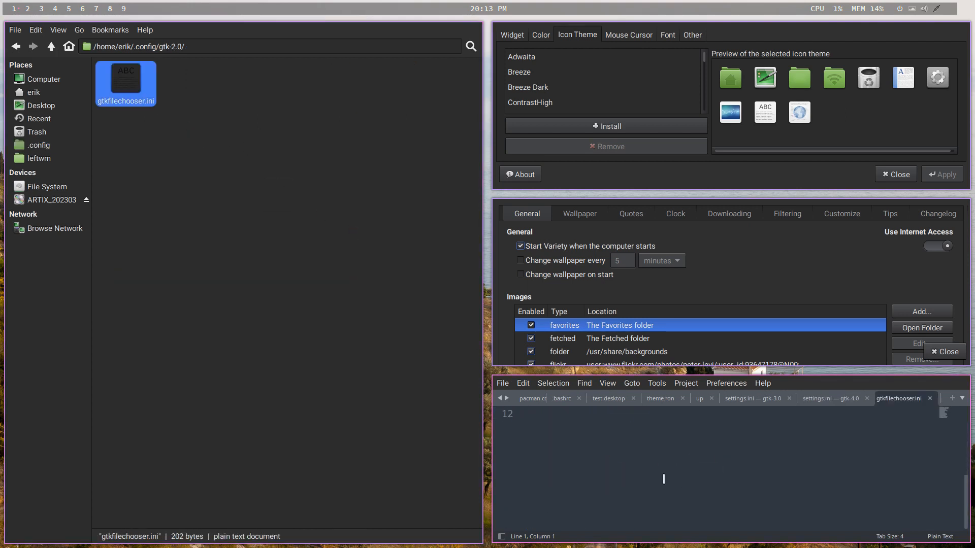
- Open xsettings.xml from .config/xfce4/xfconf/xfce-perchannel-xml in the text editor and find its IconThemeName property
click(51, 46)
click(51, 46)
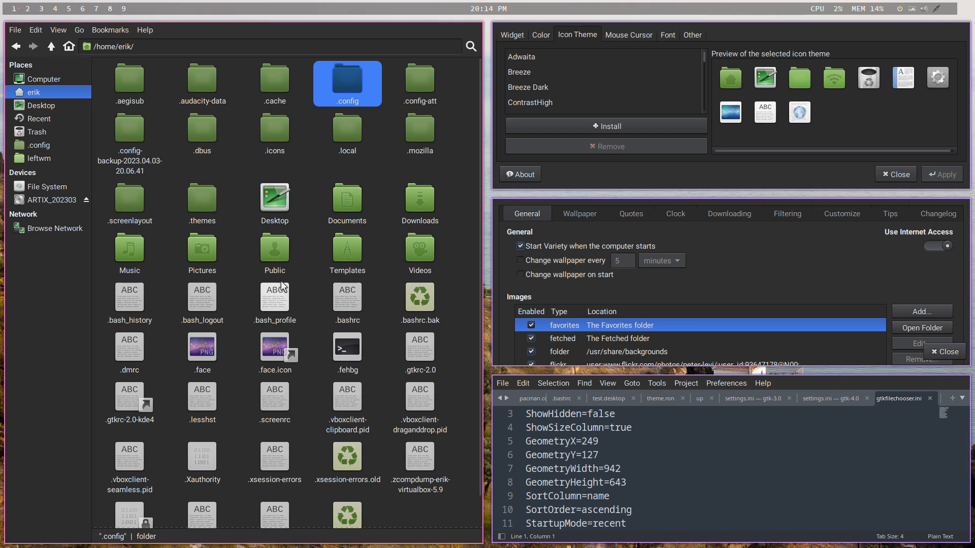
double_click(349, 87)
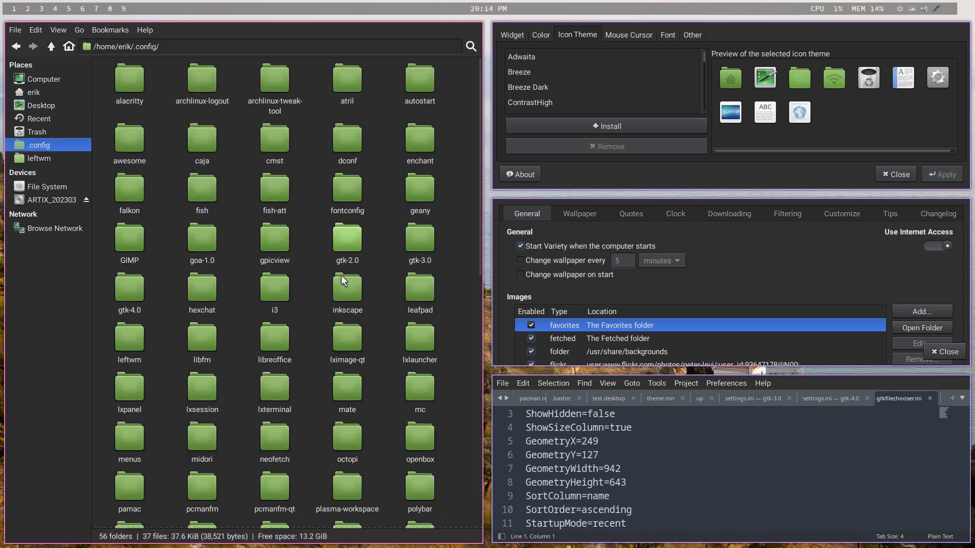
scroll(335, 304, down, 10)
scroll(187, 178, up, 2)
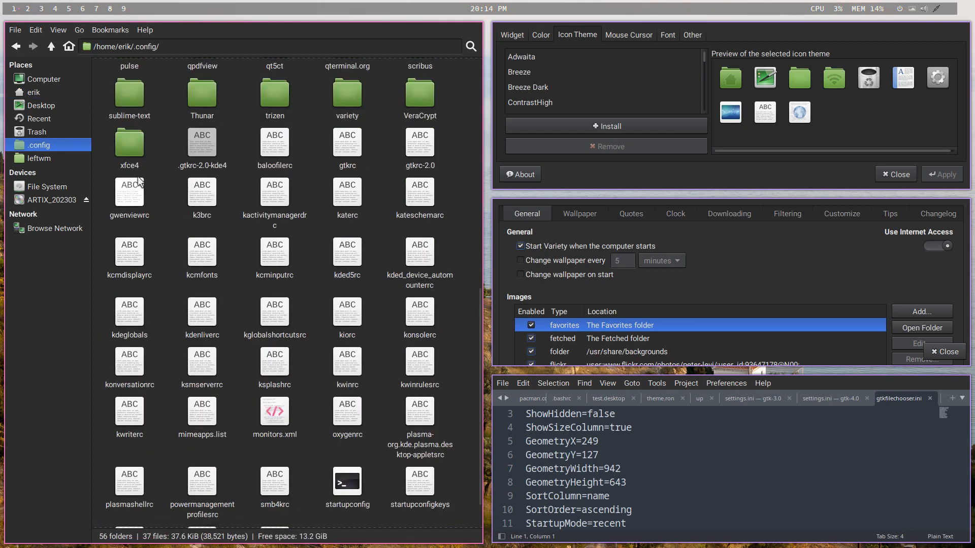
double_click(122, 147)
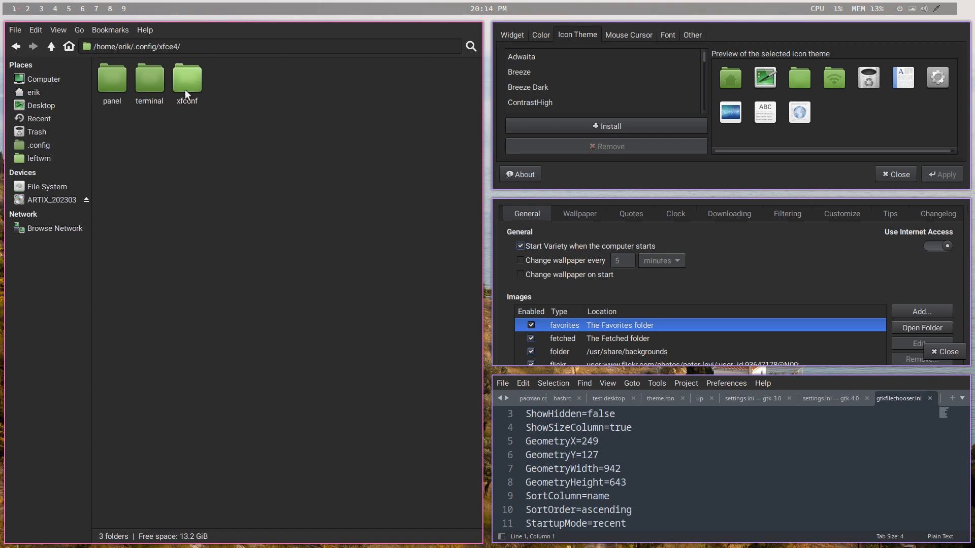
double_click(187, 80)
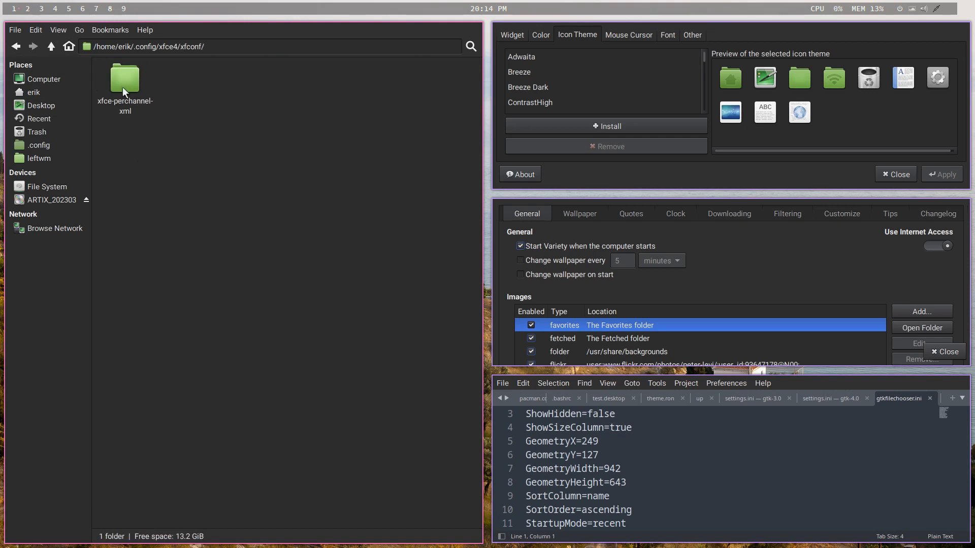
double_click(123, 86)
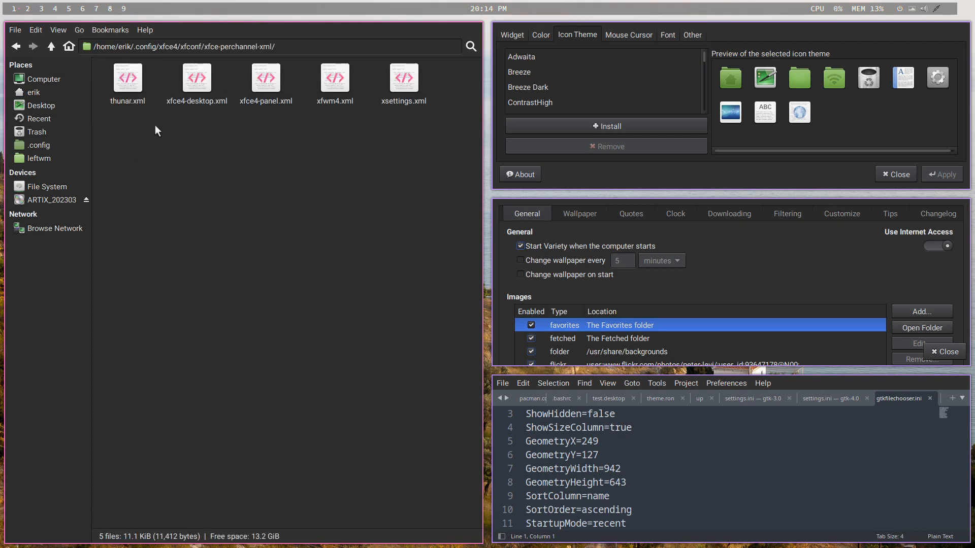
click(404, 79)
drag(404, 82, 693, 465)
scroll(694, 464, down, 1)
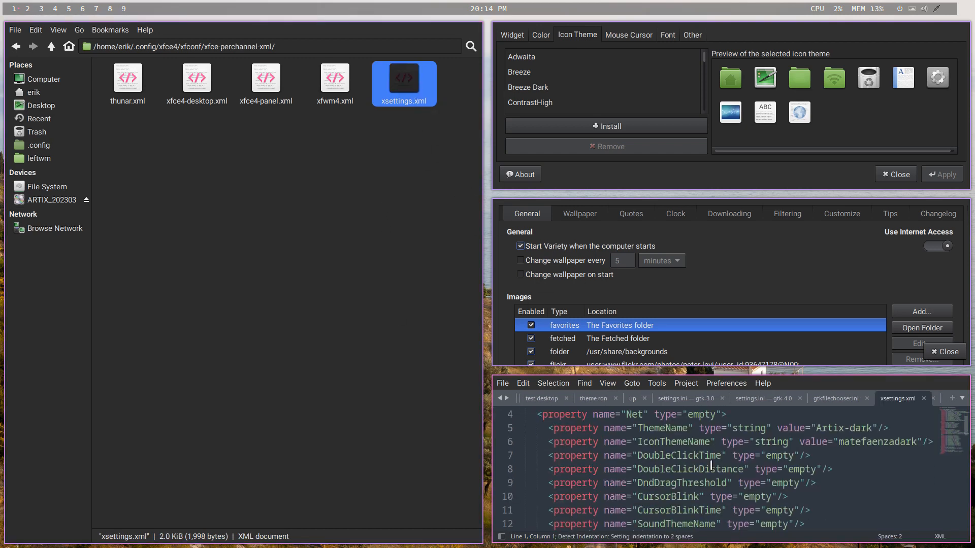
- Replace the IconThemeName value in xsettings.xml with Surfn-Arch-Blue, copied from the gtk-3.0 settings.ini, and save the file
double_click(853, 443)
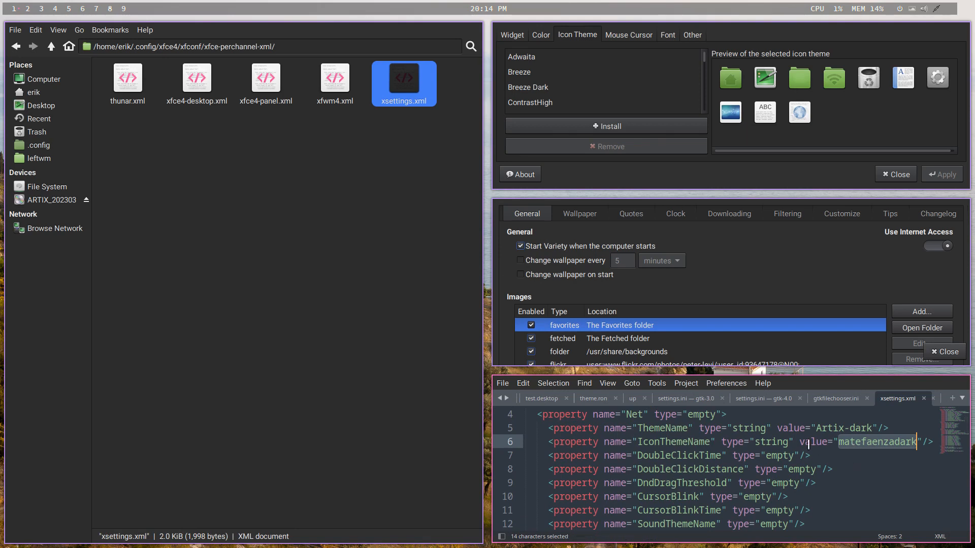
click(766, 403)
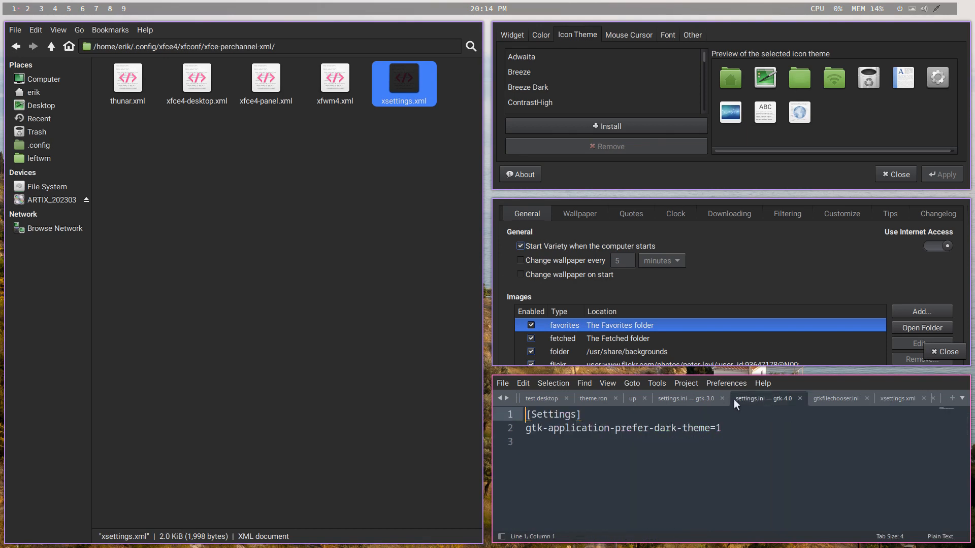
click(689, 398)
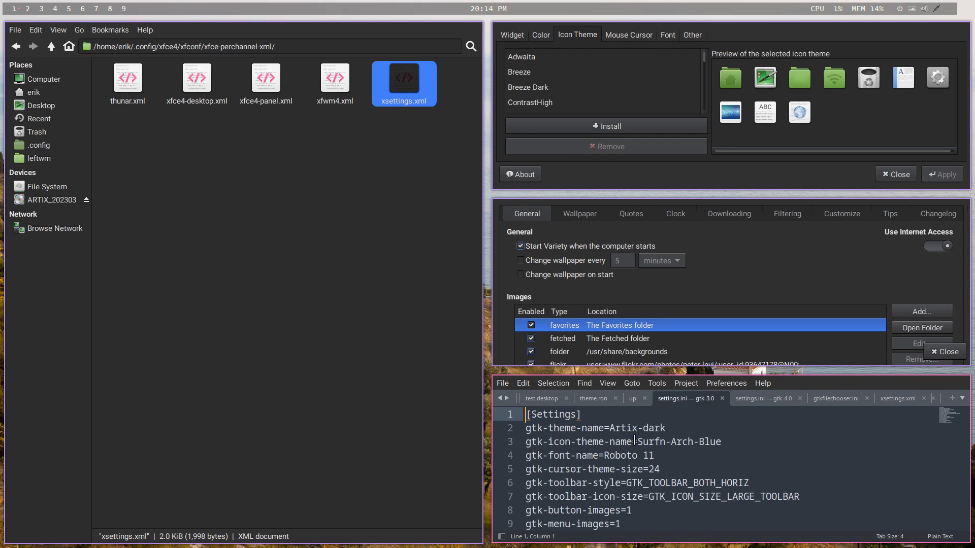
drag(638, 441, 724, 447)
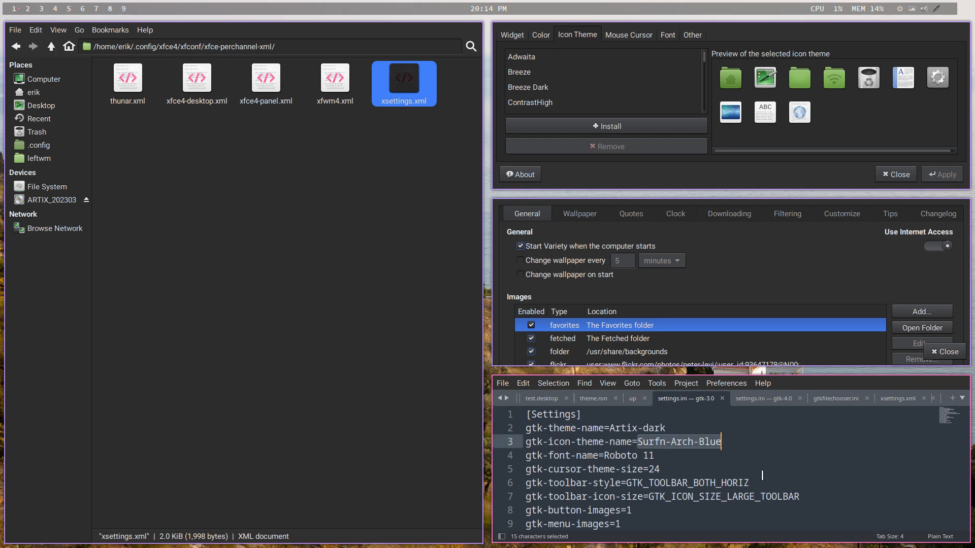
key(ctrl+c)
click(893, 401)
key(ctrl+v)
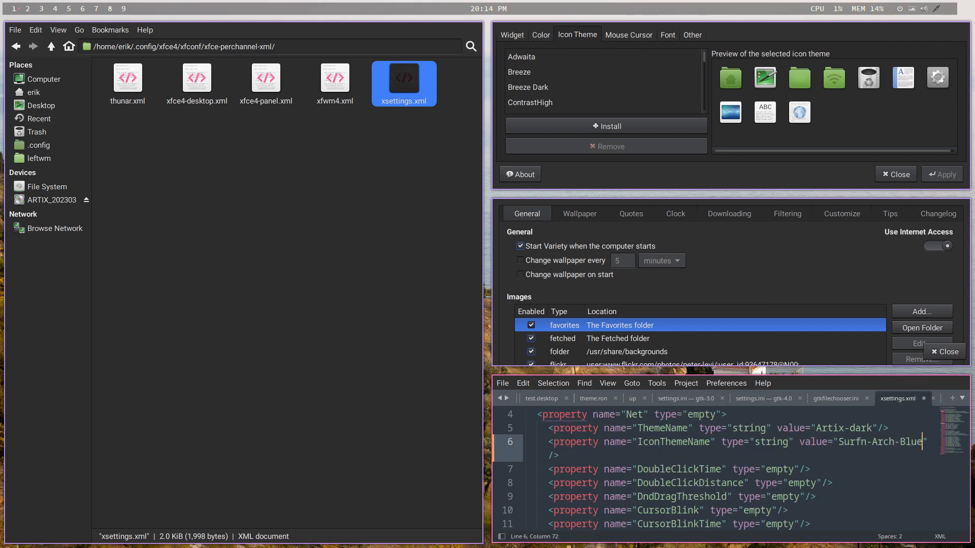
key(ctrl+s)
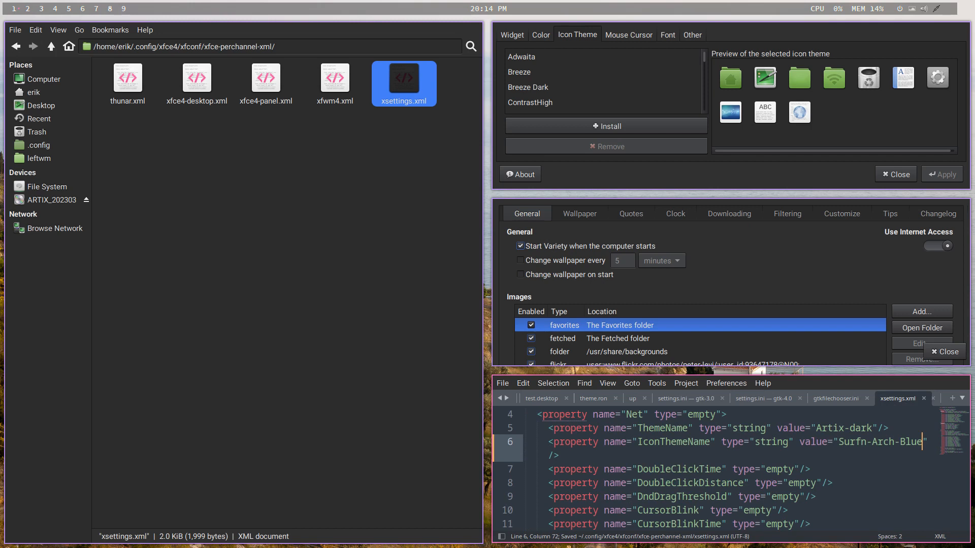
- Close the open windows, quit Thunar by running thunar -q in a new terminal, and reopen the file manager
key(super+q)
key(super+q)
key(super+q)
key(super+q)
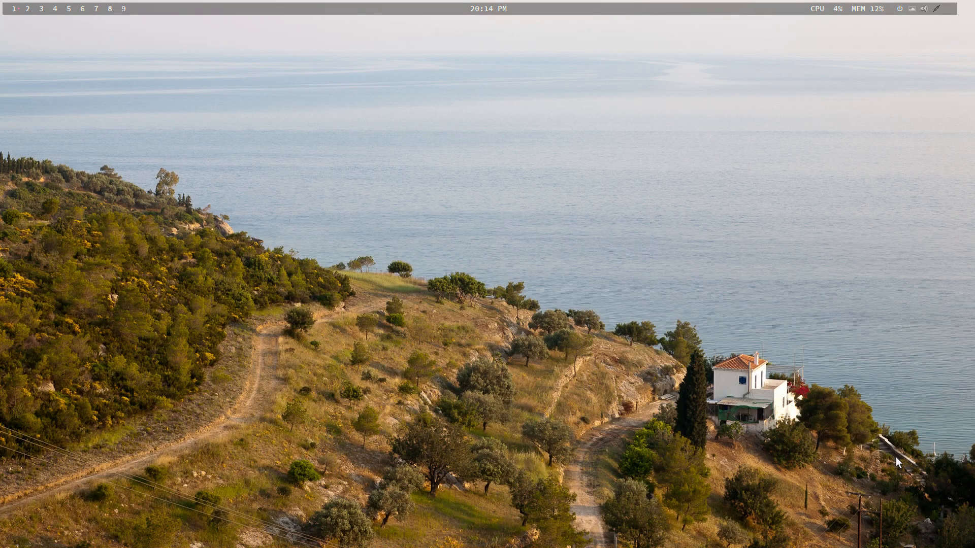
key(super+Return)
text(thunar )
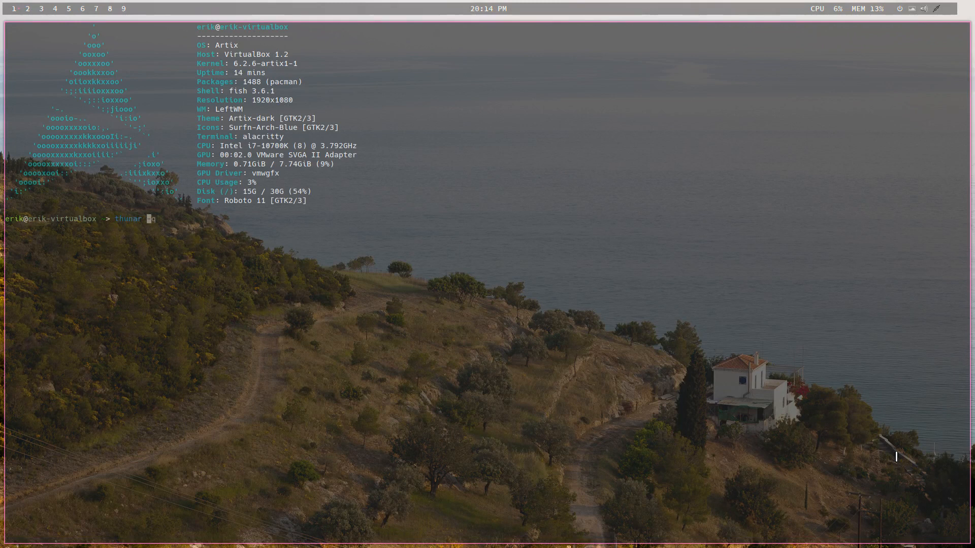
text(-q)
key(Return)
key(Return)
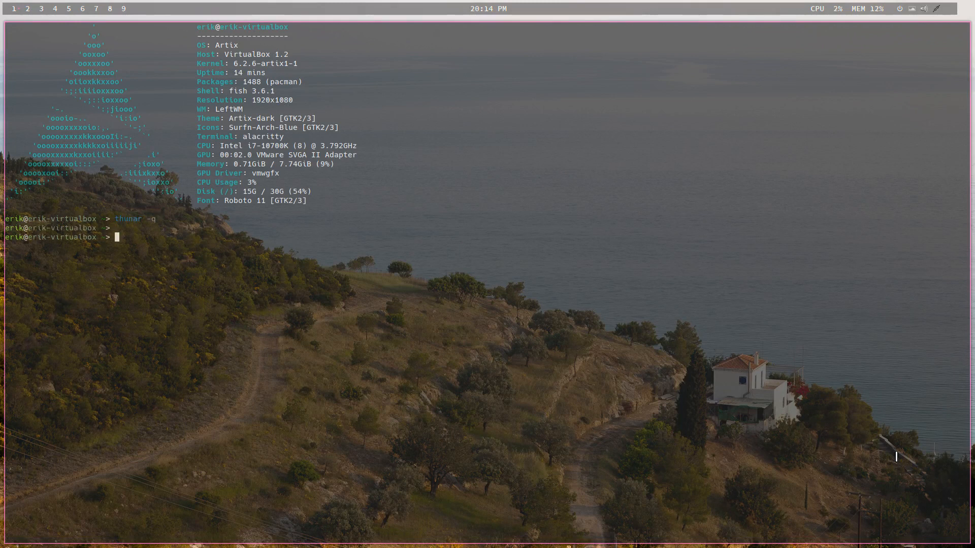
key(super+shift+Return)
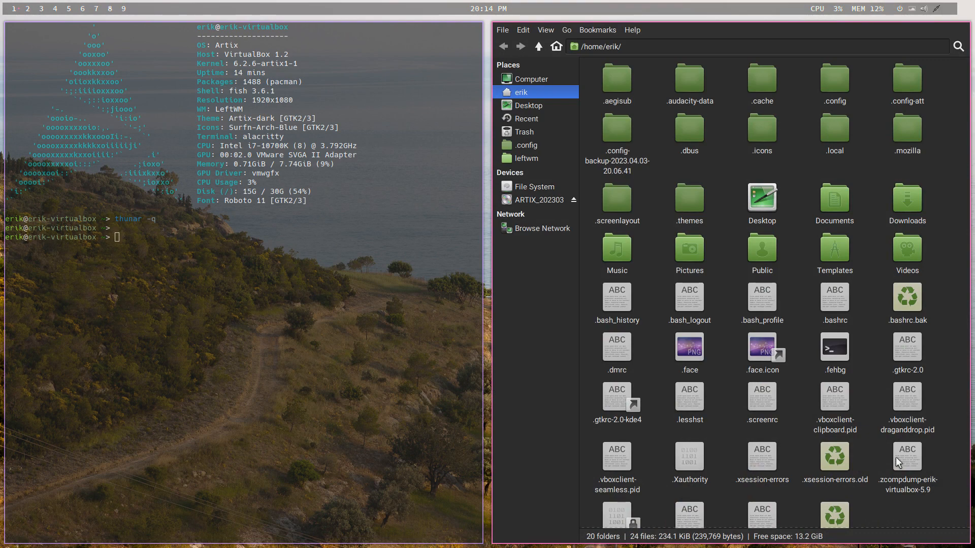
- Log out of the LeftWM session and log back in with the account password
key(super+x)
text(l)
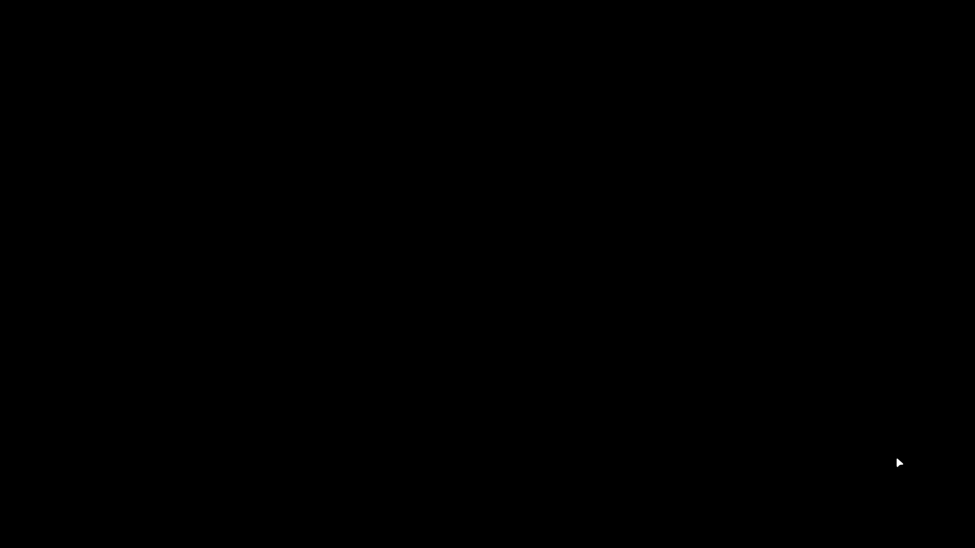
text(•••)
key(Return)
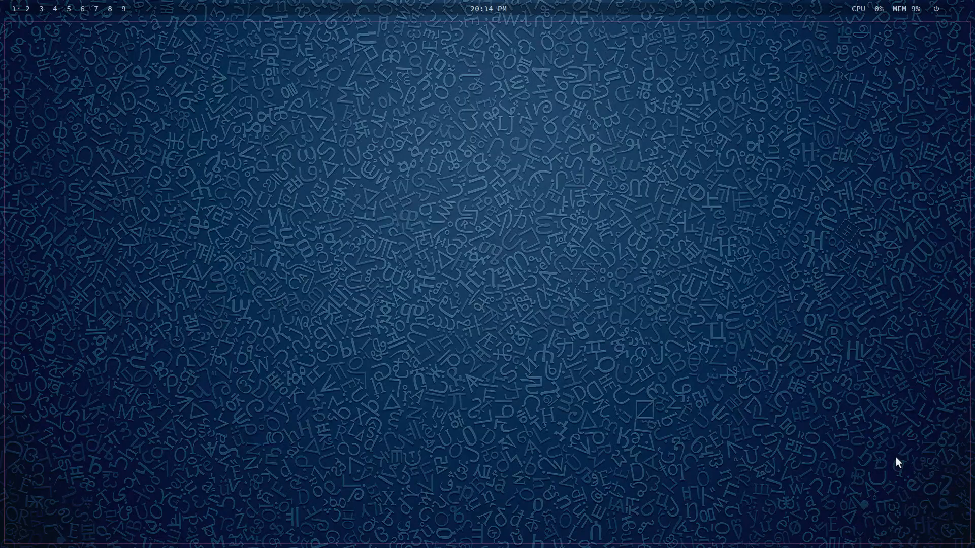
- Open the file manager to check its folder icons and view its version information
key(super+shift+Return)
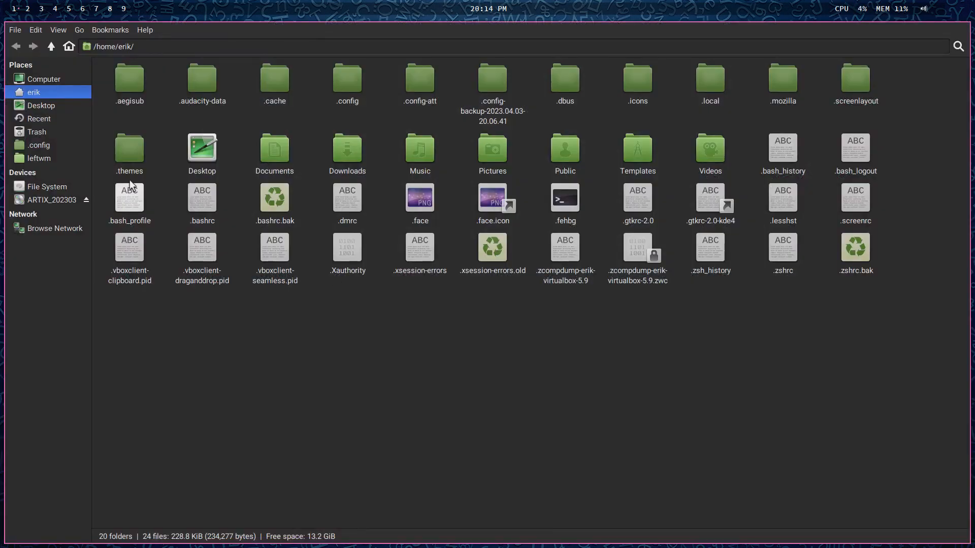
click(143, 31)
click(157, 61)
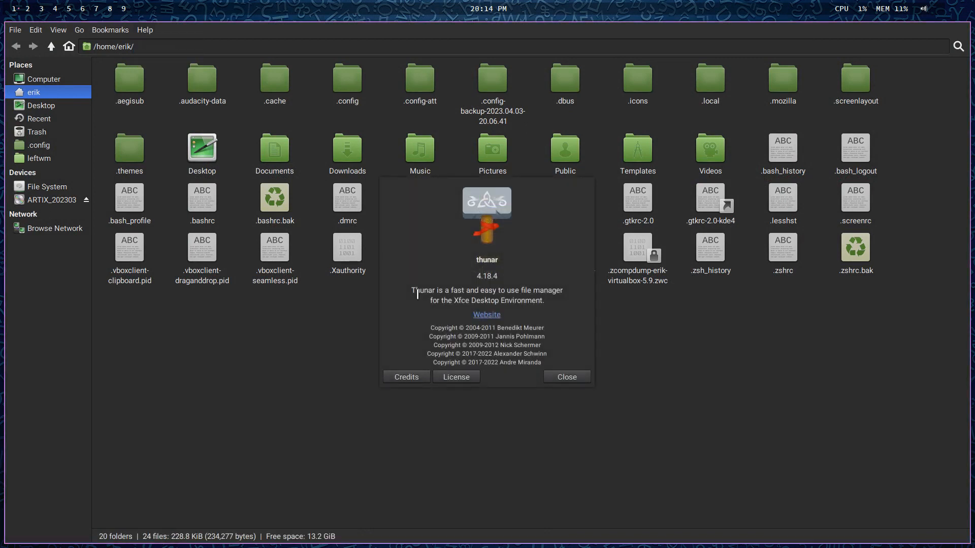
click(577, 380)
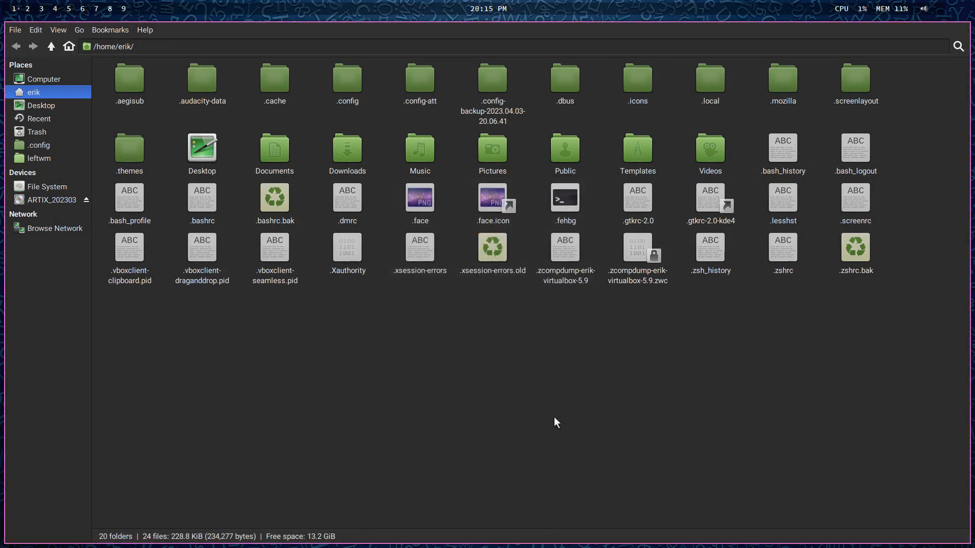
- Open xsettings.xml from .config/xfce4/xfconf/xfce-perchannel-xml in Geany and check its icon theme value, closing the Variety preferences
double_click(352, 84)
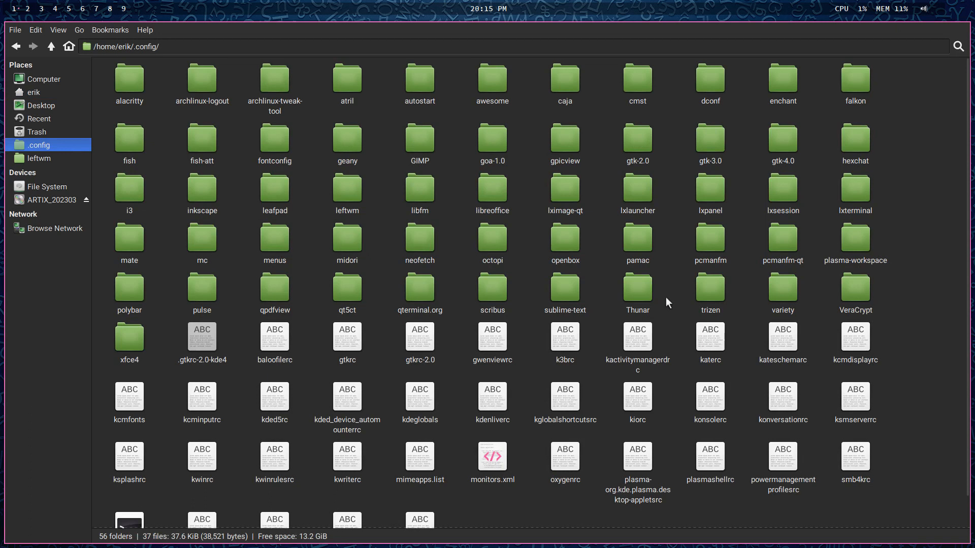
double_click(133, 339)
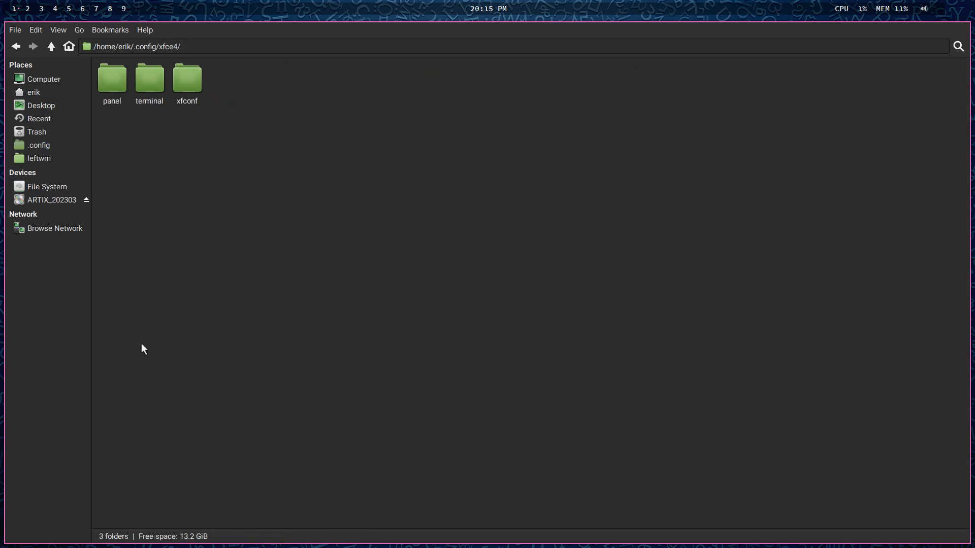
double_click(186, 86)
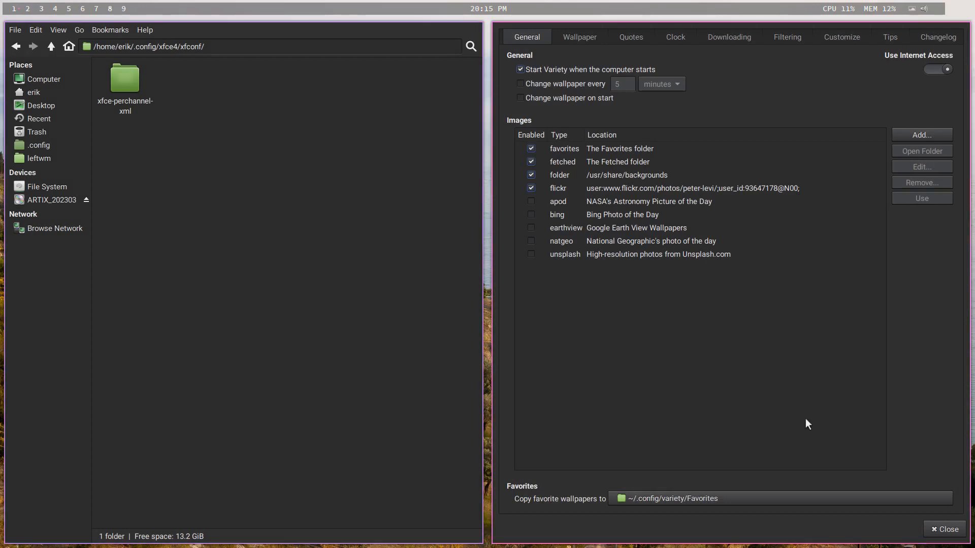
click(944, 528)
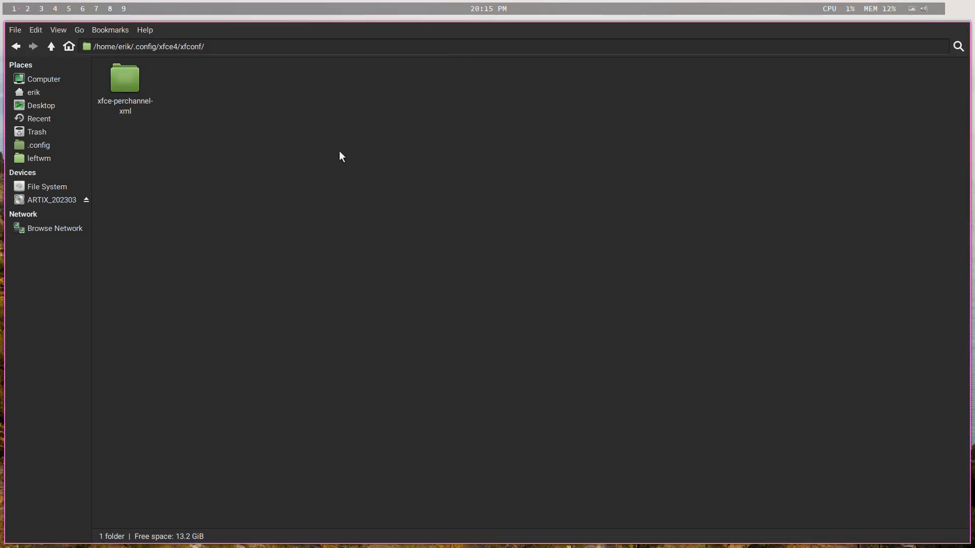
double_click(135, 85)
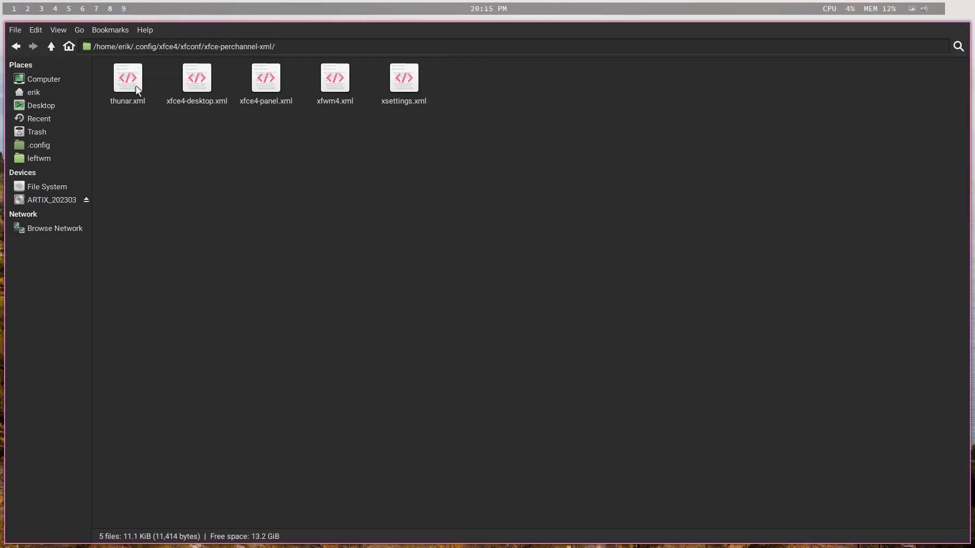
double_click(404, 84)
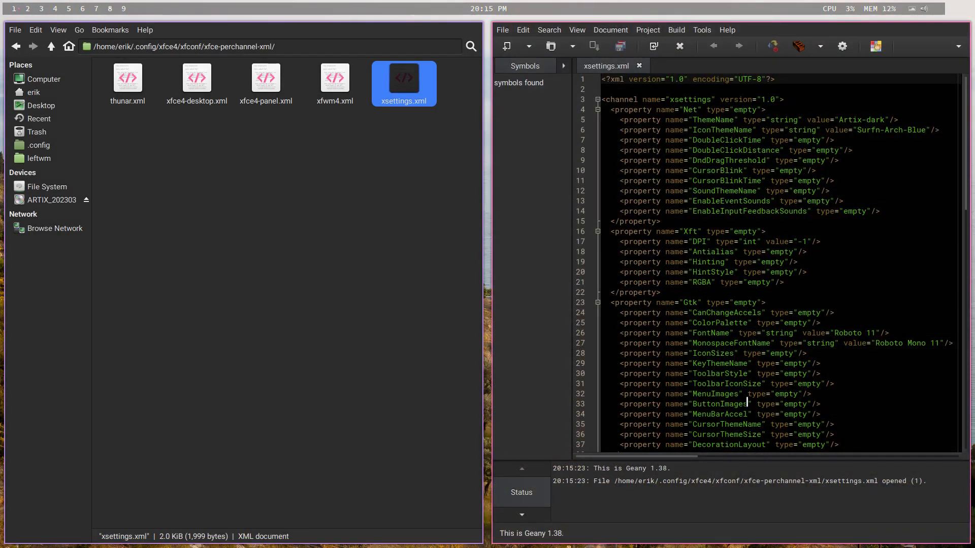
double_click(862, 129)
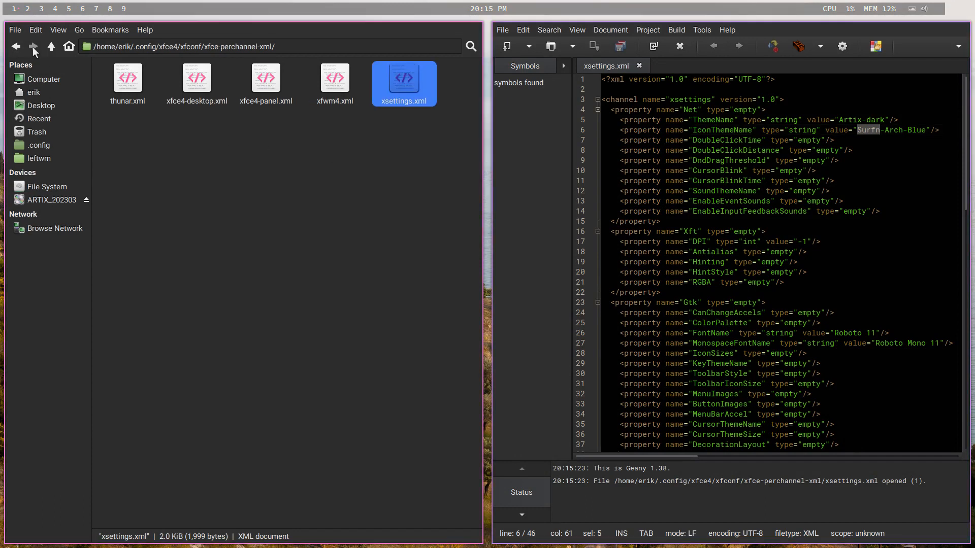
- Go back up to the .config folder, open gtkrc-2.0 in Geany and read through it for an icon theme setting
click(50, 46)
click(50, 46)
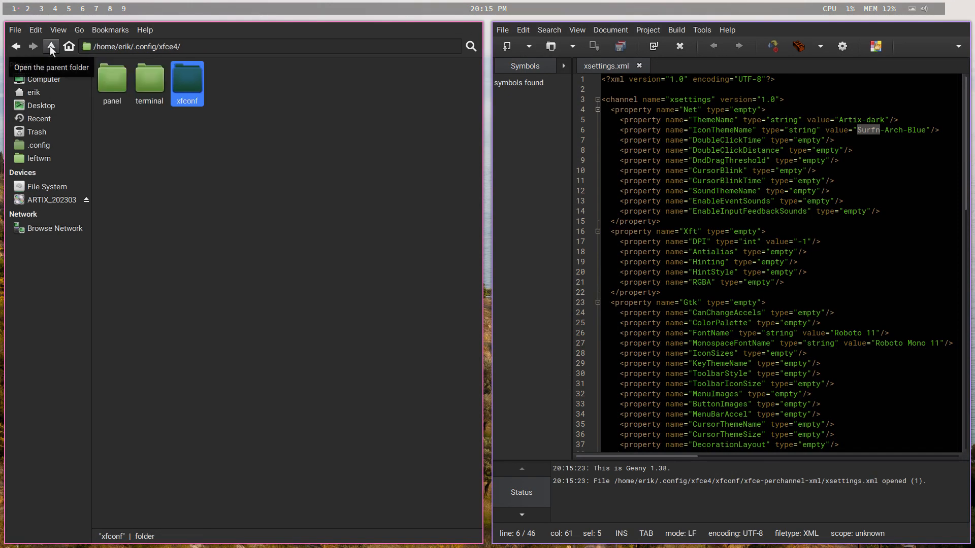
click(50, 46)
scroll(203, 361, down, 3)
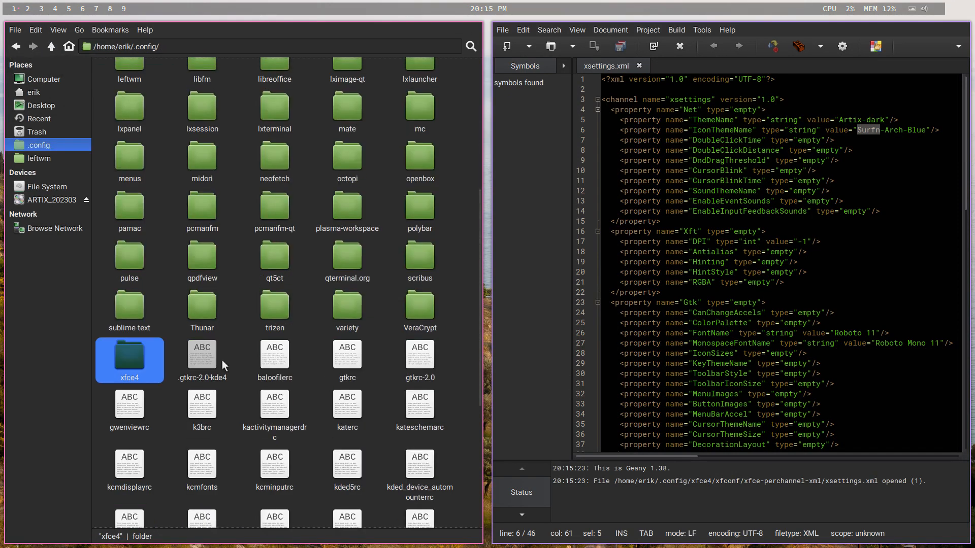
click(197, 360)
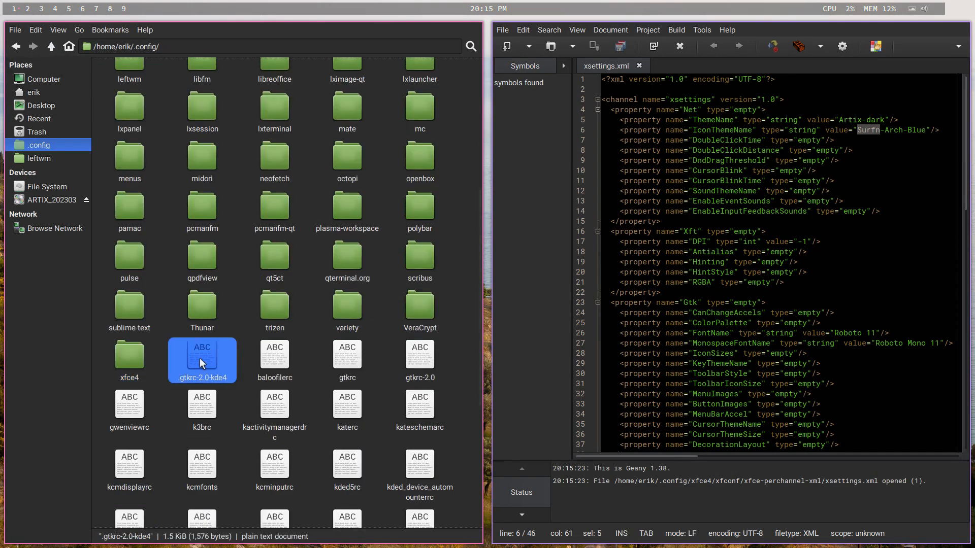
click(424, 361)
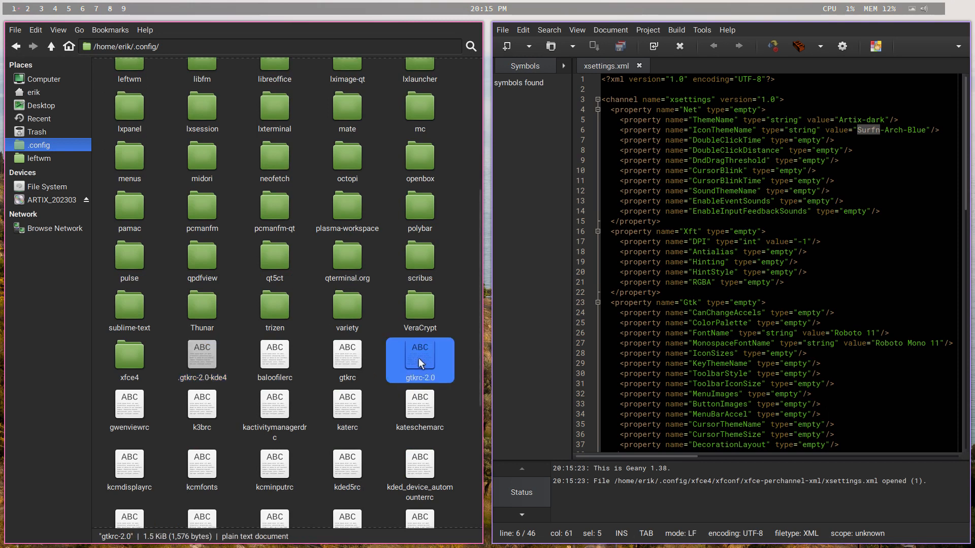
drag(418, 358, 670, 279)
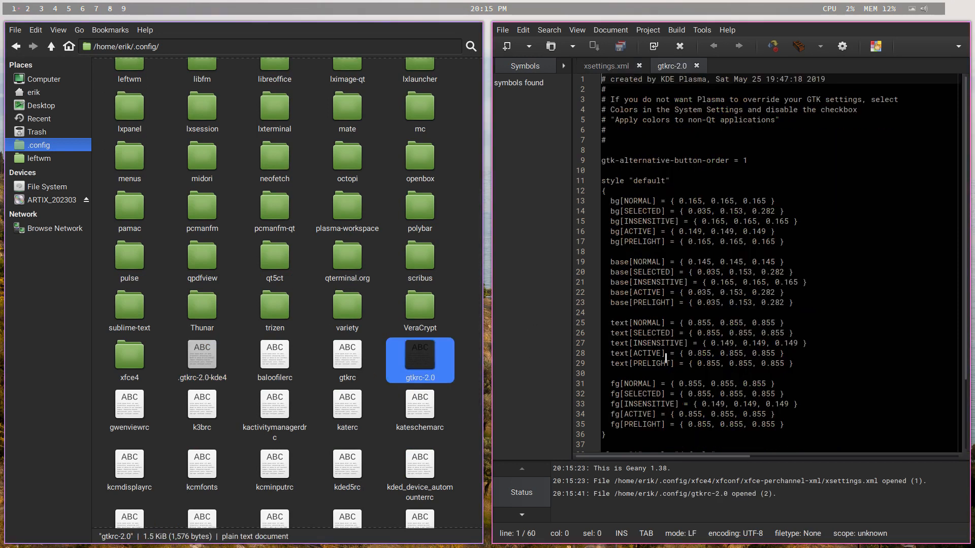
scroll(687, 342, down, 5)
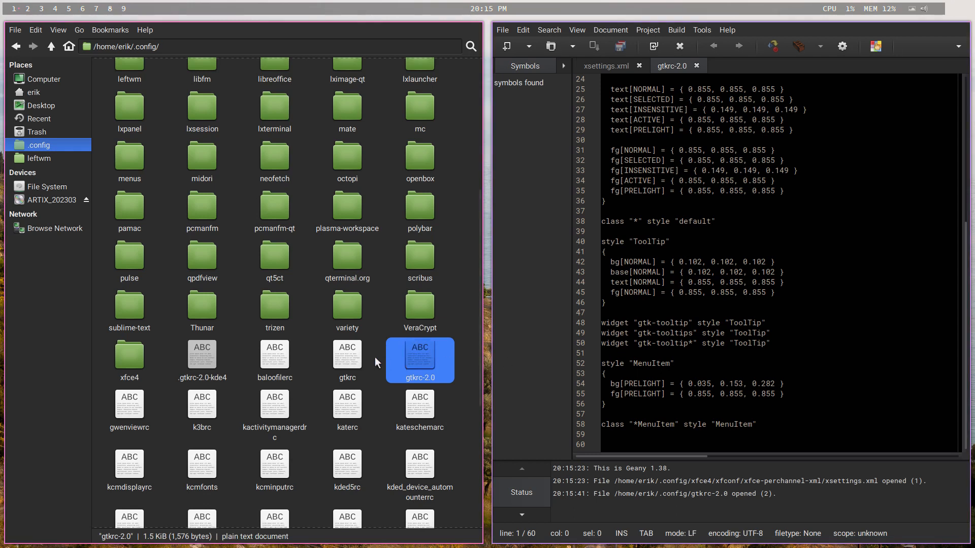
- Browse the rest of .config, open qt5ct.conf from the qt5ct folder in Geany and check its icon_theme value
scroll(376, 361, down, 2)
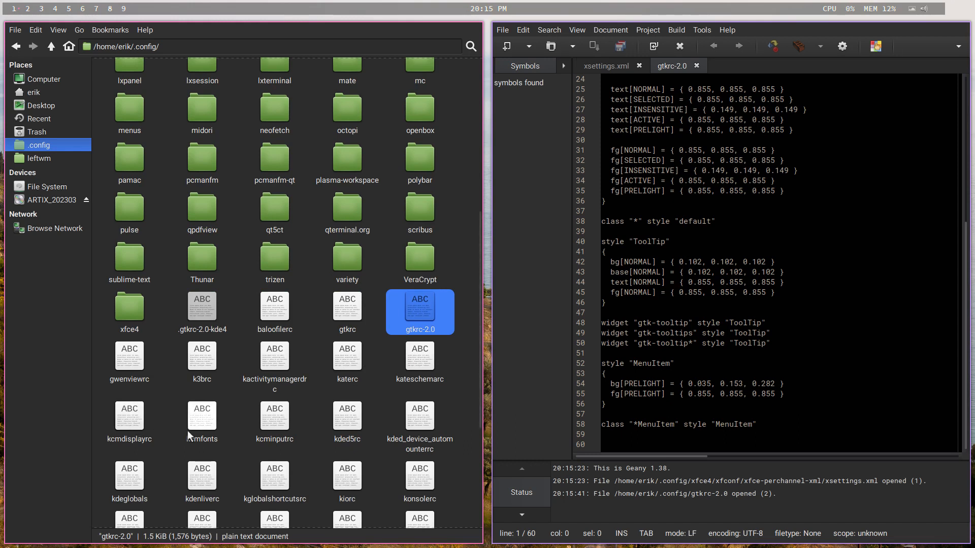
scroll(187, 431, down, 4)
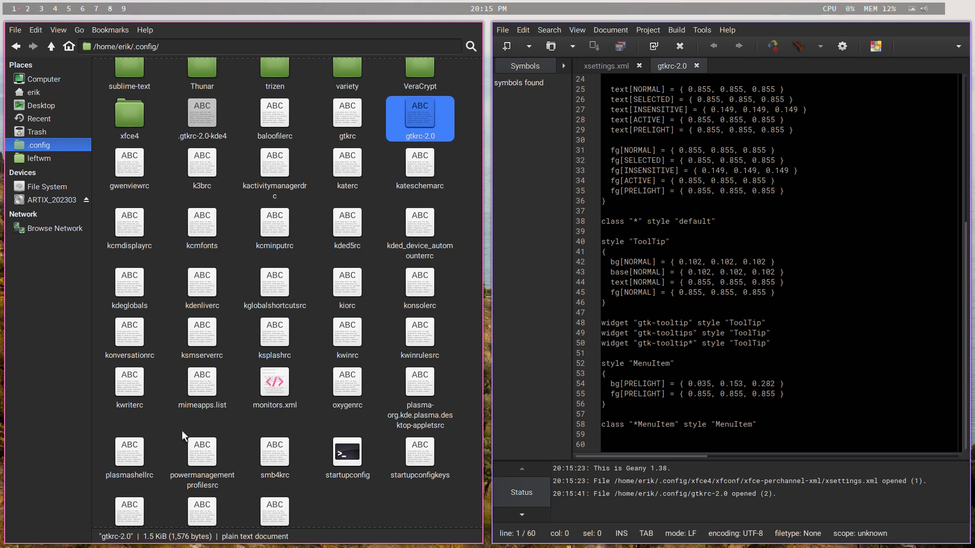
scroll(278, 432, down, 1)
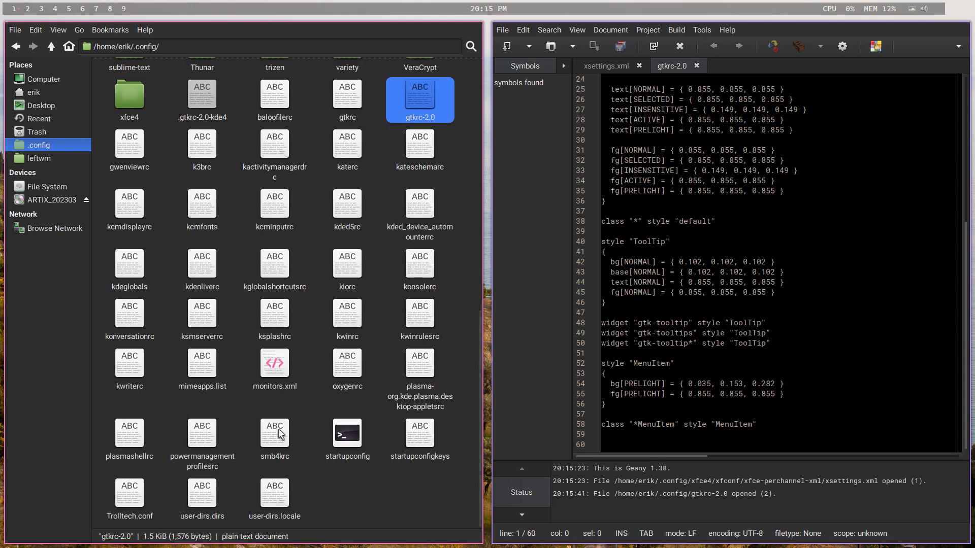
scroll(278, 432, up, 3)
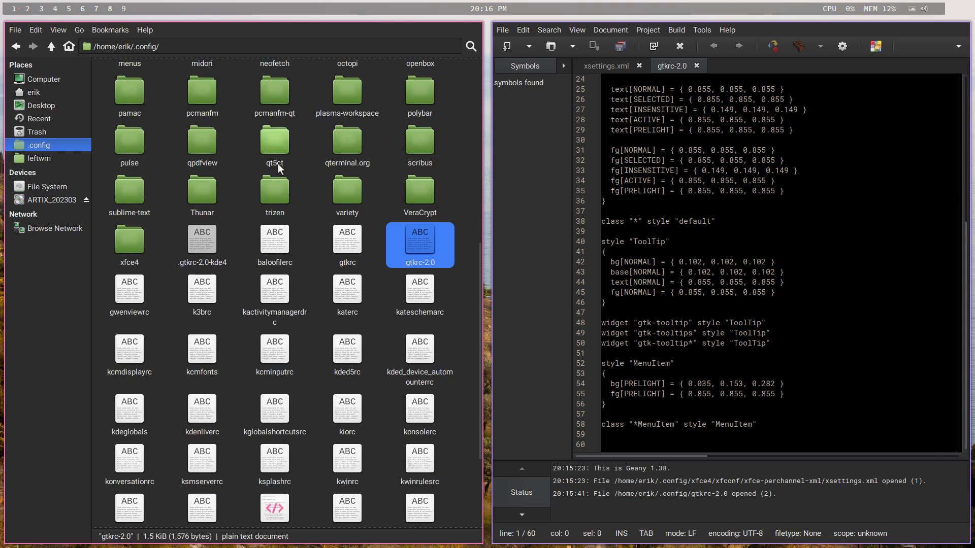
double_click(275, 144)
drag(114, 79, 644, 249)
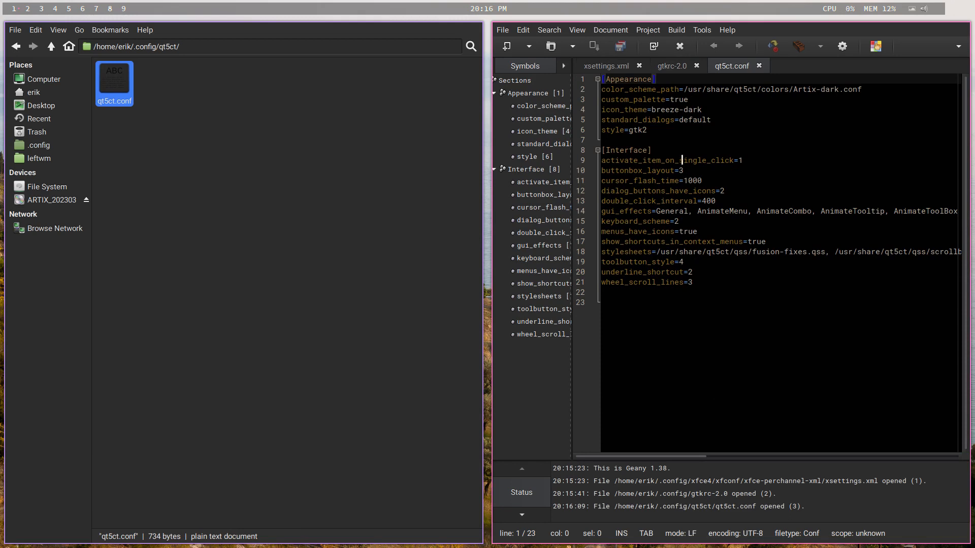
drag(652, 110, 702, 109)
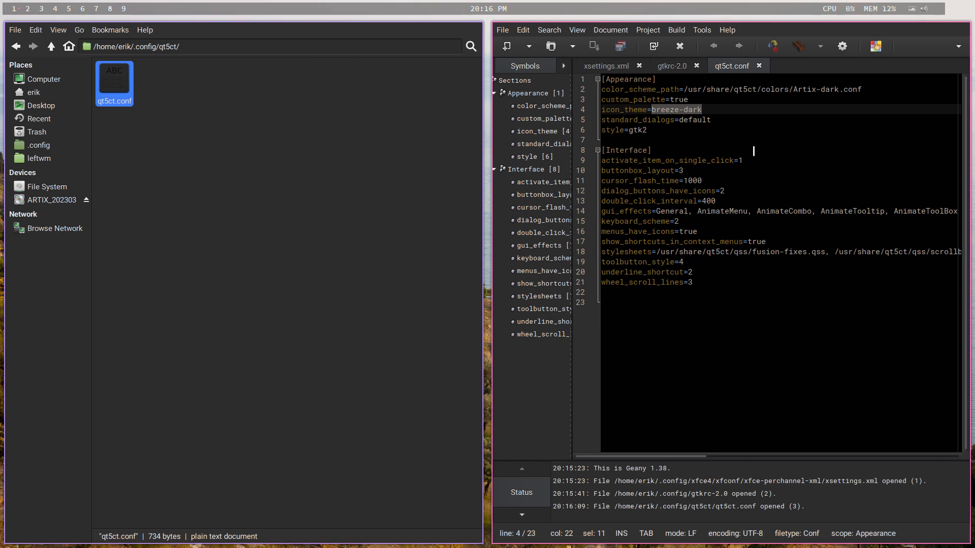
- Return to .config, open gtkrc in Geany and compare it with gtkrc-2.0, looking for icon settings
click(51, 47)
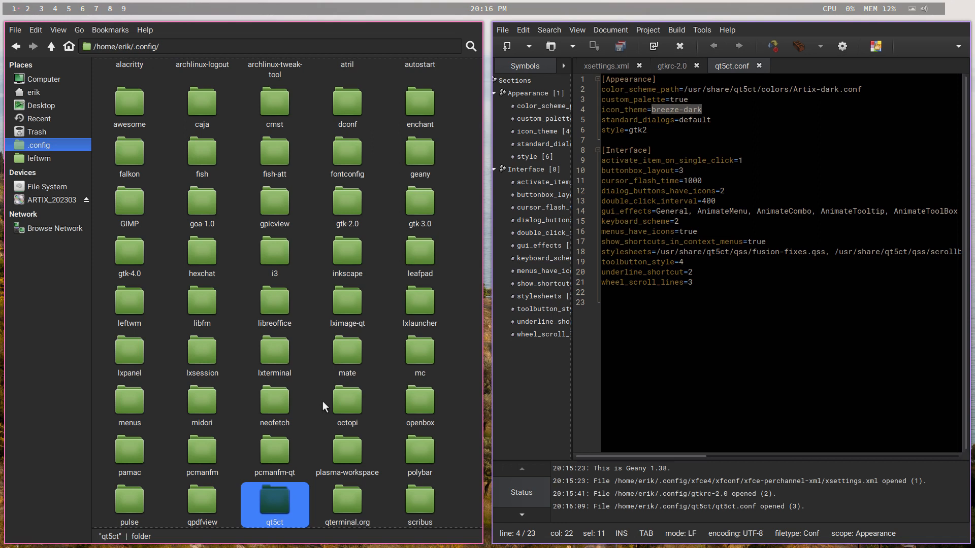
scroll(322, 401, down, 8)
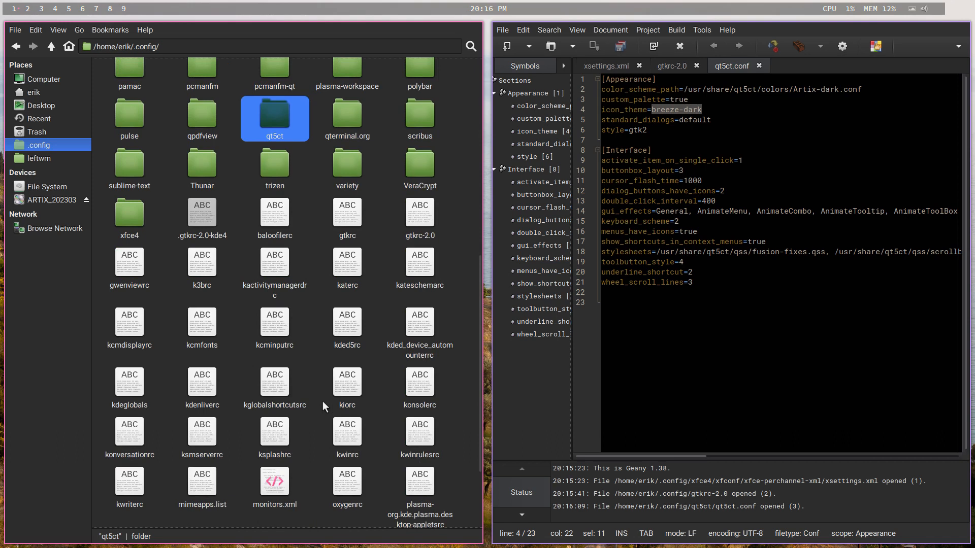
drag(371, 204, 656, 209)
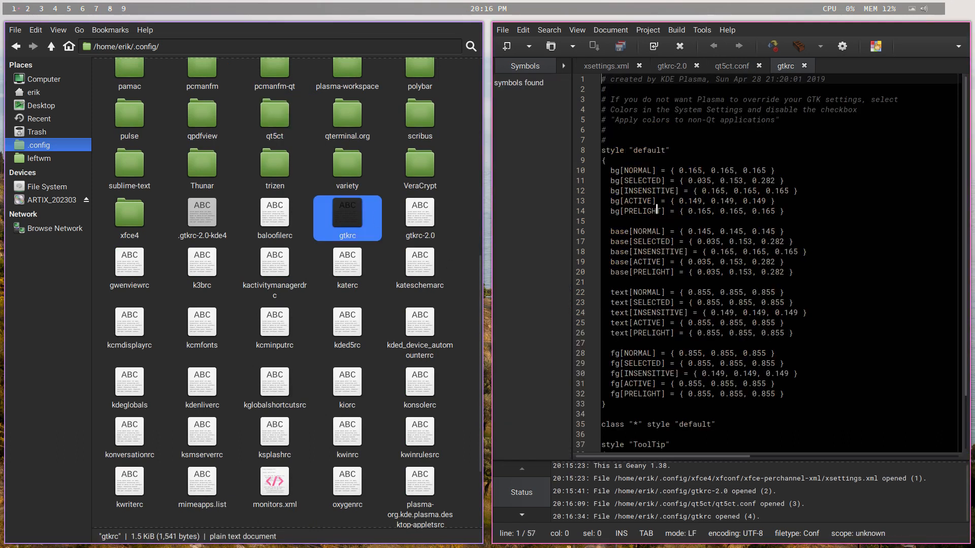
scroll(639, 380, down, 5)
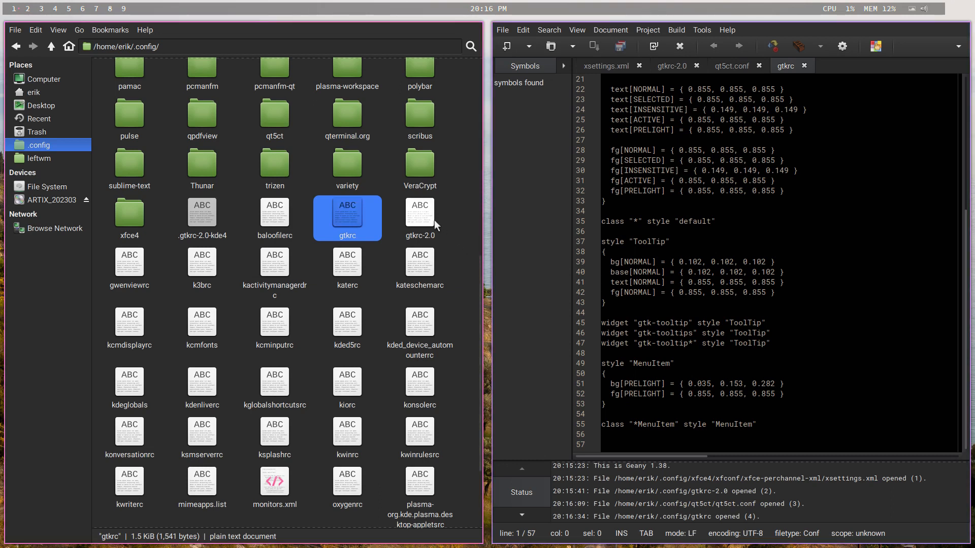
drag(420, 218, 704, 246)
scroll(708, 285, down, 6)
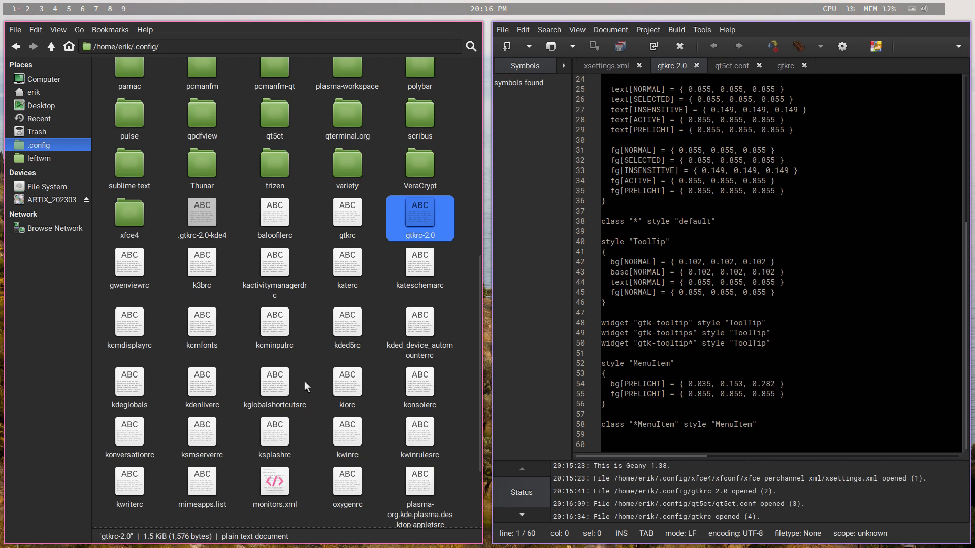
- Open kdeglobals in Geany, check its color scheme and icon theme entries, and scan the remaining files in .config
double_click(133, 403)
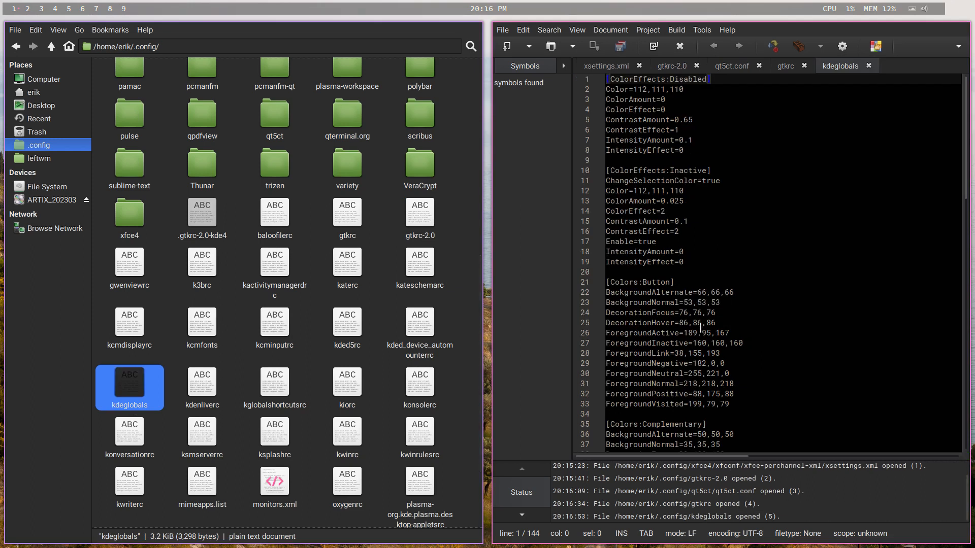
scroll(701, 328, down, 20)
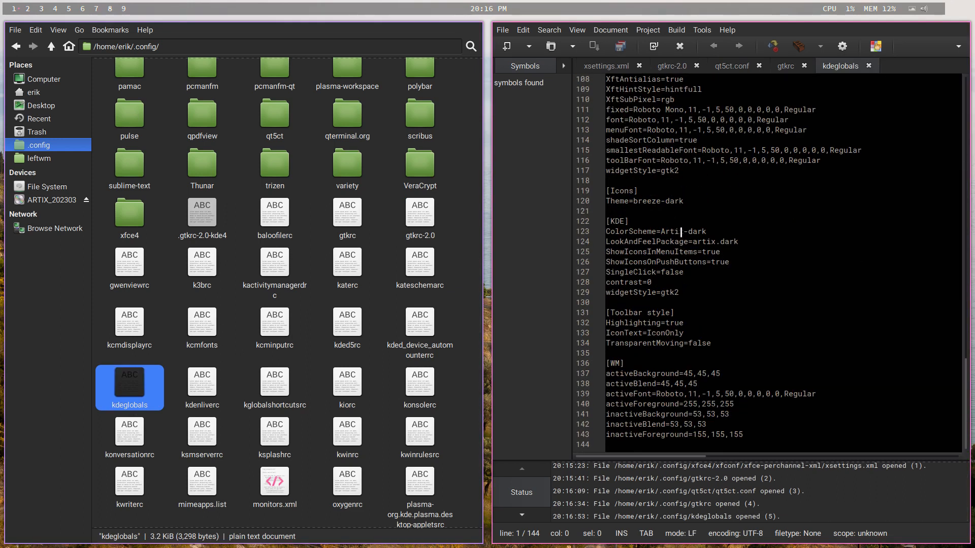
double_click(683, 233)
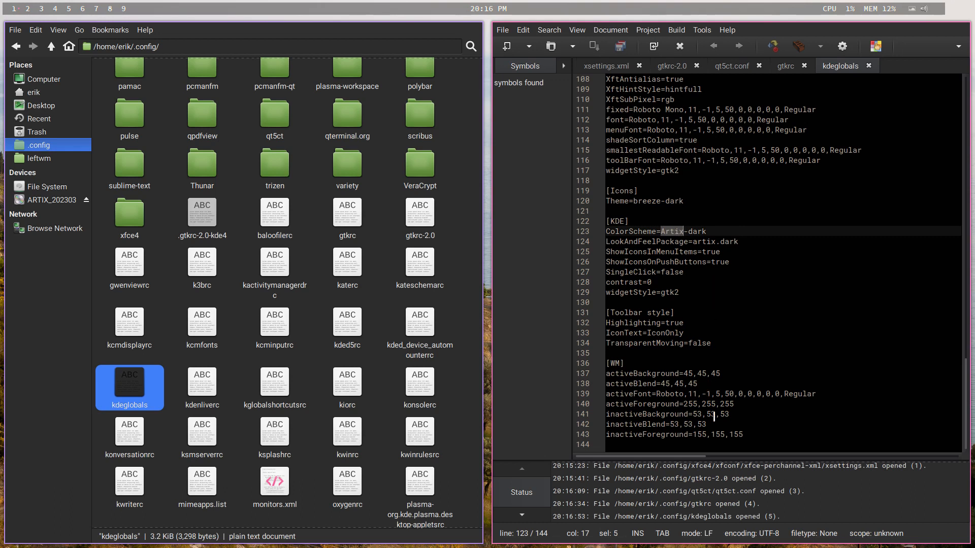
scroll(713, 332, up, 3)
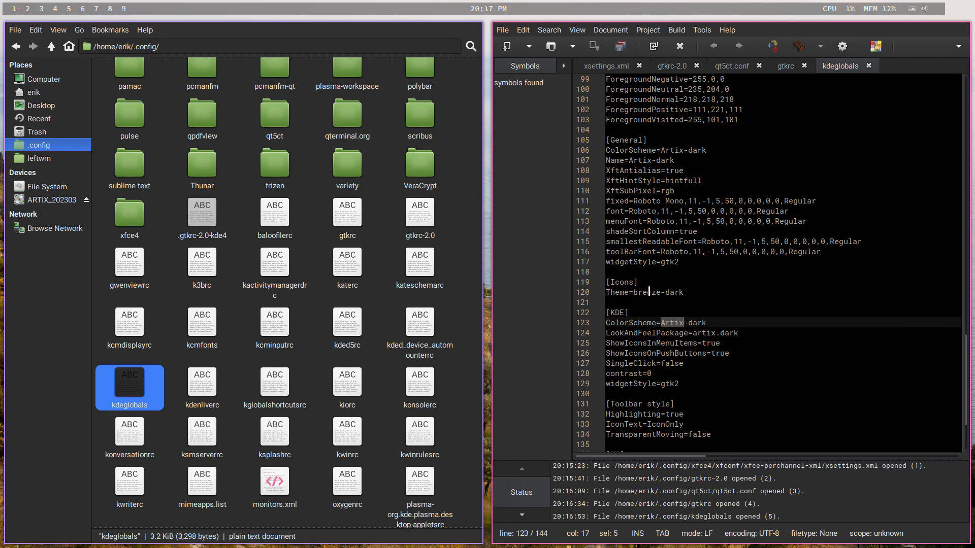
double_click(649, 292)
scroll(271, 336, down, 1)
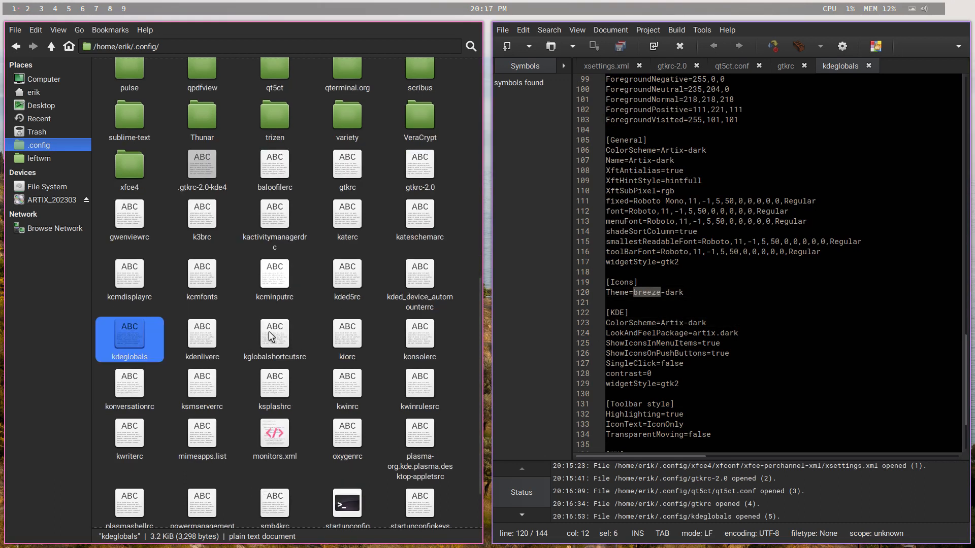
scroll(271, 337, down, 1)
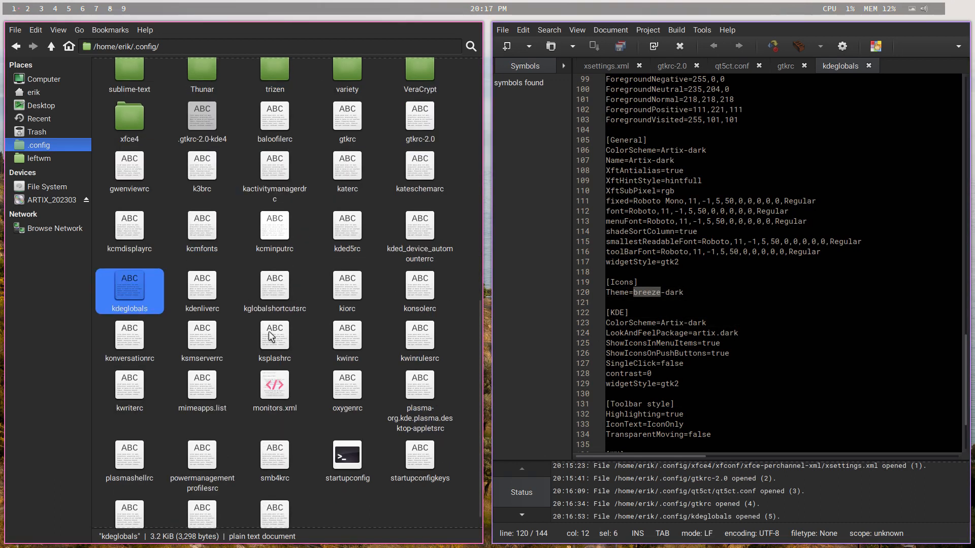
scroll(271, 336, down, 1)
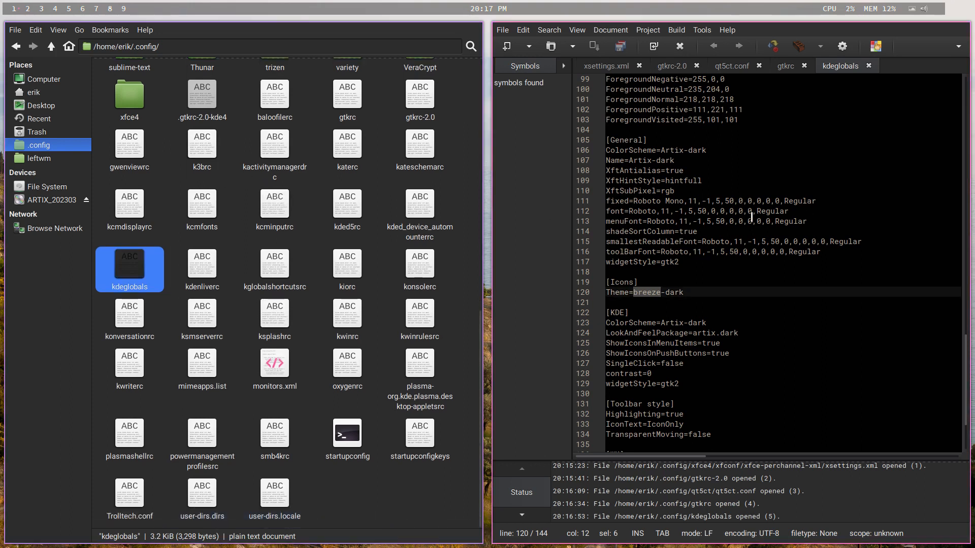
- Close the file manager and Geany, and launch the tweak tool with att from a new terminal, entering the account password
key(super+q)
key(super+q)
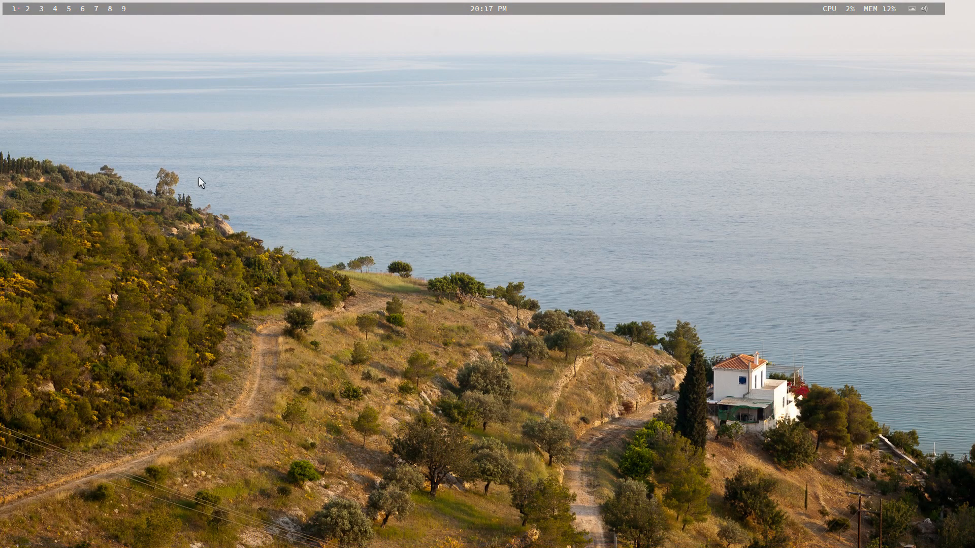
key(super+Return)
text(att)
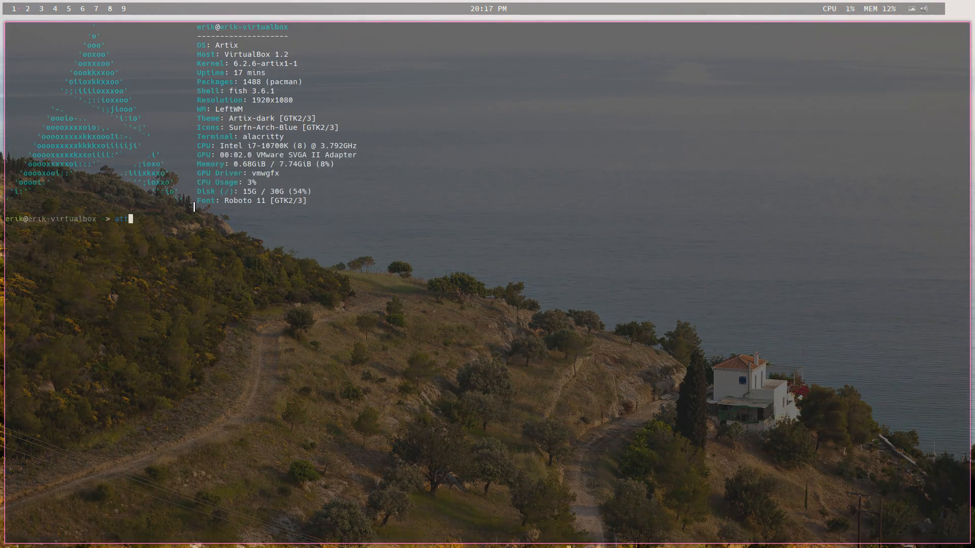
key(Return)
text(****)
key(Return)
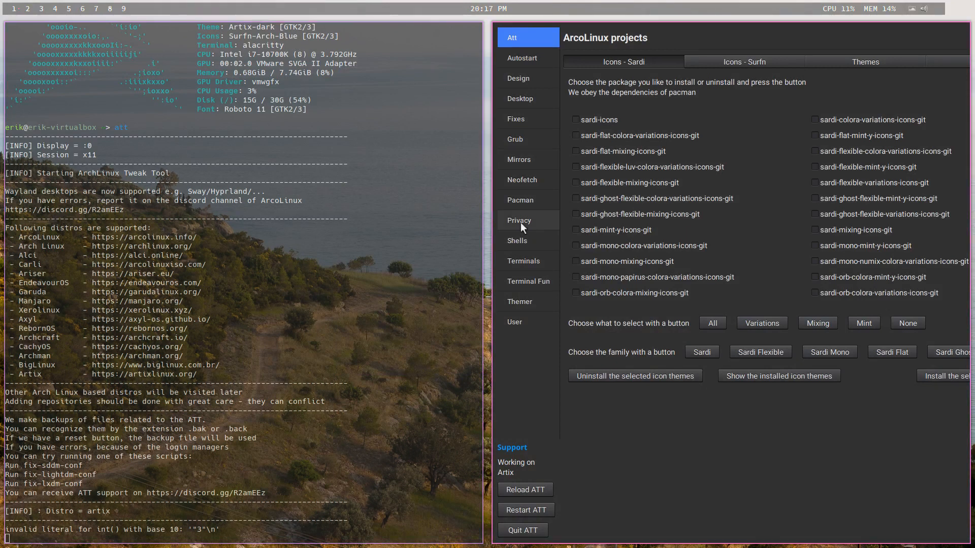
- Review the tweak tool's Pacman repository settings and its shell options for Bash, Zsh and Fish
click(525, 204)
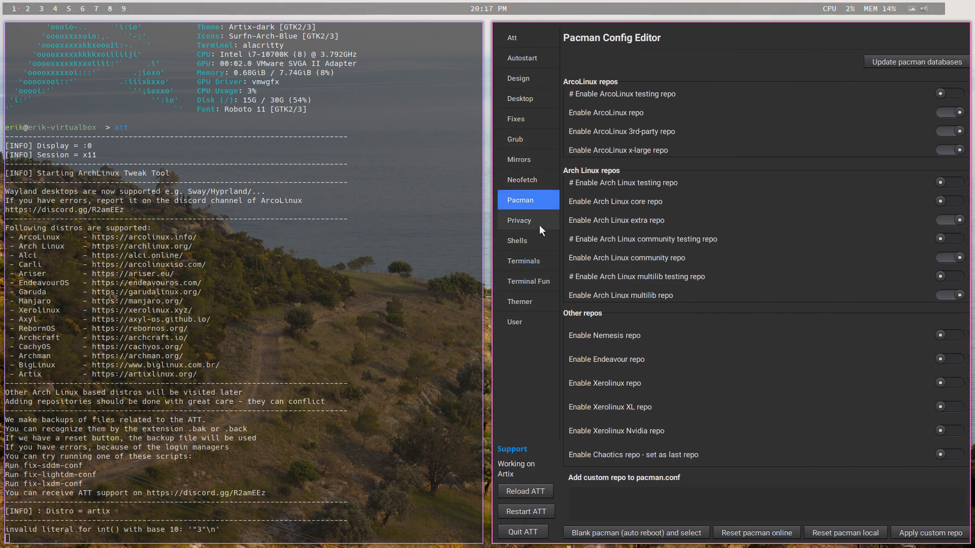
click(534, 224)
click(532, 246)
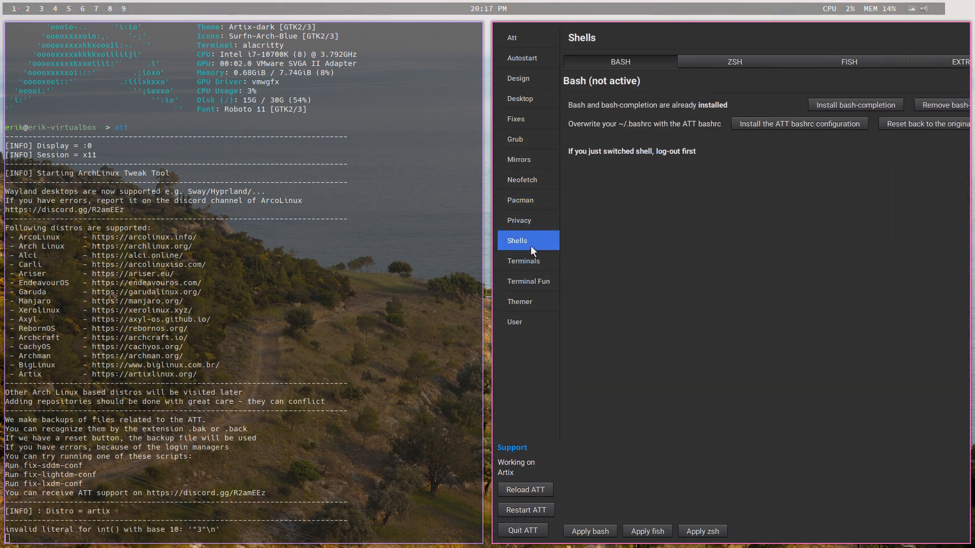
click(936, 59)
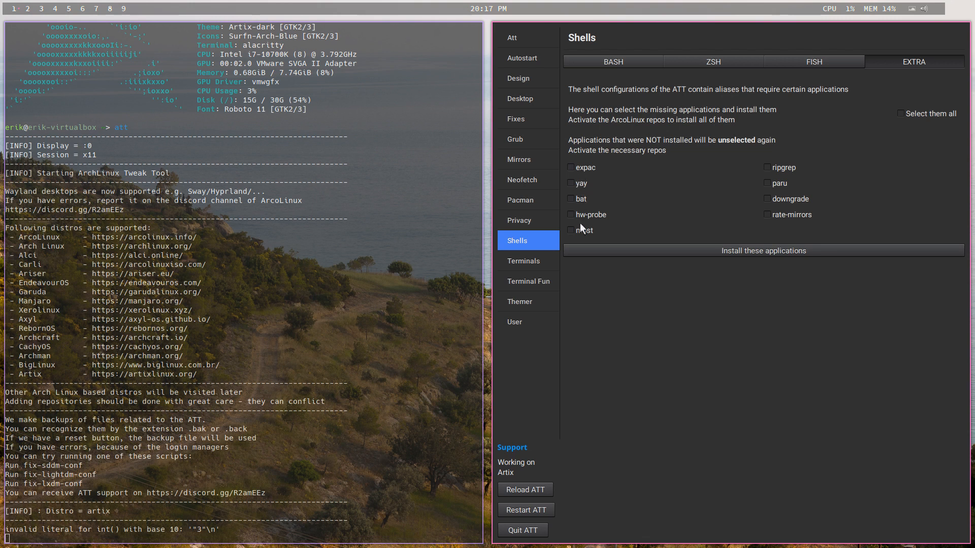
click(639, 61)
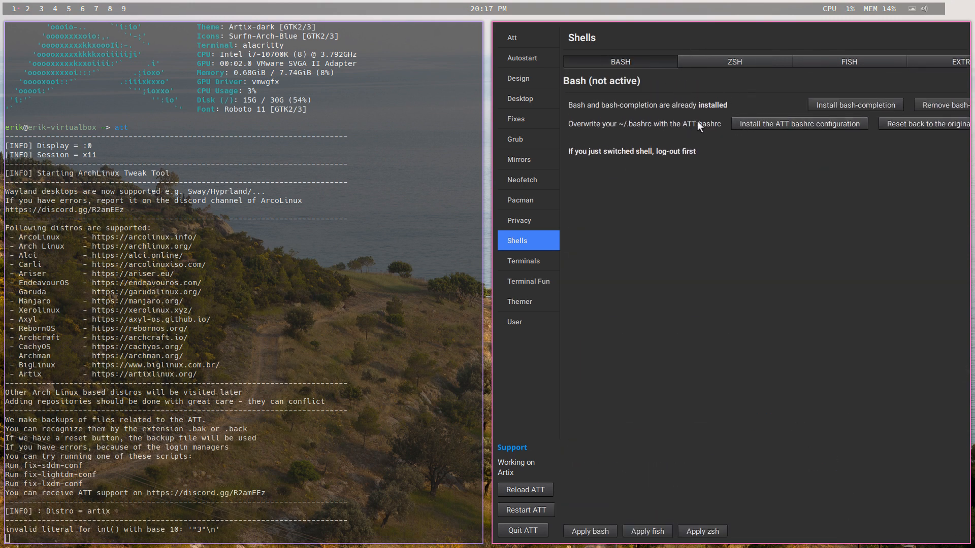
click(737, 62)
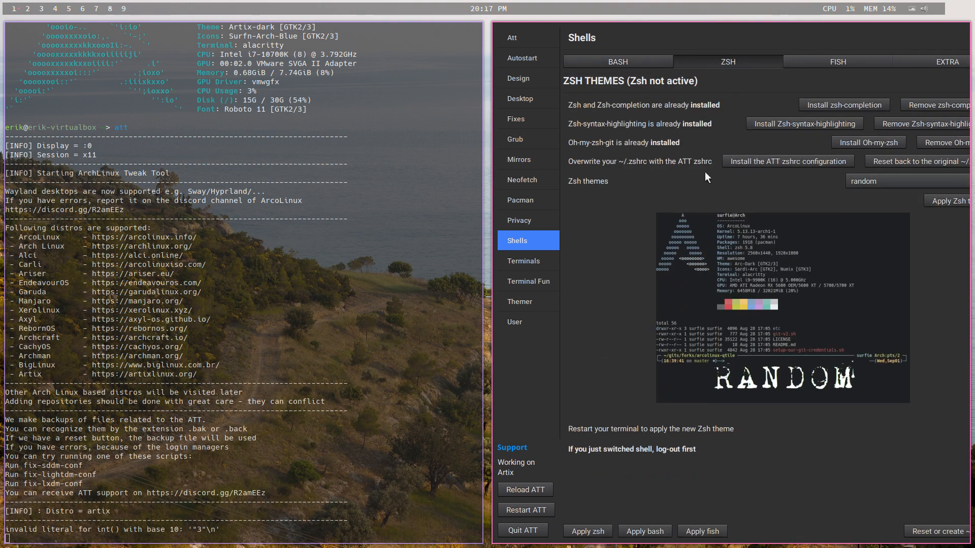
click(837, 63)
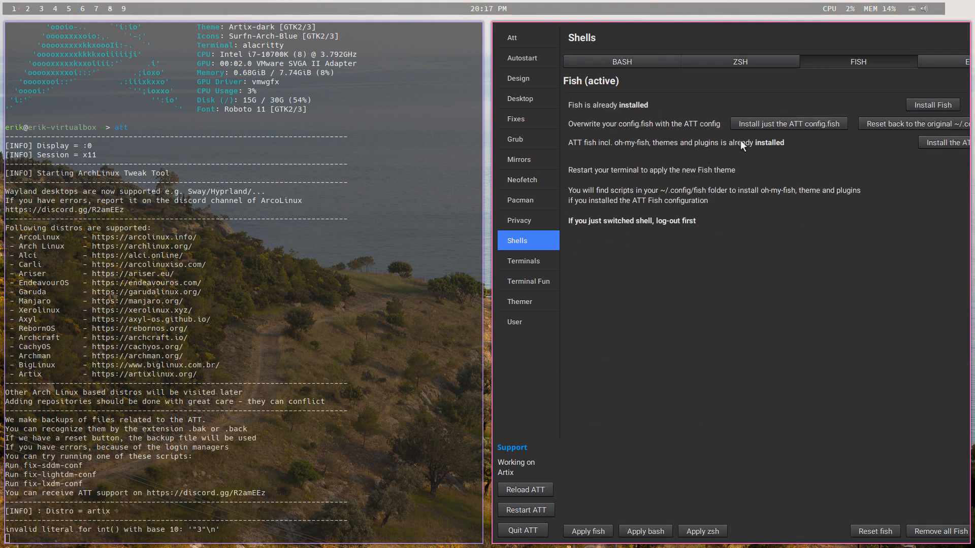
- Select all the extra shell applications that the ATT shell aliases require and install them
click(931, 62)
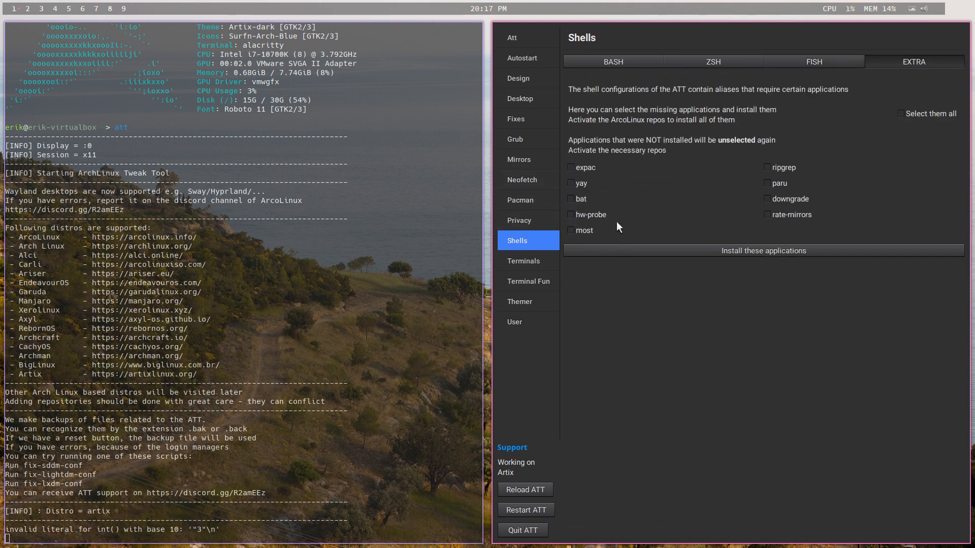
click(900, 113)
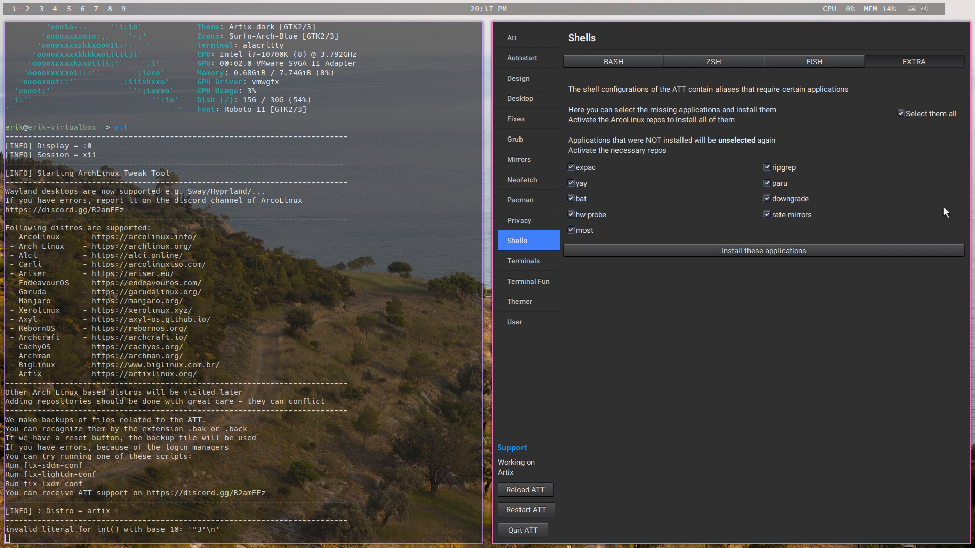
click(794, 254)
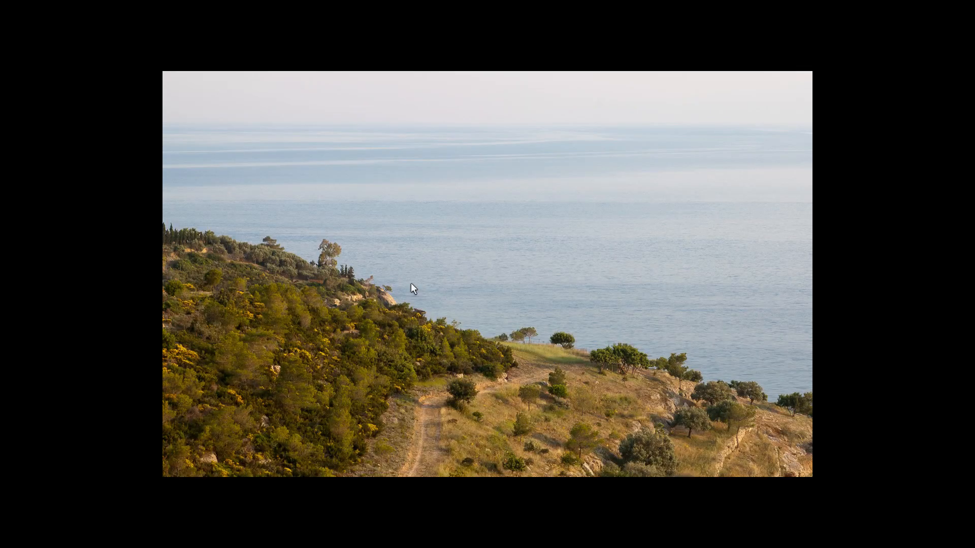
- Run the suggested shell command starting with de in a new terminal, and close the terminal
key(super+shift+Return)
text(x)
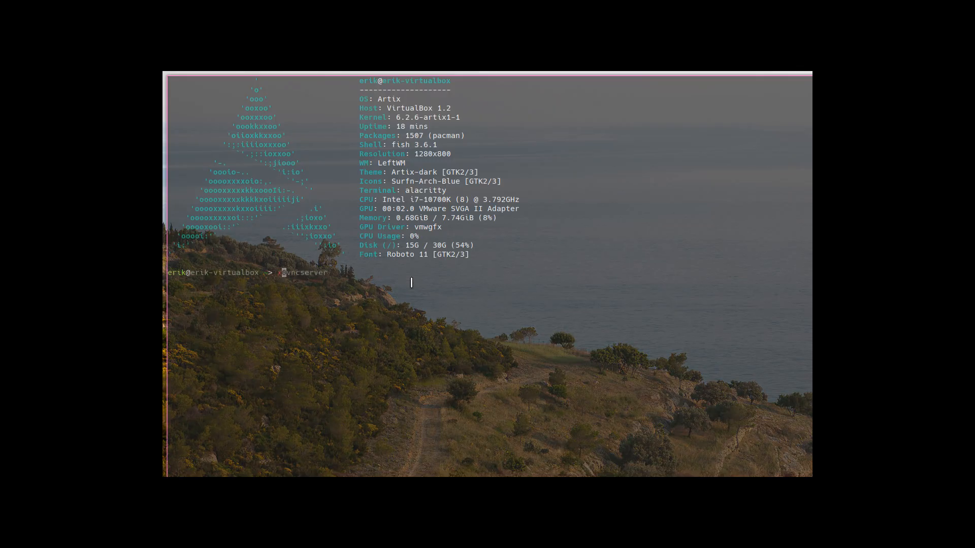
key(BackSpace)
text(de)
key(Right)
key(Return)
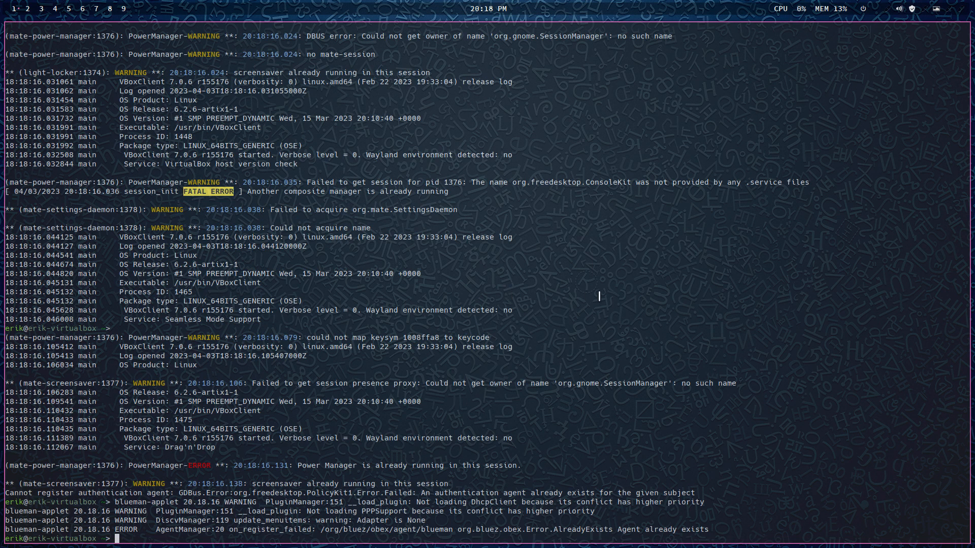
key(super+q)
- Launch the tweak tool with att from a new terminal, entering the account password, and close the Variety Preferences window
key(super+Return)
text(att)
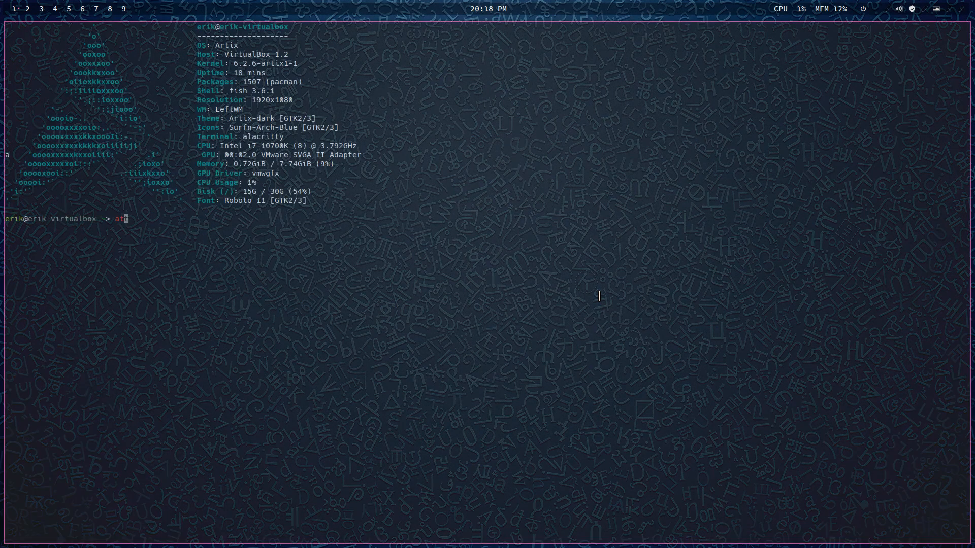
key(Return)
text(***)
key(Return)
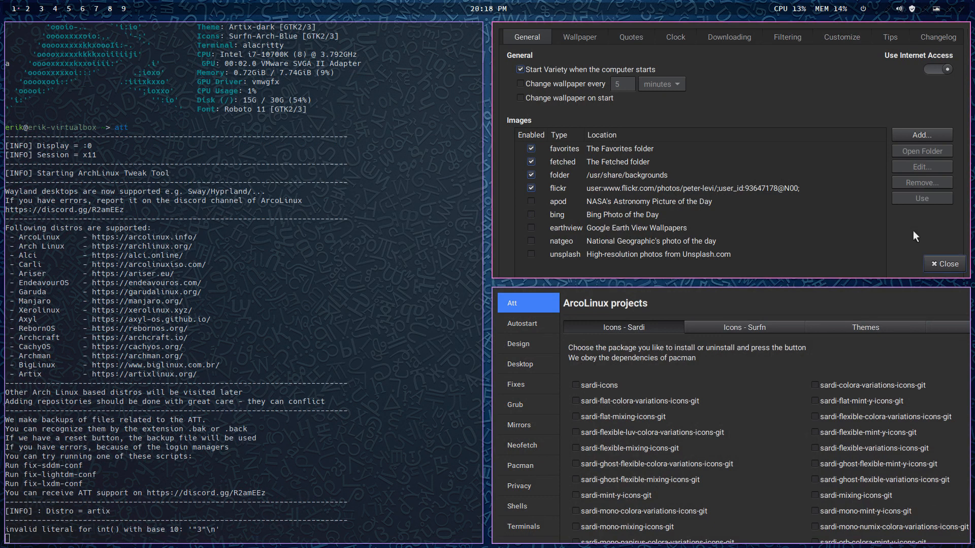
click(931, 261)
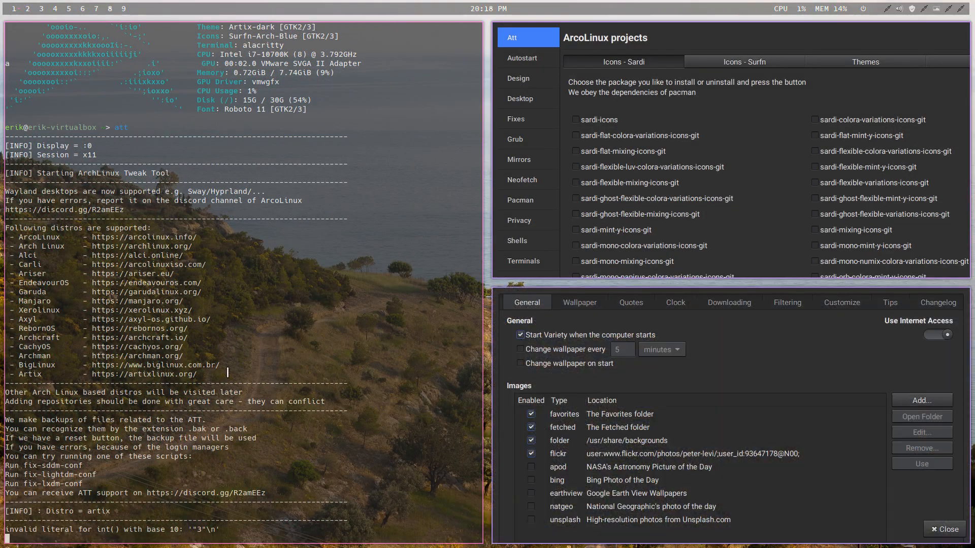
key(super+q)
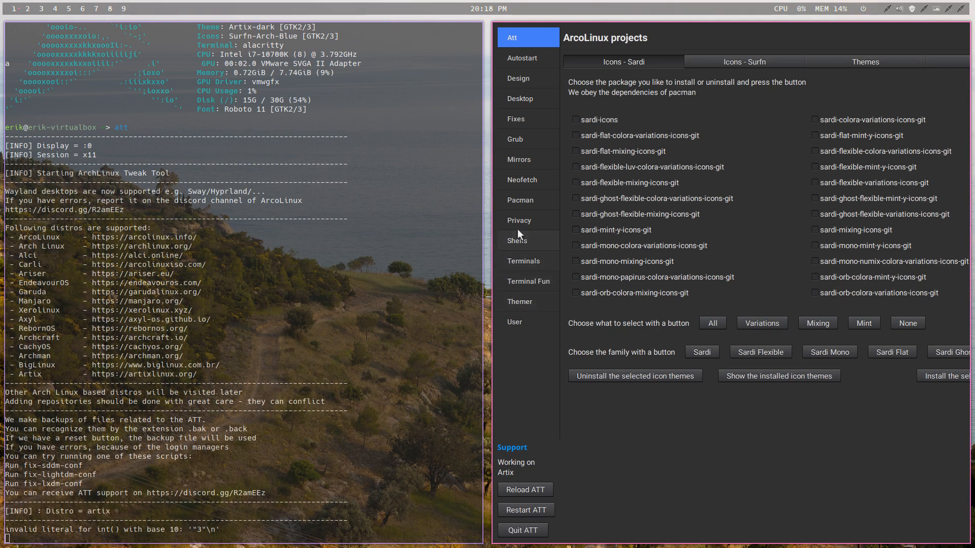
- Install the chadwm desktop with the Desktop Installer and quit the tweak tool
click(539, 95)
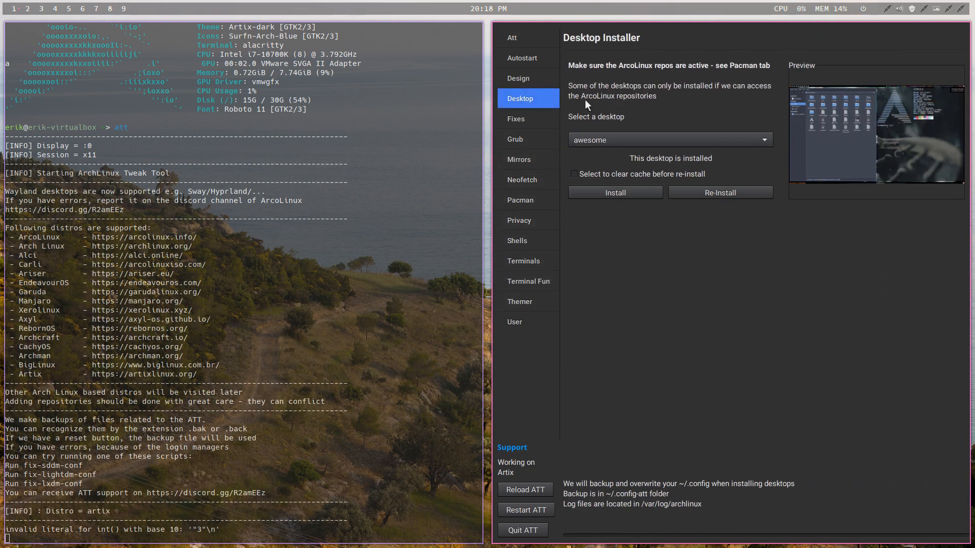
click(640, 138)
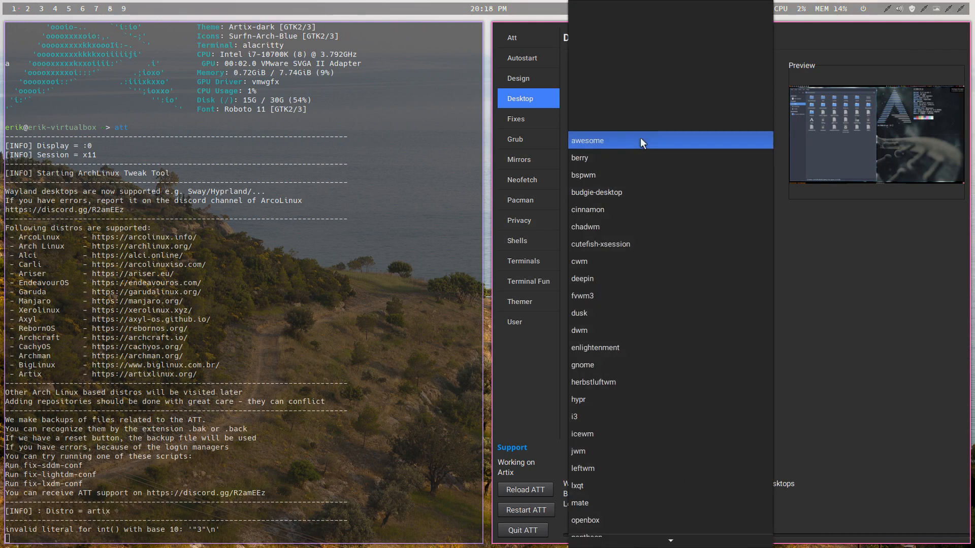
click(632, 229)
click(623, 196)
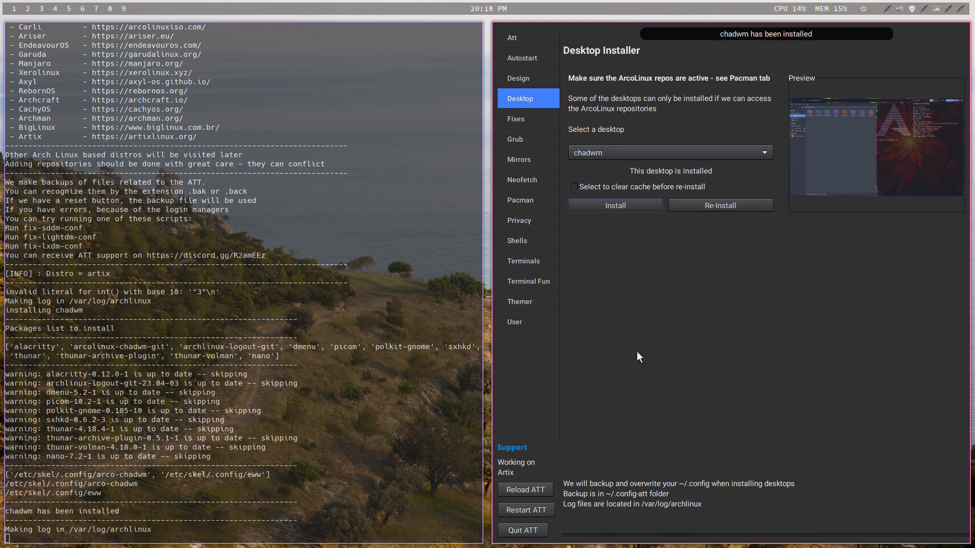
click(530, 530)
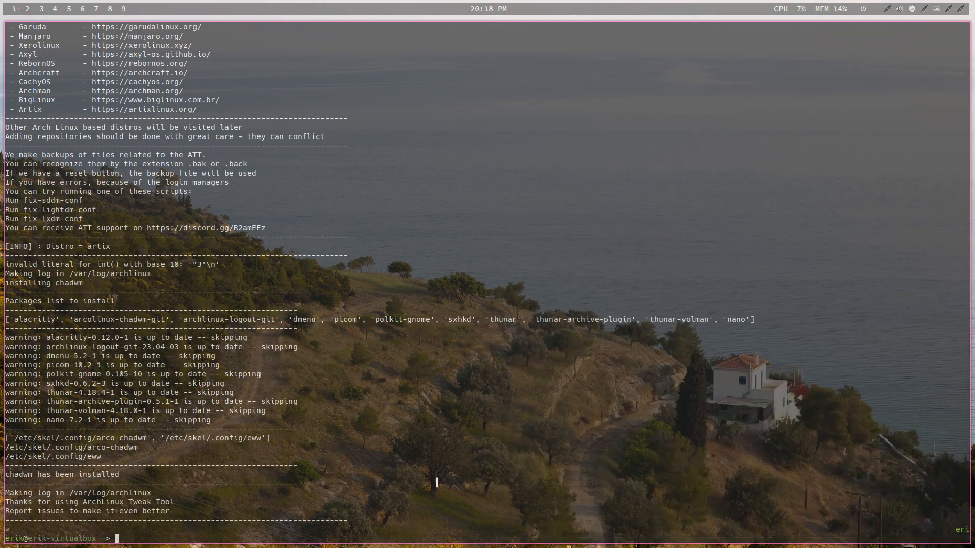
- Close the terminal, log out of LeftWM, and log in to the Chadwm session with the account password
key(super+q)
key(super+x)
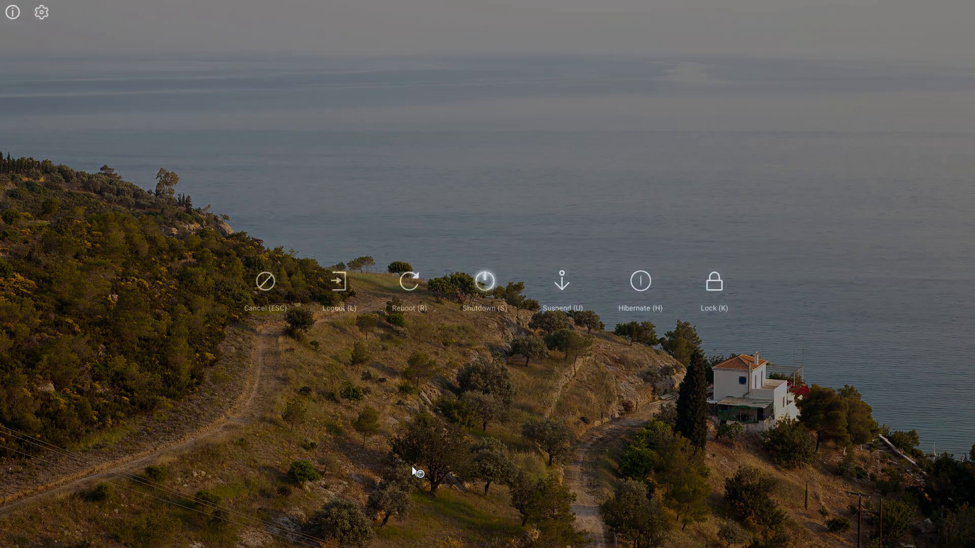
key(l)
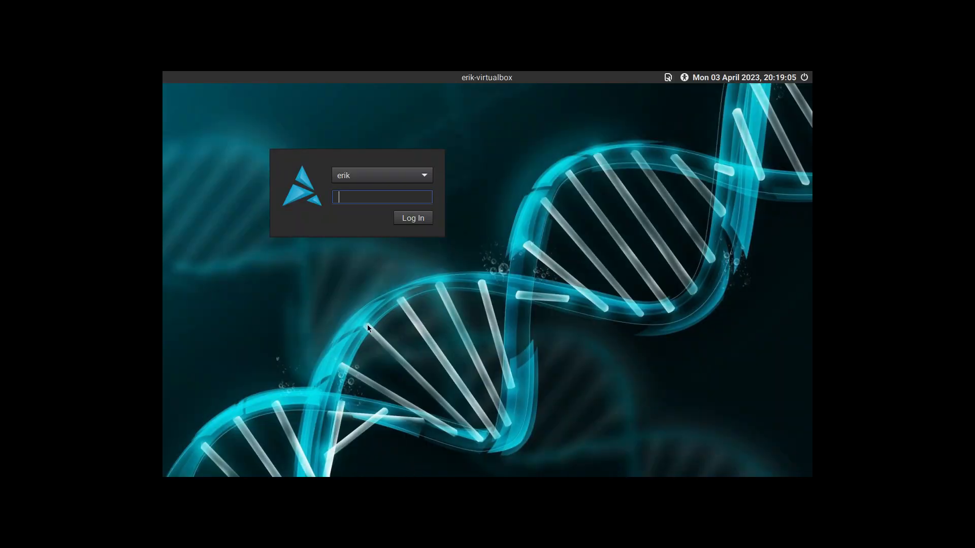
click(668, 77)
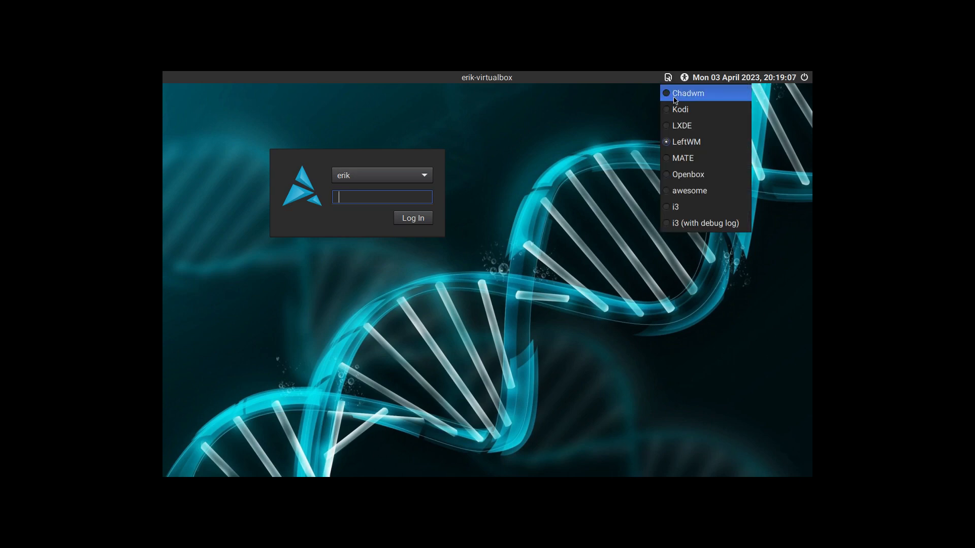
click(675, 94)
text(•••••)
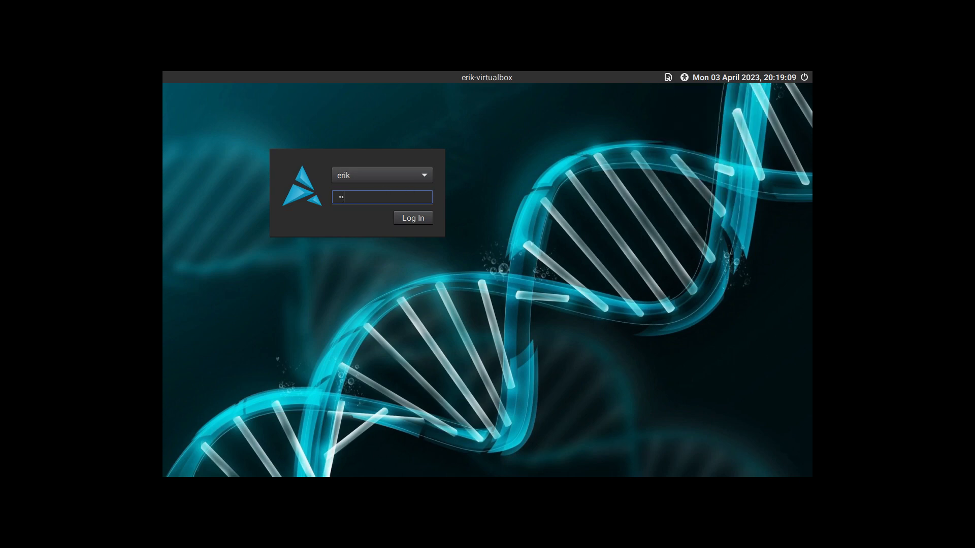
key(Return)
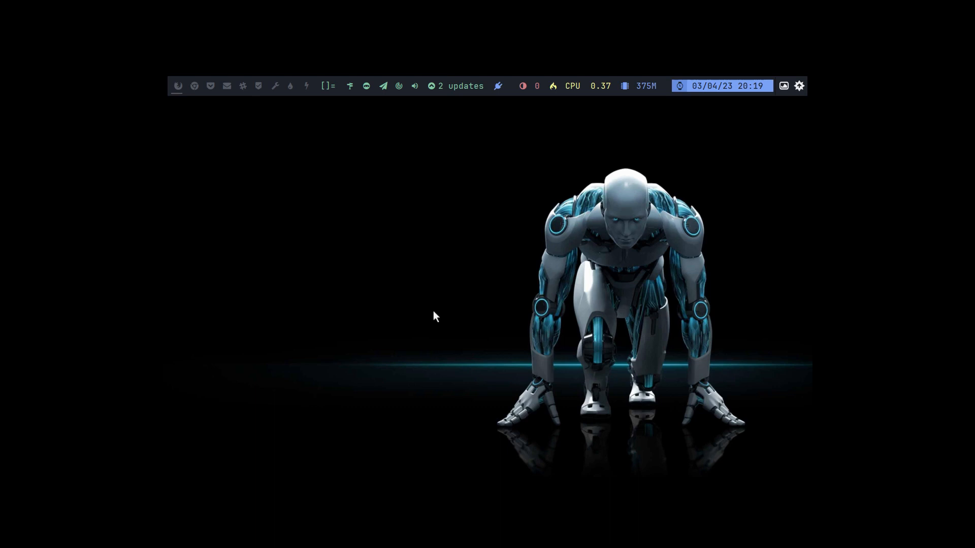
- In a new terminal in the Chadwm session, run the suggested command starting with de, and close the terminal
key(super+Return)
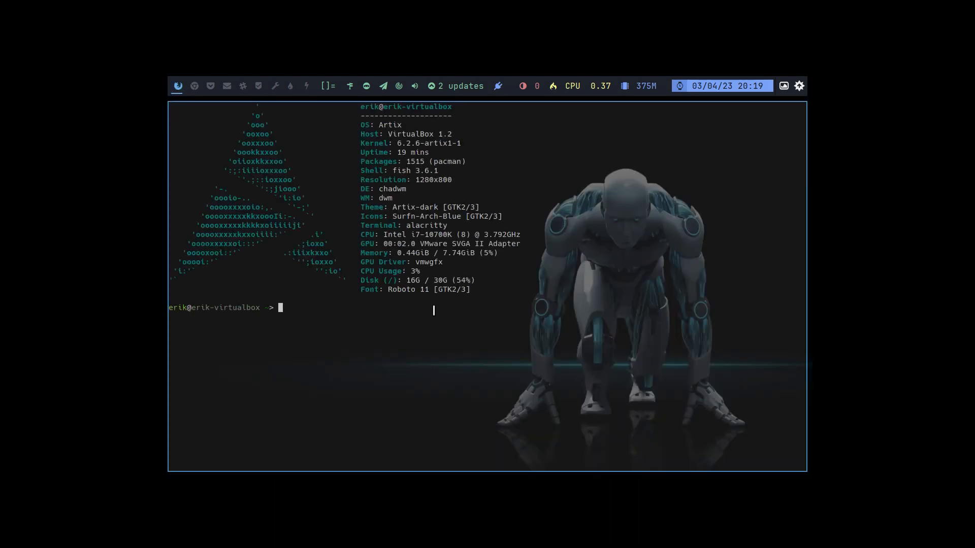
text(dex)
key(Right)
key(Return)
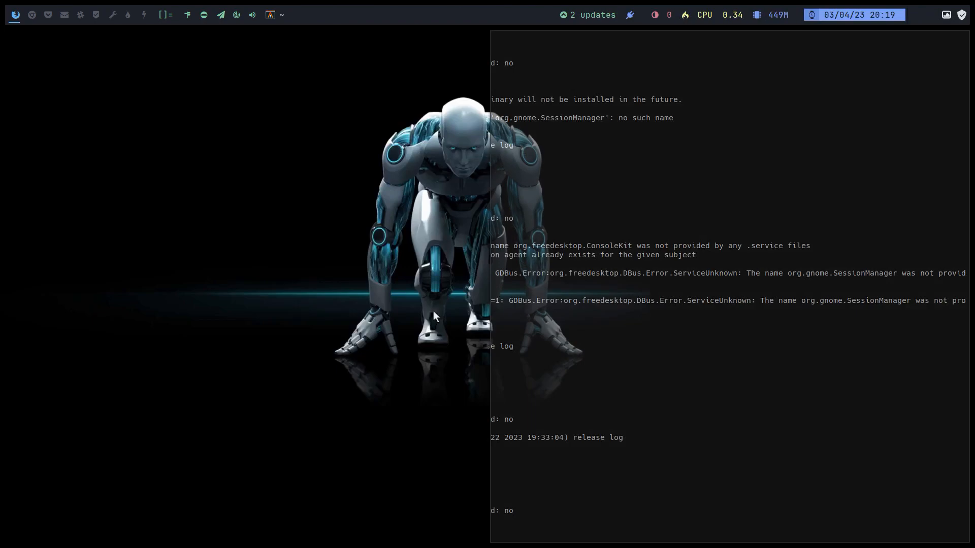
key(super+q)
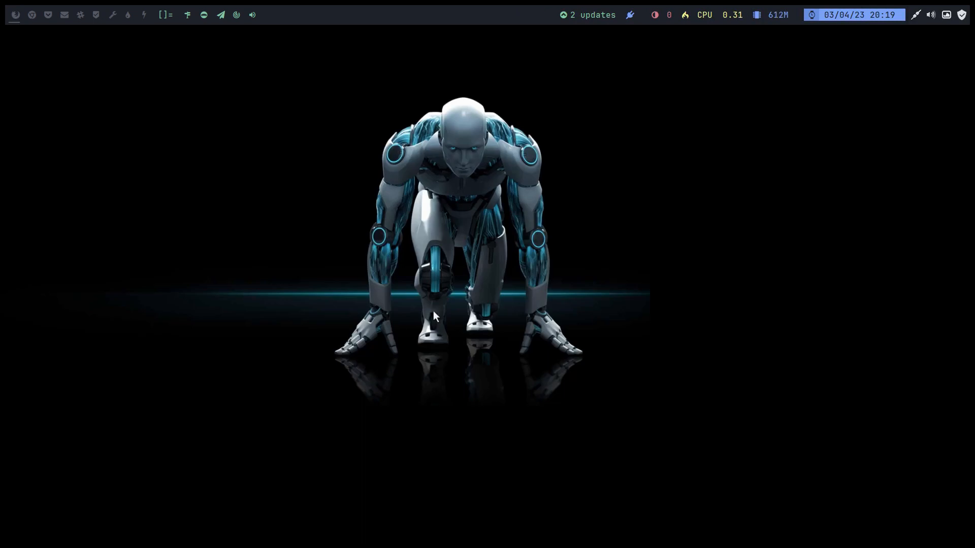
- Start the tweak tool in Chadwm with the att command from a new terminal, entering the account password
key(super+Return)
text(att)
key(Return)
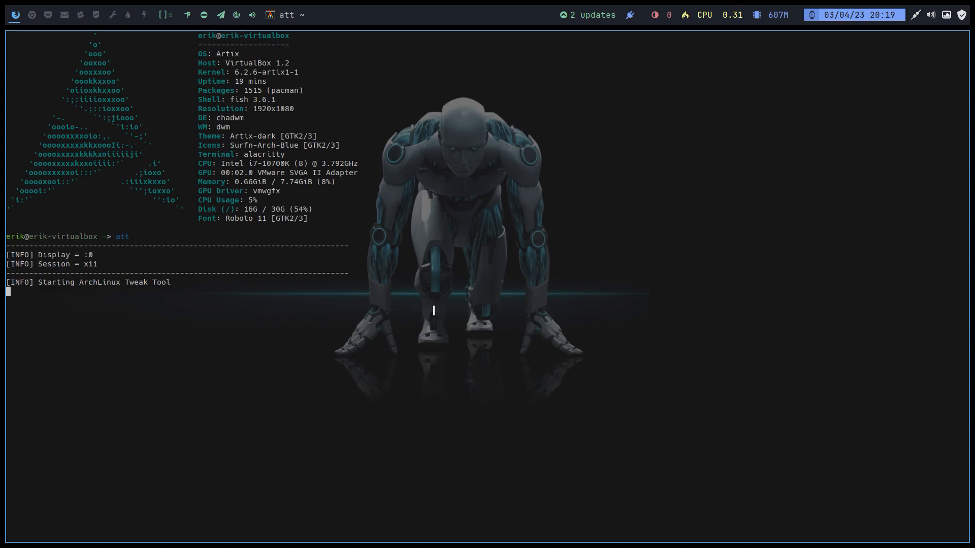
text(•••)
key(Return)
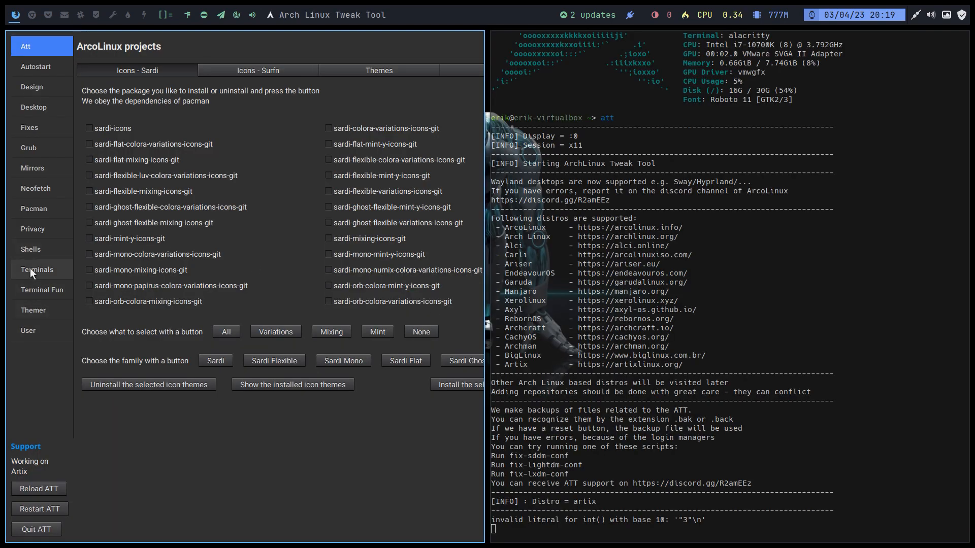
- Show the Terminal Fun utilities and check the current Neofetch output in a new terminal on the second workspace
click(33, 289)
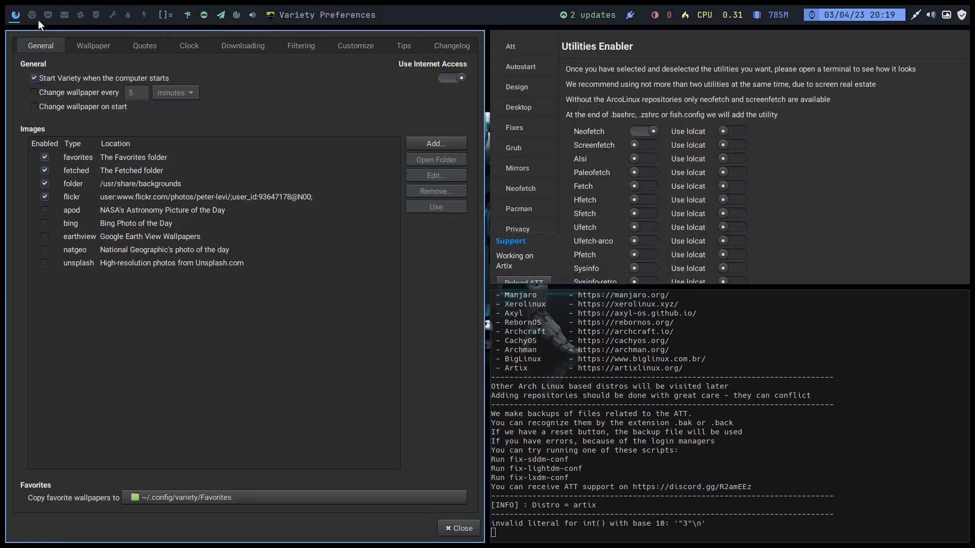
click(32, 16)
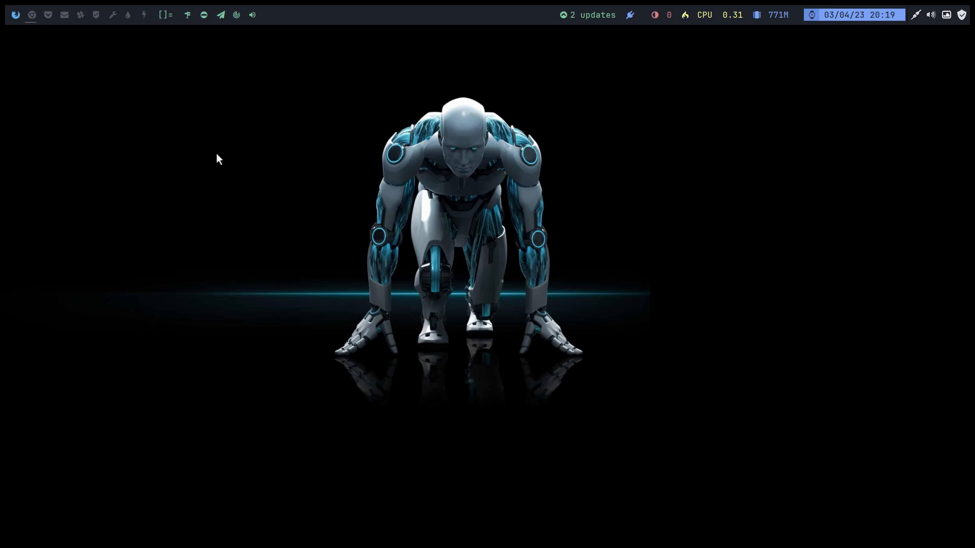
key(super+Return)
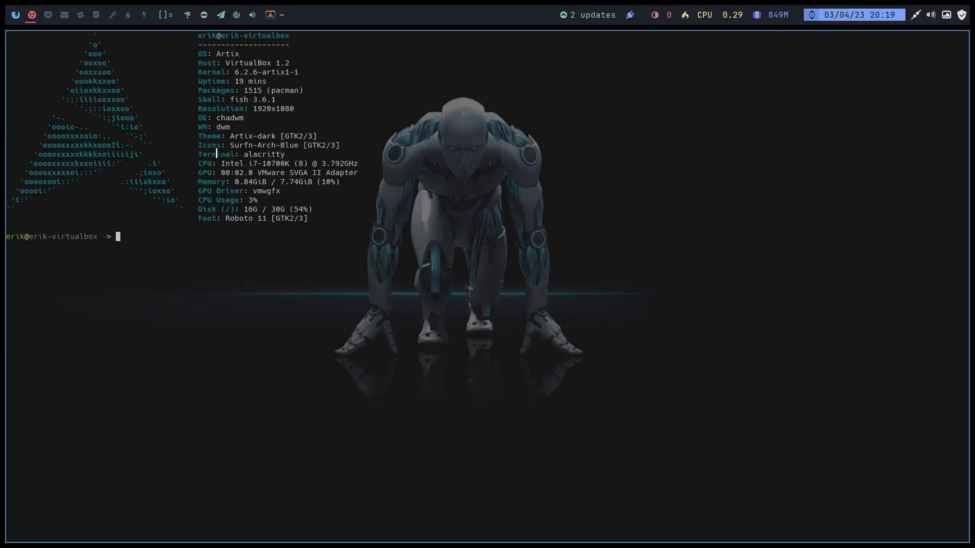
click(15, 15)
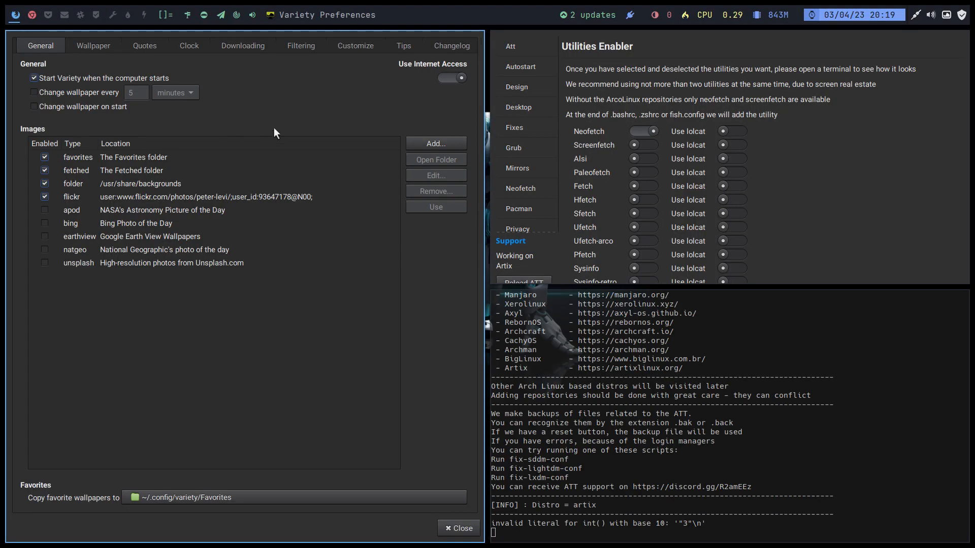
- Close Variety Preferences, enable lolcat for Neofetch, and check its output in another terminal on the second workspace
key(super+q)
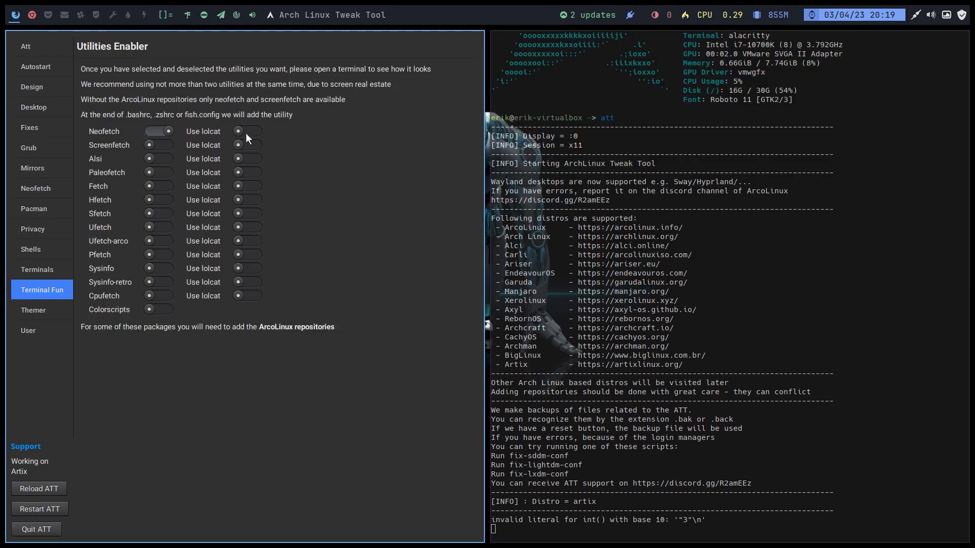
click(35, 16)
key(super+Return)
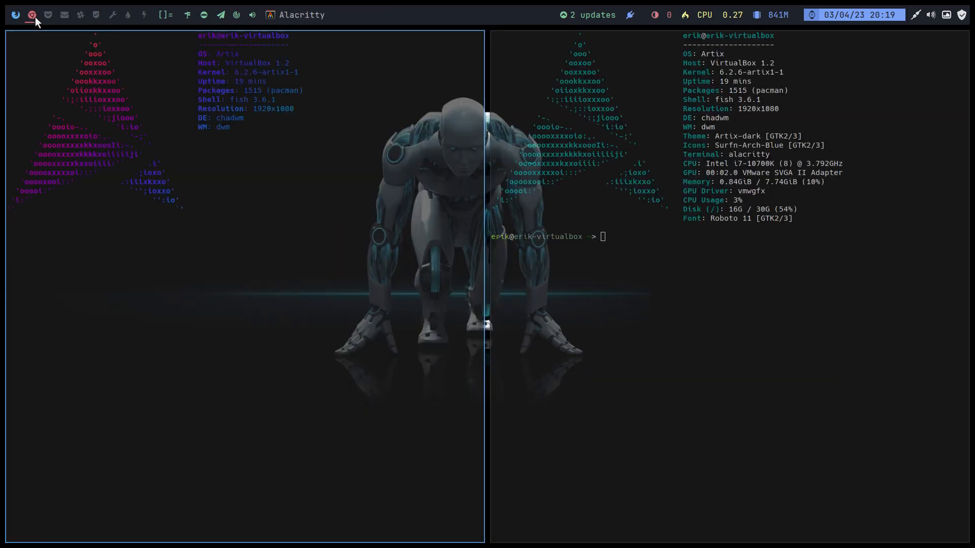
- Replace Neofetch with Screenfetch using lolcat, and check the output in a new terminal on the third workspace
click(15, 15)
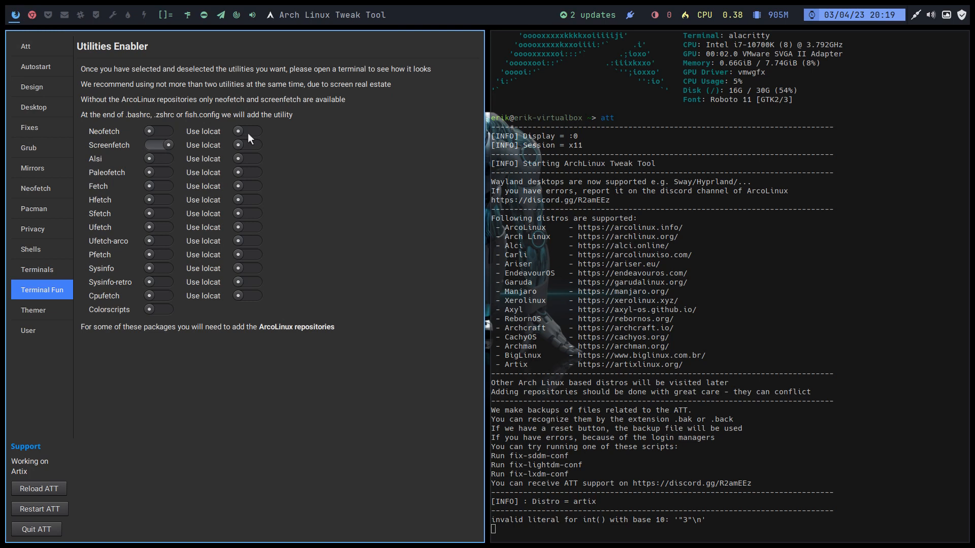
click(253, 146)
click(35, 14)
click(47, 15)
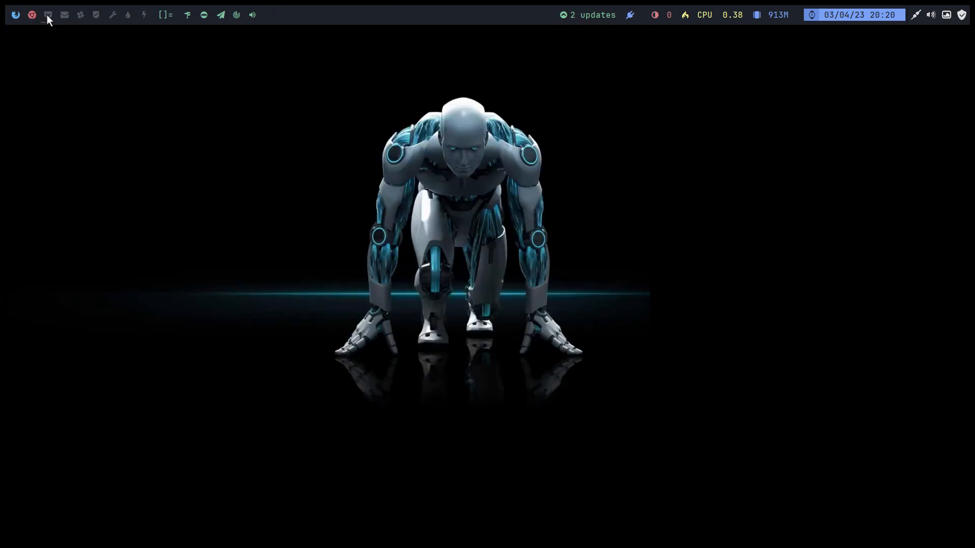
key(super+Return)
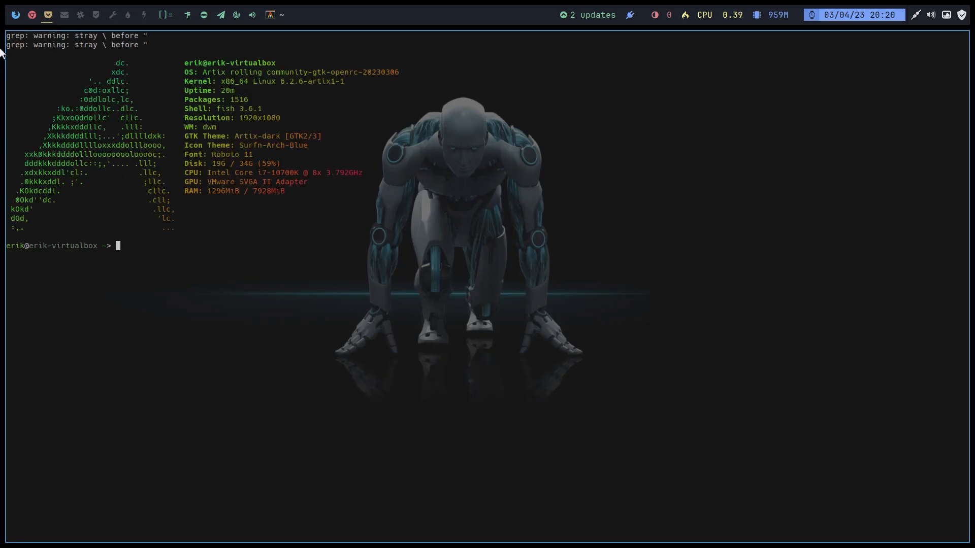
mouse_move(32, 16)
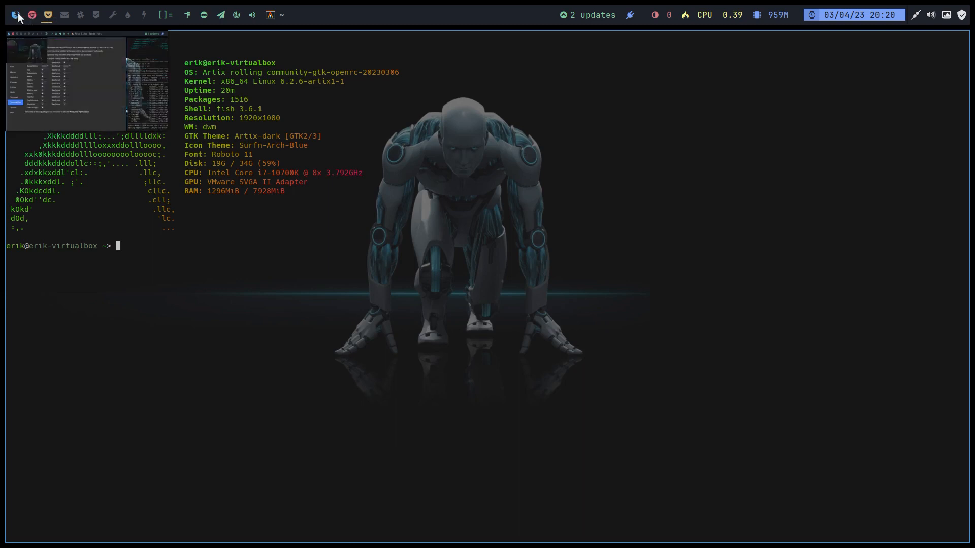
- Disable Screenfetch and enable Alsi with lolcat as the terminal utility
click(15, 15)
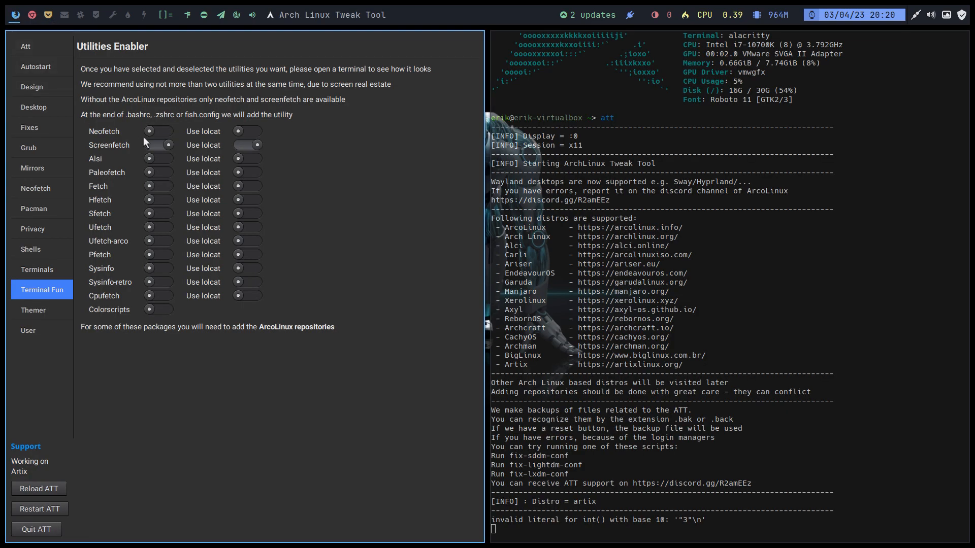
click(154, 144)
click(245, 158)
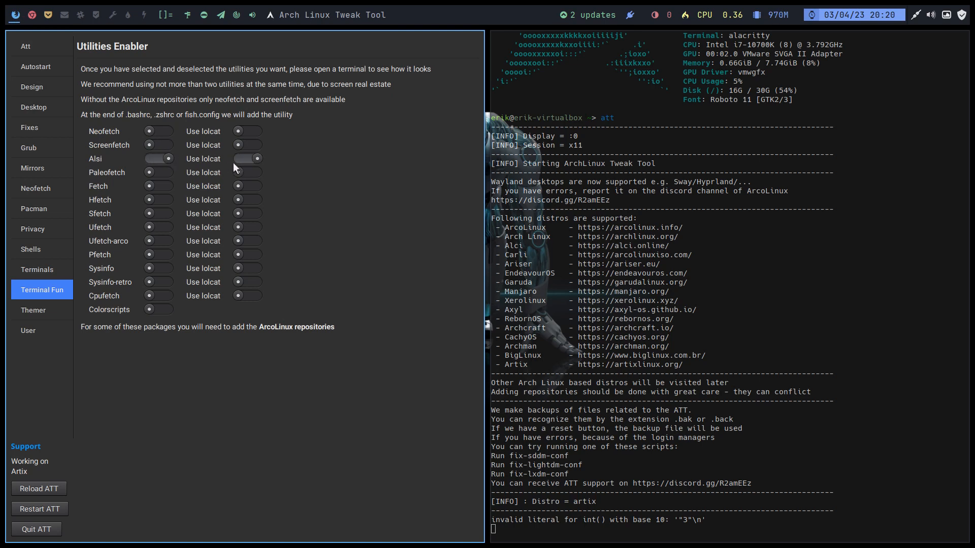
- Check the Alsi output in a new terminal on the fourth workspace and return to the utilities list on the first
click(62, 15)
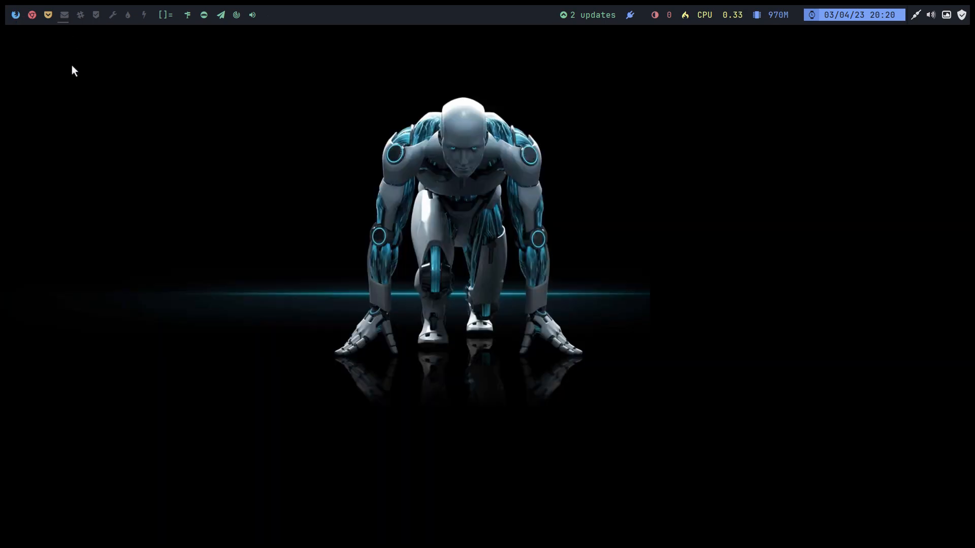
key(super+Return)
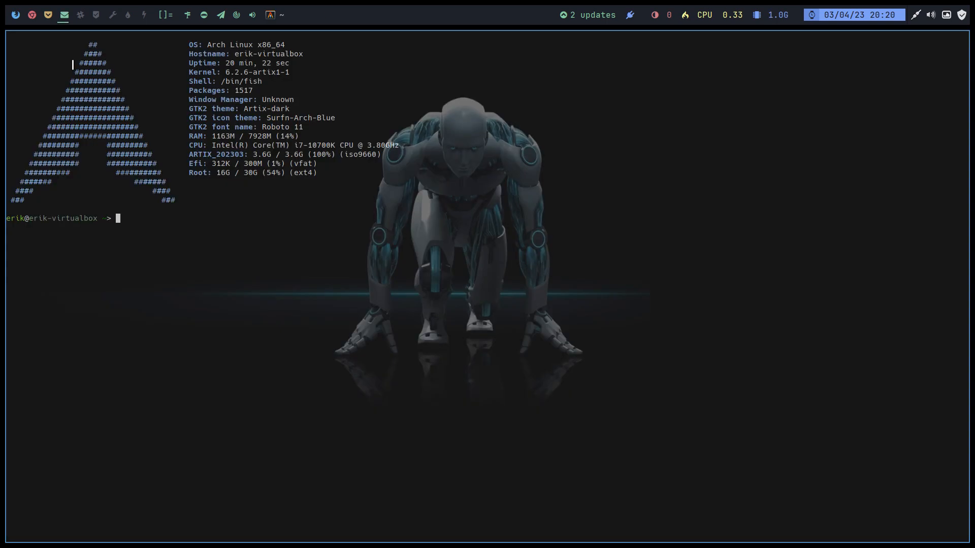
click(15, 15)
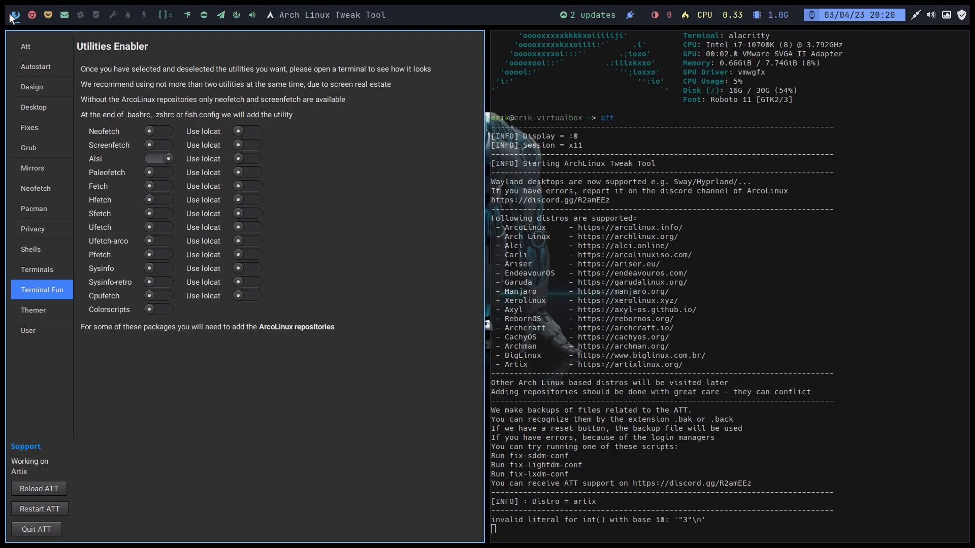
- Enable Colorscripts alongside Alsi and check the combined output in another terminal on the fourth workspace
click(163, 310)
click(63, 15)
key(super+Return)
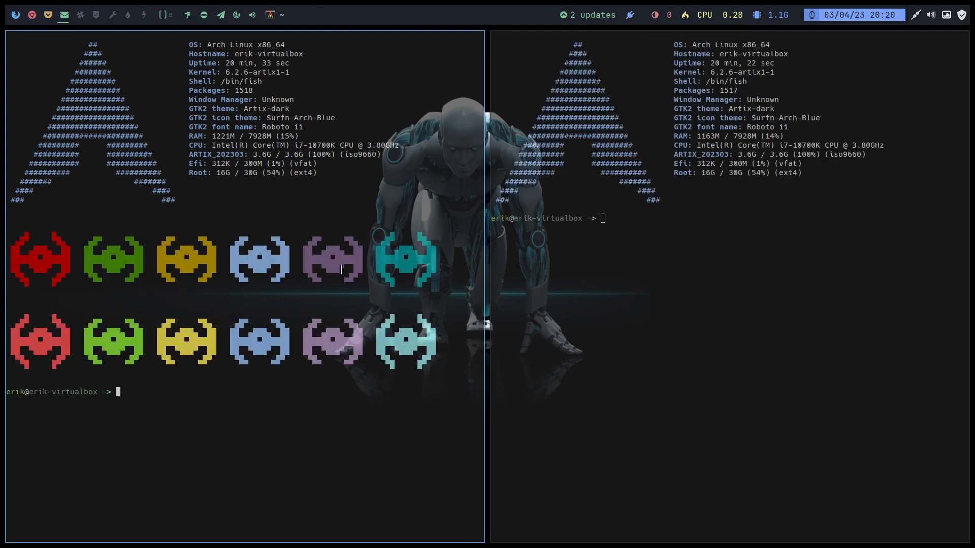
- Open a new terminal on each of workspaces five to nine to compare the random Colorscripts designs
click(79, 14)
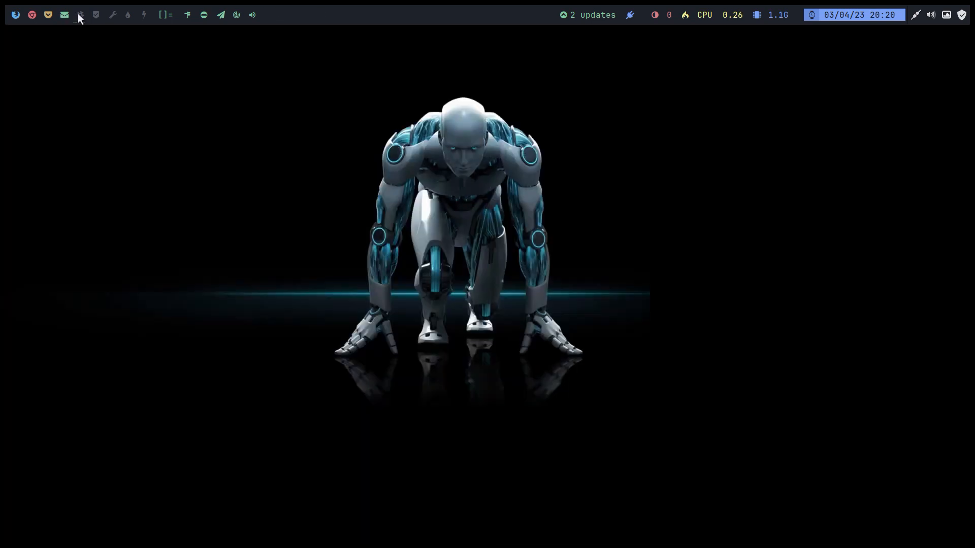
key(super+Return)
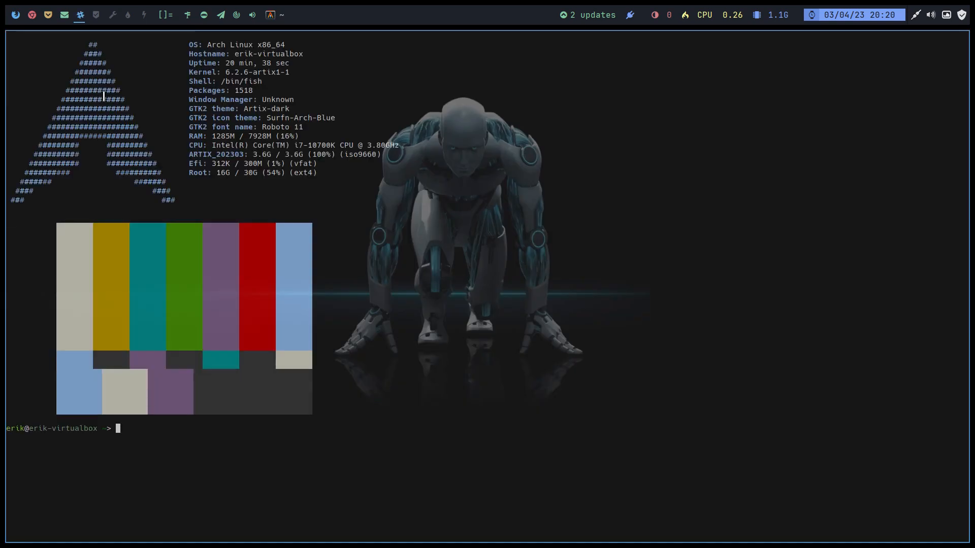
click(95, 16)
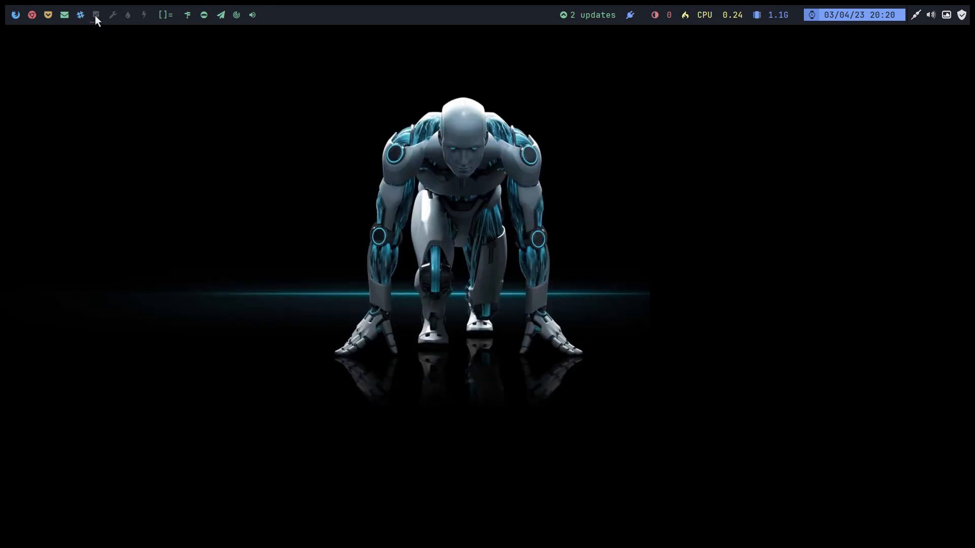
key(super+Return)
click(111, 18)
key(super+Return)
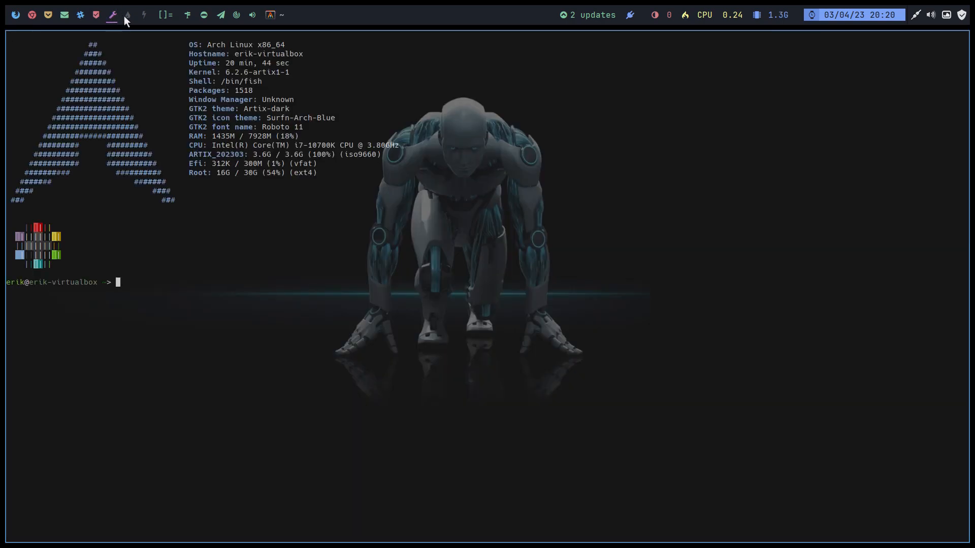
click(125, 17)
key(super+Return)
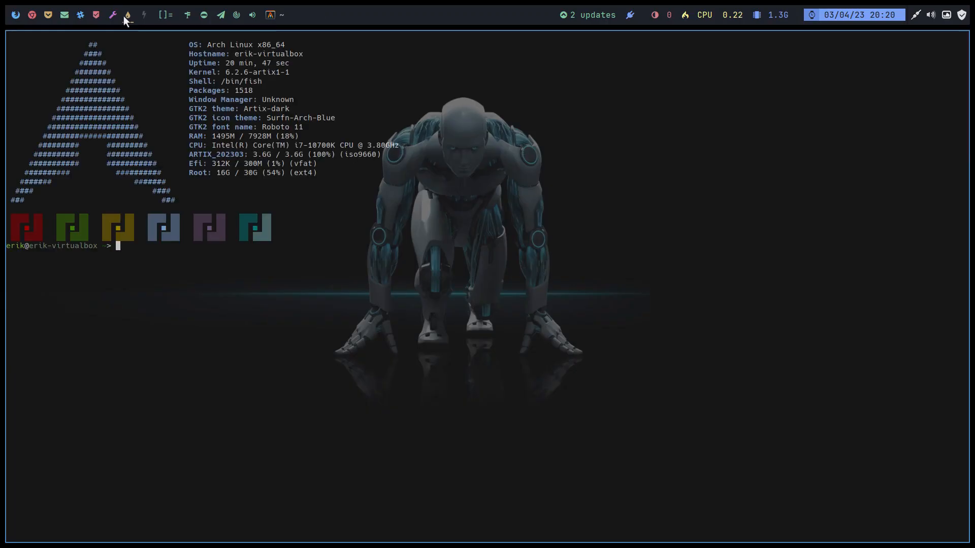
click(142, 15)
key(super+Return)
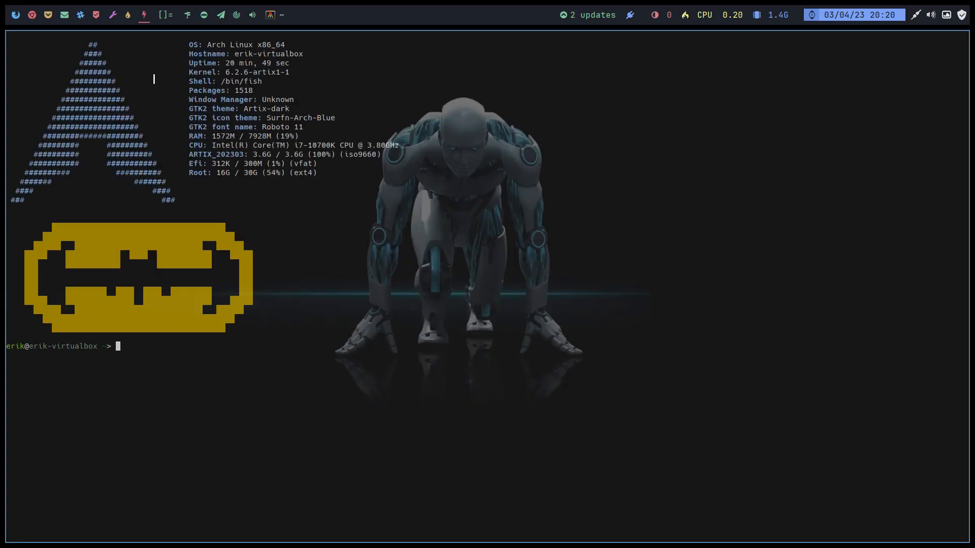
- Close all the test terminals on workspaces nine down to two
key(super+q)
click(127, 18)
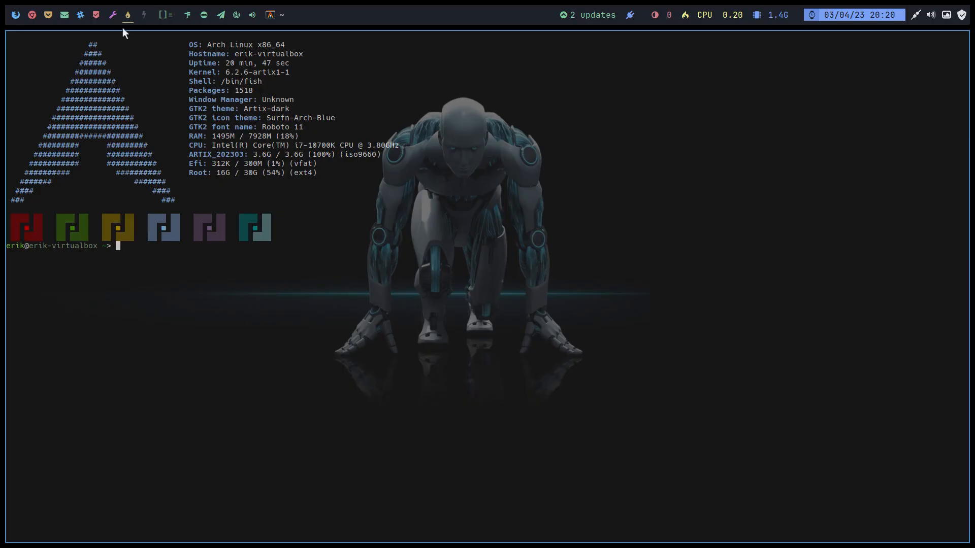
key(super+q)
click(111, 16)
key(super+q)
click(97, 16)
key(super+q)
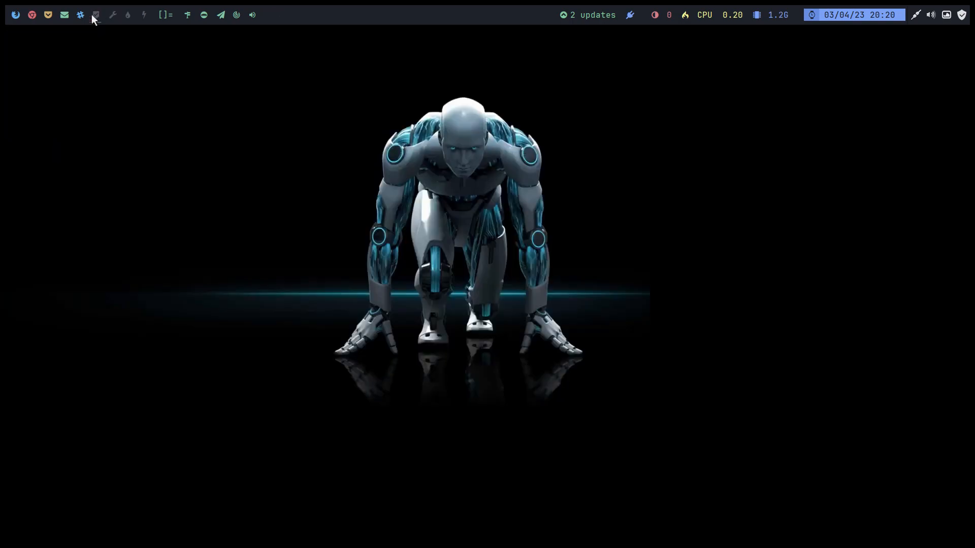
click(79, 16)
key(super+q)
click(50, 13)
key(super+q)
click(58, 14)
key(super+q)
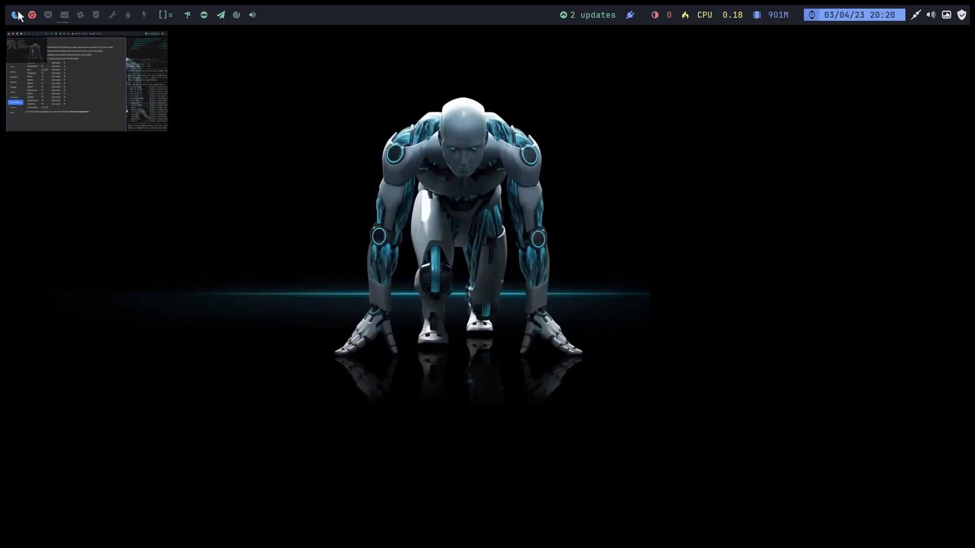
click(29, 14)
key(super+q)
key(super+q)
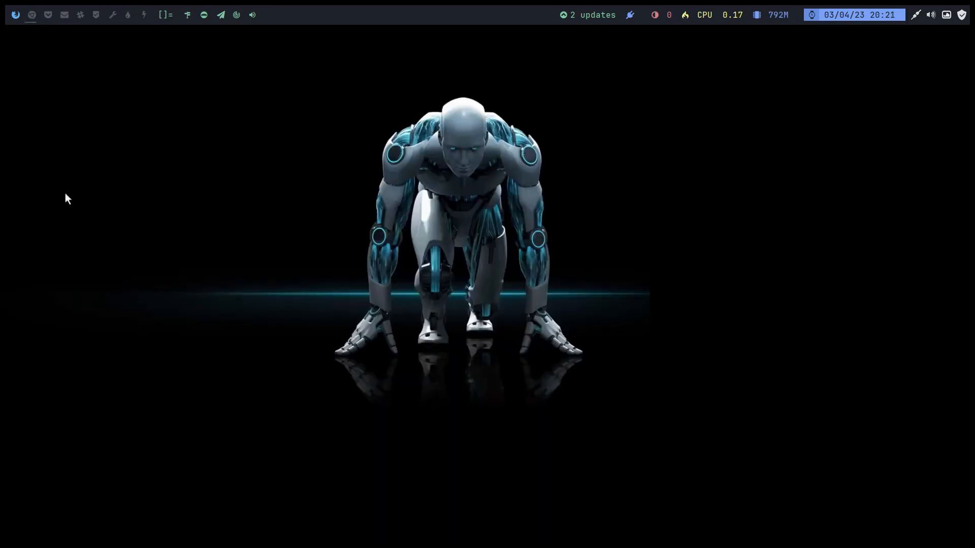
- Return to the tweak tool on the first workspace and apply the powerarrow theme for Awesome in the Themer
click(15, 15)
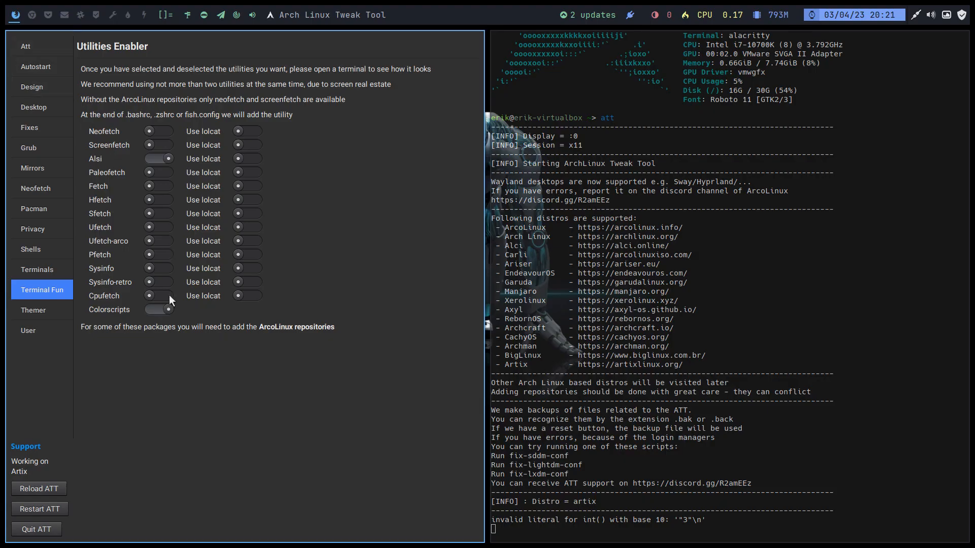
click(41, 310)
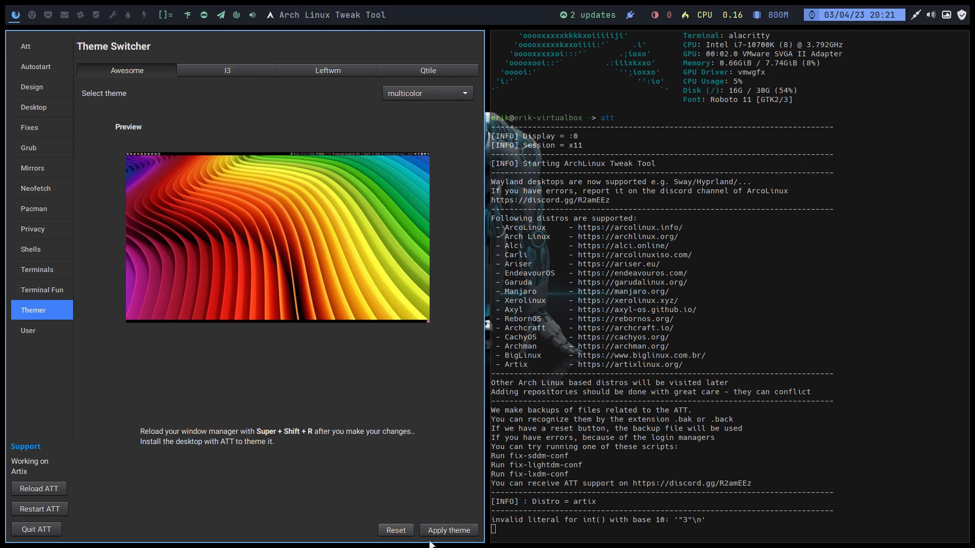
click(419, 92)
click(431, 109)
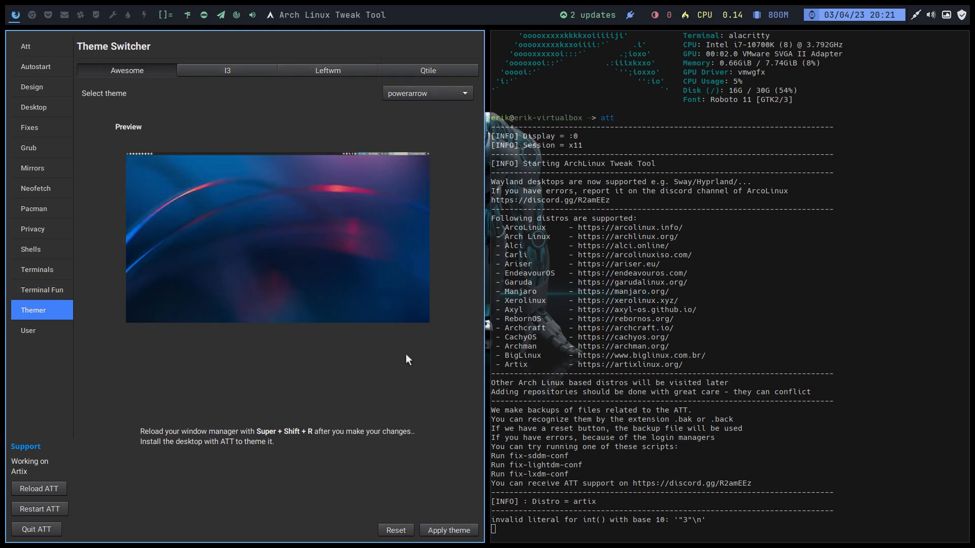
click(449, 530)
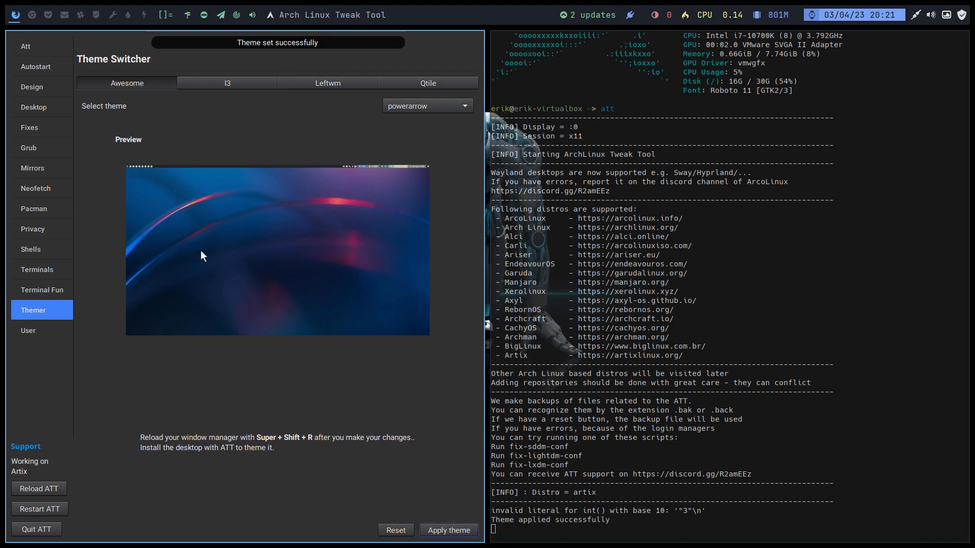
- Apply the arcolinux-firedust theme for i3
click(233, 88)
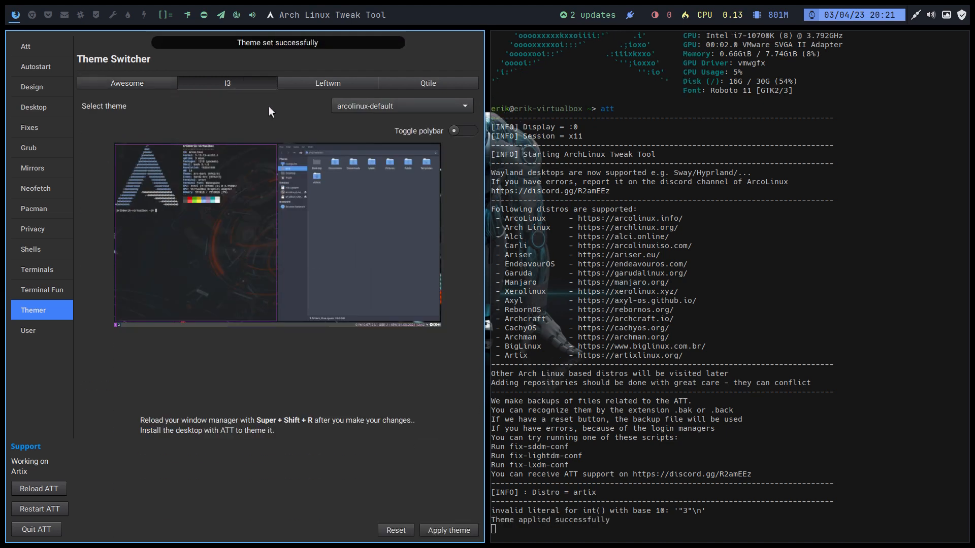
click(404, 93)
click(404, 127)
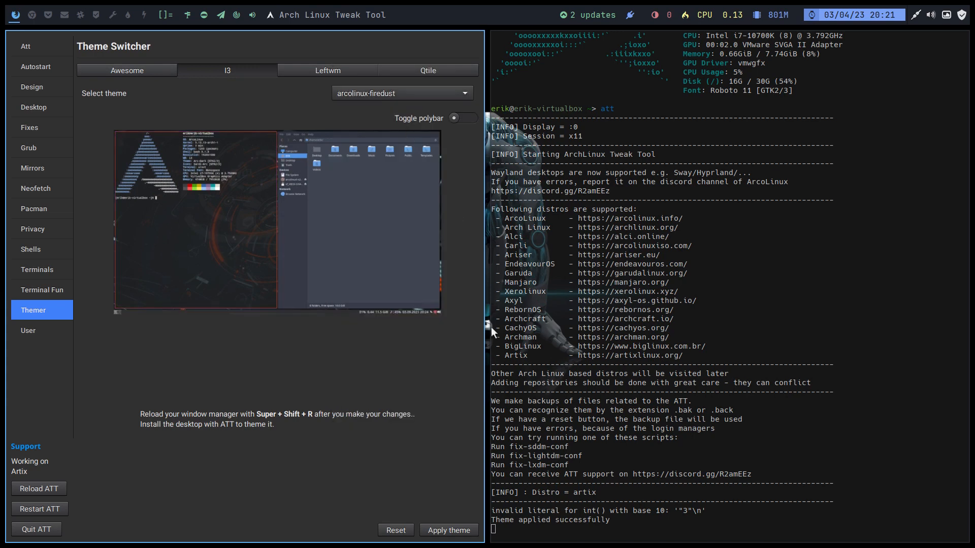
click(458, 533)
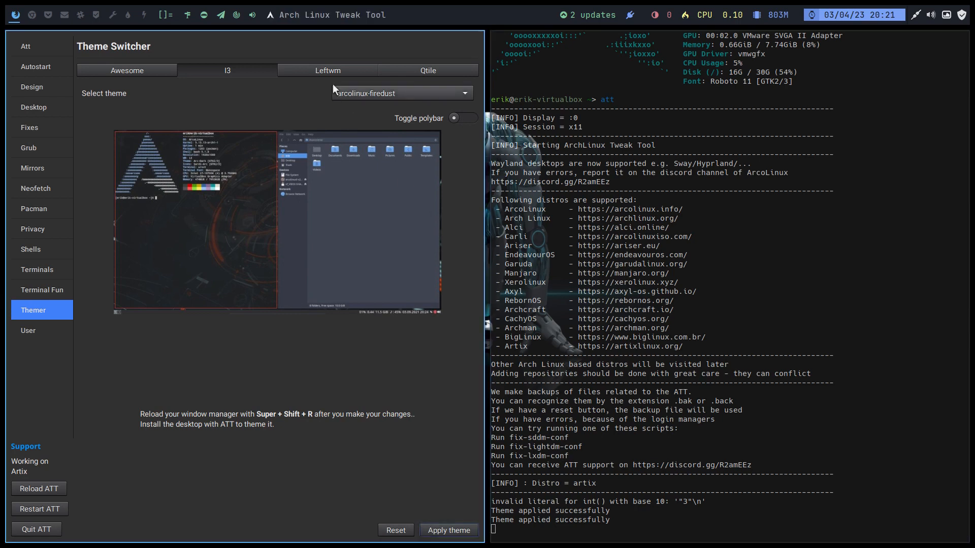
- Install and apply the db-scifi theme for Leftwm
click(333, 70)
click(365, 89)
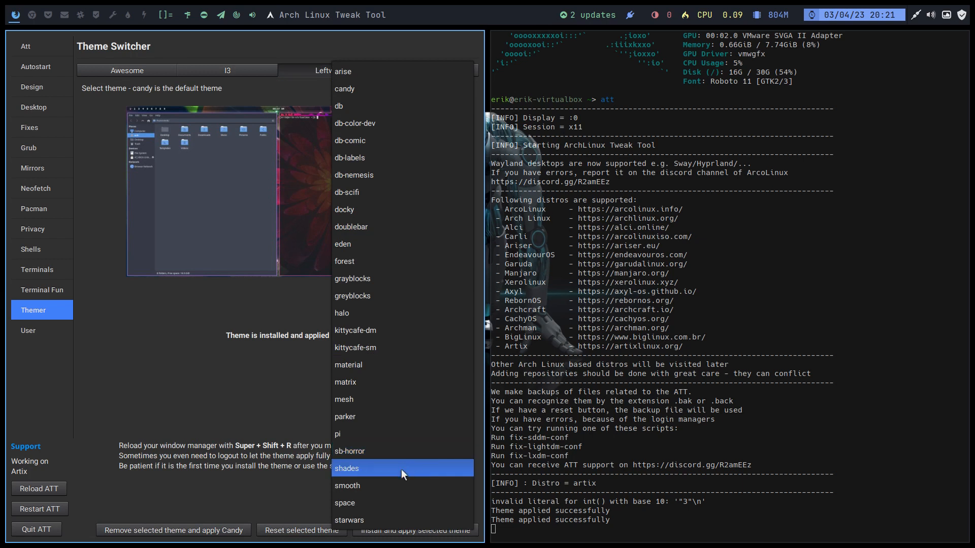
click(367, 192)
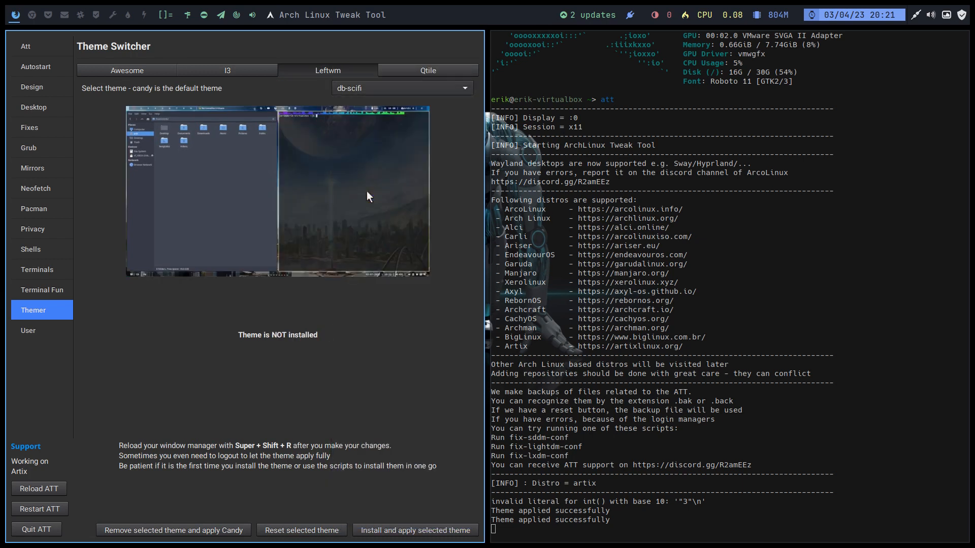
click(423, 534)
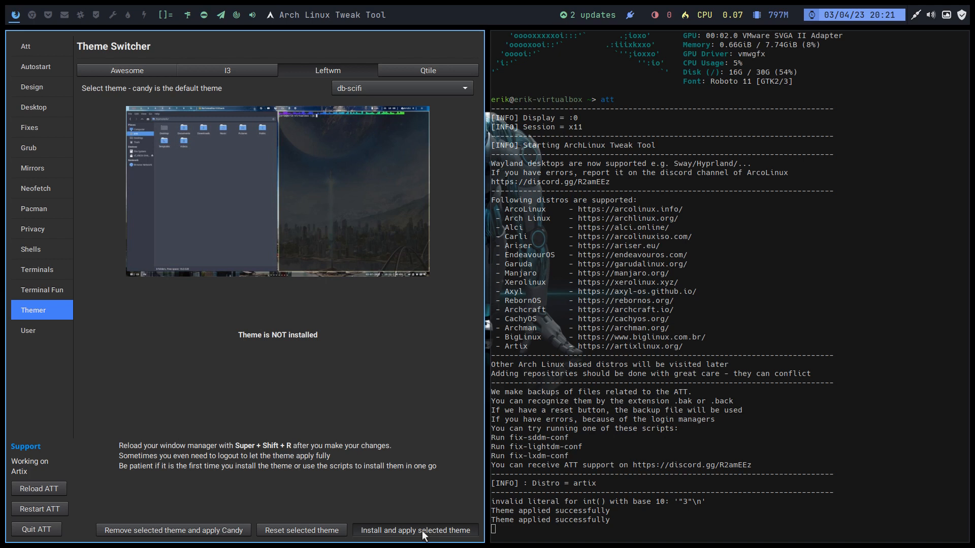
click(424, 532)
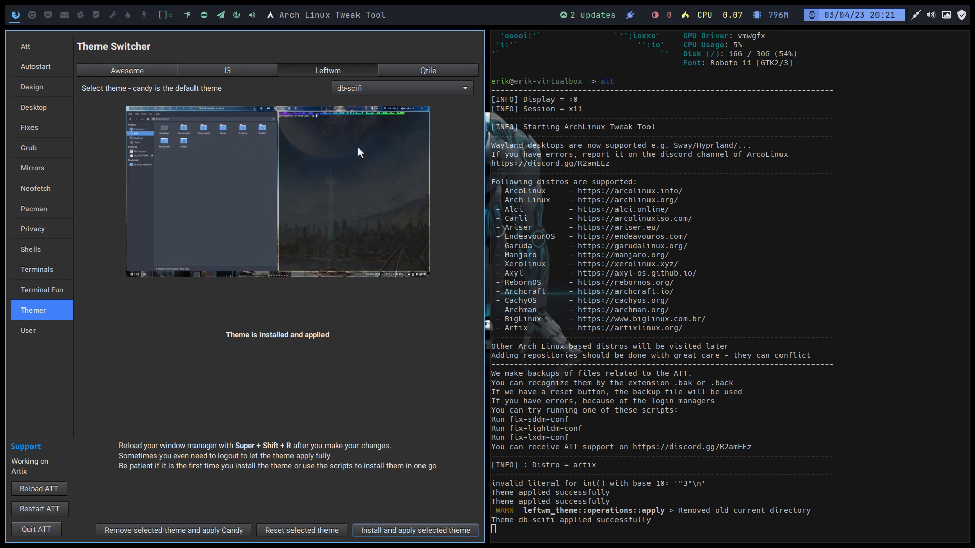
- Look at the Qtile theme settings, return to the Leftwm themes, and reload the window manager
click(429, 74)
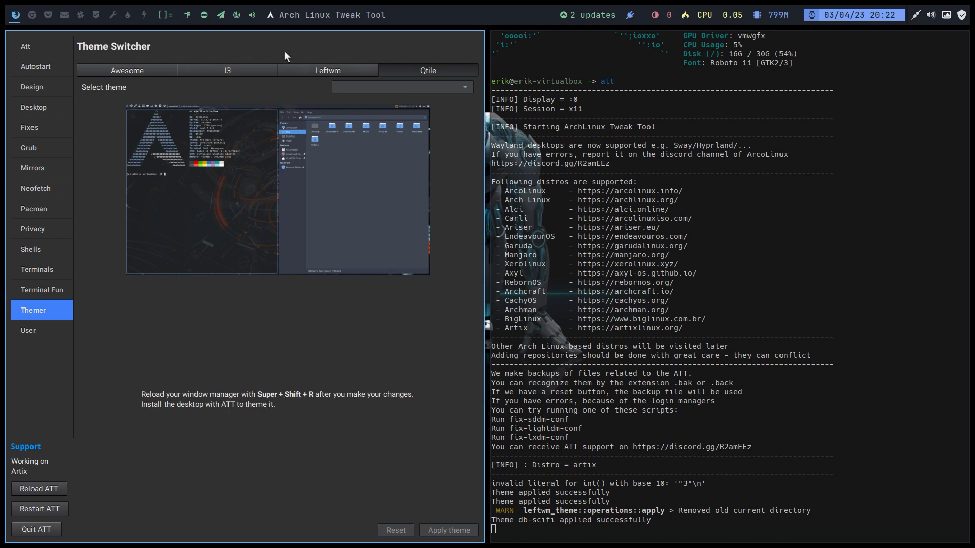
click(311, 67)
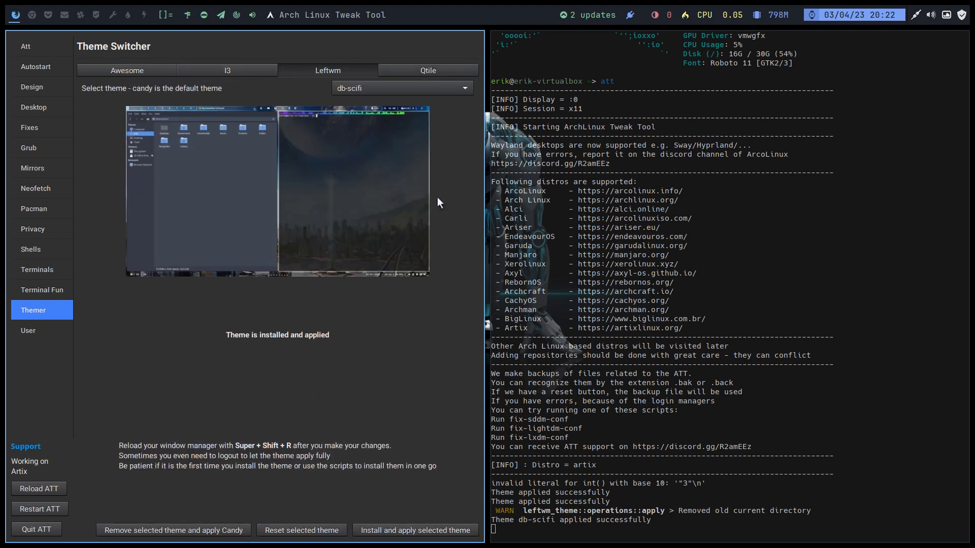
key(super+shift+r)
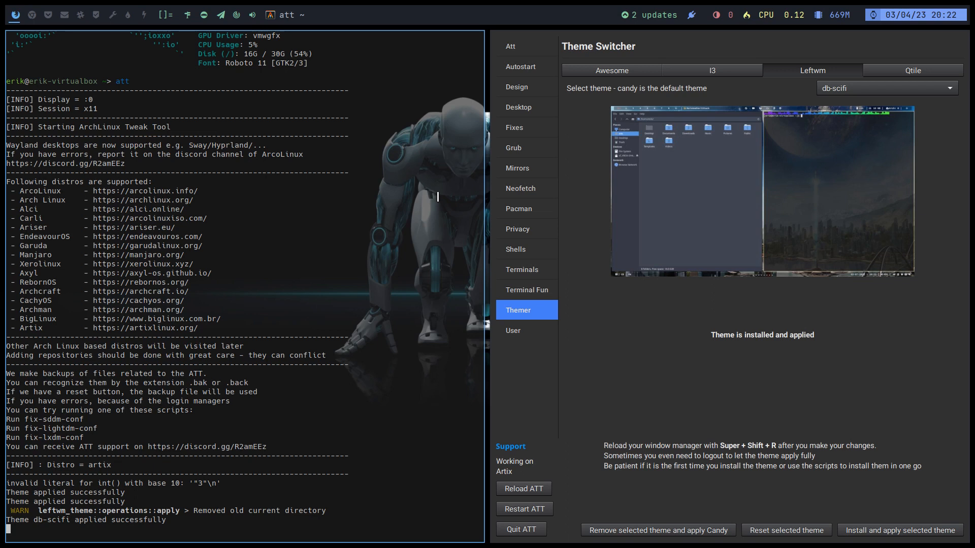
- Show the user creation and deletion settings and look at the available account types
click(520, 336)
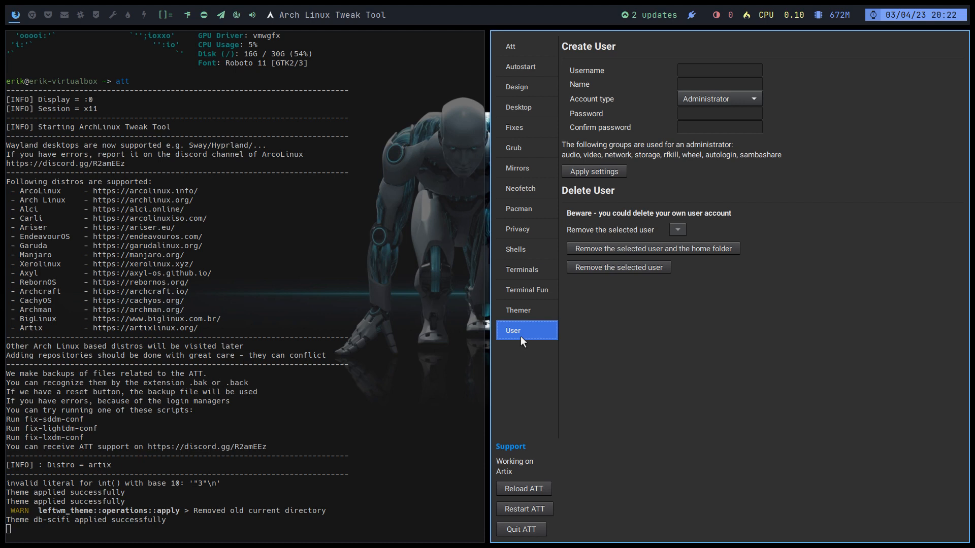
click(716, 98)
click(716, 99)
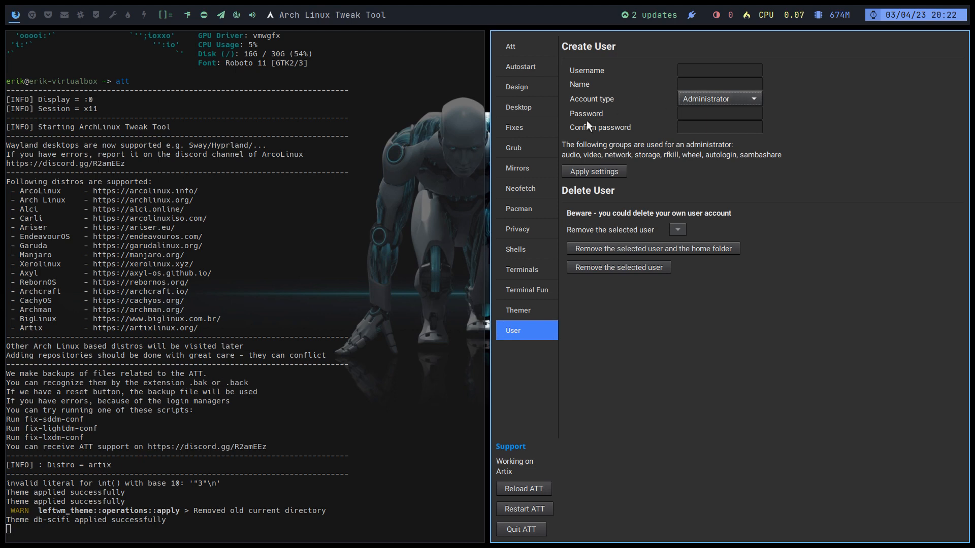
- Review the Grub, Fixes, Desktop, Design, Autostart and Att pages, ending on the Desktop Installer
click(534, 152)
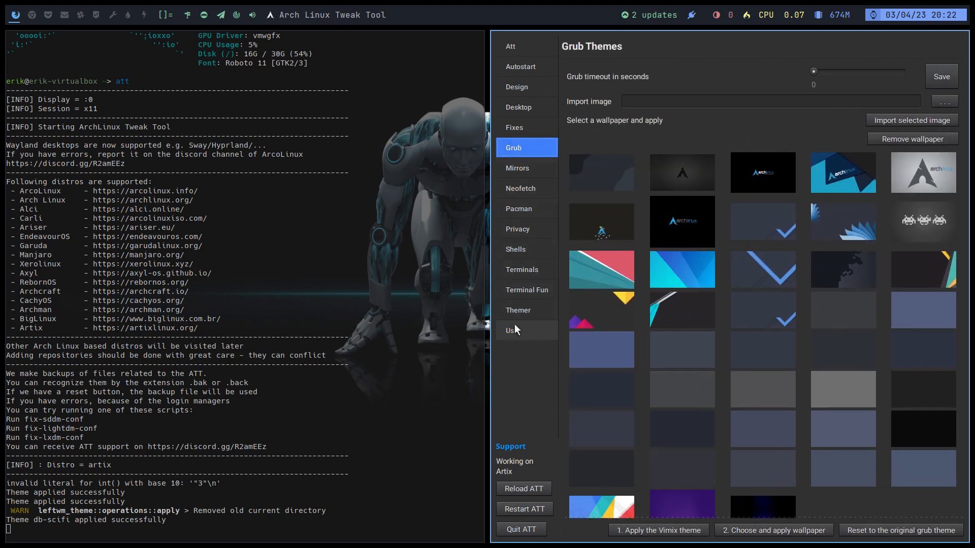
click(528, 122)
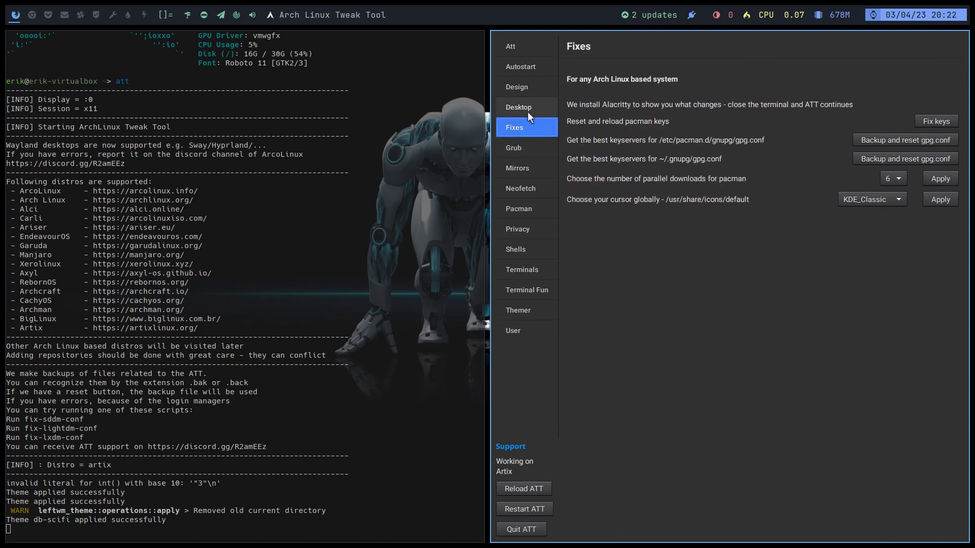
click(528, 112)
click(527, 88)
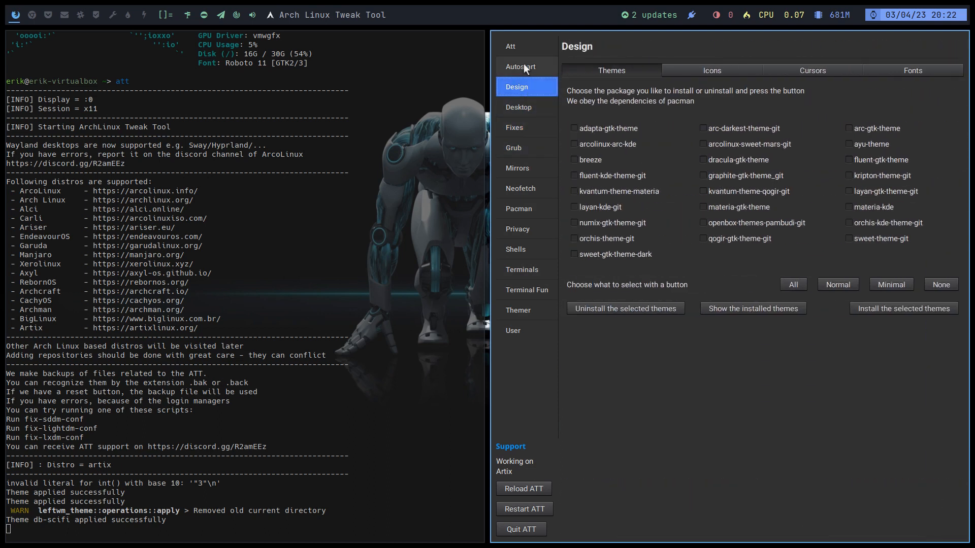
click(523, 63)
click(523, 50)
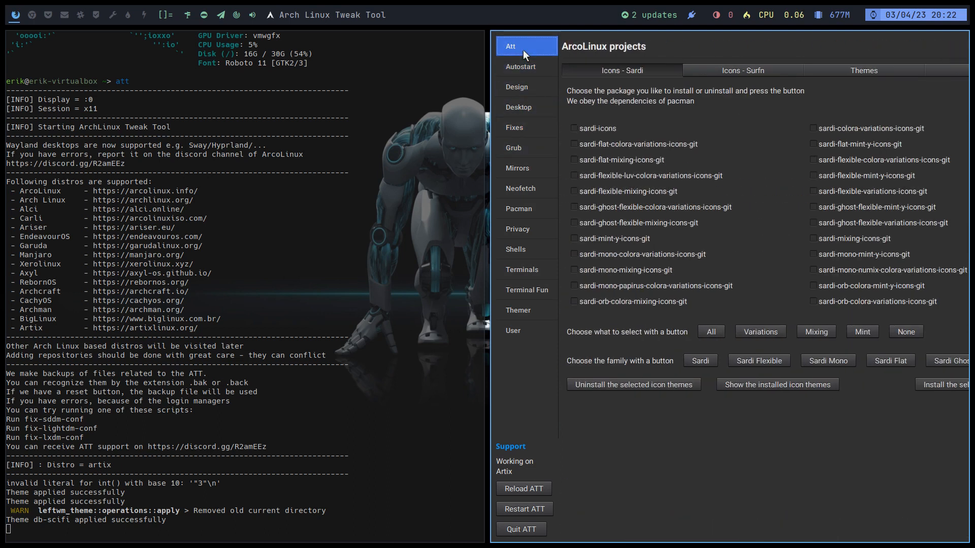
click(526, 108)
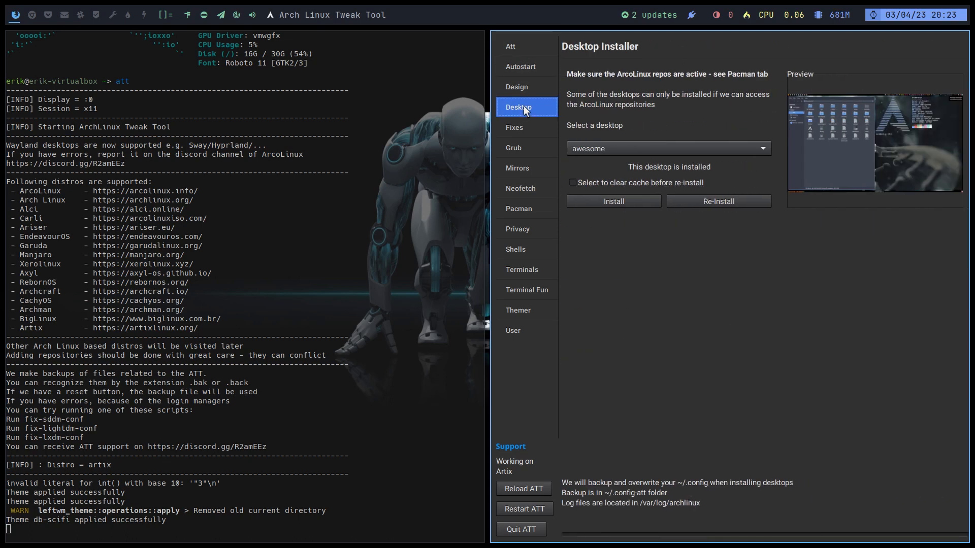
- Look through the full list of desktops offered in the Desktop Installer, keeping awesome selected
click(635, 144)
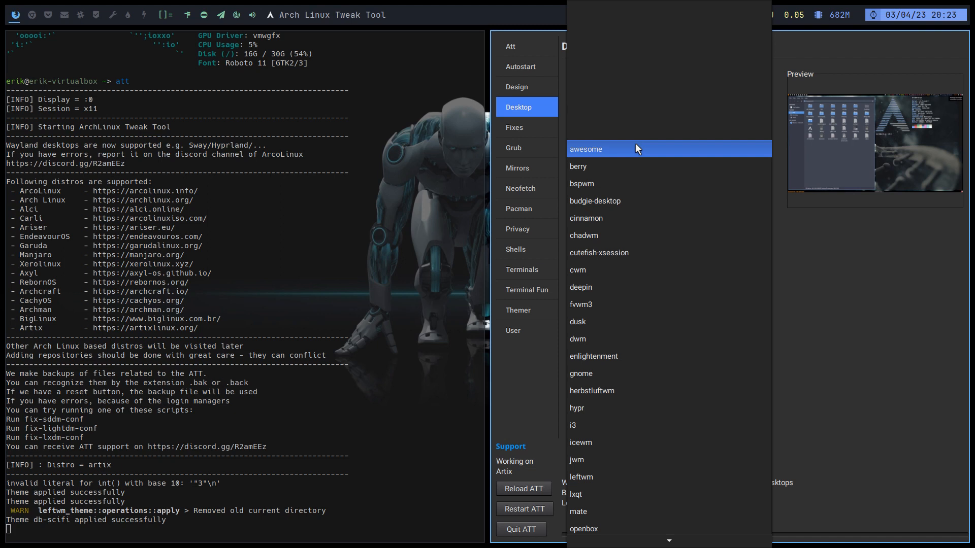
click(856, 310)
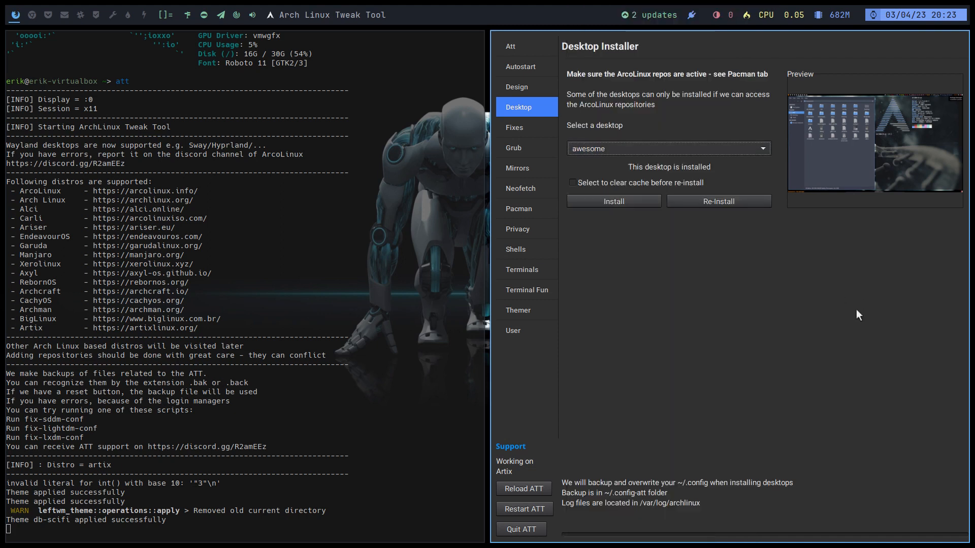
click(687, 148)
scroll(735, 367, down, 1)
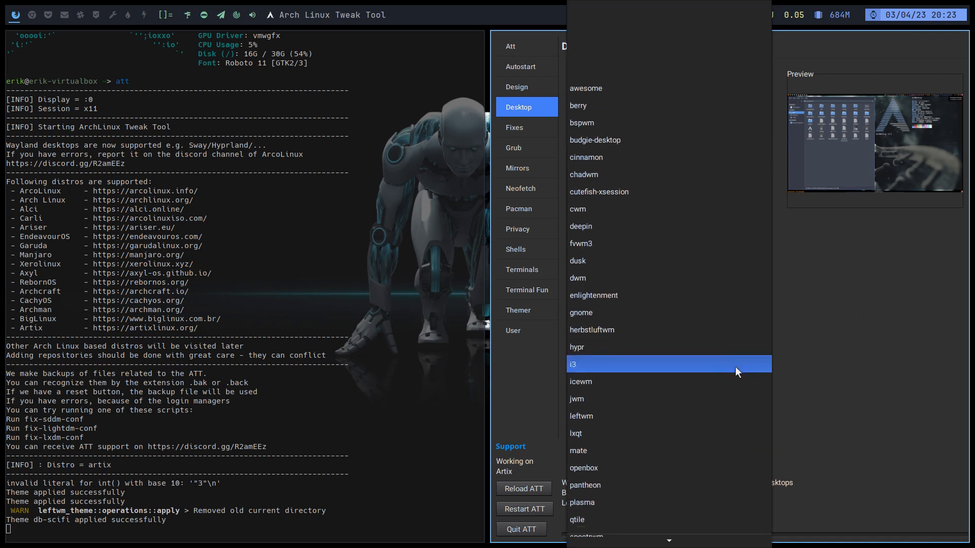
scroll(735, 367, down, 2)
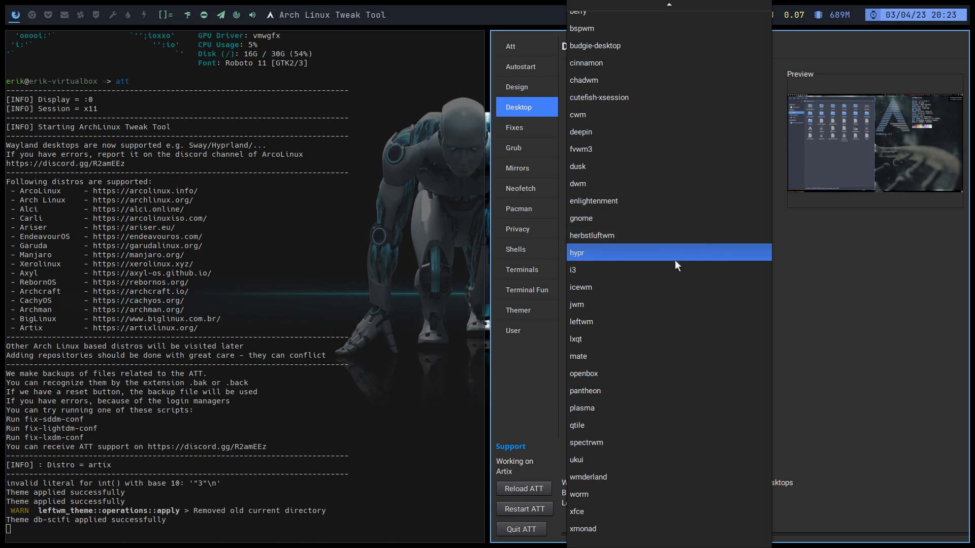
click(809, 279)
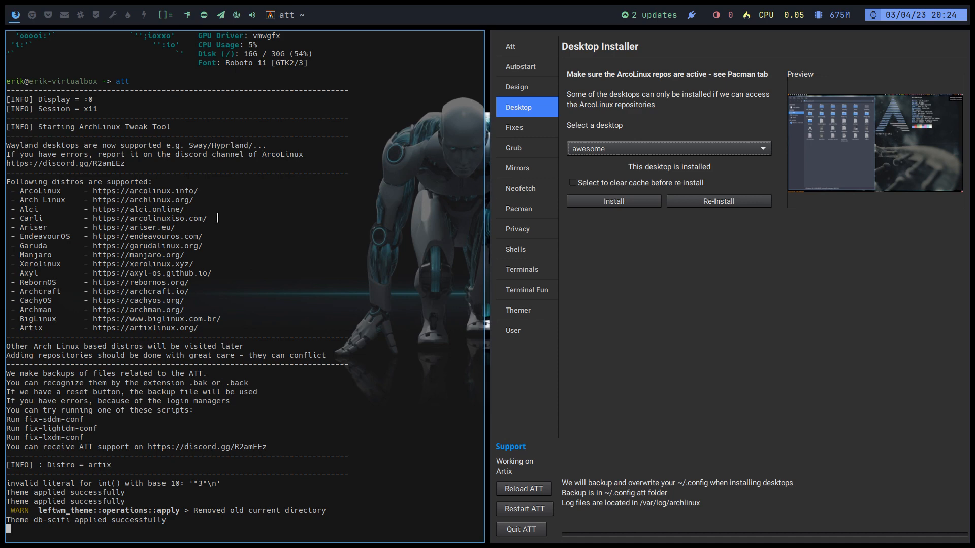
- Leave full-screen mode, select Artix Qt in Oracle VM VirtualBox Manager, and shut down the running Artix gtk Clone machine
key(ctrl+f)
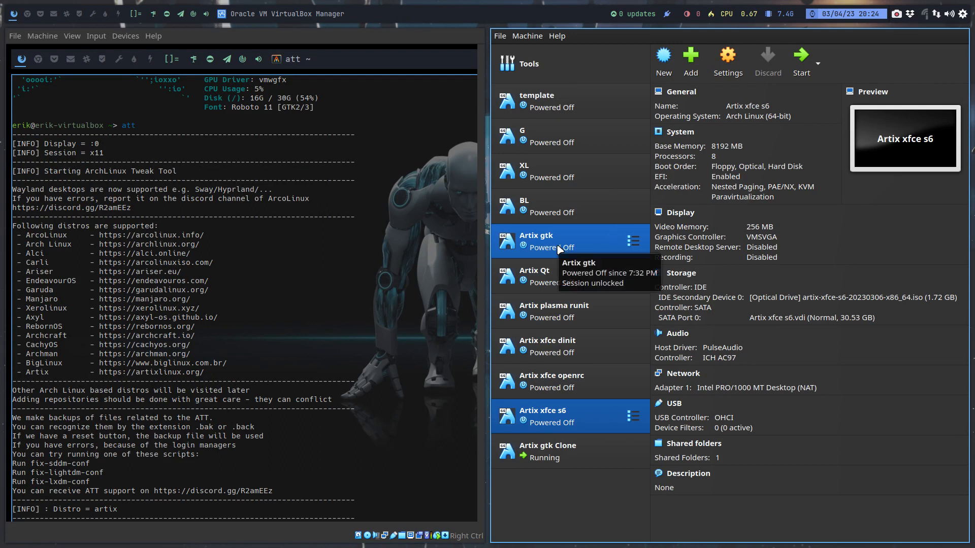
click(526, 280)
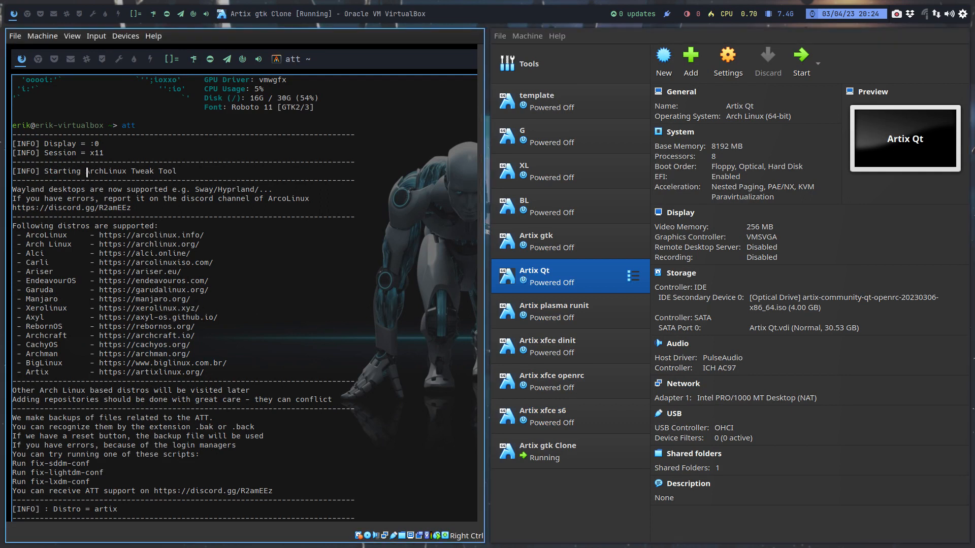
key(super+x)
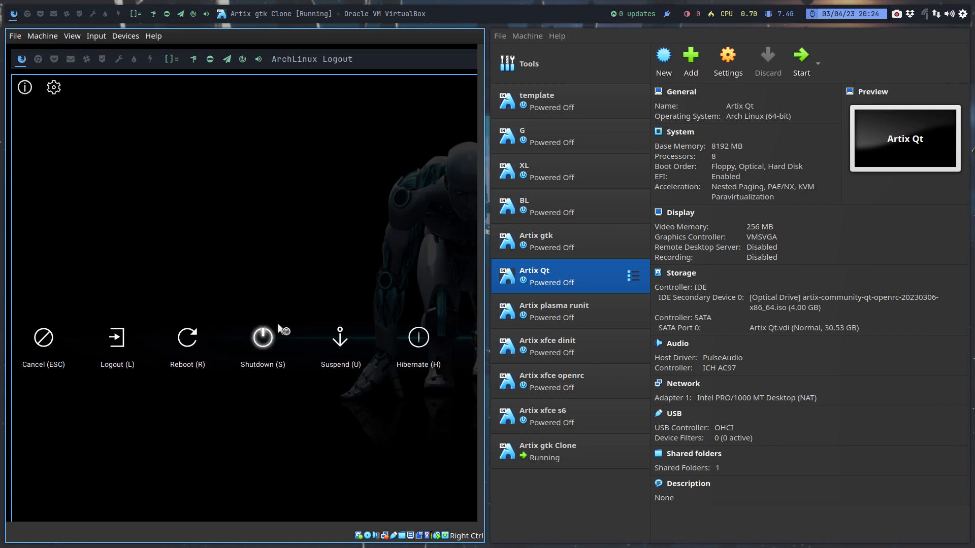
click(262, 333)
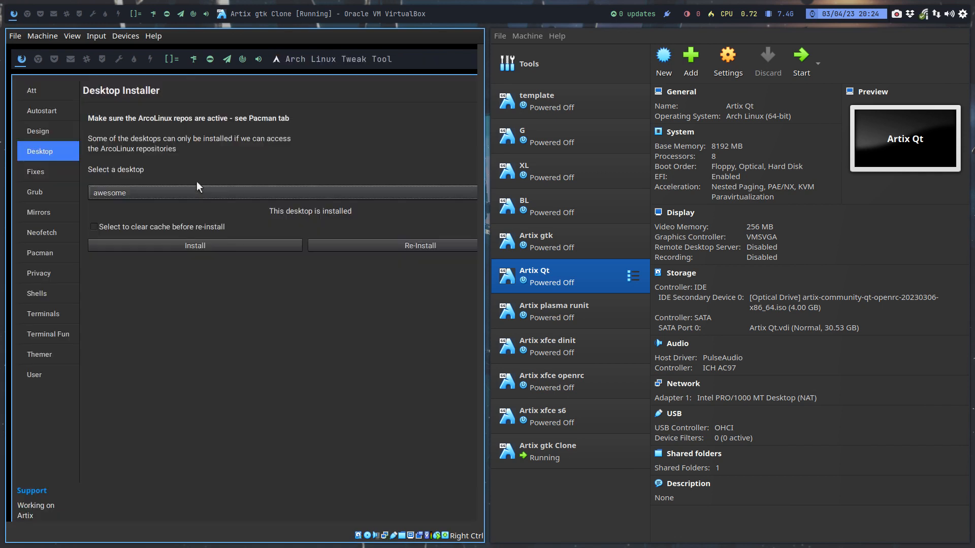
key(super+x)
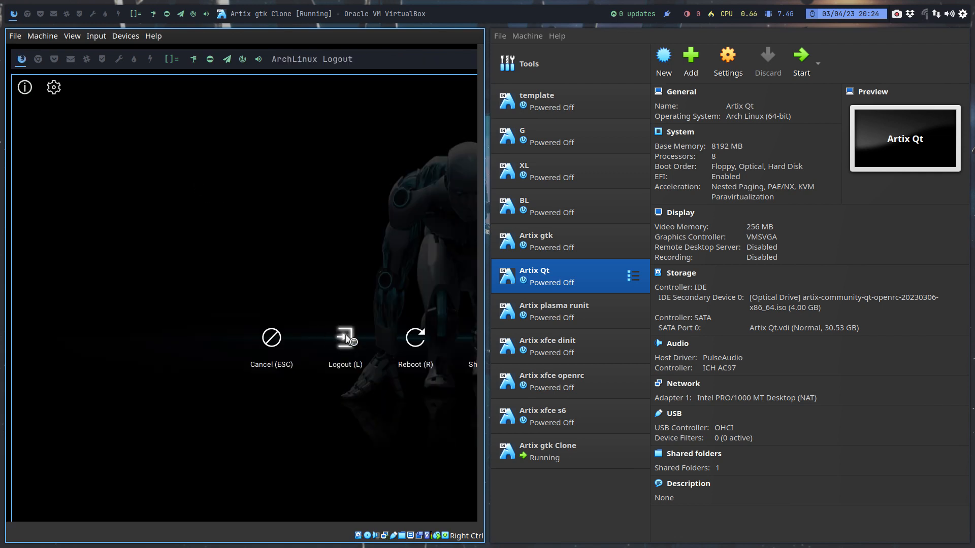
click(475, 365)
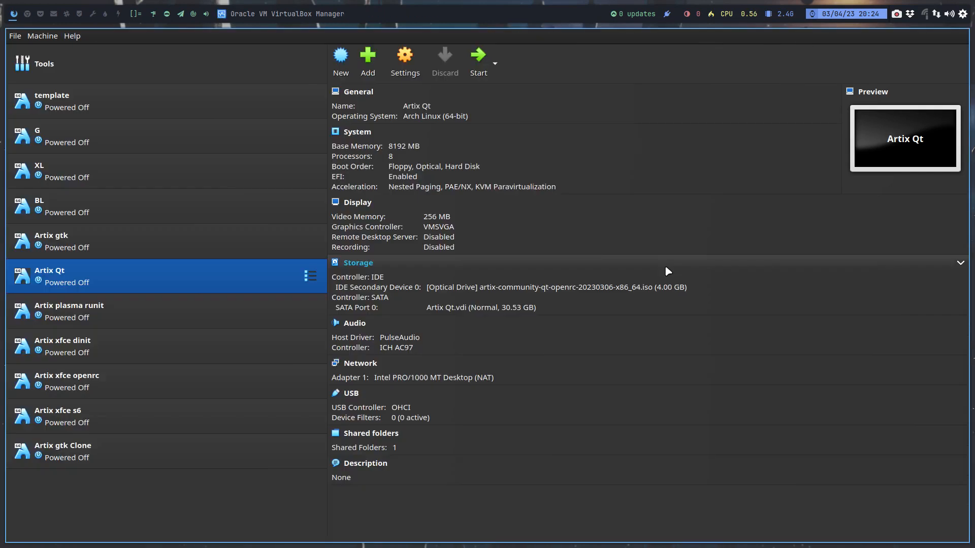
- Start the Artix Qt virtual machine with the Artix Linux boot entry and log in with the account password
click(479, 61)
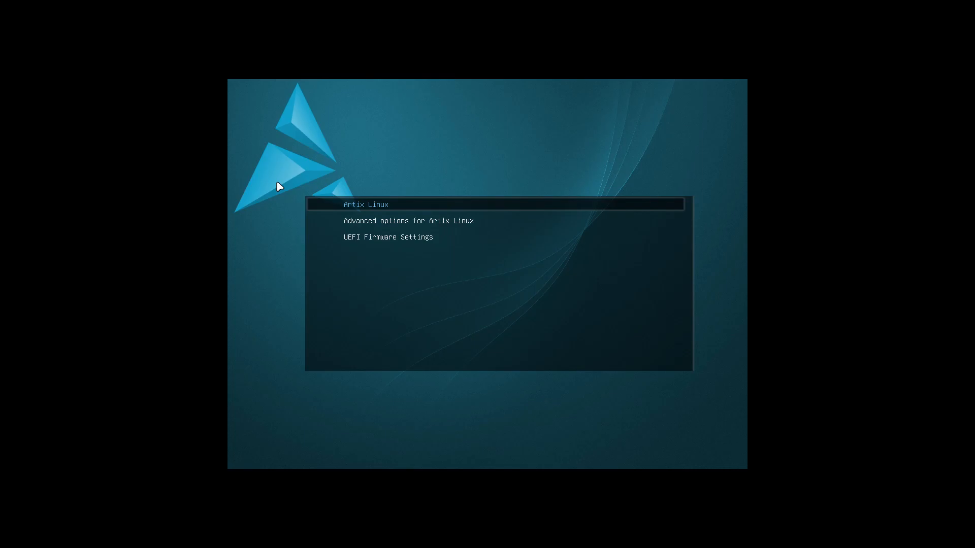
key(Return)
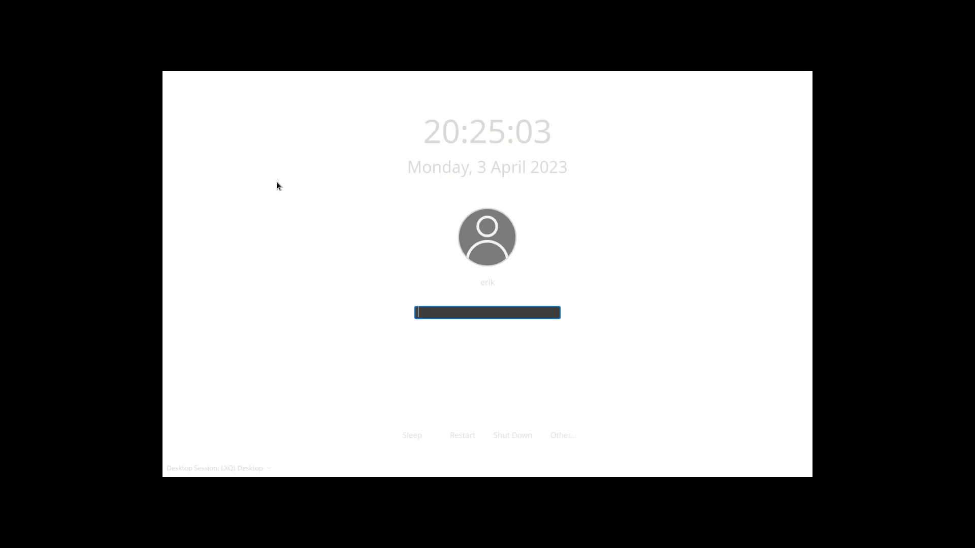
text(****)
key(Return)
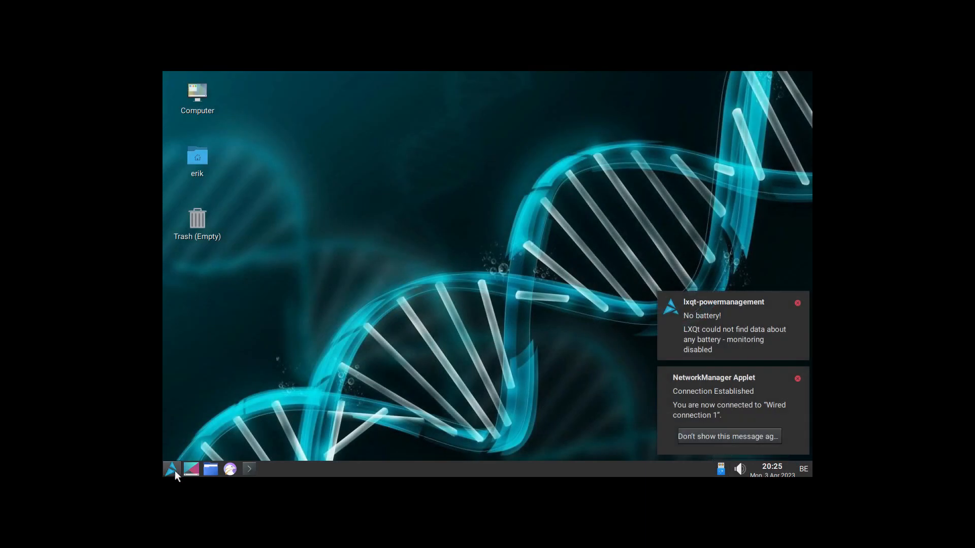
- Run sudo pacman -Syyu in a terminal with the account password, accept the package installation, and close the terminal
click(174, 470)
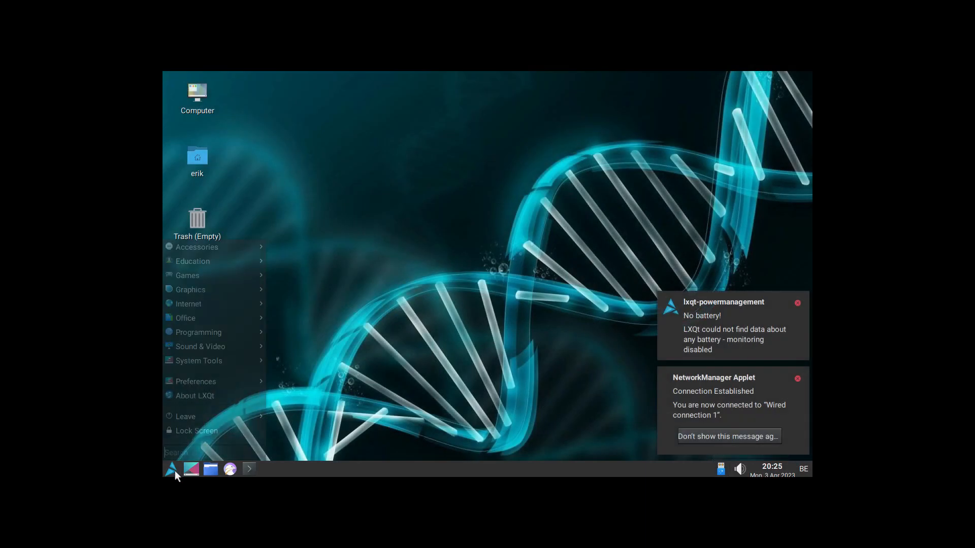
click(355, 418)
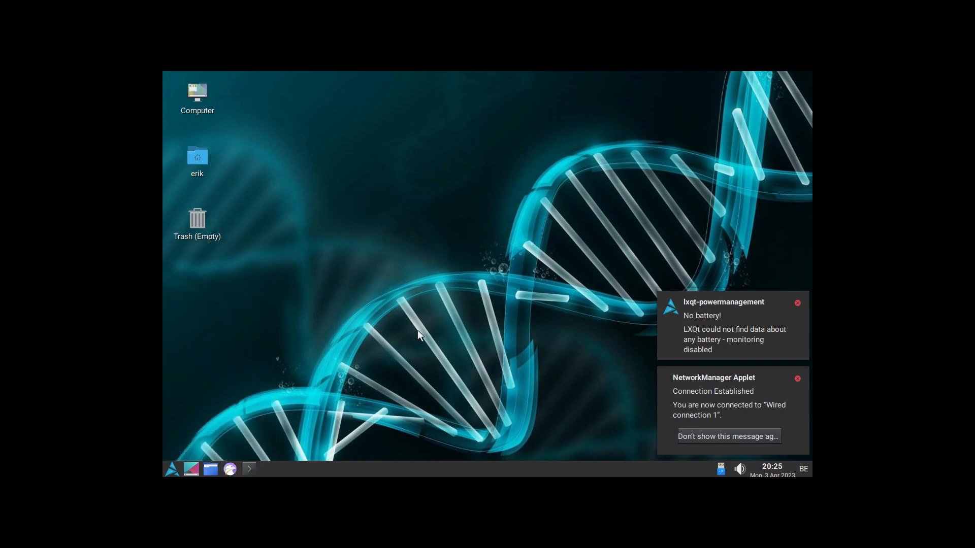
key(ctrl+alt+t)
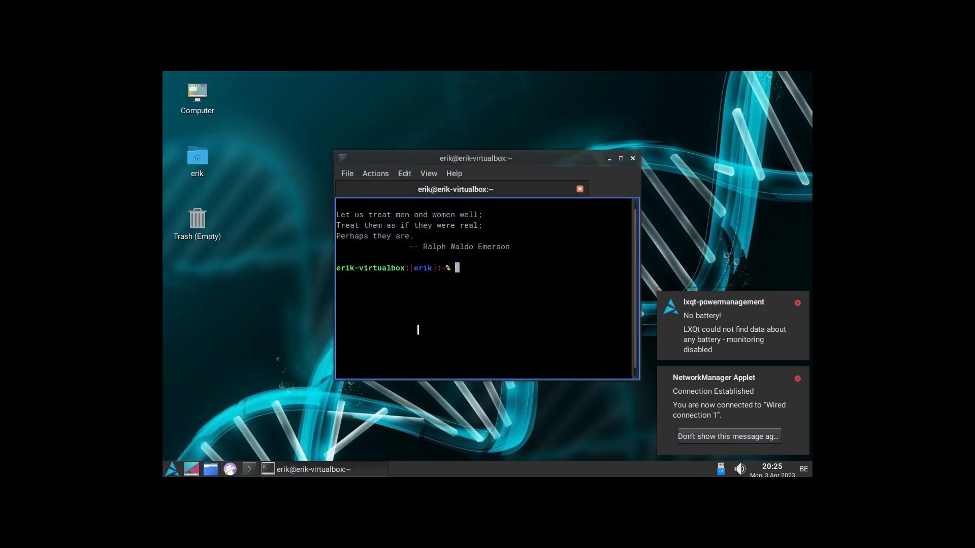
text(sudo pacman -S)
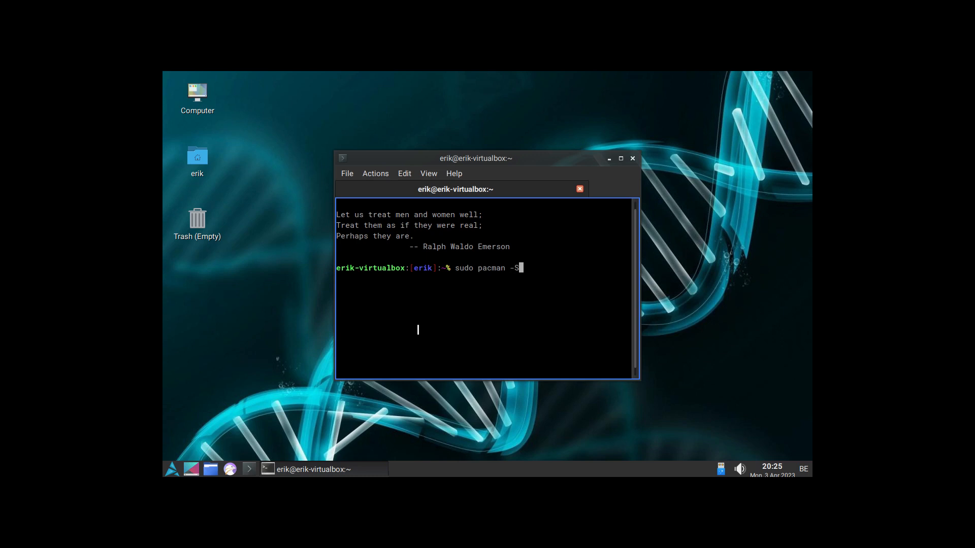
text(yyu)
key(Return)
key(Return)
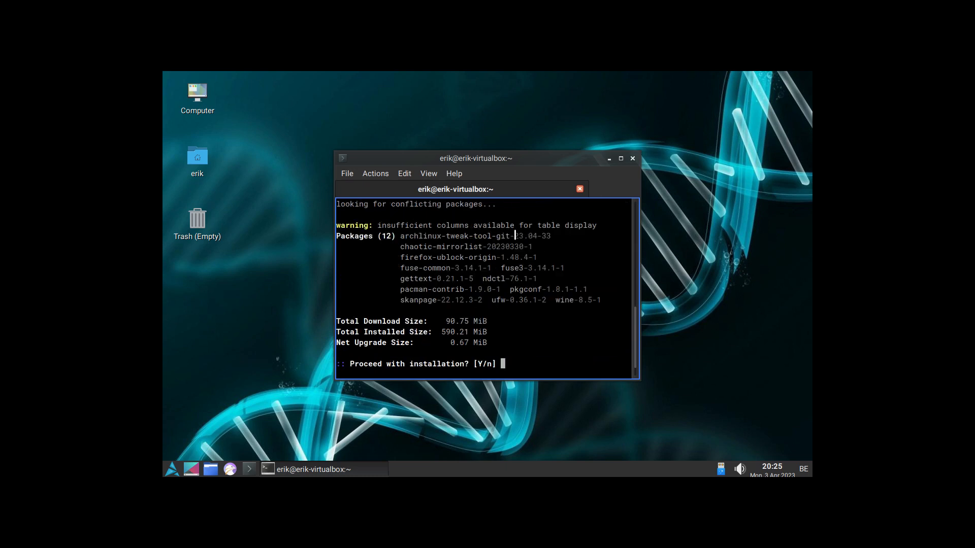
drag(515, 235, 557, 237)
key(Return)
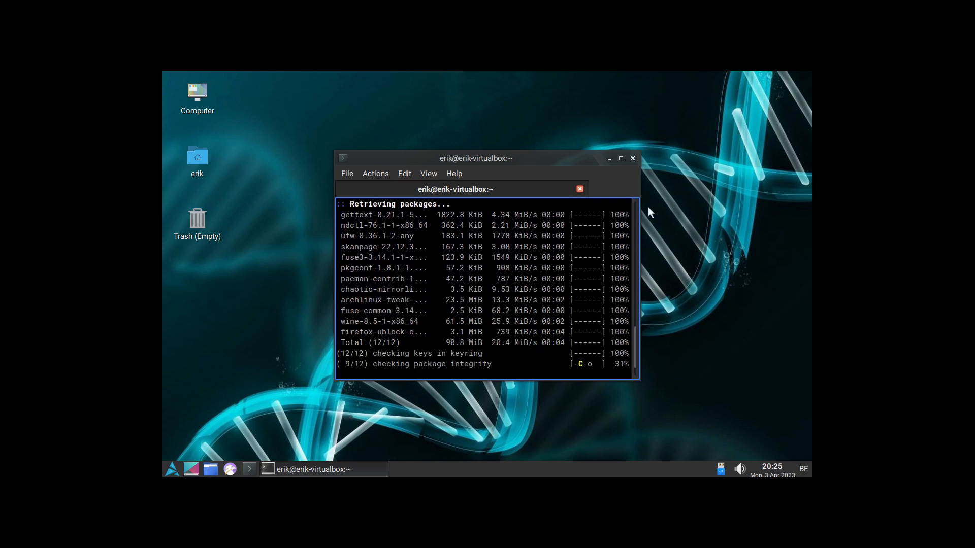
click(632, 159)
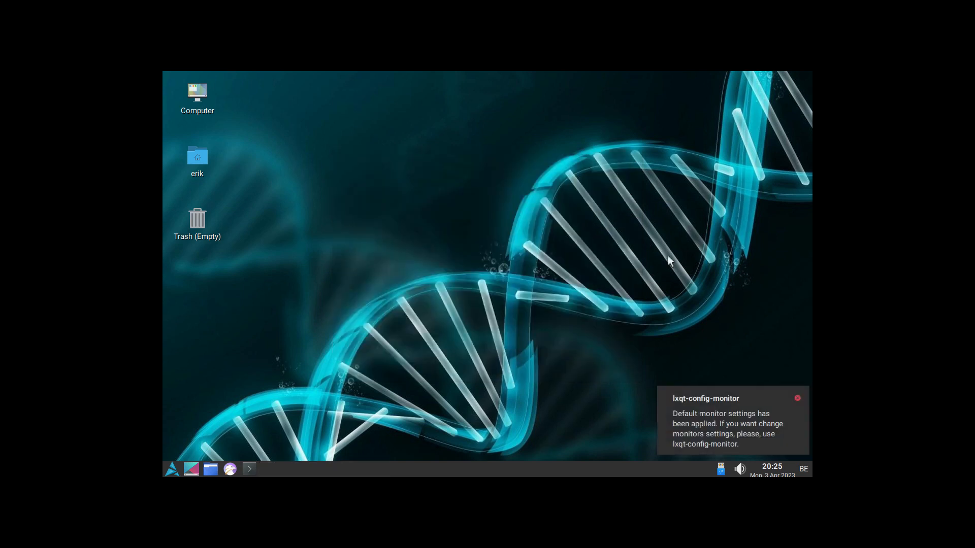
- Dismiss the monitor settings notification and shut down the Artix Qt virtual machine
click(797, 398)
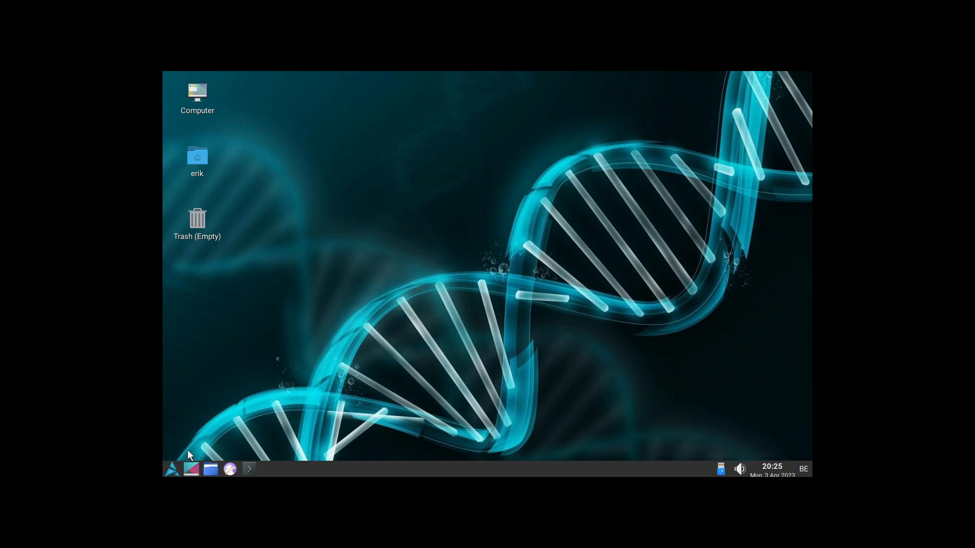
click(172, 471)
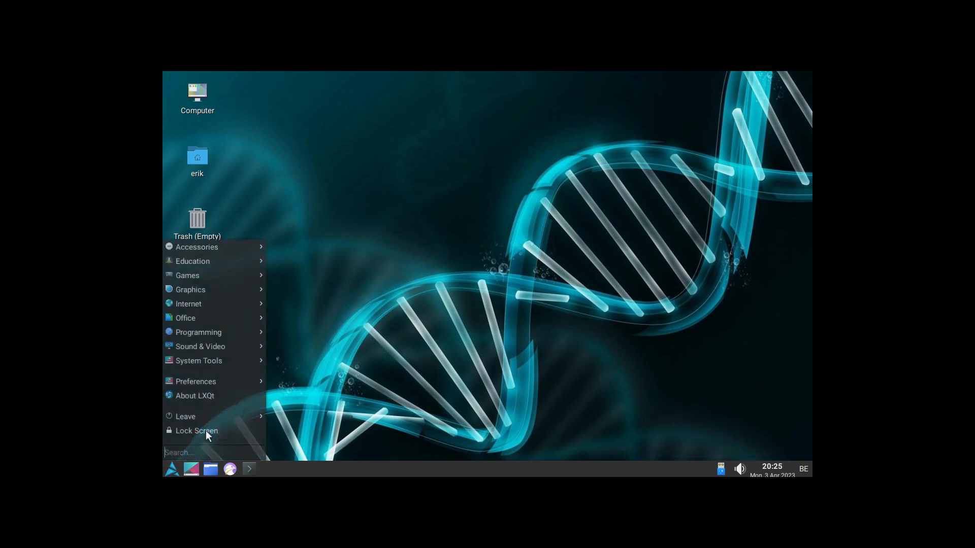
mouse_move(258, 417)
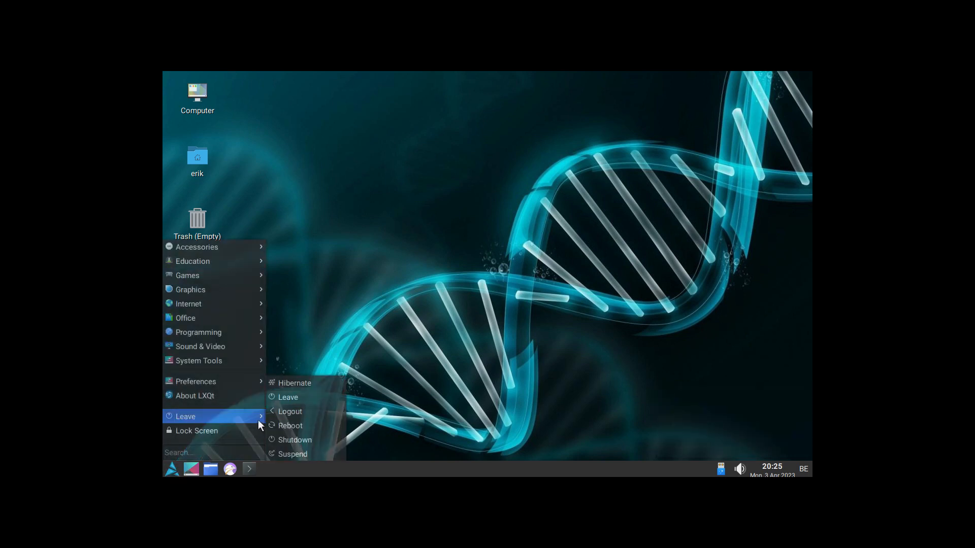
click(303, 440)
click(588, 260)
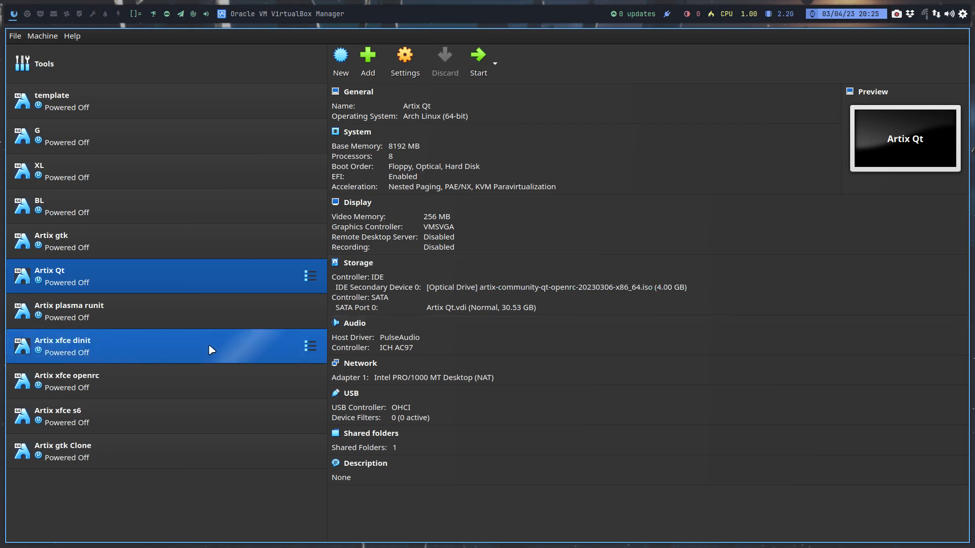
- Start the Artix xfce dinit virtual machine with the Artix Linux boot entry
click(175, 349)
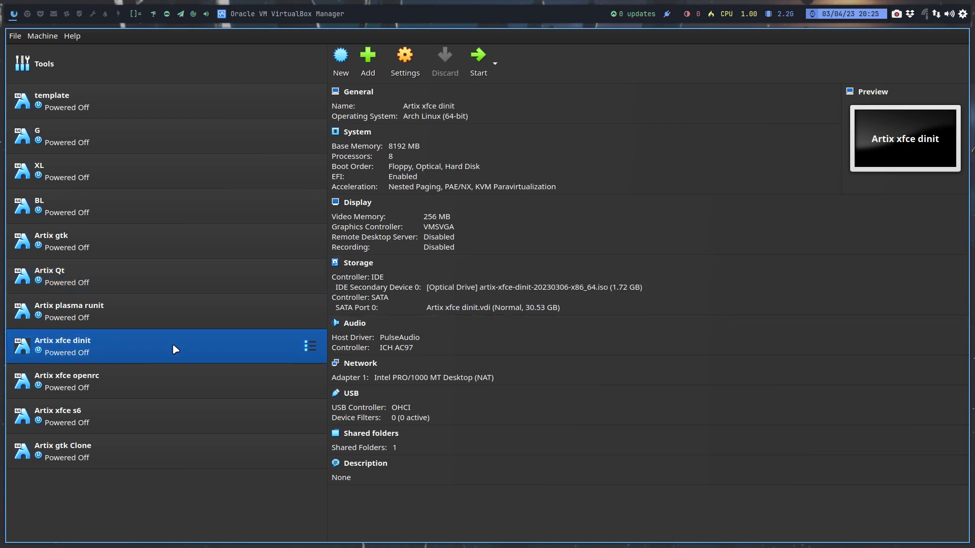
click(478, 59)
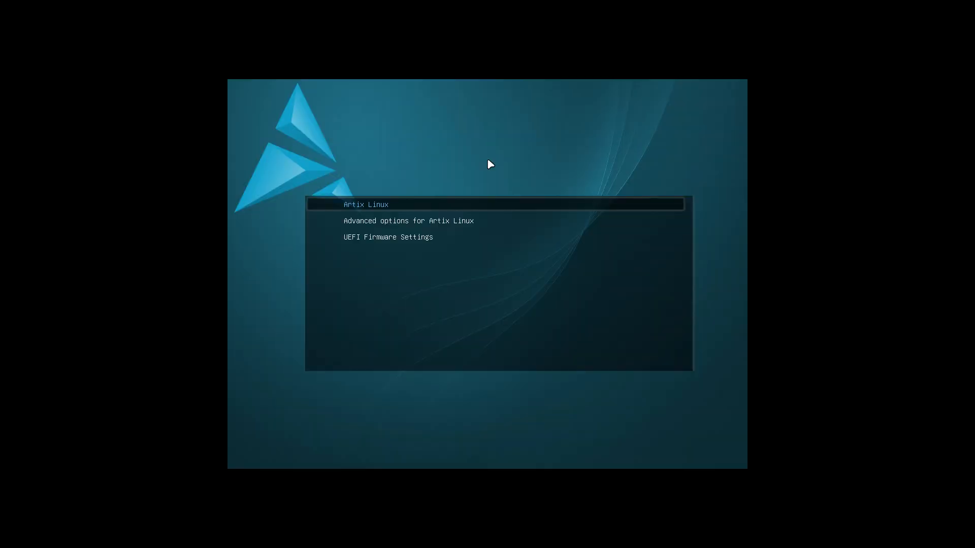
key(Return)
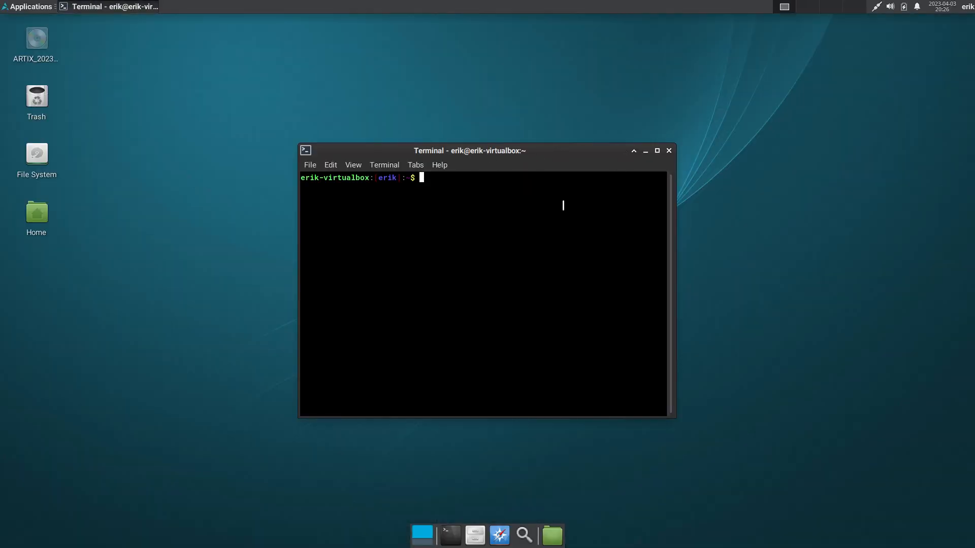
- Run sudo pacman -Syyu with the account password and highlight the repository lines from gremlins to galaxy in the output
text(sudo pacamn)
key(BackSpace)
key(BackSpace)
key(BackSpace)
key(BackSpace)
text(man -S)
key(BackSpace)
text(tyyu)
key(BackSpace)
key(BackSpace)
key(BackSpace)
key(BackSpace)
text(yyu)
key(Return)
key(Return)
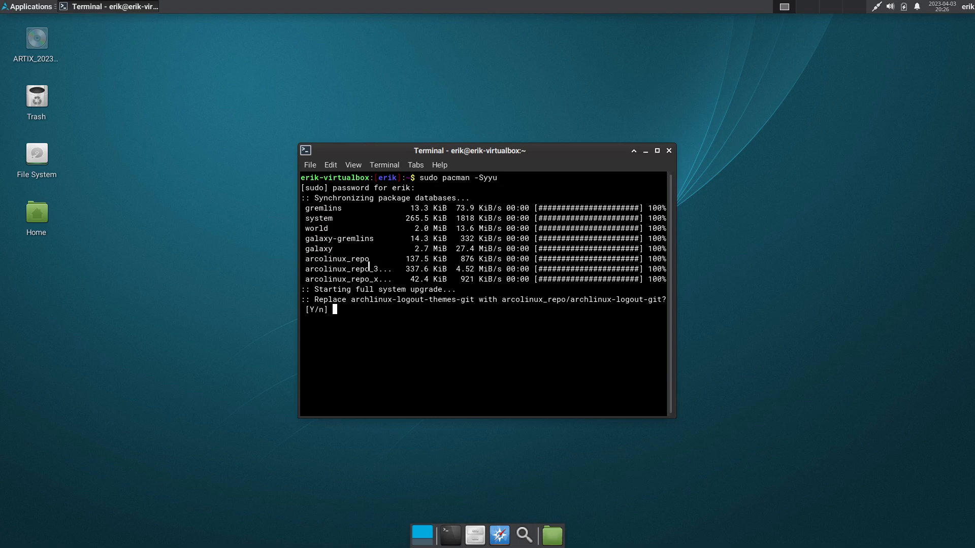
drag(337, 248, 302, 209)
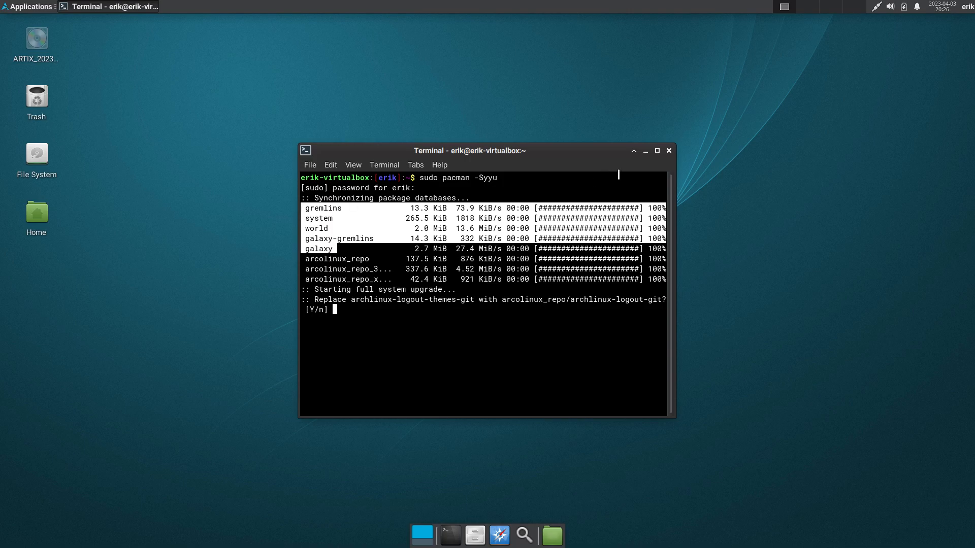
- Close the terminal despite the pending upgrade process and shut down the Artix xfce dinit virtual machine
click(667, 150)
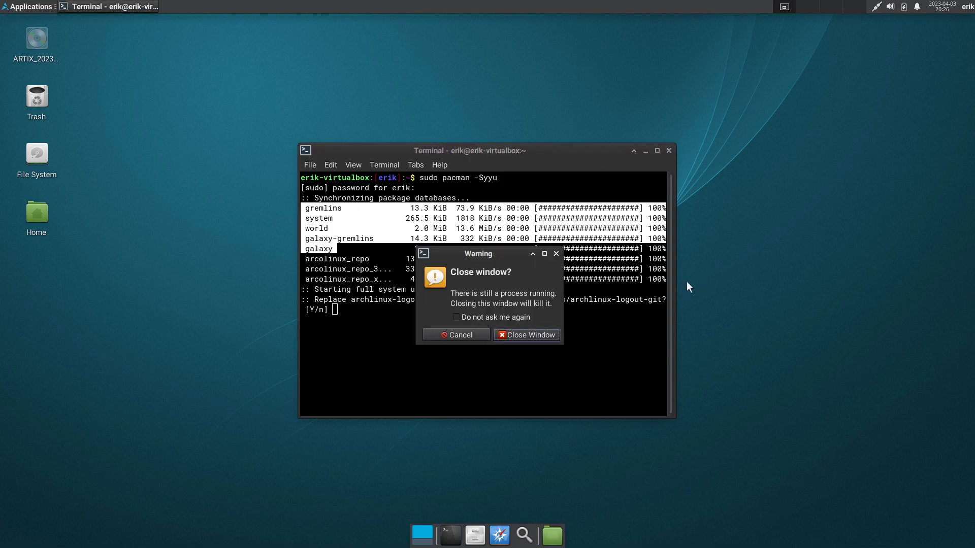
click(556, 335)
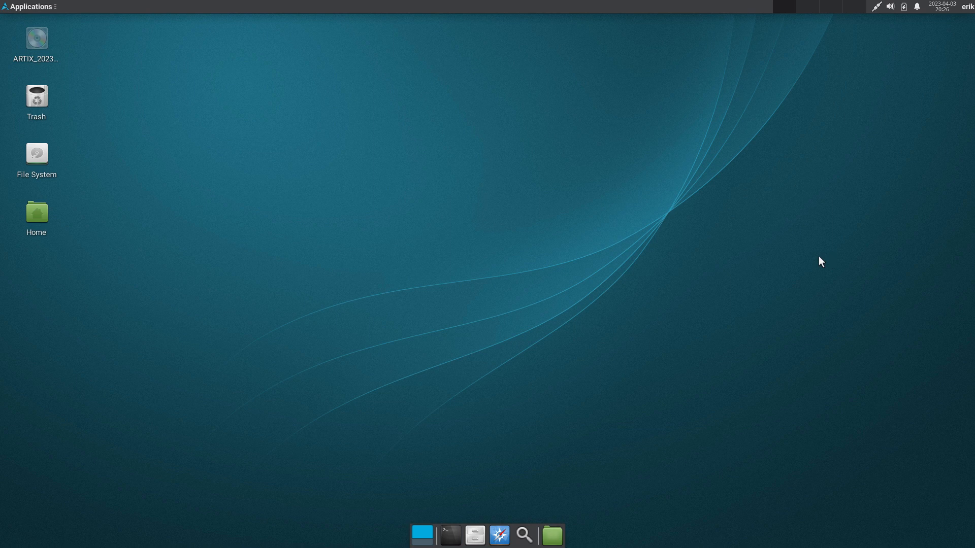
click(967, 7)
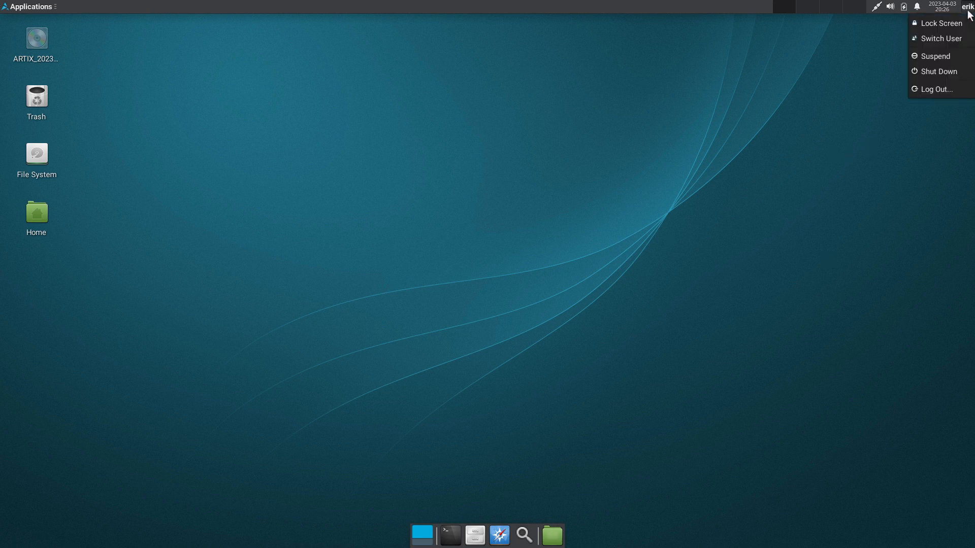
click(952, 73)
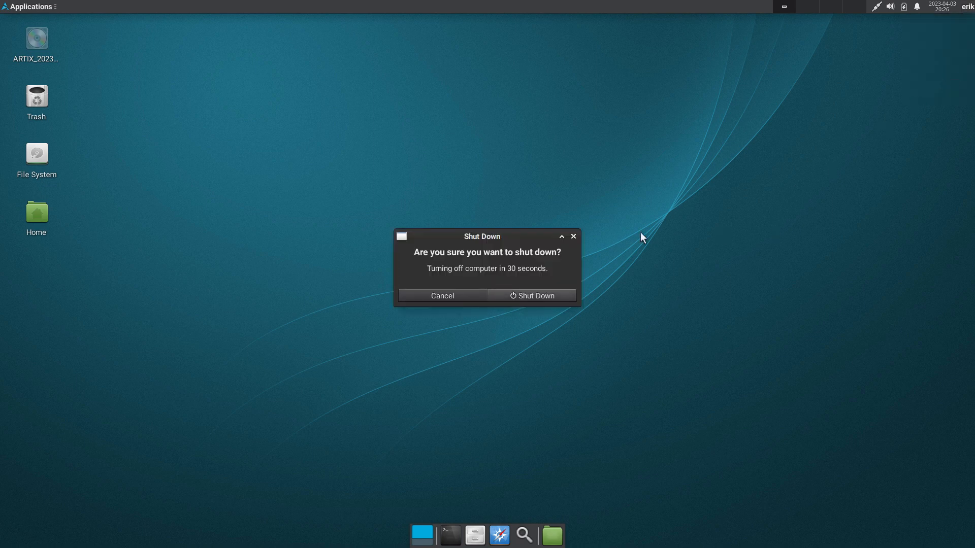
click(532, 297)
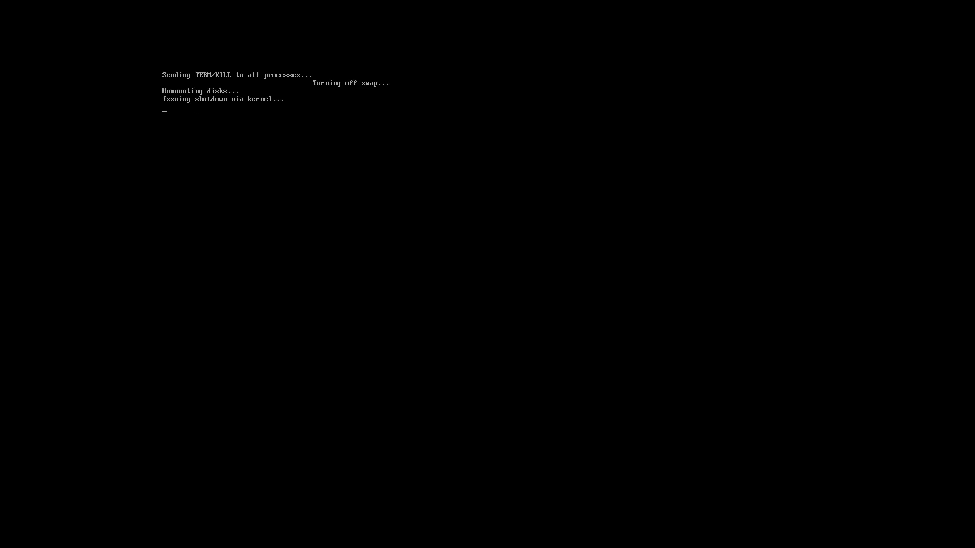